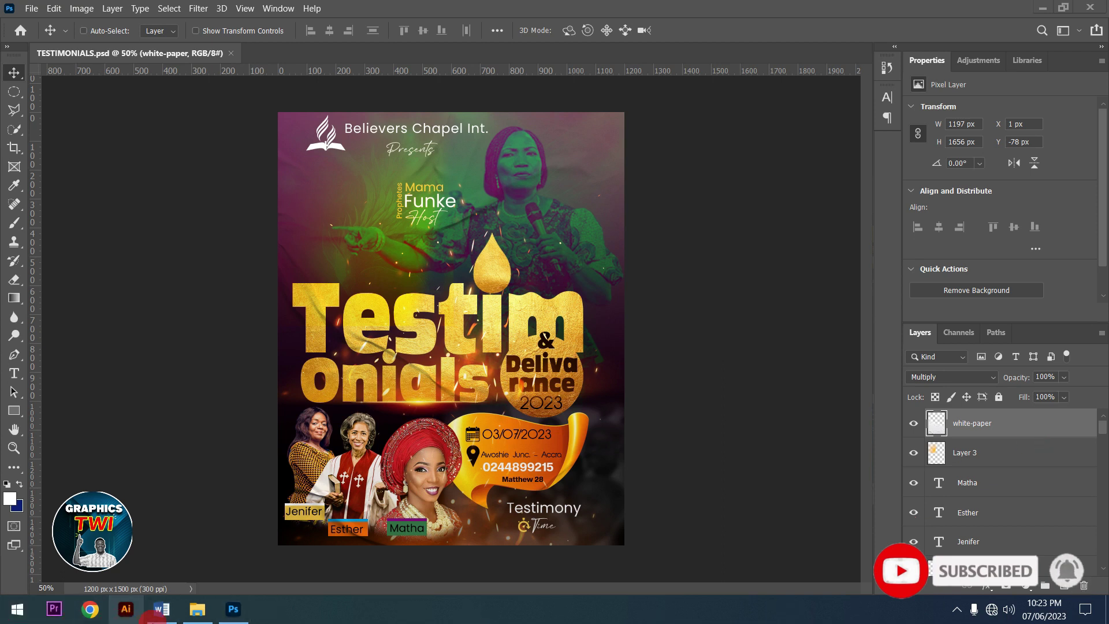
Switch to the Word FONTS document that lists the flyer's text and fonts
{"action": "left_click", "coordinate": [162, 609]}
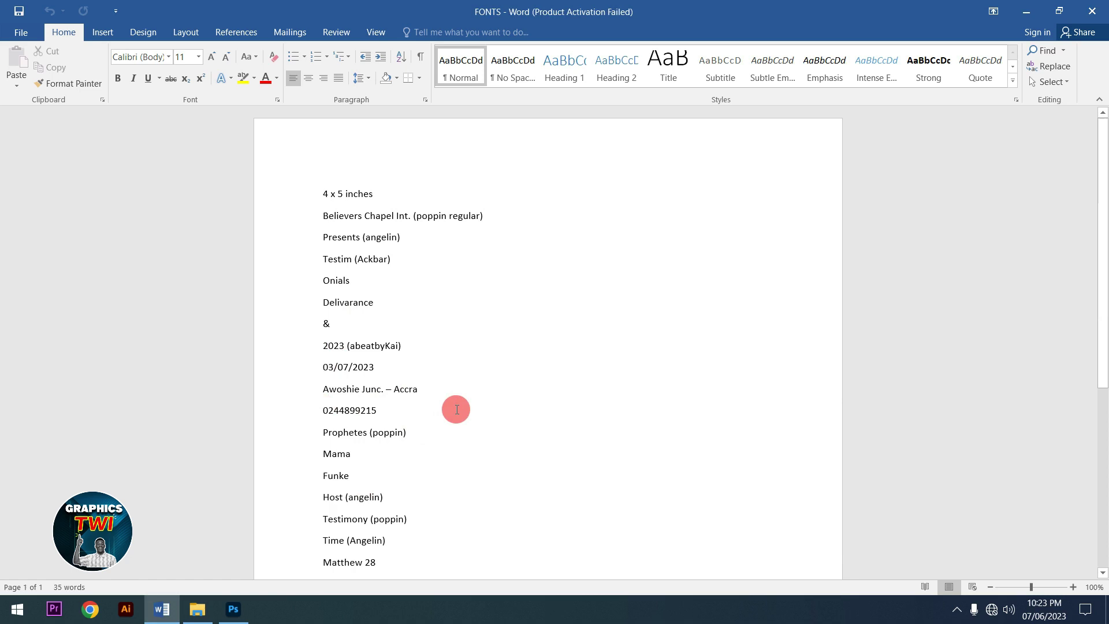
Open the FEMALE PASTORS image folder, then bring the TESTIMONIALS flyer in Photoshop back to front
{"action": "left_click", "coordinate": [197, 609]}
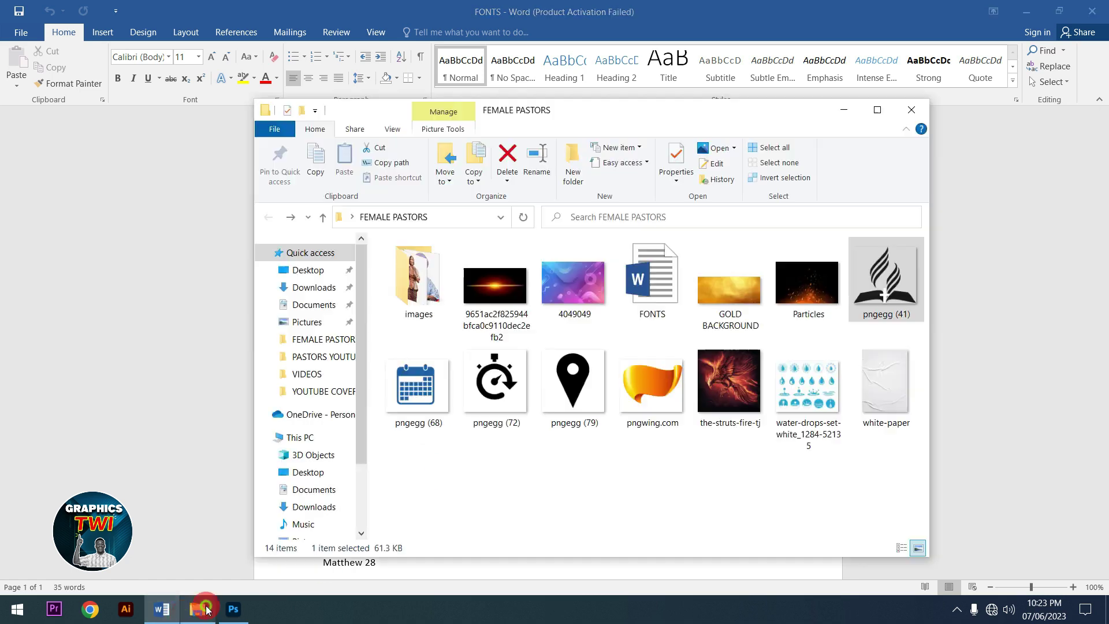
{"action": "mouse_move", "coordinate": [666, 391]}
{"action": "left_mouse_down"}
{"action": "mouse_move", "coordinate": [603, 412]}
{"action": "mouse_move", "coordinate": [858, 397]}
{"action": "left_mouse_up"}
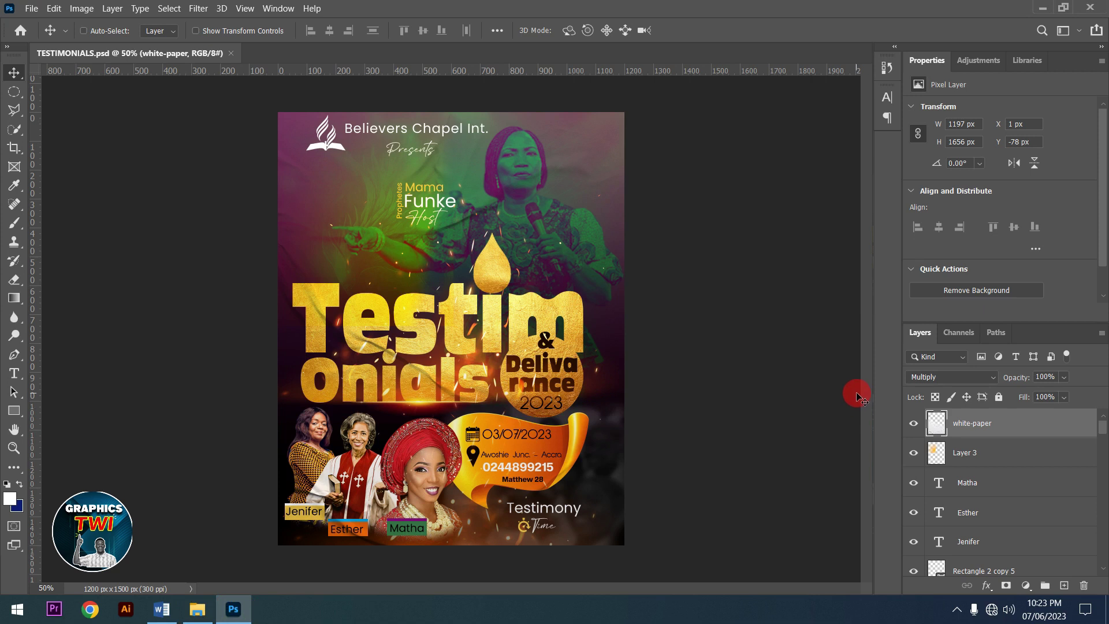
Close TESTIMONIALS.psd and create a blank 4 x 5 in, 300 ppi document
{"action": "left_click_drag", "start_coordinate": [857, 397], "coordinate": [227, 77]}
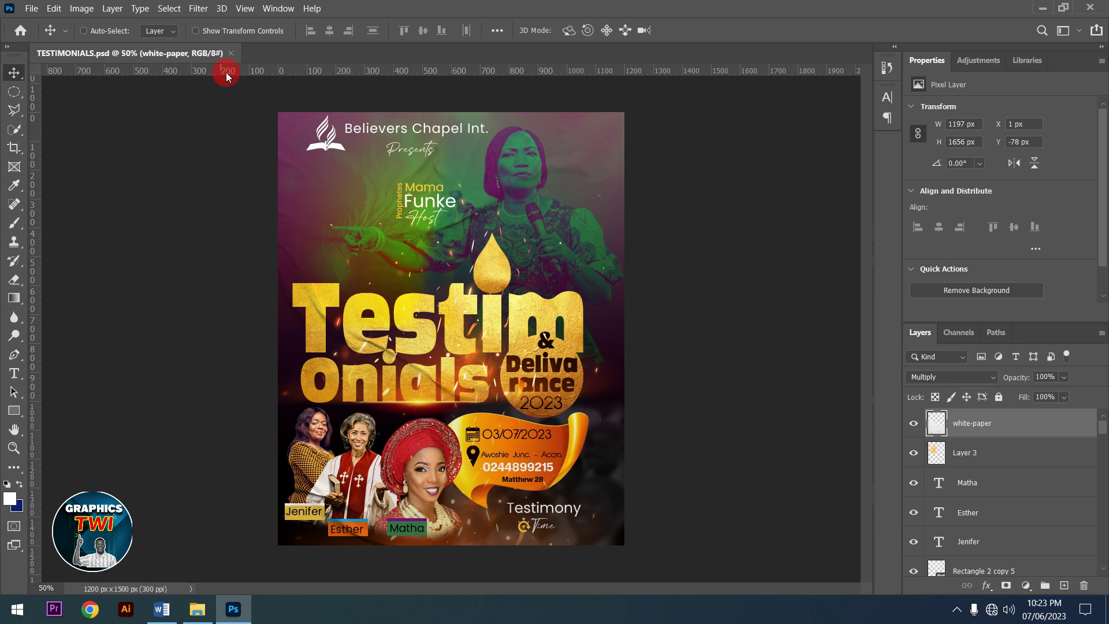
{"action": "left_click", "coordinate": [234, 56]}
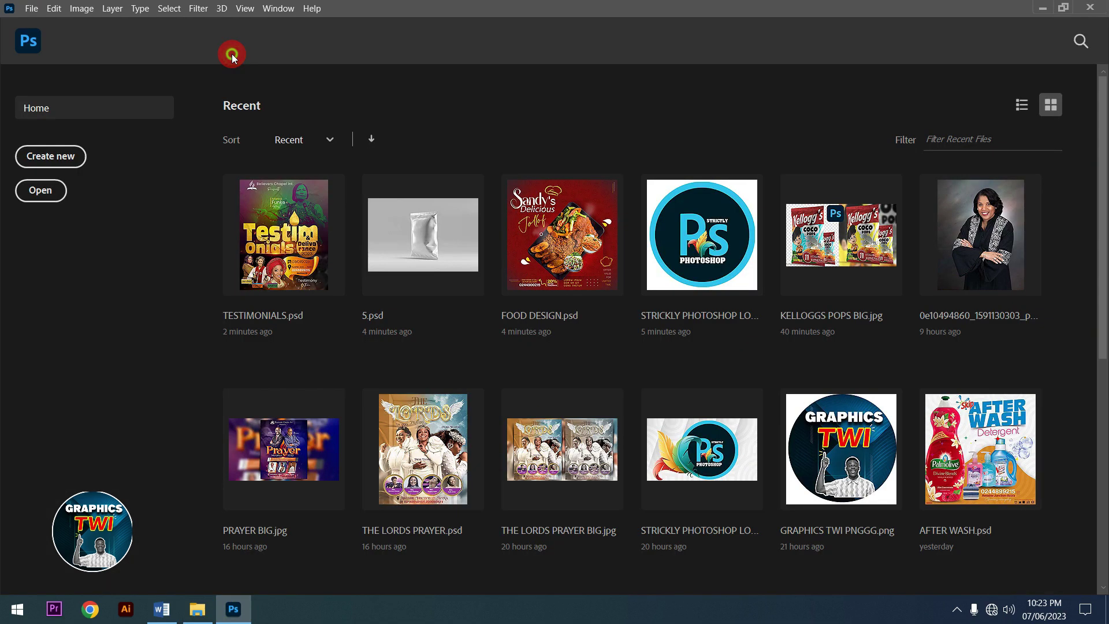
{"action": "left_click", "coordinate": [68, 169]}
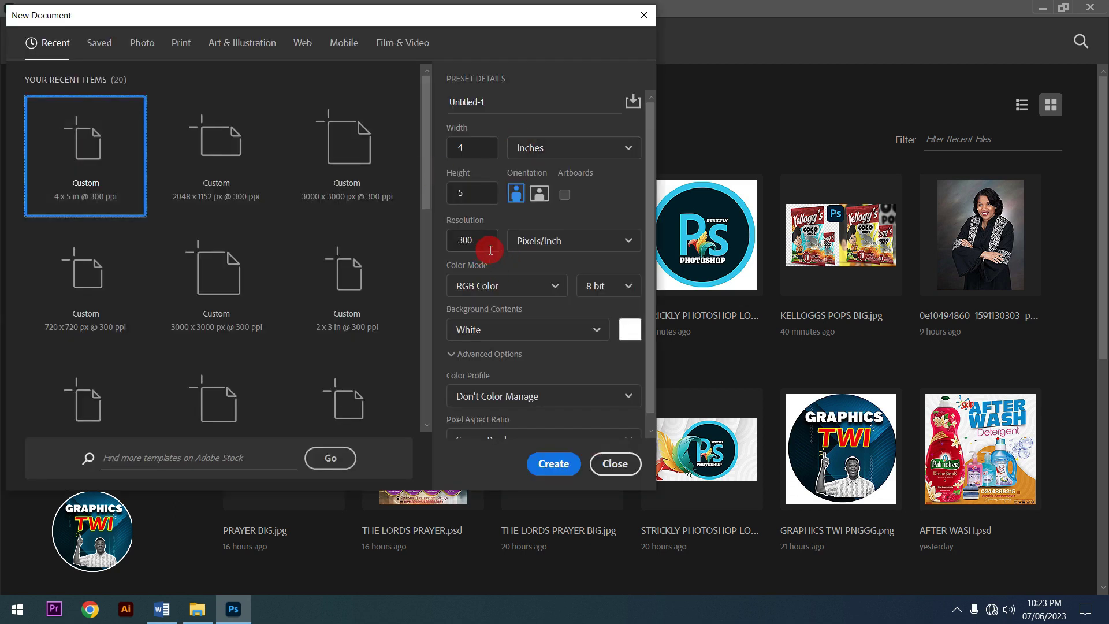
{"action": "left_click", "coordinate": [540, 462]}
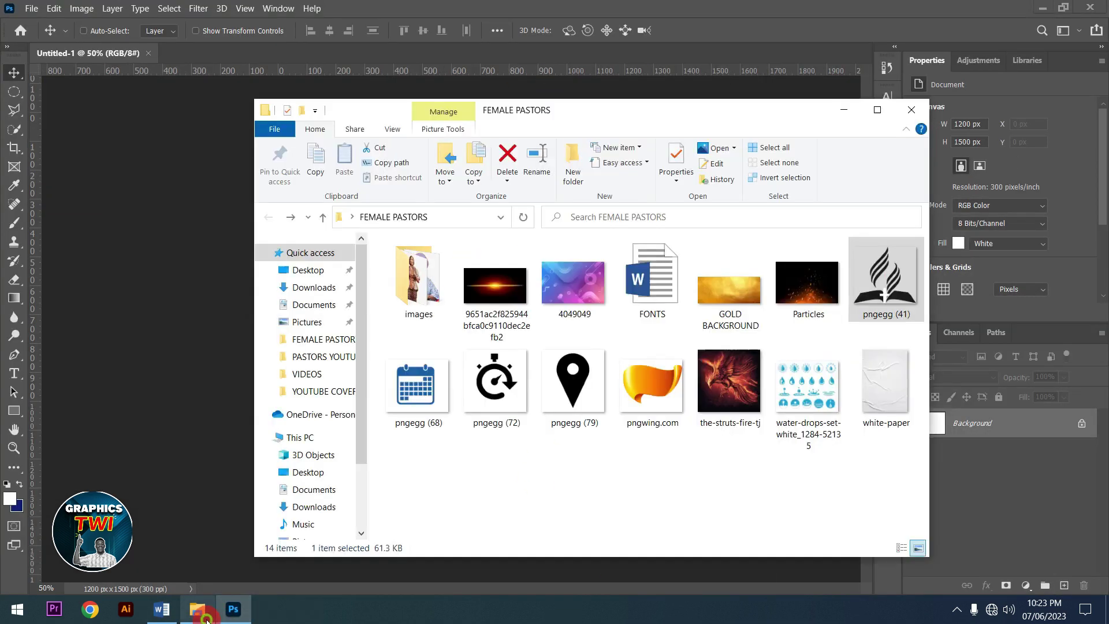
Place image 4049049, rotate it 90° clockwise and scale it to cover the whole page
{"action": "left_click", "coordinate": [197, 609]}
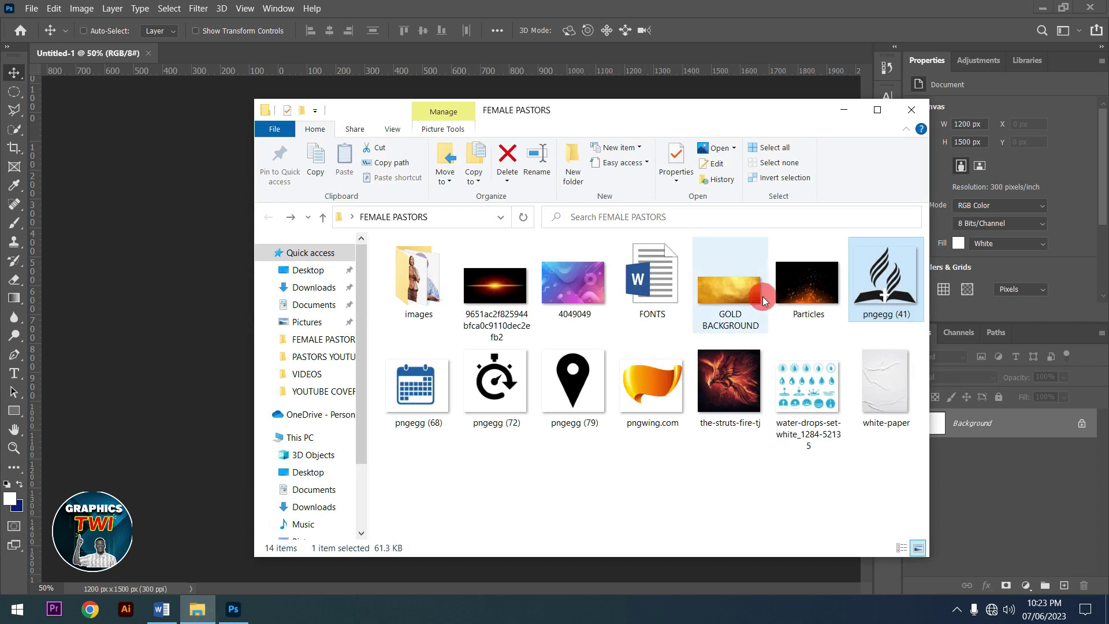
{"action": "left_click", "coordinate": [572, 291]}
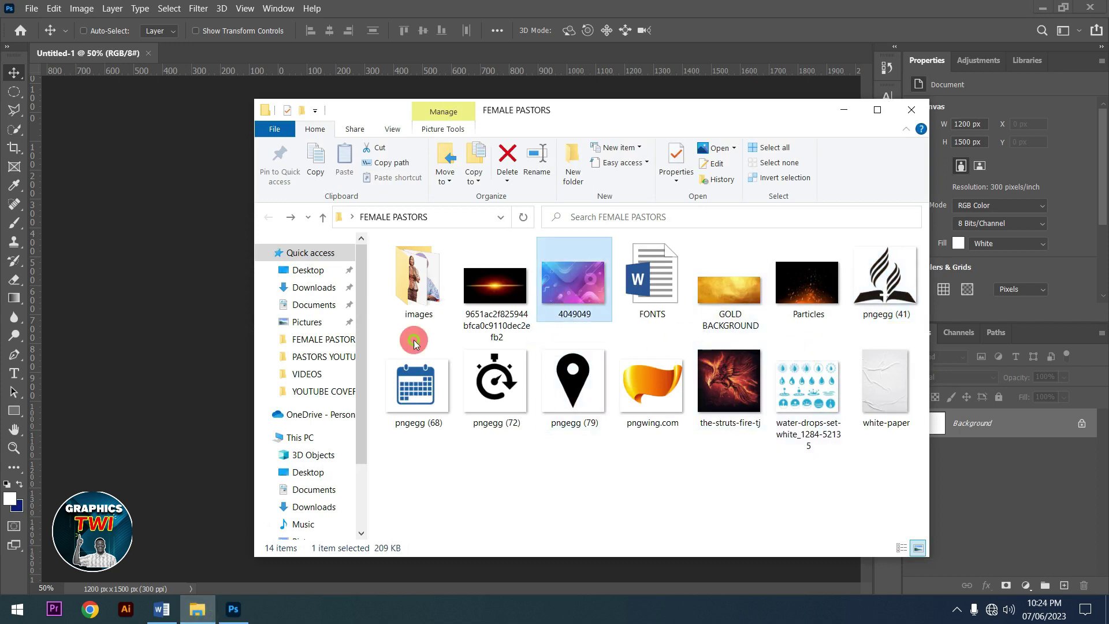
{"action": "left_click", "coordinate": [234, 409]}
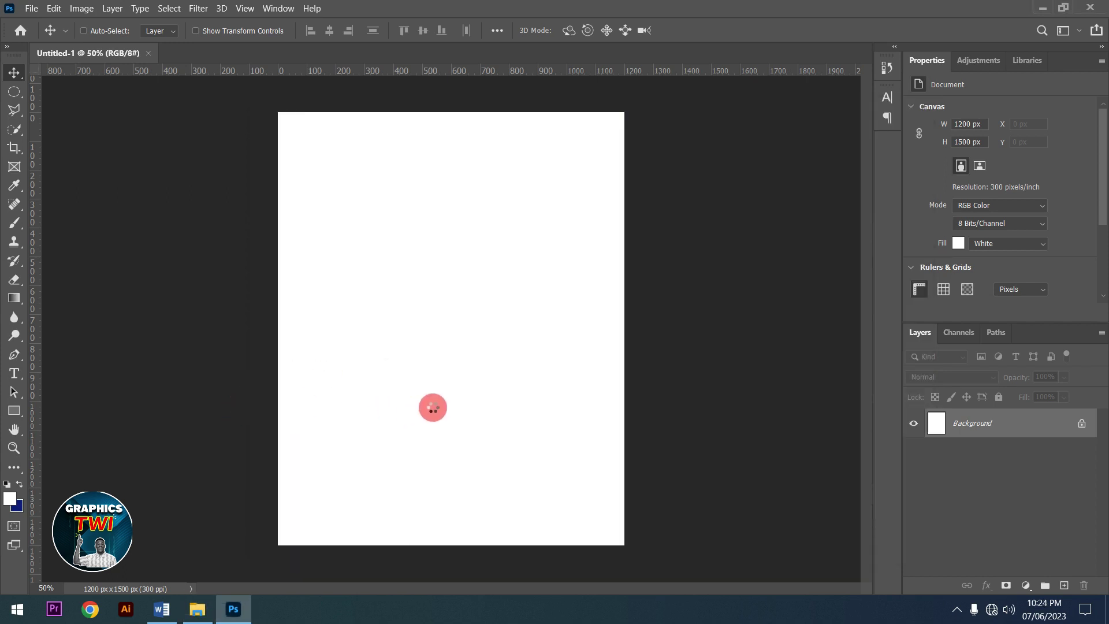
{"action": "right_click", "coordinate": [453, 375]}
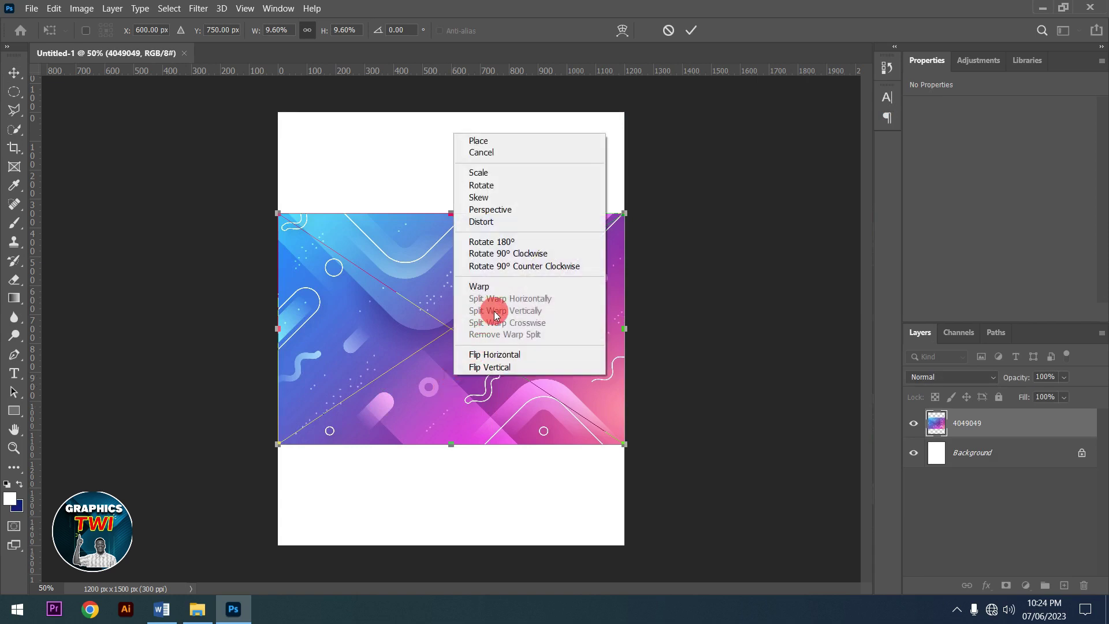
{"action": "left_click", "coordinate": [508, 254]}
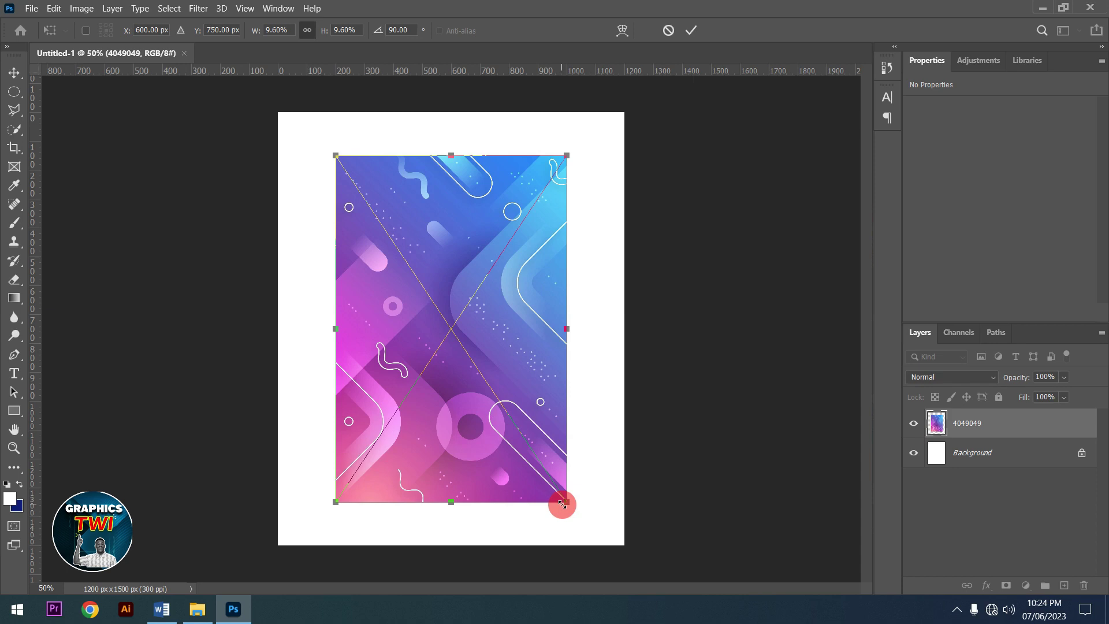
{"action": "left_click_drag", "start_coordinate": [562, 505], "coordinate": [651, 586]}
{"action": "left_click", "coordinate": [697, 38]}
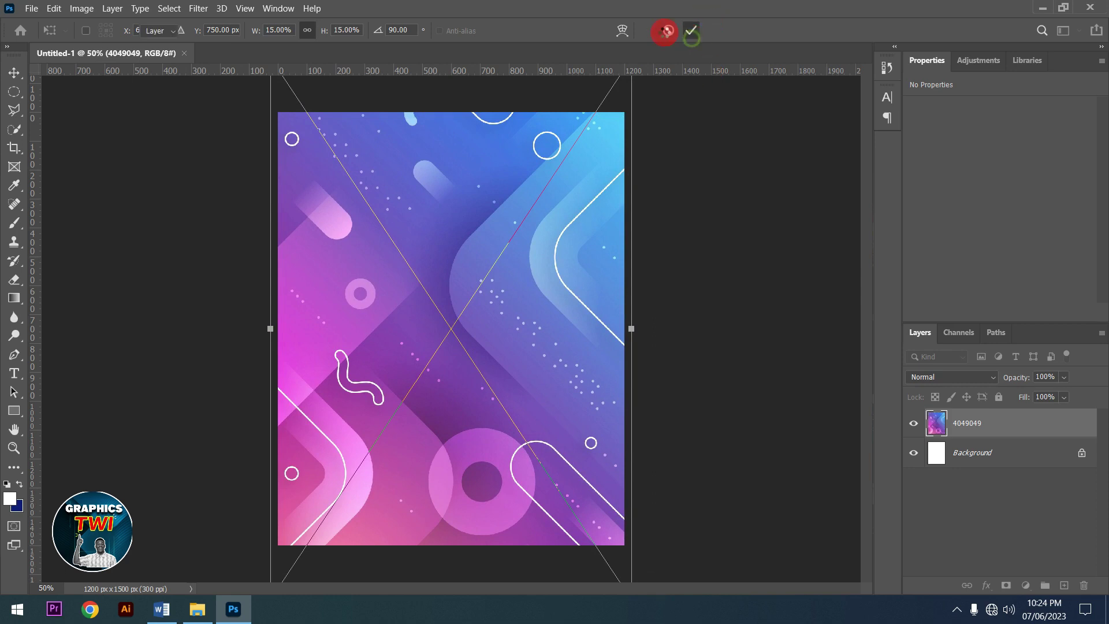
{"action": "left_click", "coordinate": [197, 6]}
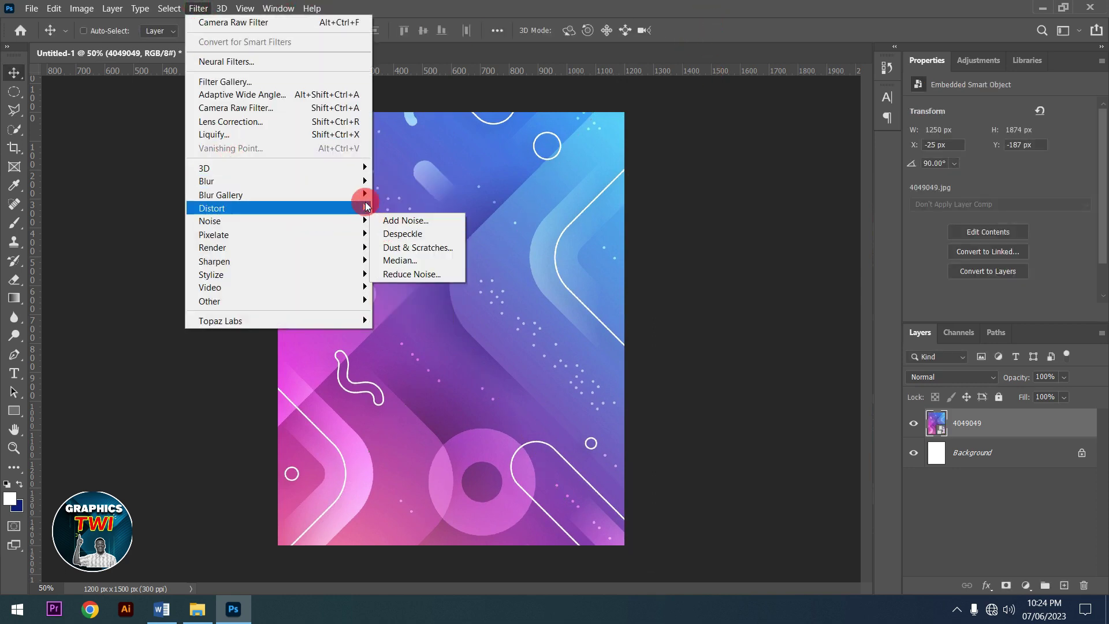
{"action": "mouse_move", "coordinate": [226, 182]}
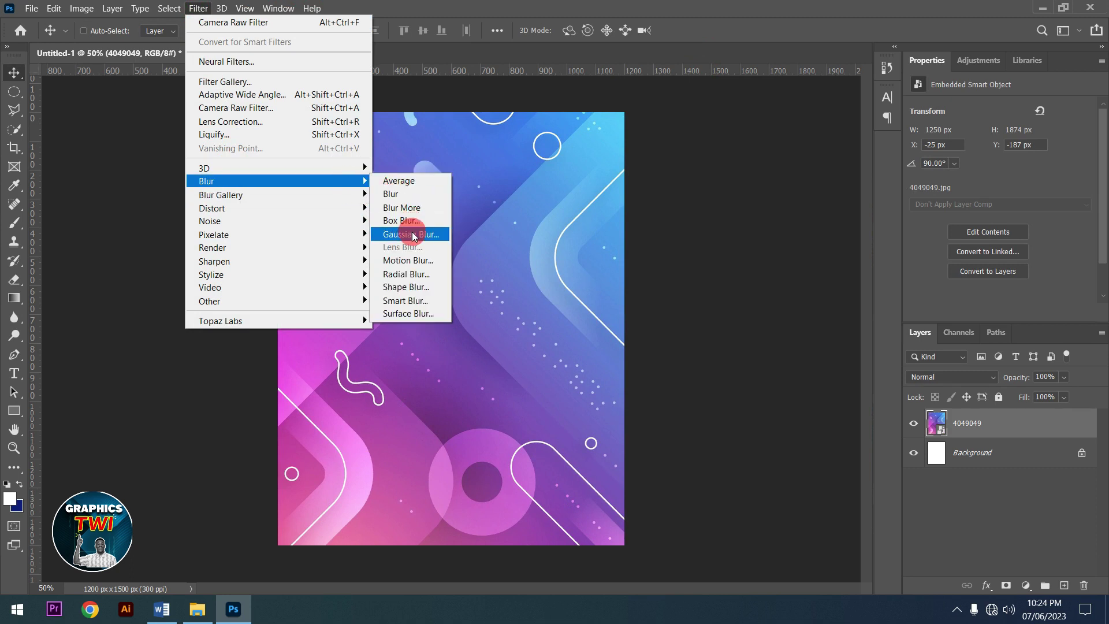
Apply an 18-pixel Gaussian Blur to the 4049049 background
{"action": "left_click", "coordinate": [405, 234]}
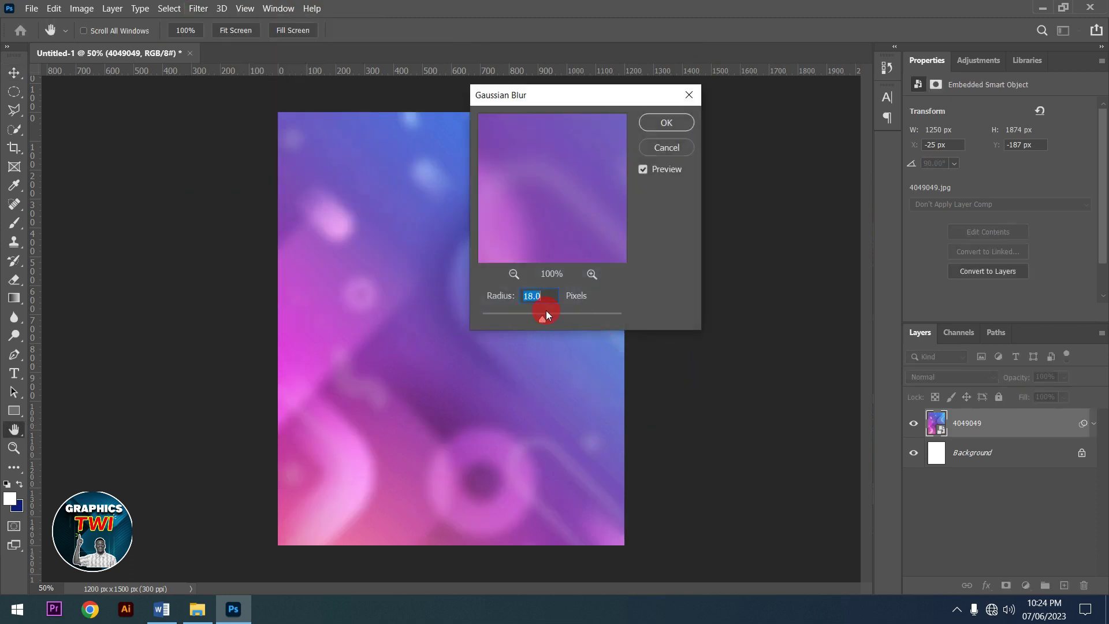
{"action": "left_click", "coordinate": [661, 126]}
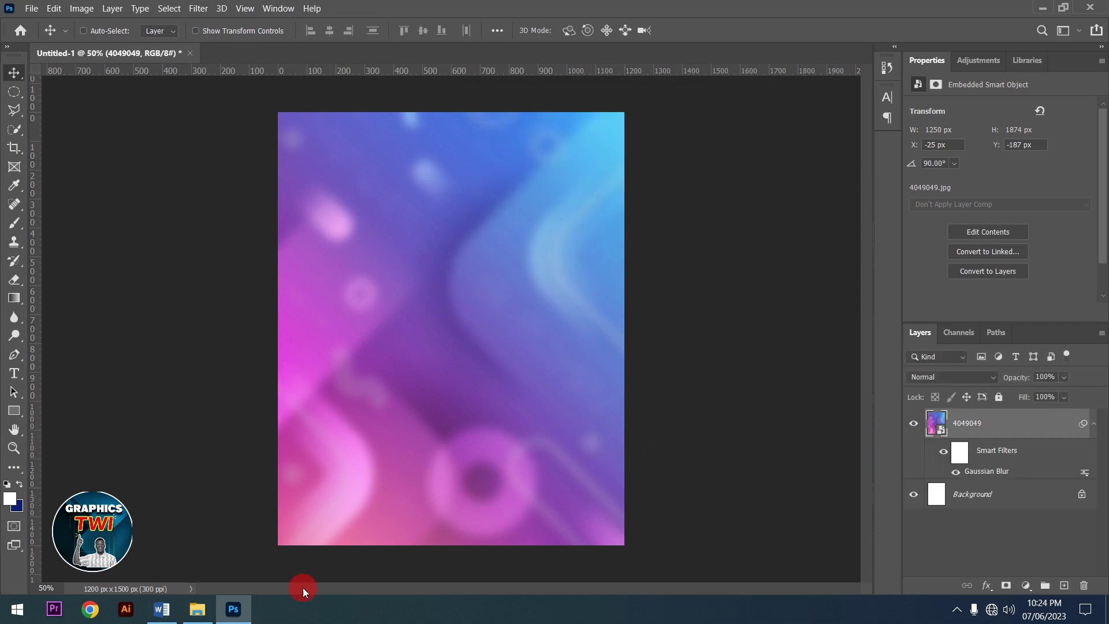
{"action": "left_click", "coordinate": [198, 609]}
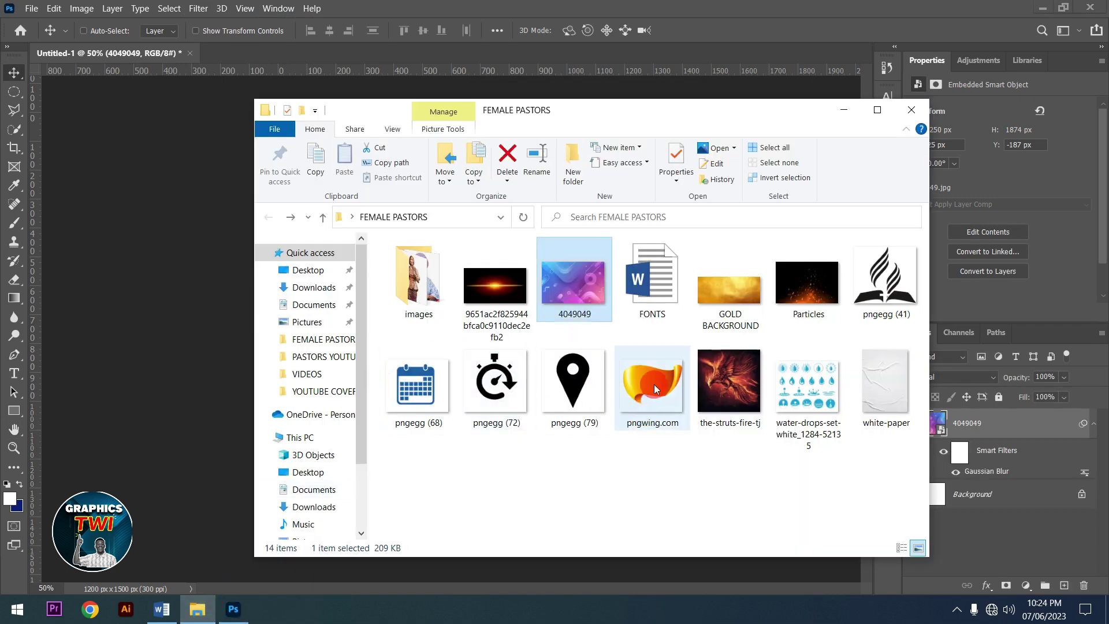
Place the-struts-fire-tj phoenix image near the page top, slightly enlarged
{"action": "left_click_drag", "start_coordinate": [729, 380], "coordinate": [235, 381]}
{"action": "left_click", "coordinate": [219, 391]}
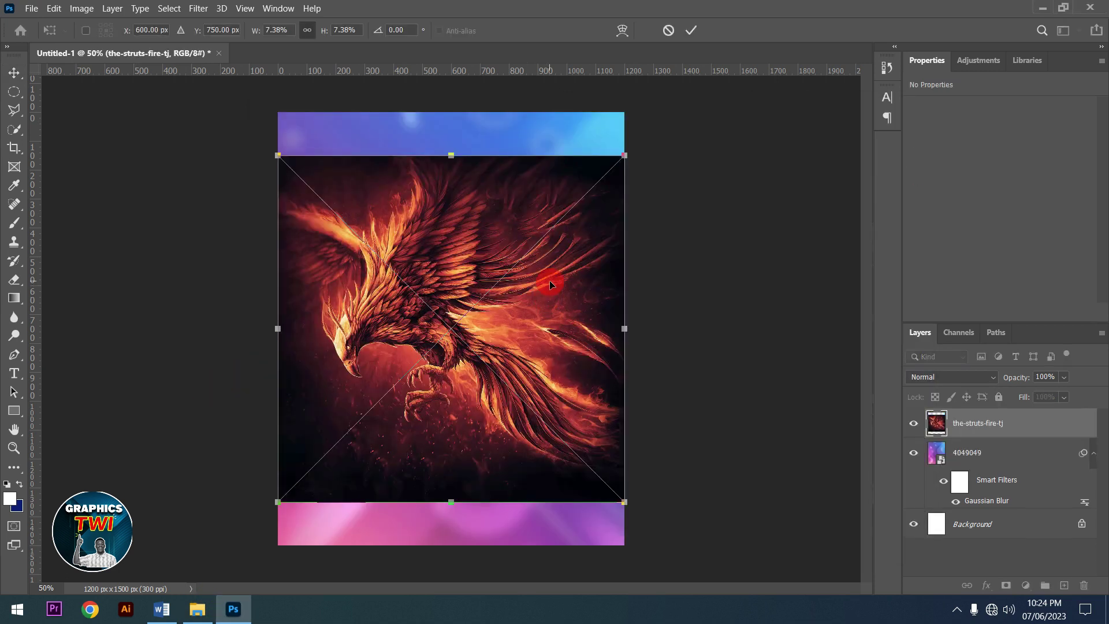
{"action": "left_click_drag", "start_coordinate": [549, 242], "coordinate": [549, 184]}
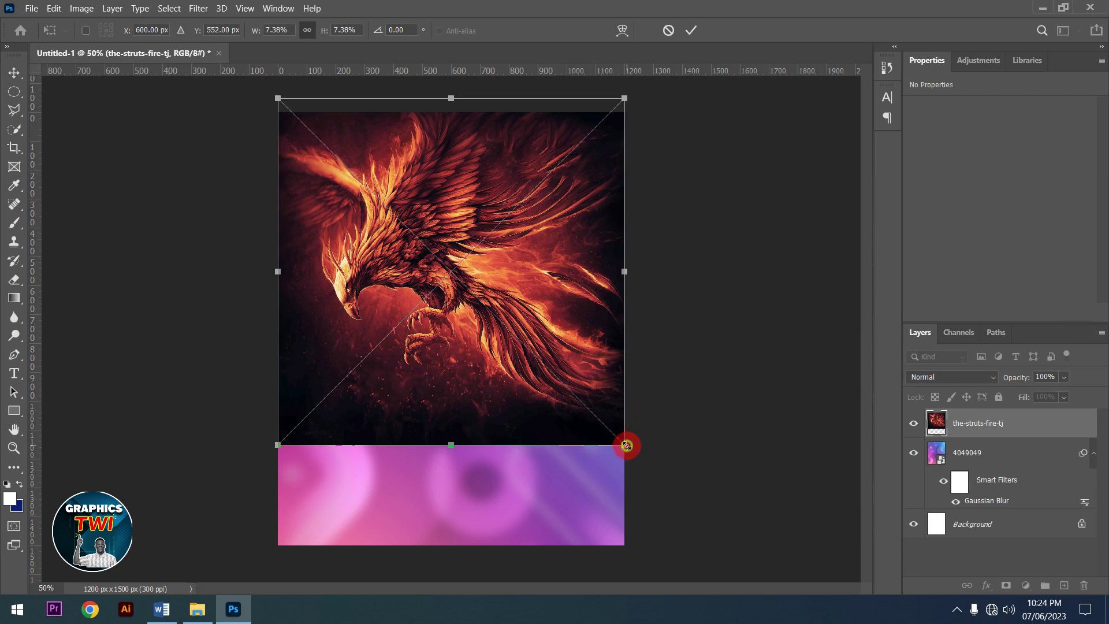
{"action": "left_click_drag", "start_coordinate": [626, 445], "coordinate": [636, 457]}
{"action": "left_click", "coordinate": [1013, 421]}
Rasterize the phoenix layer and erase its hard bottom edge with a soft eraser
{"action": "right_click", "coordinate": [1045, 417]}
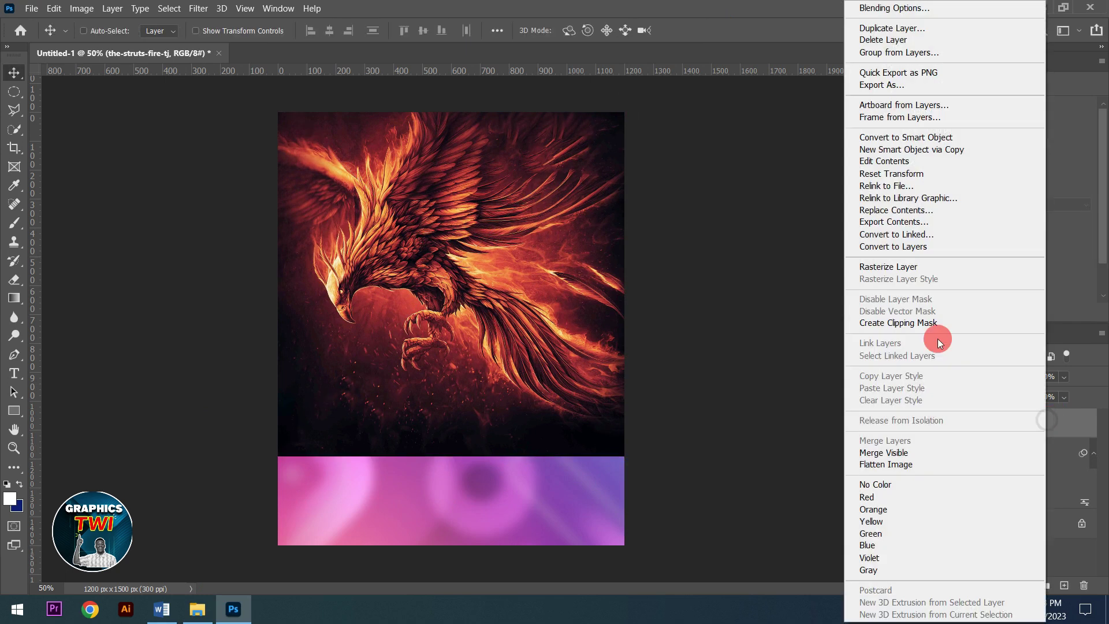
{"action": "left_click", "coordinate": [879, 266]}
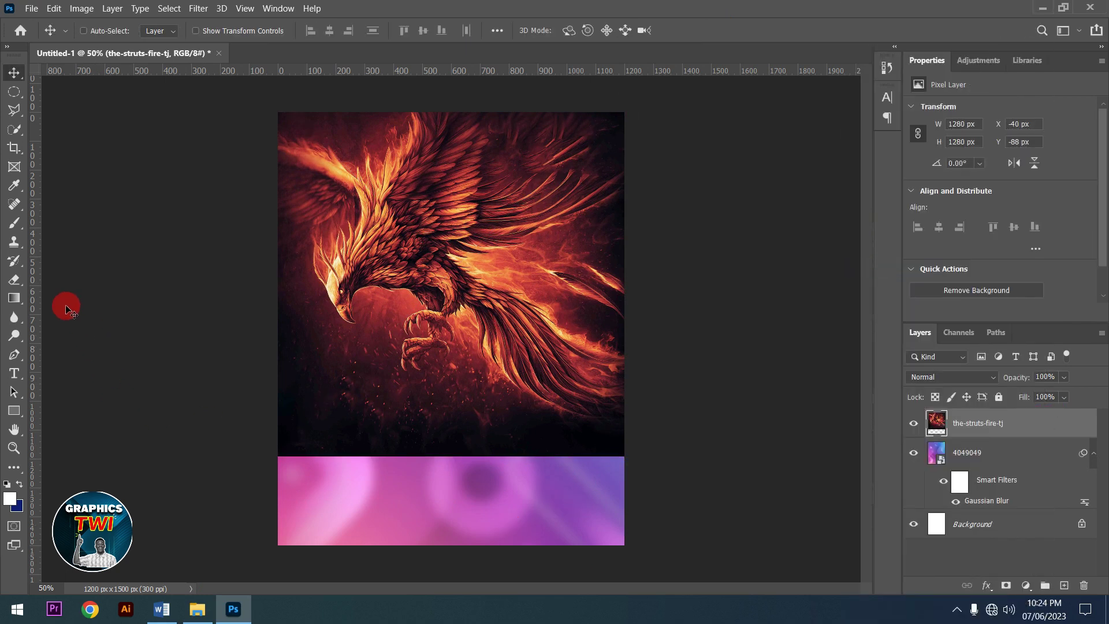
{"action": "left_click", "coordinate": [14, 280]}
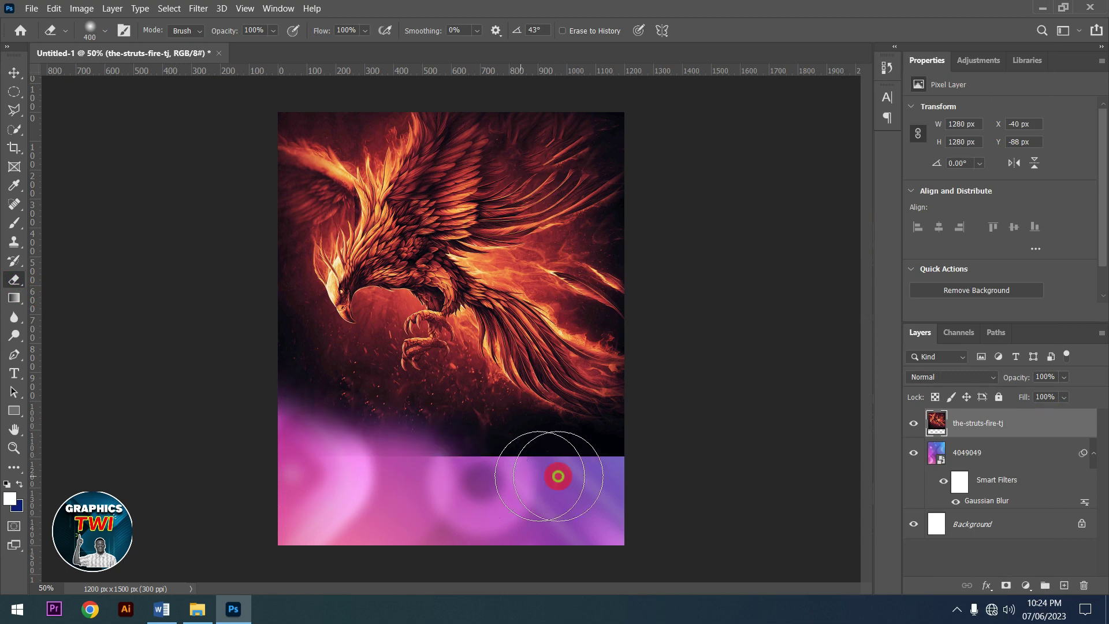
{"action": "mouse_move", "coordinate": [303, 464]}
{"action": "left_mouse_down"}
{"action": "mouse_move", "coordinate": [316, 501]}
{"action": "mouse_move", "coordinate": [498, 488]}
{"action": "left_mouse_up"}
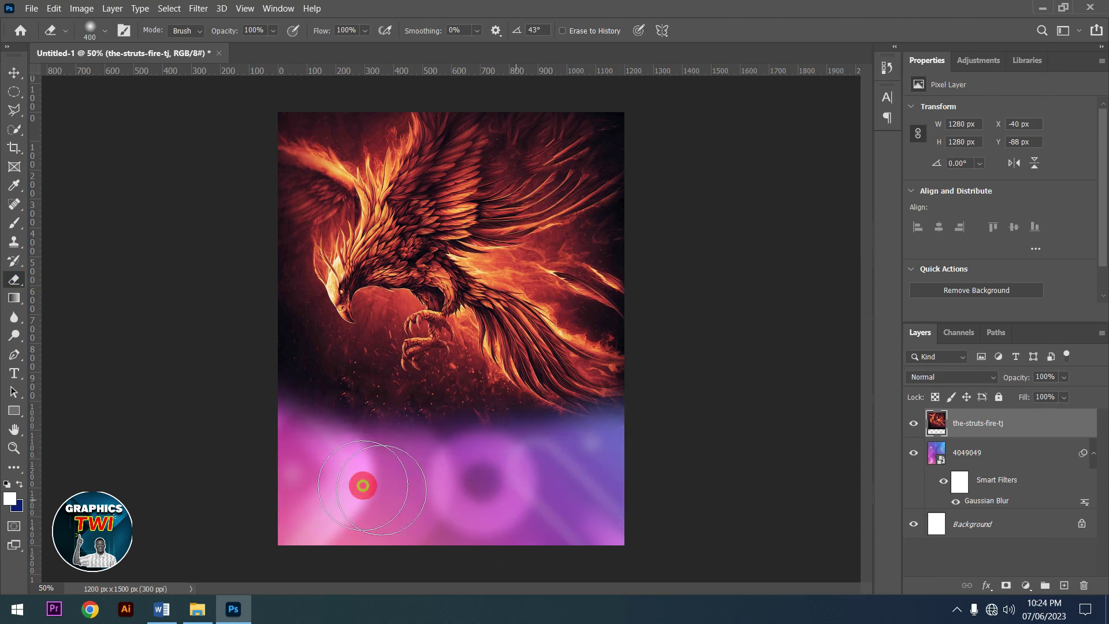
{"action": "left_click", "coordinate": [1015, 427]}
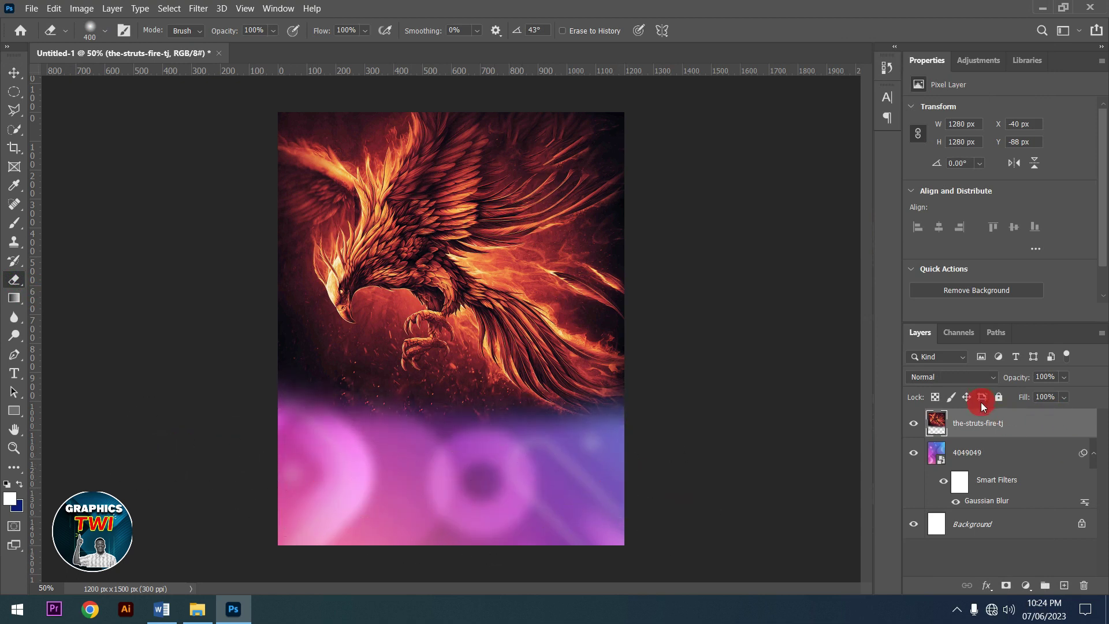
Set the phoenix layer to Screen blend mode at 29% opacity
{"action": "left_click", "coordinate": [962, 378]}
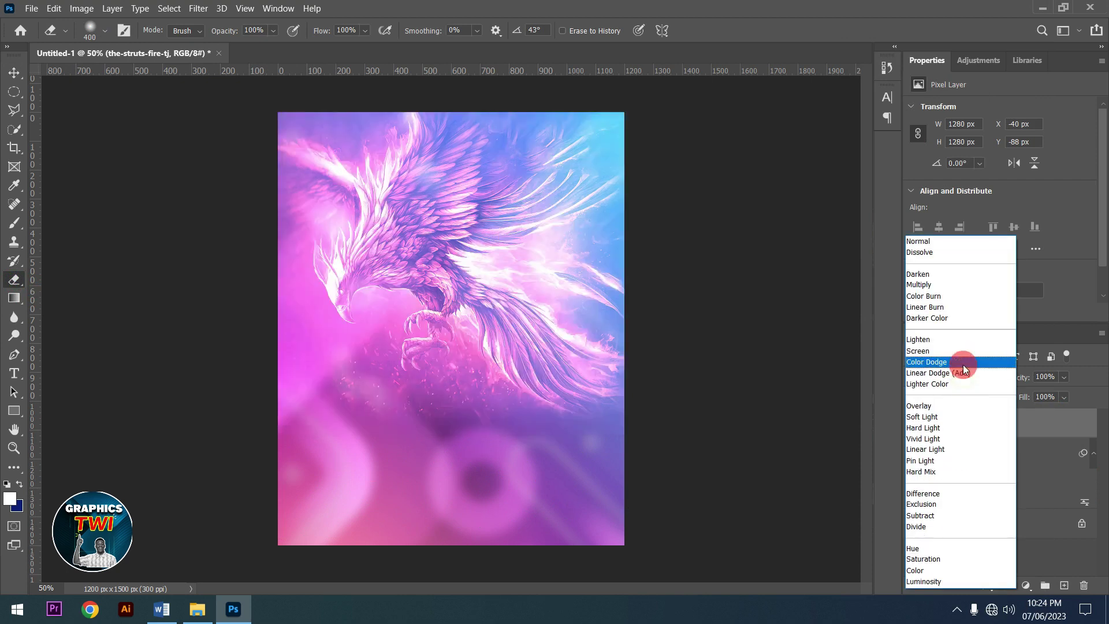
{"action": "left_click", "coordinate": [953, 348]}
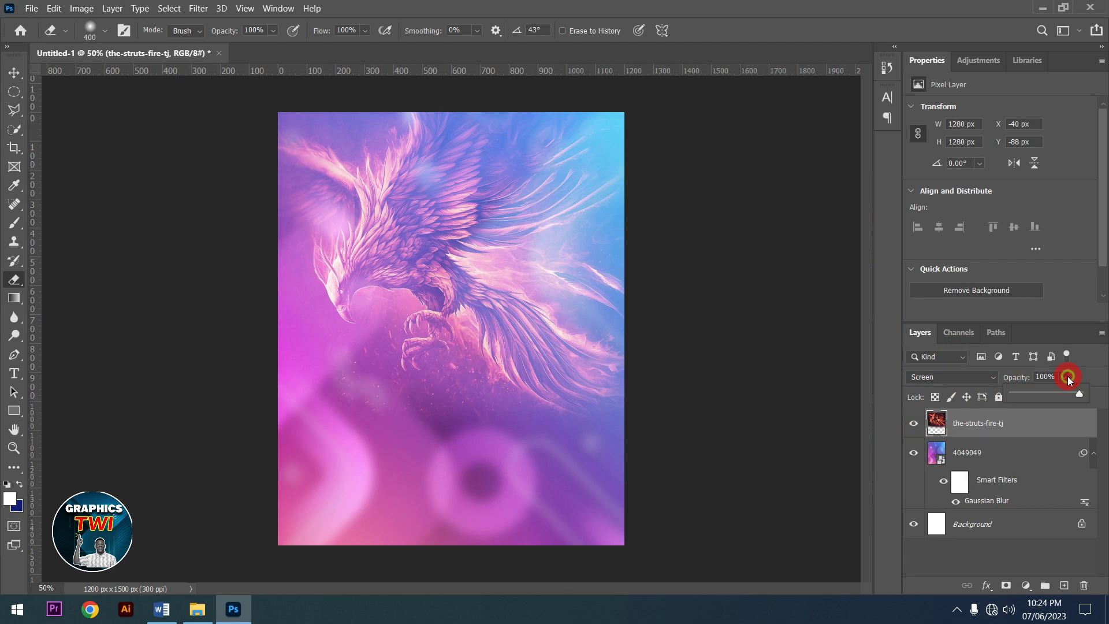
{"action": "left_click_drag", "start_coordinate": [1050, 397], "coordinate": [1040, 398]}
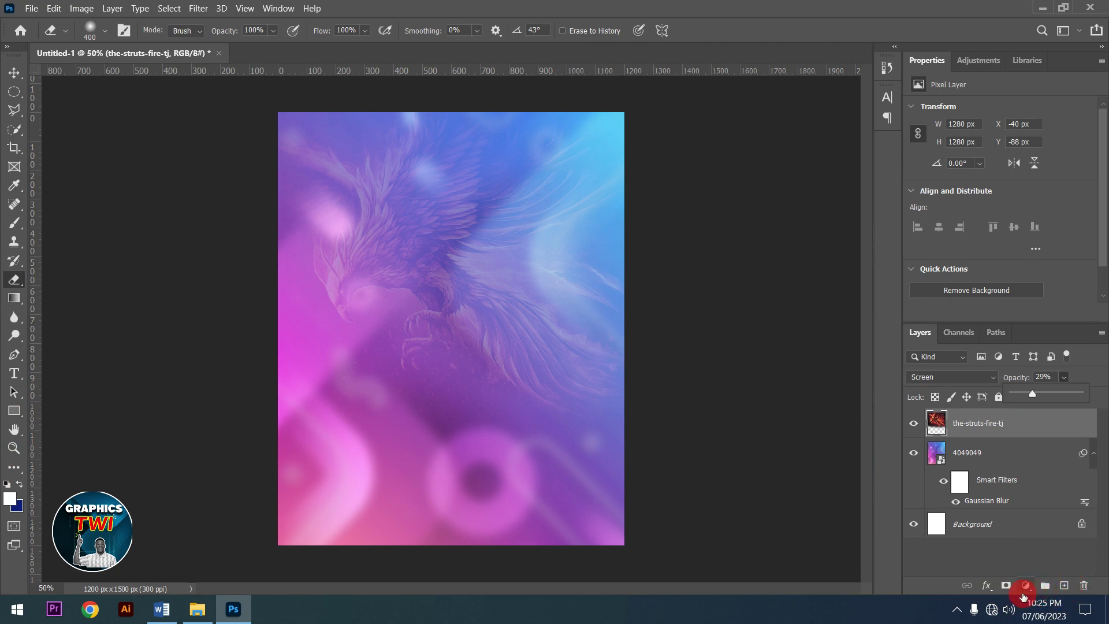
Add a new empty layer and set the foreground colour to gold-yellow ffc000
{"action": "left_click", "coordinate": [1064, 585]}
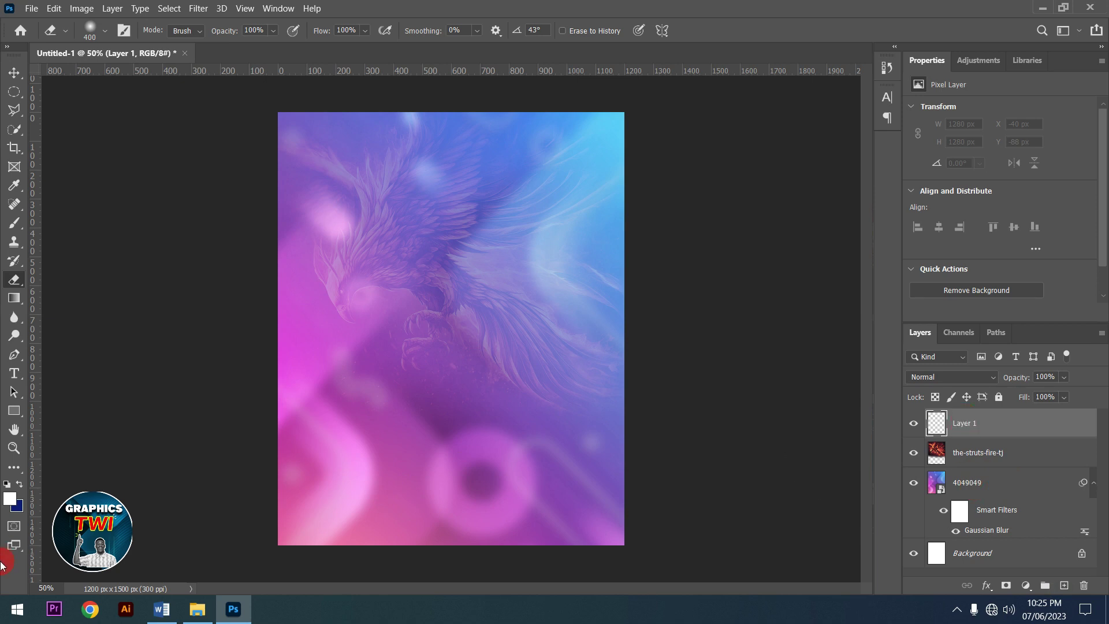
{"action": "left_click", "coordinate": [10, 499]}
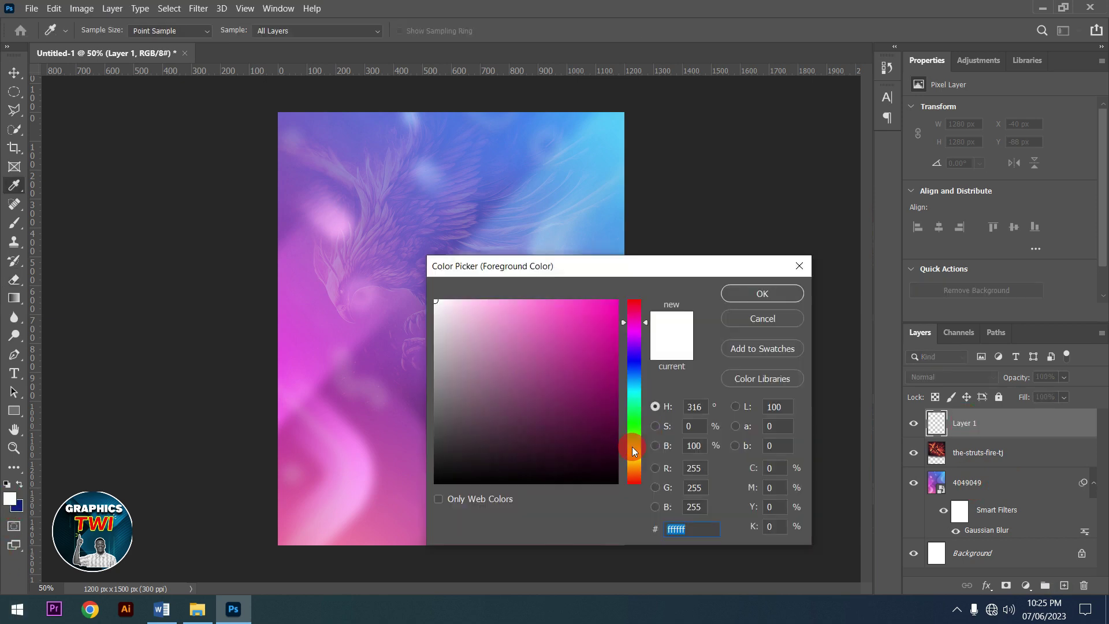
{"action": "left_click_drag", "start_coordinate": [632, 451], "coordinate": [632, 461]}
{"action": "left_click_drag", "start_coordinate": [583, 346], "coordinate": [735, 229]}
{"action": "left_click", "coordinate": [762, 294]}
Paint a 900 px soft yellow dab near the top centre and set it to Color Dodge
{"action": "left_click", "coordinate": [14, 223]}
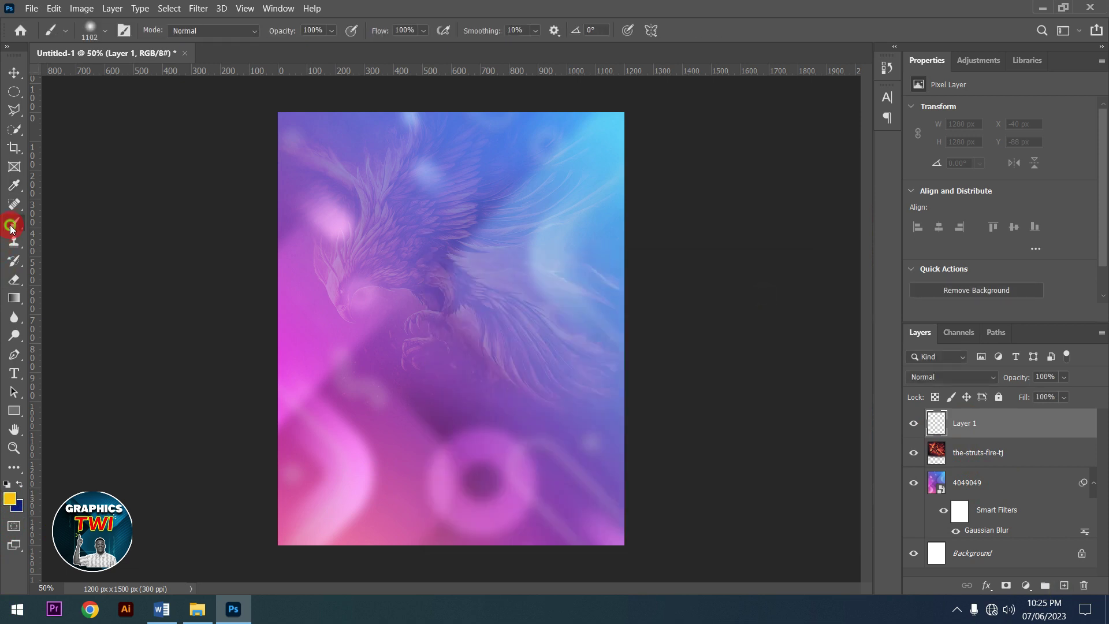
{"action": "key", "text": "bracketleft"}
{"action": "key", "text": "bracketleft"}
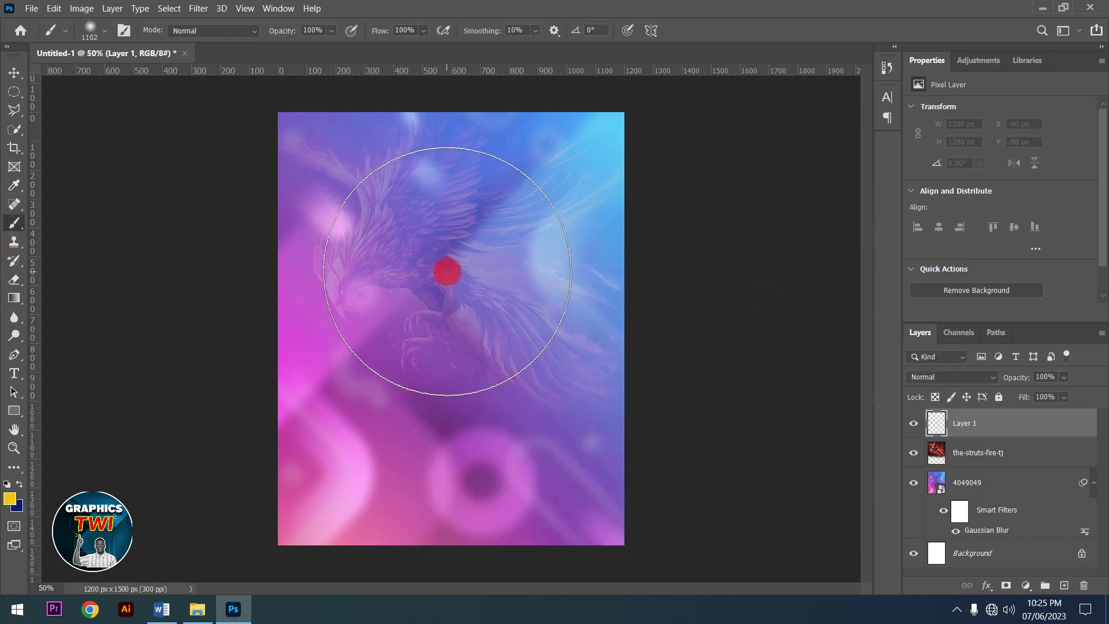
{"action": "left_click", "coordinate": [437, 245]}
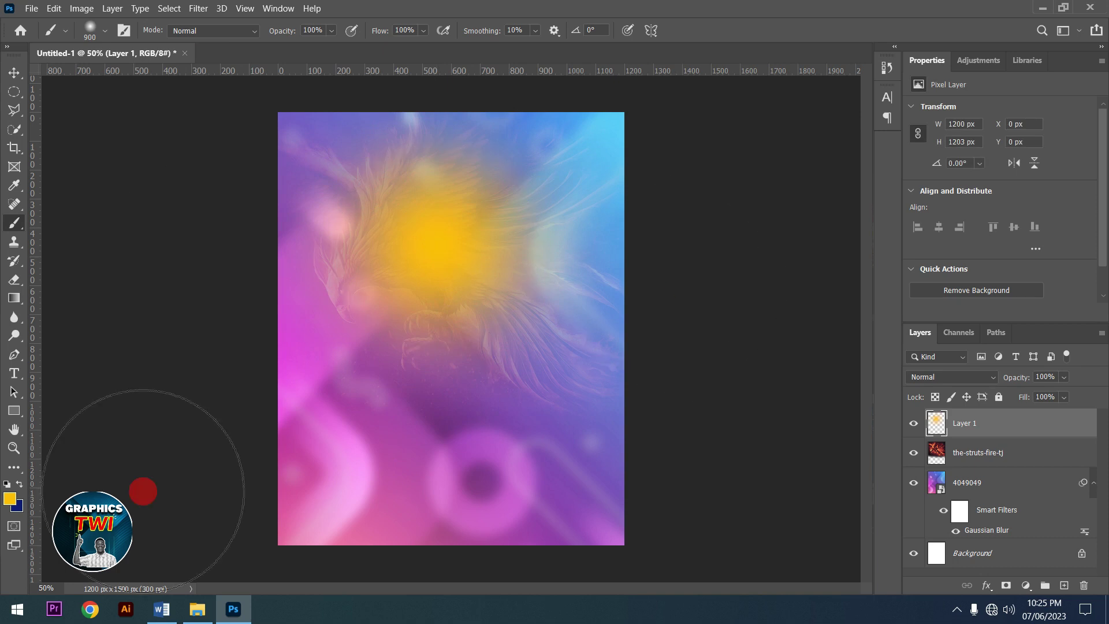
{"action": "left_click", "coordinate": [961, 377]}
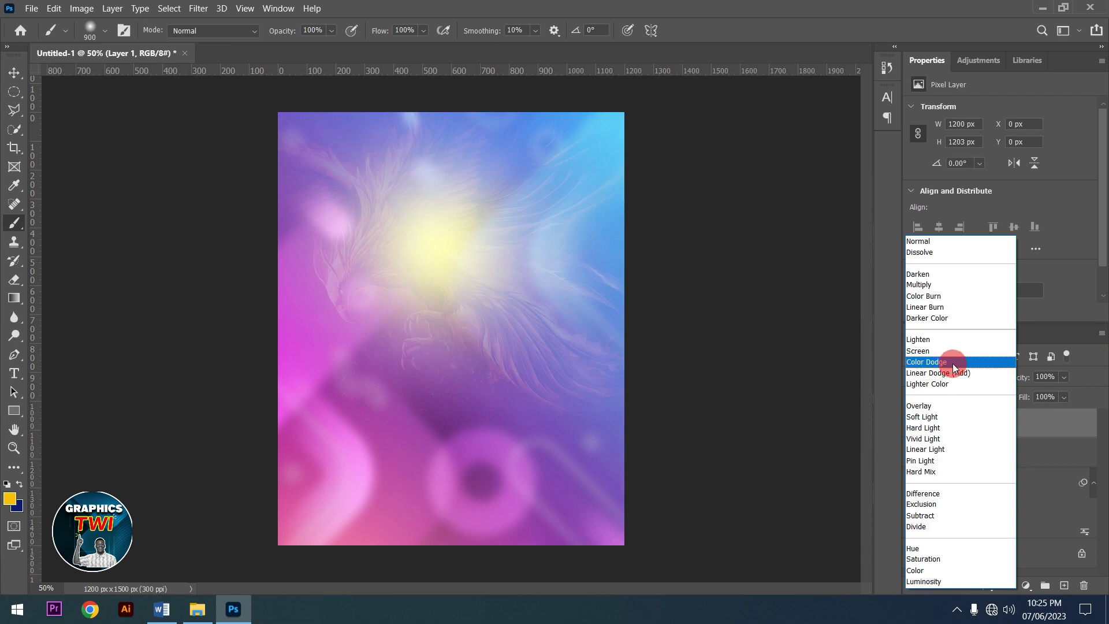
{"action": "left_click", "coordinate": [956, 363]}
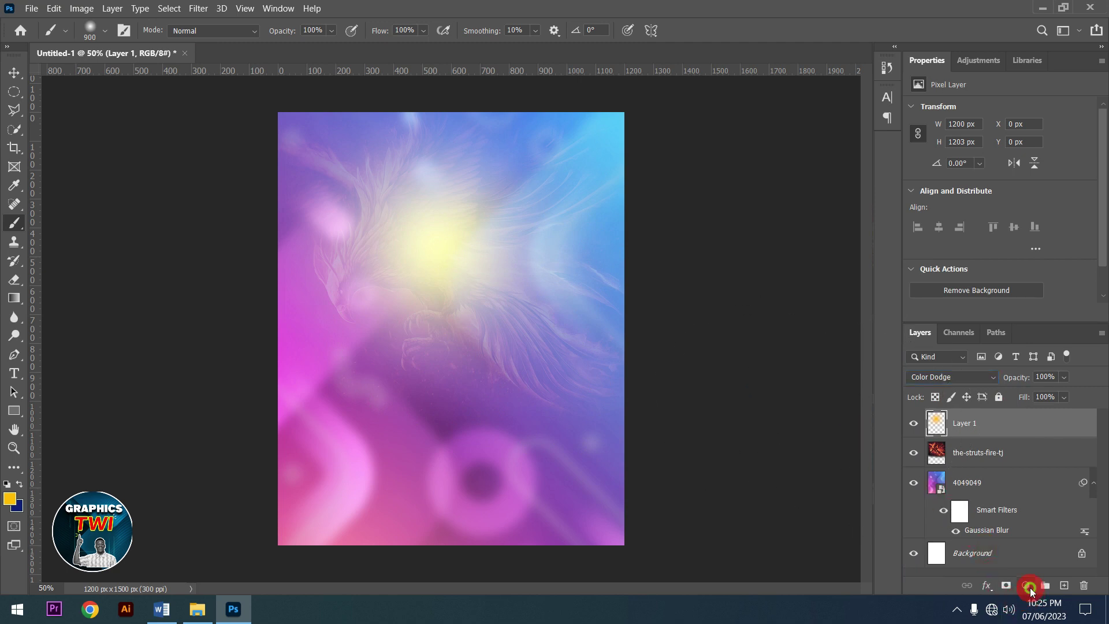
{"action": "left_click", "coordinate": [1028, 586]}
Add a black-to-transparent 90° linear gradient fill, shifted upward to darken the lower half
{"action": "left_click", "coordinate": [1020, 349]}
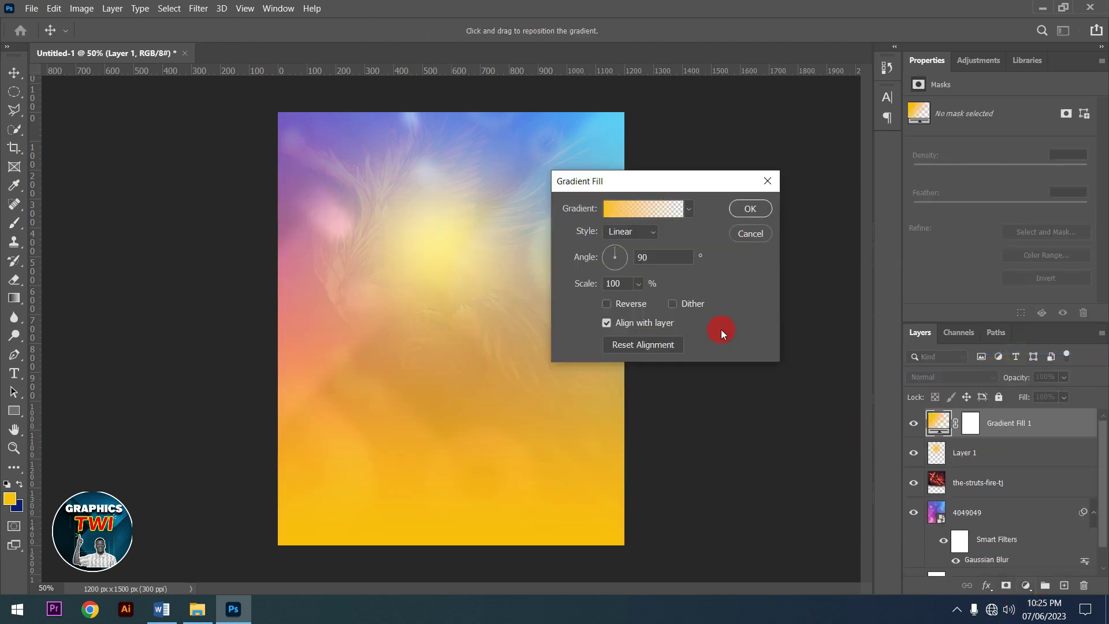
{"action": "left_click", "coordinate": [625, 210]}
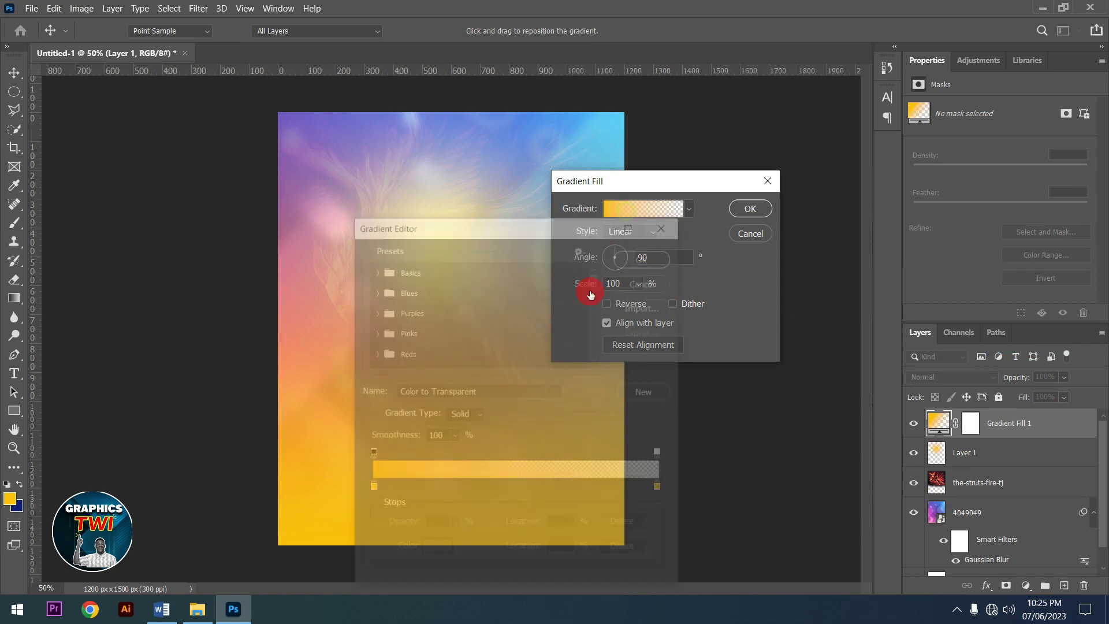
{"action": "double_click", "coordinate": [370, 489]}
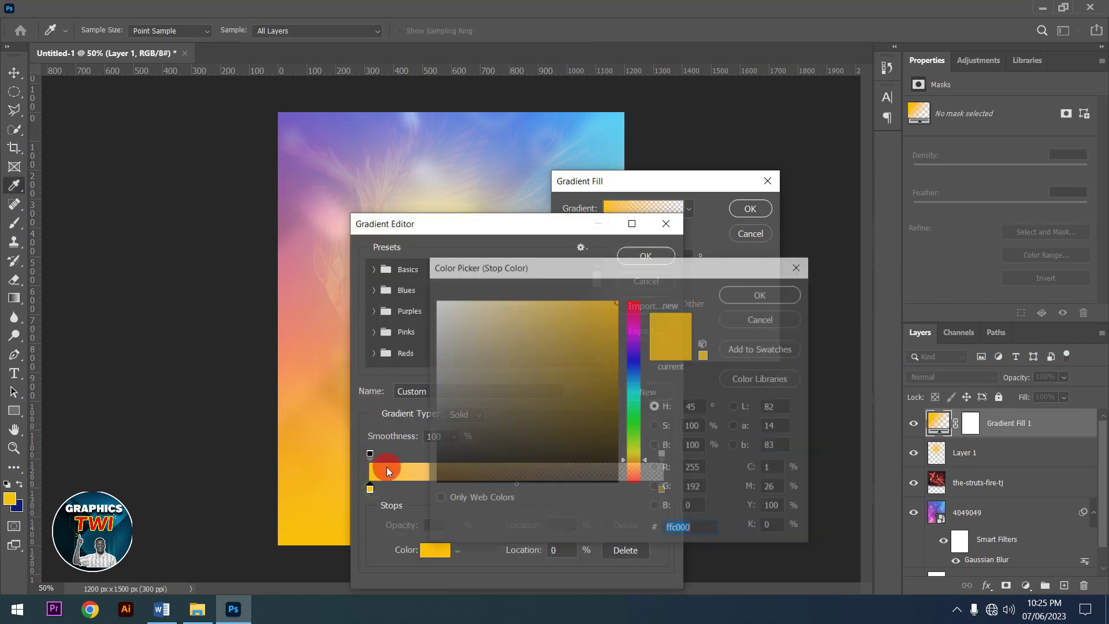
{"action": "left_click", "coordinate": [750, 293]}
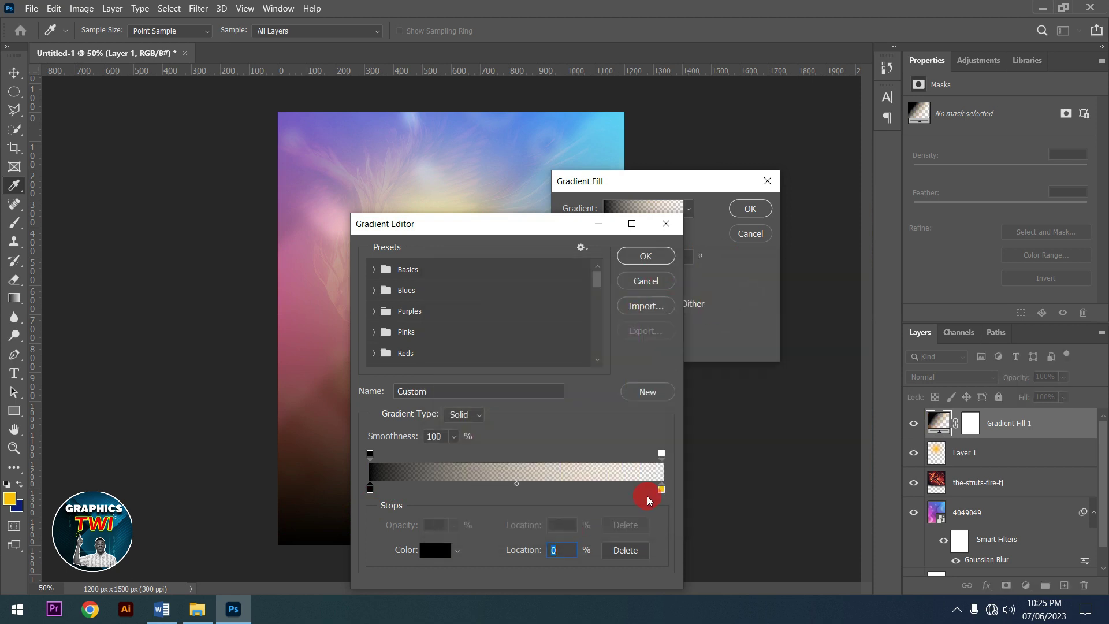
{"action": "double_click", "coordinate": [662, 490]}
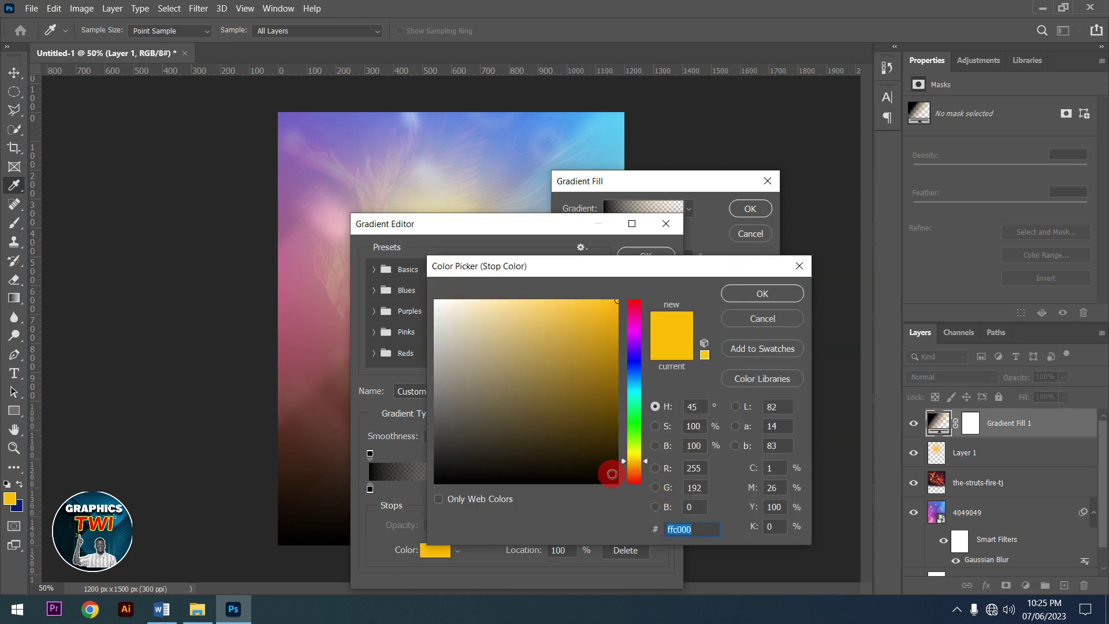
{"action": "left_click_drag", "start_coordinate": [612, 474], "coordinate": [618, 484]}
{"action": "left_click", "coordinate": [774, 292]}
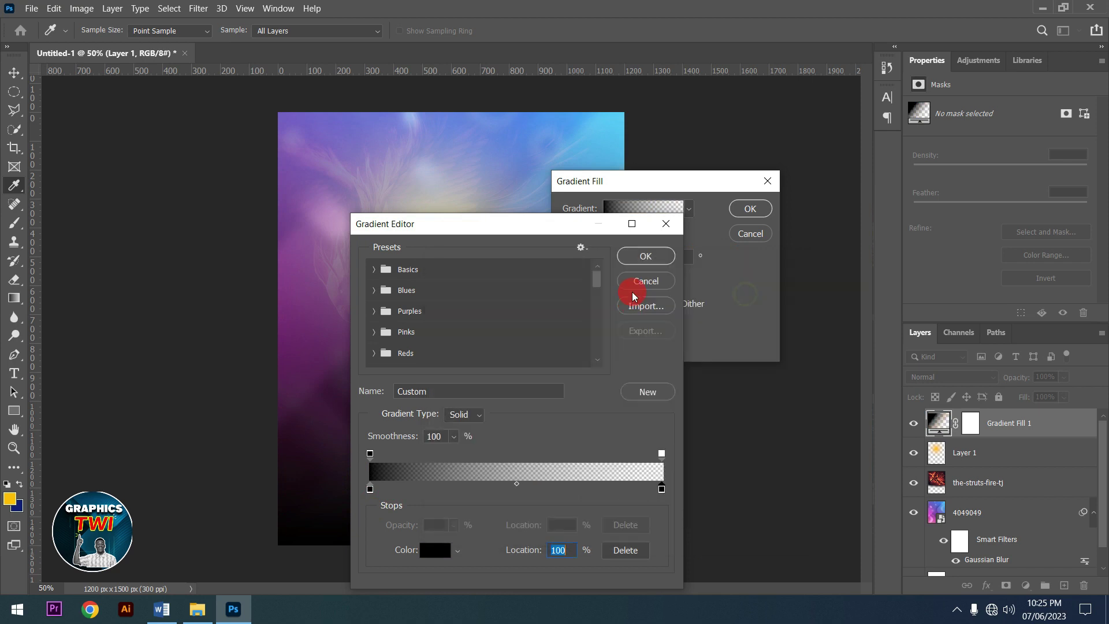
{"action": "left_click", "coordinate": [635, 266]}
{"action": "left_click_drag", "start_coordinate": [466, 425], "coordinate": [460, 361]}
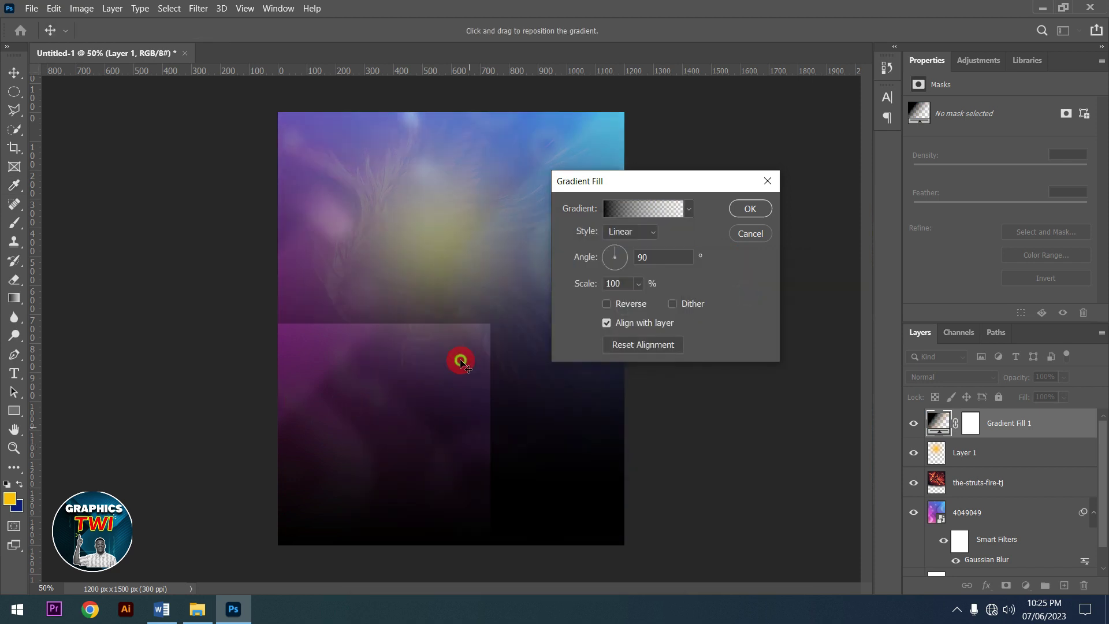
{"action": "left_click", "coordinate": [746, 208]}
Scale the Layer 1 yellow glow to 136% (1634 x 1637 px) and nudge it down 30 px
{"action": "key", "text": "b"}
{"action": "left_click", "coordinate": [977, 456]}
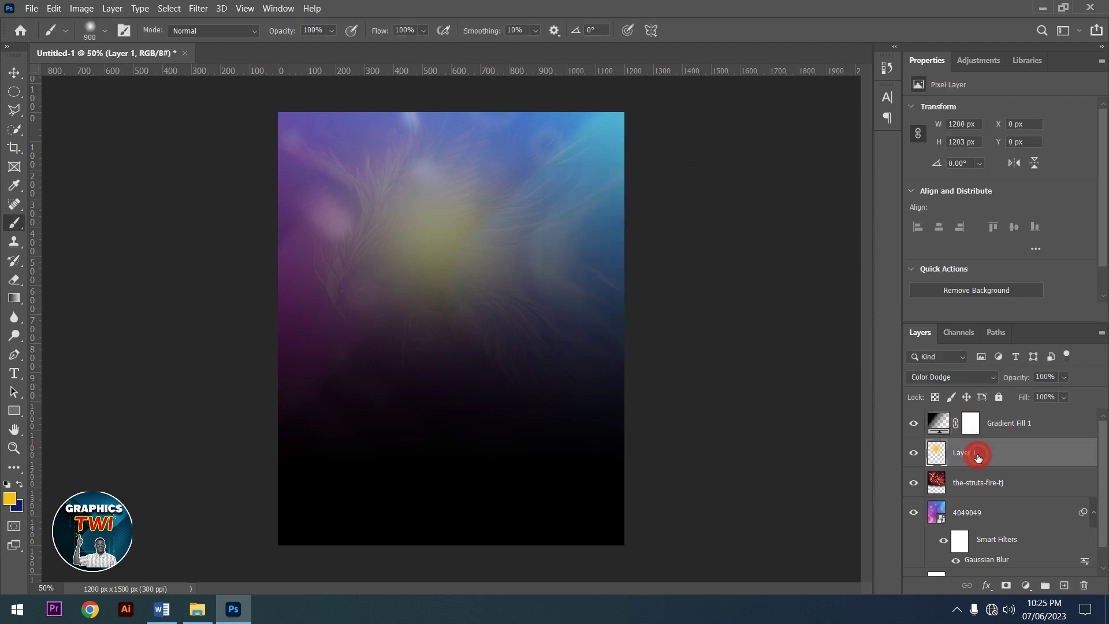
{"action": "left_click", "coordinate": [996, 376]}
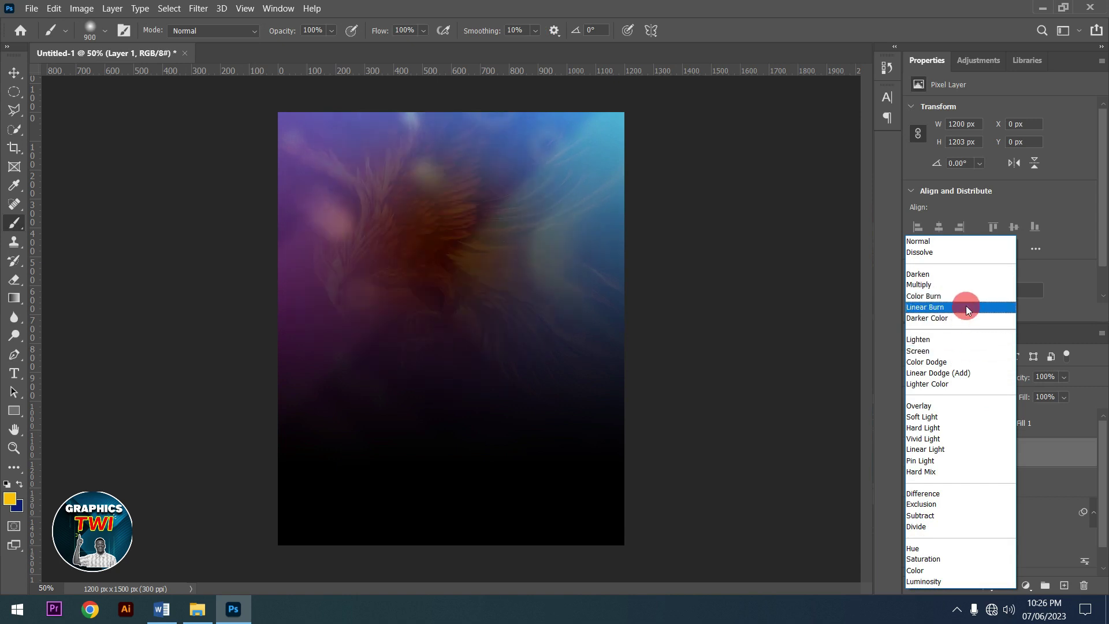
{"action": "left_click", "coordinate": [961, 362]}
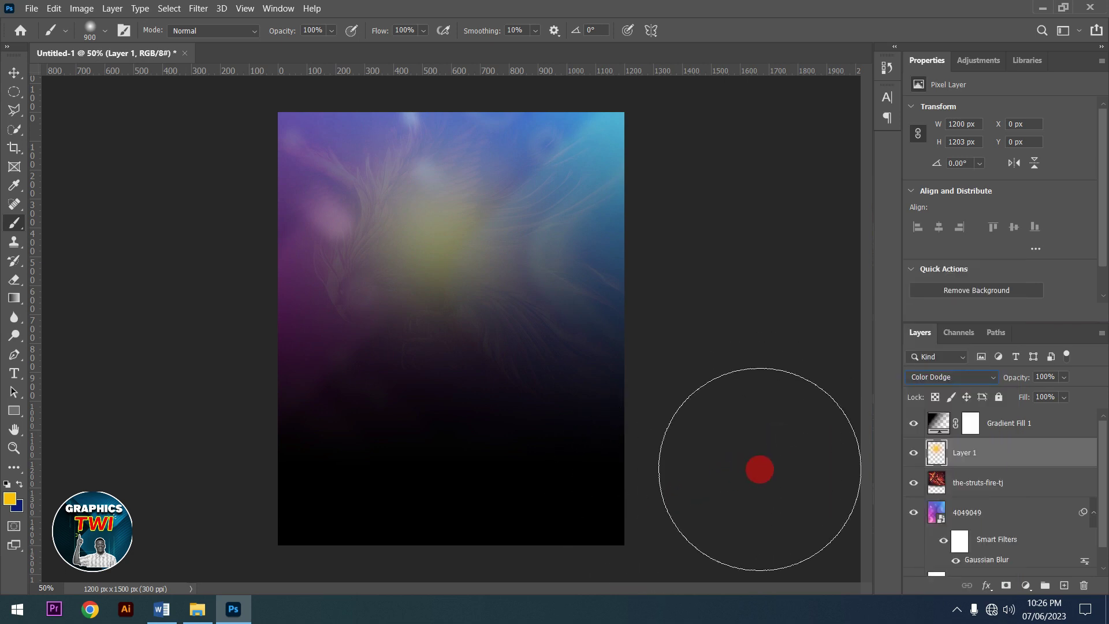
{"action": "left_click", "coordinate": [9, 67]}
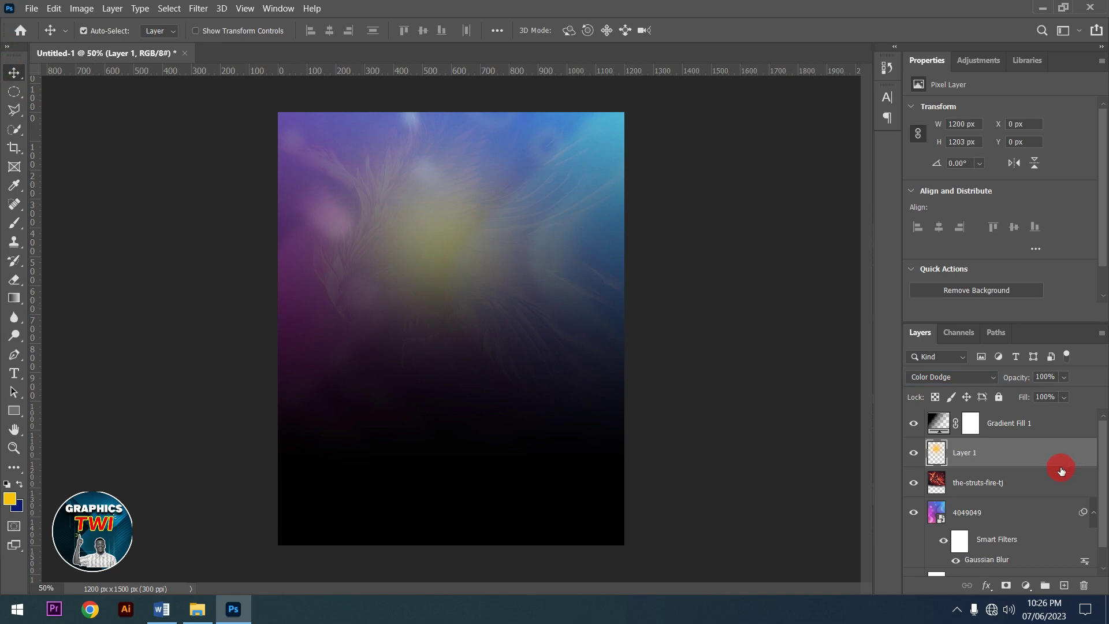
{"action": "key", "text": "ctrl+t"}
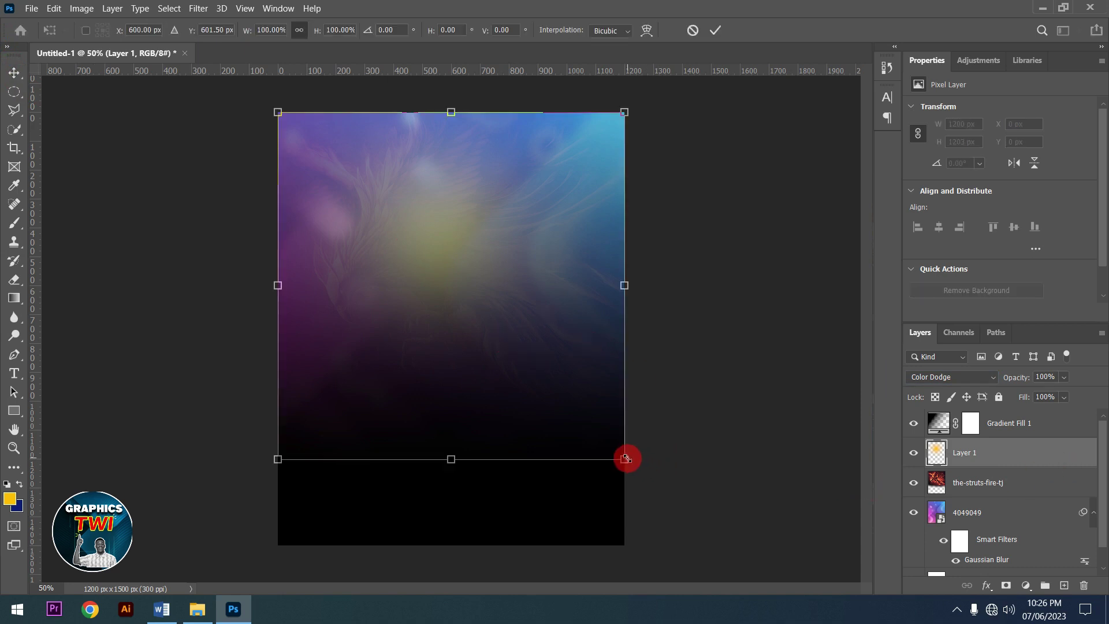
{"action": "left_click_drag", "start_coordinate": [625, 459], "coordinate": [715, 495]}
{"action": "left_click_drag", "start_coordinate": [609, 302], "coordinate": [610, 313]}
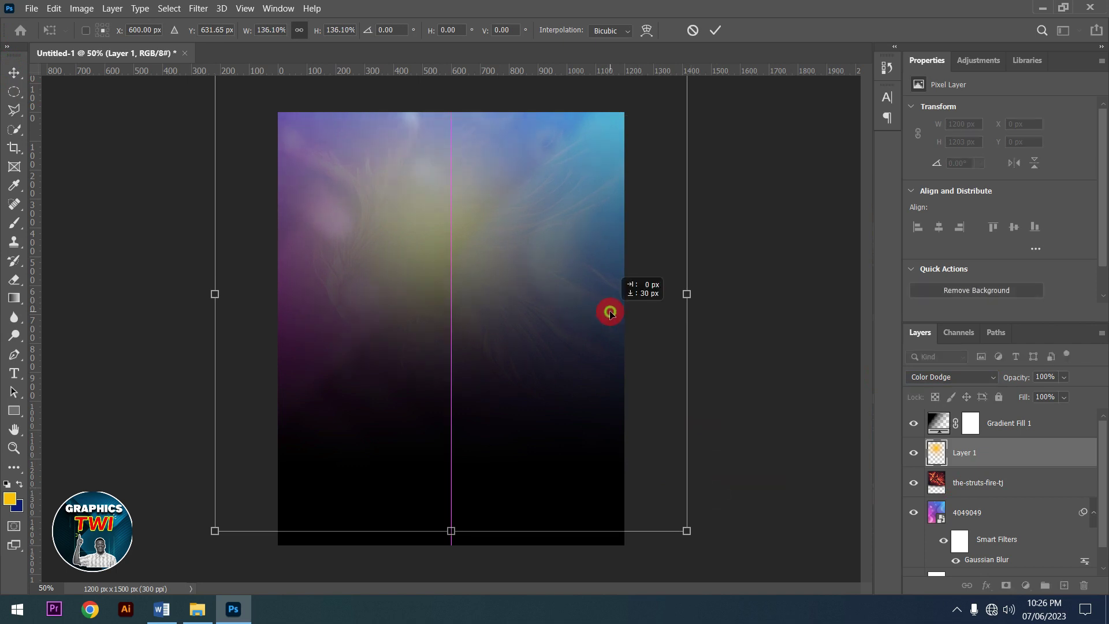
{"action": "left_click", "coordinate": [716, 31]}
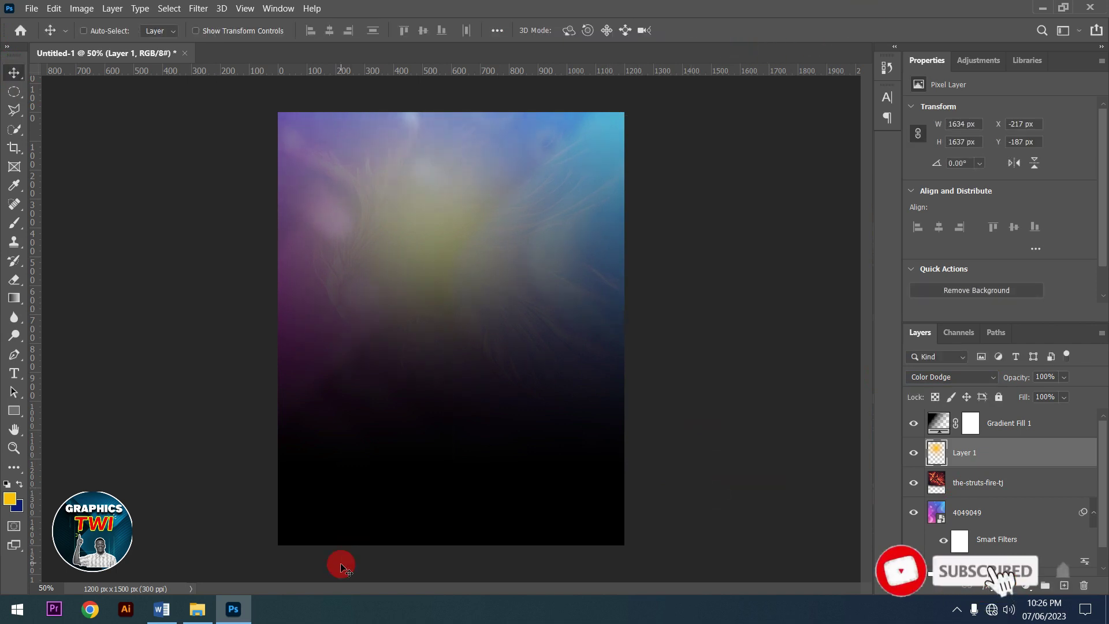
Place the white-paper texture scaled over the flyer, above Gradient Fill 1, in Multiply mode
{"action": "left_click", "coordinate": [197, 609]}
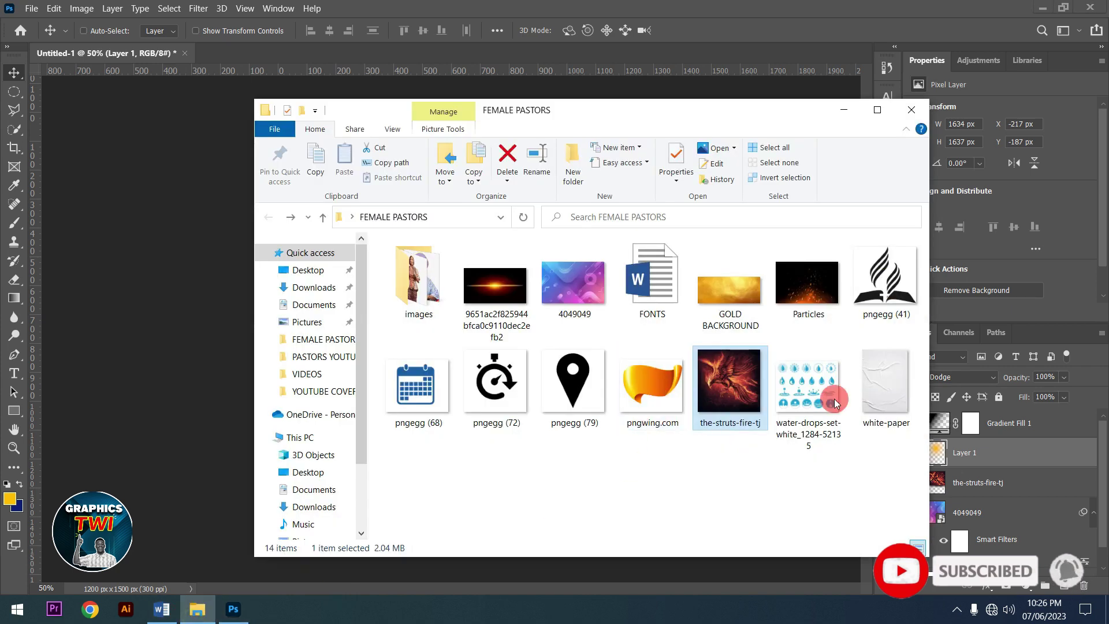
{"action": "left_click", "coordinate": [884, 385]}
{"action": "left_click", "coordinate": [203, 467]}
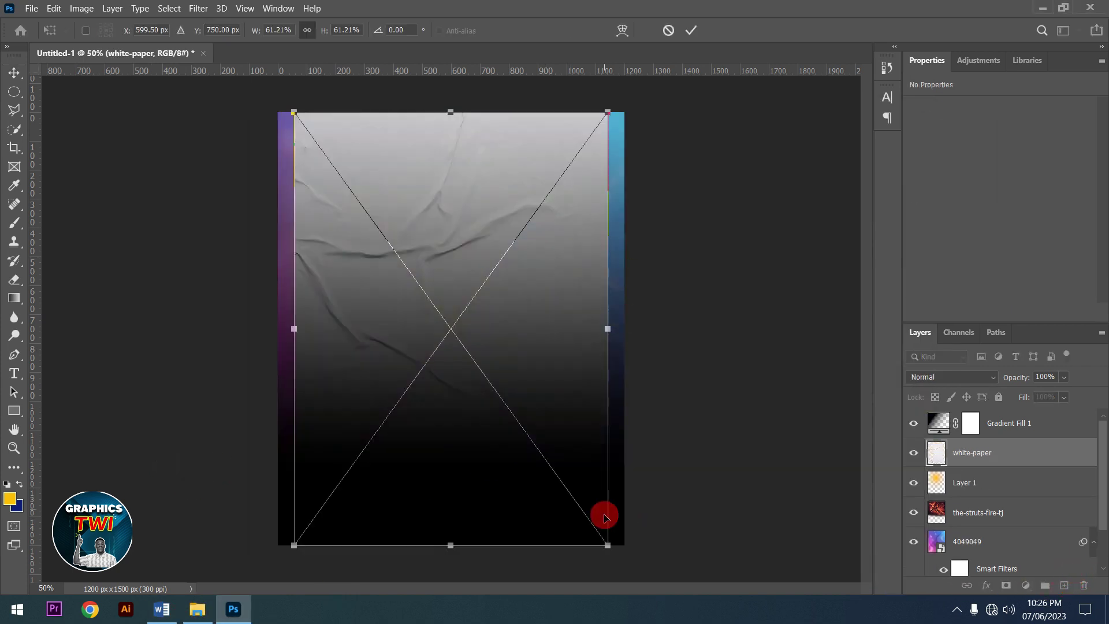
{"action": "left_click_drag", "start_coordinate": [608, 546], "coordinate": [643, 581]}
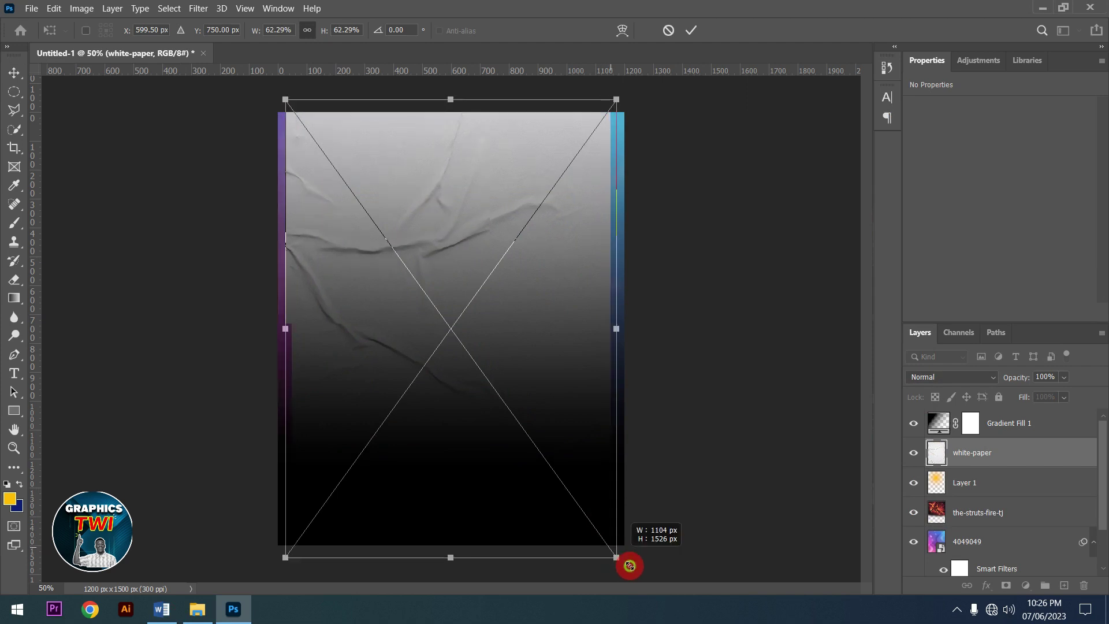
{"action": "left_click", "coordinate": [689, 34]}
{"action": "left_click", "coordinate": [1008, 457]}
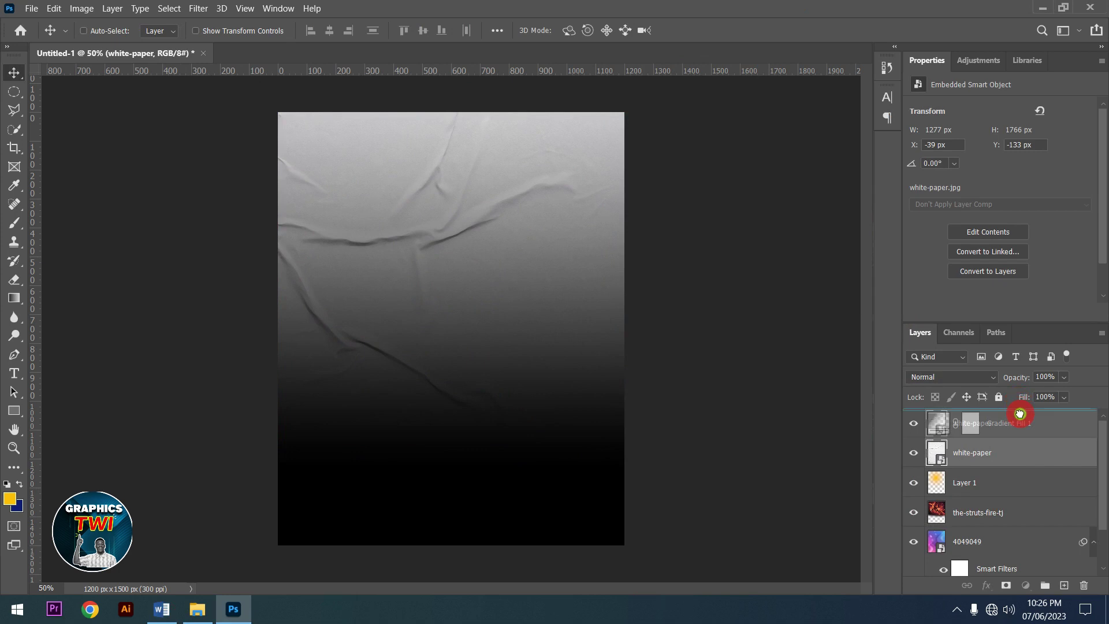
{"action": "left_click_drag", "start_coordinate": [1018, 398], "coordinate": [1021, 417]}
{"action": "left_click", "coordinate": [981, 375]}
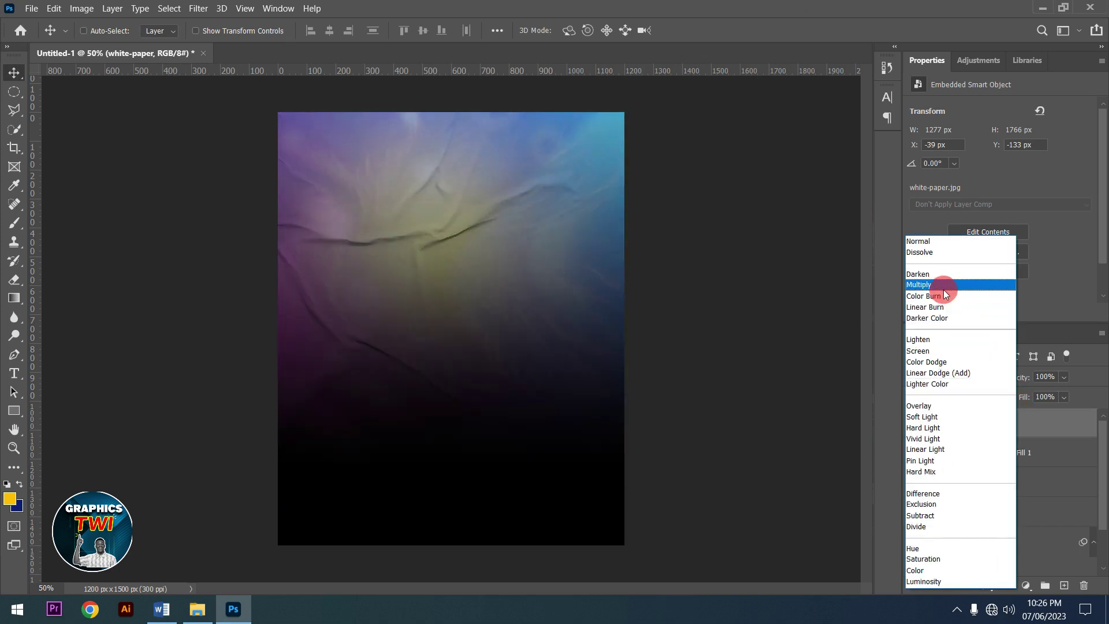
{"action": "left_click", "coordinate": [944, 289]}
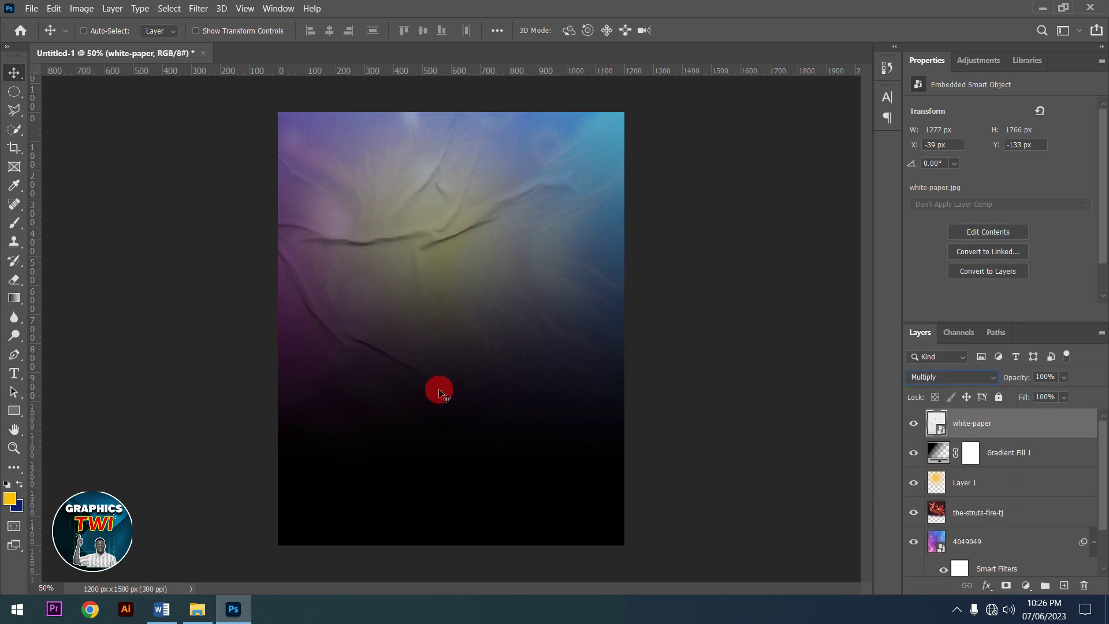
Group Gradient Fill 1, Layer 1, the-struts-fire-tj, 4049049 and the paper as 'BG'
{"action": "left_click", "coordinate": [1016, 453], "text": "ctrl"}
{"action": "left_click", "coordinate": [1012, 490], "text": "ctrl"}
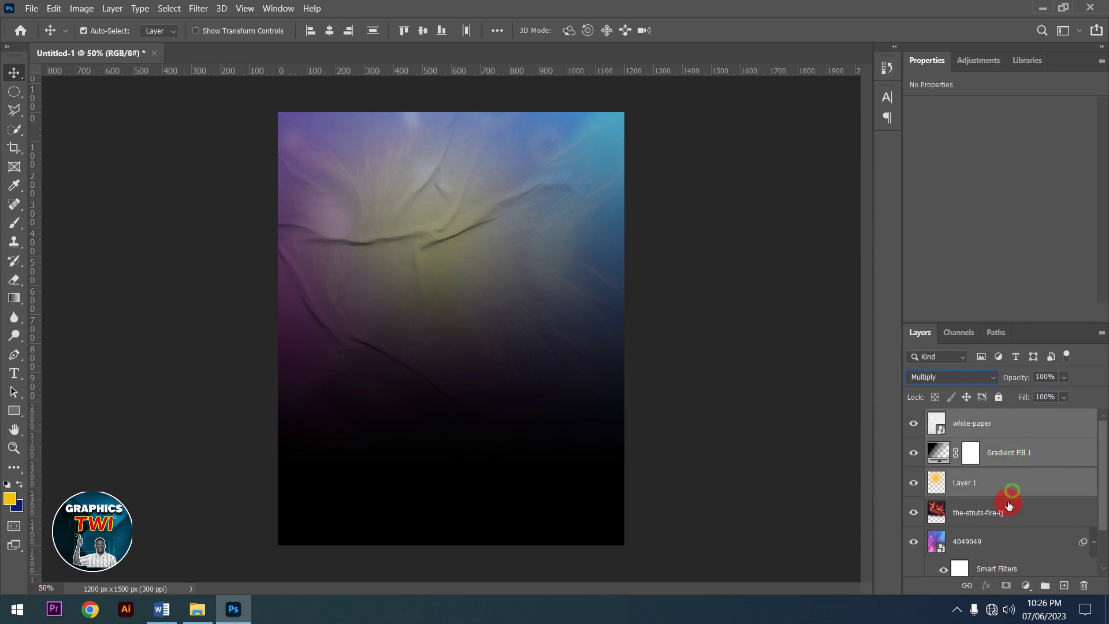
{"action": "left_click", "coordinate": [1004, 515], "text": "ctrl"}
{"action": "left_click", "coordinate": [999, 541], "text": "ctrl"}
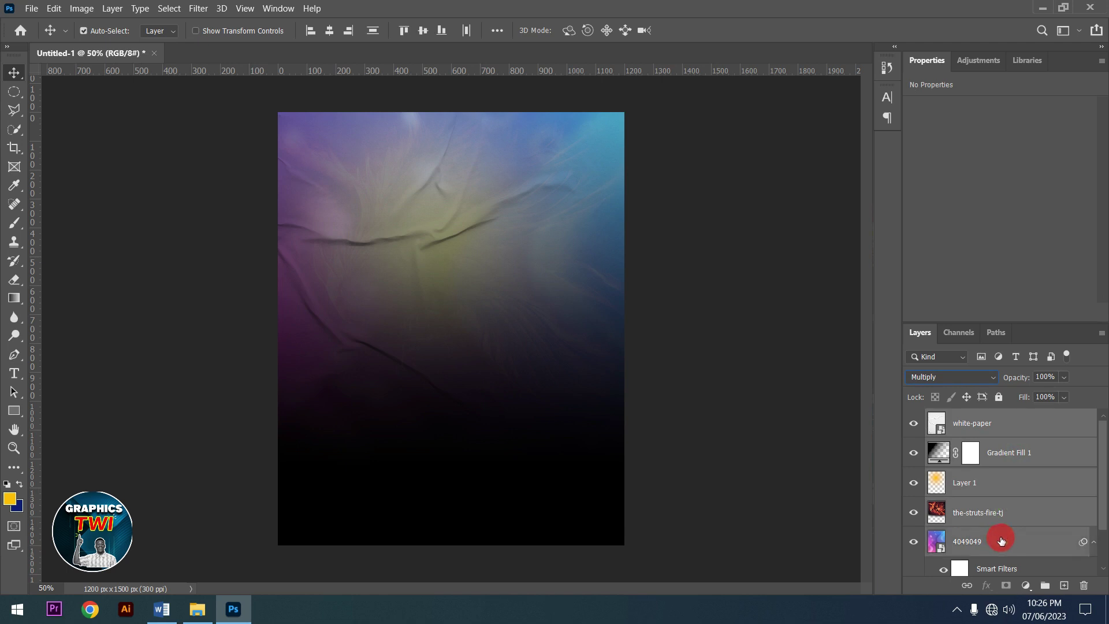
{"action": "key", "text": "ctrl+g"}
{"action": "double_click", "coordinate": [971, 416]}
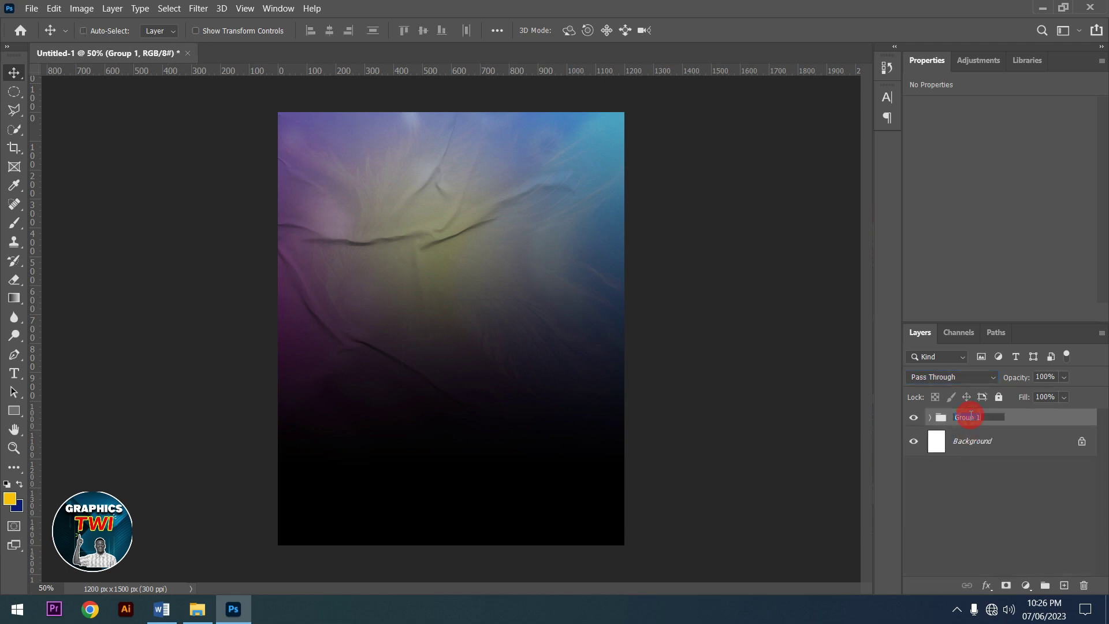
{"action": "type", "text": "BG"}
{"action": "key", "text": "Return"}
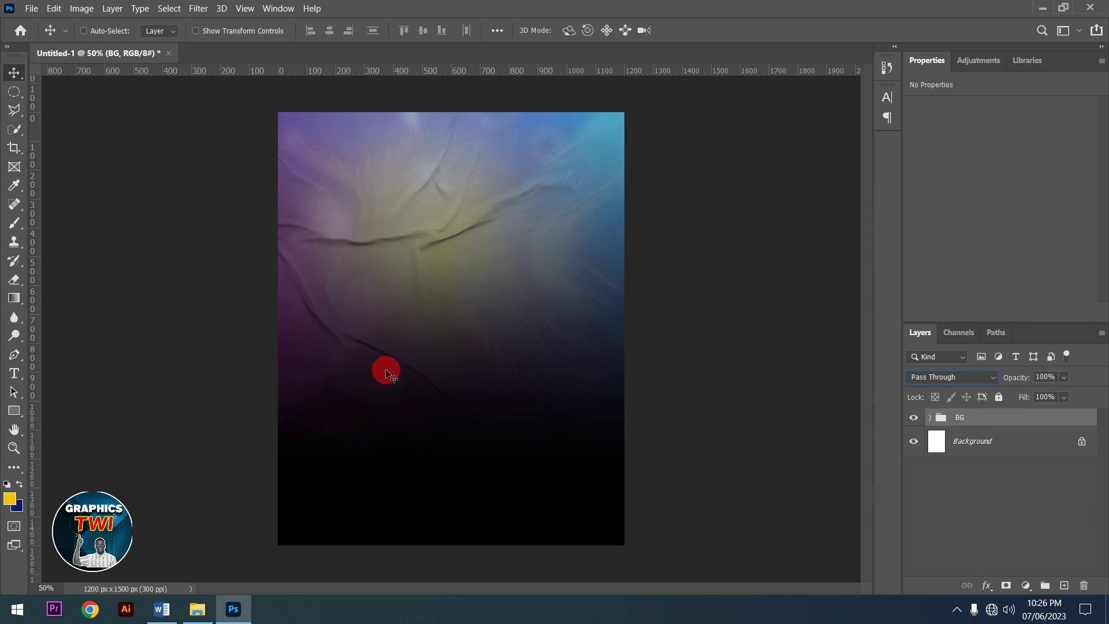
Place the person photo from the images folder, enlarged to about 87% and shifted right
{"action": "left_click", "coordinate": [197, 610]}
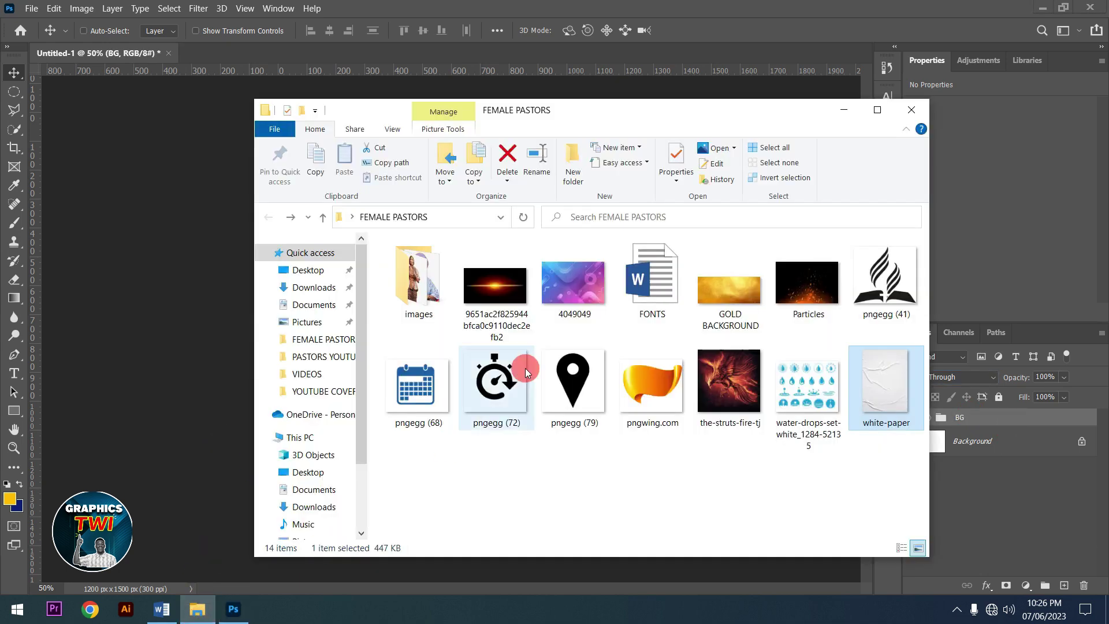
{"action": "double_click", "coordinate": [431, 283]}
{"action": "left_click_drag", "start_coordinate": [417, 402], "coordinate": [223, 344]}
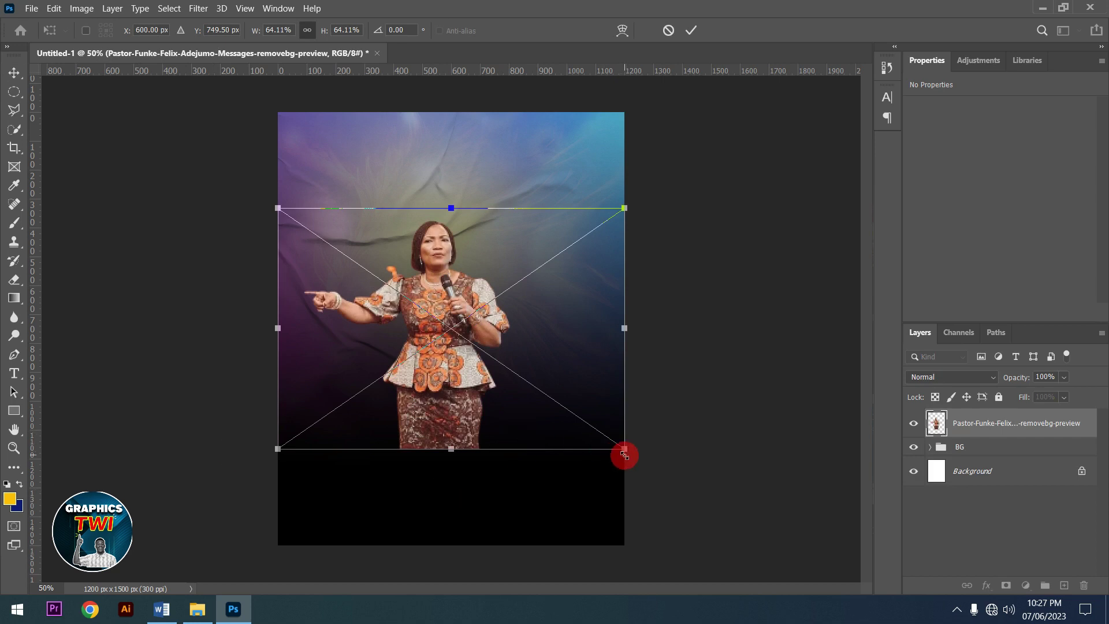
{"action": "left_click_drag", "start_coordinate": [624, 455], "coordinate": [652, 494]}
{"action": "mouse_move", "coordinate": [589, 339]}
{"action": "left_mouse_down"}
{"action": "mouse_move", "coordinate": [655, 255]}
{"action": "mouse_move", "coordinate": [668, 254]}
{"action": "left_mouse_up"}
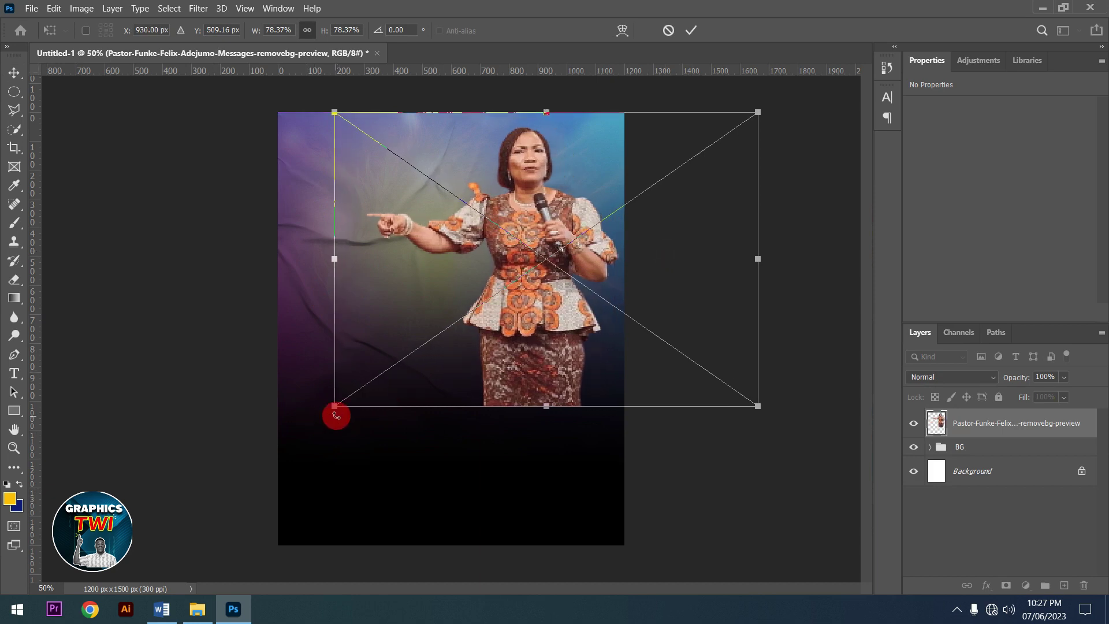
{"action": "left_click_drag", "start_coordinate": [336, 415], "coordinate": [288, 438]}
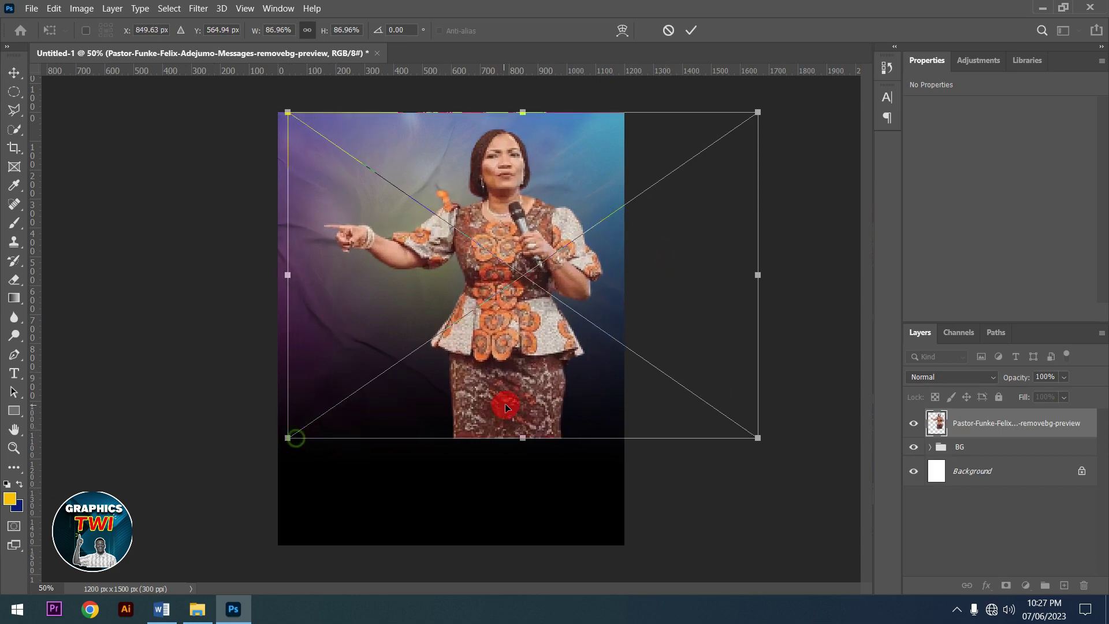
{"action": "left_click_drag", "start_coordinate": [505, 408], "coordinate": [537, 393]}
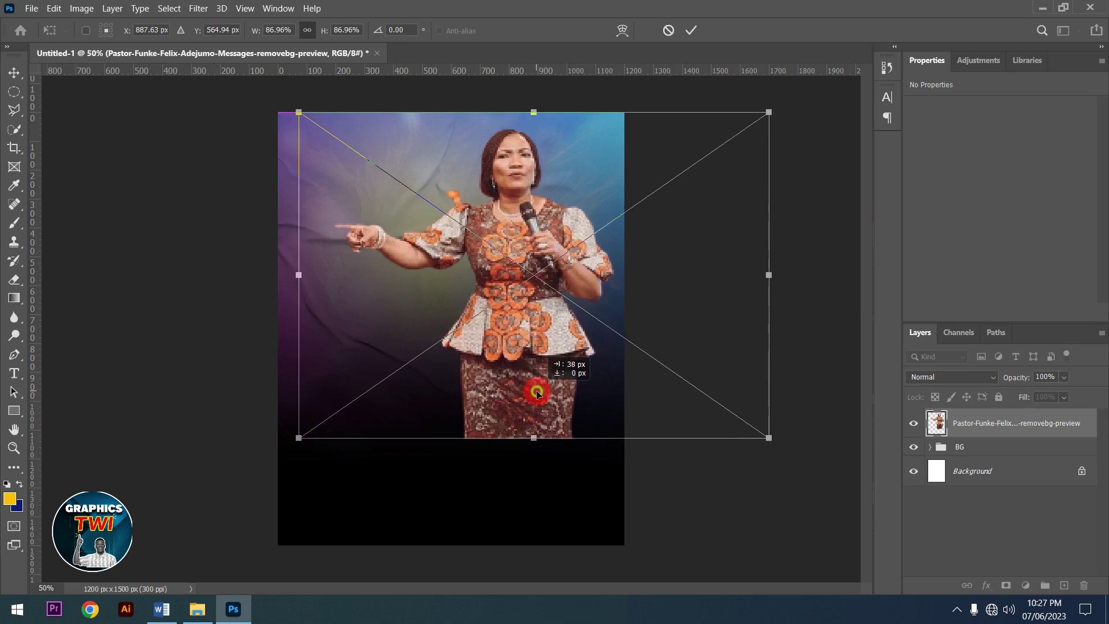
{"action": "left_click", "coordinate": [701, 28]}
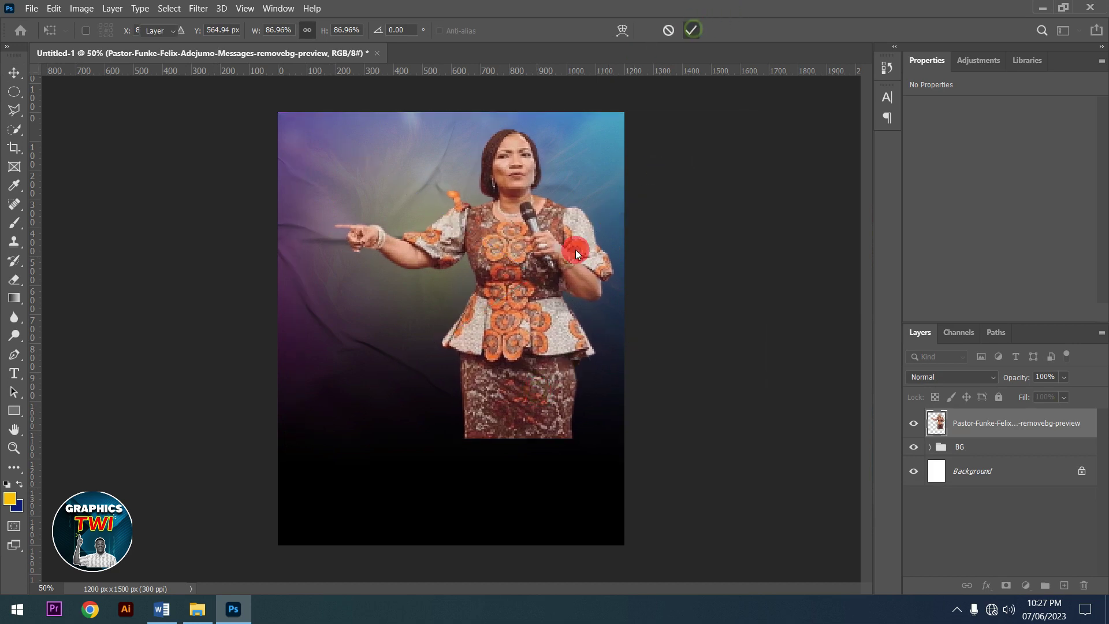
{"action": "left_click", "coordinate": [551, 408]}
Rasterize the photo layer and erase the bottom of the skirt to fade it into black
{"action": "right_click", "coordinate": [1047, 421]}
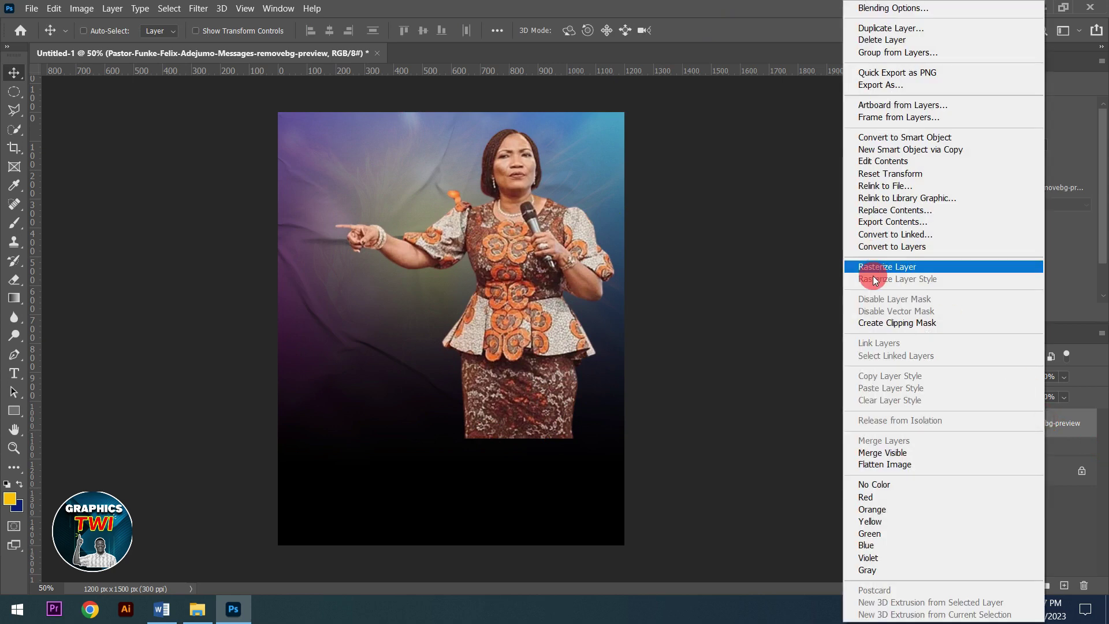
{"action": "left_click", "coordinate": [873, 268]}
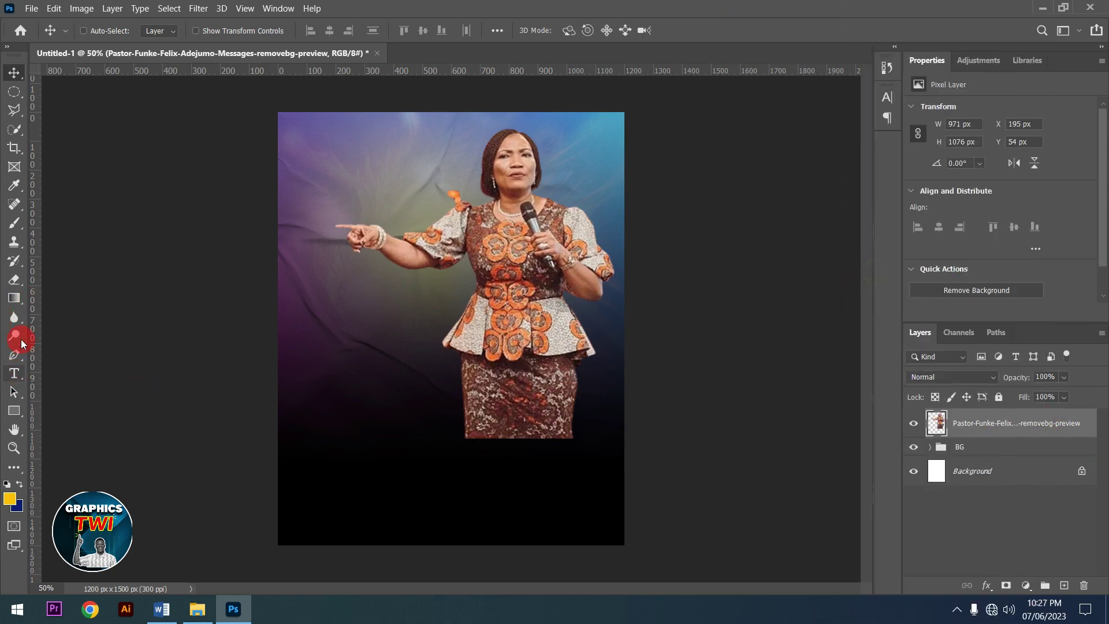
{"action": "left_click", "coordinate": [14, 279]}
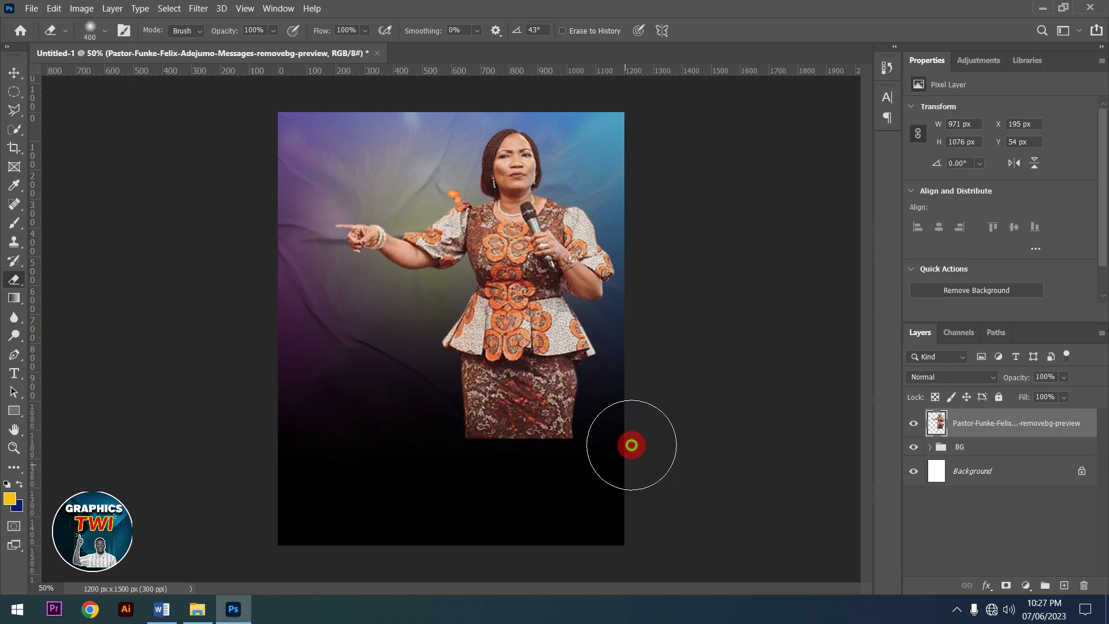
{"action": "left_click_drag", "start_coordinate": [454, 476], "coordinate": [595, 458]}
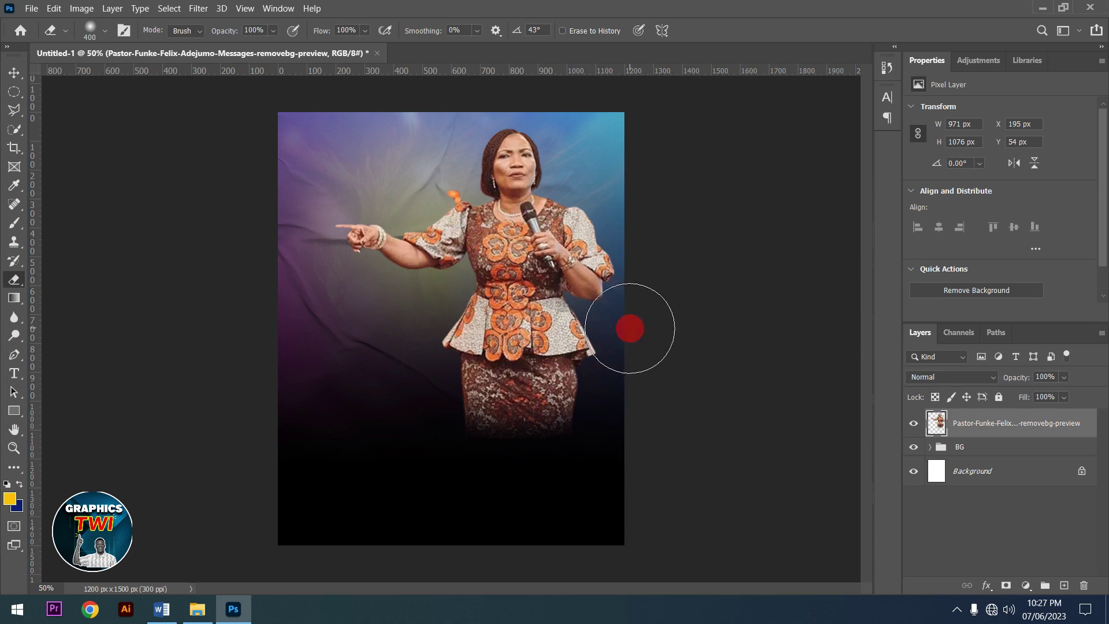
Apply a Camera Raw Filter to the photo: Temperature +14, Texture +21, Clarity +38
{"action": "left_click", "coordinate": [198, 9]}
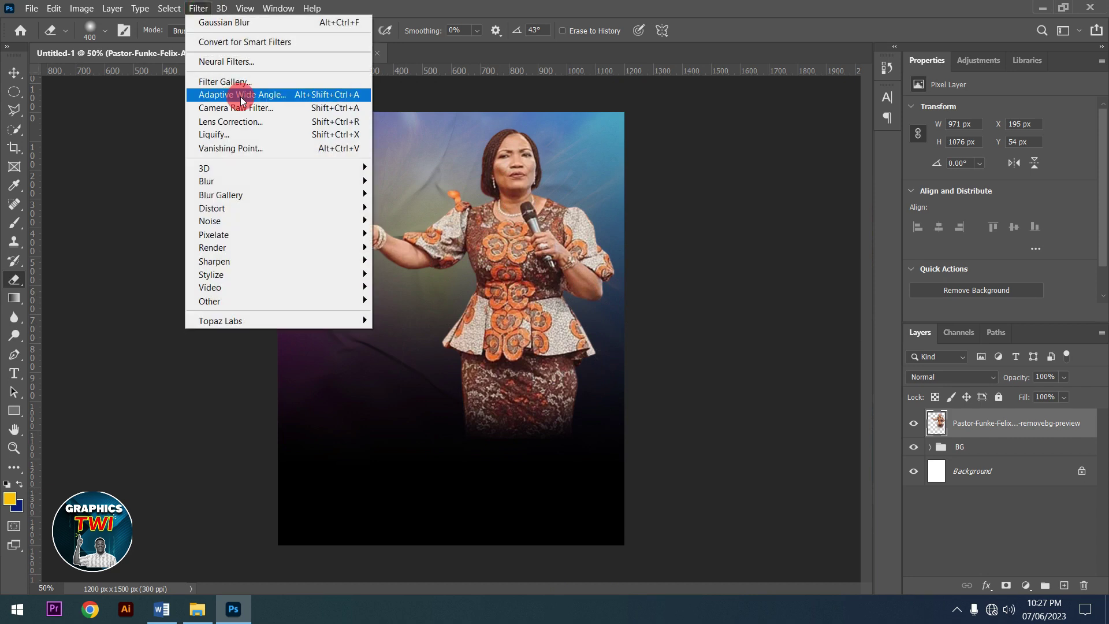
{"action": "left_click", "coordinate": [237, 108]}
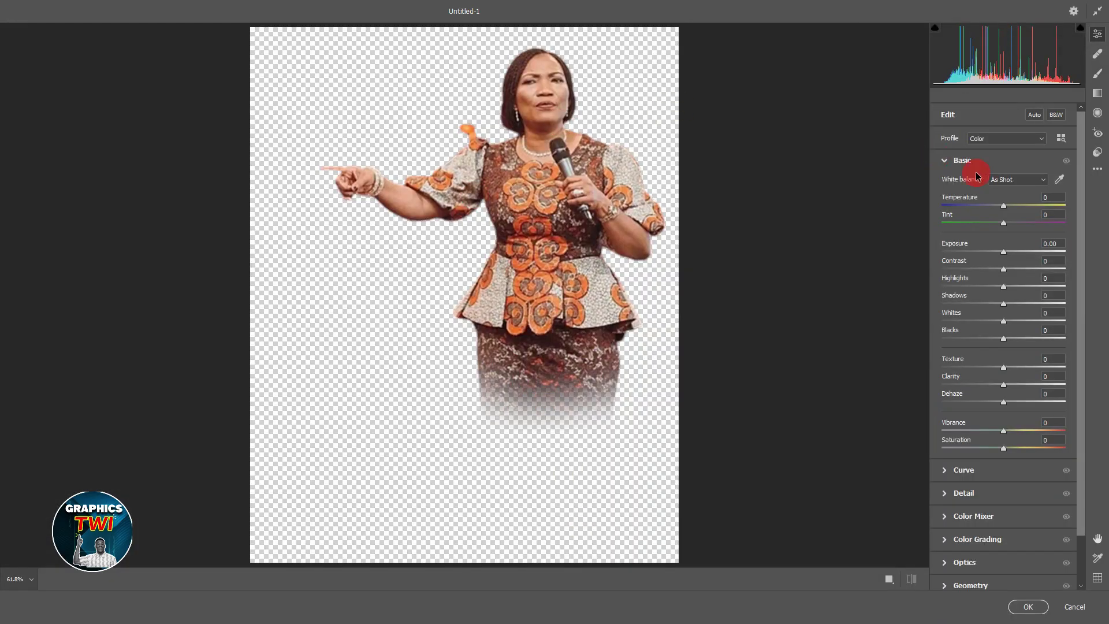
{"action": "left_click_drag", "start_coordinate": [1019, 208], "coordinate": [1013, 206]}
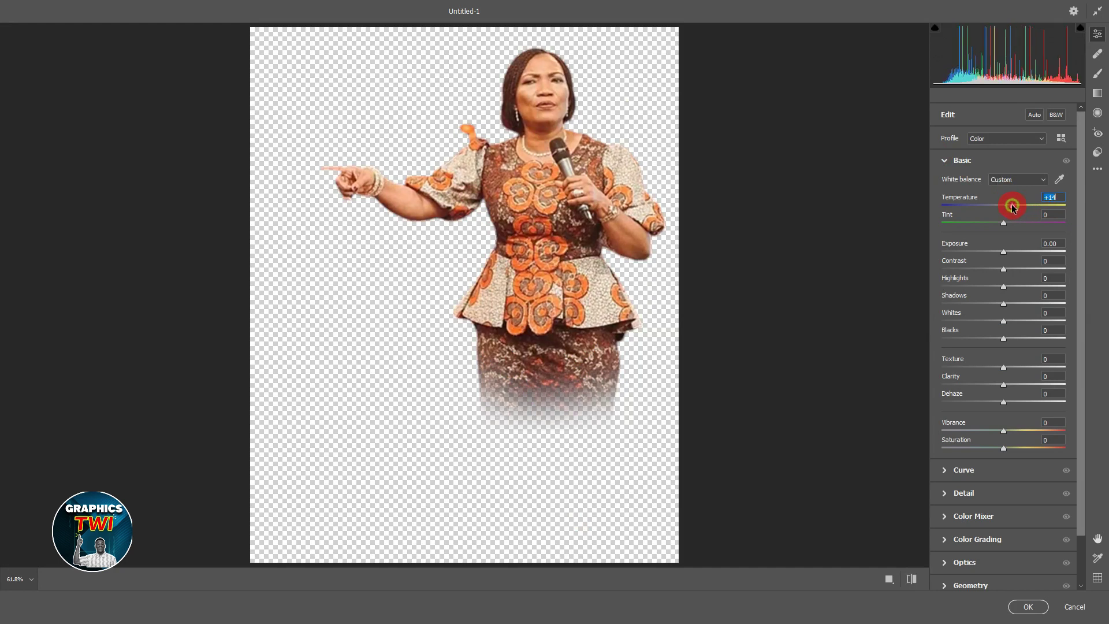
{"action": "left_click", "coordinate": [1017, 371]}
{"action": "left_click", "coordinate": [1027, 386]}
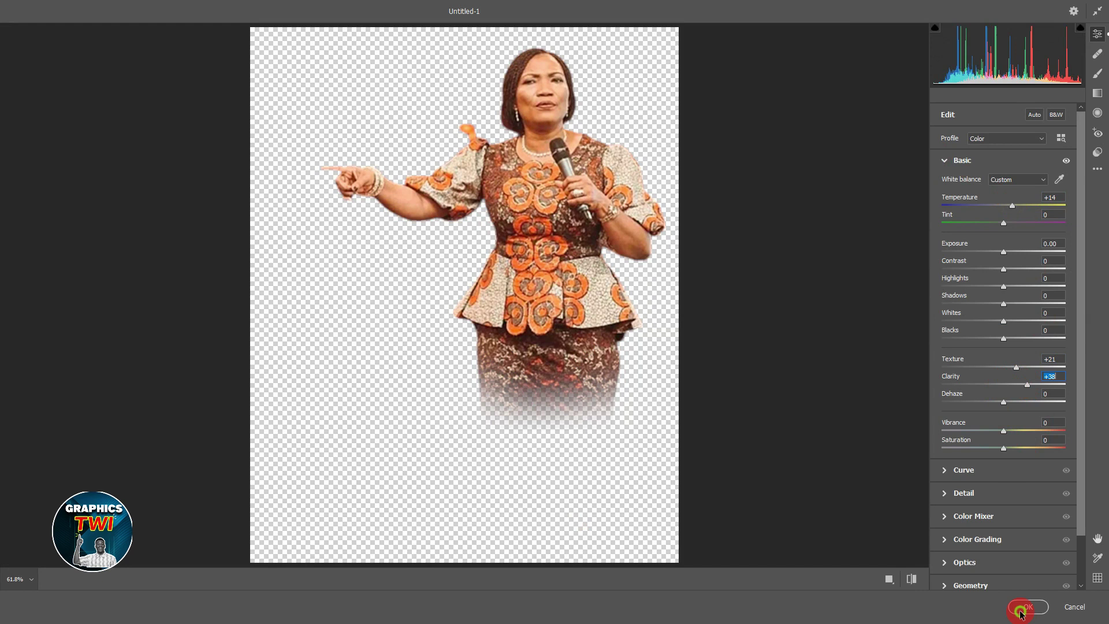
{"action": "left_click", "coordinate": [1021, 611]}
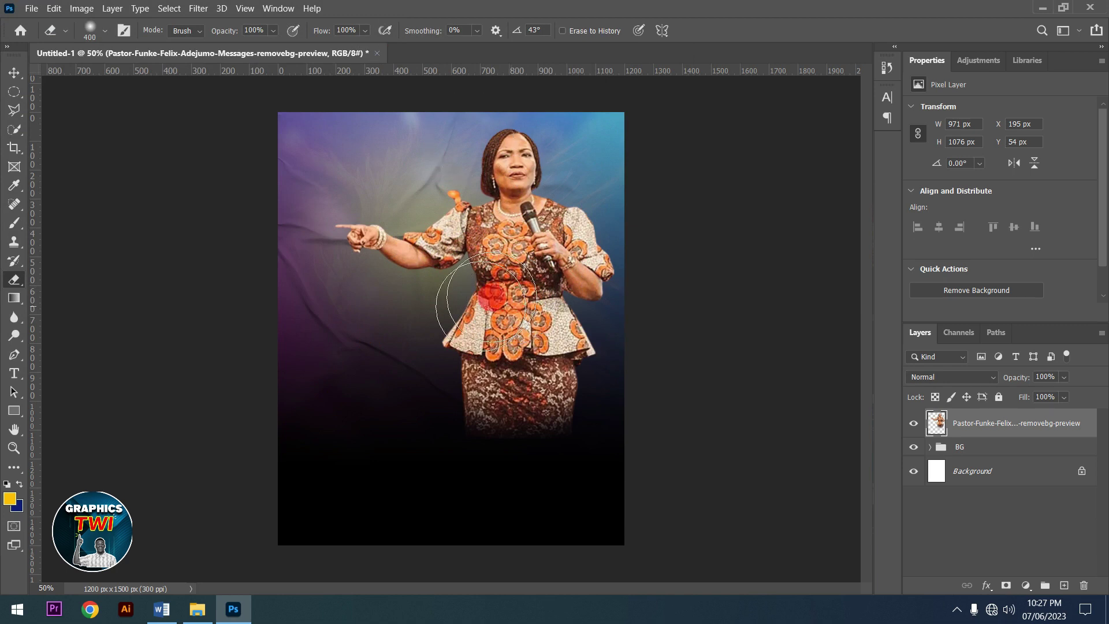
Set the foreground colour to purple #ac0eaa
{"action": "left_click", "coordinate": [8, 499]}
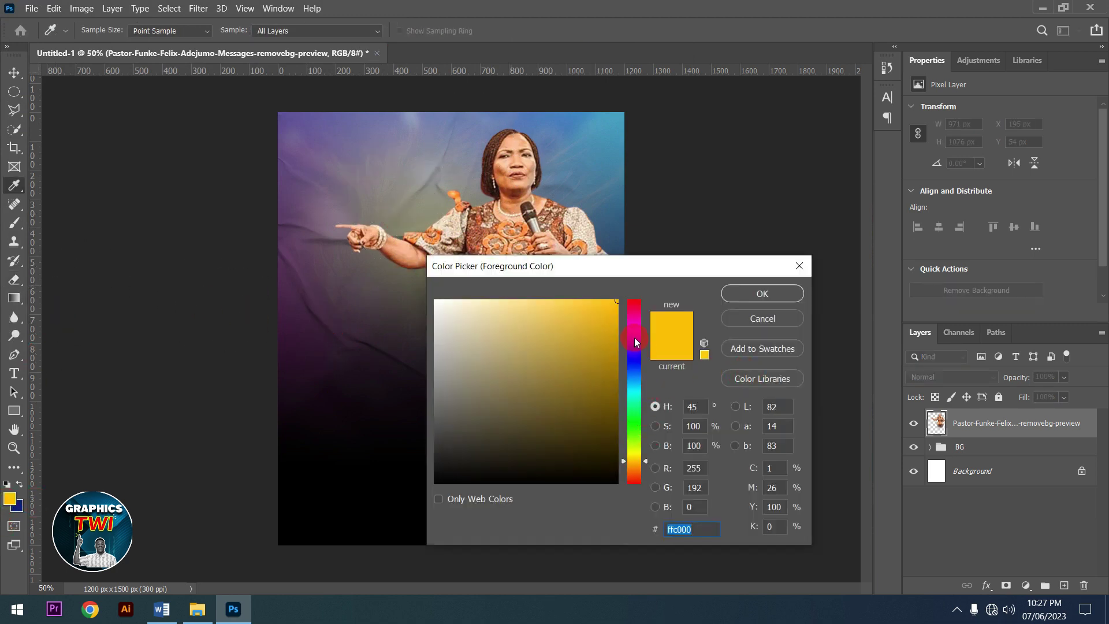
{"action": "left_click_drag", "start_coordinate": [634, 338], "coordinate": [633, 331]}
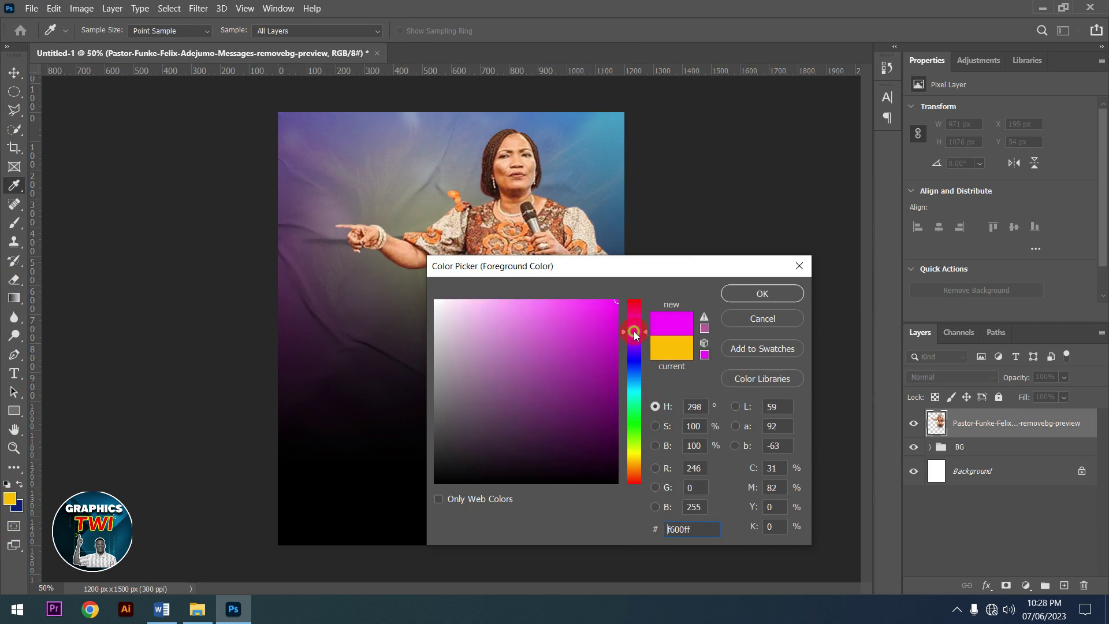
{"action": "left_click_drag", "start_coordinate": [589, 379], "coordinate": [622, 331]}
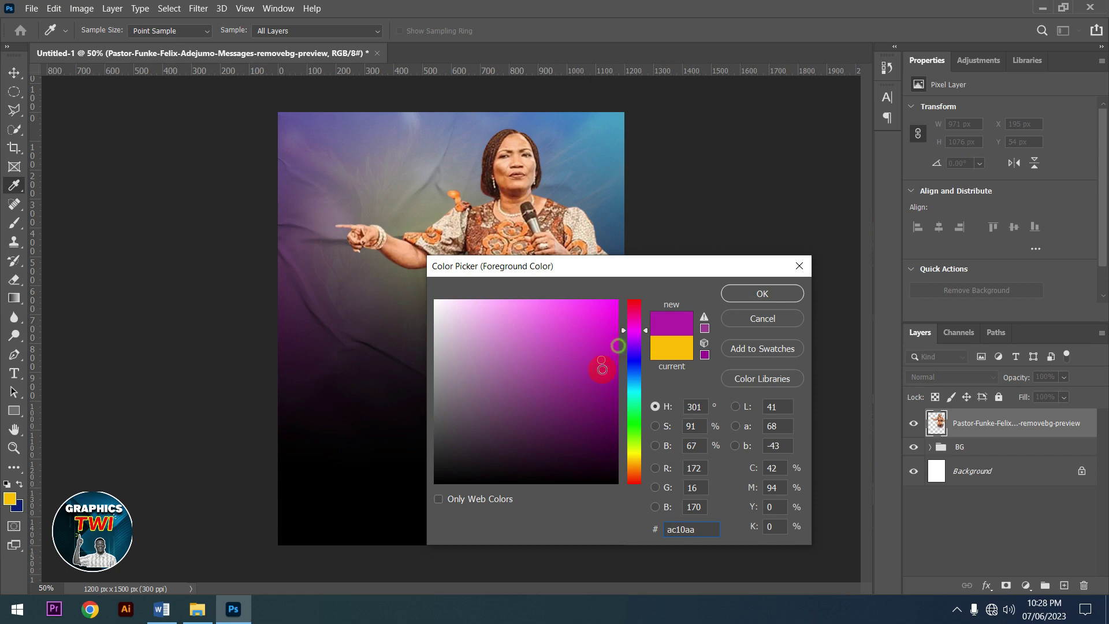
{"action": "left_click", "coordinate": [604, 358]}
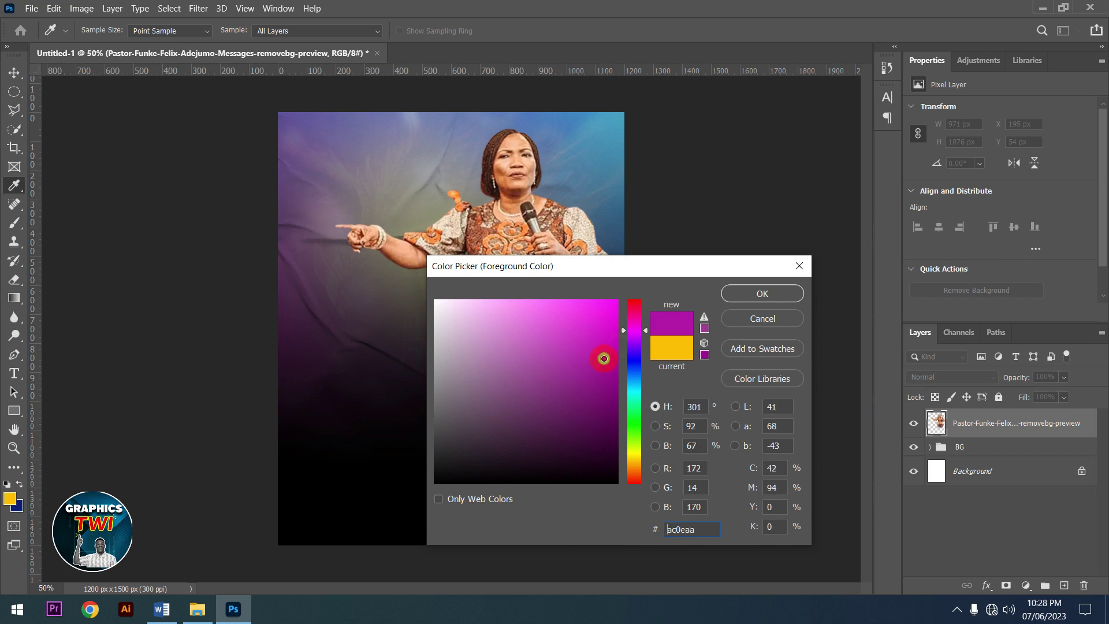
{"action": "left_click", "coordinate": [747, 294]}
{"action": "key", "text": "e"}
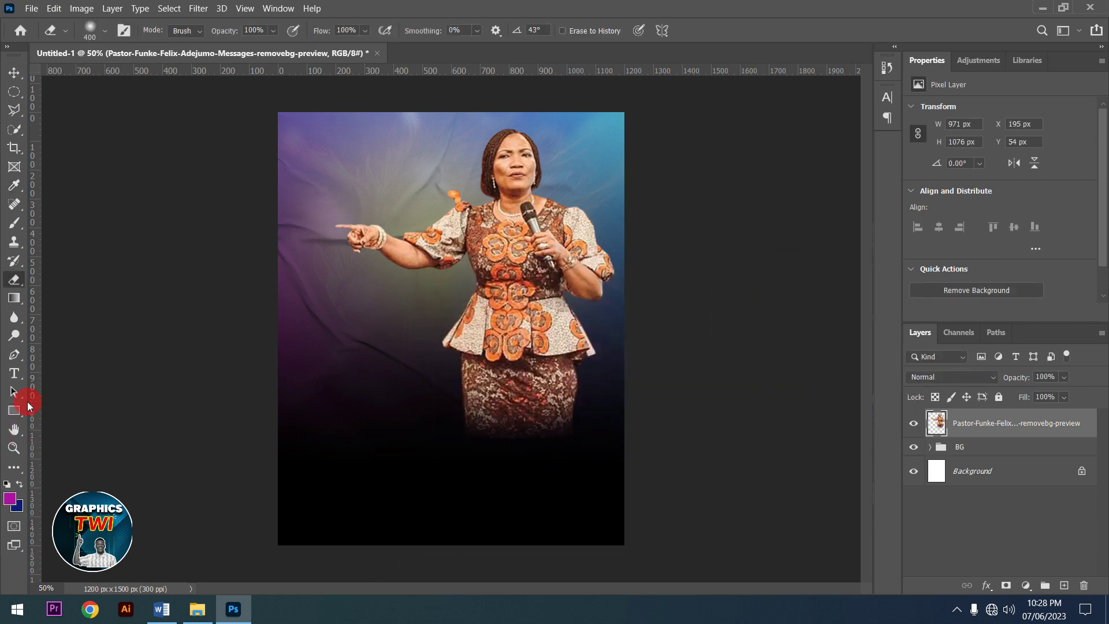
Draw a purple rectangle covering the whole flyer and blend it in Exclusion mode
{"action": "left_click", "coordinate": [18, 409]}
{"action": "left_click_drag", "start_coordinate": [261, 92], "coordinate": [642, 580]}
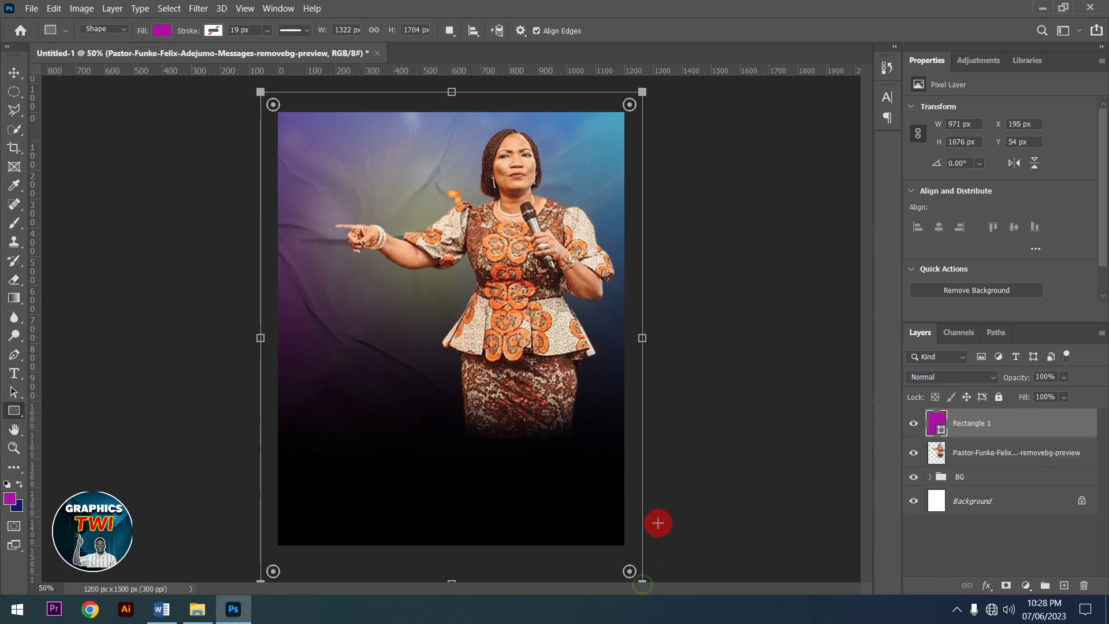
{"action": "left_click", "coordinate": [952, 379]}
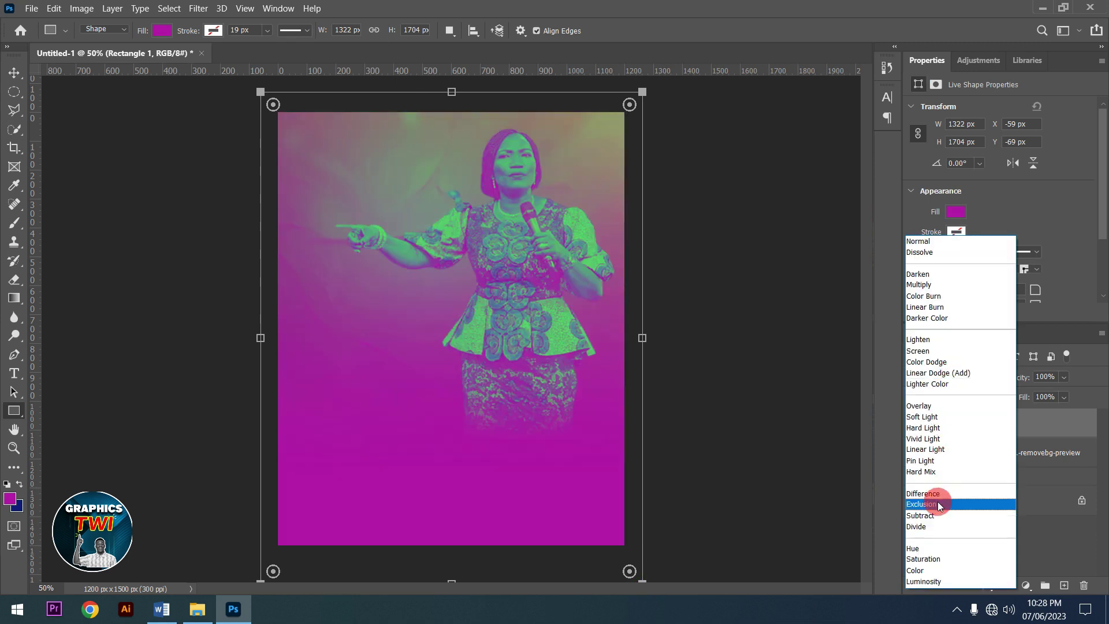
{"action": "left_click", "coordinate": [939, 505]}
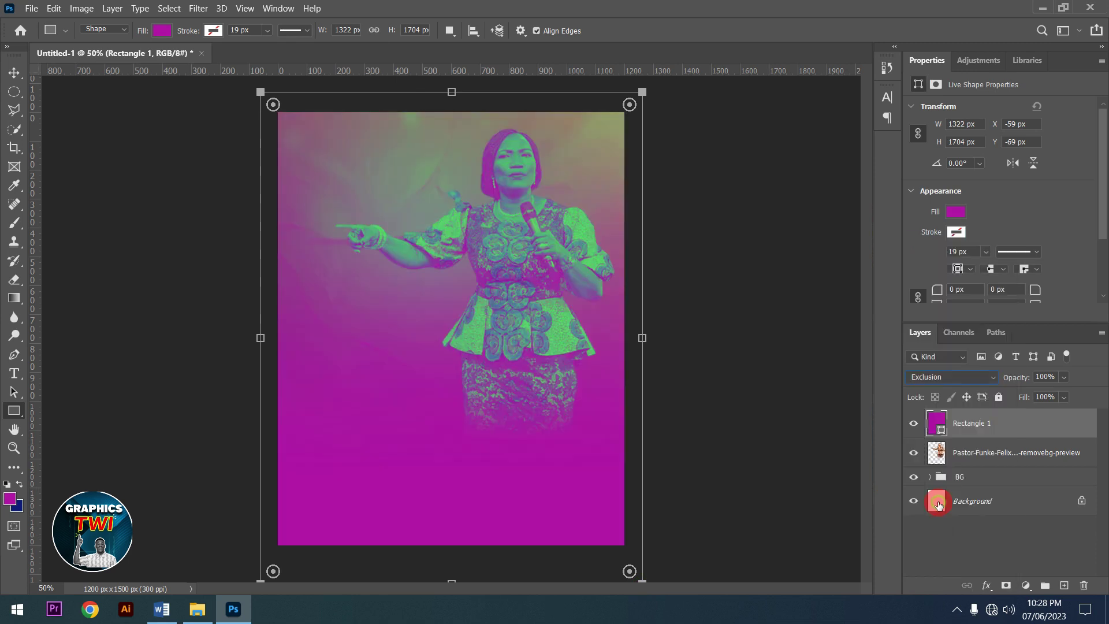
{"action": "left_click", "coordinate": [12, 71]}
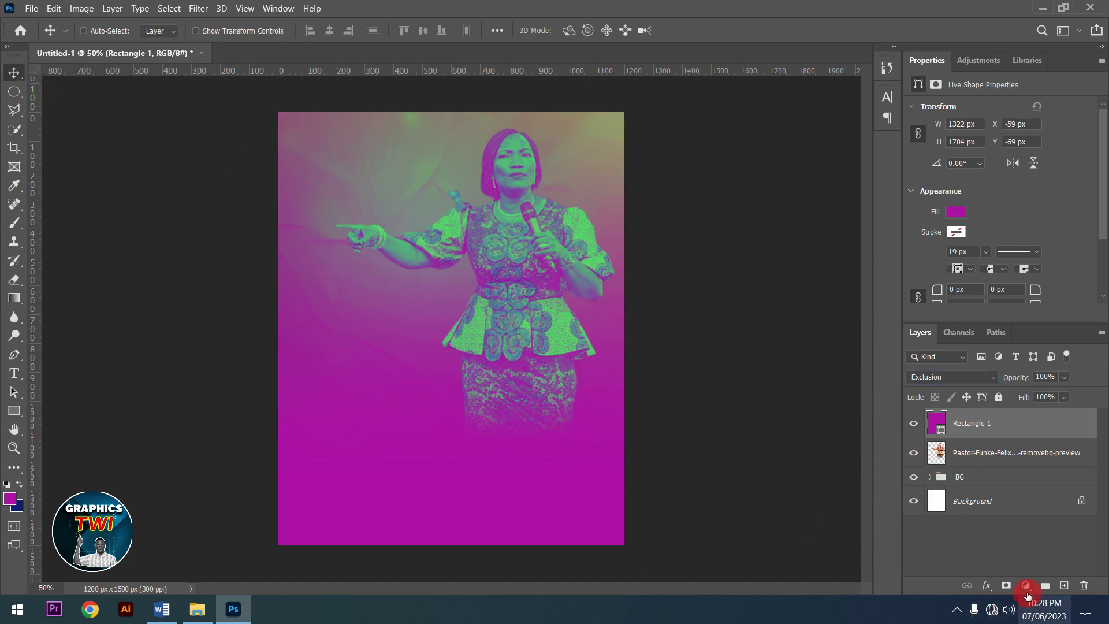
Add a Gradient Fill layer with both gradient stops set to black
{"action": "left_click", "coordinate": [1023, 587]}
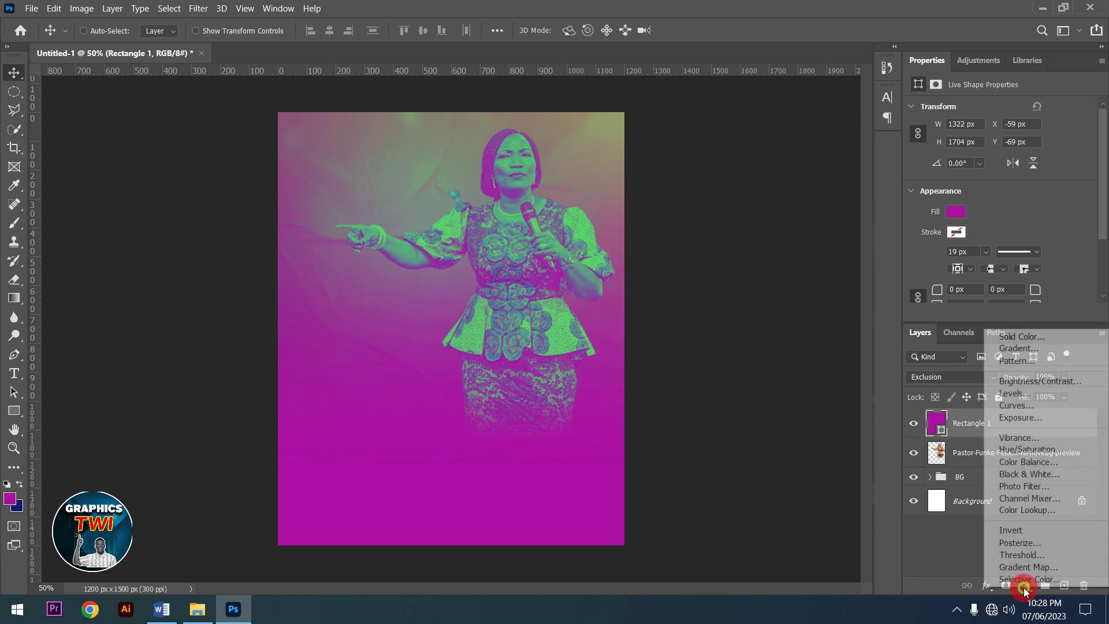
{"action": "left_click", "coordinate": [1027, 348]}
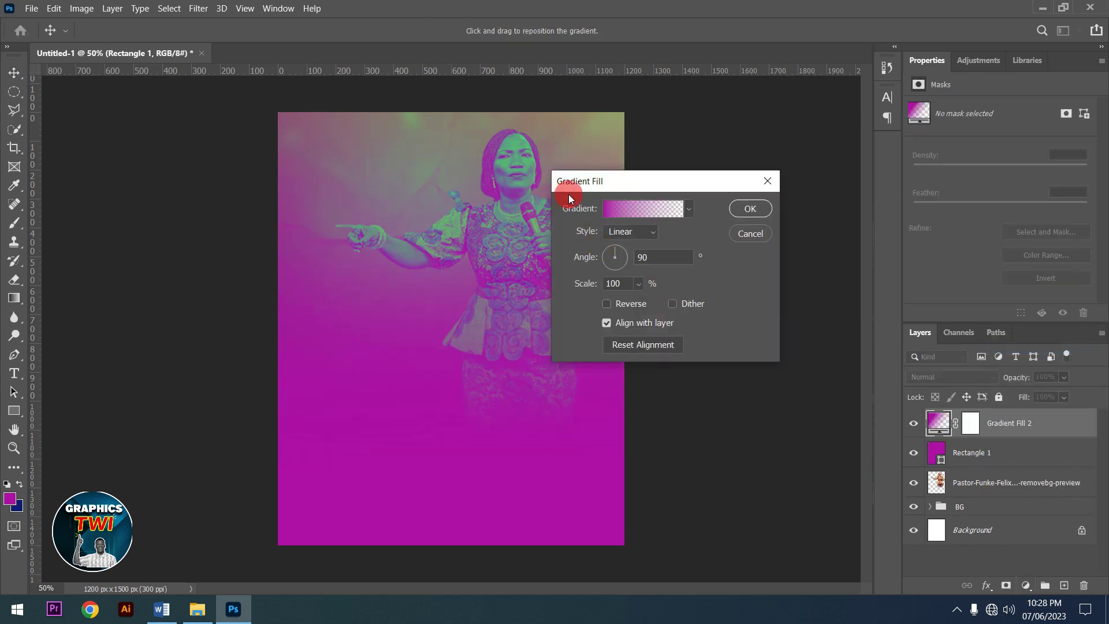
{"action": "left_click", "coordinate": [610, 206]}
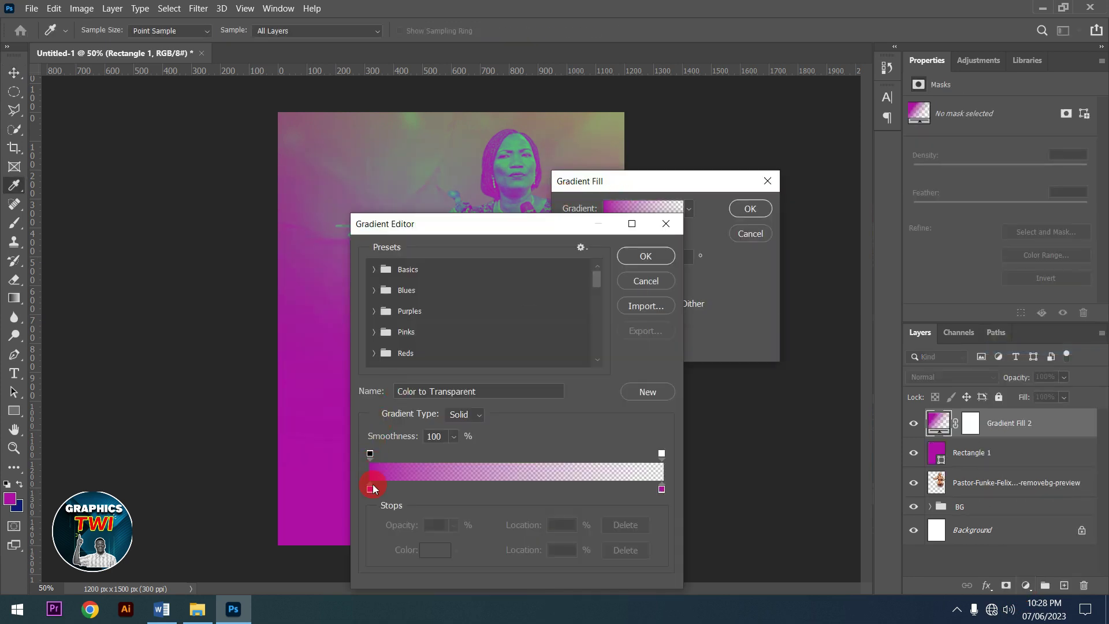
{"action": "double_click", "coordinate": [370, 490]}
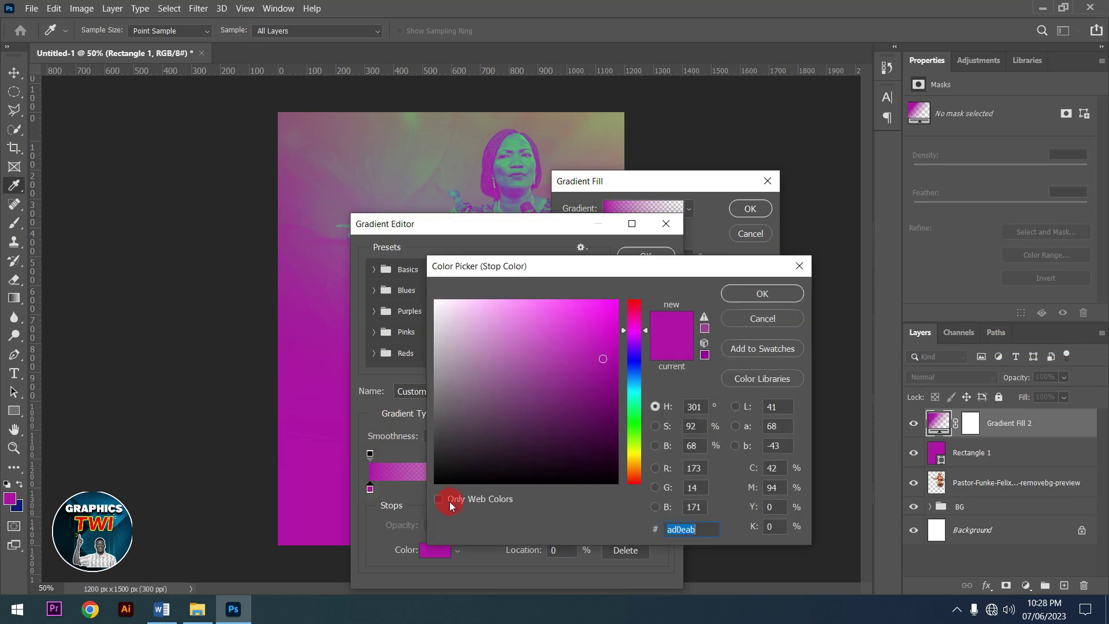
{"action": "left_click_drag", "start_coordinate": [456, 473], "coordinate": [410, 480]}
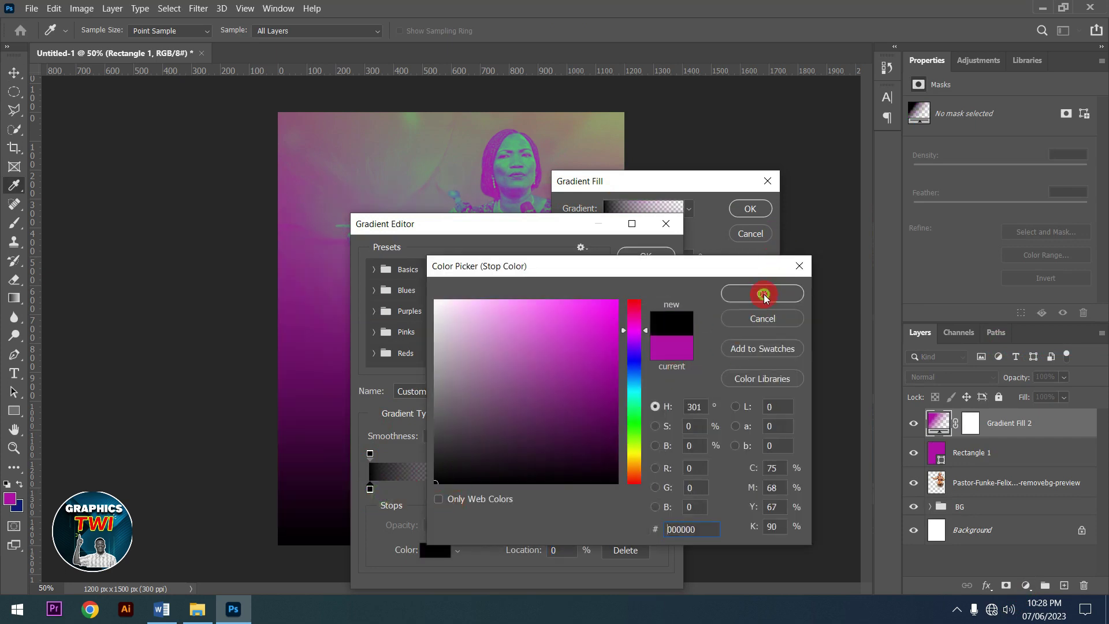
{"action": "left_click", "coordinate": [762, 293]}
{"action": "left_click", "coordinate": [662, 490]}
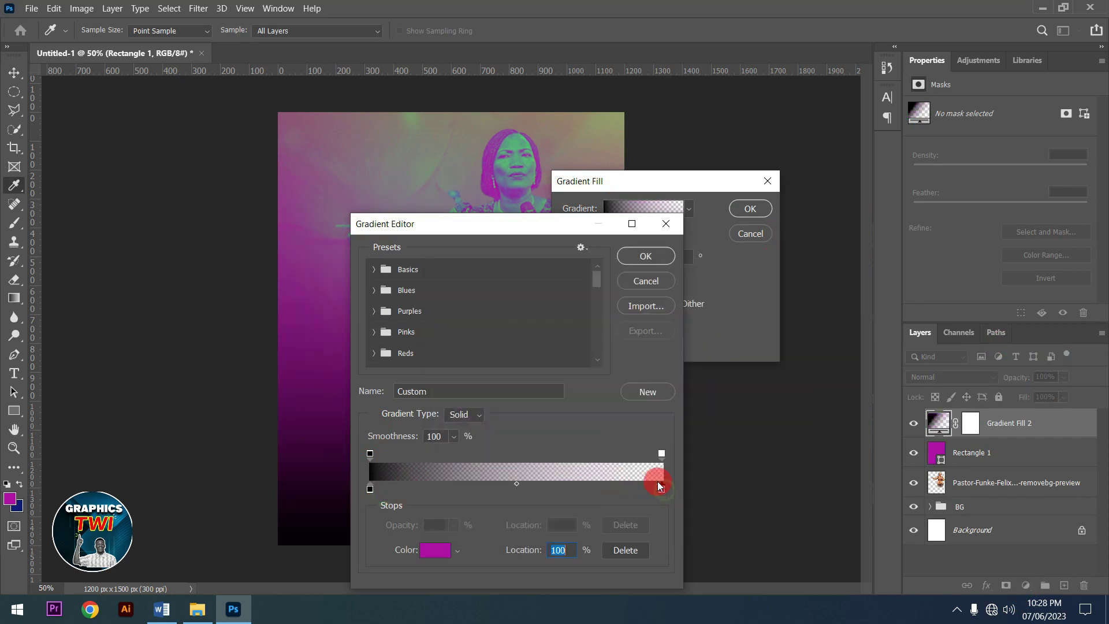
{"action": "double_click", "coordinate": [662, 491]}
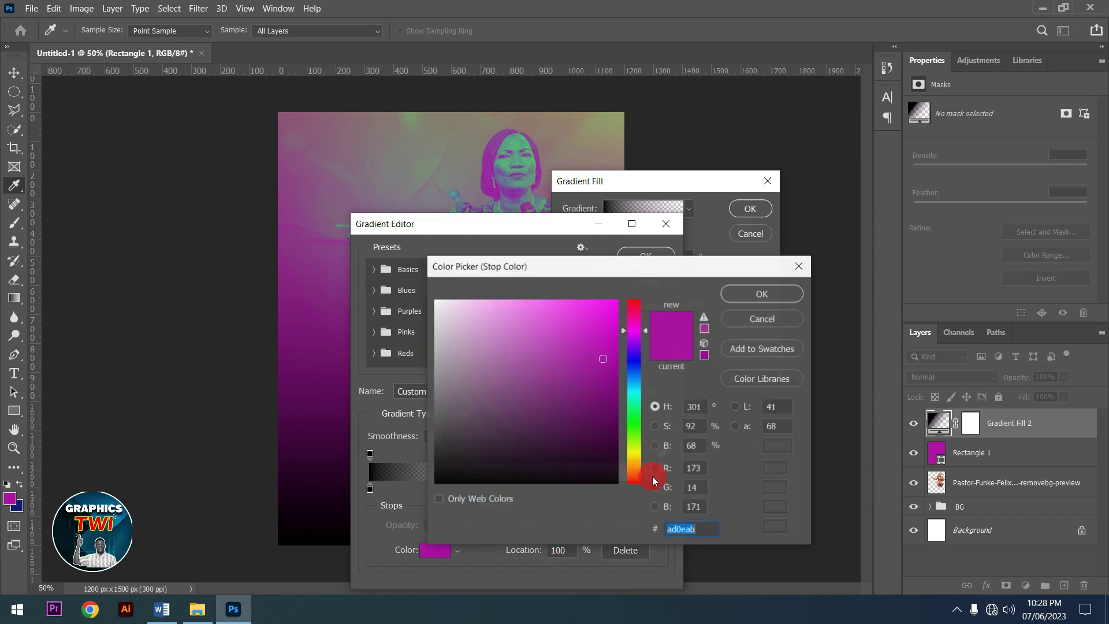
{"action": "left_click", "coordinate": [609, 472]}
{"action": "left_click_drag", "start_coordinate": [709, 576], "coordinate": [711, 572]}
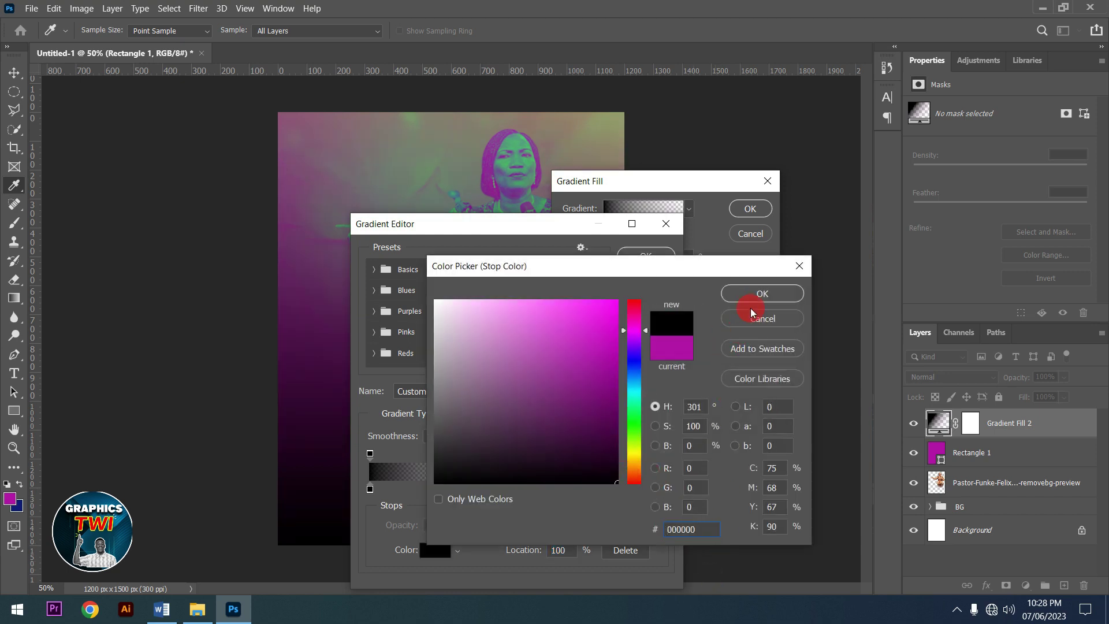
{"action": "left_click", "coordinate": [752, 293]}
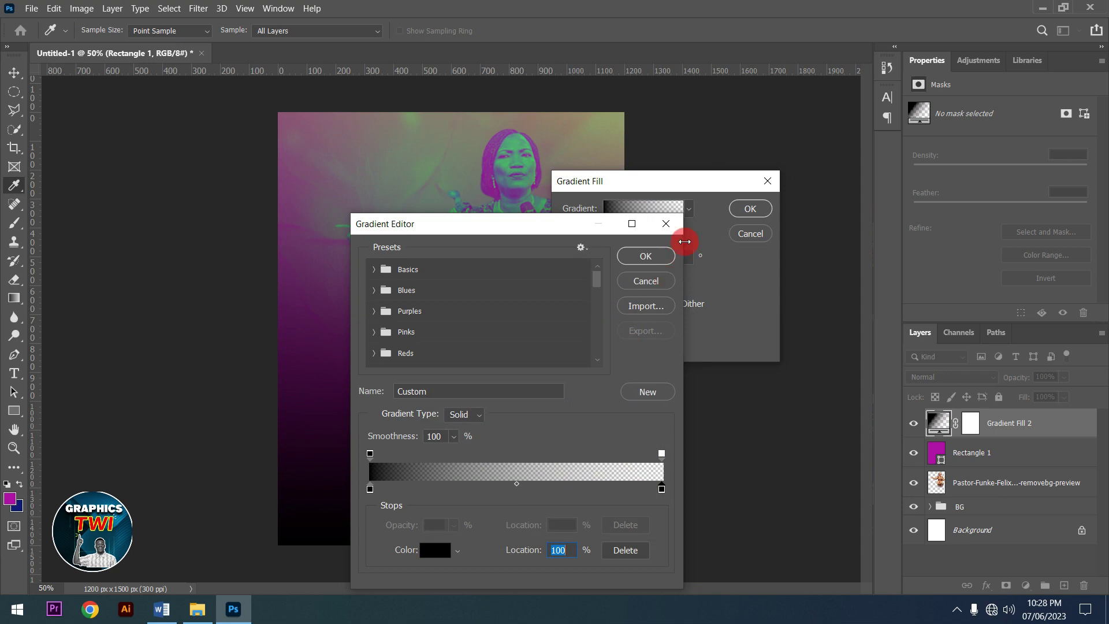
{"action": "left_click", "coordinate": [665, 257]}
Position and apply the gradient, then confirm Gradient Fill 2 as Linear, 90°, 100% scale
{"action": "left_click_drag", "start_coordinate": [555, 458], "coordinate": [541, 366]}
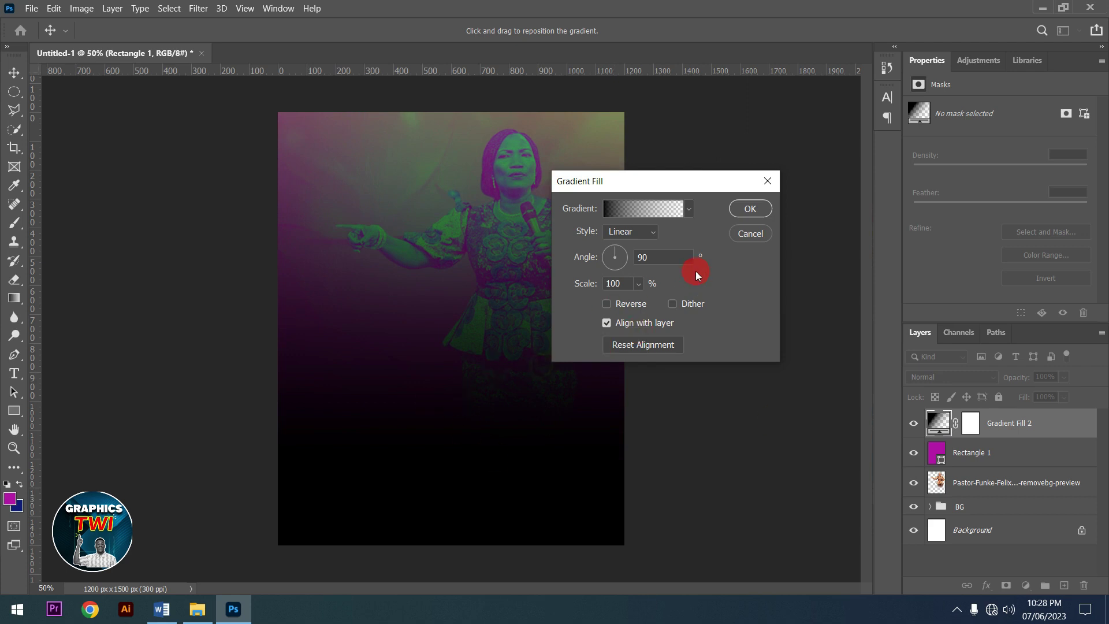
{"action": "left_click", "coordinate": [749, 209]}
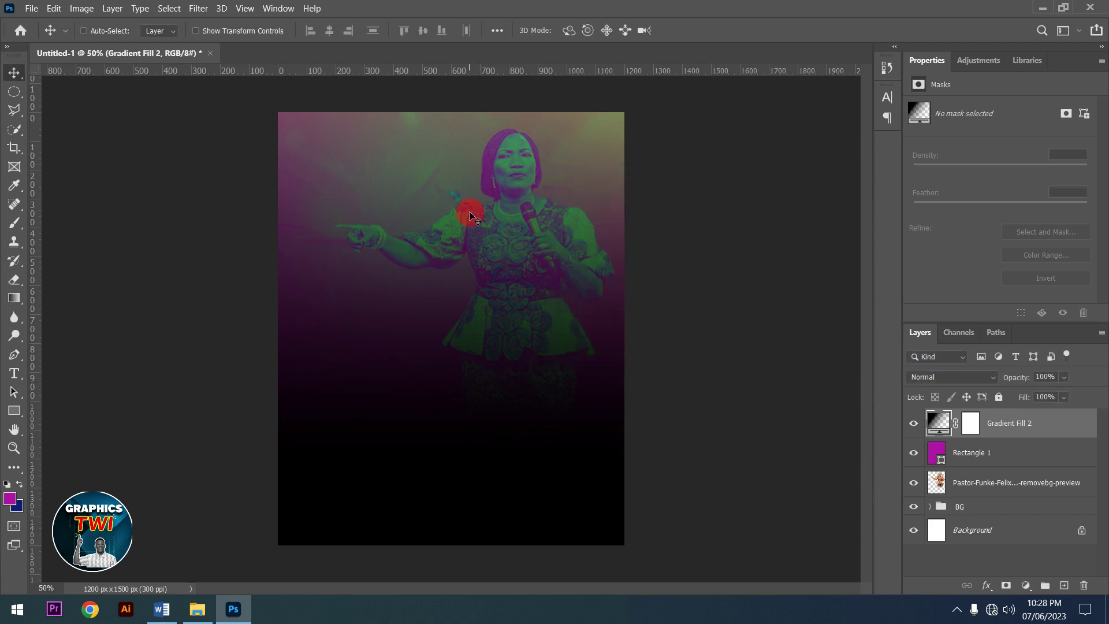
{"action": "double_click", "coordinate": [936, 418]}
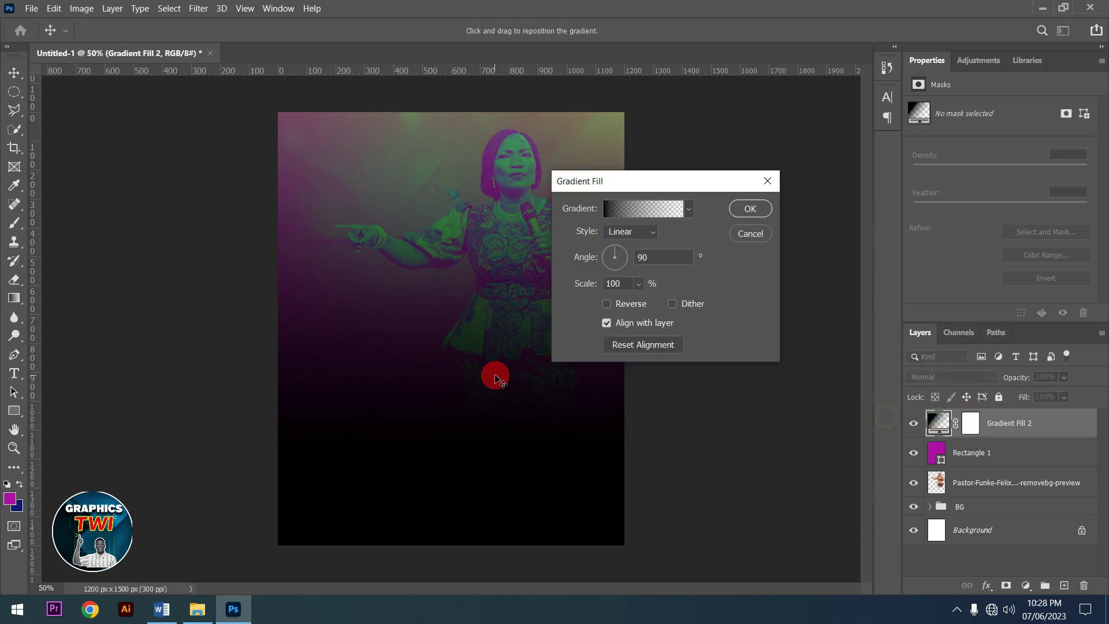
{"action": "left_click", "coordinate": [603, 289]}
{"action": "left_click", "coordinate": [734, 208]}
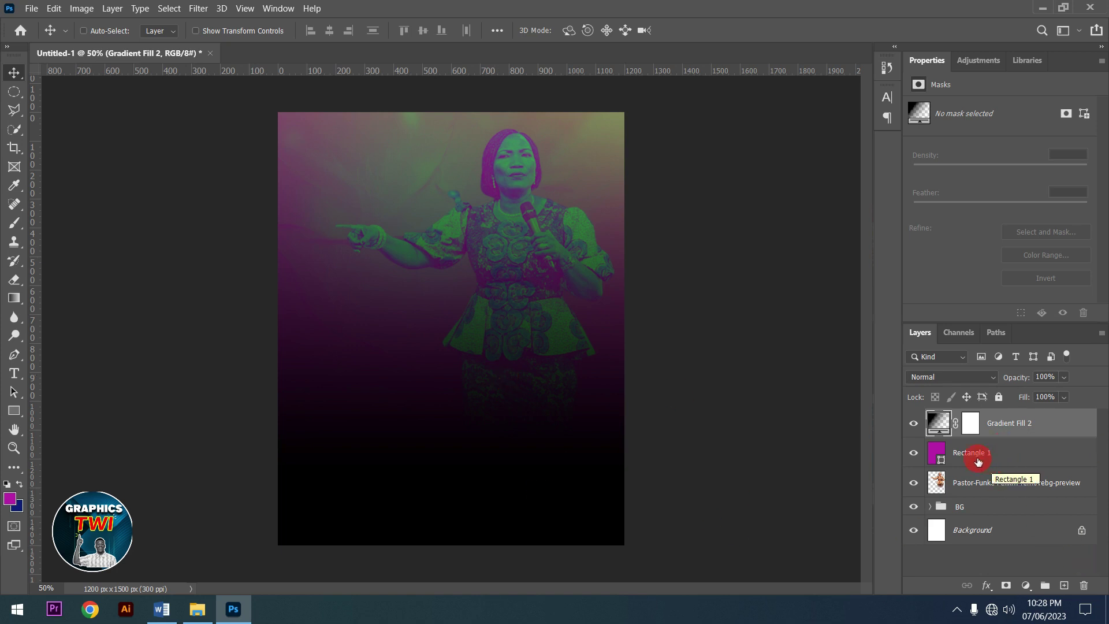
Expand the BG group and lower the the-struts-fire-tj layer's opacity slightly
{"action": "left_click", "coordinate": [928, 511]}
{"action": "left_click", "coordinate": [929, 509]}
{"action": "scroll", "coordinate": [980, 530], "scroll_direction": "down", "scroll_amount": 3}
{"action": "left_click", "coordinate": [974, 530]}
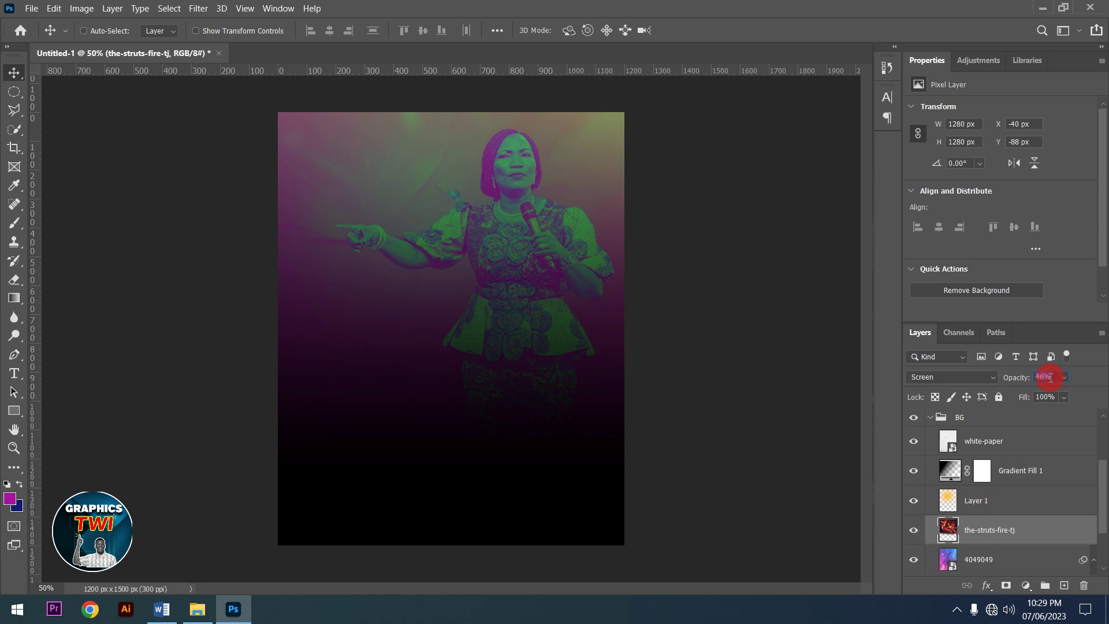
{"action": "key", "text": "Down"}
Group Gradient Fill 2, Rectangle 1 and the pastor photo into a group named 'BG 2'
{"action": "left_click", "coordinate": [931, 420]}
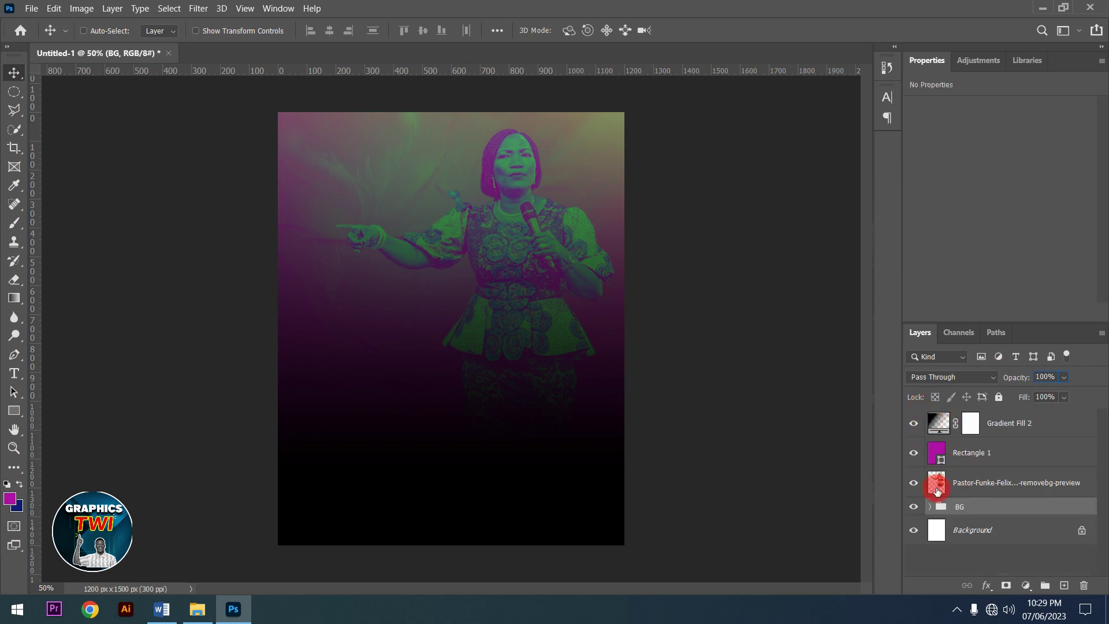
{"action": "left_click", "coordinate": [1010, 429], "text": "ctrl"}
{"action": "left_click", "coordinate": [1013, 459], "text": "ctrl"}
{"action": "left_click", "coordinate": [1015, 491], "text": "ctrl"}
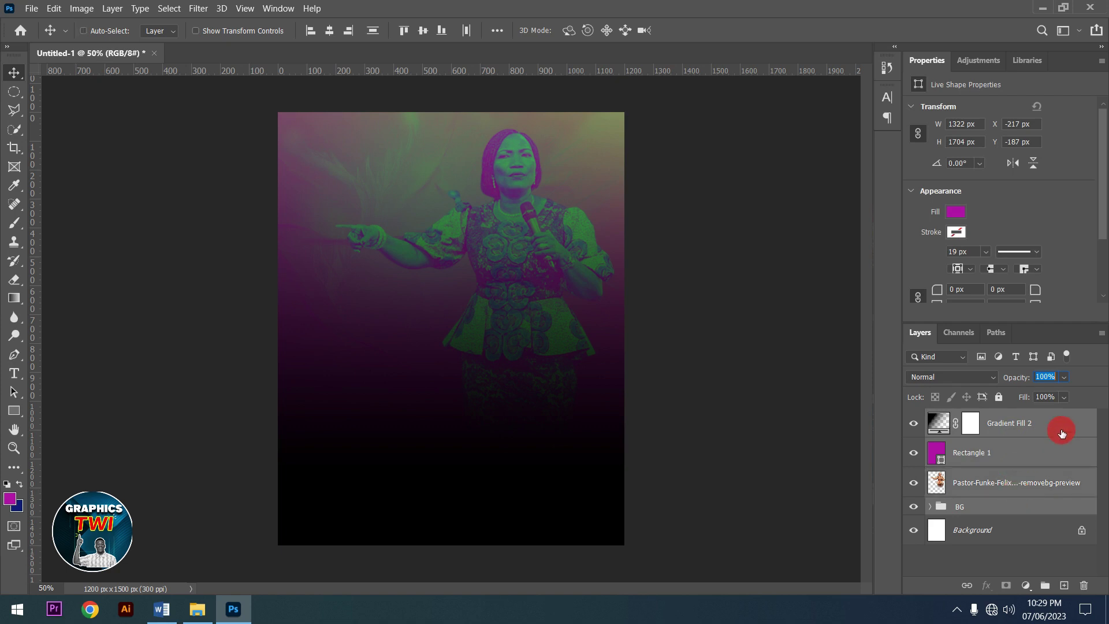
{"action": "key", "text": "ctrl+g"}
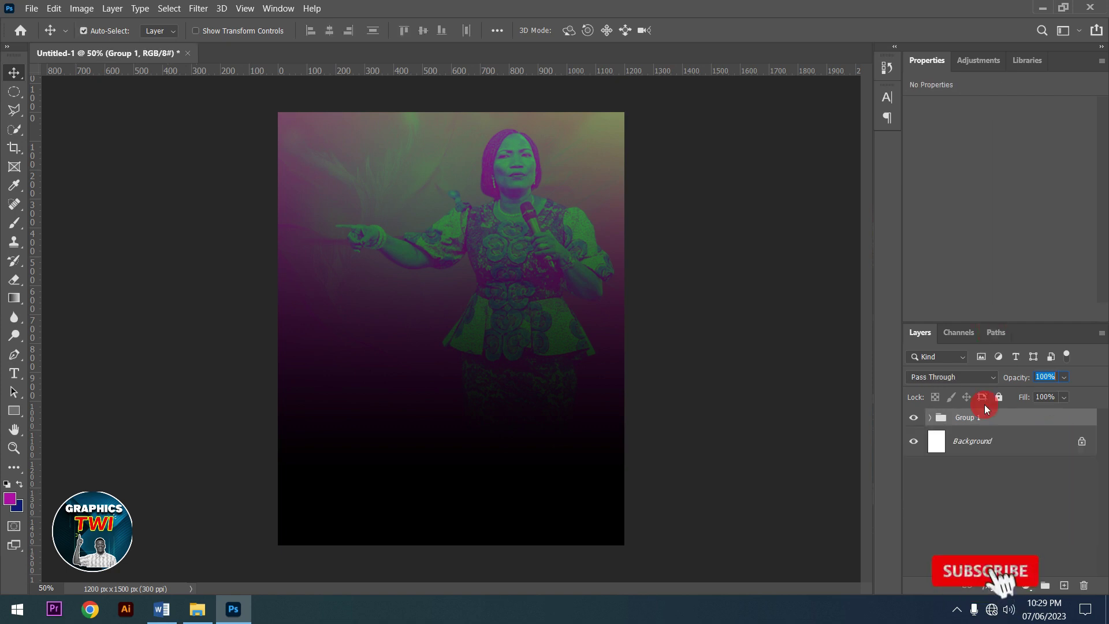
{"action": "double_click", "coordinate": [969, 418]}
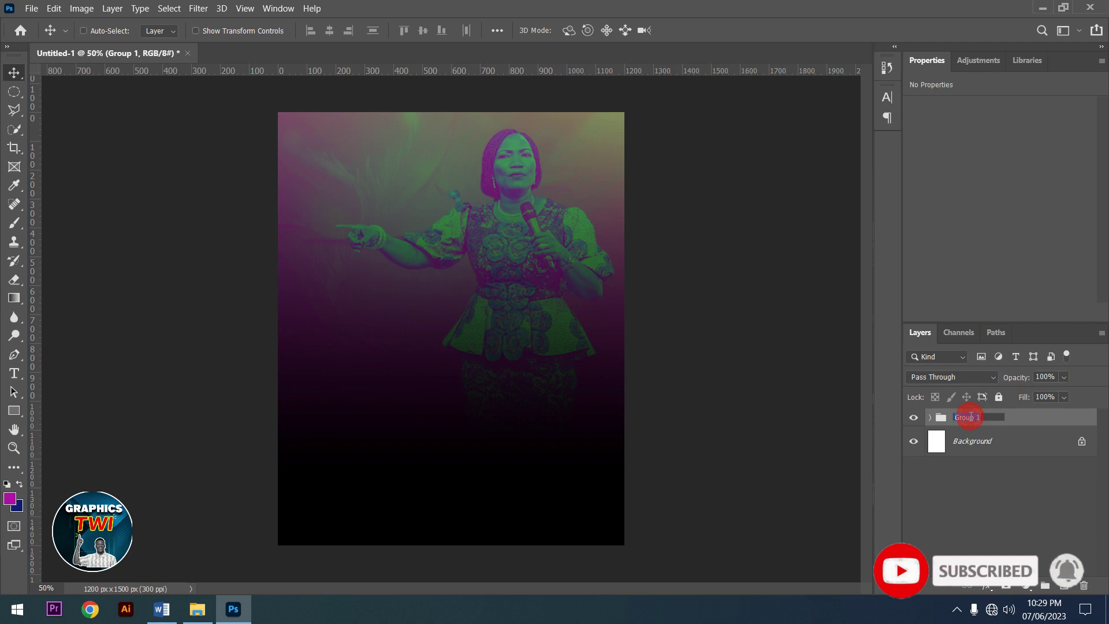
{"action": "type", "text": "BG2"}
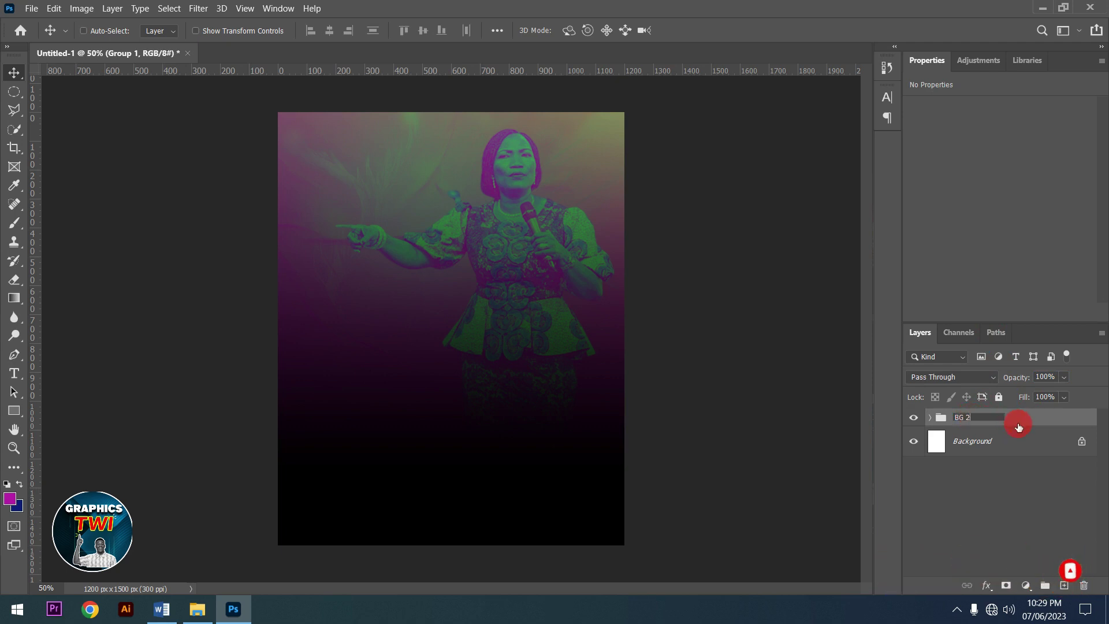
{"action": "key", "text": "Return"}
Inspect the BG 2 contents and ungroup BG 2 after it wrongly included BG
{"action": "left_click", "coordinate": [932, 422]}
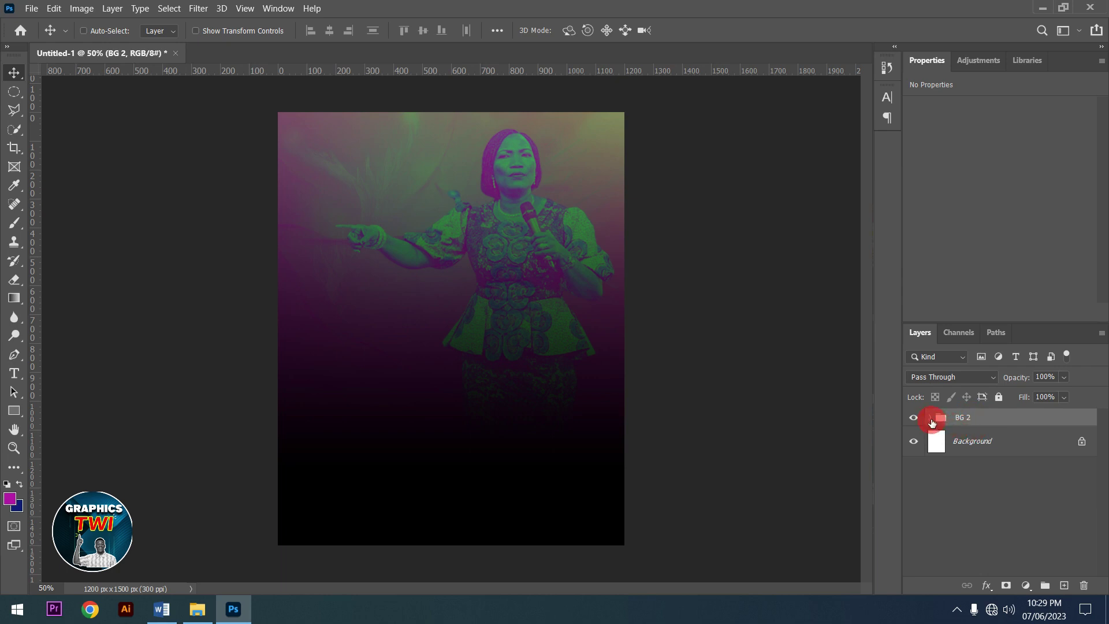
{"action": "left_click", "coordinate": [931, 417]}
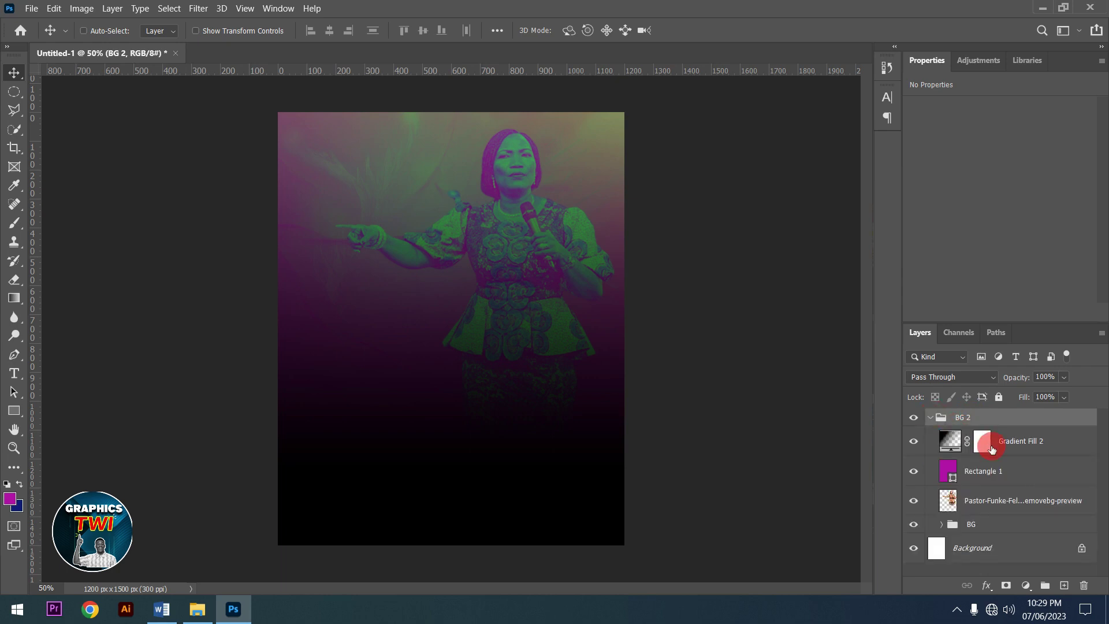
{"action": "left_click", "coordinate": [977, 524]}
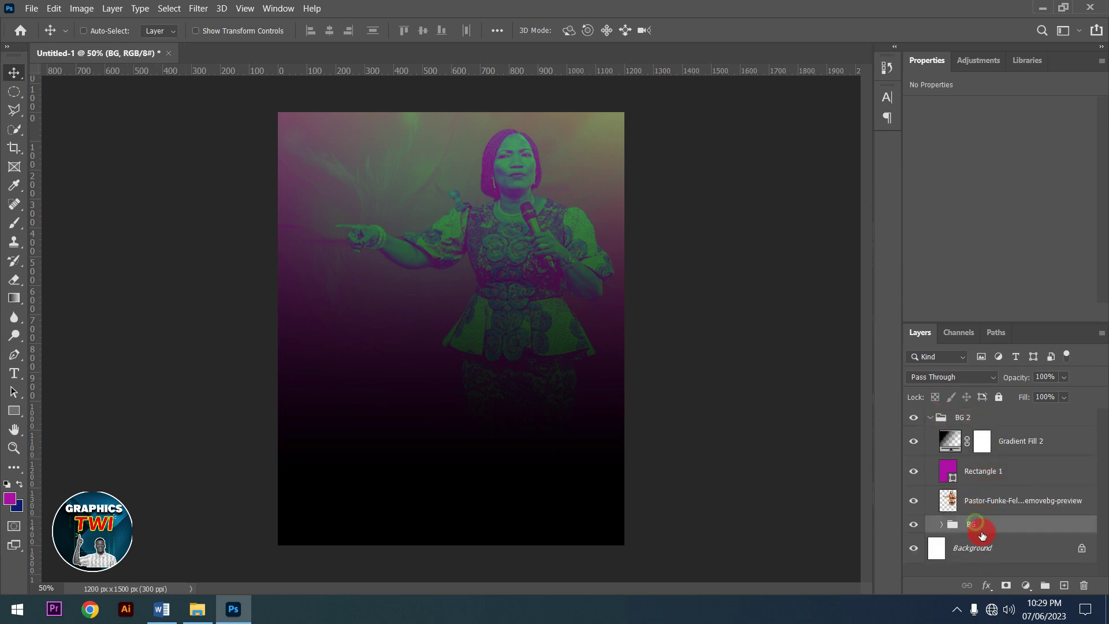
{"action": "left_click", "coordinate": [985, 499]}
{"action": "left_click", "coordinate": [961, 419]}
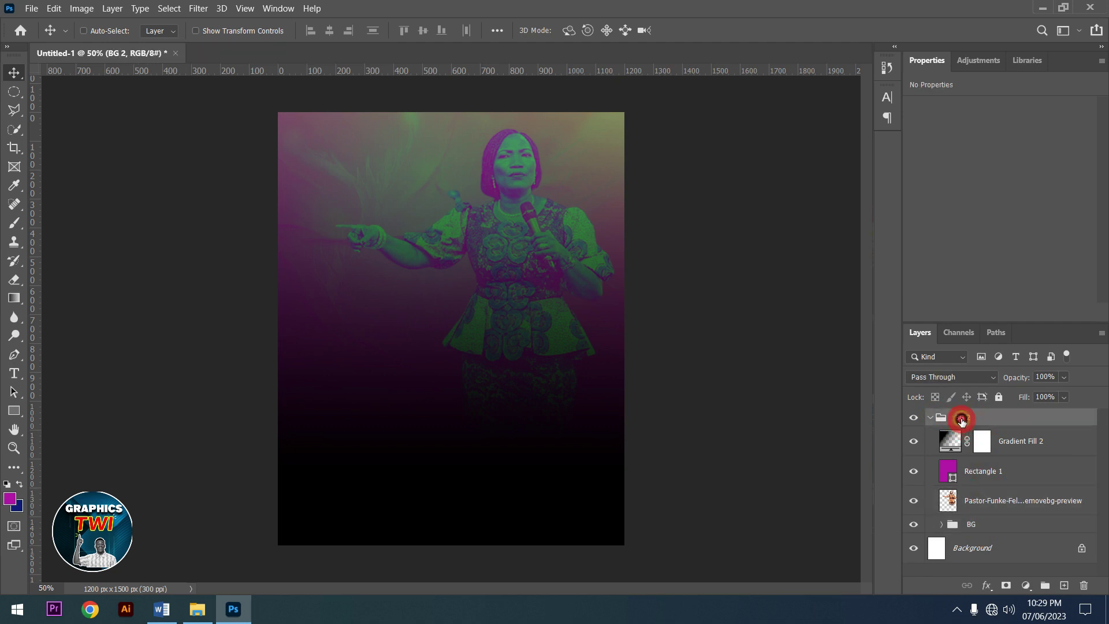
{"action": "right_click", "coordinate": [962, 418]}
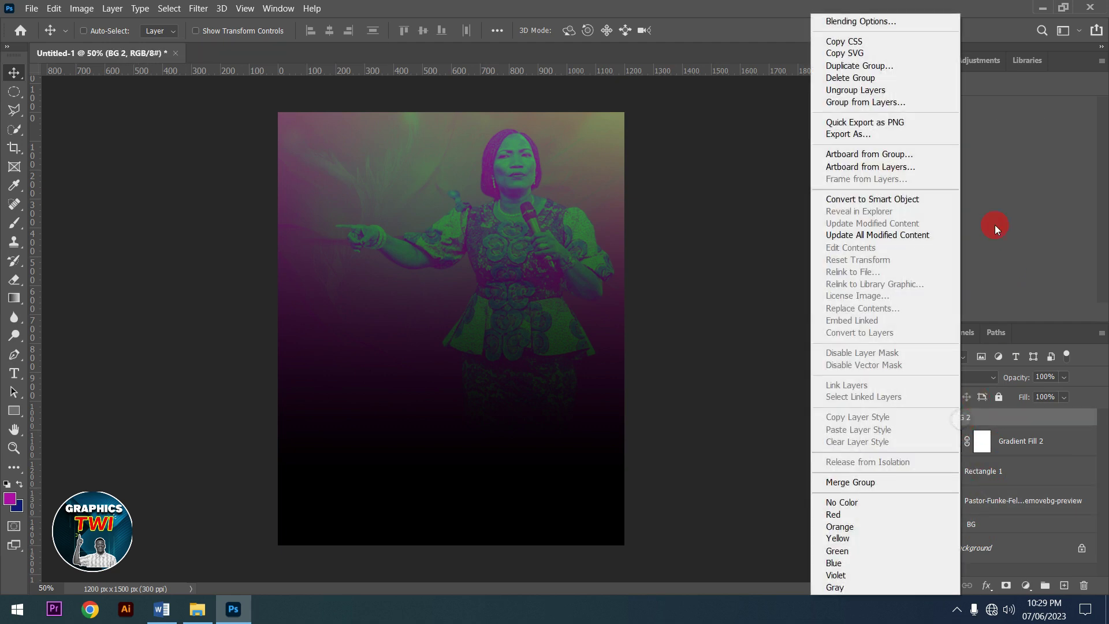
{"action": "left_click", "coordinate": [860, 91]}
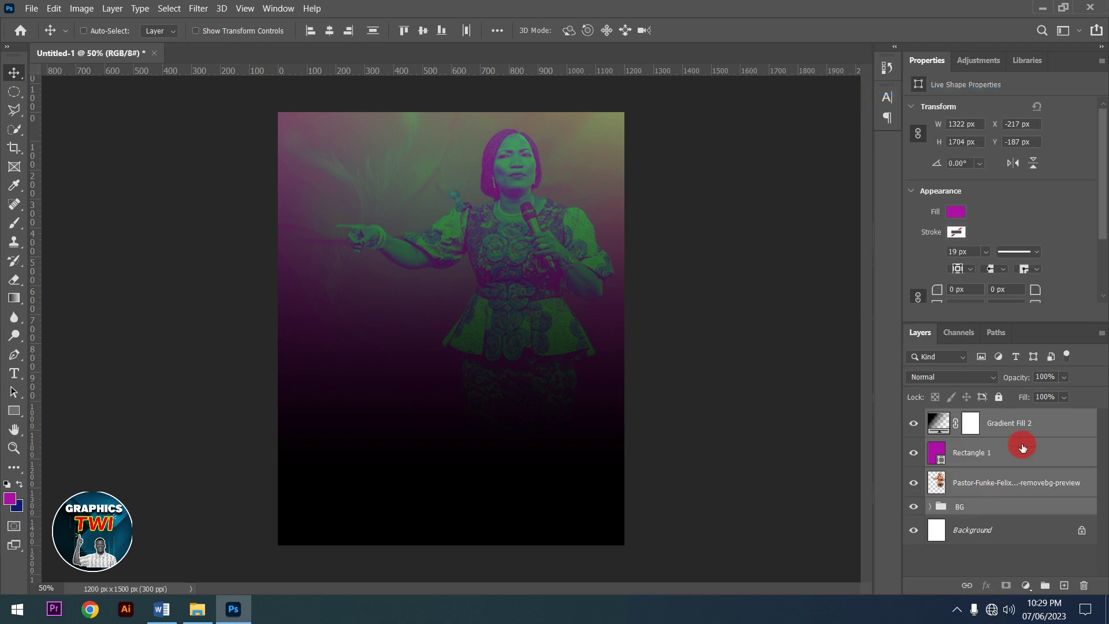
Regroup only the pastor photo, Rectangle 1 and Gradient Fill 2 as 'BG 2'
{"action": "left_click", "coordinate": [970, 483]}
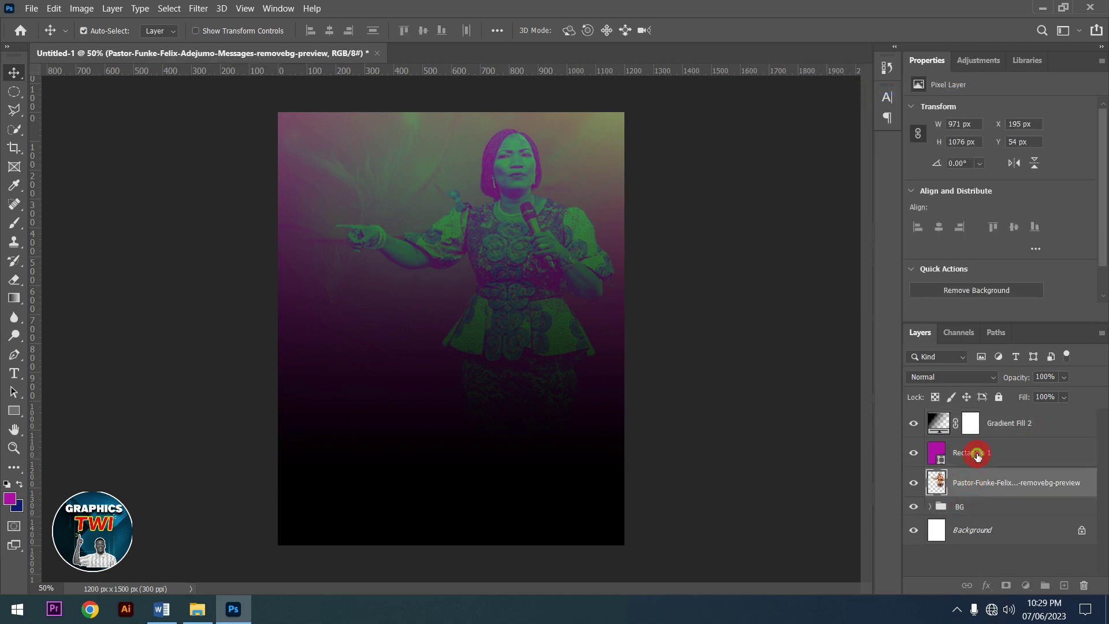
{"action": "left_click", "coordinate": [978, 455], "text": "shift"}
{"action": "left_click", "coordinate": [1006, 433], "text": "shift"}
{"action": "key", "text": "ctrl+g"}
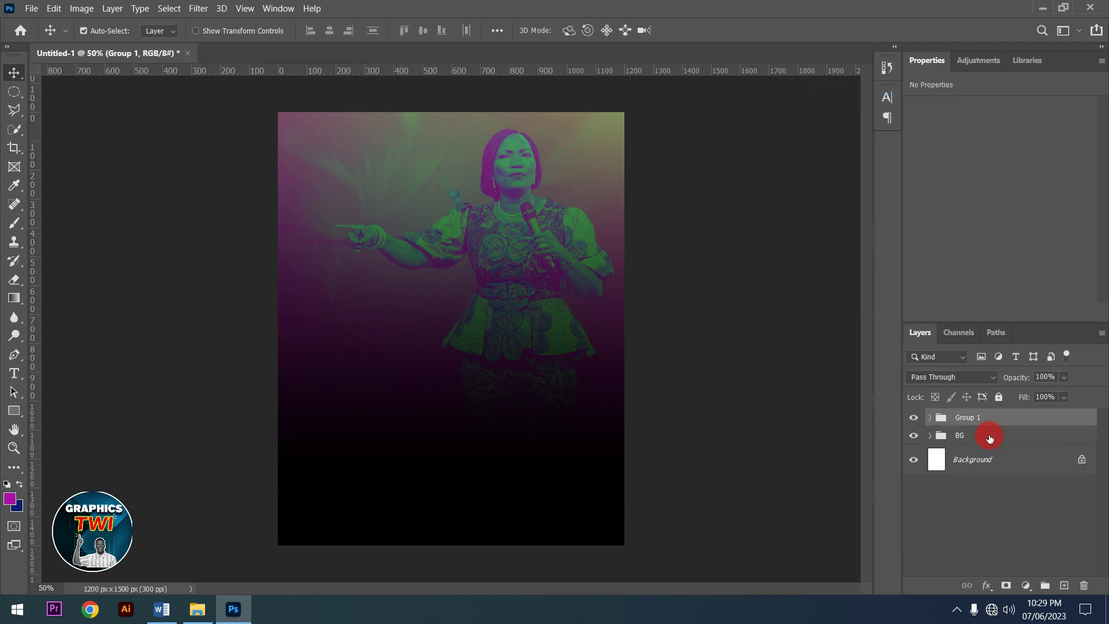
{"action": "double_click", "coordinate": [975, 417]}
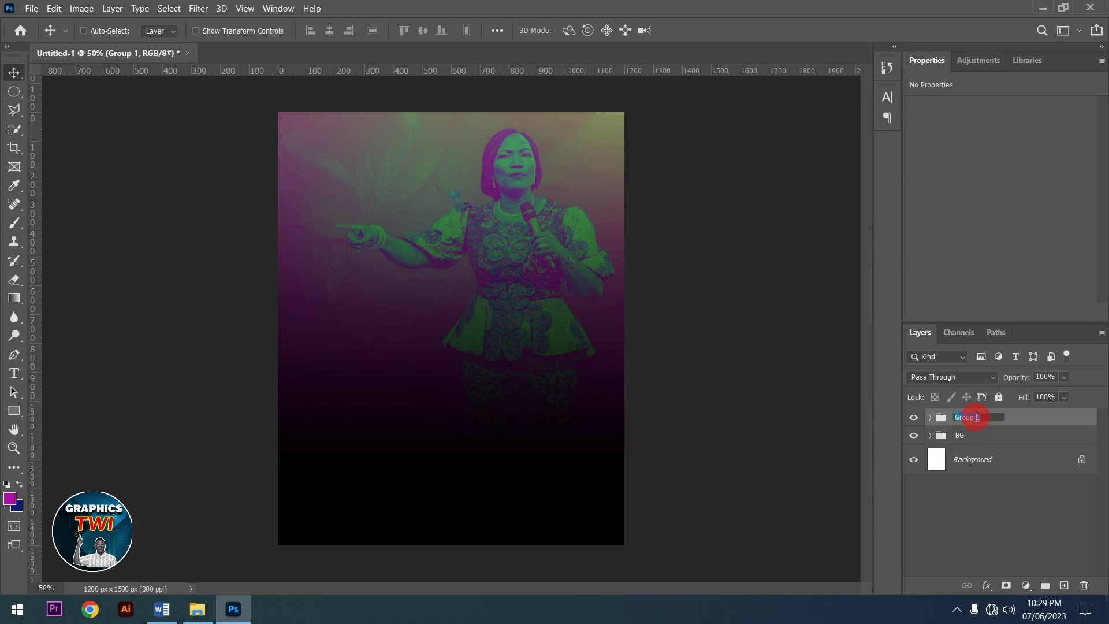
{"action": "type", "text": "BG2"}
{"action": "left_click", "coordinate": [391, 231]}
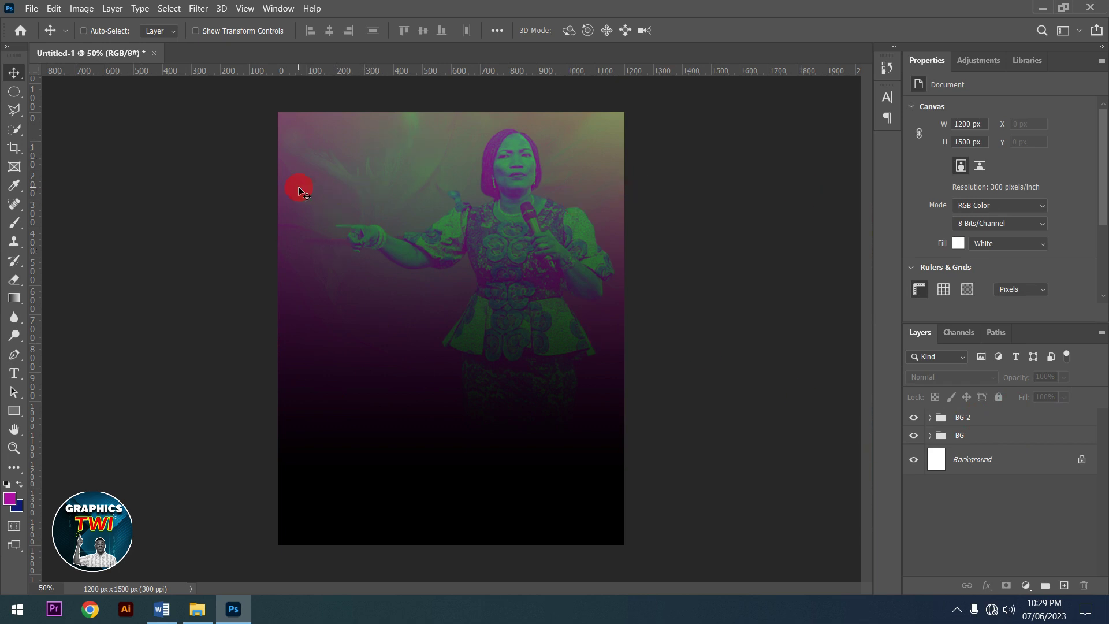
Pick the pngegg (41) logo image from the FEMALE PASTORS folder
{"action": "left_click", "coordinate": [197, 609]}
{"action": "left_click", "coordinate": [268, 217]}
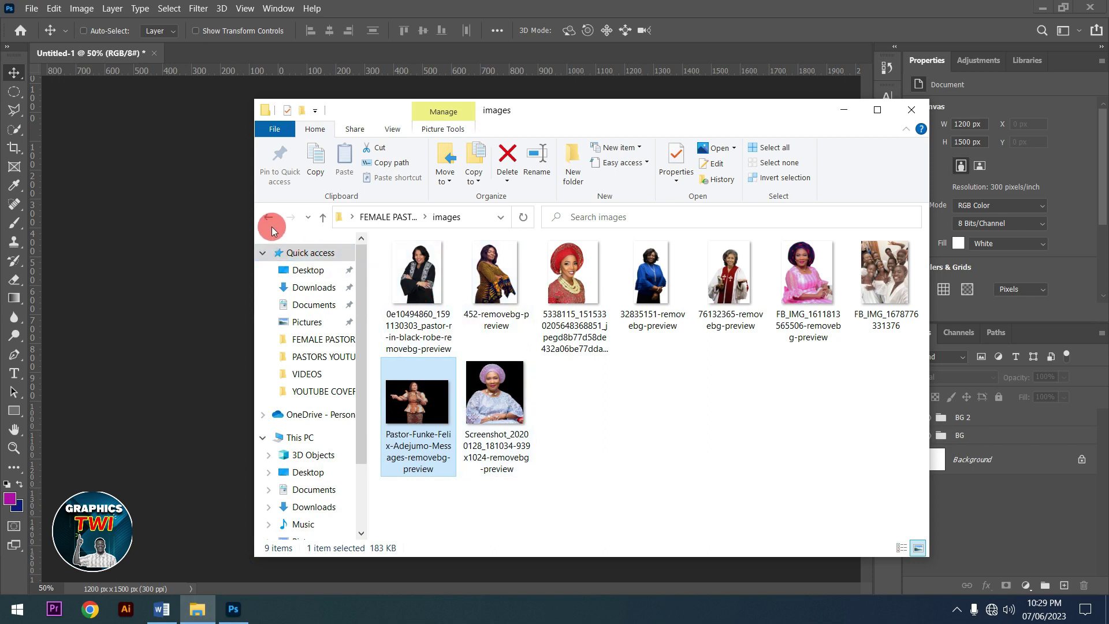
{"action": "left_click", "coordinate": [884, 283]}
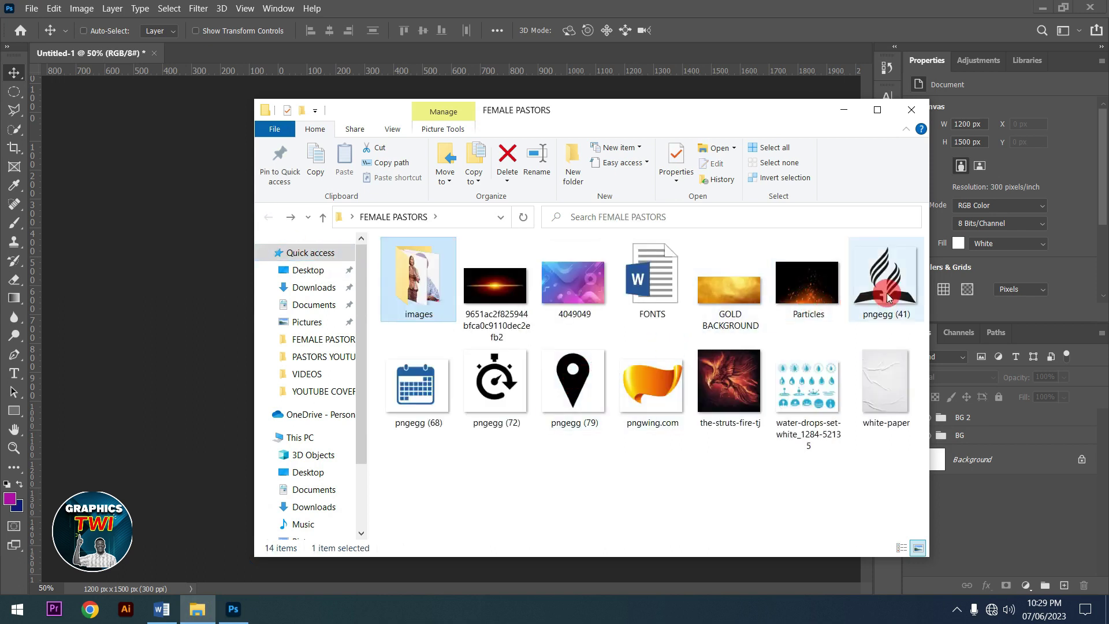
{"action": "left_click", "coordinate": [230, 334]}
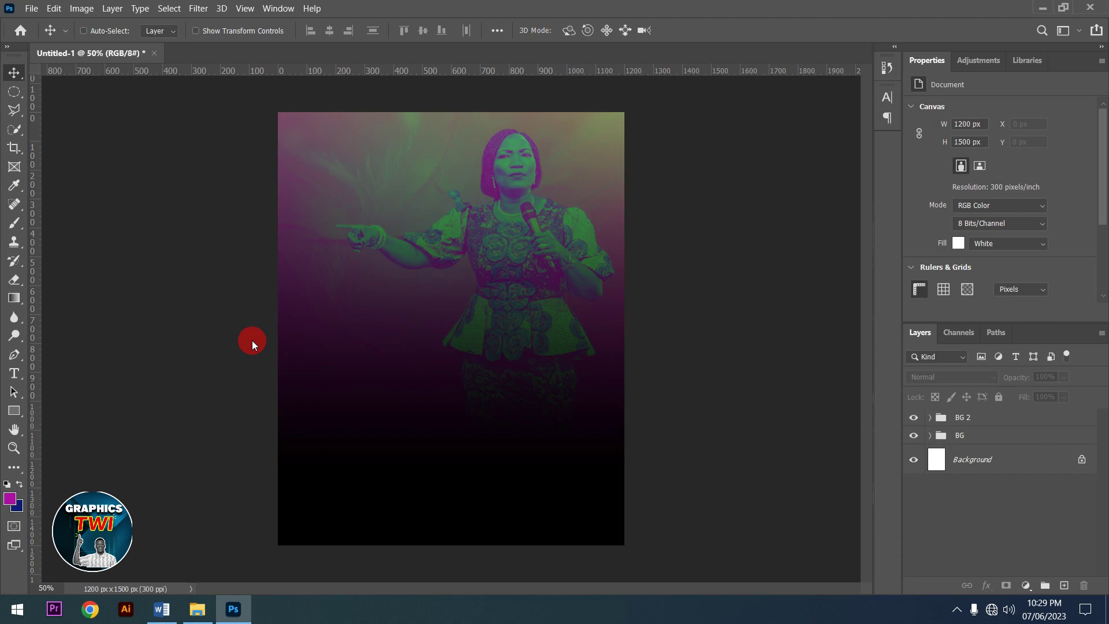
Place the pngegg (41) logo small in the flyer's top-left corner
{"action": "left_click_drag", "start_coordinate": [531, 230], "coordinate": [565, 265]}
{"action": "left_click_drag", "start_coordinate": [626, 172], "coordinate": [309, 474]}
{"action": "left_click", "coordinate": [690, 30]}
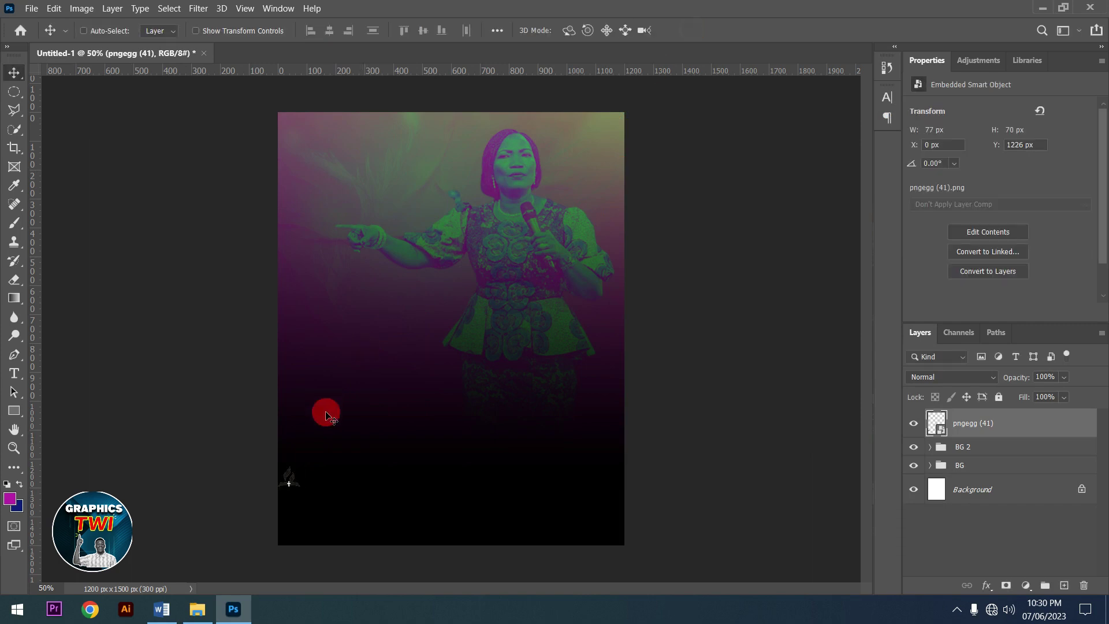
{"action": "left_click_drag", "start_coordinate": [302, 441], "coordinate": [336, 133]}
{"action": "key", "text": "ctrl+t"}
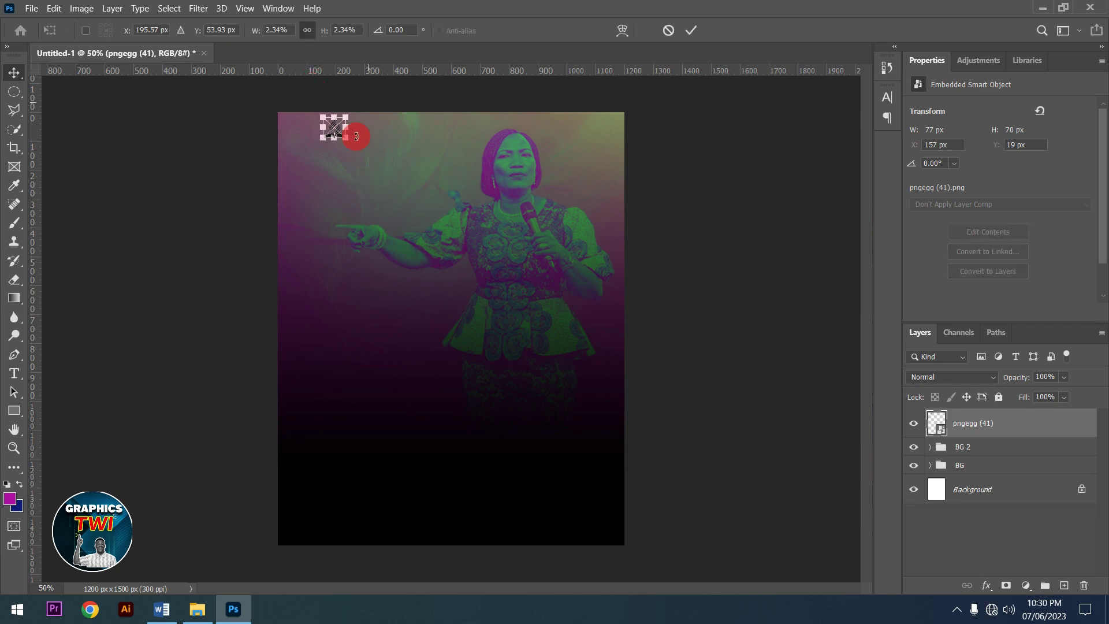
{"action": "left_click_drag", "start_coordinate": [355, 147], "coordinate": [359, 149]}
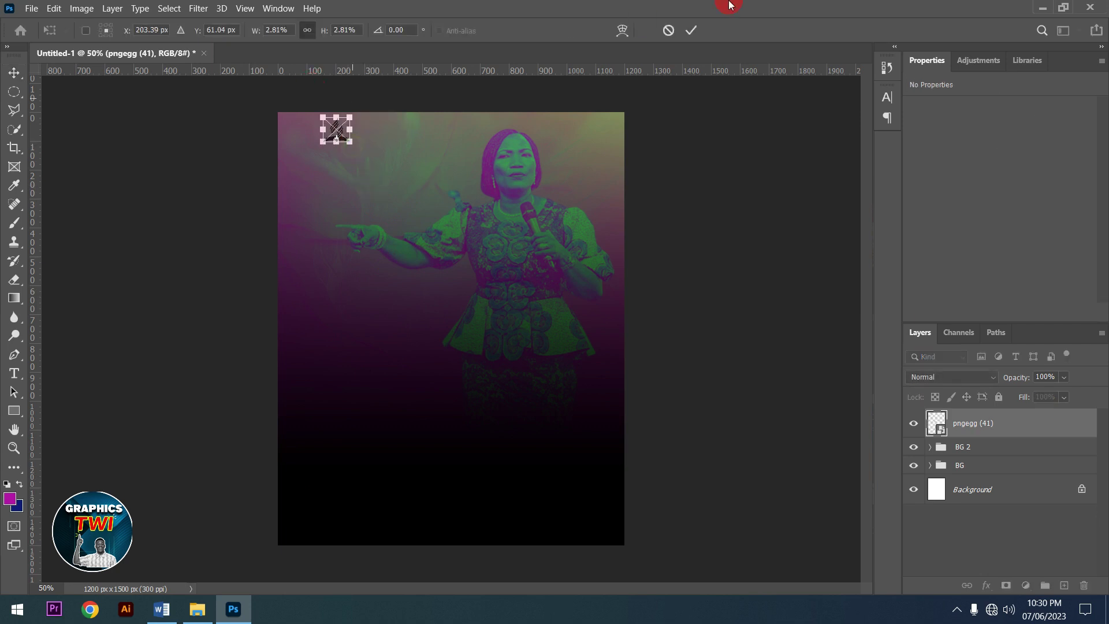
{"action": "left_click", "coordinate": [692, 31]}
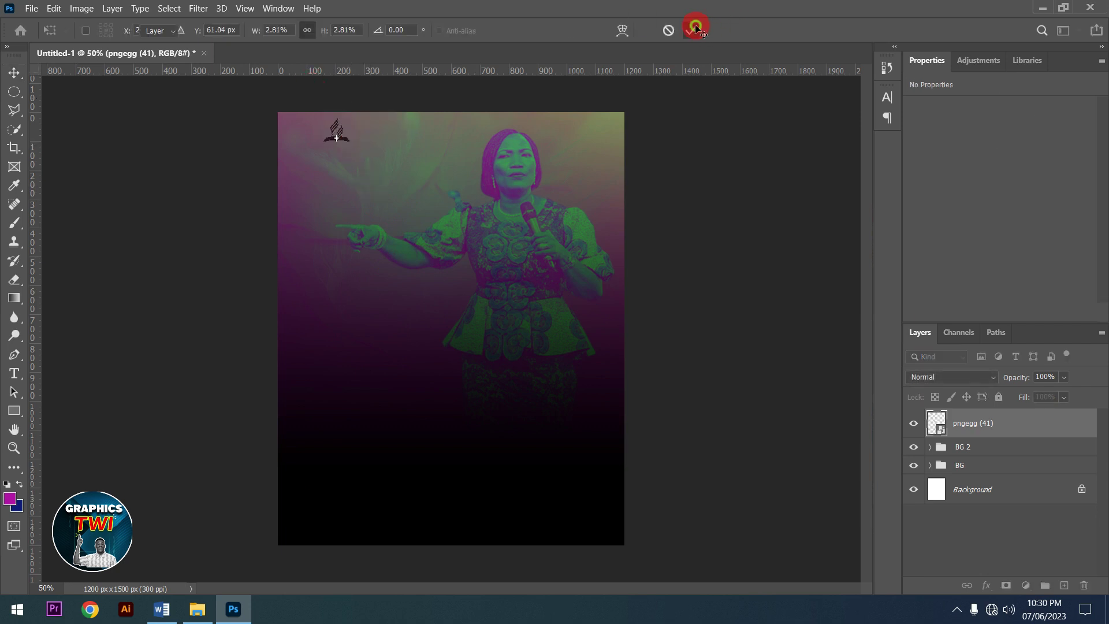
Give the logo layer a white Color Overlay layer style
{"action": "double_click", "coordinate": [1047, 426]}
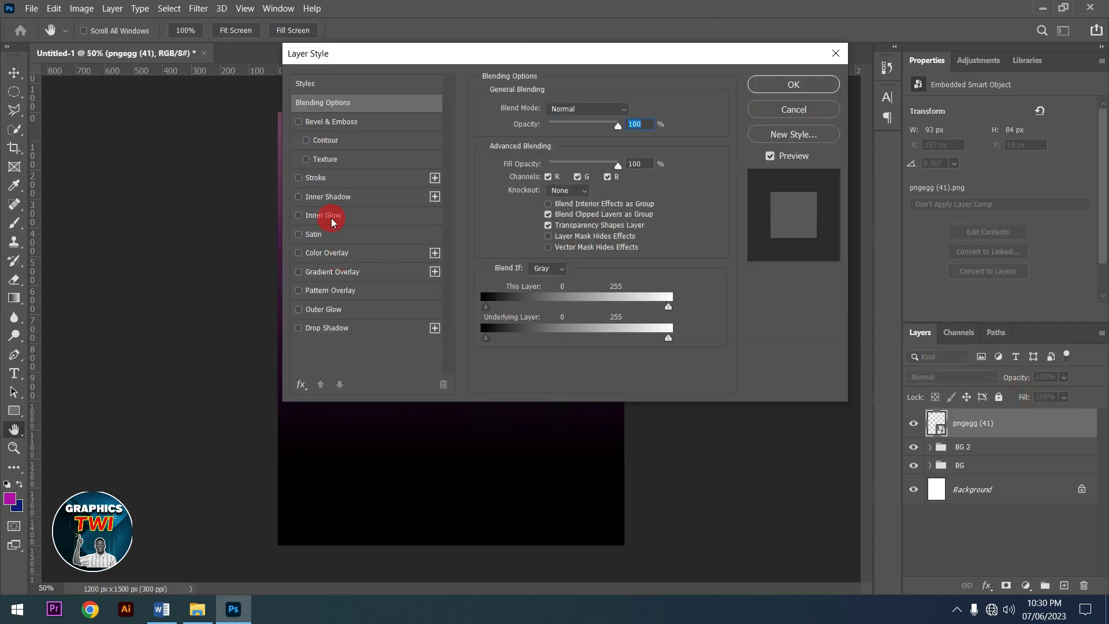
{"action": "left_click", "coordinate": [335, 255]}
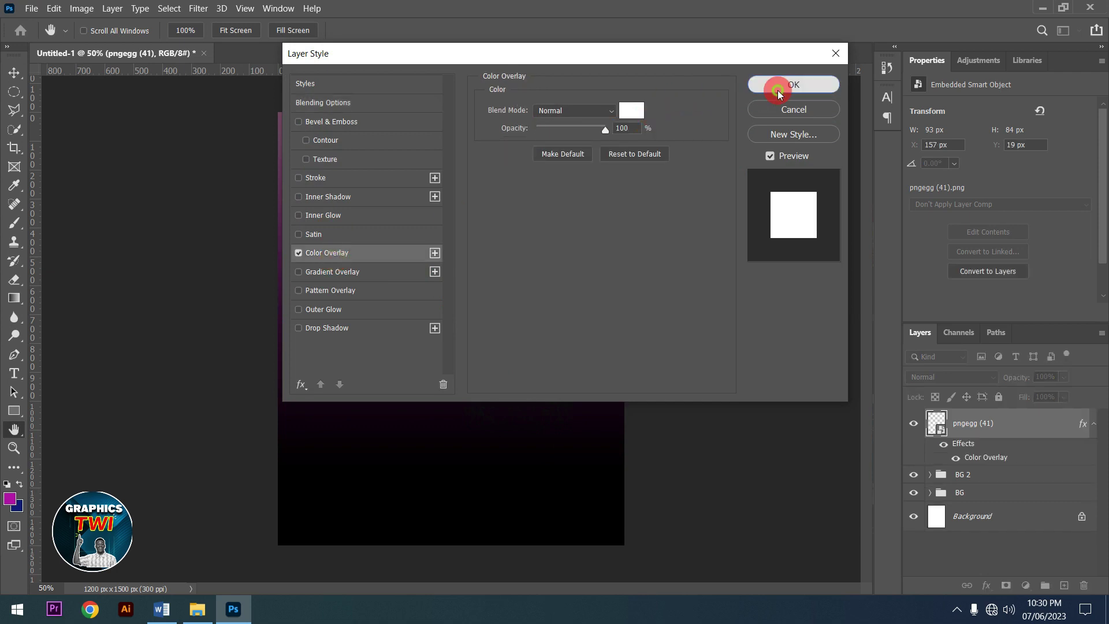
{"action": "left_click", "coordinate": [793, 84]}
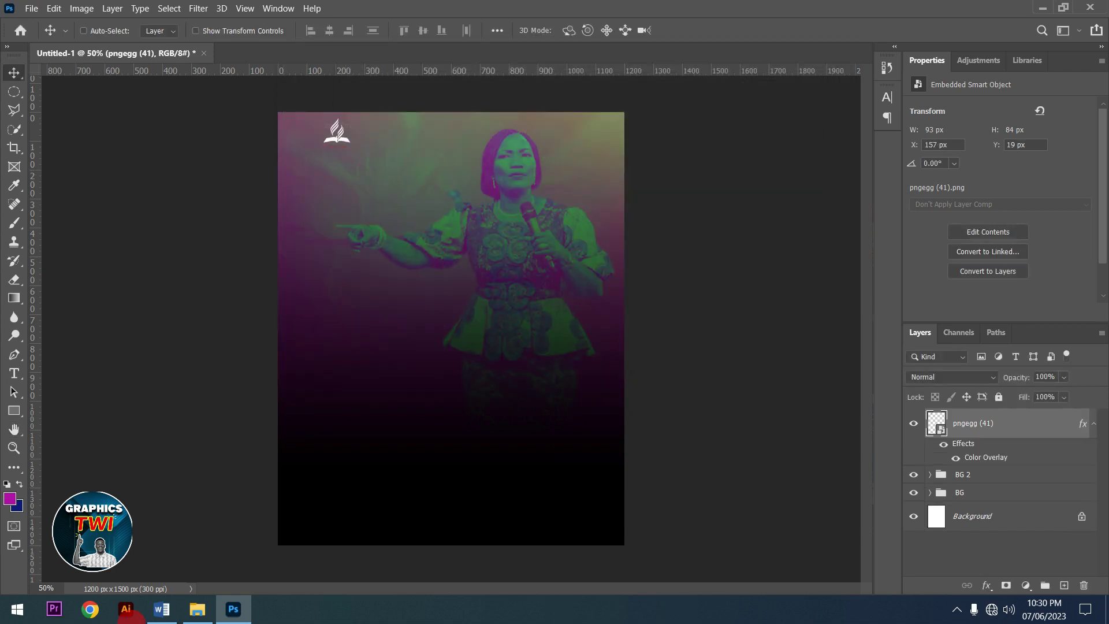
{"action": "left_click", "coordinate": [161, 608]}
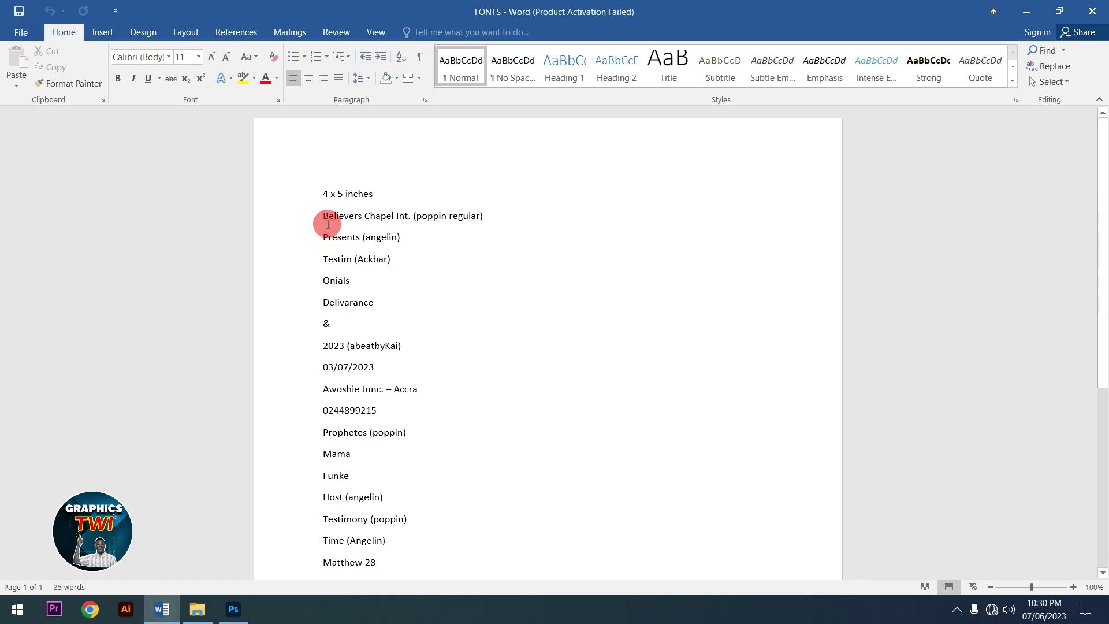
Copy the line 'Believers Chapel Int.' from the Word FONTS notes and return to Photoshop
{"action": "left_click", "coordinate": [1074, 588]}
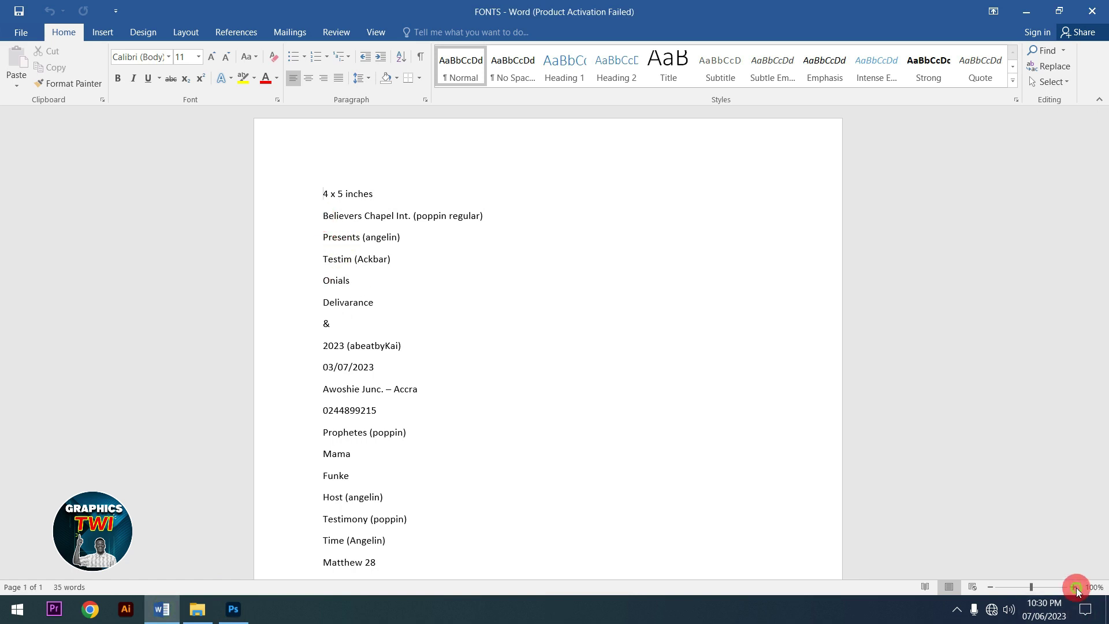
{"action": "left_click", "coordinate": [1074, 588]}
{"action": "left_click", "coordinate": [1074, 588]}
{"action": "left_click", "coordinate": [1074, 588]}
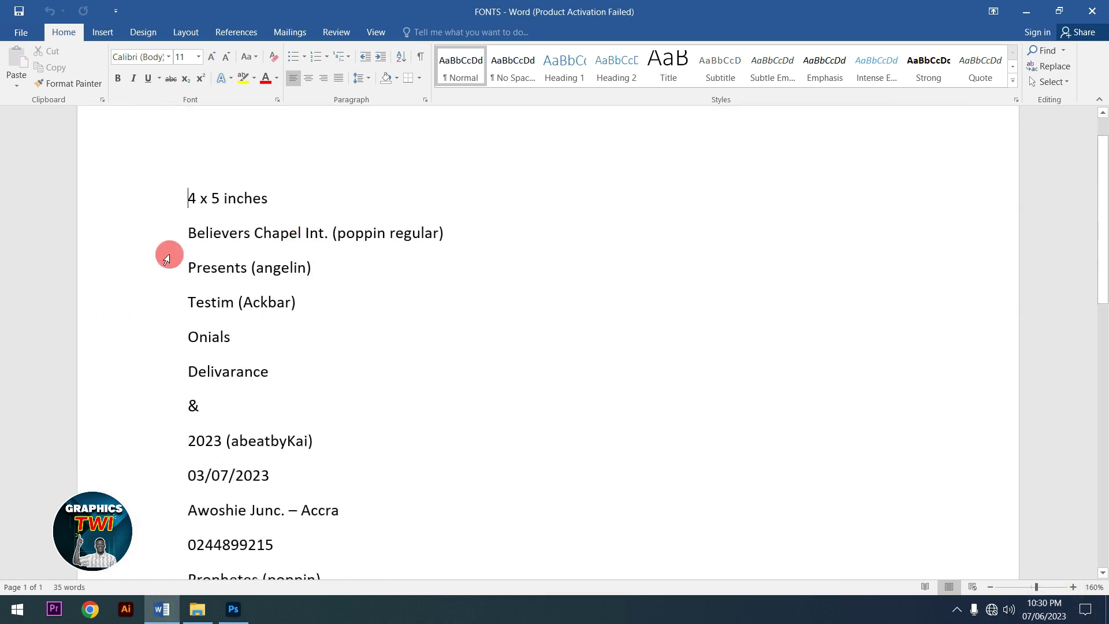
{"action": "left_click_drag", "start_coordinate": [187, 232], "coordinate": [322, 234]}
{"action": "right_click", "coordinate": [322, 234]}
{"action": "left_click", "coordinate": [366, 262]}
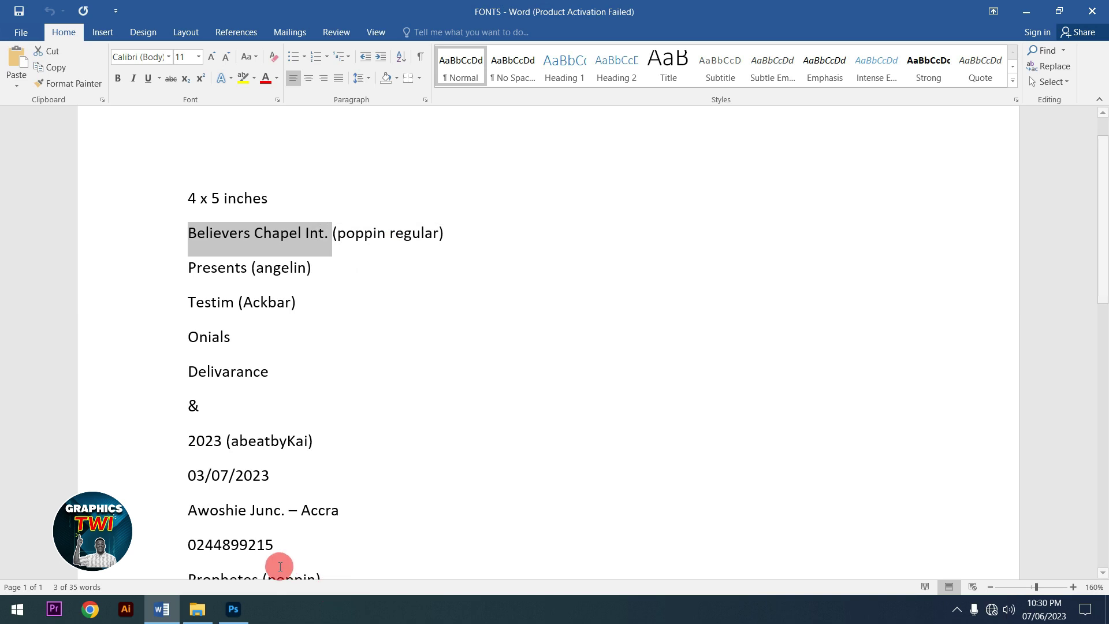
{"action": "left_click", "coordinate": [232, 609]}
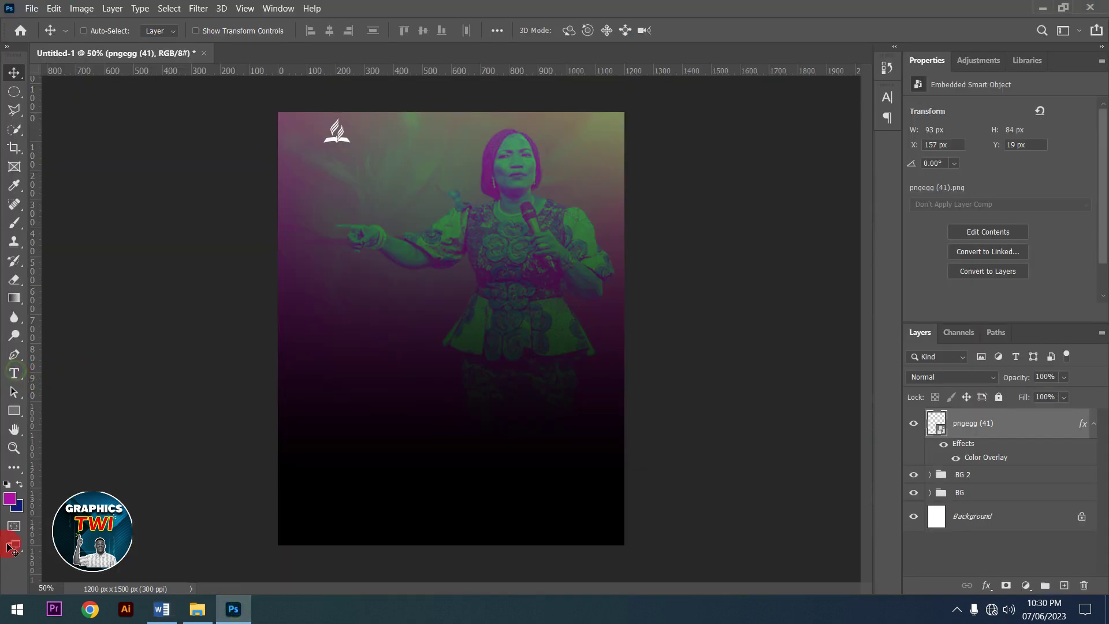
Set the foreground to white and paste 'Believers Chapel Int.' as a new text layer
{"action": "left_click", "coordinate": [9, 499]}
{"action": "left_click_drag", "start_coordinate": [527, 376], "coordinate": [434, 262]}
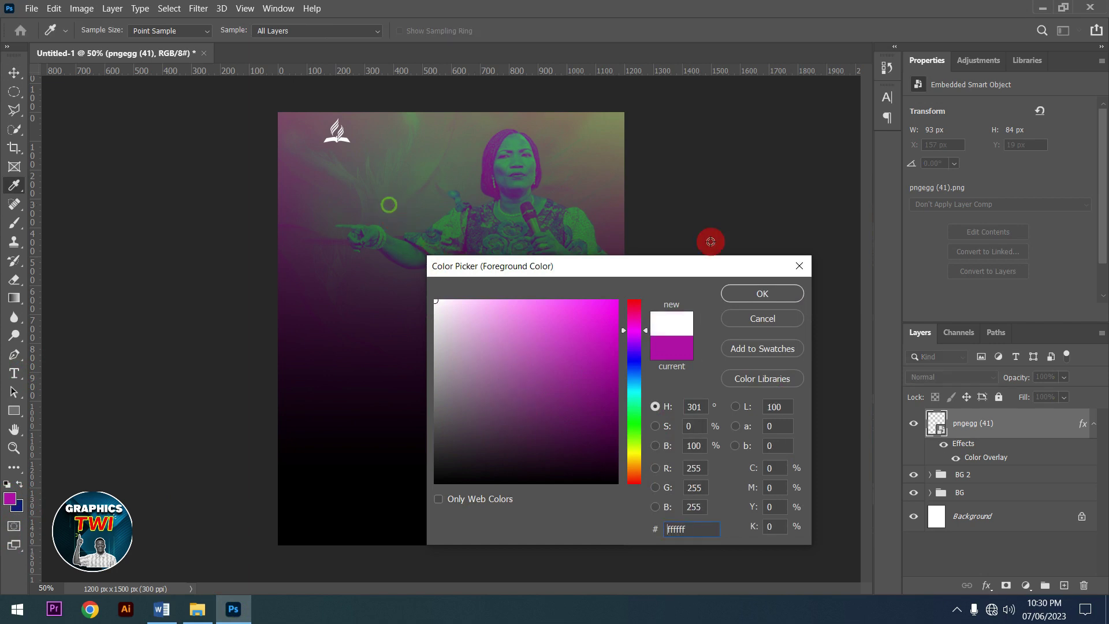
{"action": "left_click", "coordinate": [768, 295]}
{"action": "key", "text": "t"}
{"action": "left_click", "coordinate": [334, 371]}
{"action": "key", "text": "ctrl+v"}
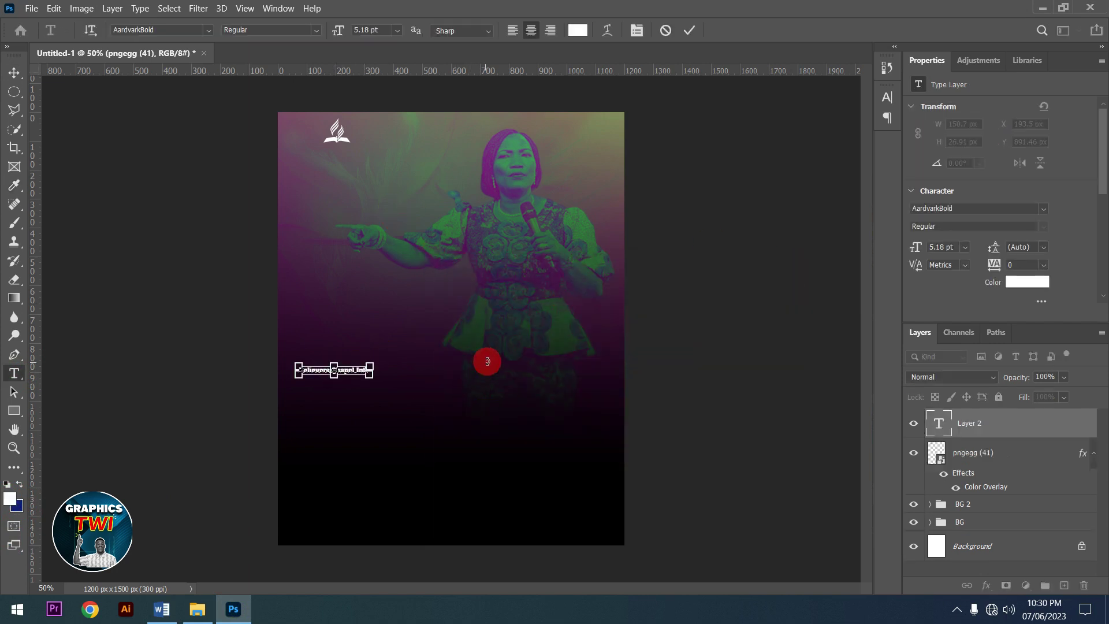
Set the church name text's font to Poppins Regular
{"action": "left_click", "coordinate": [638, 30]}
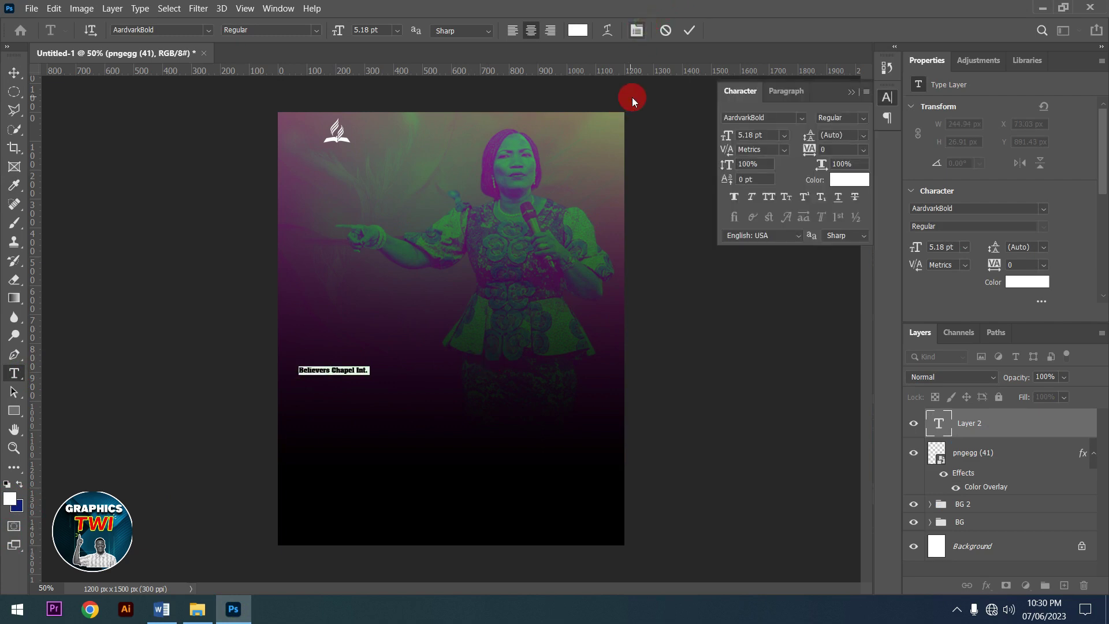
{"action": "left_click", "coordinate": [747, 118]}
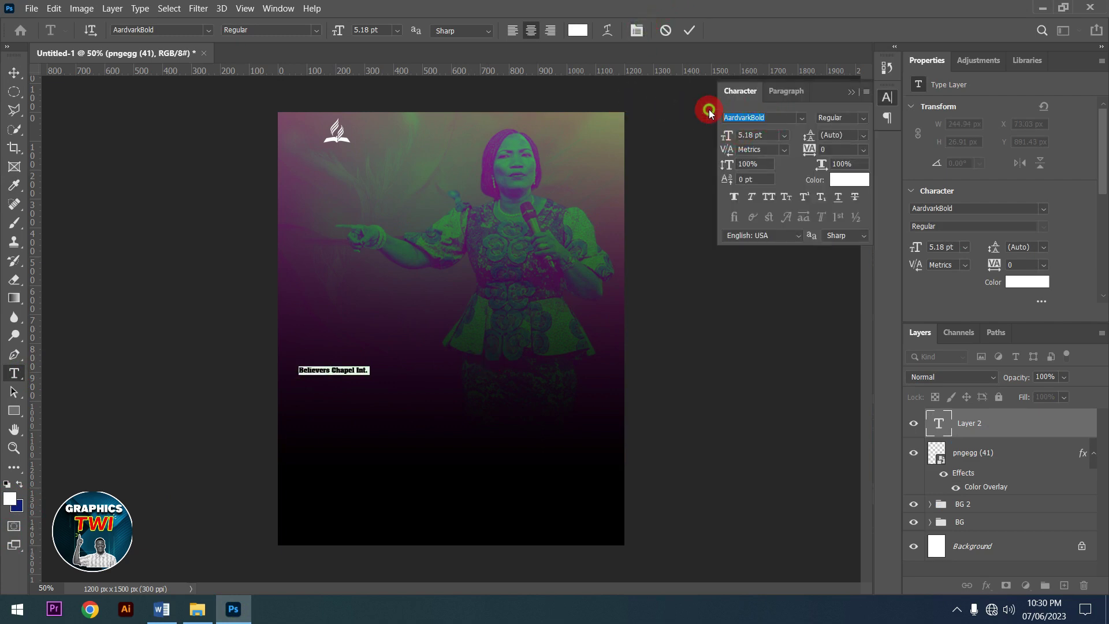
{"action": "type", "text": "POPP"}
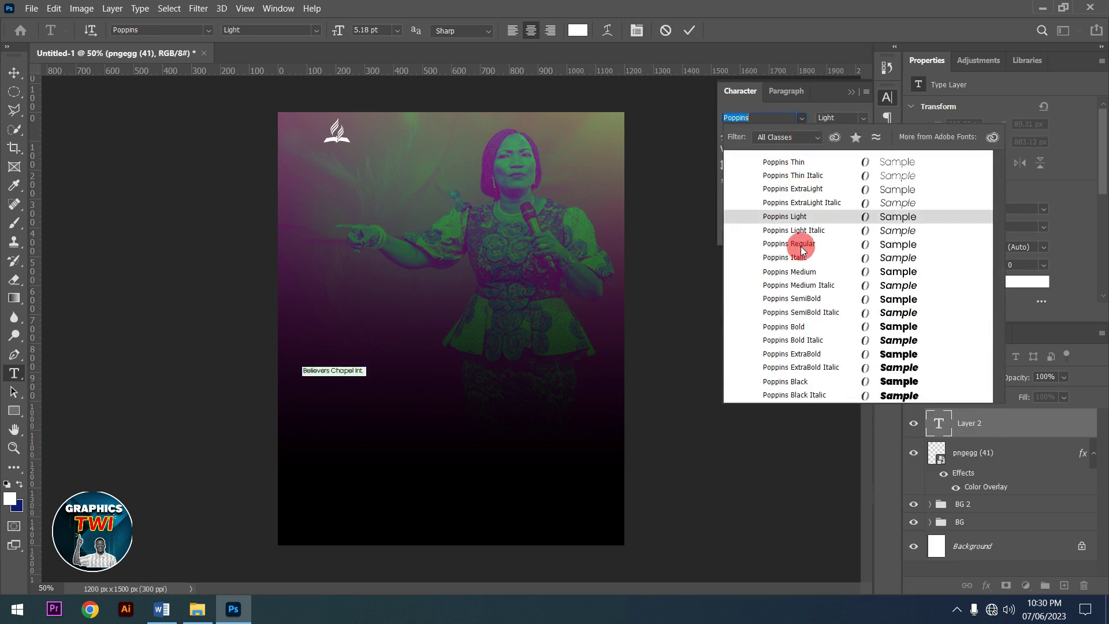
{"action": "left_click", "coordinate": [801, 246]}
{"action": "left_click", "coordinate": [759, 150]}
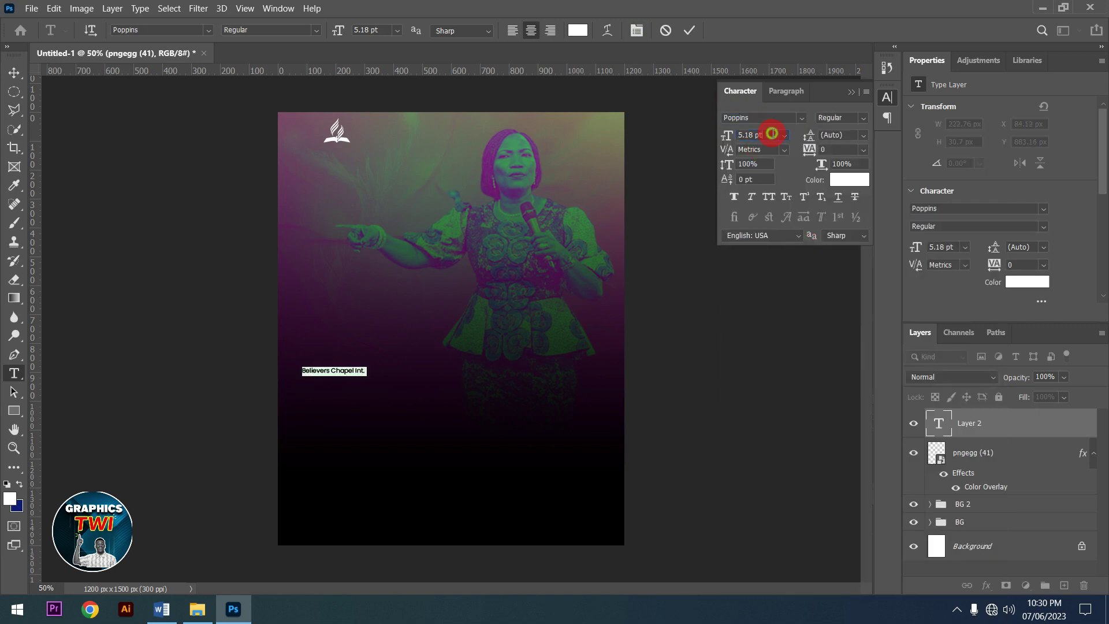
{"action": "scroll", "coordinate": [771, 134], "scroll_direction": "up", "scroll_amount": 4}
{"action": "scroll", "coordinate": [773, 133], "scroll_direction": "up", "scroll_amount": 4}
{"action": "scroll", "coordinate": [773, 133], "scroll_direction": "up", "scroll_amount": 1}
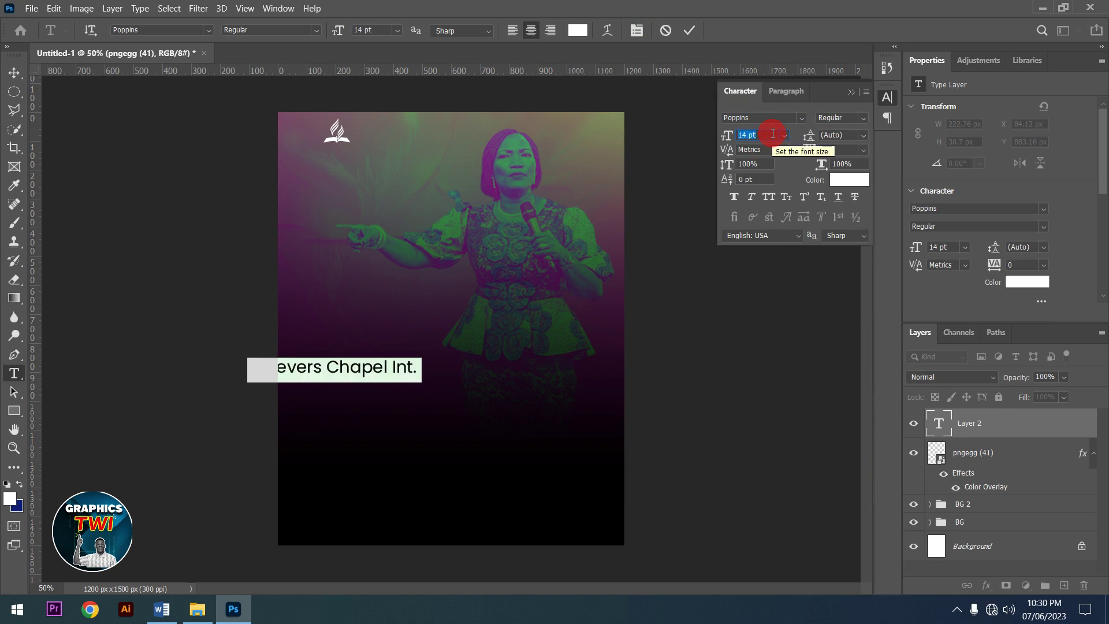
{"action": "scroll", "coordinate": [773, 134], "scroll_direction": "down", "scroll_amount": 1}
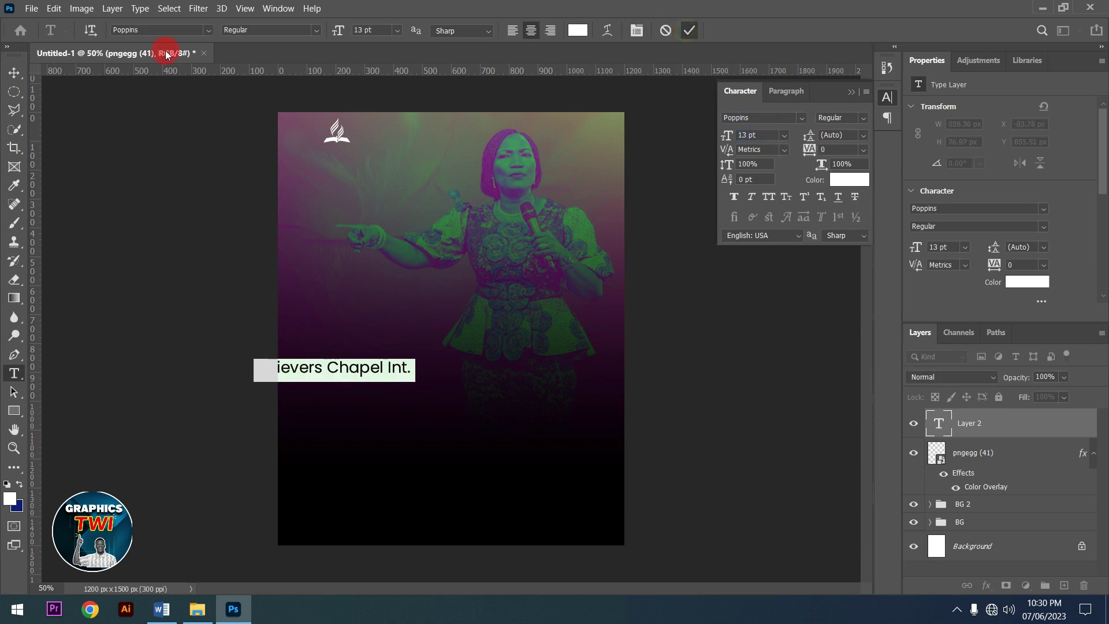
{"action": "left_click", "coordinate": [35, 83]}
Move the church name beside the logo and reduce it to 11 pt
{"action": "left_click", "coordinate": [15, 71]}
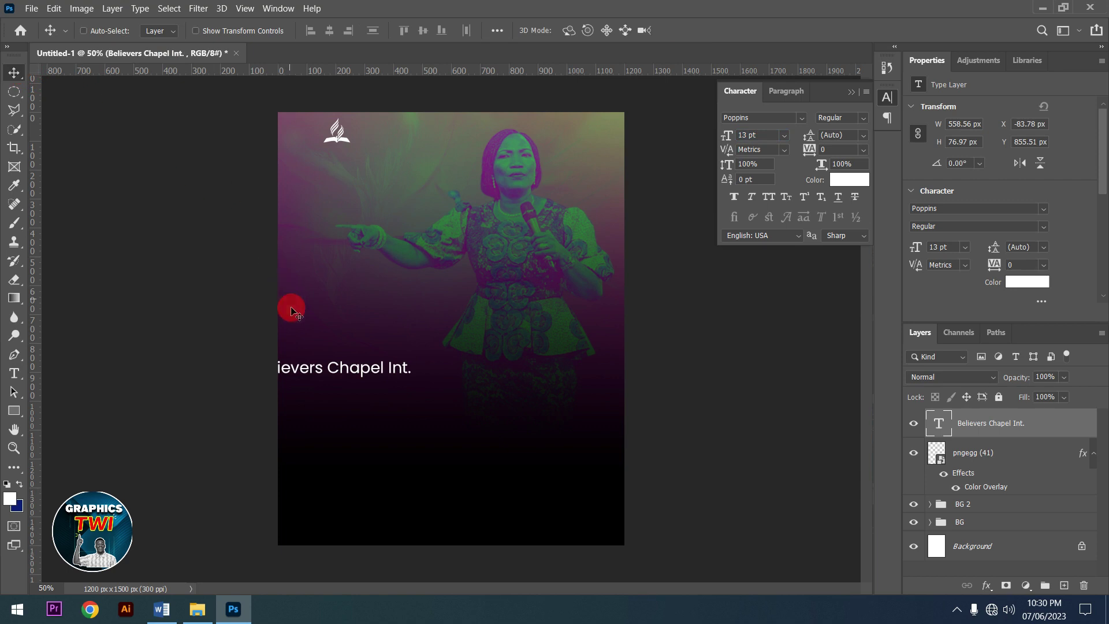
{"action": "left_click_drag", "start_coordinate": [354, 371], "coordinate": [450, 134]}
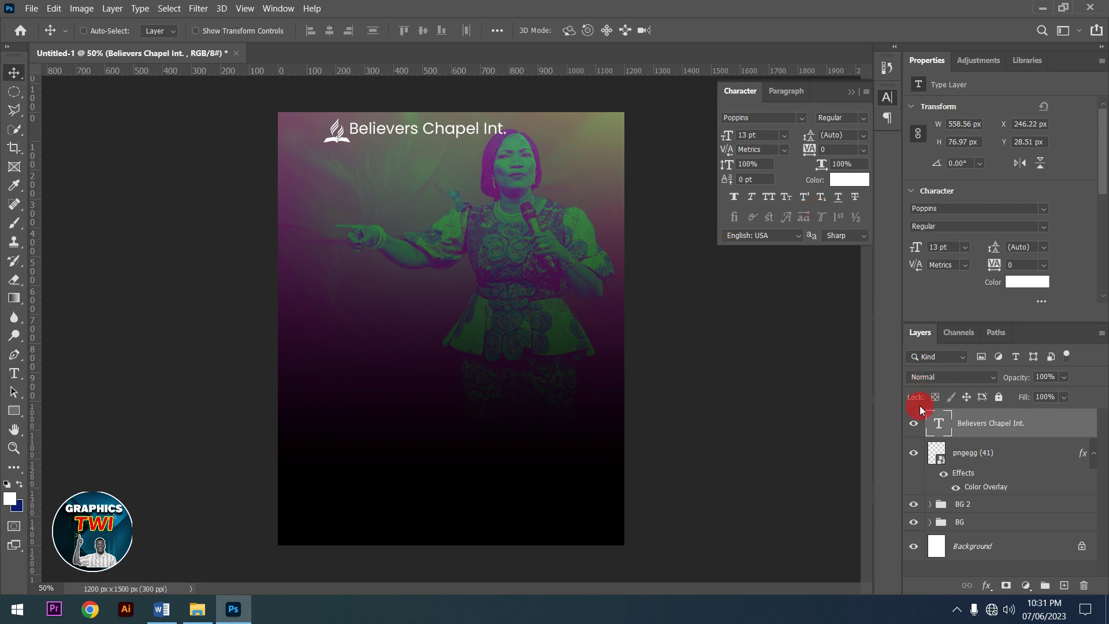
{"action": "double_click", "coordinate": [937, 425]}
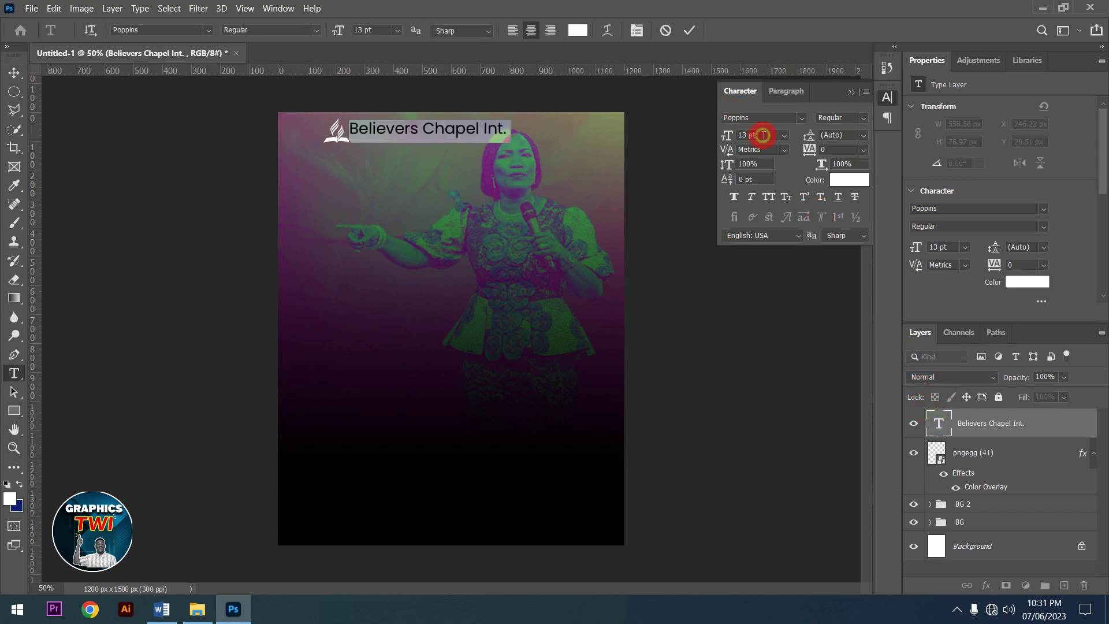
{"action": "key", "text": "Down"}
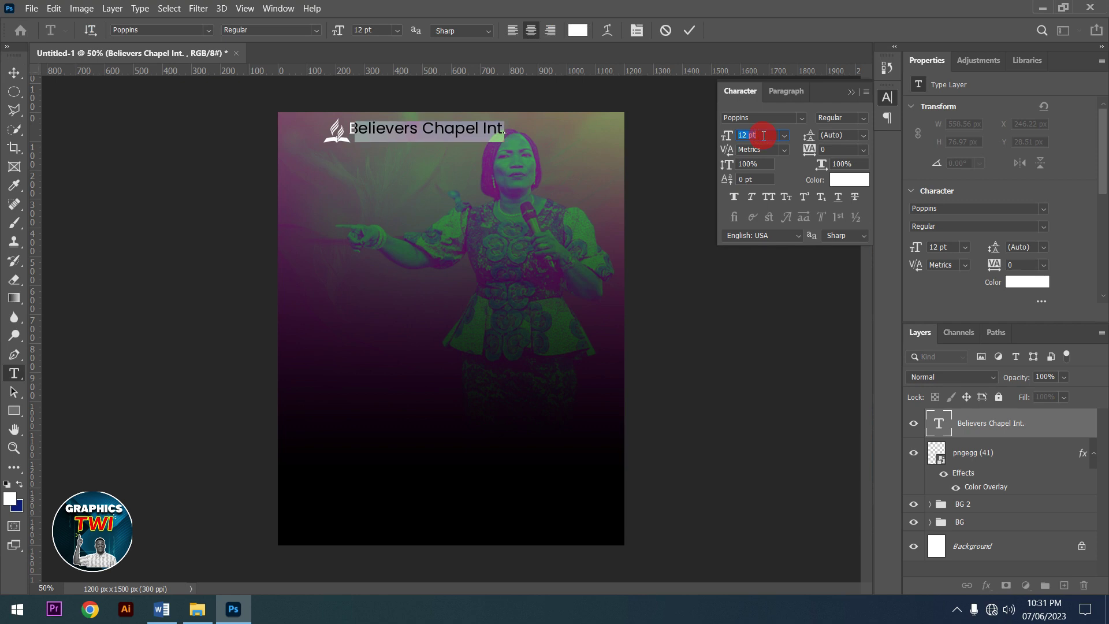
{"action": "key", "text": "Down"}
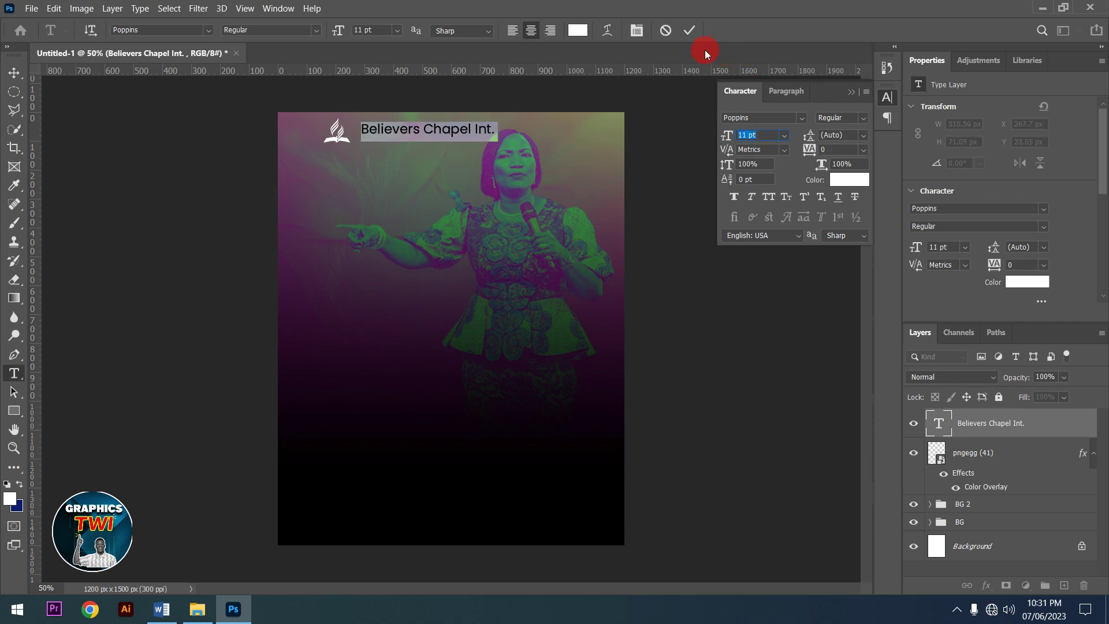
{"action": "left_click", "coordinate": [686, 31]}
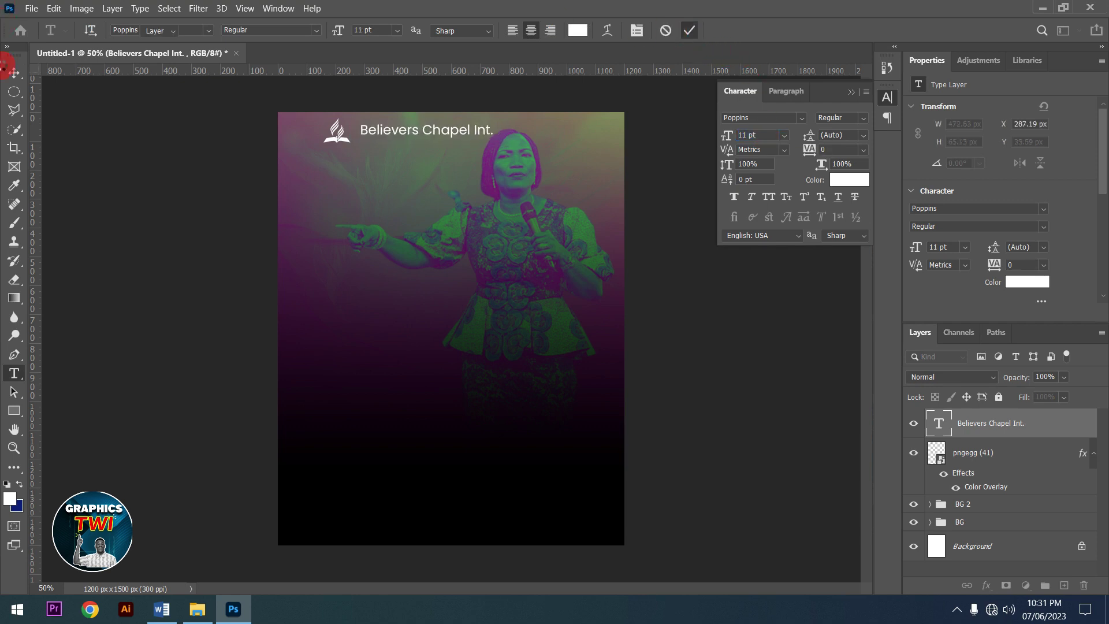
{"action": "left_click", "coordinate": [15, 72]}
{"action": "key", "text": "Left"}
{"action": "key", "text": "Left"}
{"action": "key", "text": "Left"}
{"action": "key", "text": "Left"}
{"action": "key", "text": "Left"}
{"action": "key", "text": "Left"}
{"action": "key", "text": "Left"}
{"action": "key", "text": "Left"}
{"action": "key", "text": "Left"}
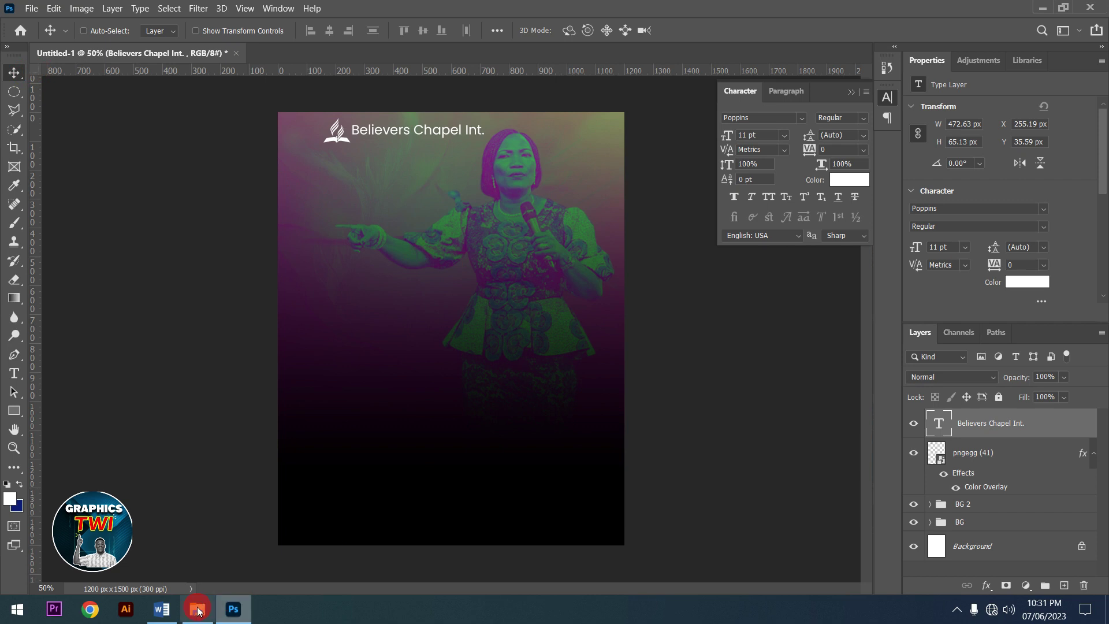
Copy the word 'Presents' from the Word notes and return to the flyer
{"action": "left_click", "coordinate": [162, 610]}
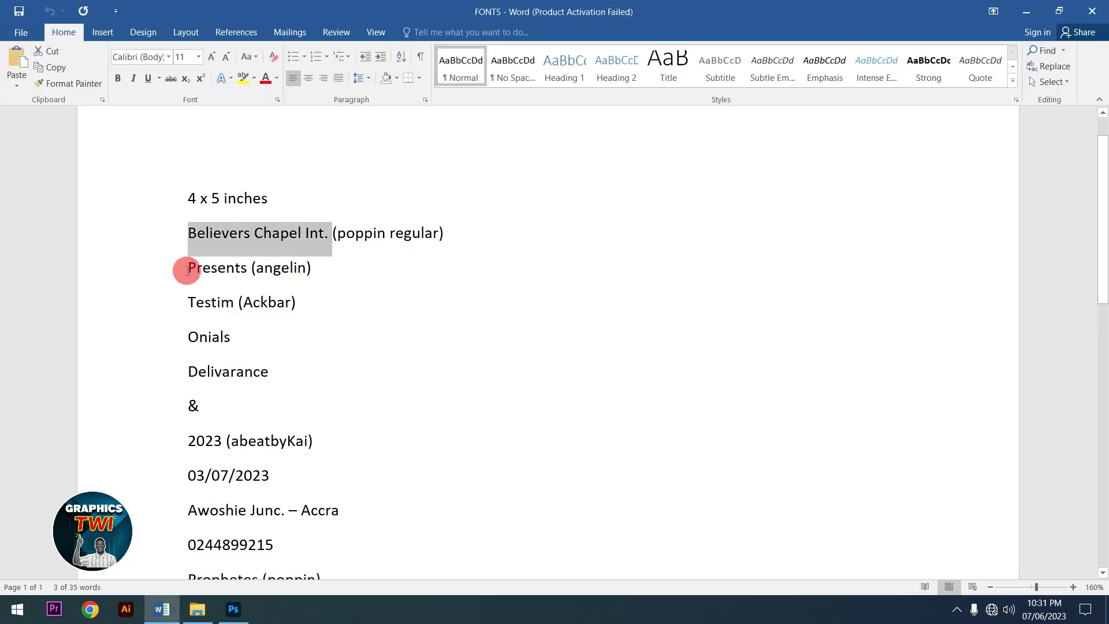
{"action": "left_click_drag", "start_coordinate": [188, 270], "coordinate": [244, 272]}
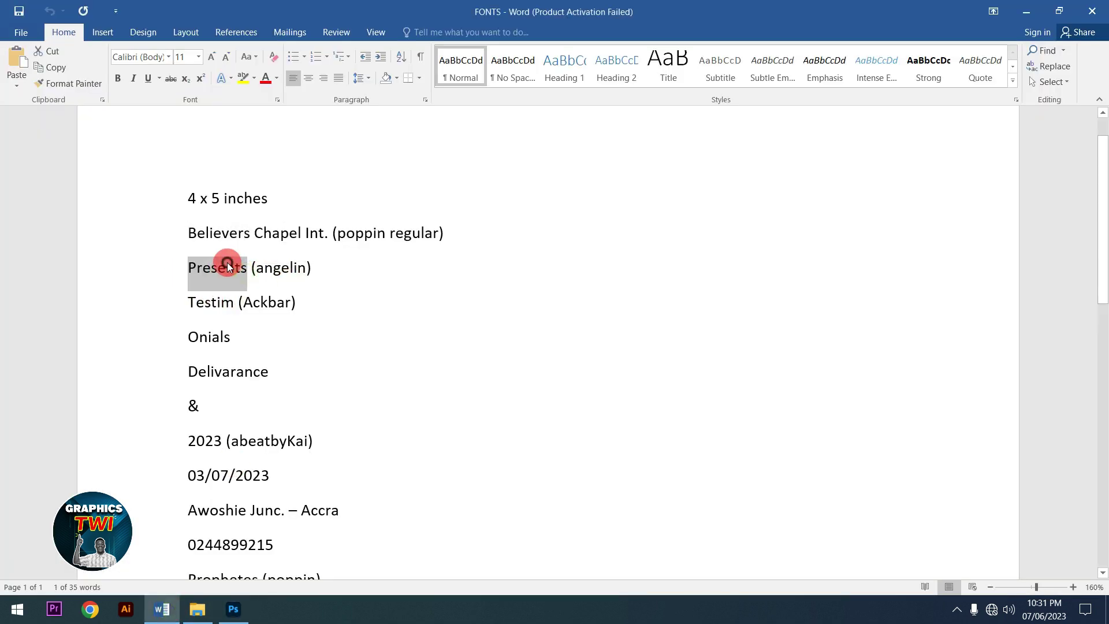
{"action": "right_click", "coordinate": [228, 264]}
{"action": "left_click", "coordinate": [276, 291]}
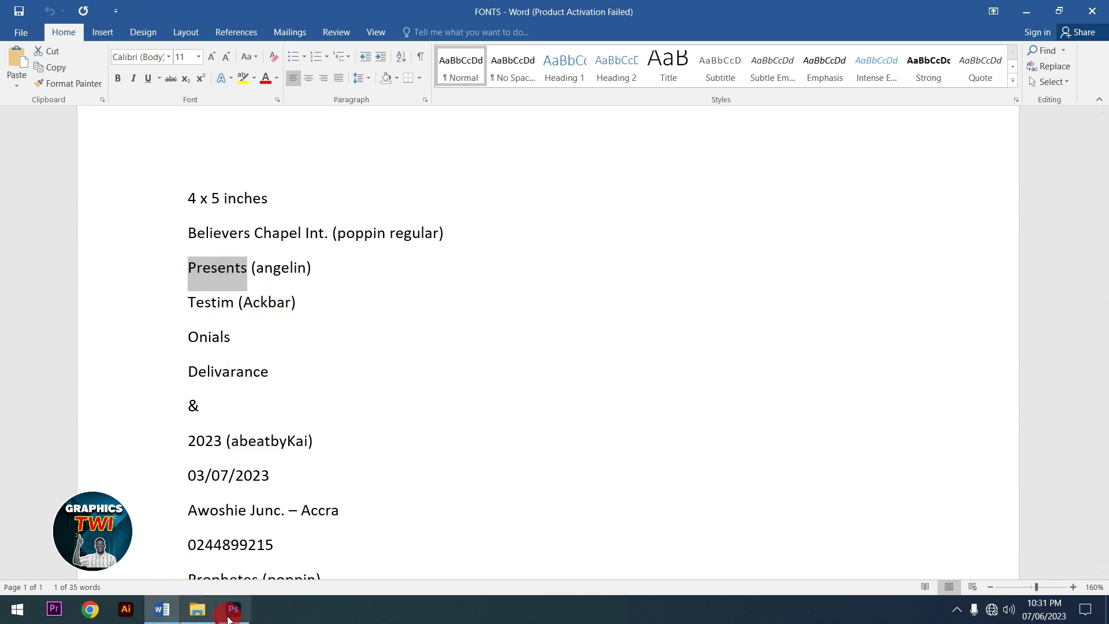
{"action": "left_click", "coordinate": [233, 610]}
Paste 'Presents' as a new text layer and set its font to Angelin
{"action": "left_click", "coordinate": [13, 375]}
{"action": "left_click", "coordinate": [320, 325]}
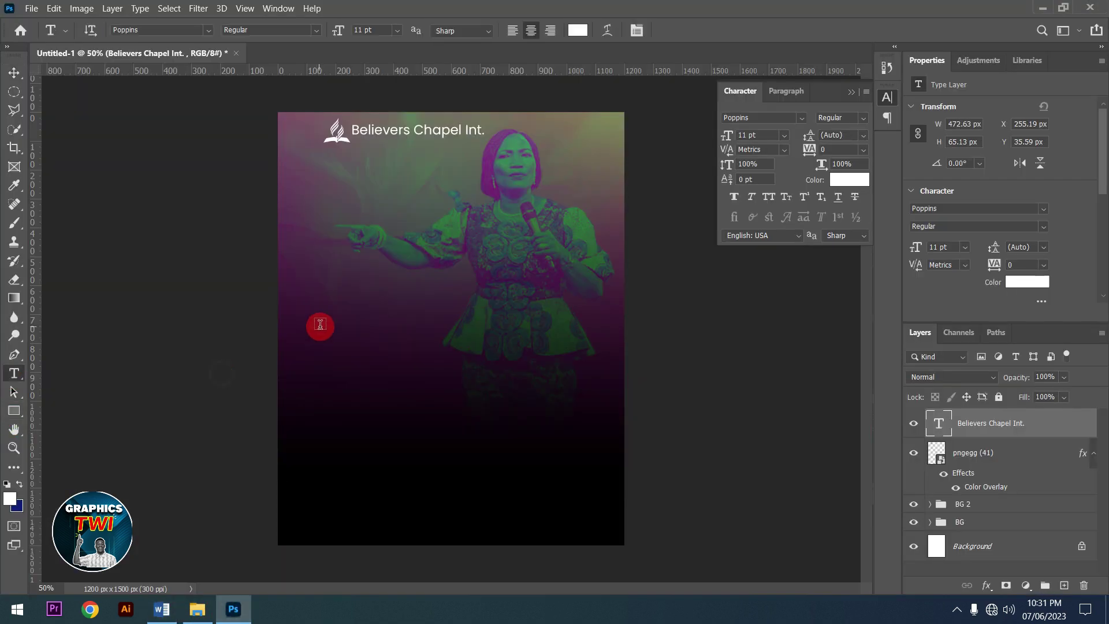
{"action": "key", "text": "ctrl+v"}
{"action": "left_click", "coordinate": [772, 121]}
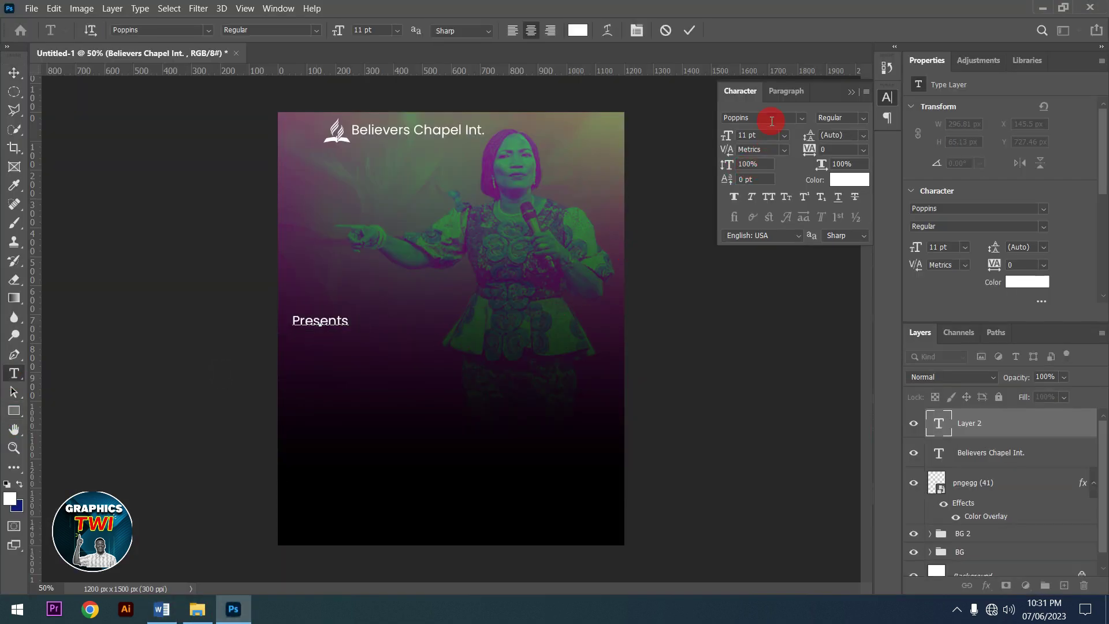
{"action": "type", "text": "ANGELI"}
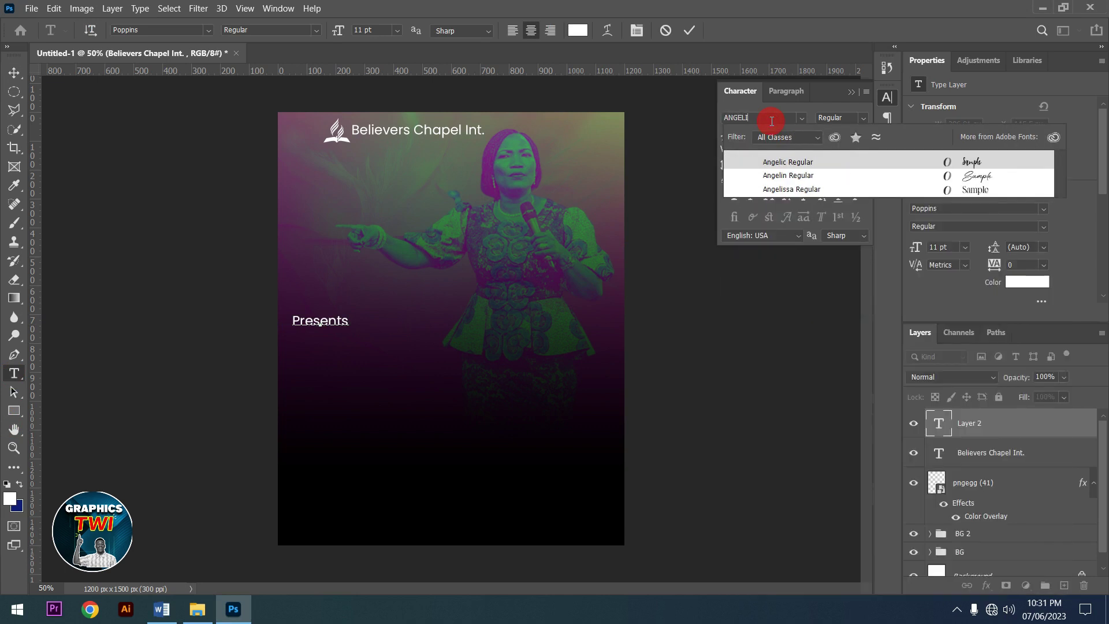
{"action": "type", "text": "N"}
{"action": "left_click", "coordinate": [827, 164]}
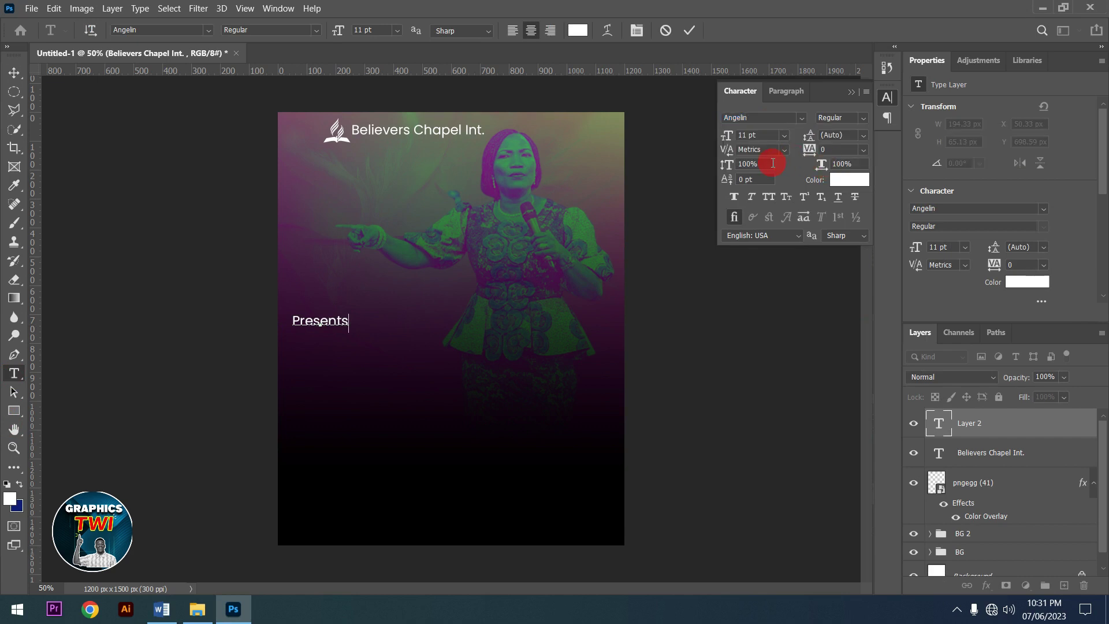
Apply Angelin to the word Presents and place it just below the church name
{"action": "double_click", "coordinate": [941, 425]}
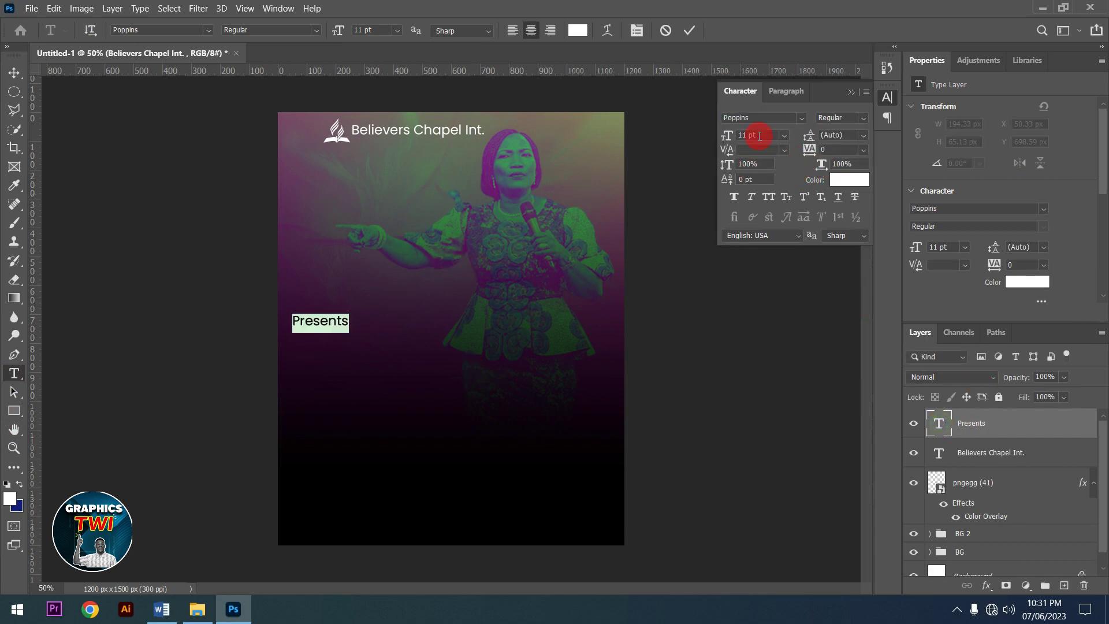
{"action": "left_click", "coordinate": [763, 119]}
{"action": "type", "text": "ANG"}
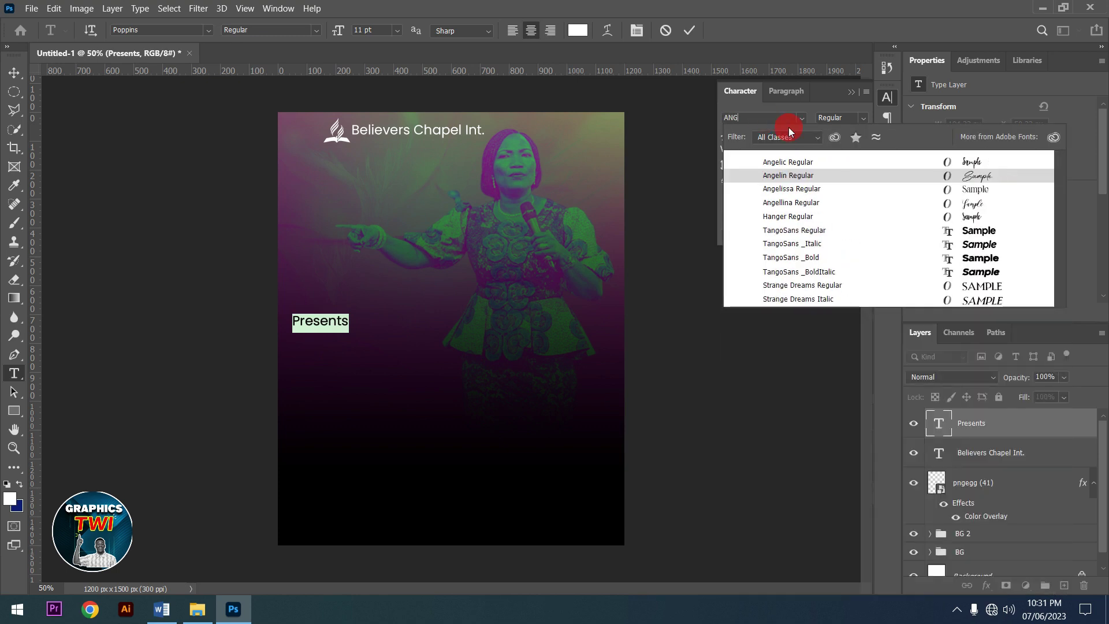
{"action": "type", "text": "ELI"}
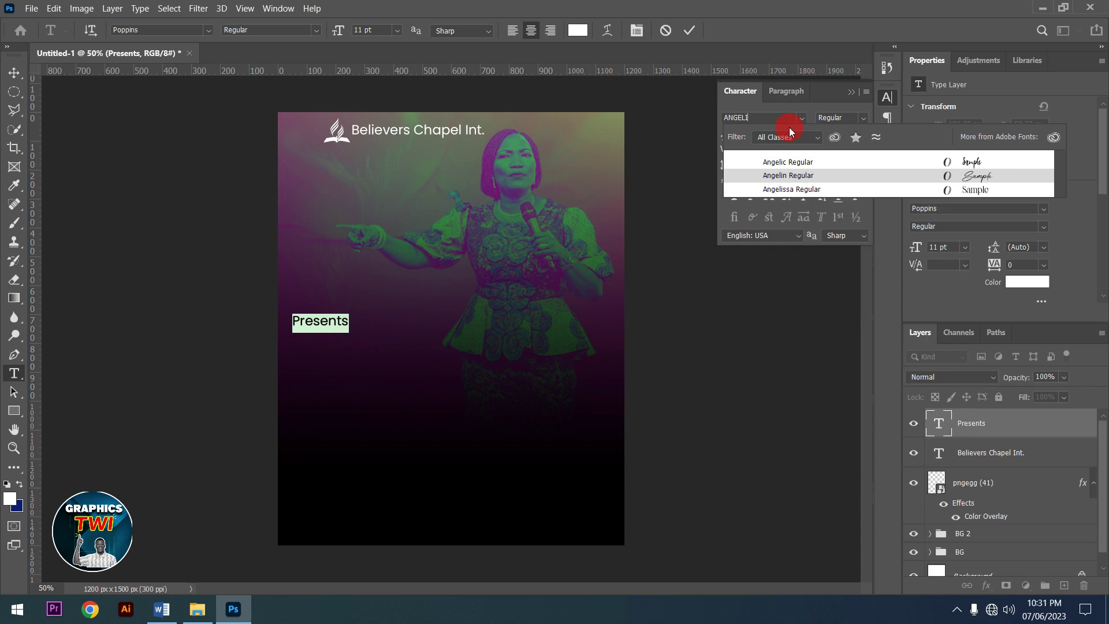
{"action": "type", "text": "N"}
{"action": "left_click", "coordinate": [812, 161]}
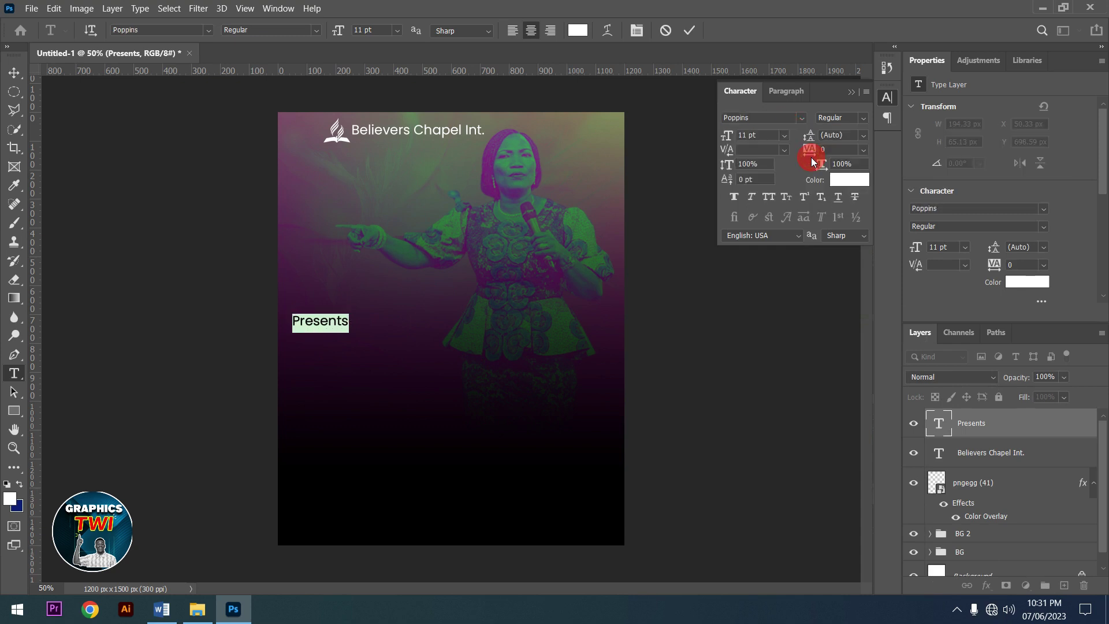
{"action": "left_click", "coordinate": [693, 31]}
{"action": "left_click", "coordinate": [14, 72]}
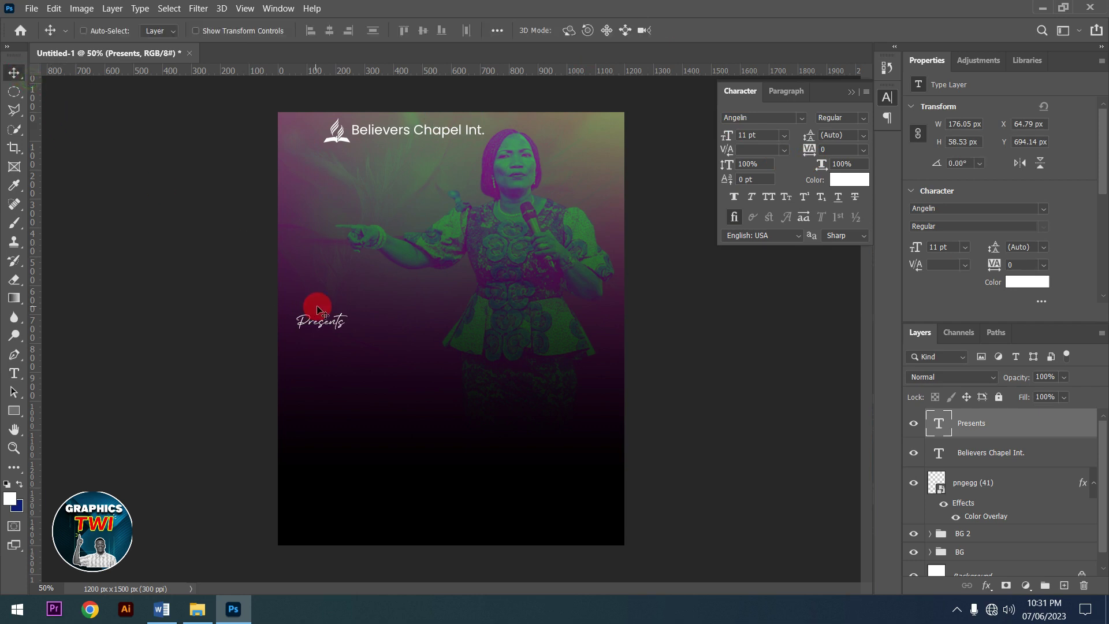
{"action": "left_click_drag", "start_coordinate": [322, 325], "coordinate": [418, 154]}
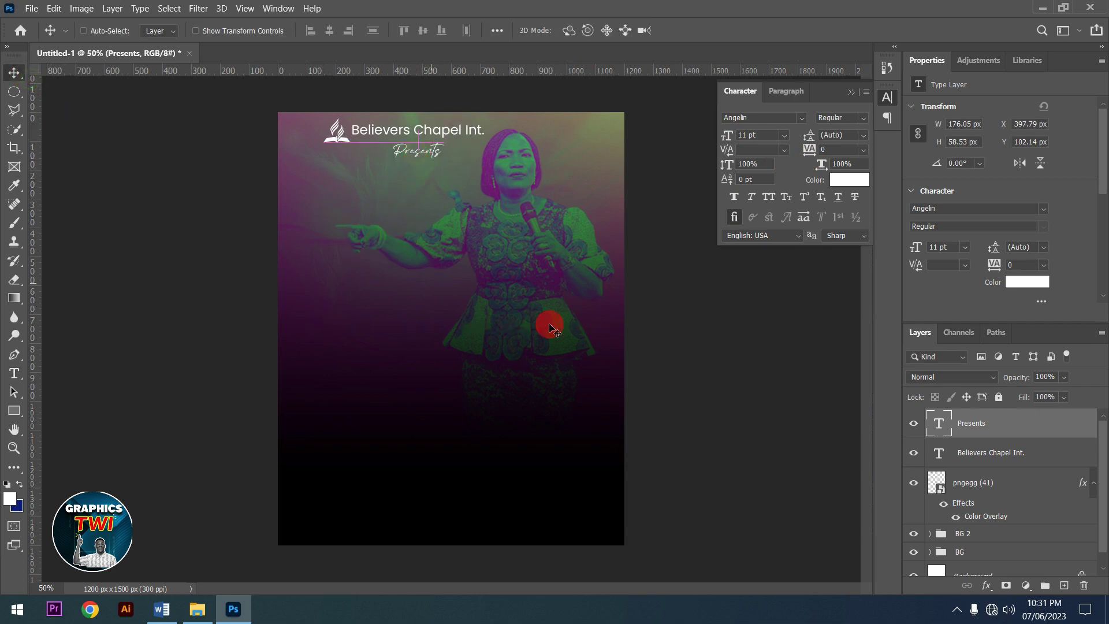
{"action": "left_click", "coordinate": [846, 94]}
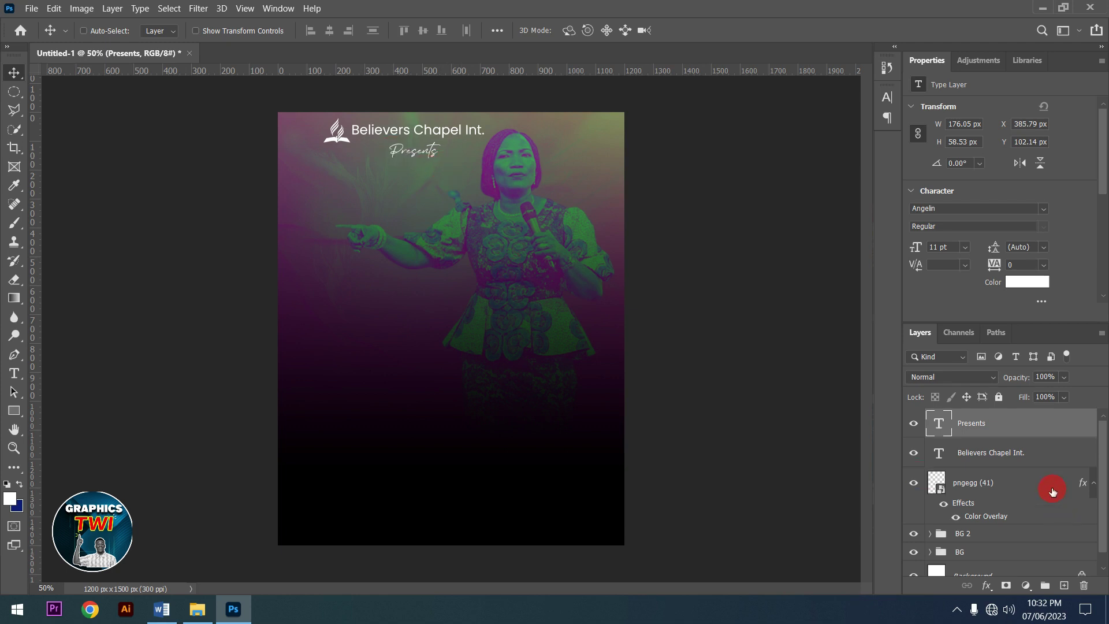
Group Presents, Believers Chapel Int. and the church logo layer as LOGO
{"action": "left_click", "coordinate": [1005, 458], "text": "ctrl"}
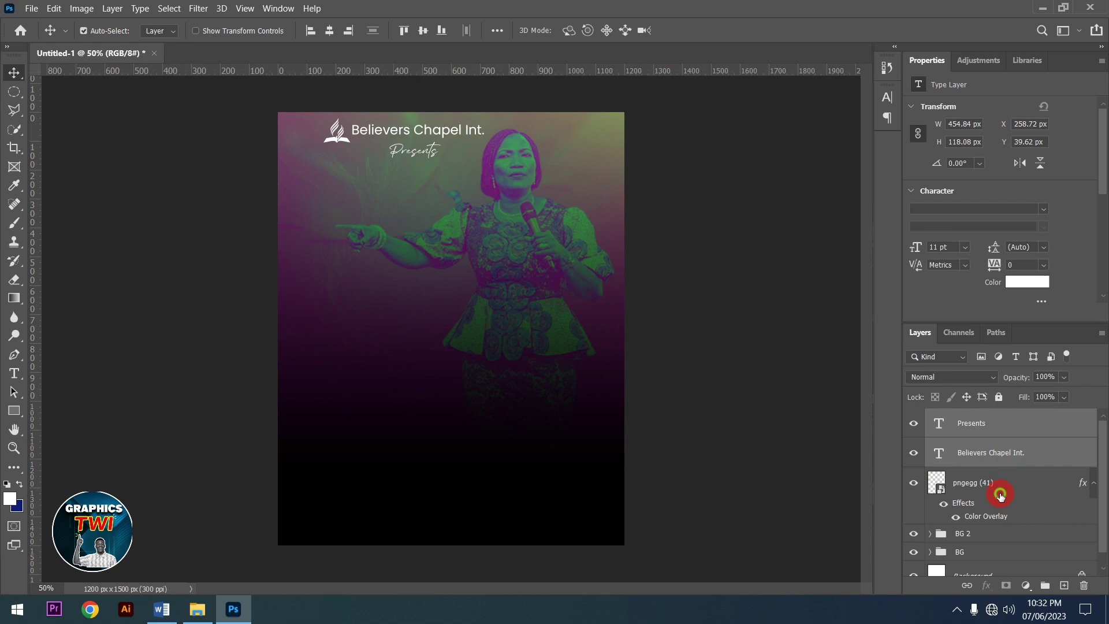
{"action": "left_click", "coordinate": [1001, 494], "text": "ctrl"}
{"action": "key", "text": "ctrl+g"}
{"action": "type", "text": "LOGO"}
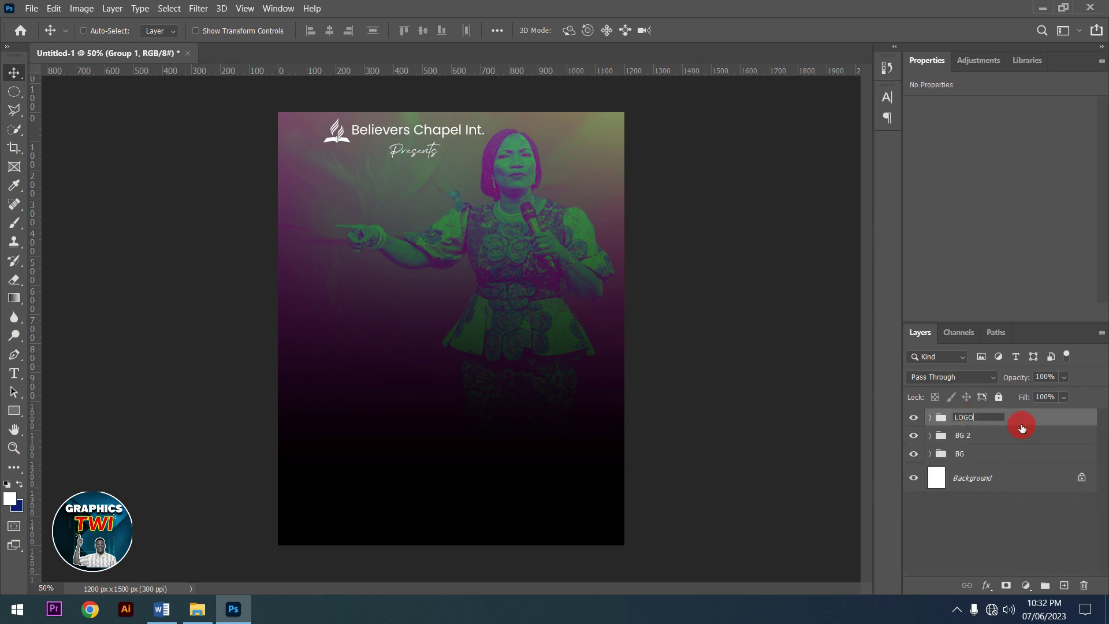
{"action": "key", "text": "Return"}
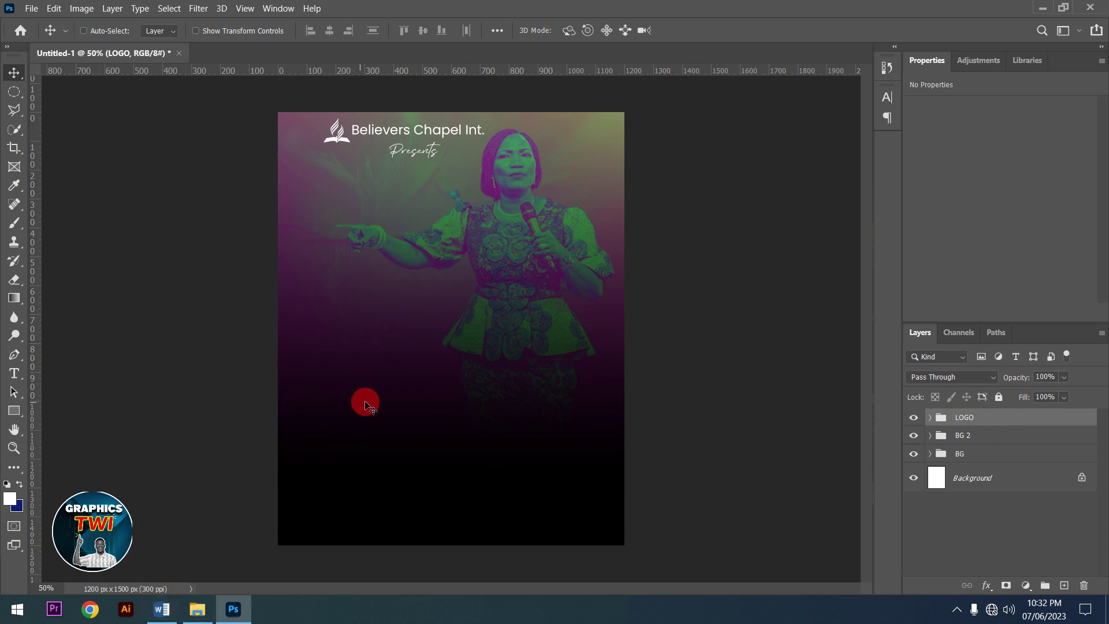
Copy 'Testim' from the 'Testim (Ackbar)' line in the Word FONTS notes
{"action": "left_click", "coordinate": [162, 609]}
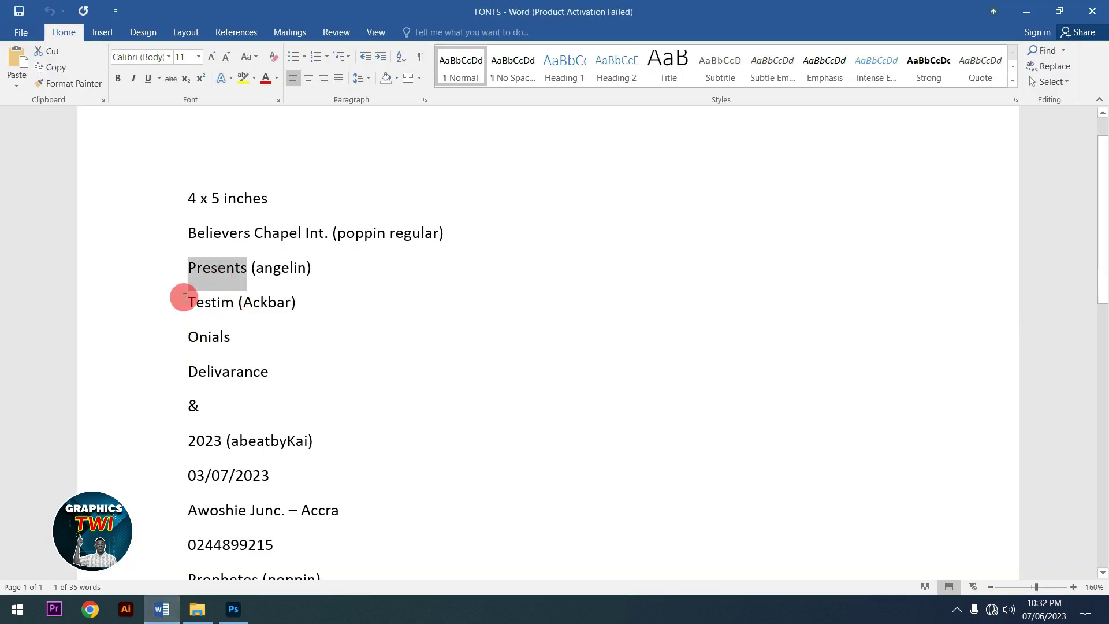
{"action": "left_click_drag", "start_coordinate": [191, 301], "coordinate": [227, 303]}
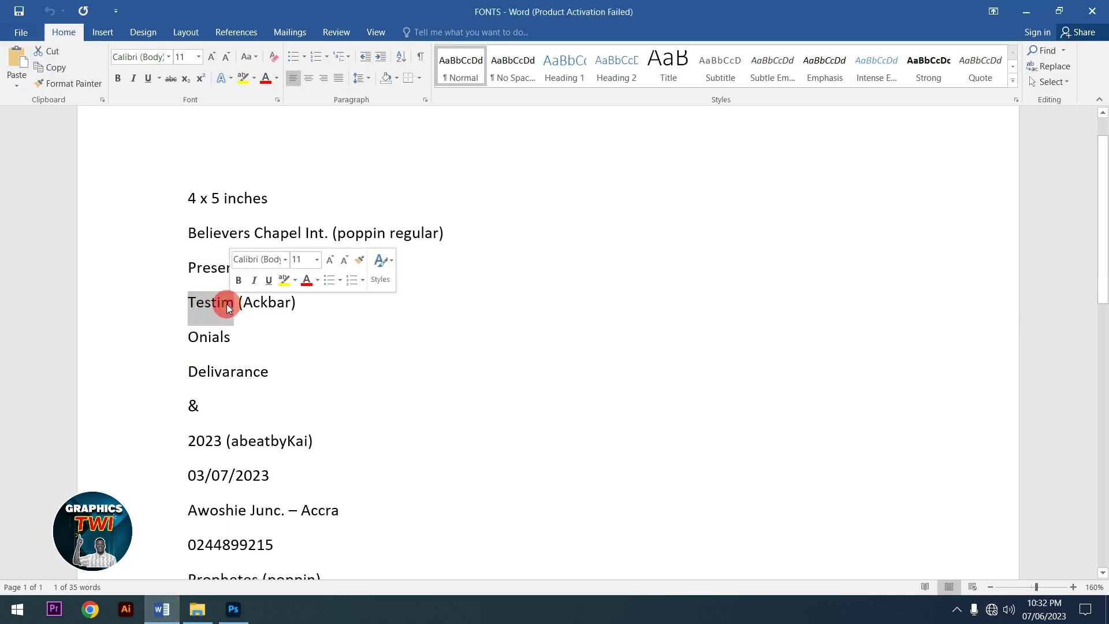
{"action": "right_click", "coordinate": [227, 304]}
{"action": "left_click", "coordinate": [263, 332]}
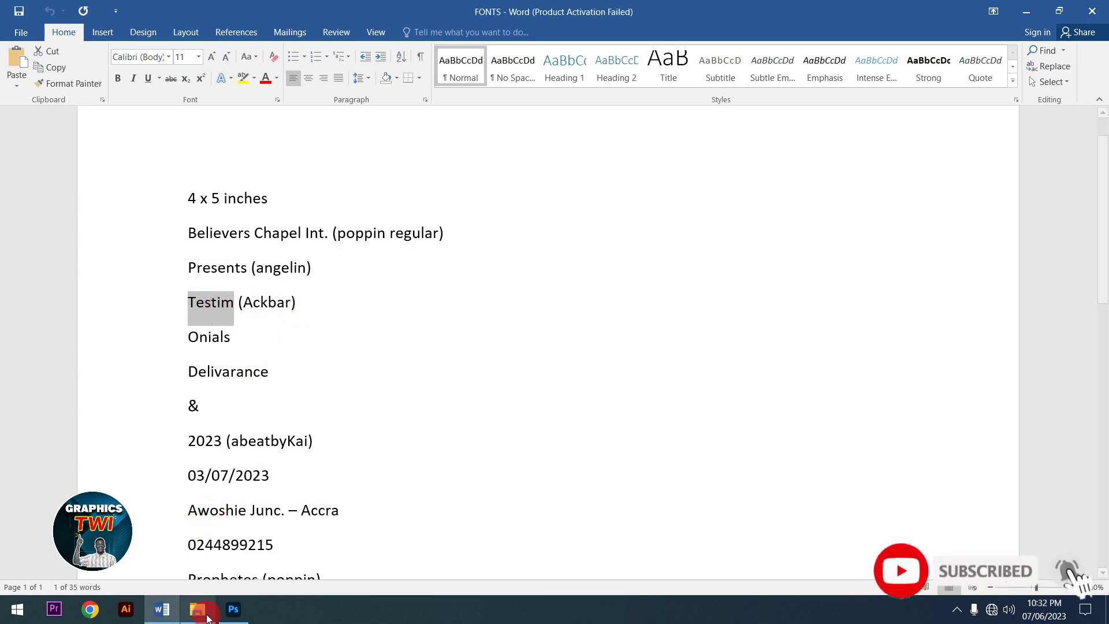
{"action": "left_click", "coordinate": [233, 609]}
Create a new Testim text layer on the flyer in the Ackbar font
{"action": "mouse_move", "coordinate": [197, 608]}
{"action": "left_click", "coordinate": [12, 374]}
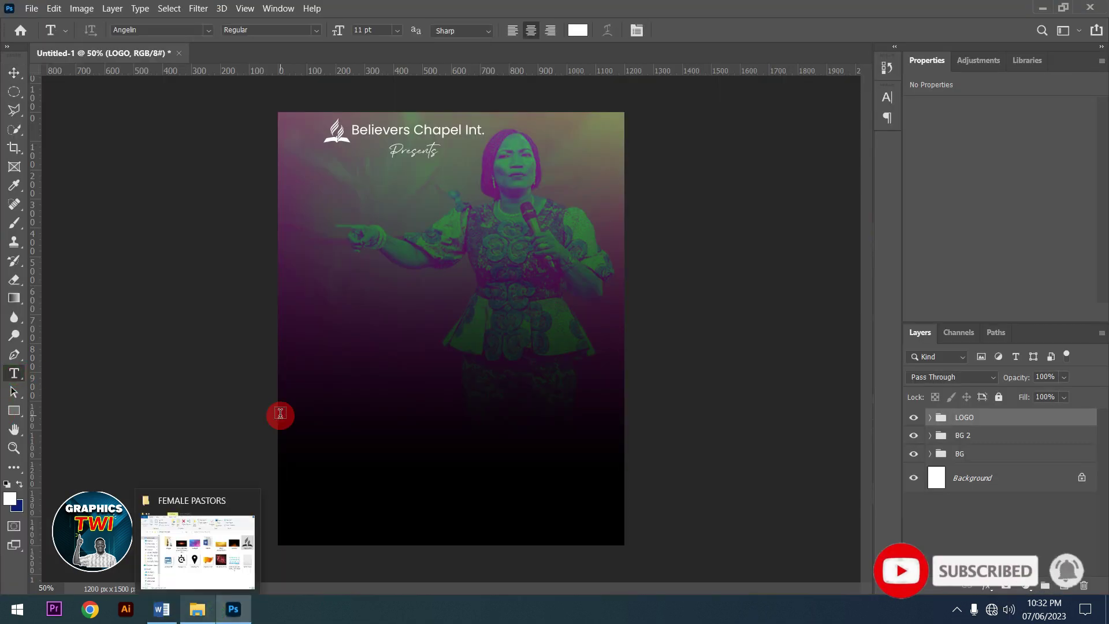
{"action": "left_click", "coordinate": [318, 368]}
{"action": "left_click", "coordinate": [576, 370]}
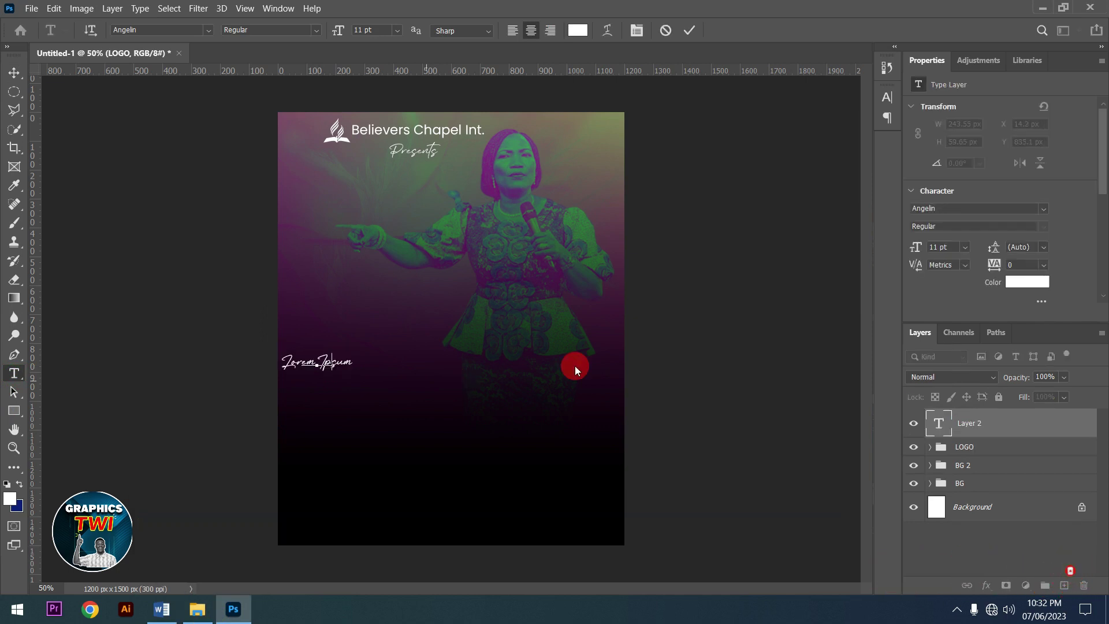
{"action": "key", "text": "ctrl+a"}
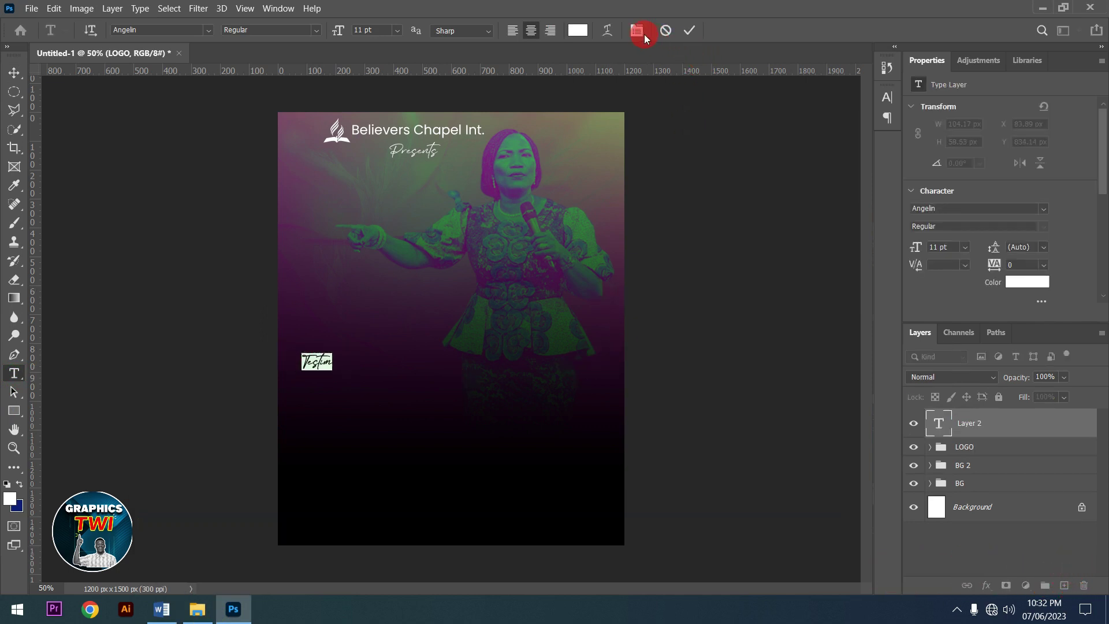
{"action": "left_click", "coordinate": [639, 32]}
{"action": "type", "text": "ACKBAR"}
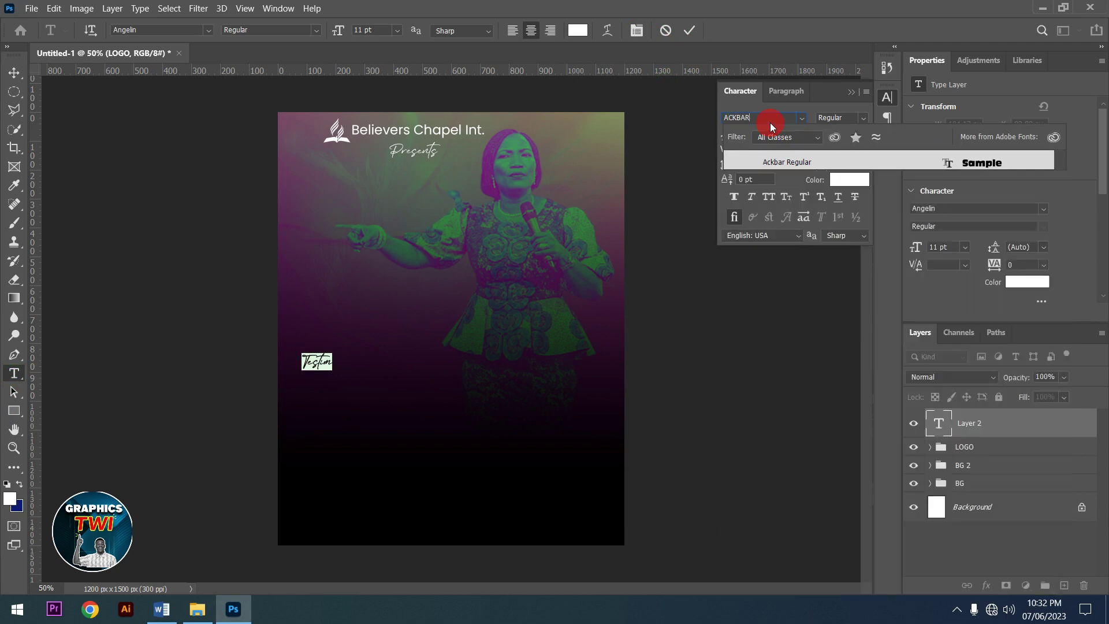
{"action": "left_click", "coordinate": [792, 163]}
{"action": "left_click", "coordinate": [684, 30]}
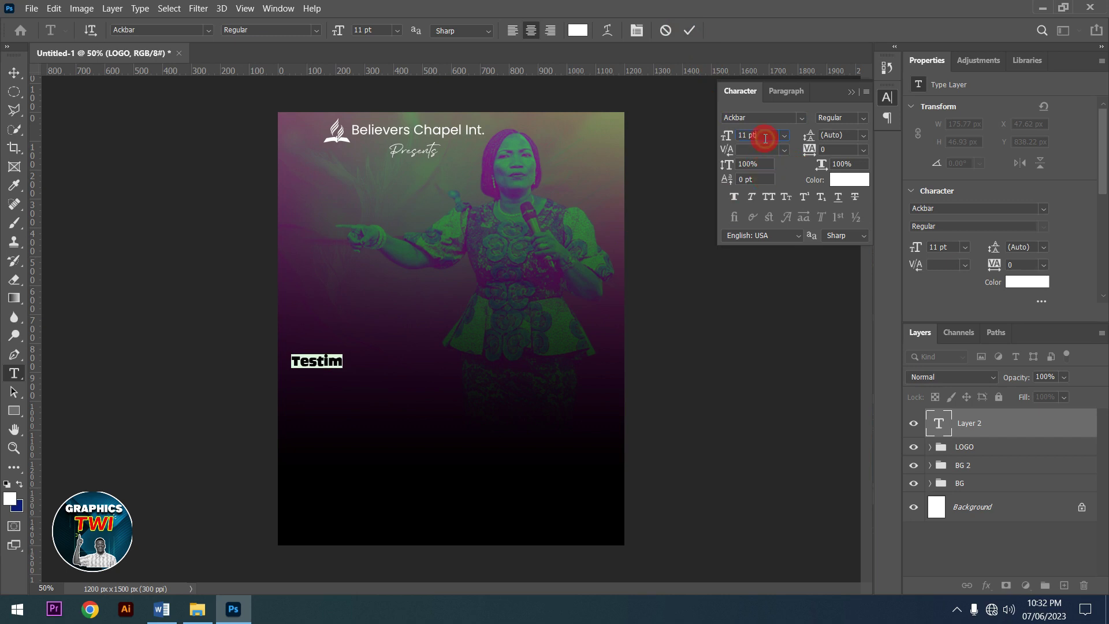
Enlarge Testim to 57 pt and move it into the middle of the page
{"action": "scroll", "coordinate": [765, 137], "scroll_direction": "up", "scroll_amount": 4}
{"action": "scroll", "coordinate": [766, 138], "scroll_direction": "up", "scroll_amount": 6}
{"action": "scroll", "coordinate": [765, 138], "scroll_direction": "up", "scroll_amount": 6}
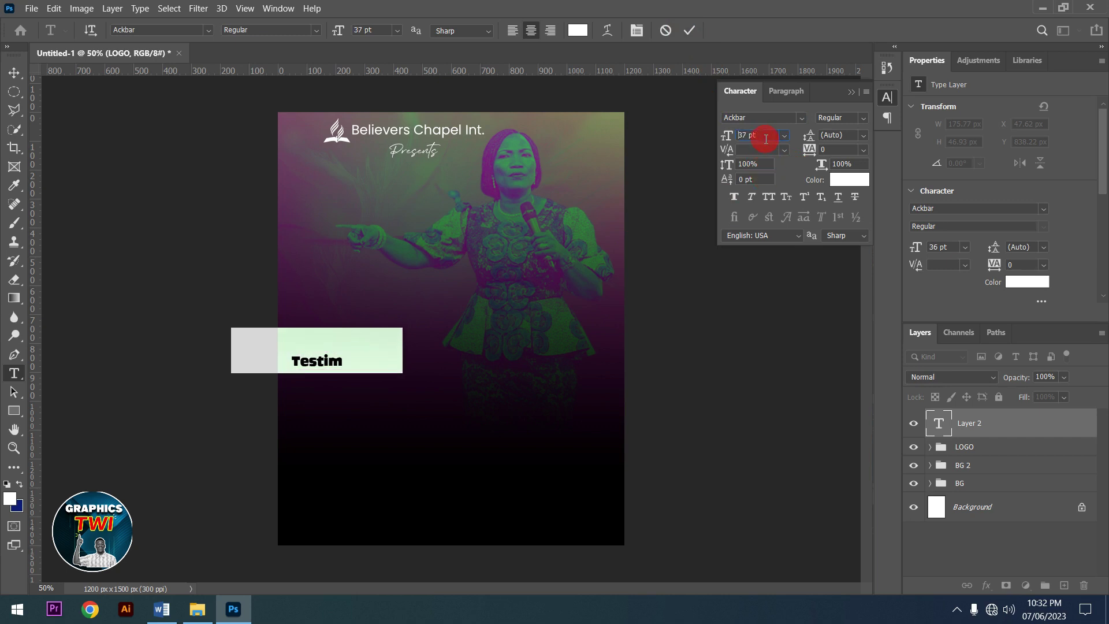
{"action": "scroll", "coordinate": [765, 137], "scroll_direction": "up", "scroll_amount": 7}
{"action": "scroll", "coordinate": [766, 137], "scroll_direction": "up", "scroll_amount": 5}
{"action": "scroll", "coordinate": [766, 137], "scroll_direction": "up", "scroll_amount": 7}
{"action": "scroll", "coordinate": [766, 137], "scroll_direction": "up", "scroll_amount": 6}
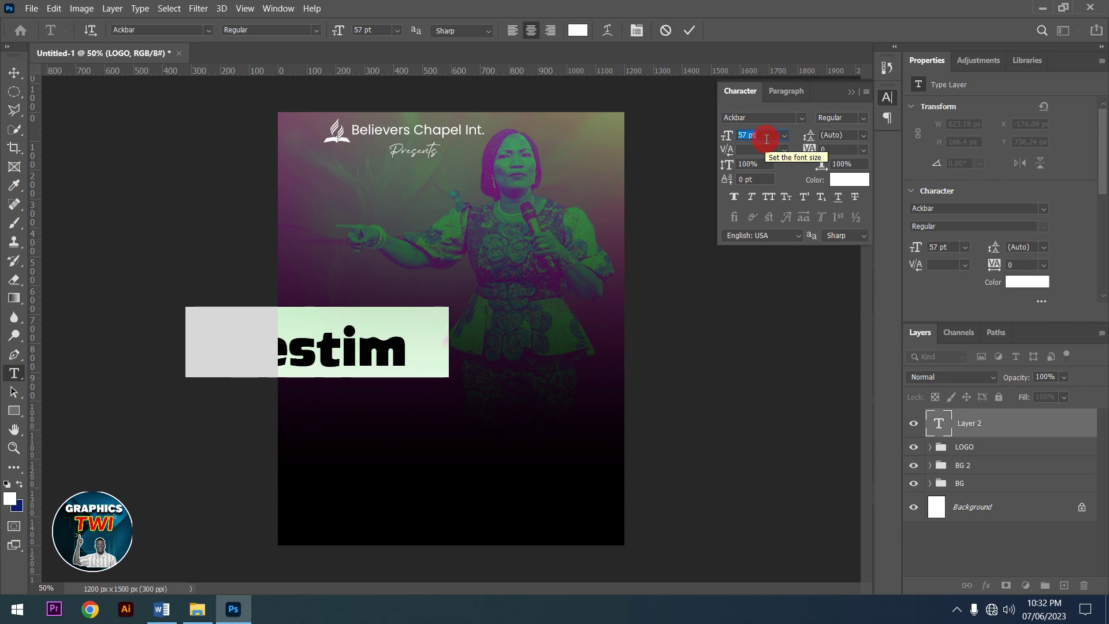
{"action": "left_click", "coordinate": [686, 30]}
{"action": "left_click", "coordinate": [14, 72]}
{"action": "left_click_drag", "start_coordinate": [511, 355], "coordinate": [519, 350]}
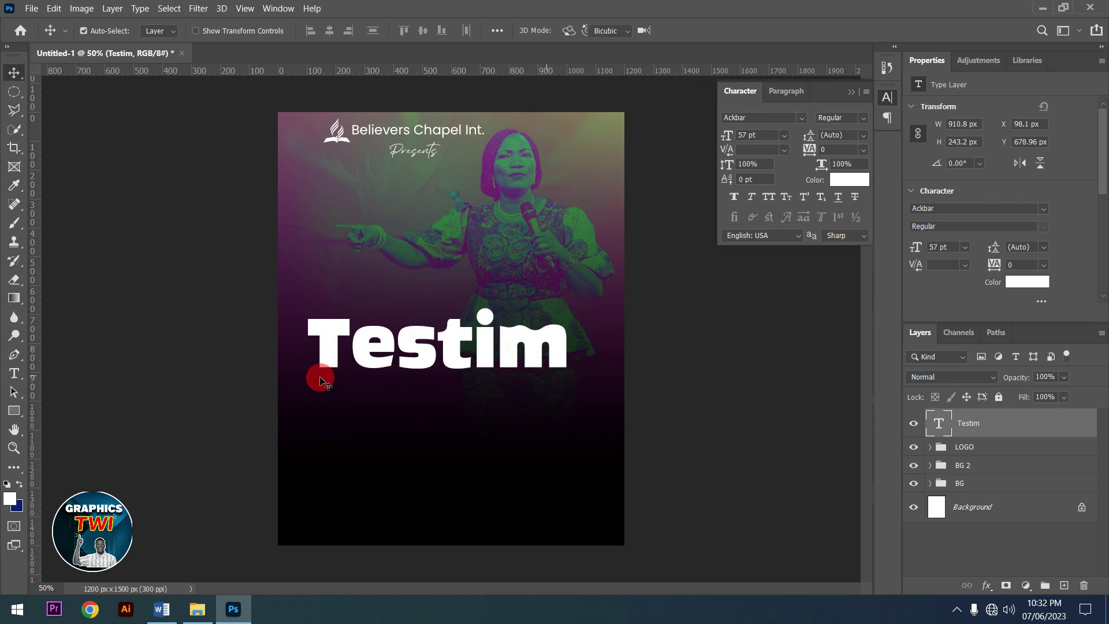
Free Transform the Testim title up to 110%
{"action": "key", "text": "ctrl+t"}
{"action": "left_click_drag", "start_coordinate": [284, 384], "coordinate": [274, 387]}
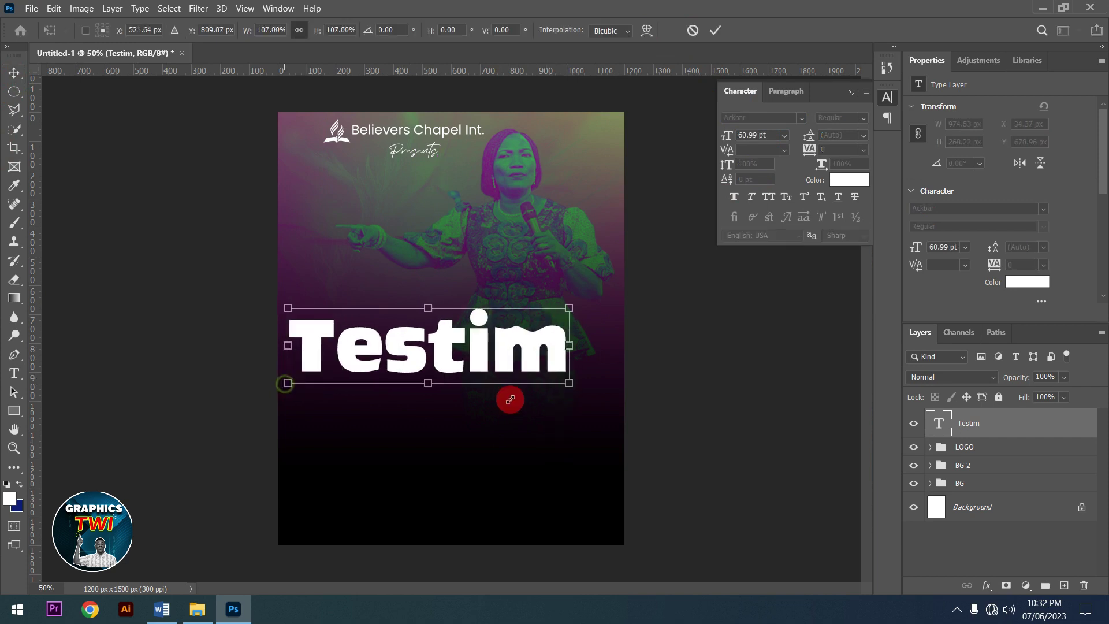
{"action": "left_click_drag", "start_coordinate": [573, 388], "coordinate": [578, 387]}
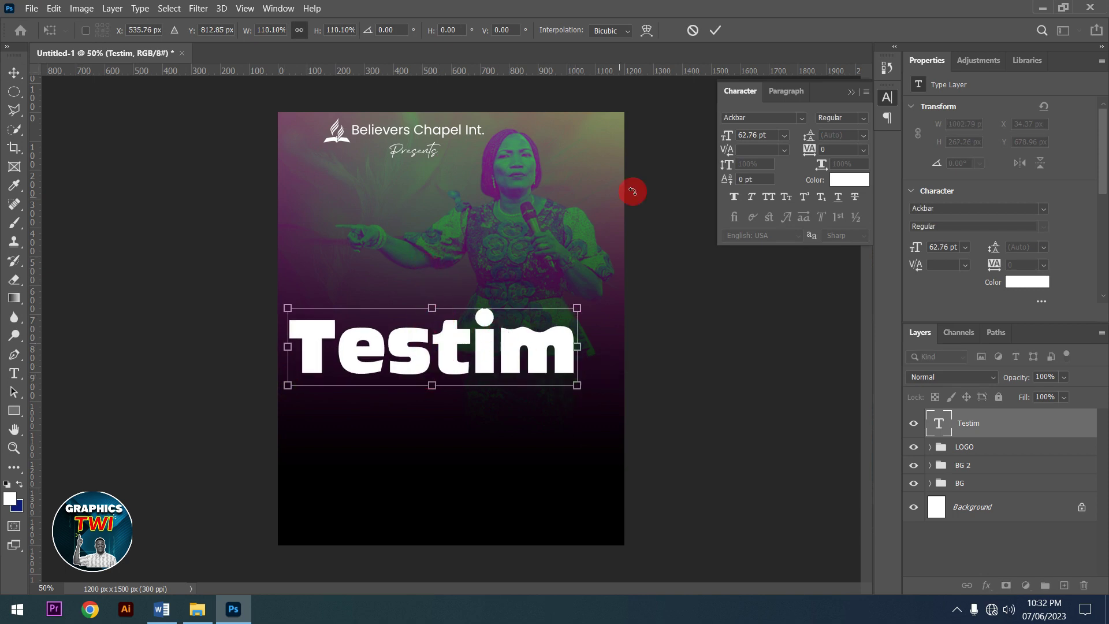
{"action": "left_click", "coordinate": [717, 31]}
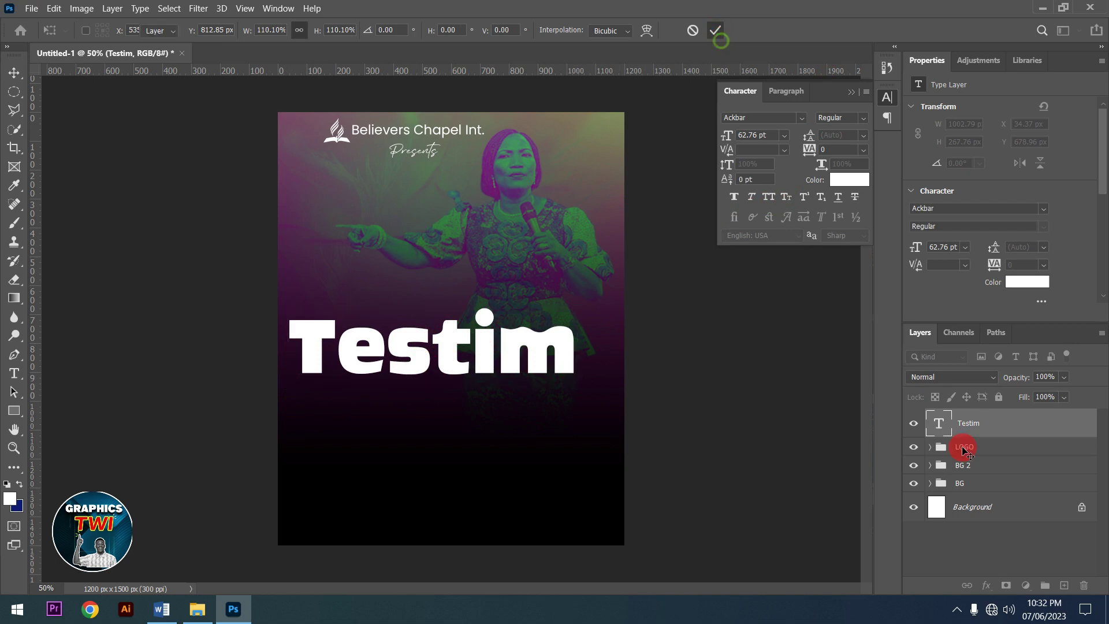
Stretch Testim to 127% vertical scale and nudge it slightly up and right
{"action": "double_click", "coordinate": [936, 421]}
{"action": "left_click", "coordinate": [781, 163]}
{"action": "scroll", "coordinate": [781, 163], "scroll_direction": "up", "scroll_amount": 5}
{"action": "scroll", "coordinate": [781, 163], "scroll_direction": "up", "scroll_amount": 4}
{"action": "scroll", "coordinate": [781, 162], "scroll_direction": "up", "scroll_amount": 4}
{"action": "scroll", "coordinate": [781, 163], "scroll_direction": "up", "scroll_amount": 5}
{"action": "scroll", "coordinate": [781, 164], "scroll_direction": "up", "scroll_amount": 3}
{"action": "scroll", "coordinate": [781, 165], "scroll_direction": "up", "scroll_amount": 5}
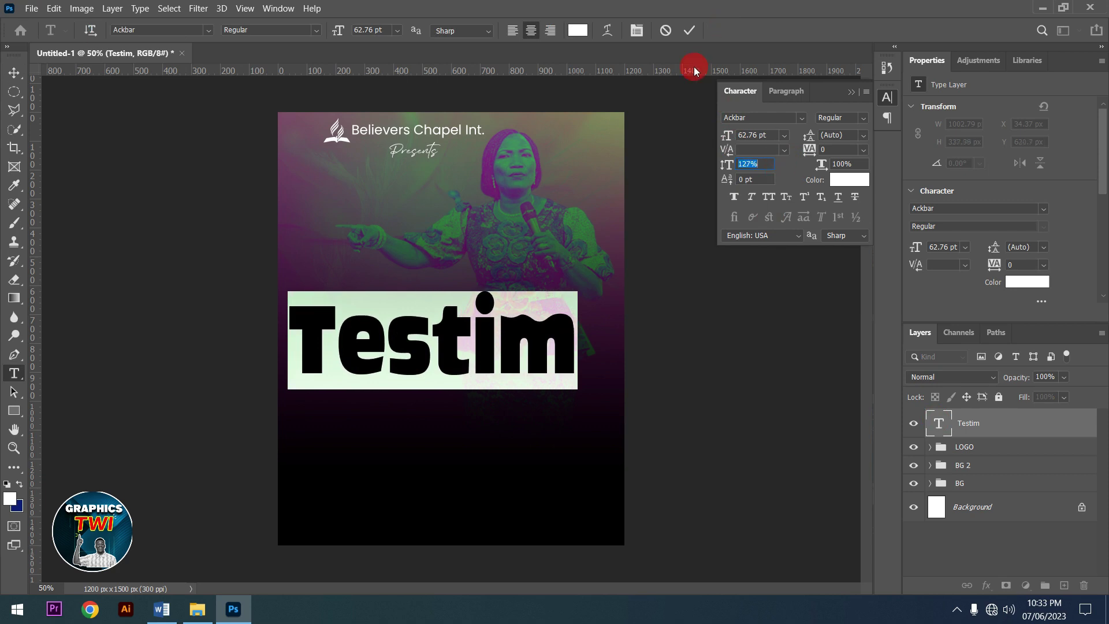
{"action": "left_click", "coordinate": [688, 31]}
{"action": "key", "text": "v"}
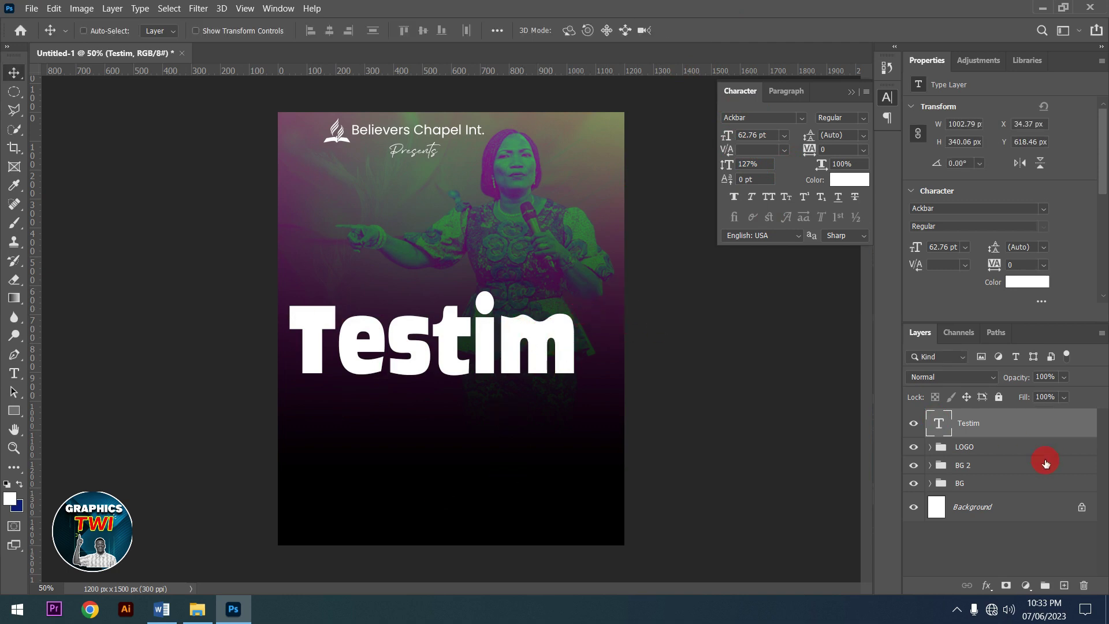
{"action": "left_click_drag", "start_coordinate": [555, 353], "coordinate": [557, 355]}
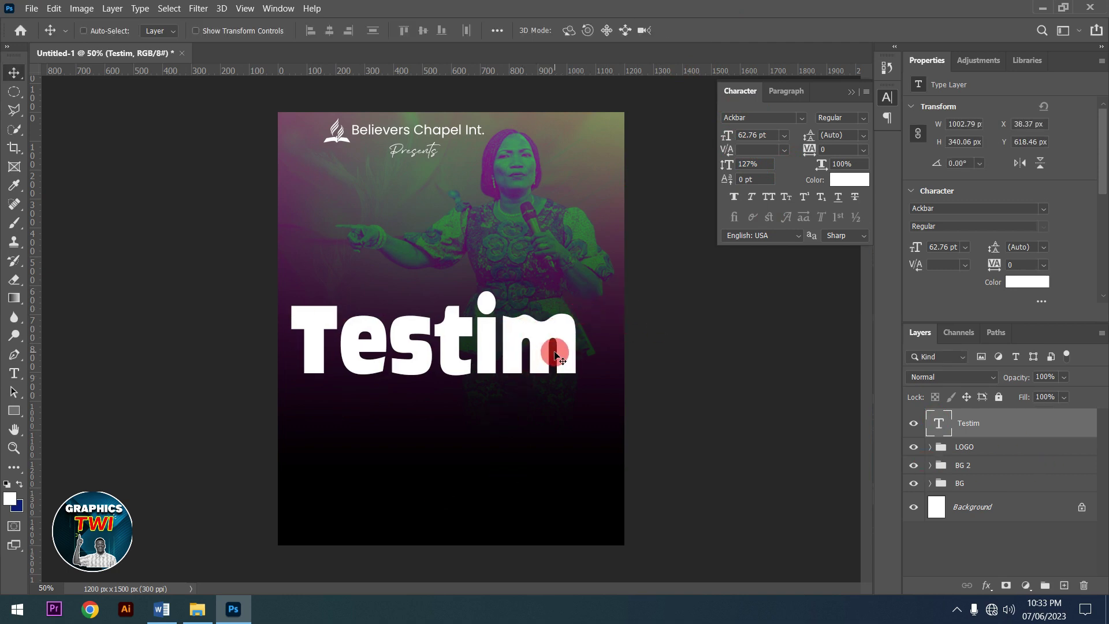
{"action": "left_click_drag", "start_coordinate": [558, 355], "coordinate": [559, 354]}
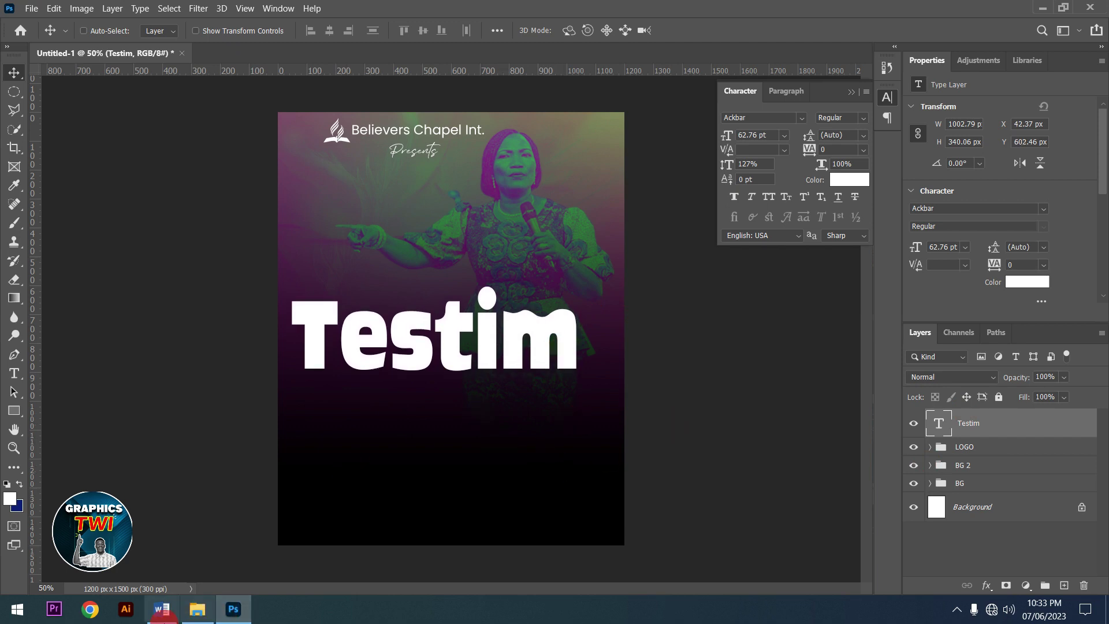
Copy the word 'Onials' from the Word notes
{"action": "left_click", "coordinate": [162, 609]}
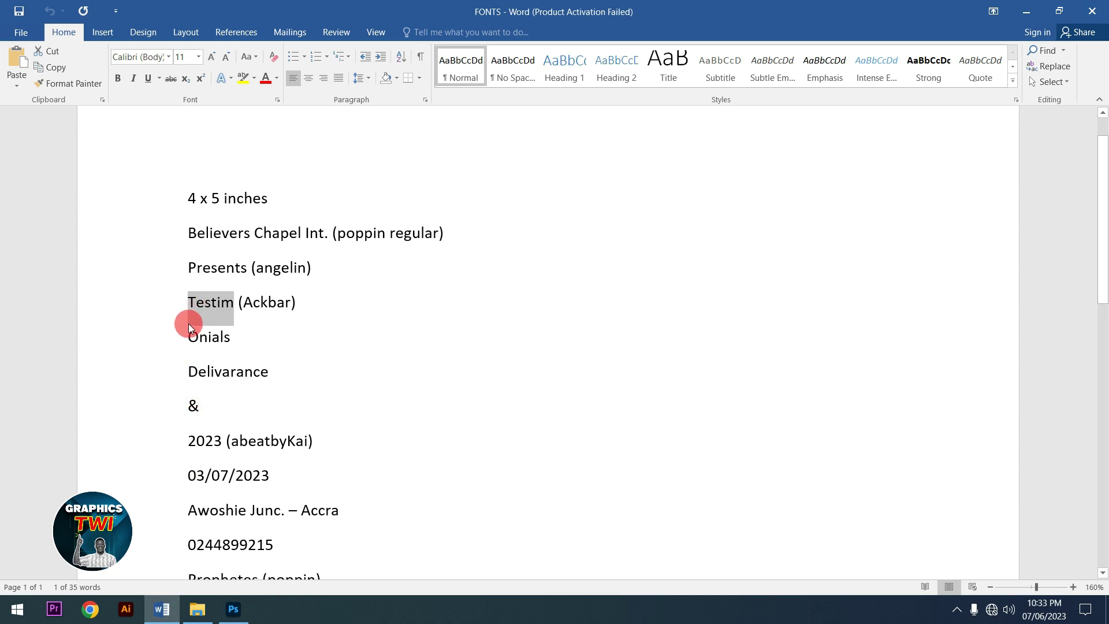
{"action": "left_click_drag", "start_coordinate": [187, 337], "coordinate": [237, 337]}
{"action": "right_click", "coordinate": [207, 339]}
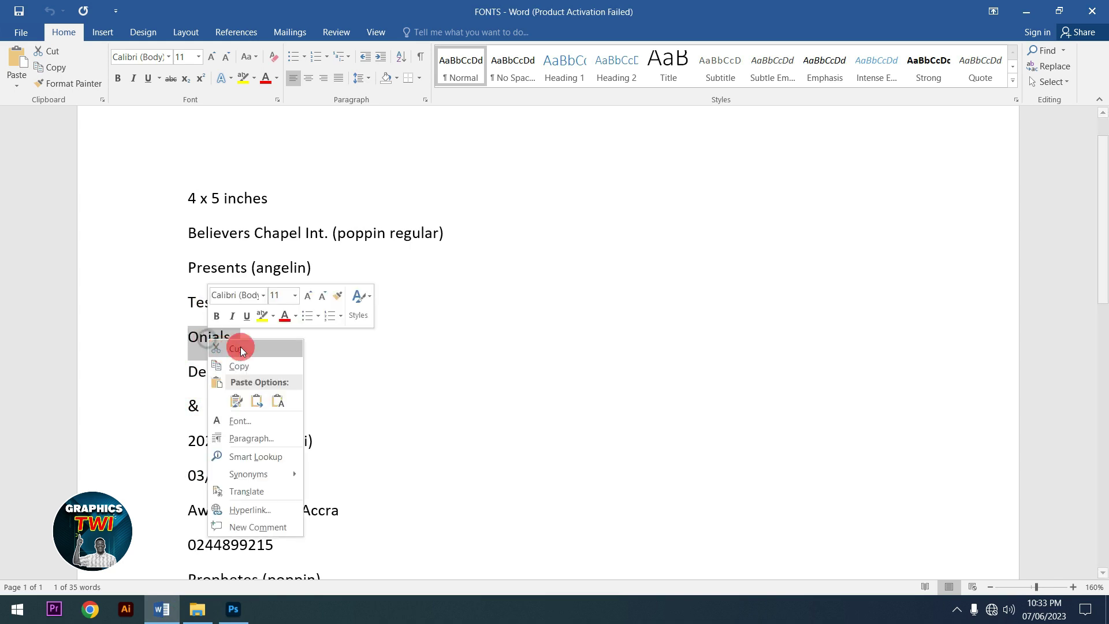
{"action": "left_click", "coordinate": [250, 367]}
Paste 'Onials' as a new text layer below Testim
{"action": "left_click", "coordinate": [1025, 12]}
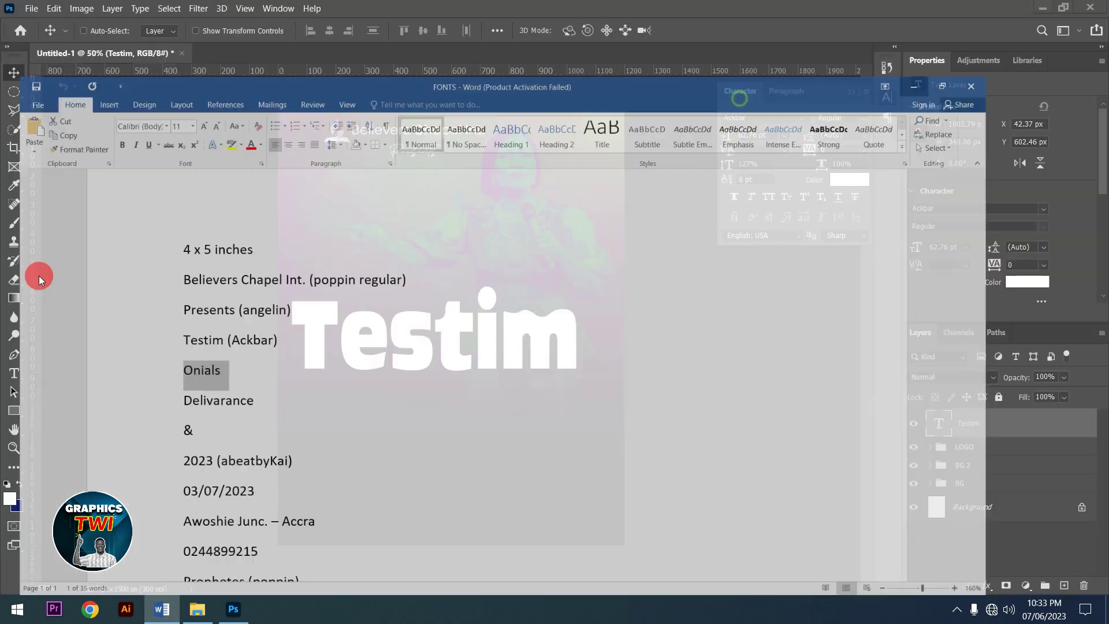
{"action": "left_click", "coordinate": [14, 374]}
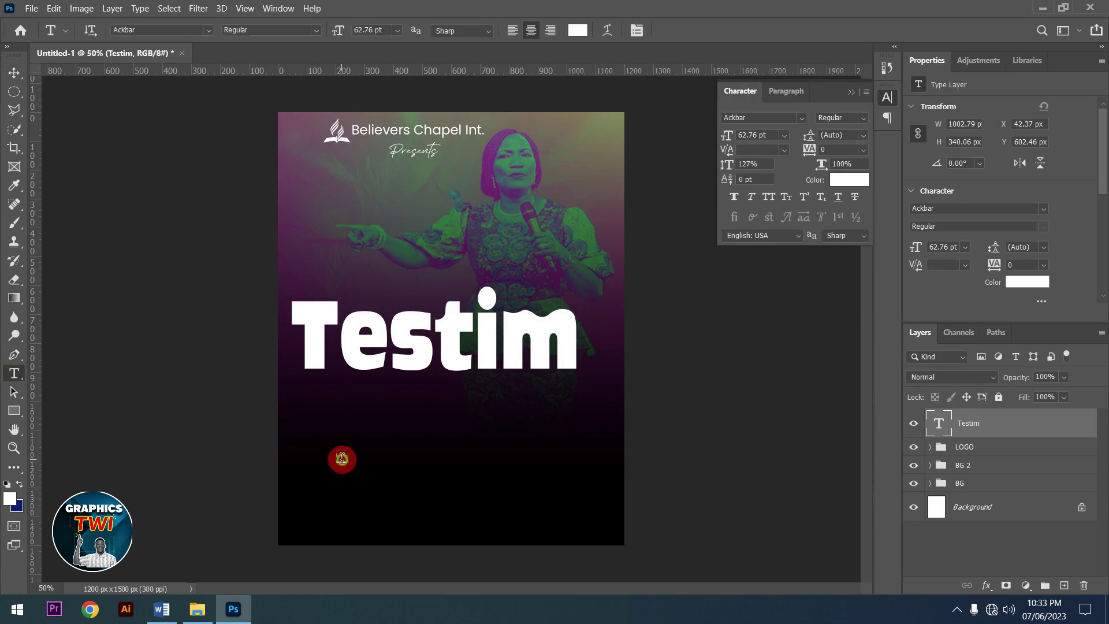
{"action": "left_click", "coordinate": [342, 459]}
{"action": "key", "text": "ctrl+v"}
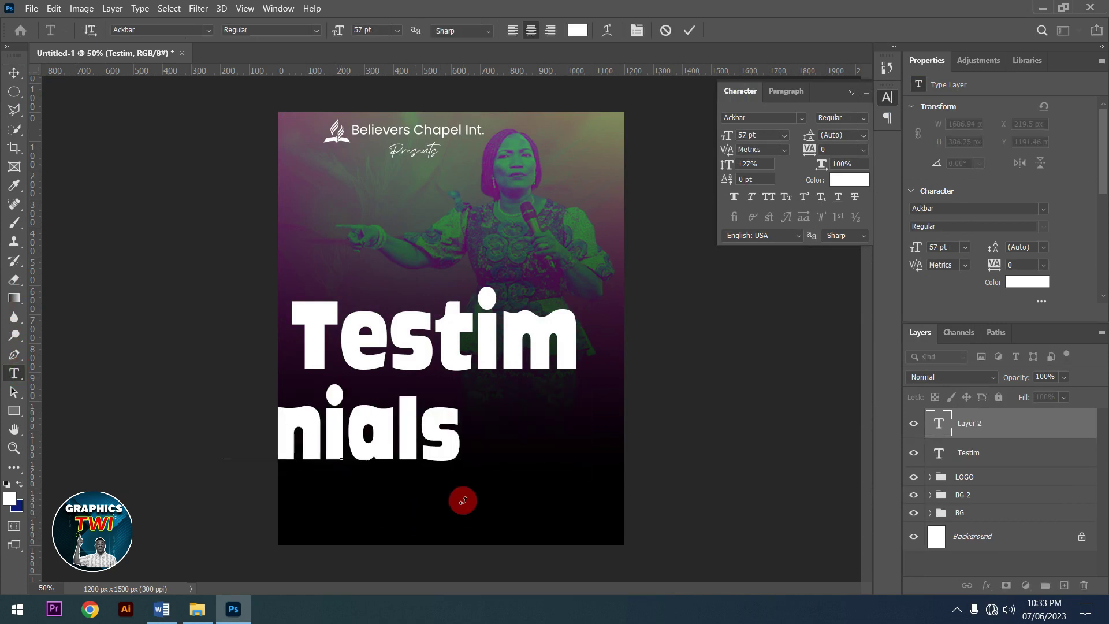
{"action": "key", "text": "ctrl+a"}
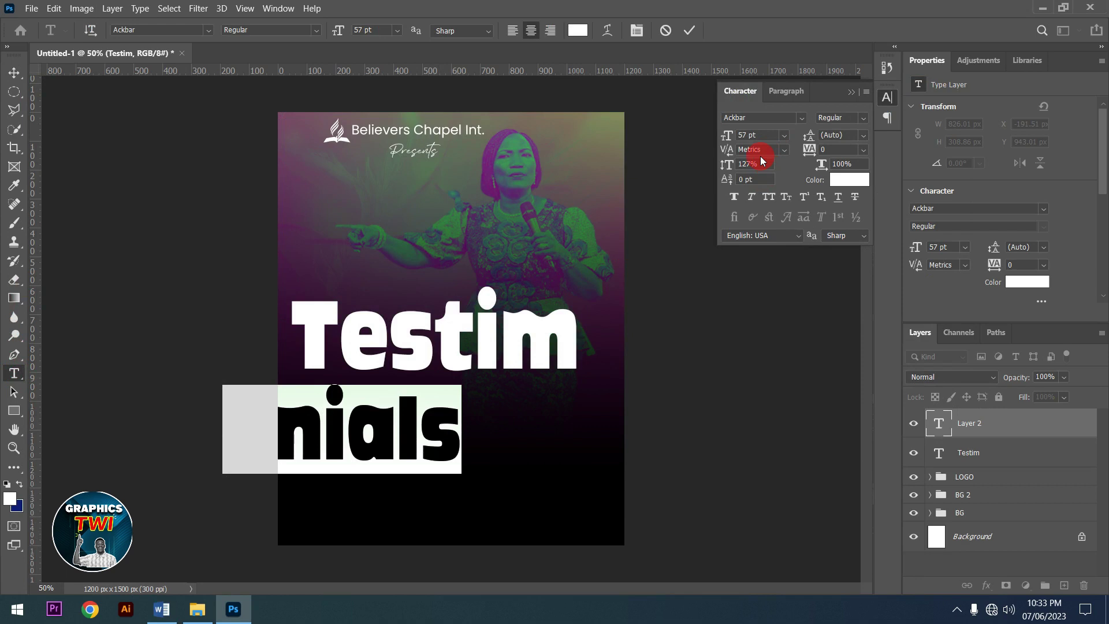
Change the Onials font size and move it up just under Testim
{"action": "scroll", "coordinate": [764, 136], "scroll_direction": "down", "scroll_amount": 2}
{"action": "scroll", "coordinate": [764, 136], "scroll_direction": "down", "scroll_amount": 4}
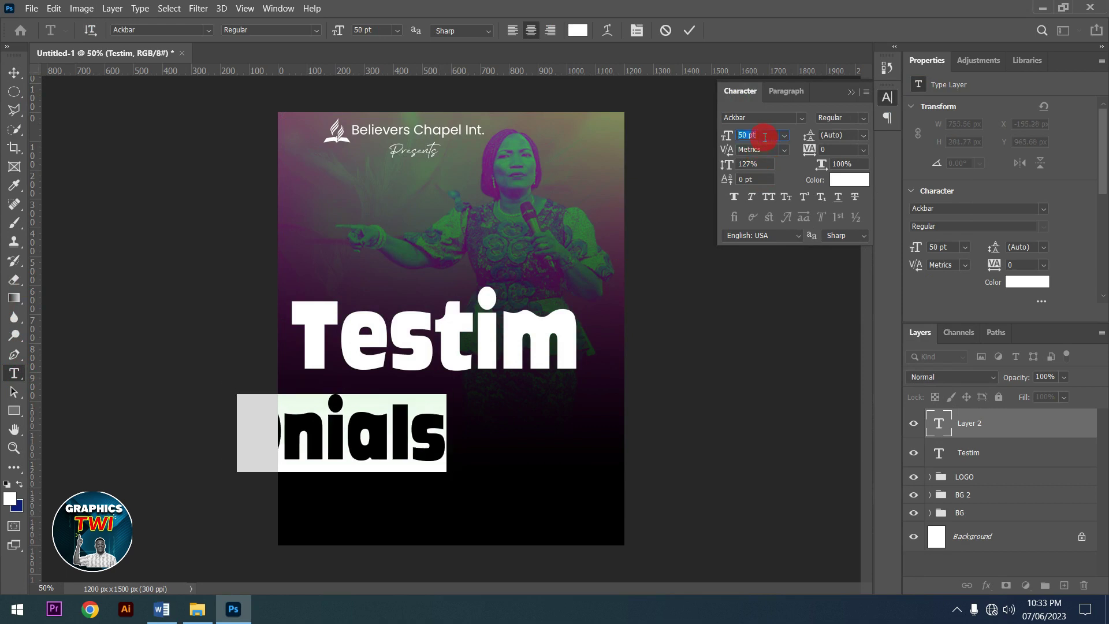
{"action": "scroll", "coordinate": [764, 136], "scroll_direction": "down", "scroll_amount": 4}
{"action": "scroll", "coordinate": [765, 138], "scroll_direction": "down", "scroll_amount": 2}
{"action": "scroll", "coordinate": [765, 138], "scroll_direction": "down", "scroll_amount": 5}
{"action": "scroll", "coordinate": [765, 138], "scroll_direction": "down", "scroll_amount": 2}
{"action": "scroll", "coordinate": [764, 137], "scroll_direction": "down", "scroll_amount": 2}
{"action": "scroll", "coordinate": [765, 137], "scroll_direction": "down", "scroll_amount": 3}
{"action": "scroll", "coordinate": [765, 138], "scroll_direction": "down", "scroll_amount": 2}
{"action": "scroll", "coordinate": [765, 138], "scroll_direction": "down", "scroll_amount": 1}
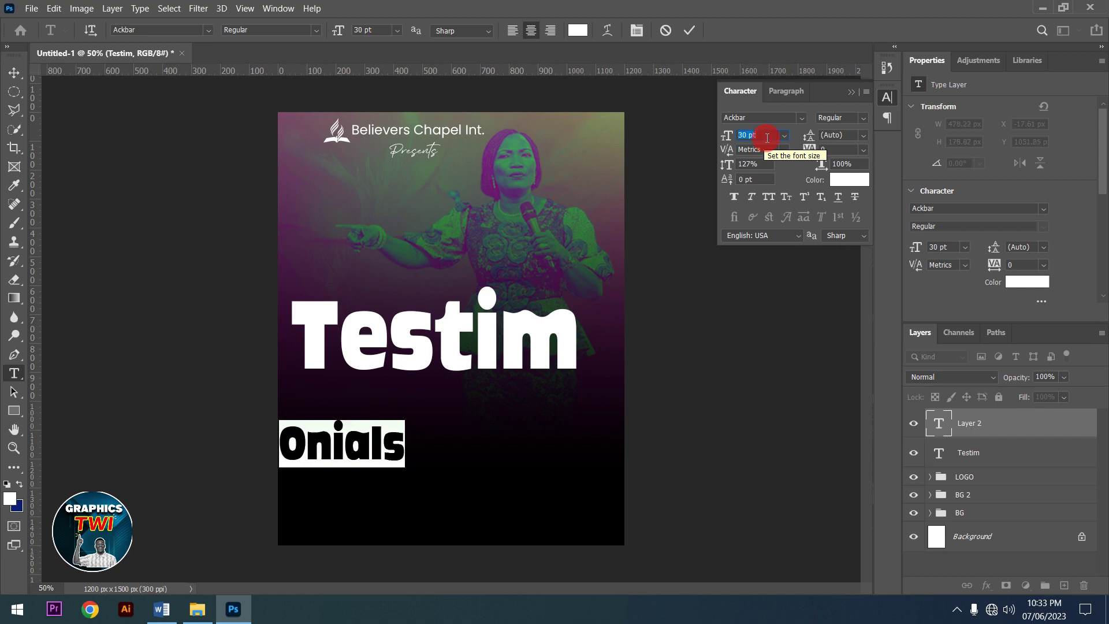
{"action": "left_click", "coordinate": [691, 38]}
{"action": "left_click", "coordinate": [14, 73]}
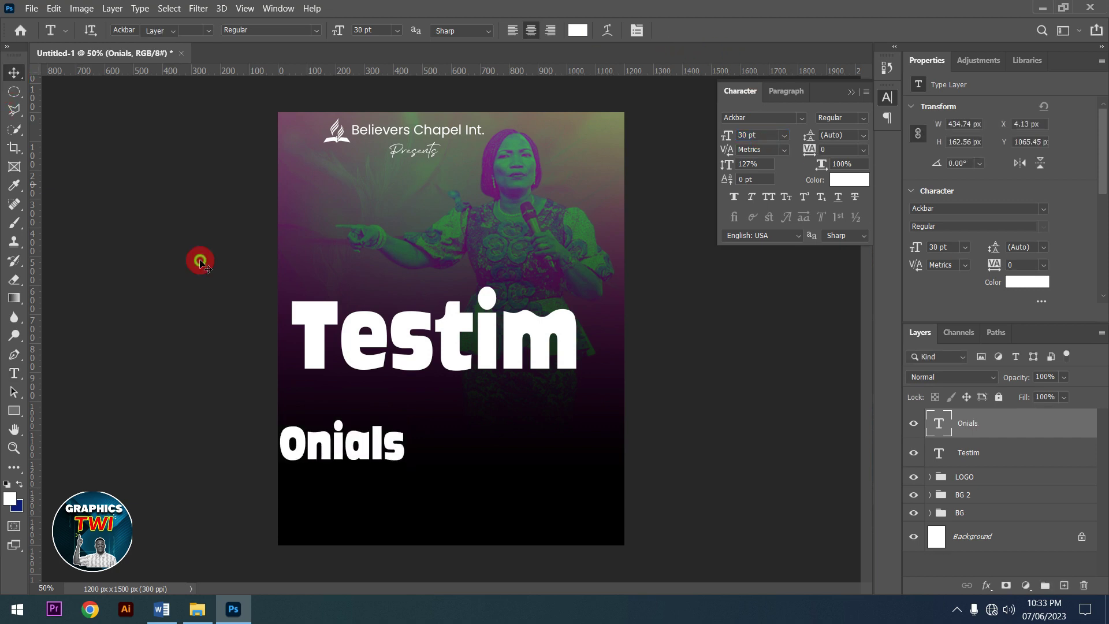
{"action": "mouse_move", "coordinate": [315, 445]}
{"action": "left_mouse_down"}
{"action": "mouse_move", "coordinate": [373, 424]}
{"action": "mouse_move", "coordinate": [348, 400]}
{"action": "left_mouse_up"}
Set Onials to 45 pt and shift it right beneath Testim
{"action": "double_click", "coordinate": [939, 425]}
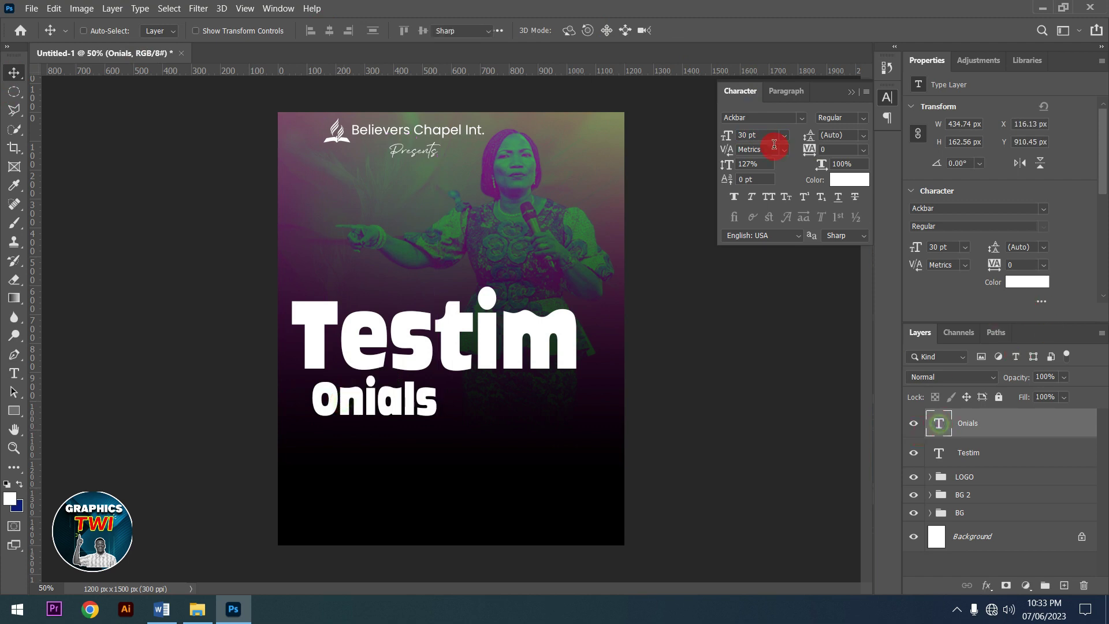
{"action": "scroll", "coordinate": [765, 135], "scroll_direction": "up", "scroll_amount": 3}
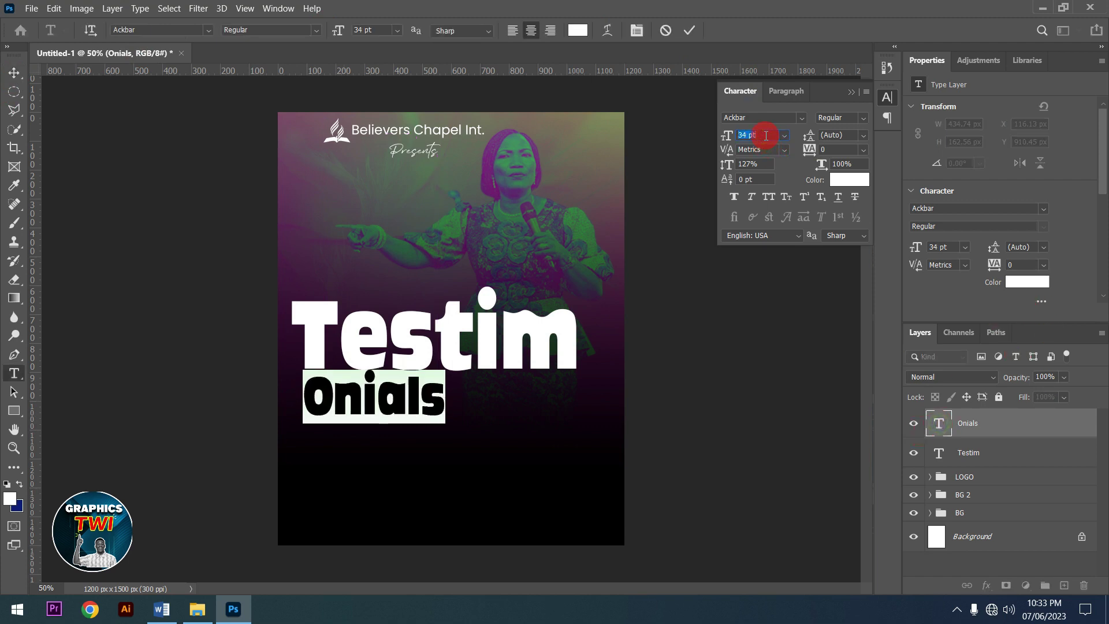
{"action": "scroll", "coordinate": [765, 135], "scroll_direction": "up", "scroll_amount": 4}
{"action": "scroll", "coordinate": [766, 136], "scroll_direction": "up", "scroll_amount": 4}
{"action": "scroll", "coordinate": [767, 135], "scroll_direction": "up", "scroll_amount": 2}
{"action": "scroll", "coordinate": [766, 135], "scroll_direction": "up", "scroll_amount": 1}
{"action": "scroll", "coordinate": [767, 135], "scroll_direction": "up", "scroll_amount": 1}
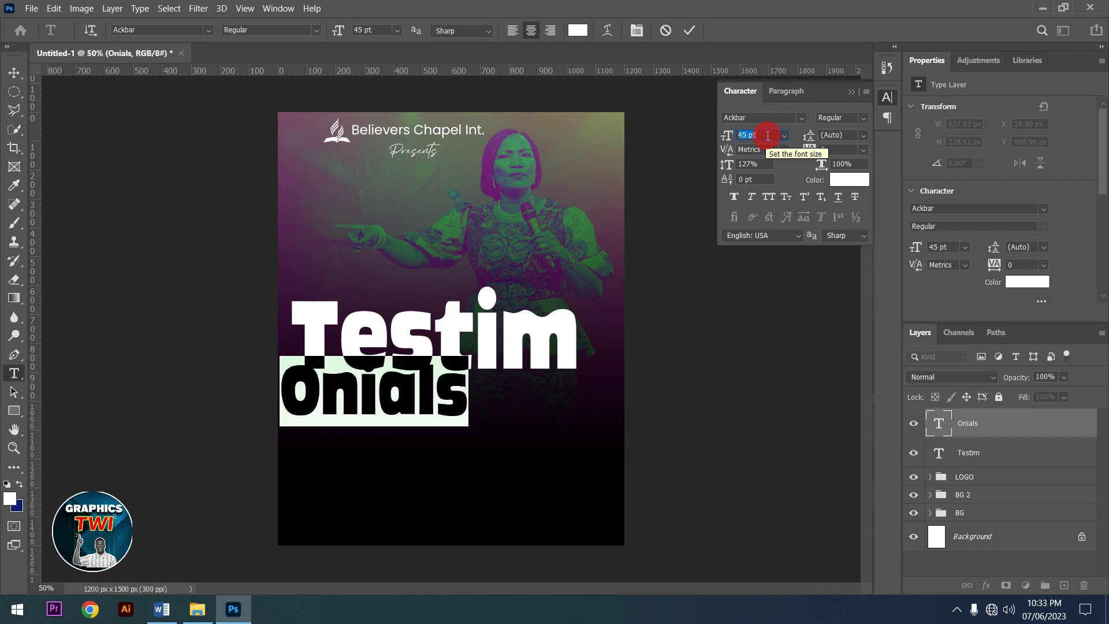
{"action": "left_click", "coordinate": [690, 30]}
{"action": "left_click", "coordinate": [14, 73]}
{"action": "left_click_drag", "start_coordinate": [425, 395], "coordinate": [452, 405]}
Widen the Onials letters to 105% horizontal scale
{"action": "double_click", "coordinate": [939, 423]}
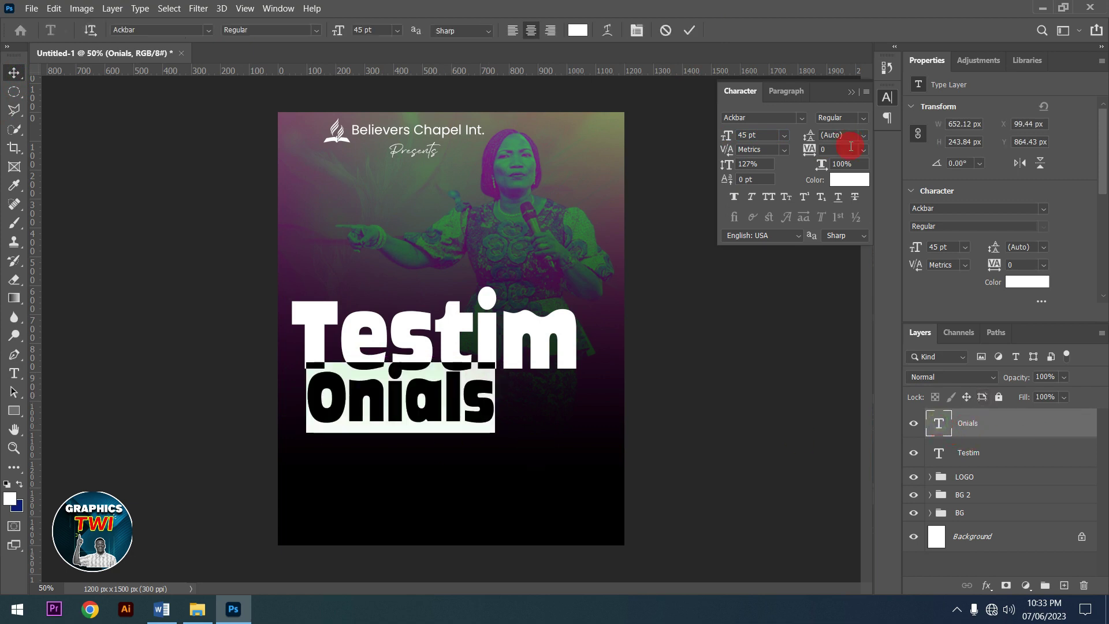
{"action": "key", "text": "Up"}
{"action": "key", "text": "Up"}
{"action": "key", "text": "Up"}
{"action": "key", "text": "Up"}
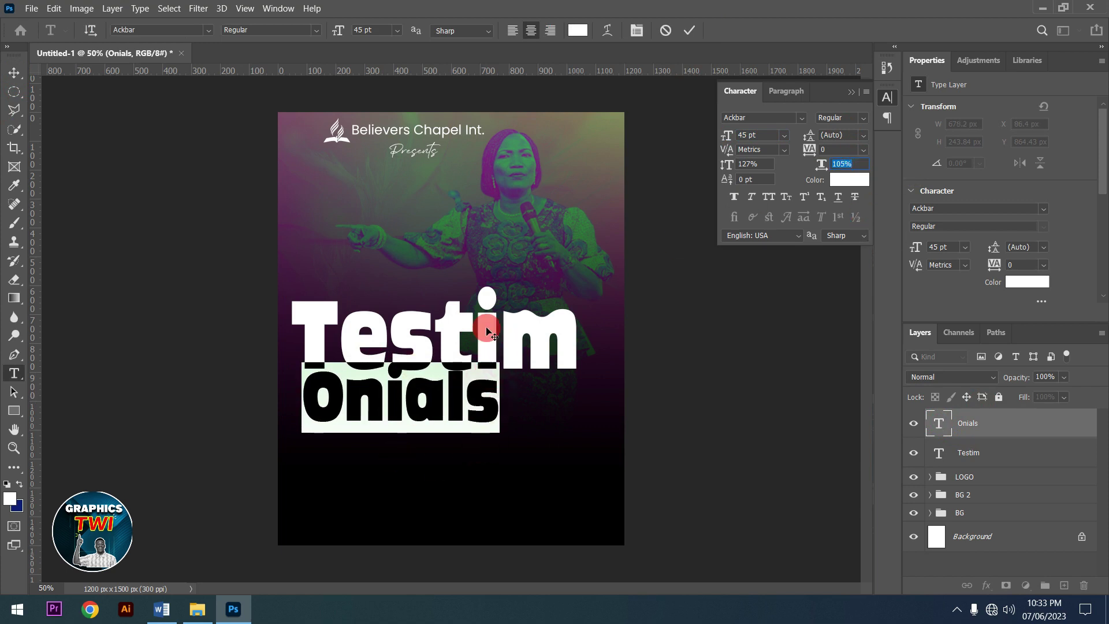
{"action": "left_click", "coordinate": [689, 32]}
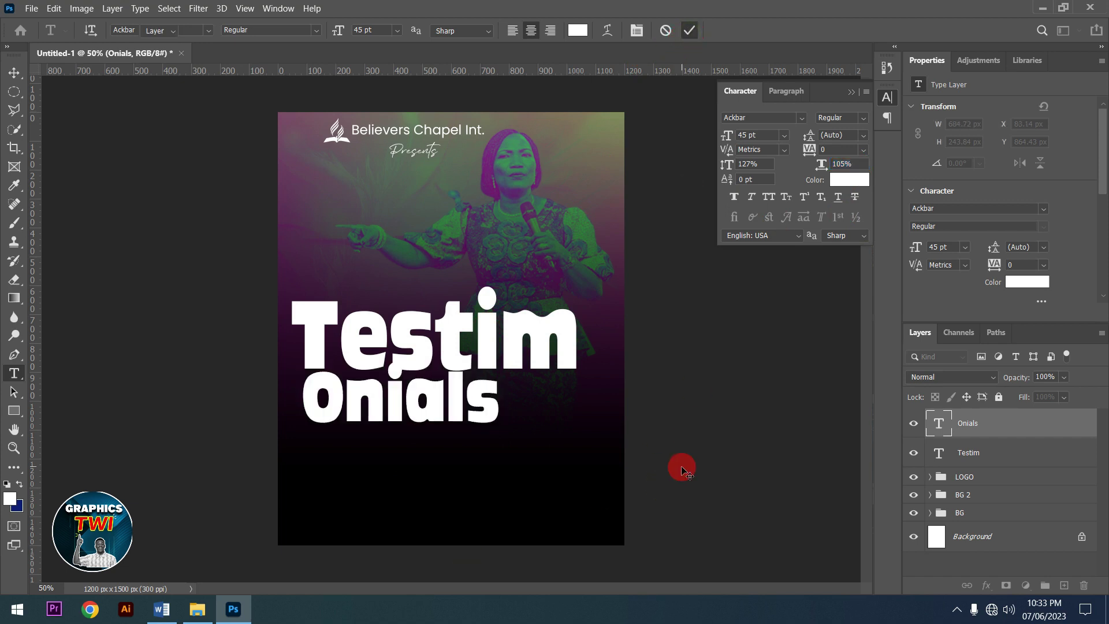
{"action": "key", "text": "v"}
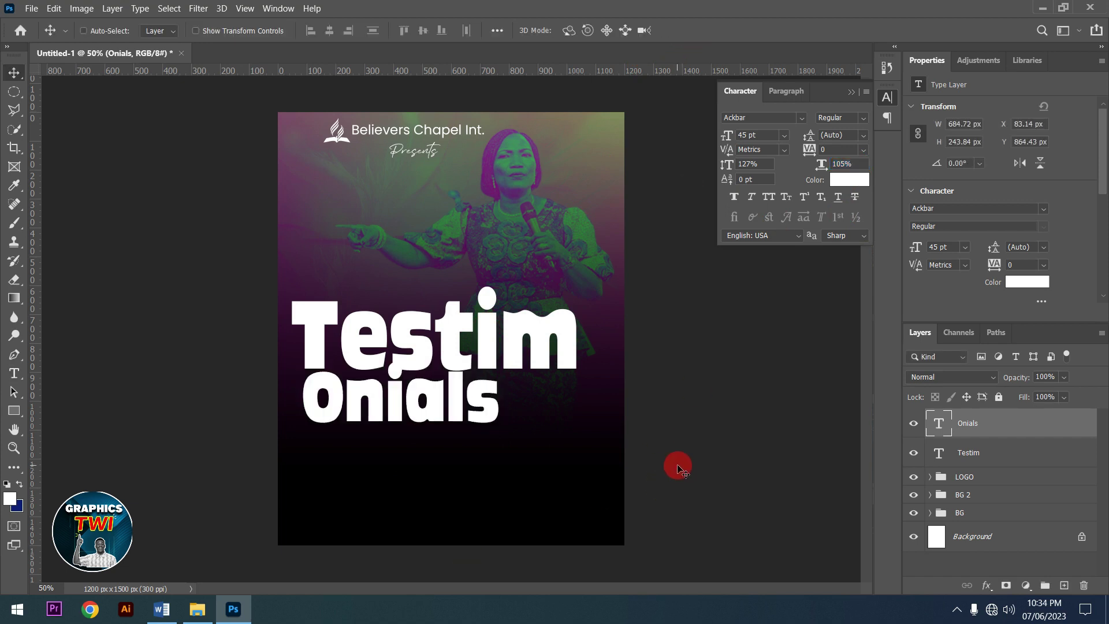
{"action": "left_click", "coordinate": [852, 99]}
Draw a white 256 x 256 px circle beside Onials, against Testim's 'm'
{"action": "left_click_drag", "start_coordinate": [19, 424], "coordinate": [64, 440]}
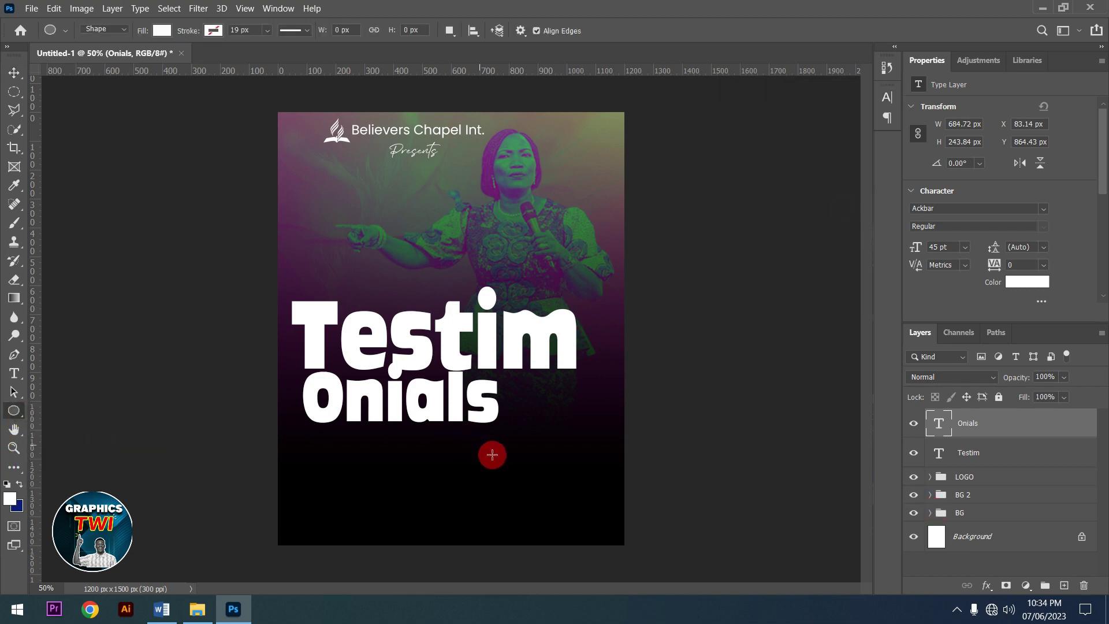
{"action": "left_click_drag", "start_coordinate": [534, 393], "coordinate": [580, 441]}
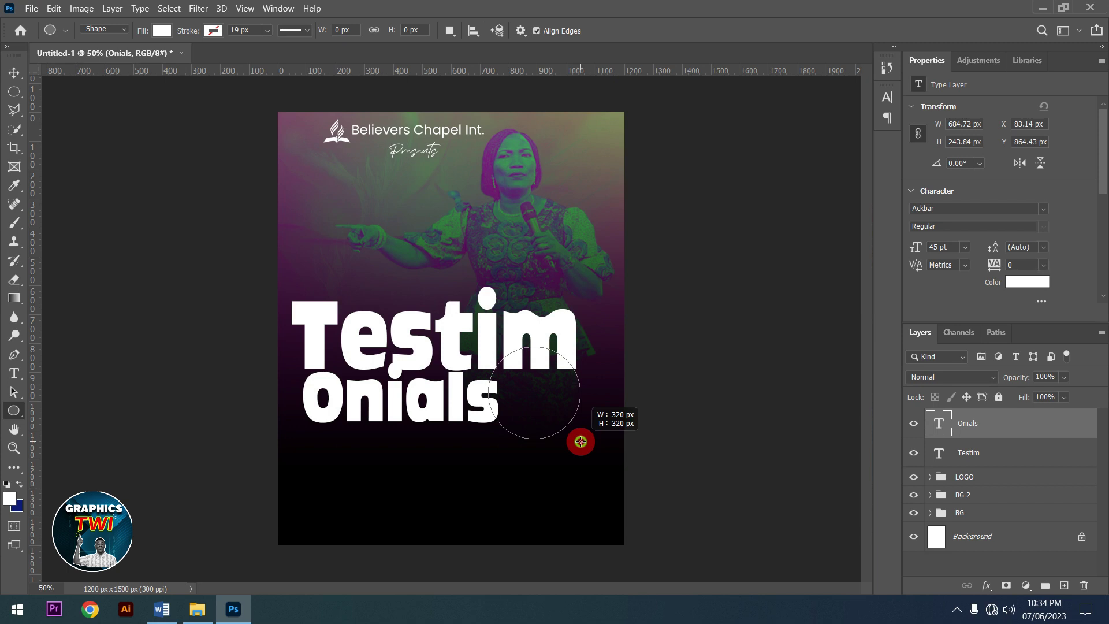
{"action": "left_click_drag", "start_coordinate": [580, 442], "coordinate": [596, 430]}
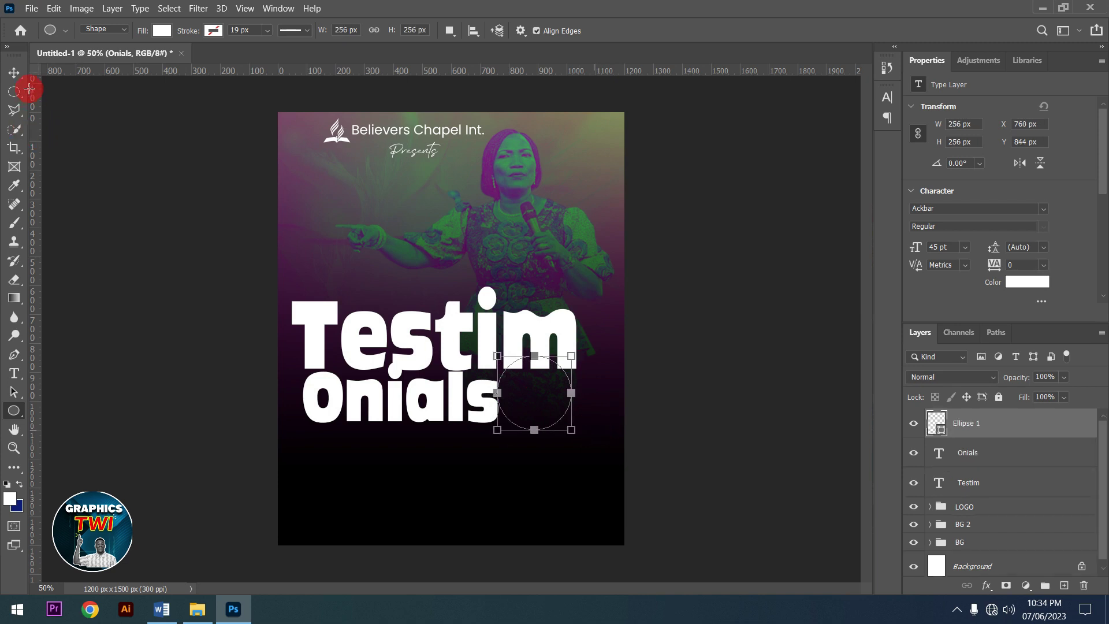
{"action": "left_click", "coordinate": [18, 74]}
{"action": "left_click_drag", "start_coordinate": [561, 395], "coordinate": [564, 376]}
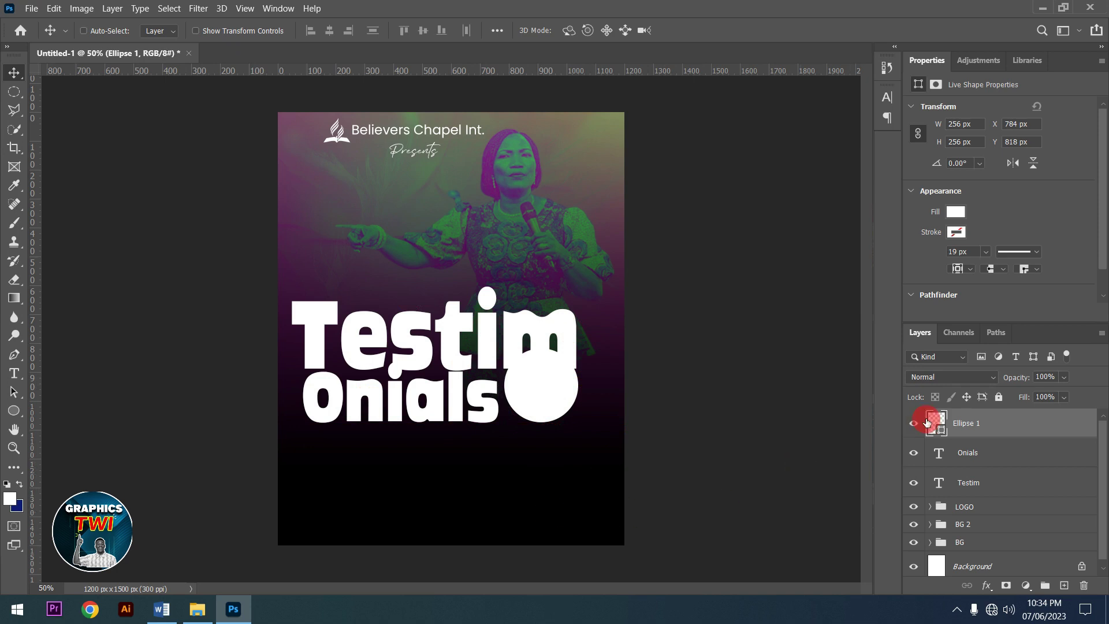
Group Ellipse 1, Onials and Testim together and name the group HEAD
{"action": "left_click", "coordinate": [974, 455], "text": "shift"}
{"action": "left_click", "coordinate": [982, 482], "text": "shift"}
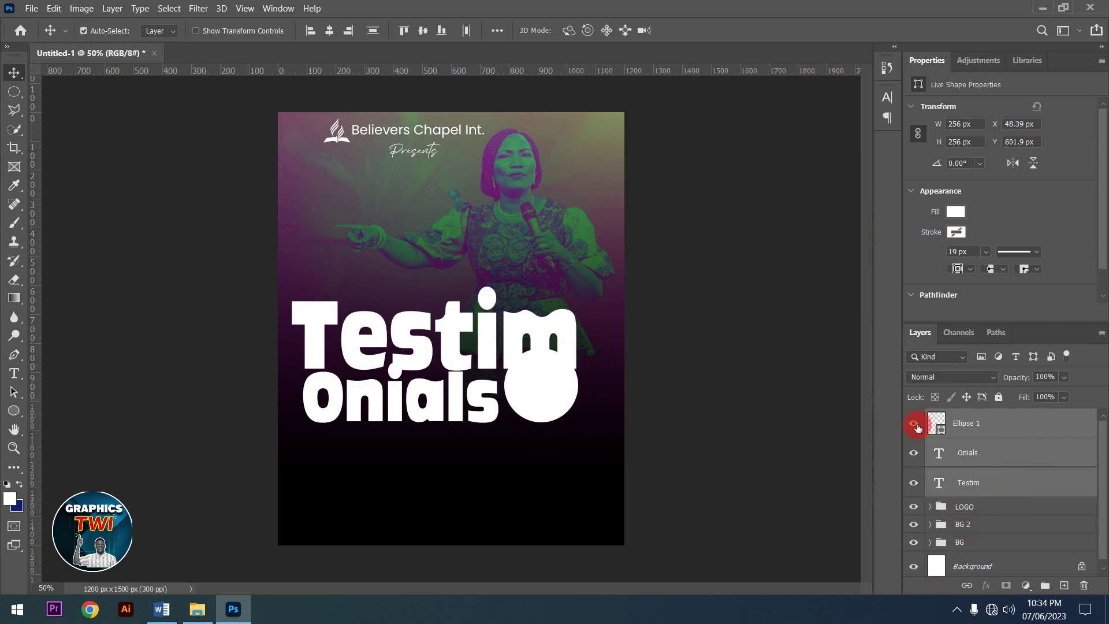
{"action": "key", "text": "ctrl+g"}
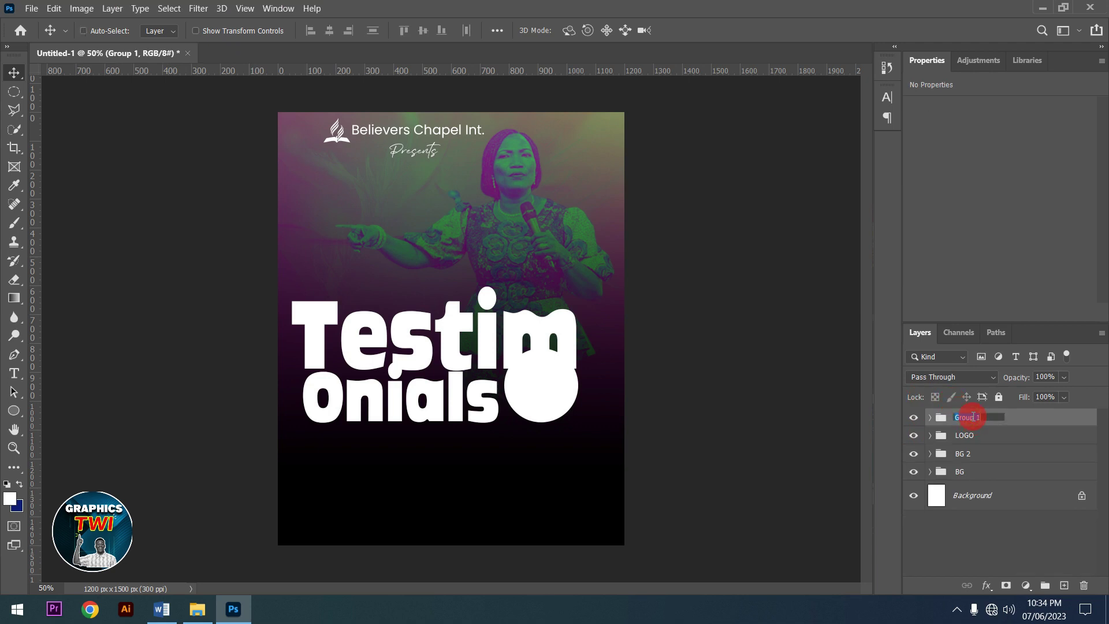
{"action": "type", "text": "HEAD"}
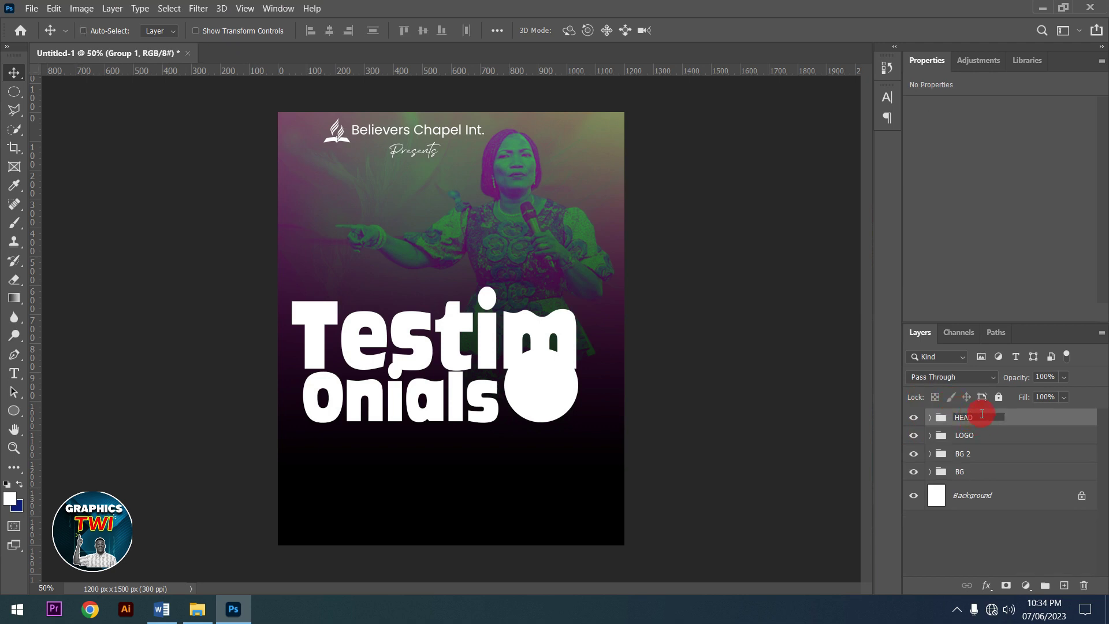
{"action": "key", "text": "Return"}
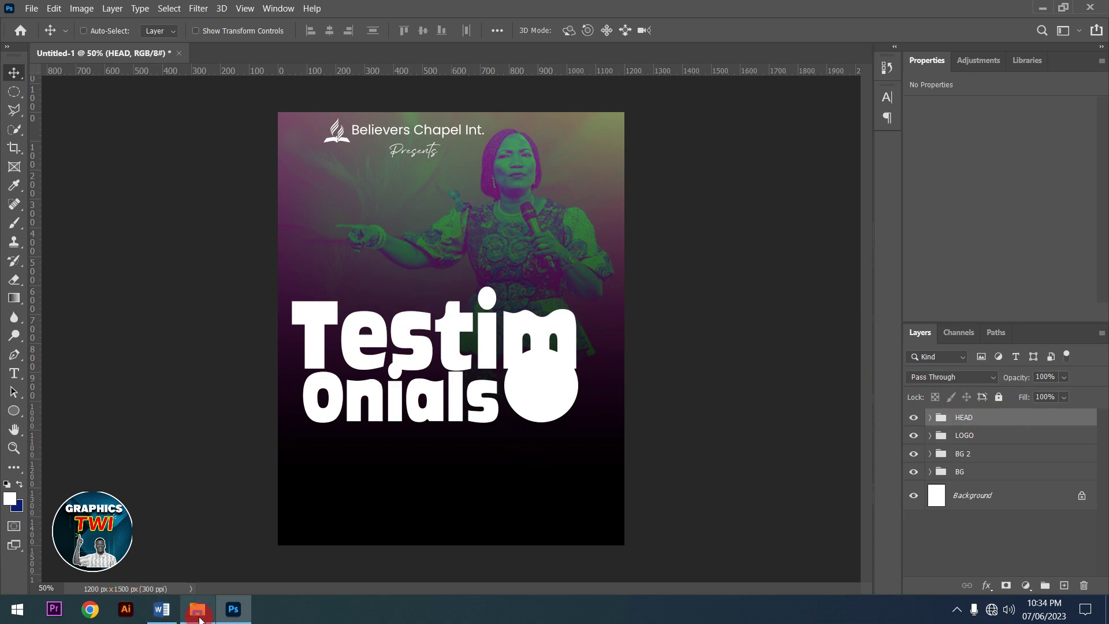
Place the GOLD BACKGROUND image and clip it to the HEAD title group
{"action": "left_click", "coordinate": [198, 611]}
{"action": "left_click", "coordinate": [716, 306]}
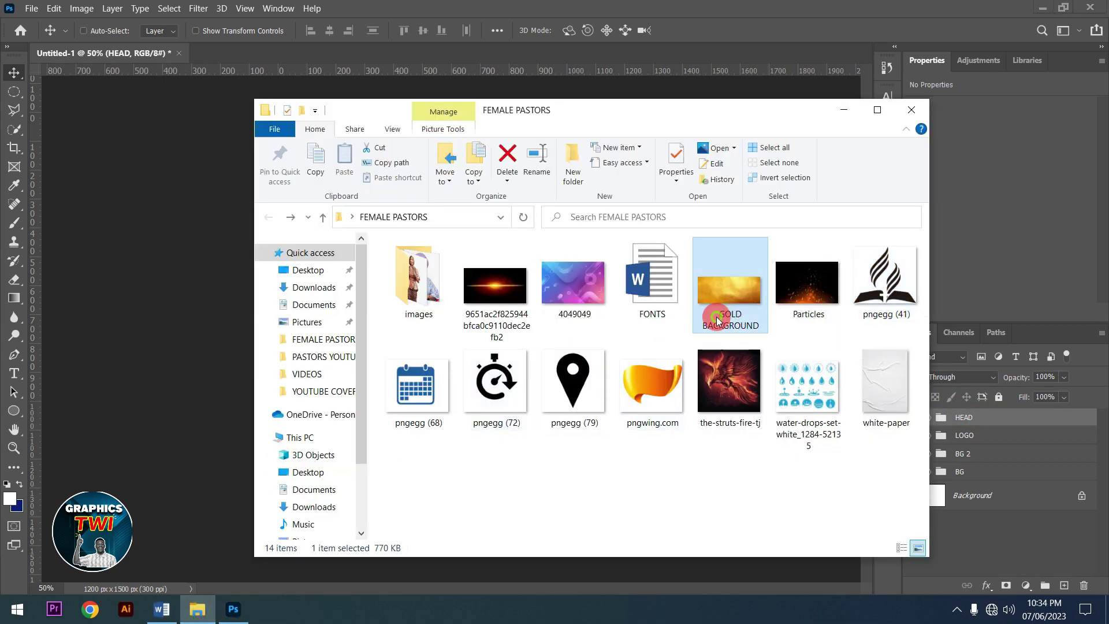
{"action": "left_click", "coordinate": [141, 463]}
{"action": "mouse_move", "coordinate": [443, 422]}
{"action": "left_mouse_down"}
{"action": "mouse_move", "coordinate": [494, 392]}
{"action": "mouse_move", "coordinate": [516, 411]}
{"action": "left_mouse_up"}
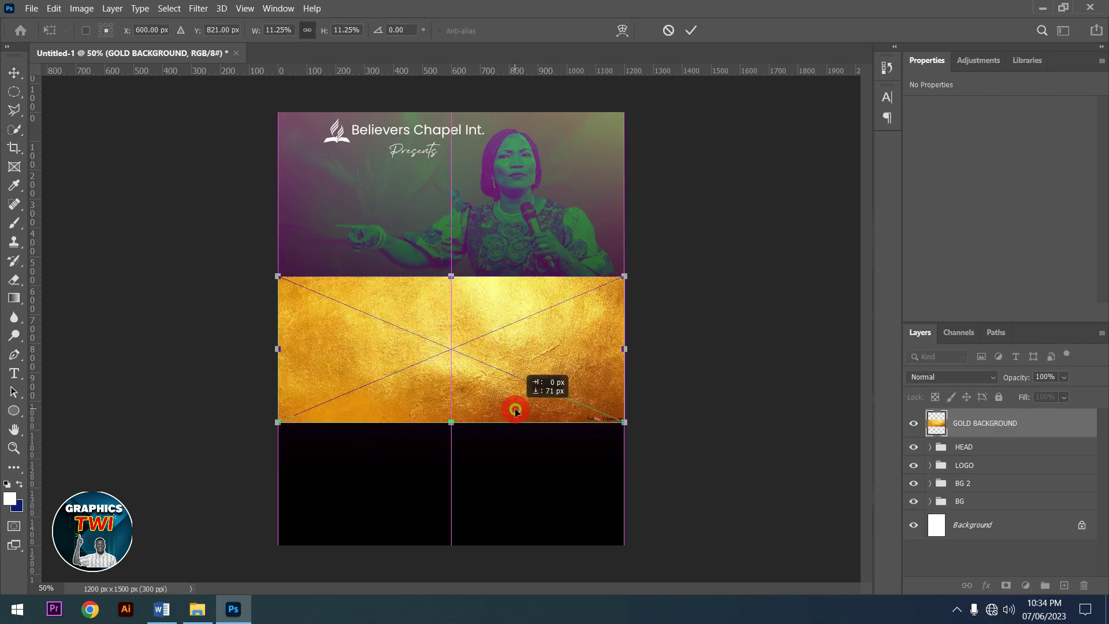
{"action": "left_click", "coordinate": [693, 31]}
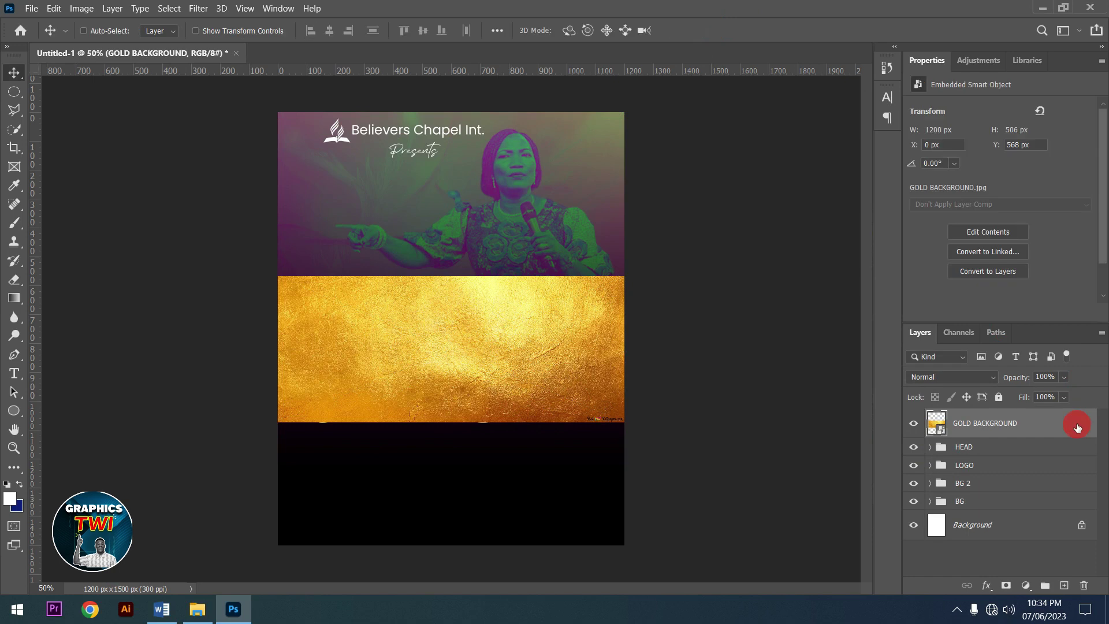
{"action": "right_click", "coordinate": [1063, 432]}
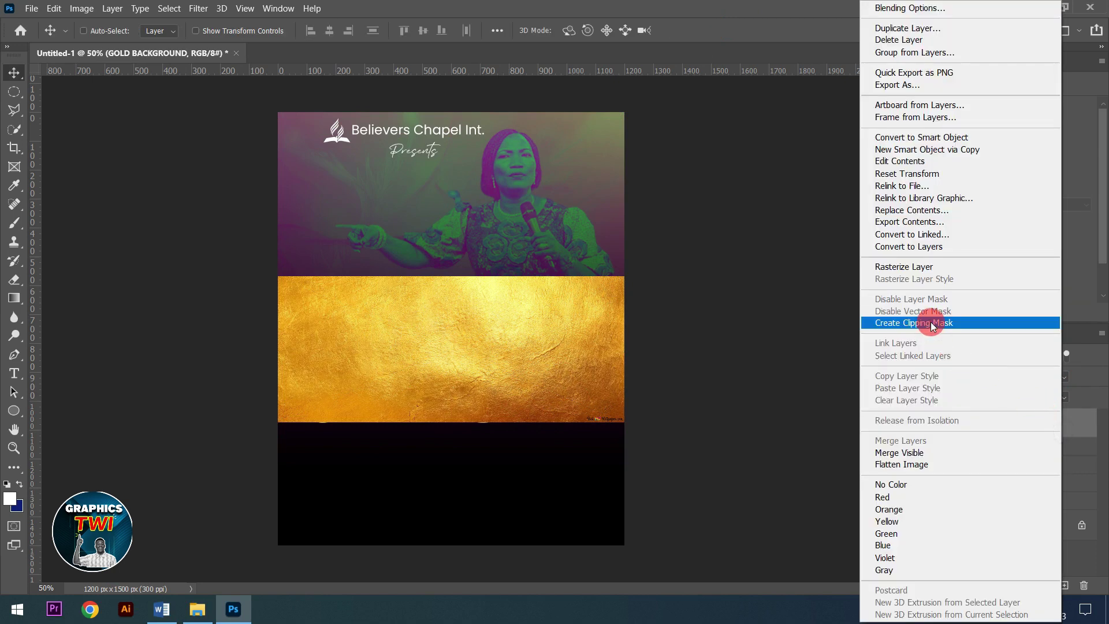
{"action": "left_click", "coordinate": [930, 323]}
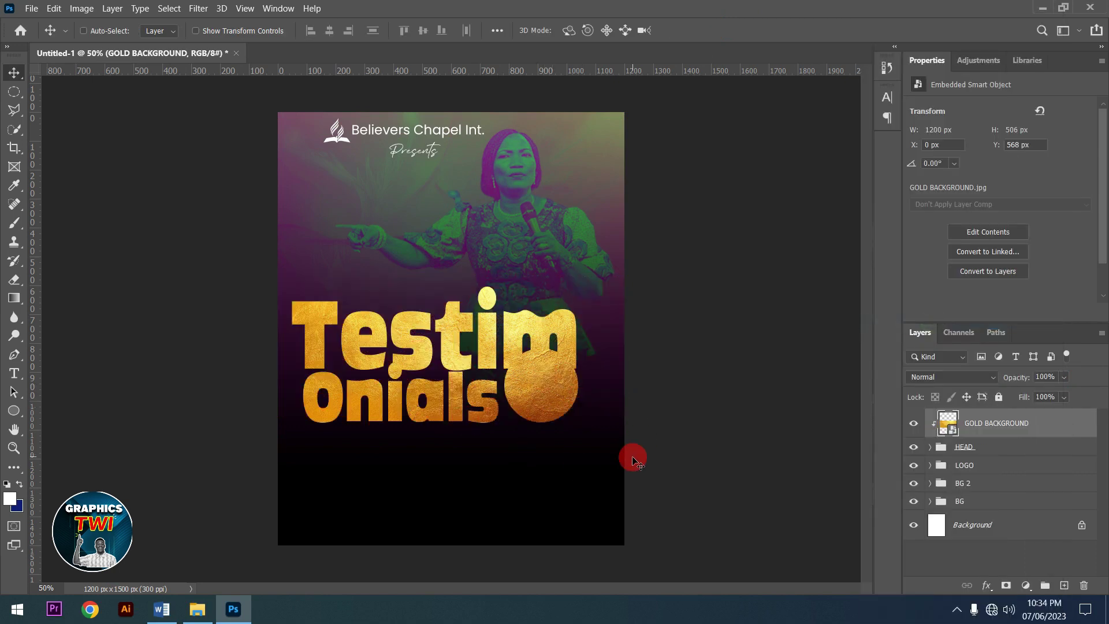
{"action": "mouse_move", "coordinate": [535, 408]}
{"action": "left_mouse_down"}
{"action": "mouse_move", "coordinate": [536, 424]}
{"action": "mouse_move", "coordinate": [509, 416]}
{"action": "left_mouse_up"}
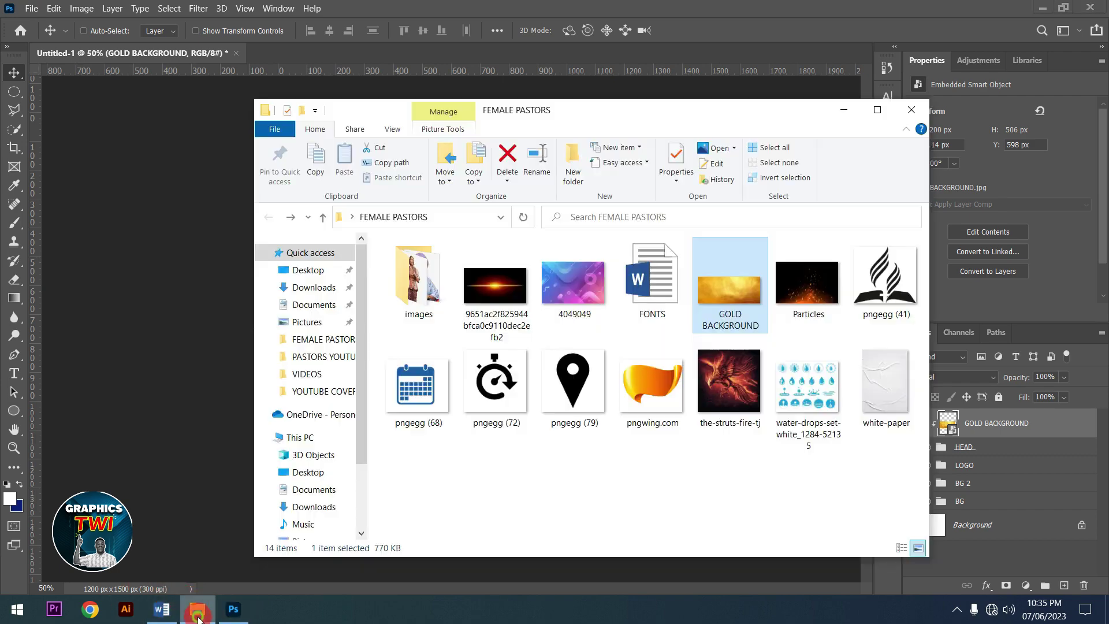
Copy the word 'Delivarance' from the Word font notes
{"action": "left_click", "coordinate": [197, 608]}
{"action": "left_click", "coordinate": [197, 609]}
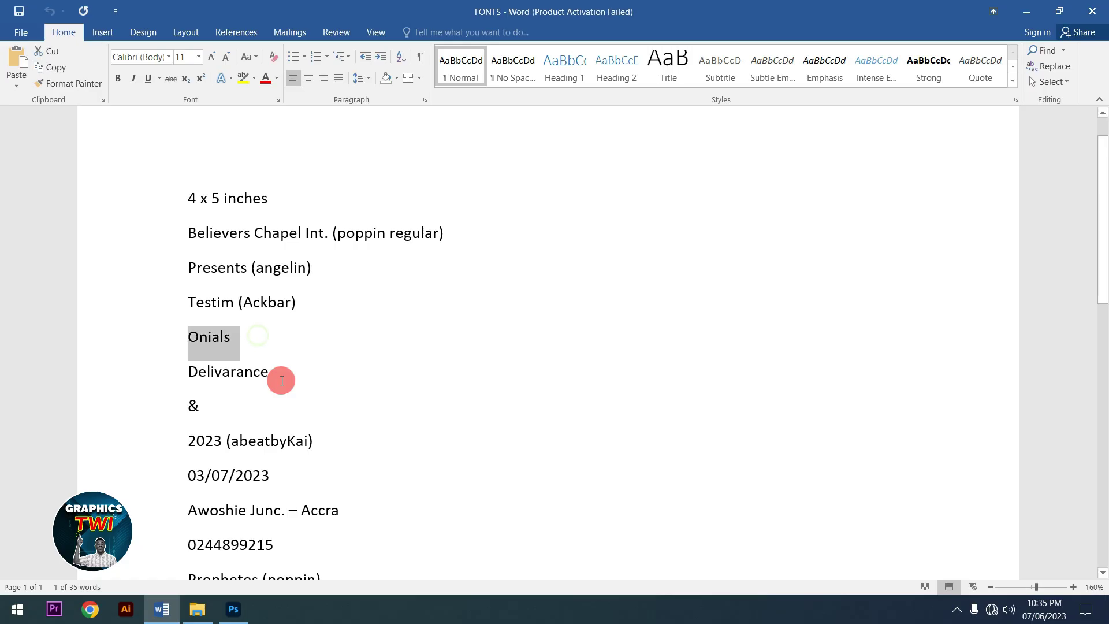
{"action": "left_click_drag", "start_coordinate": [188, 370], "coordinate": [257, 374]}
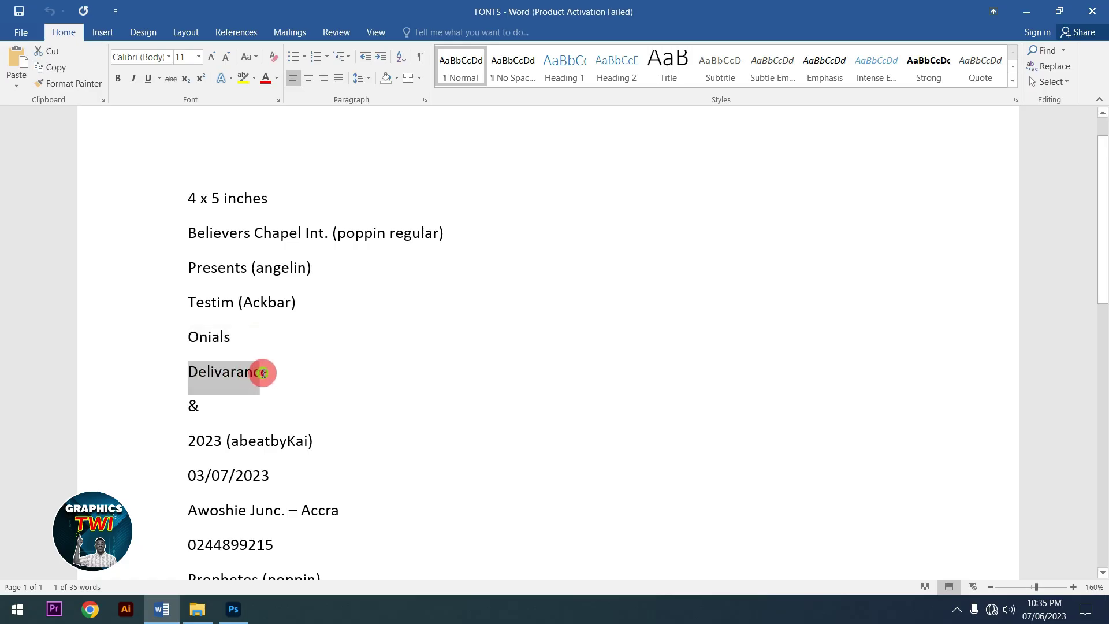
{"action": "right_click", "coordinate": [257, 374]}
{"action": "left_click", "coordinate": [278, 399]}
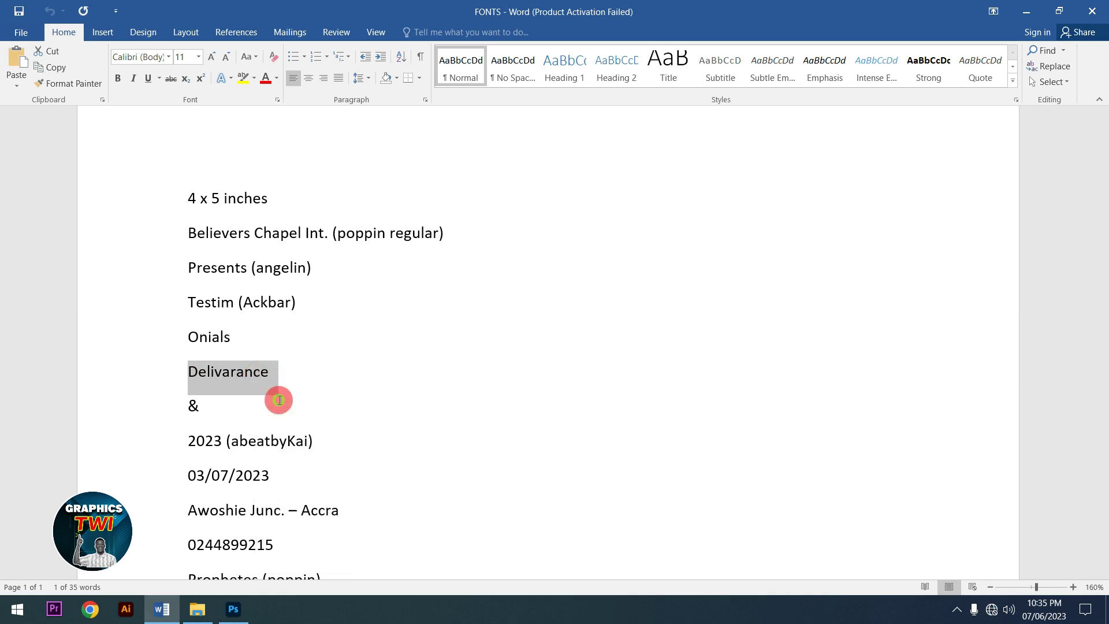
Paste 'Delivarance' as a new text layer and set it to 19 pt
{"action": "left_click", "coordinate": [1026, 11]}
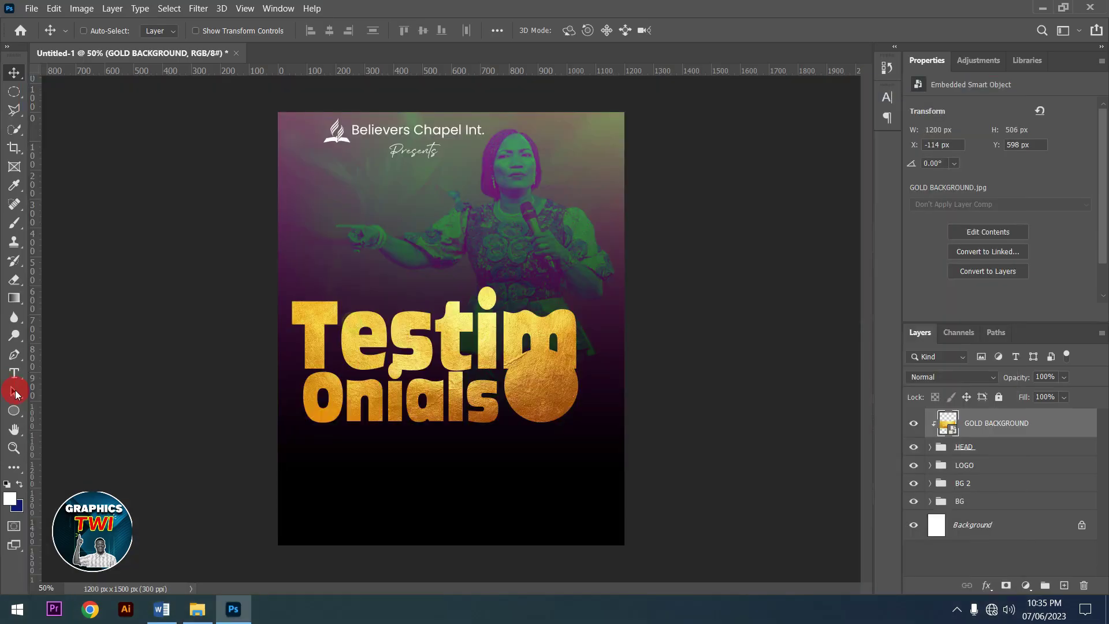
{"action": "left_click", "coordinate": [14, 373]}
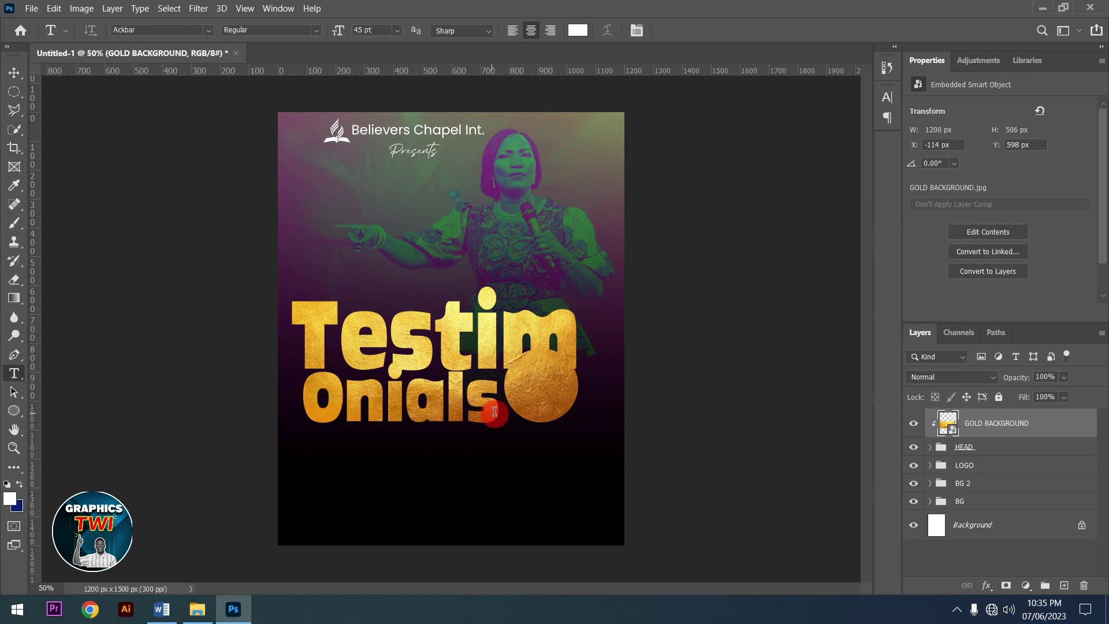
{"action": "left_click", "coordinate": [355, 192]}
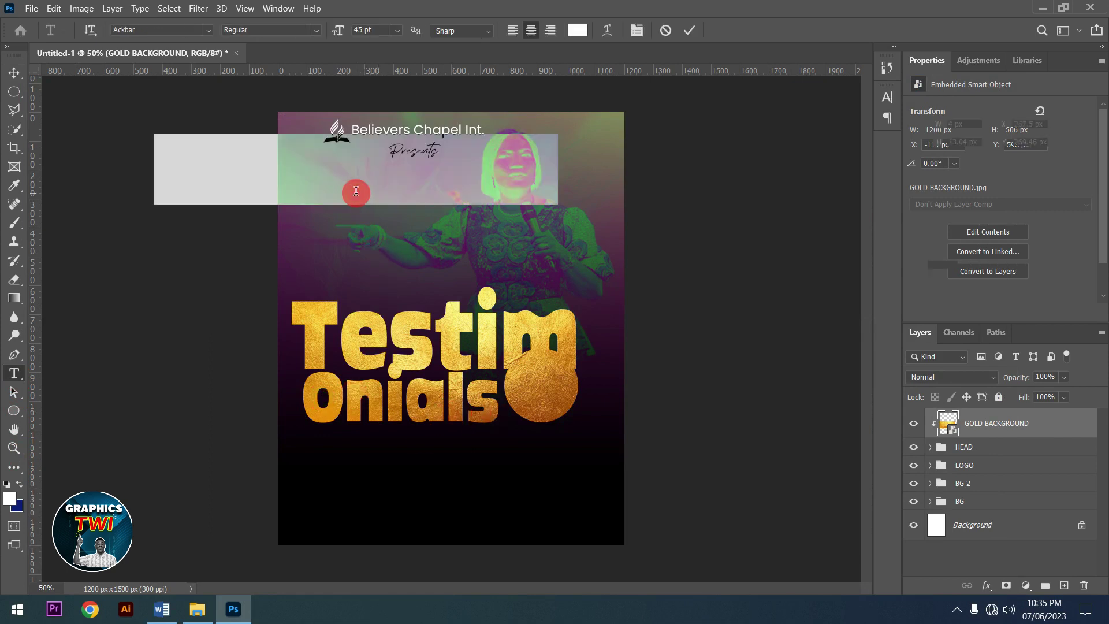
{"action": "key", "text": "ctrl+v"}
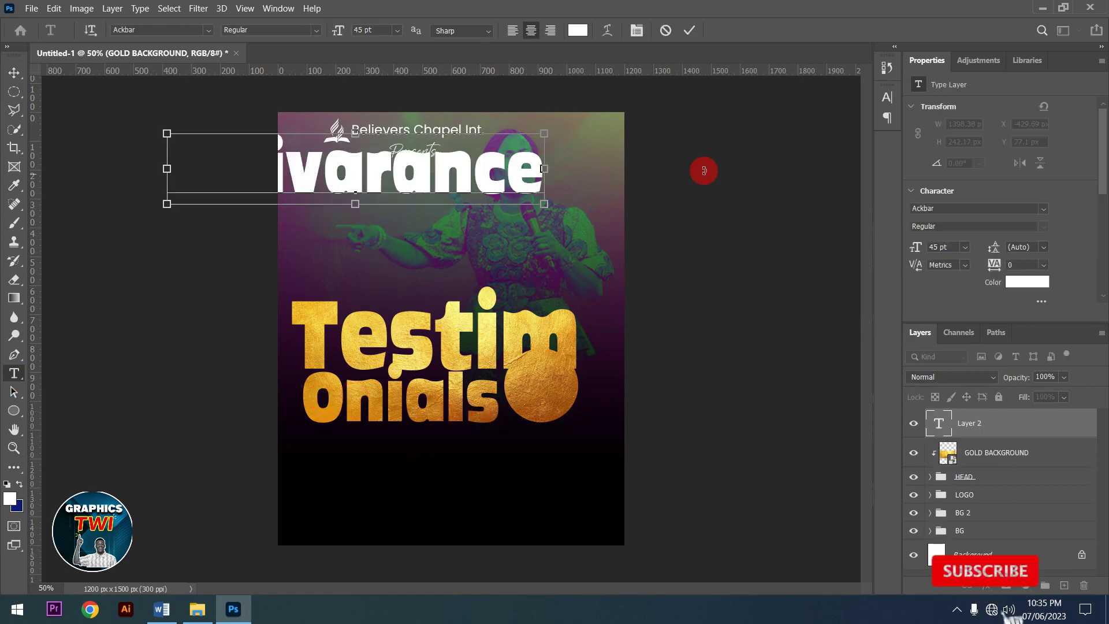
{"action": "key", "text": "ctrl+a"}
{"action": "left_click", "coordinate": [637, 30]}
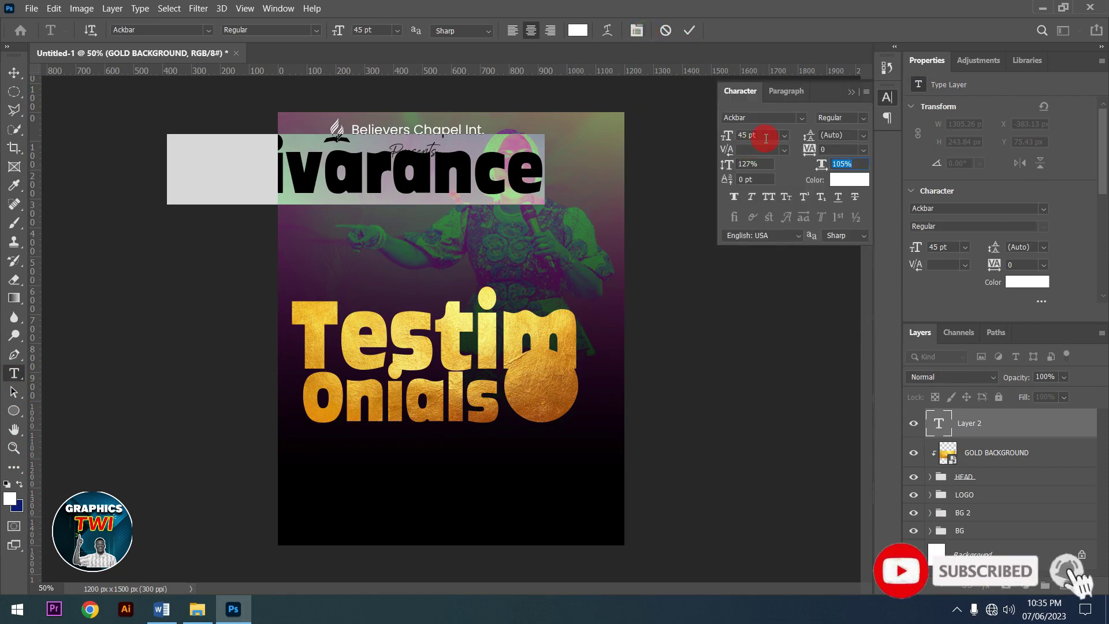
{"action": "left_click", "coordinate": [760, 135]}
{"action": "key", "text": "Down"}
{"action": "key", "text": "Down"}
{"action": "key", "text": "Down"}
{"action": "key", "text": "Down"}
{"action": "key", "text": "Down"}
{"action": "key", "text": "Down"}
{"action": "key", "text": "Down"}
{"action": "key", "text": "Down"}
{"action": "key", "text": "Down"}
{"action": "key", "text": "Down"}
{"action": "key", "text": "Down"}
Colour Delivarance black (000000) and move it toward the flyer's centre
{"action": "left_click", "coordinate": [862, 179]}
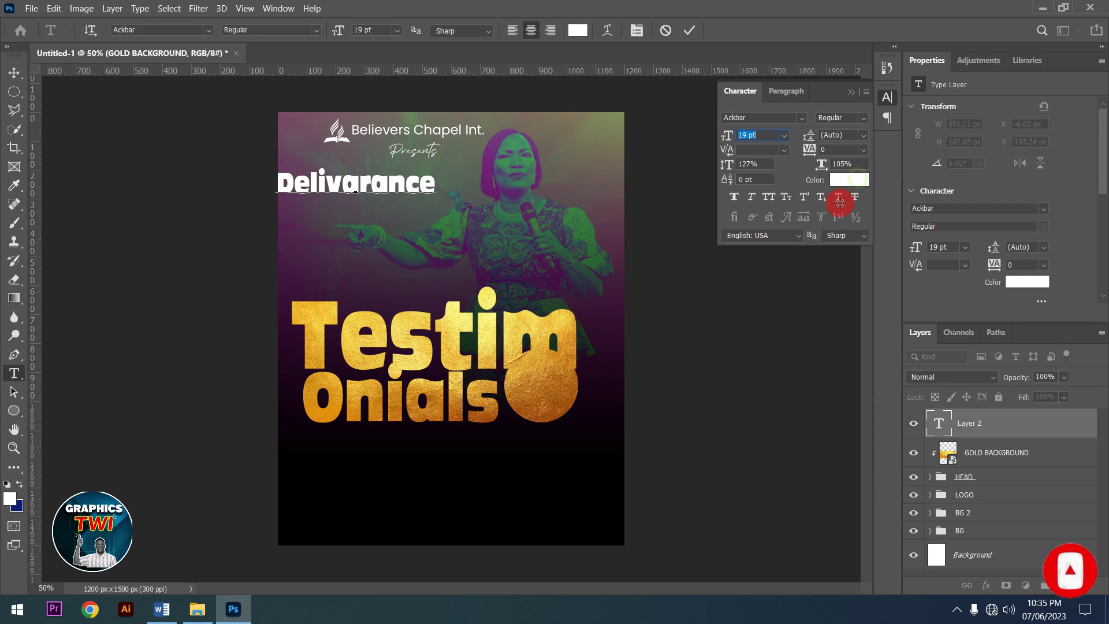
{"action": "left_click_drag", "start_coordinate": [600, 447], "coordinate": [603, 466]}
{"action": "type", "text": "000000"}
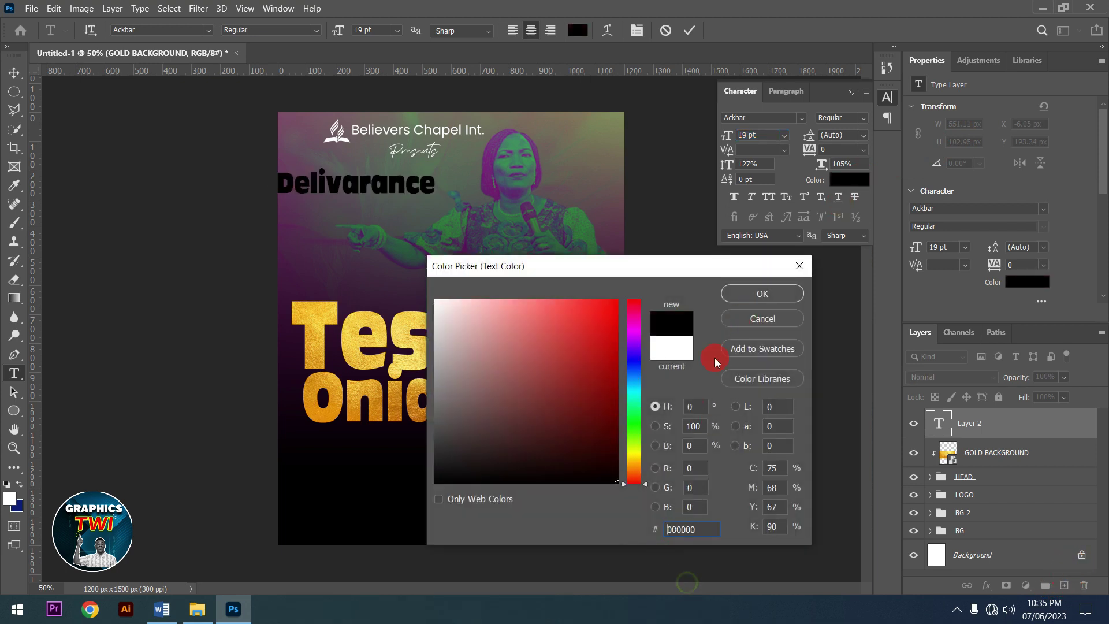
{"action": "key", "text": "Return"}
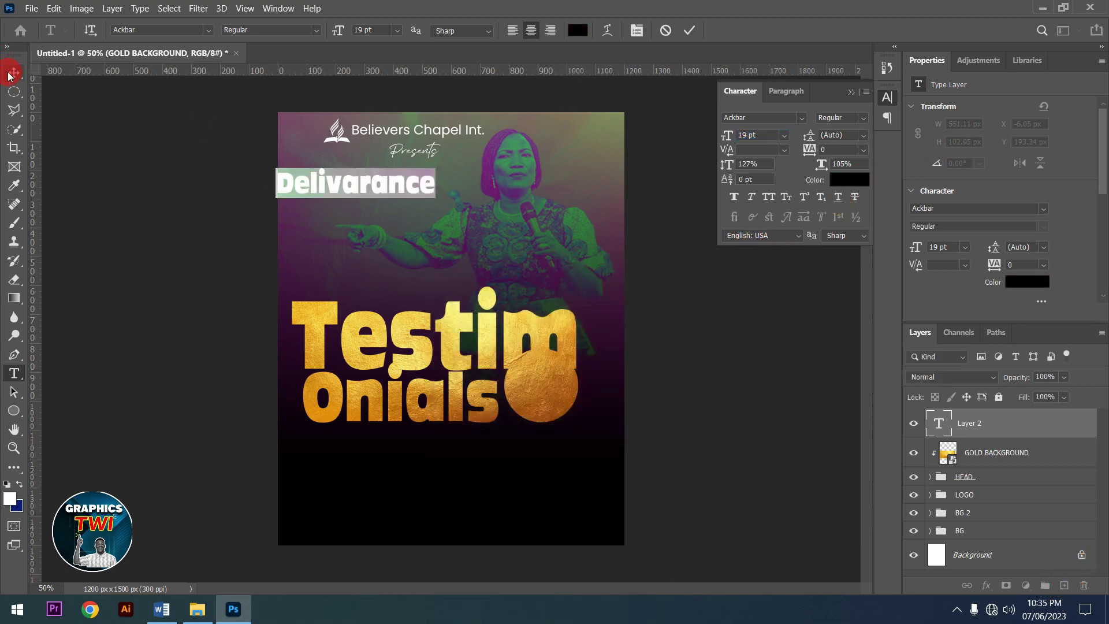
{"action": "left_click", "coordinate": [688, 33]}
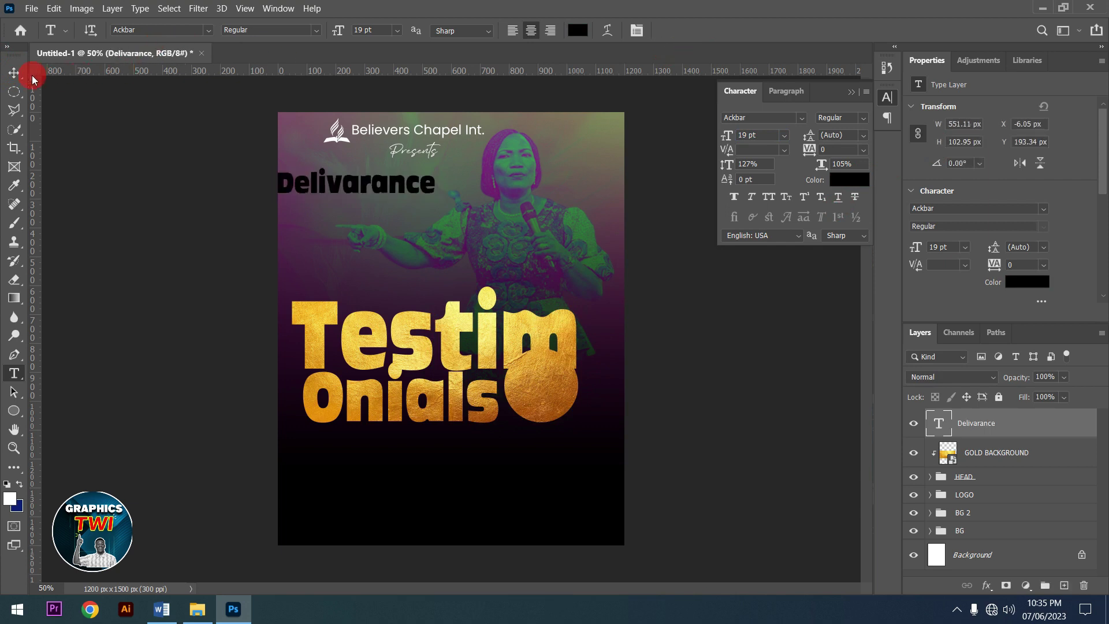
{"action": "left_click", "coordinate": [14, 72]}
{"action": "left_click_drag", "start_coordinate": [418, 215], "coordinate": [406, 211]}
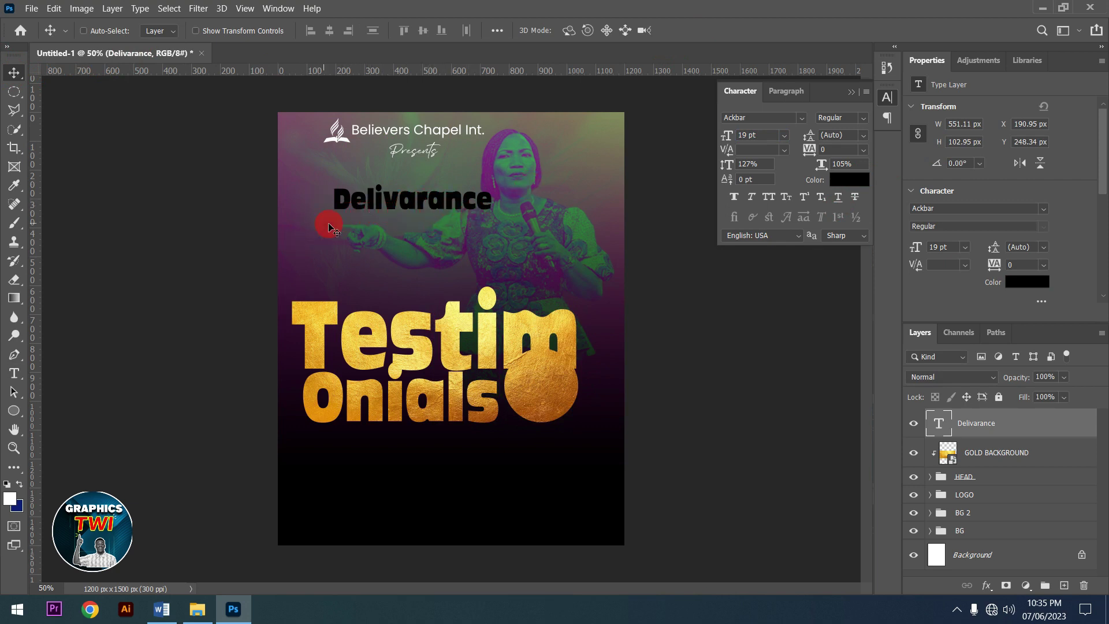
Split Delivarance into 'Deliva' and 'rance' lines and tighten the leading to 17 pt
{"action": "left_click", "coordinate": [15, 372]}
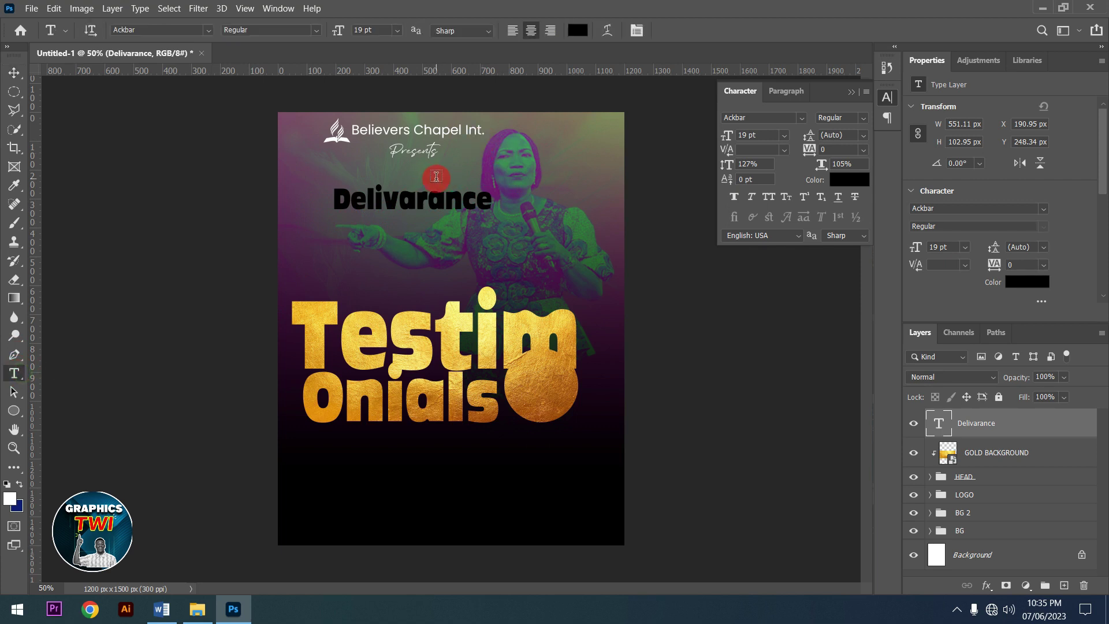
{"action": "left_click", "coordinate": [418, 197]}
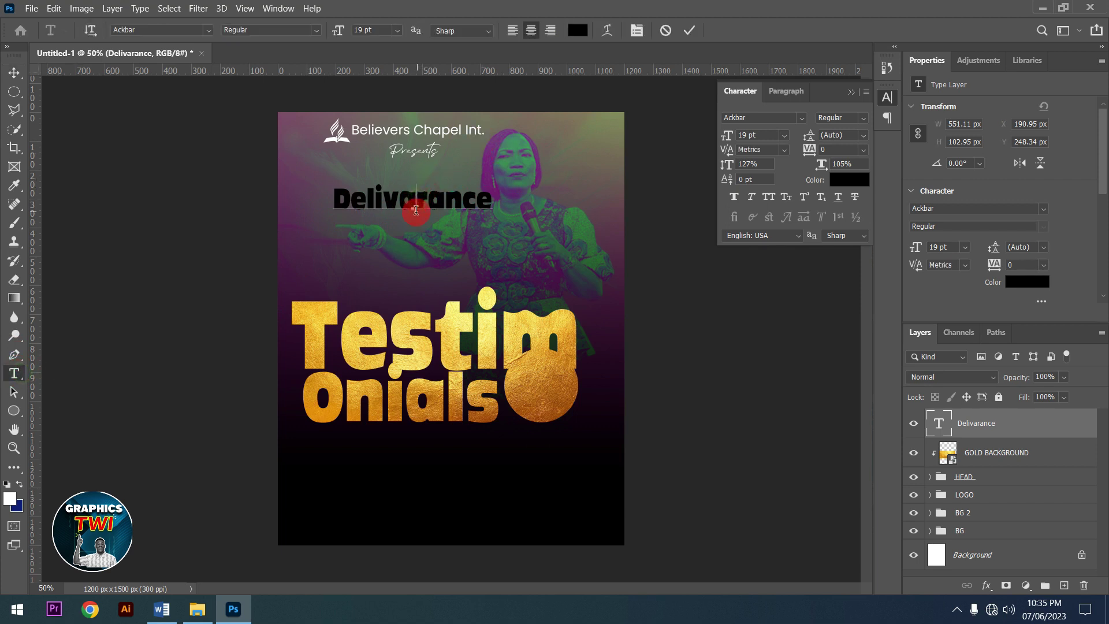
{"action": "key", "text": "Return"}
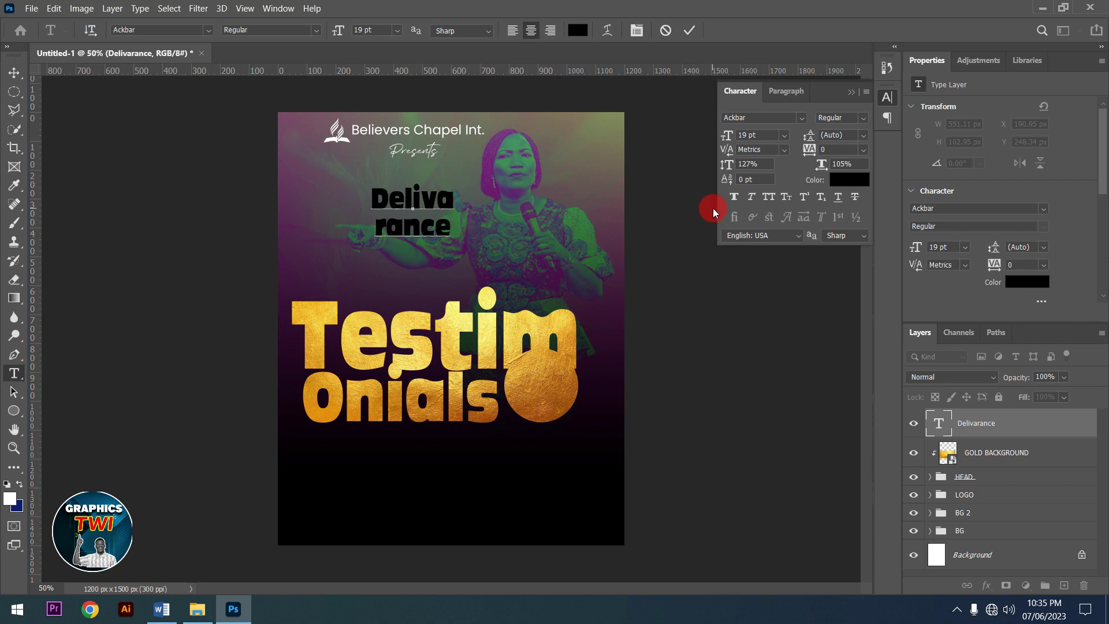
{"action": "key", "text": "ctrl+a"}
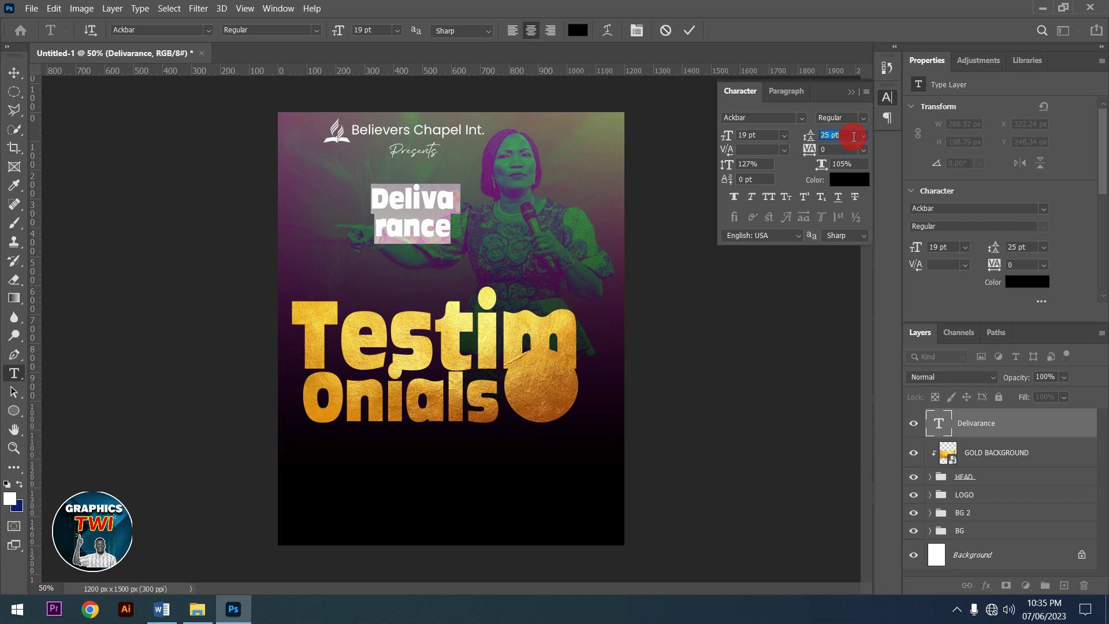
{"action": "scroll", "coordinate": [854, 136], "scroll_direction": "down", "scroll_amount": 4}
{"action": "scroll", "coordinate": [854, 137], "scroll_direction": "down", "scroll_amount": 4}
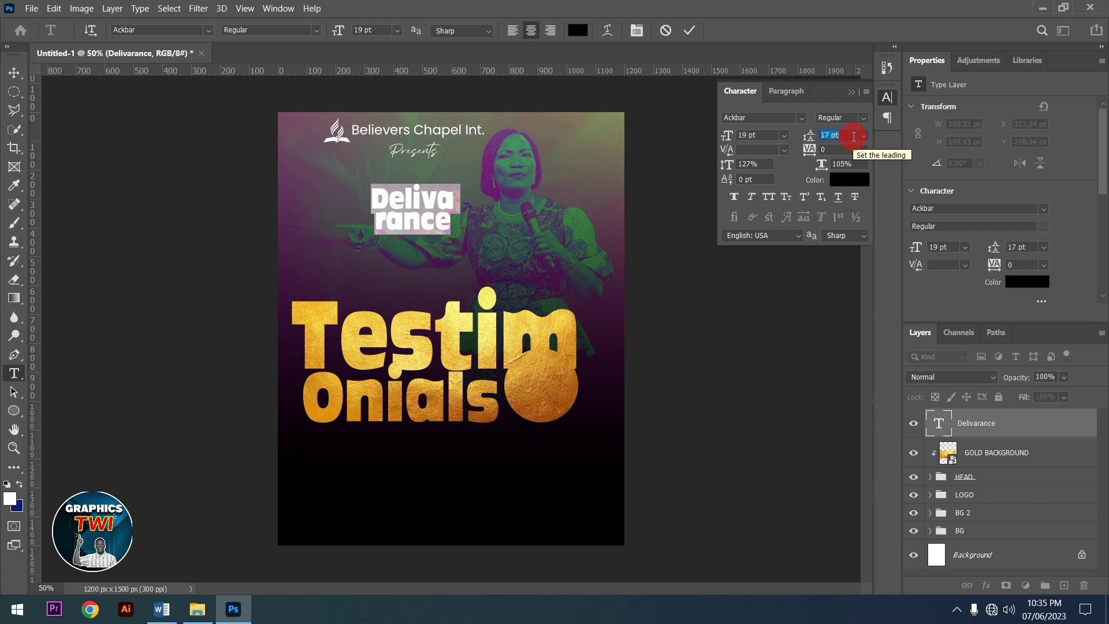
{"action": "scroll", "coordinate": [761, 166], "scroll_direction": "up", "scroll_amount": 5}
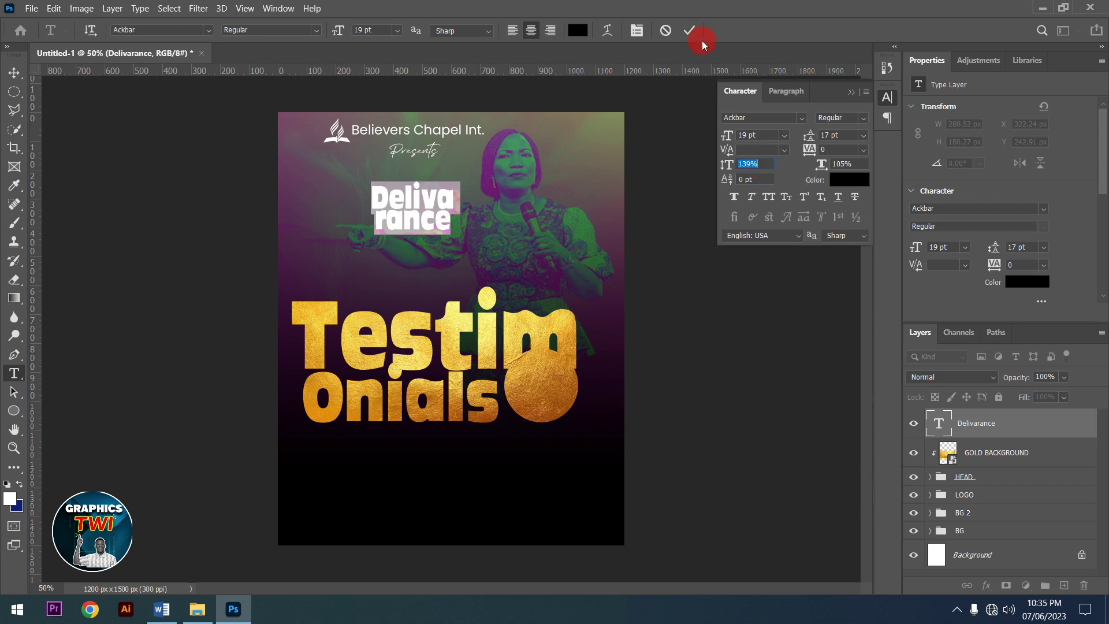
Move 'Deliva rance' into the gold circle beside Onials, shrink it to 15 pt, and nudge it into place
{"action": "left_click", "coordinate": [13, 73]}
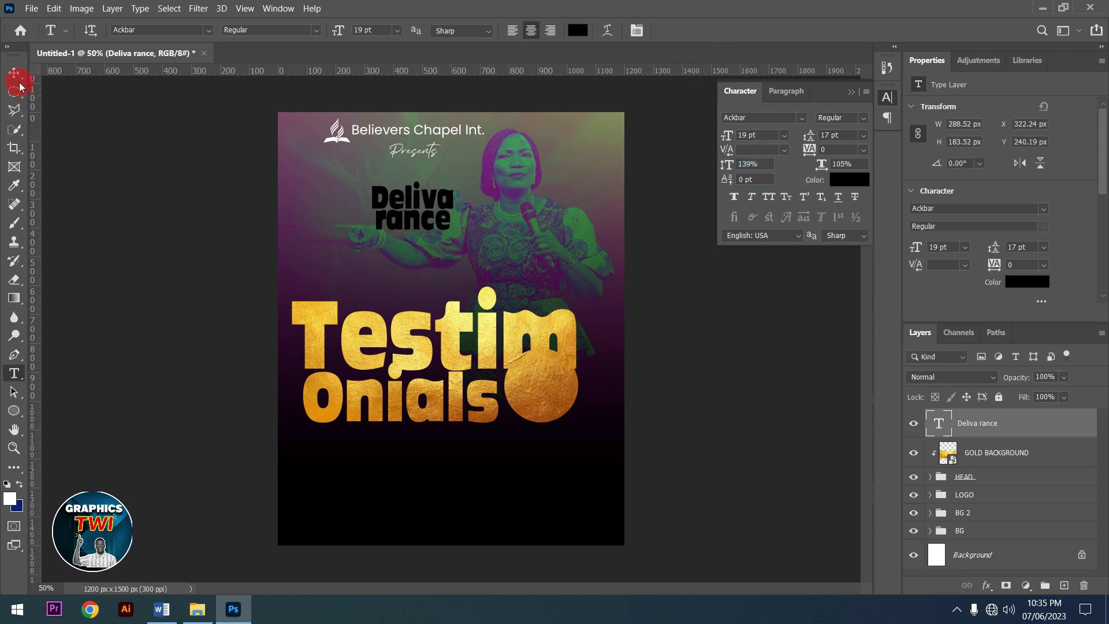
{"action": "left_click_drag", "start_coordinate": [424, 220], "coordinate": [549, 393]}
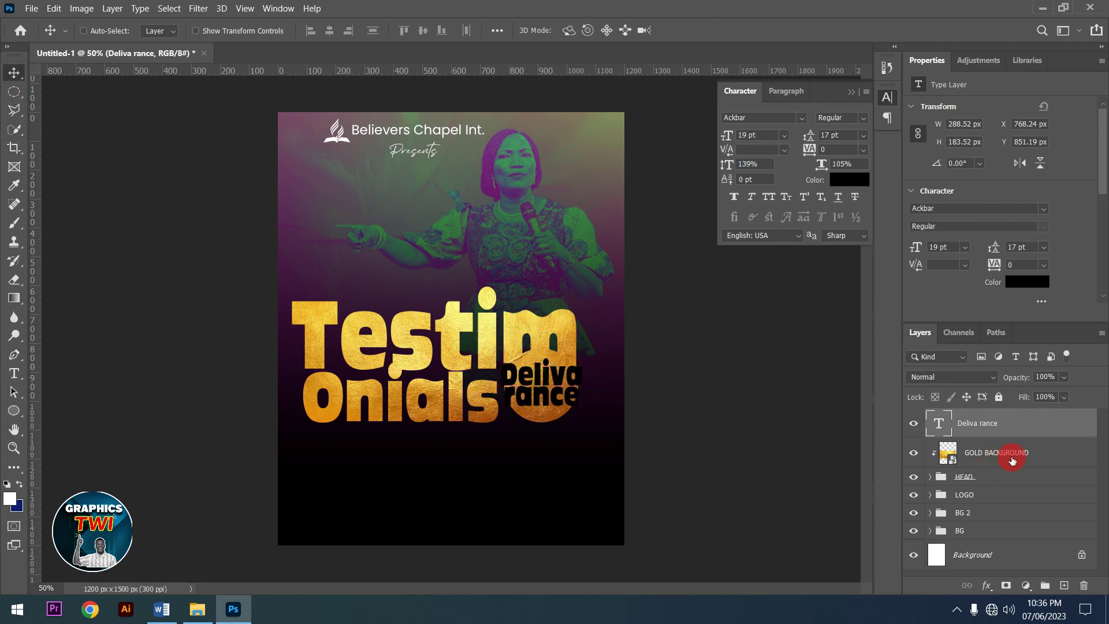
{"action": "double_click", "coordinate": [942, 425]}
{"action": "key", "text": "Down"}
{"action": "key", "text": "Down"}
{"action": "key", "text": "Down"}
{"action": "key", "text": "Down"}
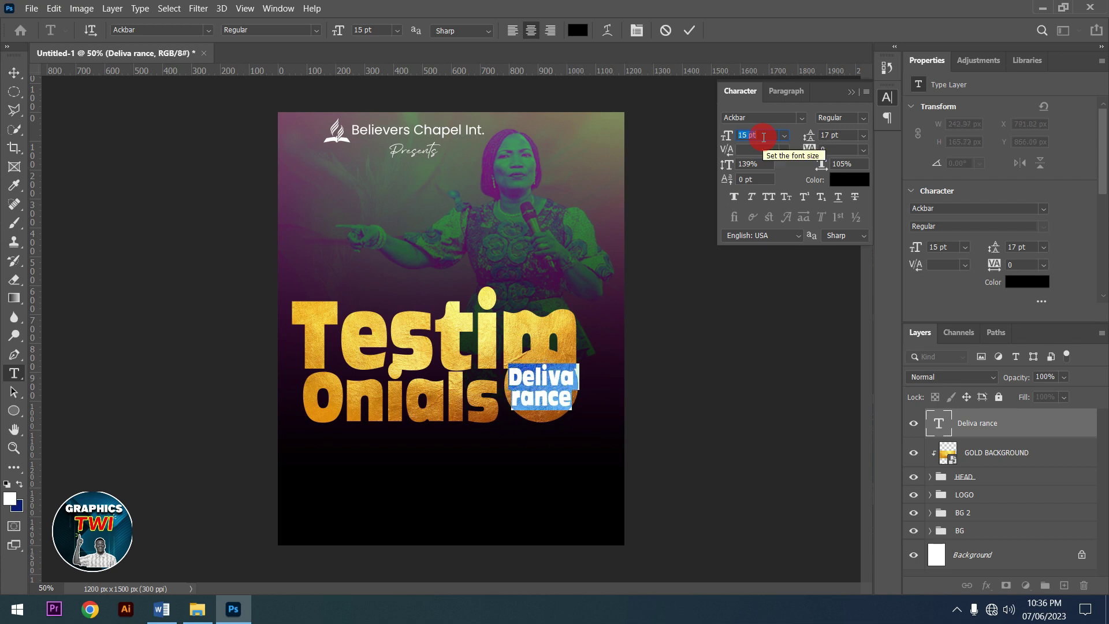
{"action": "left_click", "coordinate": [687, 34]}
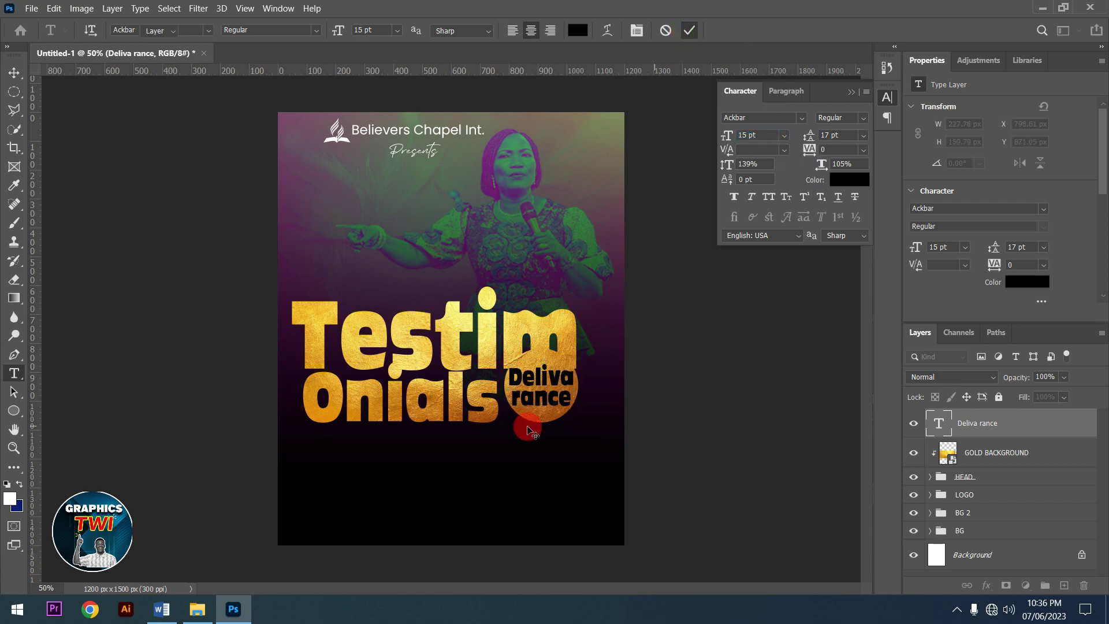
{"action": "key", "text": "v"}
{"action": "key", "text": "Up"}
{"action": "key", "text": "Up"}
{"action": "key", "text": "Up"}
{"action": "key", "text": "Up"}
{"action": "key", "text": "Up"}
{"action": "key", "text": "Up"}
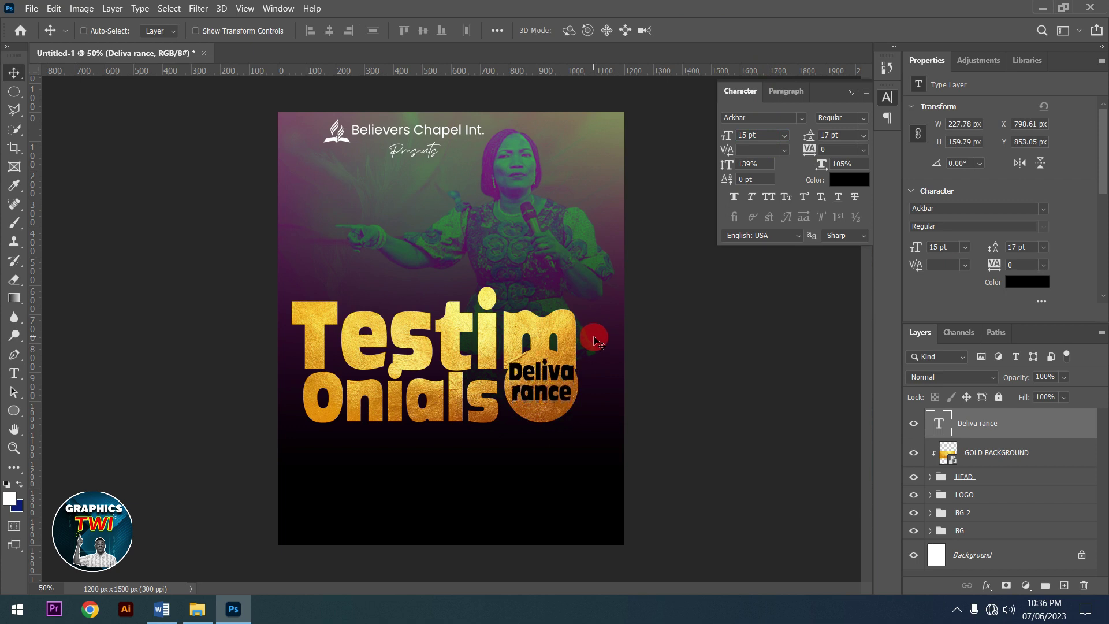
{"action": "key", "text": "Left"}
{"action": "key", "text": "Left"}
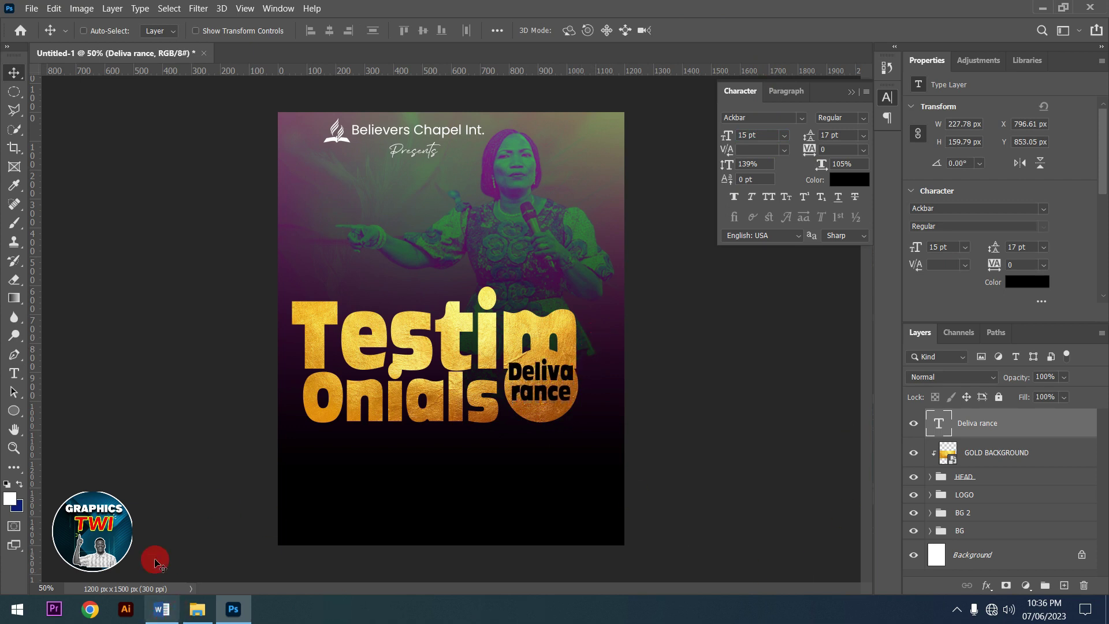
{"action": "left_click", "coordinate": [18, 374]}
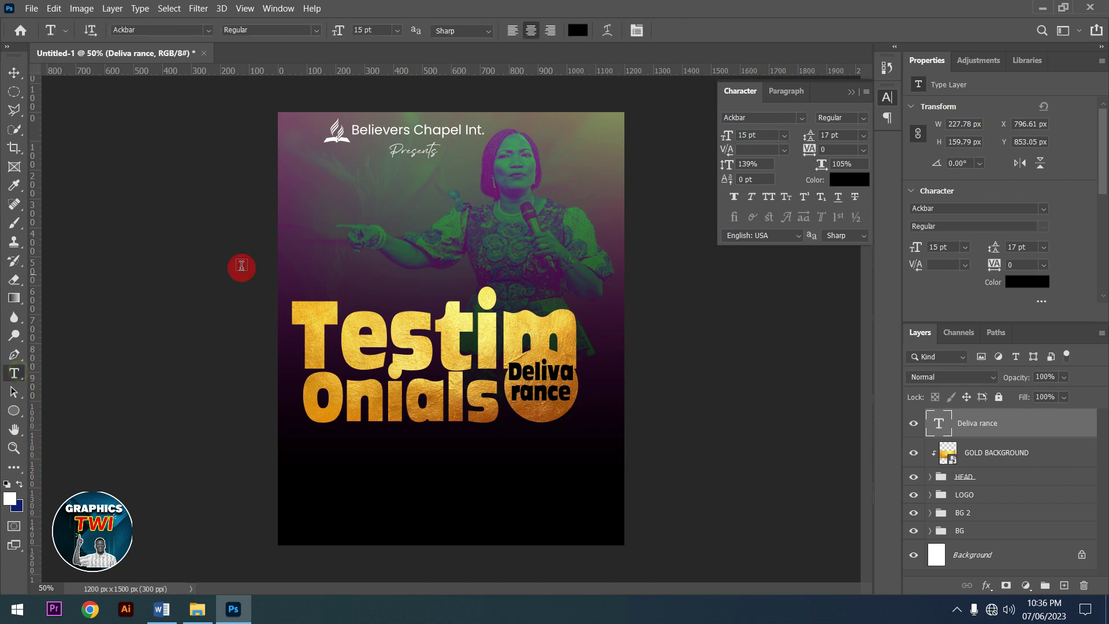
Add an '&' text layer and position it in the gold circle just above 'Deliva rance'
{"action": "left_click", "coordinate": [333, 197]}
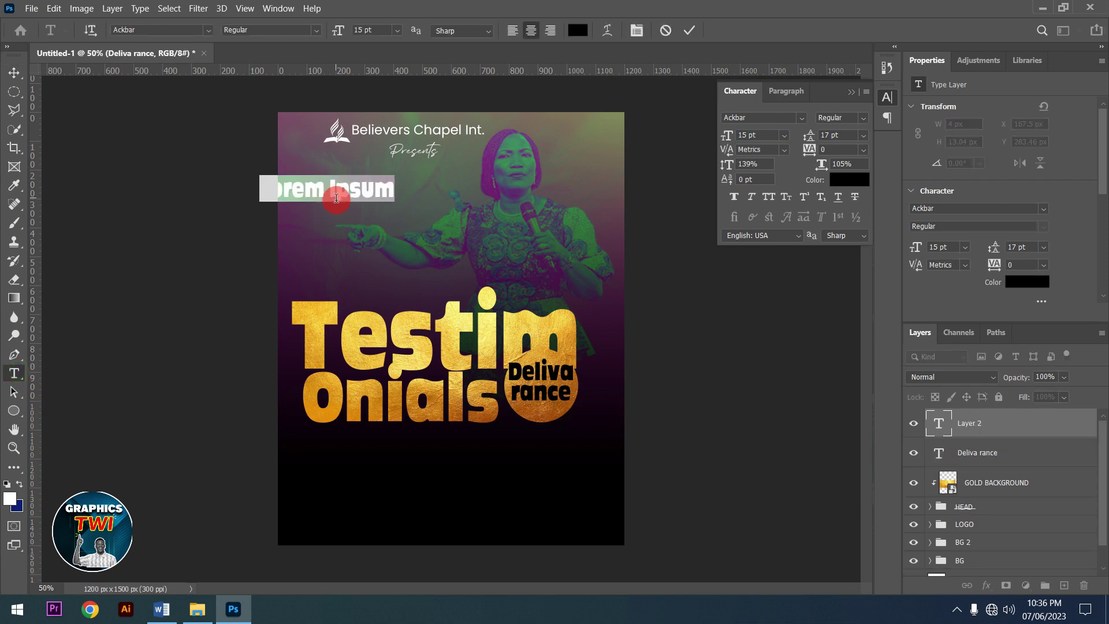
{"action": "type", "text": "&"}
{"action": "left_click", "coordinate": [688, 32]}
{"action": "left_click", "coordinate": [14, 72]}
{"action": "left_click_drag", "start_coordinate": [336, 201], "coordinate": [549, 360]}
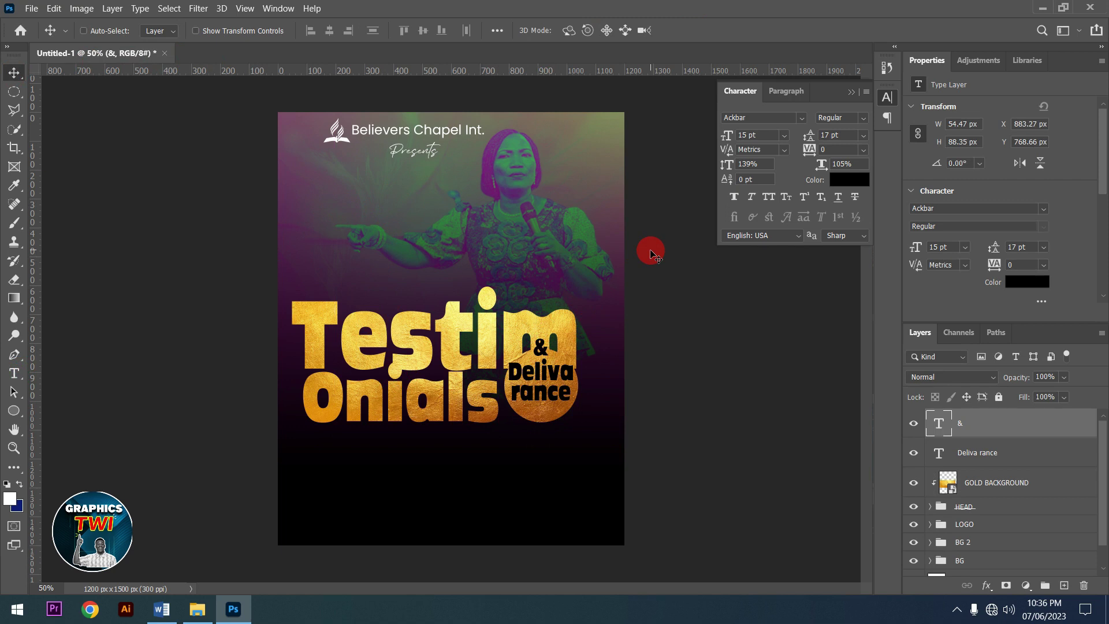
{"action": "key", "text": "Up"}
{"action": "key", "text": "Up"}
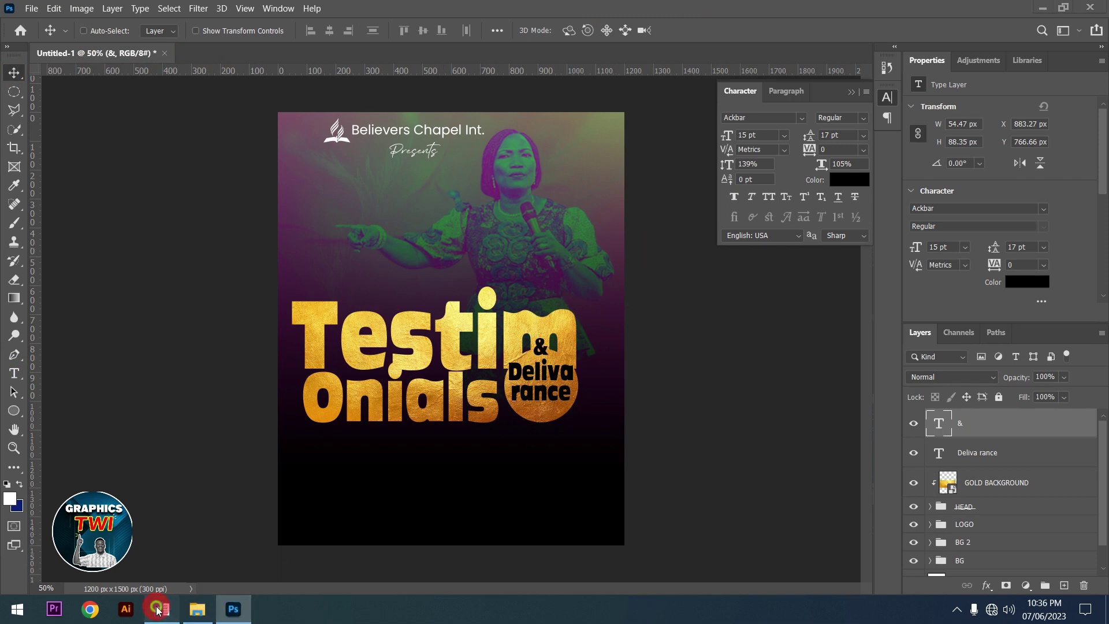
Copy the year '2023' from the FONTS notes in Word
{"action": "left_click", "coordinate": [161, 608]}
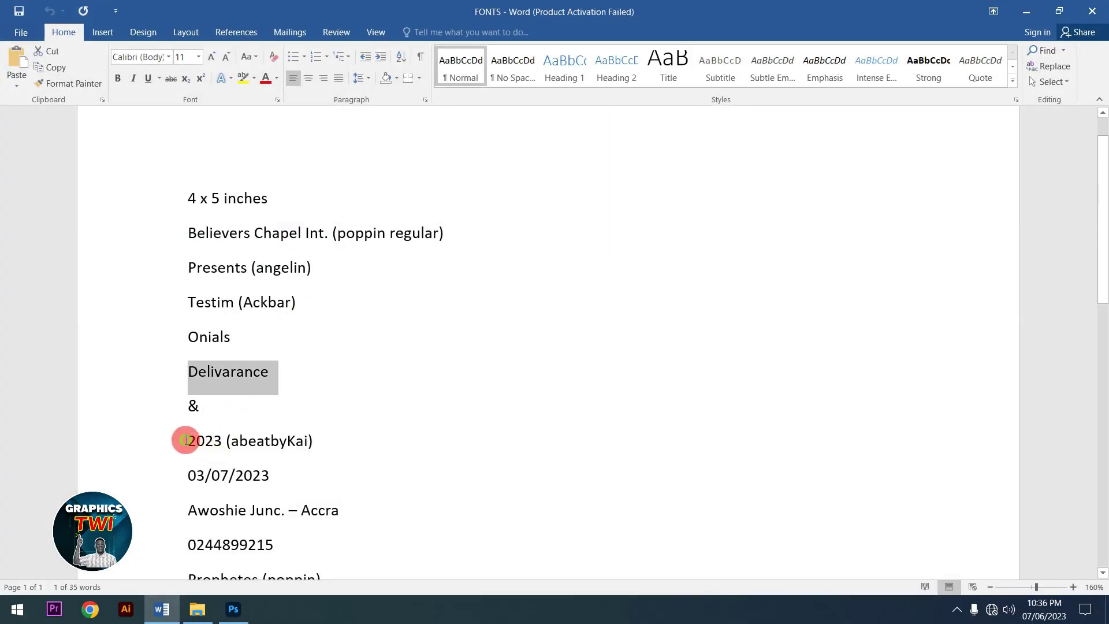
{"action": "left_click_drag", "start_coordinate": [187, 442], "coordinate": [220, 441]}
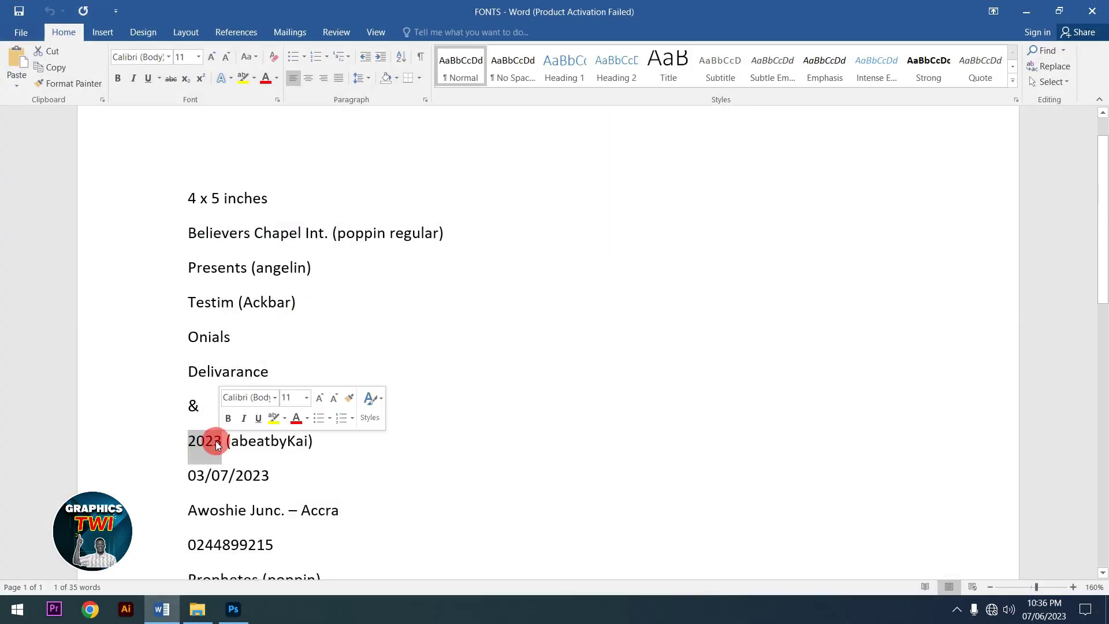
{"action": "right_click", "coordinate": [217, 441]}
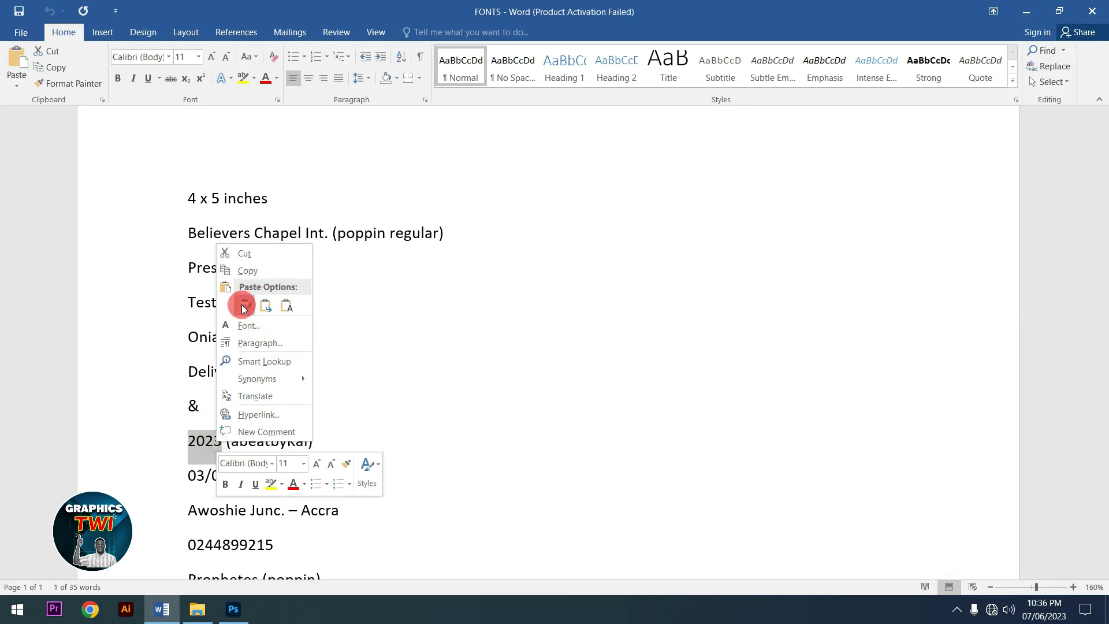
{"action": "left_click", "coordinate": [242, 276]}
Paste '2023' as a new text layer and set it in the abeatbyKai font
{"action": "left_click", "coordinate": [233, 609]}
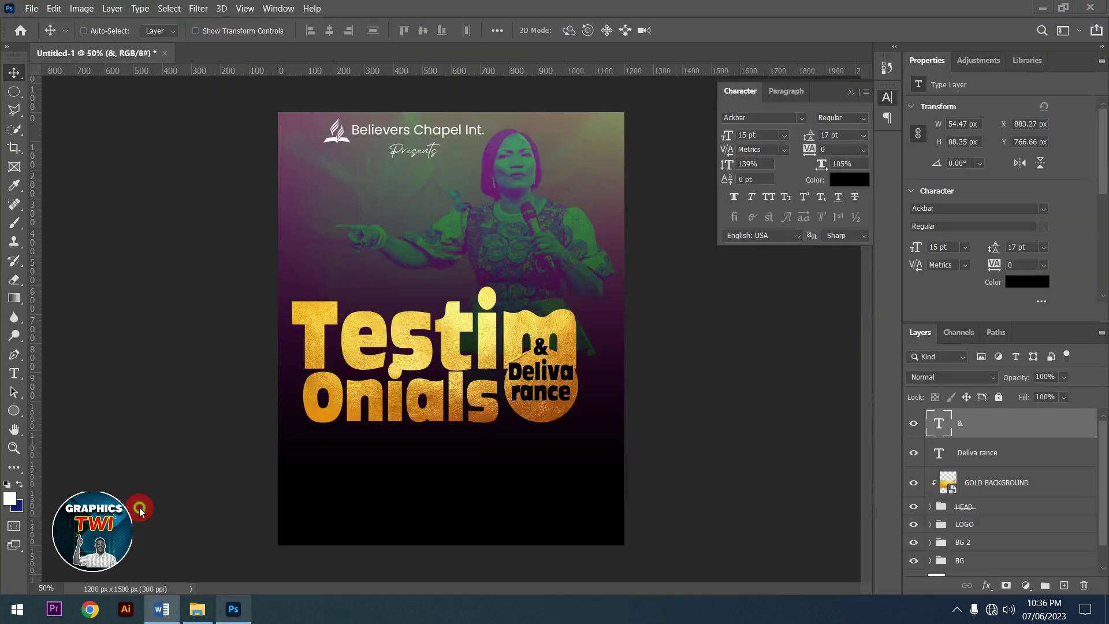
{"action": "left_click", "coordinate": [36, 365]}
{"action": "left_click", "coordinate": [338, 198]}
{"action": "key", "text": "ctrl+v"}
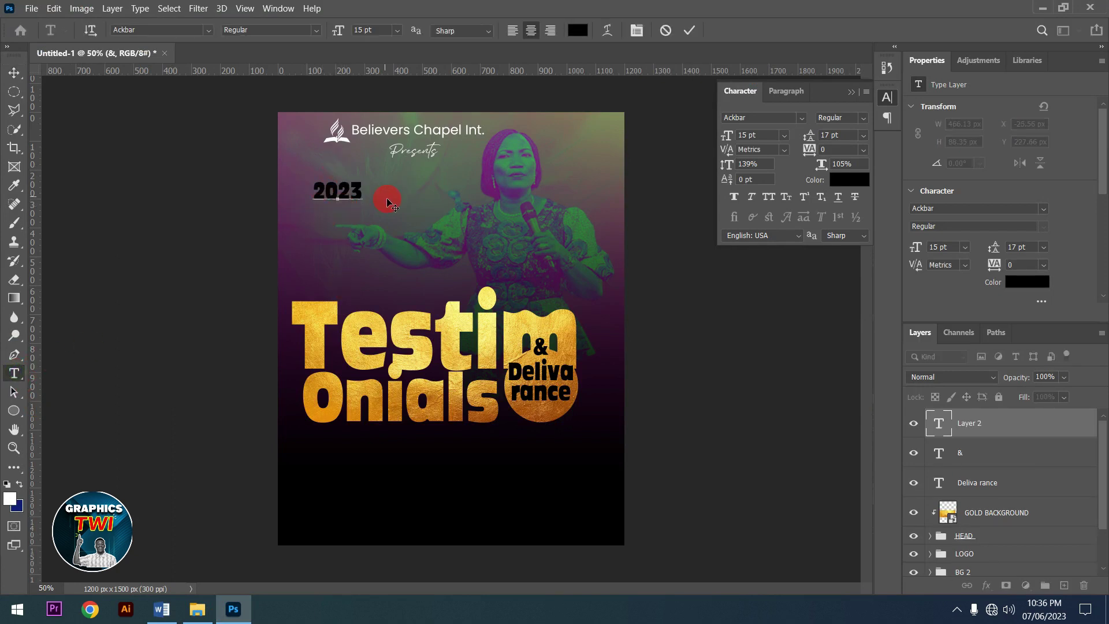
{"action": "key", "text": "ctrl+a"}
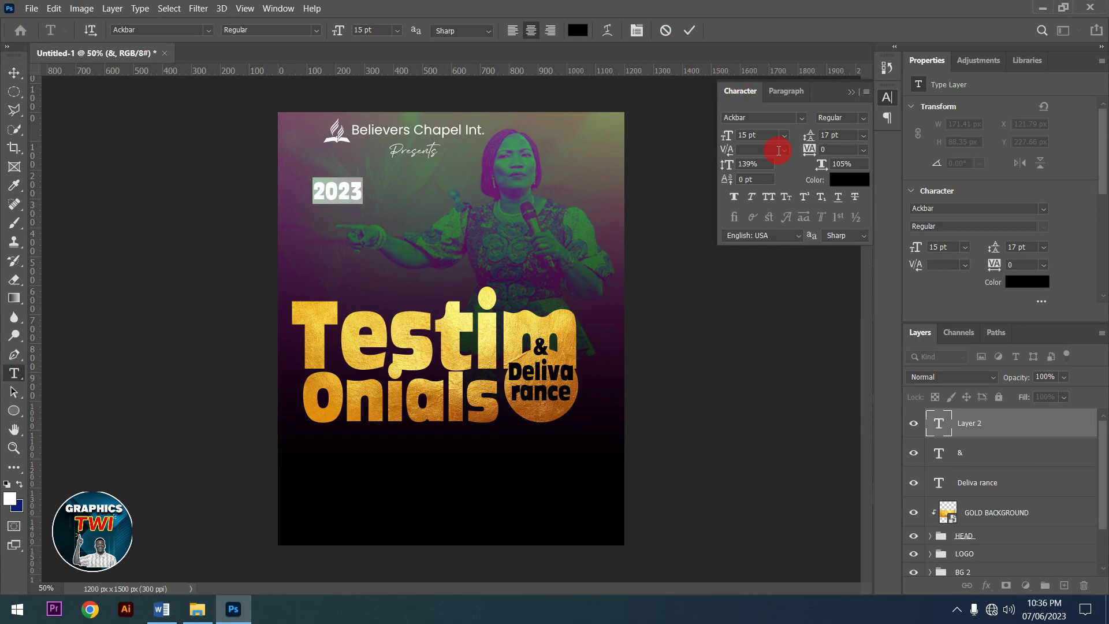
{"action": "type", "text": "ABEAT"}
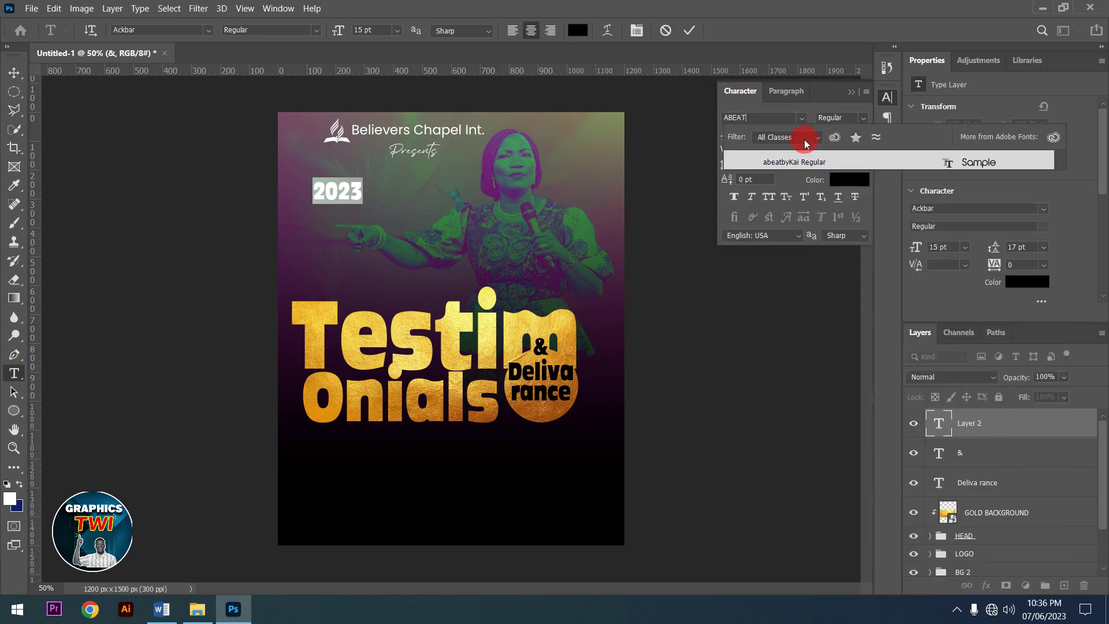
{"action": "left_click", "coordinate": [811, 161]}
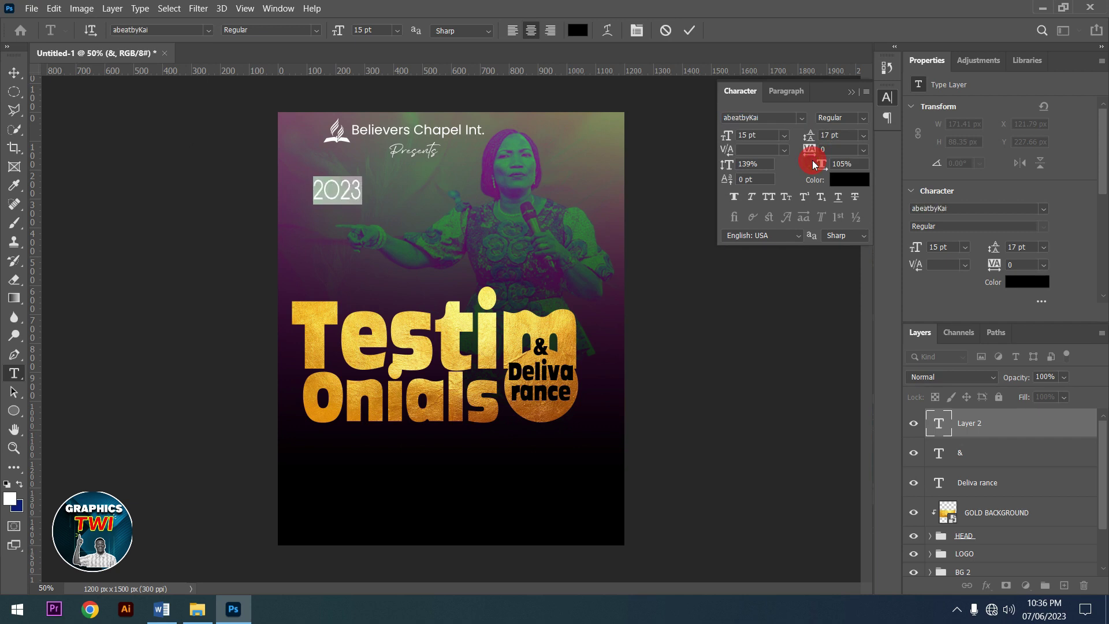
Reset the 2023 text's vertical and horizontal scale to 100% and shrink it to 12 pt
{"action": "left_click_drag", "start_coordinate": [767, 163], "coordinate": [697, 164]}
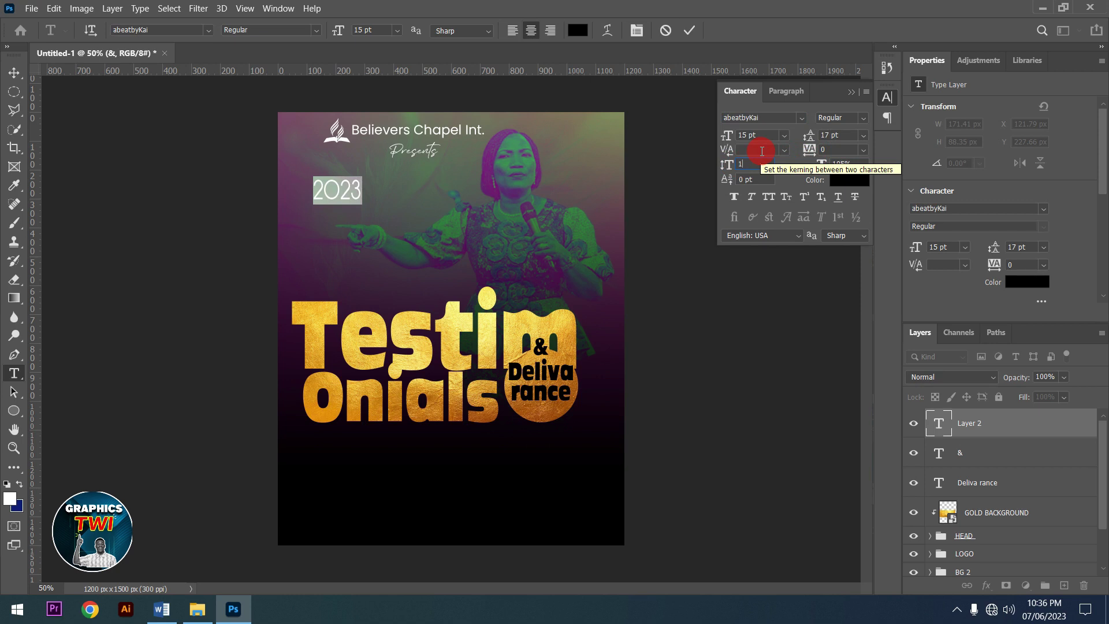
{"action": "type", "text": "00"}
{"action": "key", "text": "Return"}
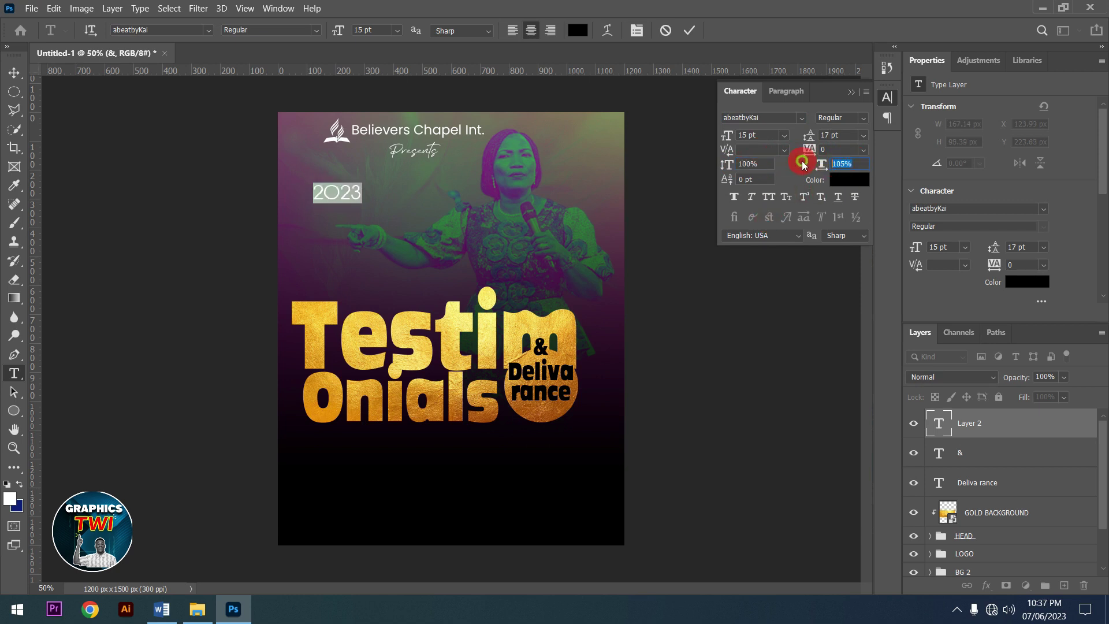
{"action": "type", "text": "100"}
{"action": "key", "text": "Return"}
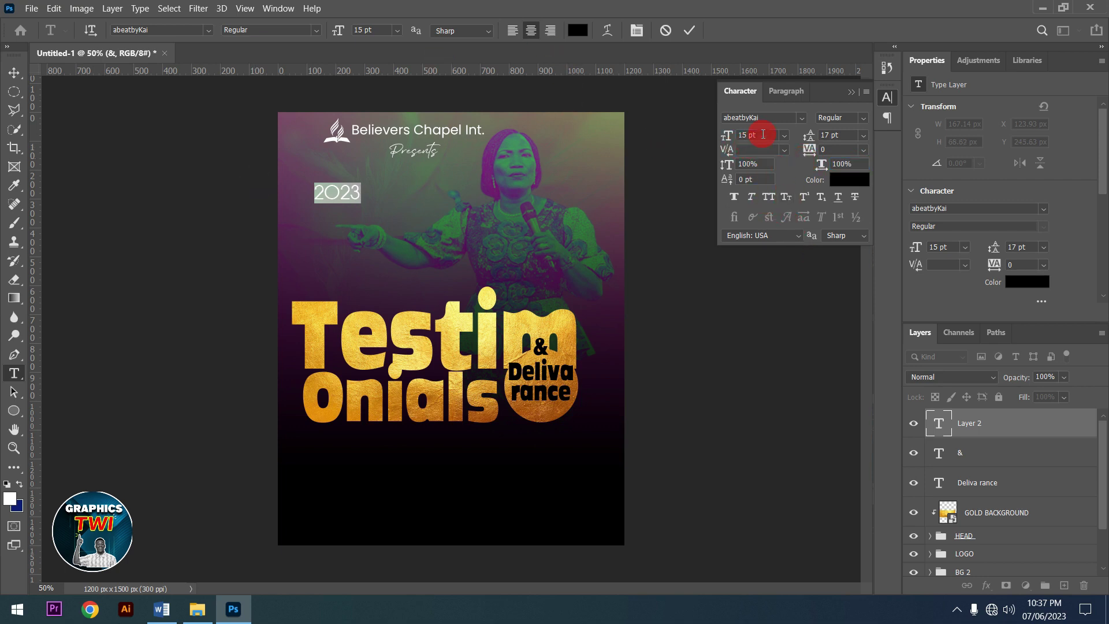
{"action": "key", "text": "Down"}
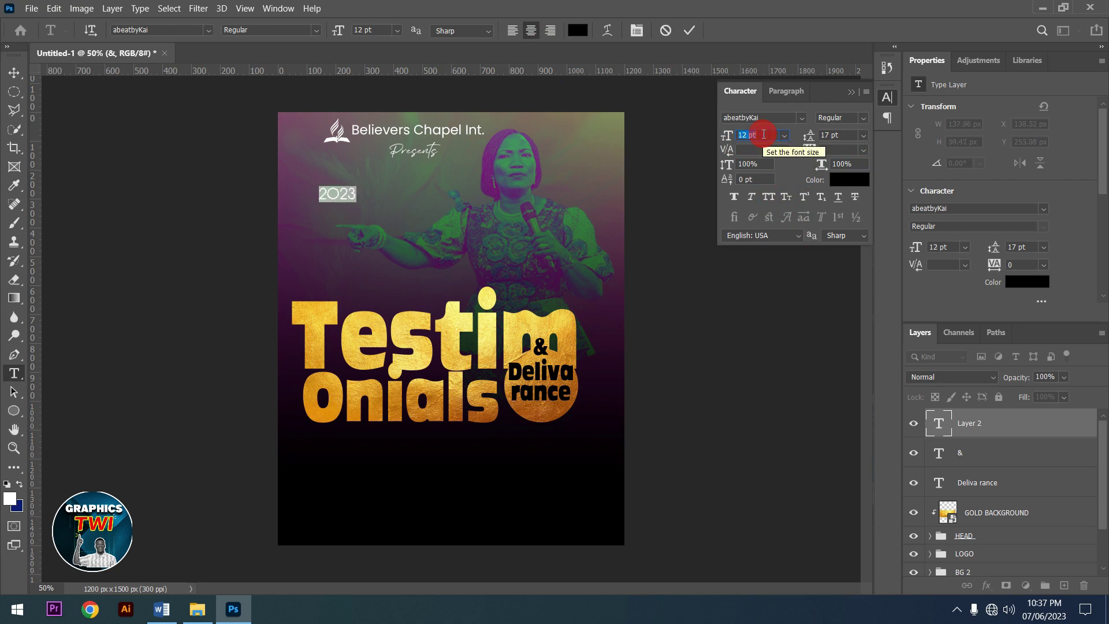
{"action": "left_click", "coordinate": [692, 35]}
Place '2023' inside the gold circle below 'rance', then select it together with the & layer
{"action": "key", "text": "v"}
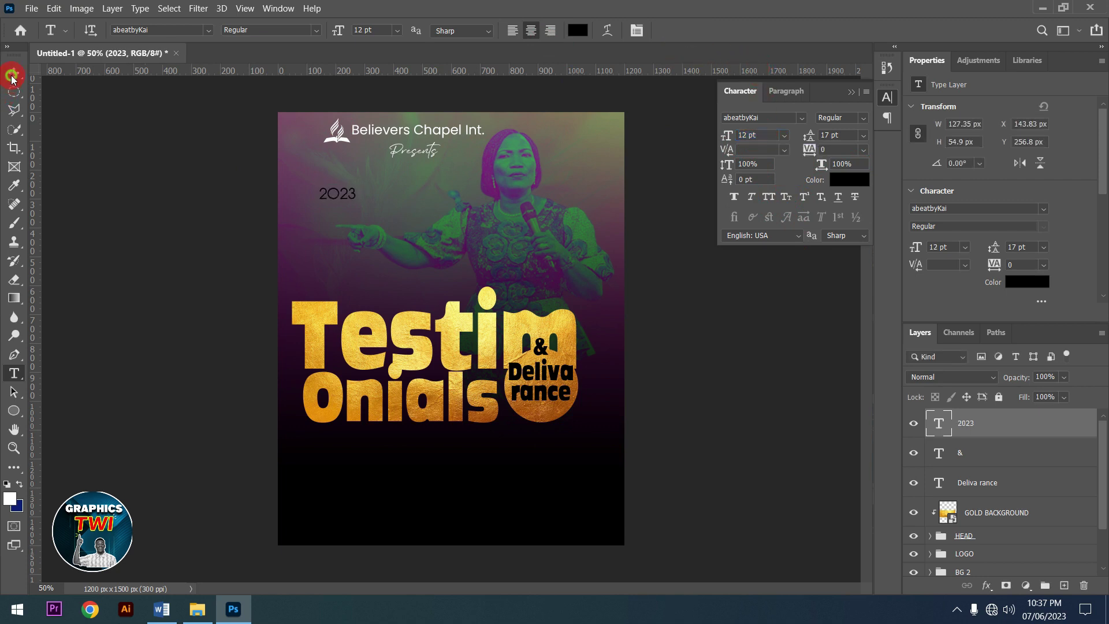
{"action": "left_click_drag", "start_coordinate": [373, 233], "coordinate": [543, 411]}
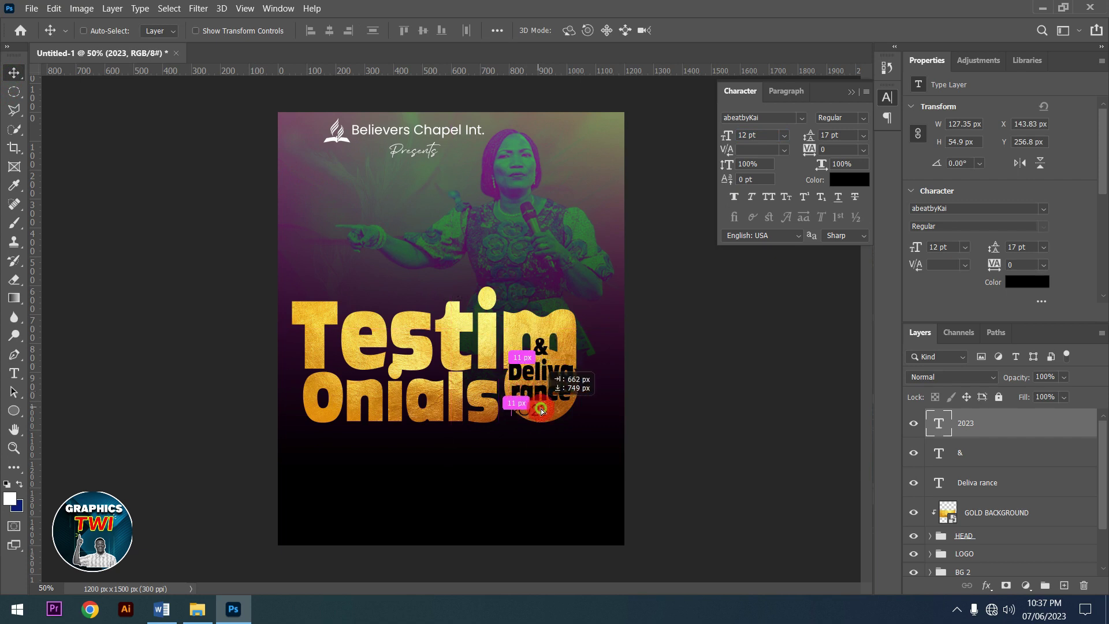
{"action": "left_click_drag", "start_coordinate": [544, 411], "coordinate": [566, 424]}
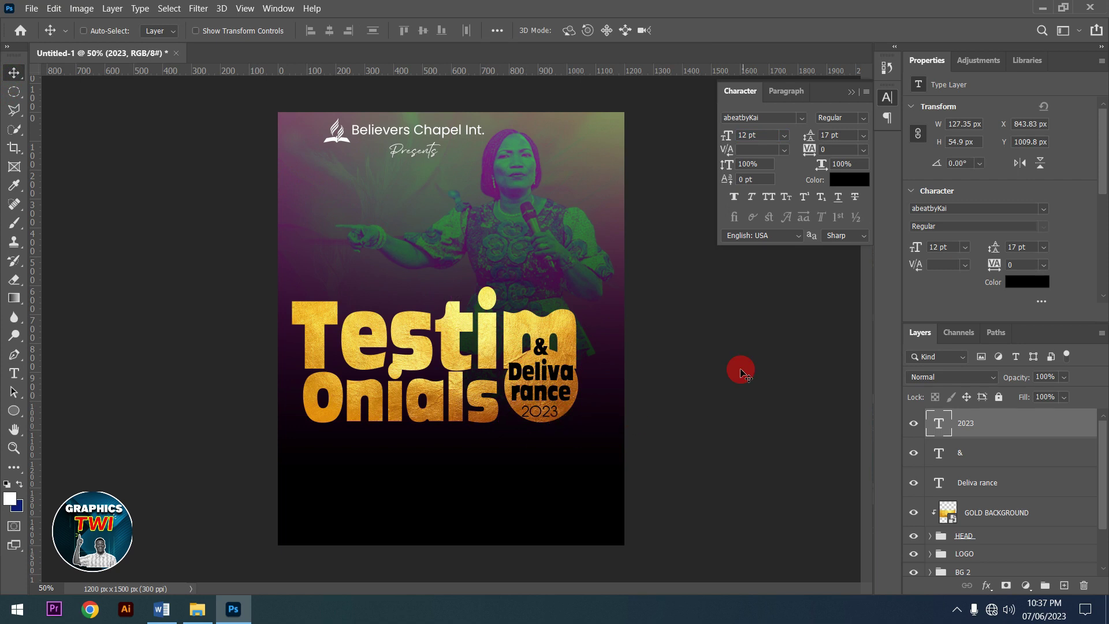
{"action": "left_click", "coordinate": [981, 461], "text": "ctrl"}
Try grouping the badge text with the GOLD BACKGROUND layer, then undo that grouping
{"action": "left_click", "coordinate": [985, 485], "text": "ctrl"}
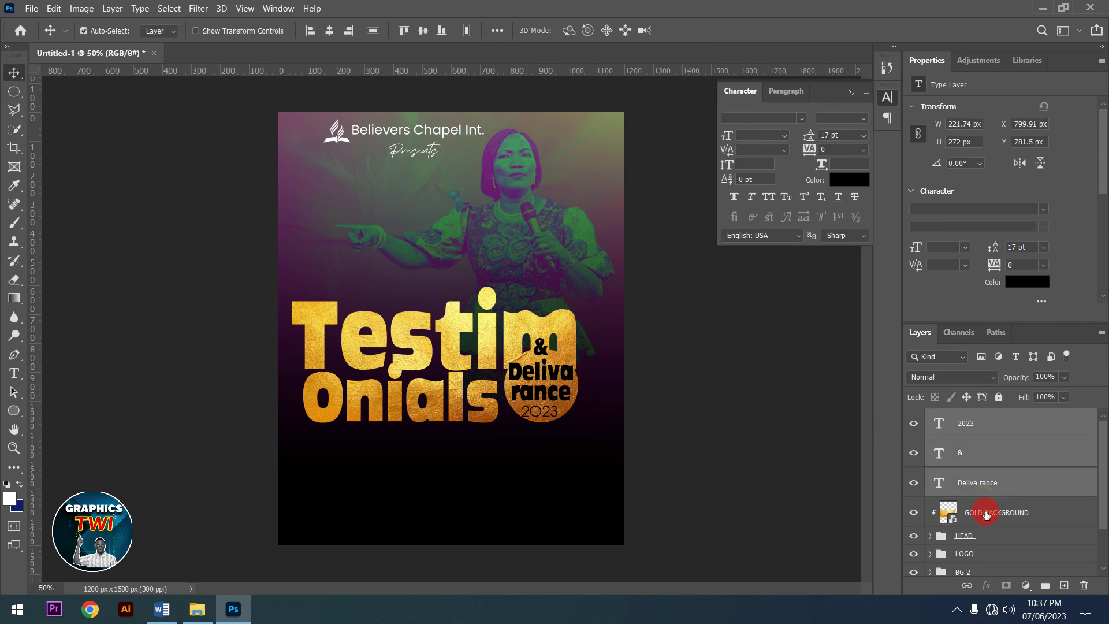
{"action": "left_click", "coordinate": [991, 520], "text": "ctrl"}
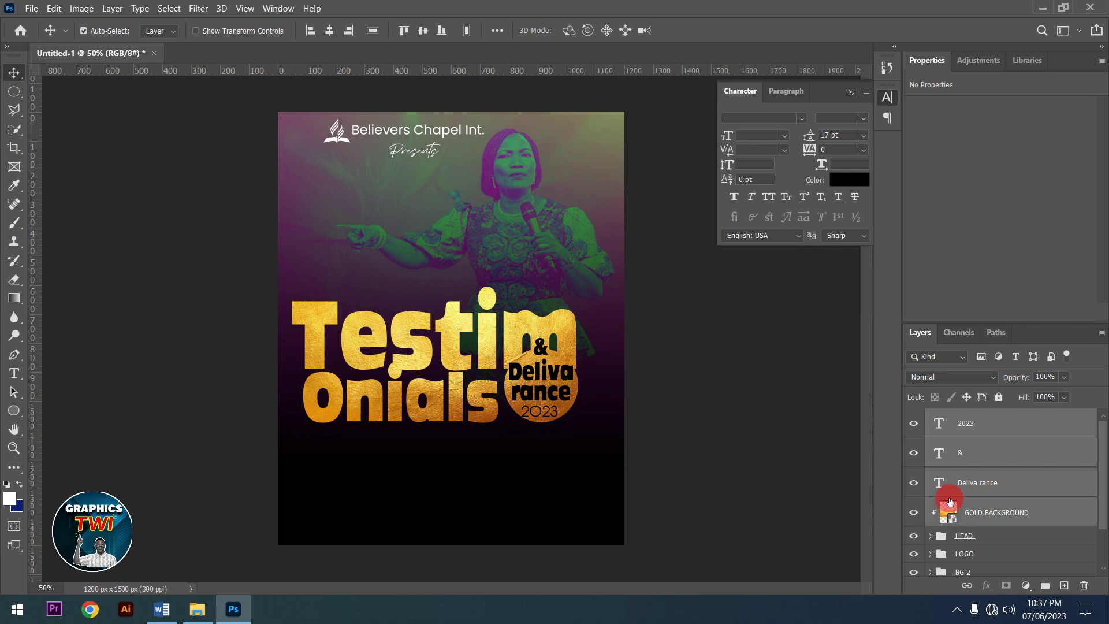
{"action": "key", "text": "ctrl+g"}
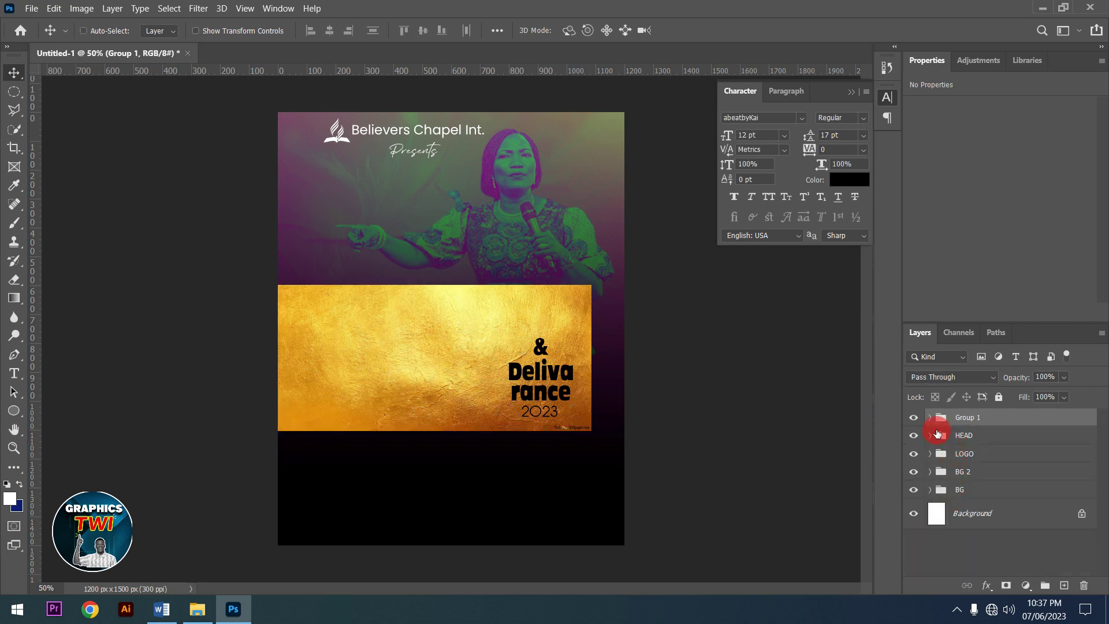
{"action": "key", "text": "ctrl+z"}
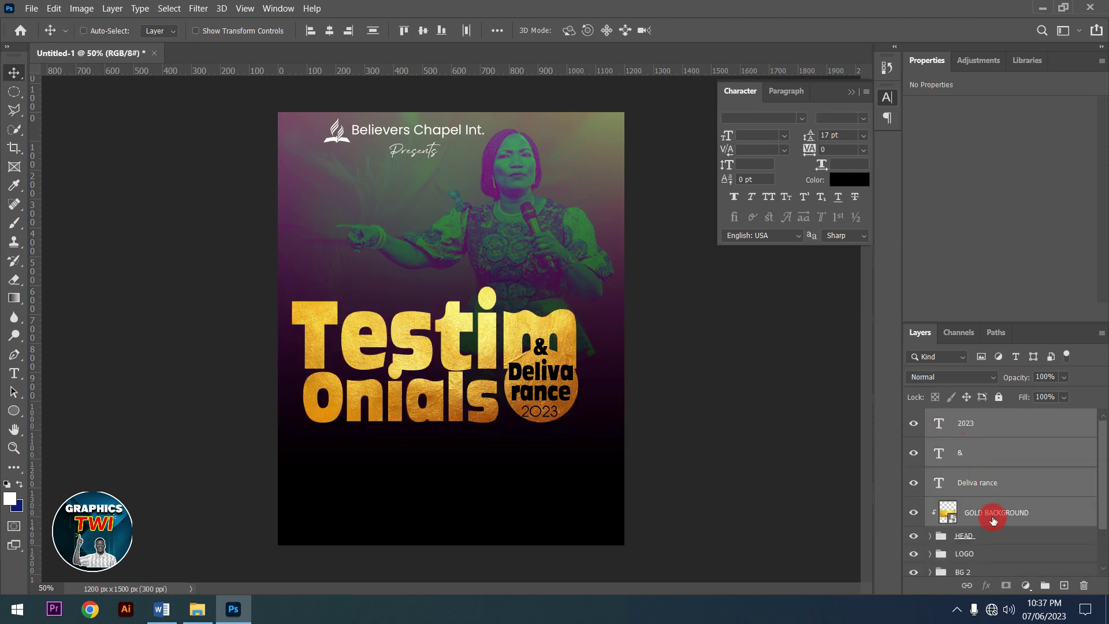
Group the Deliva rance, & and 2023 layers into a group named HEAD 2
{"action": "left_click", "coordinate": [963, 483]}
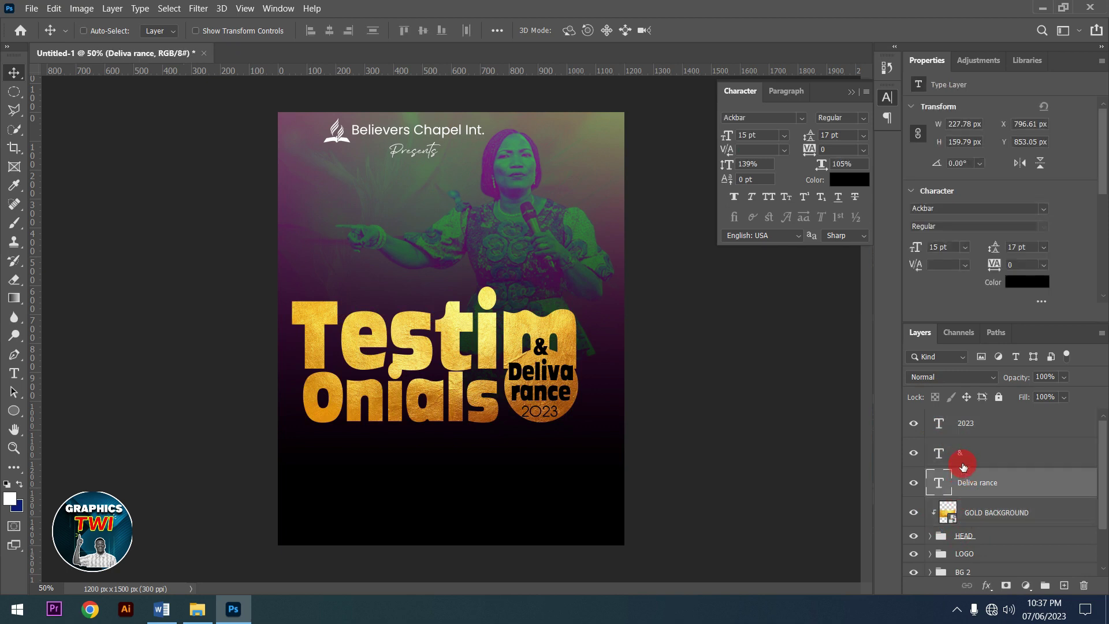
{"action": "left_click", "coordinate": [962, 460], "text": "shift"}
{"action": "left_click", "coordinate": [964, 430], "text": "shift"}
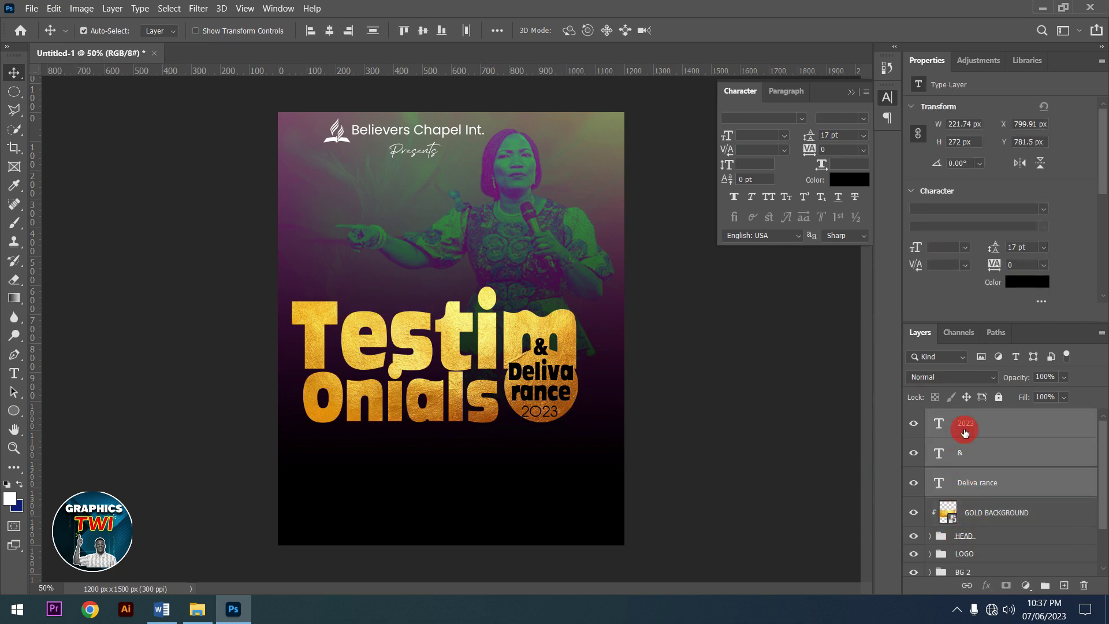
{"action": "key", "text": "ctrl+g"}
{"action": "type", "text": "HEAD 2"}
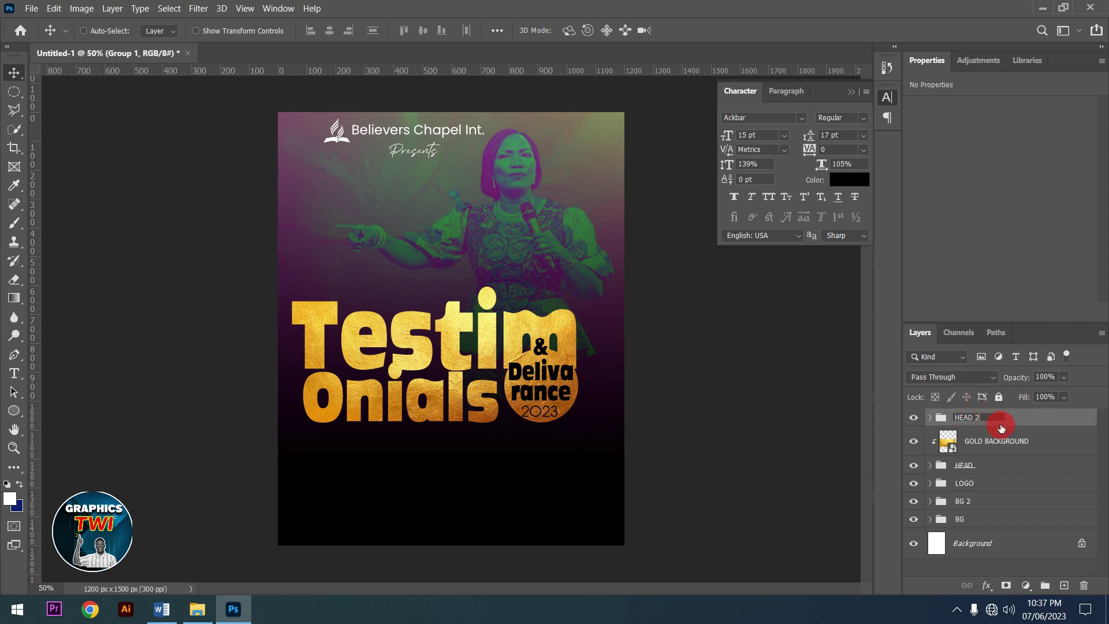
{"action": "key", "text": "Return"}
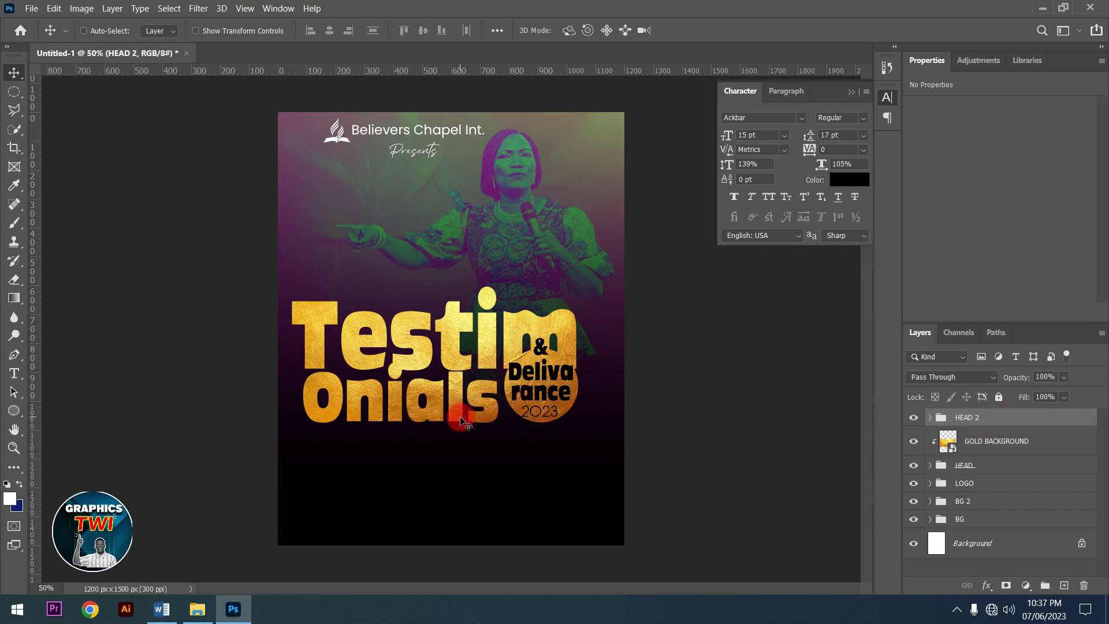
{"action": "left_click", "coordinate": [161, 609]}
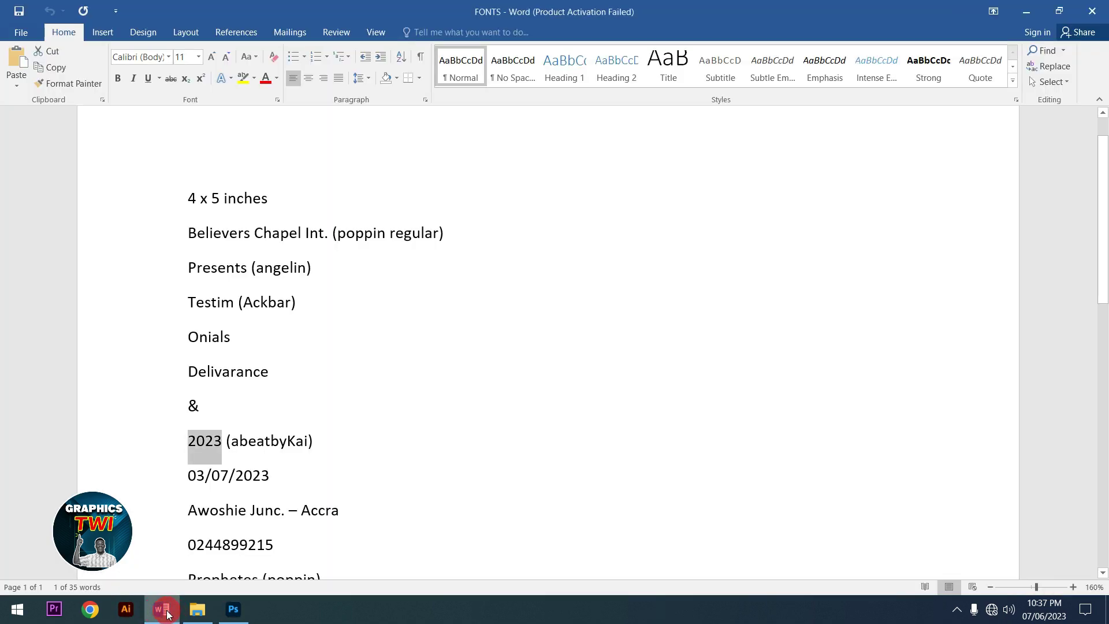
Pick the Particles image from the FEMALE PASTORS folder and bring it into the poster
{"action": "left_click", "coordinate": [161, 609]}
{"action": "left_click", "coordinate": [197, 609]}
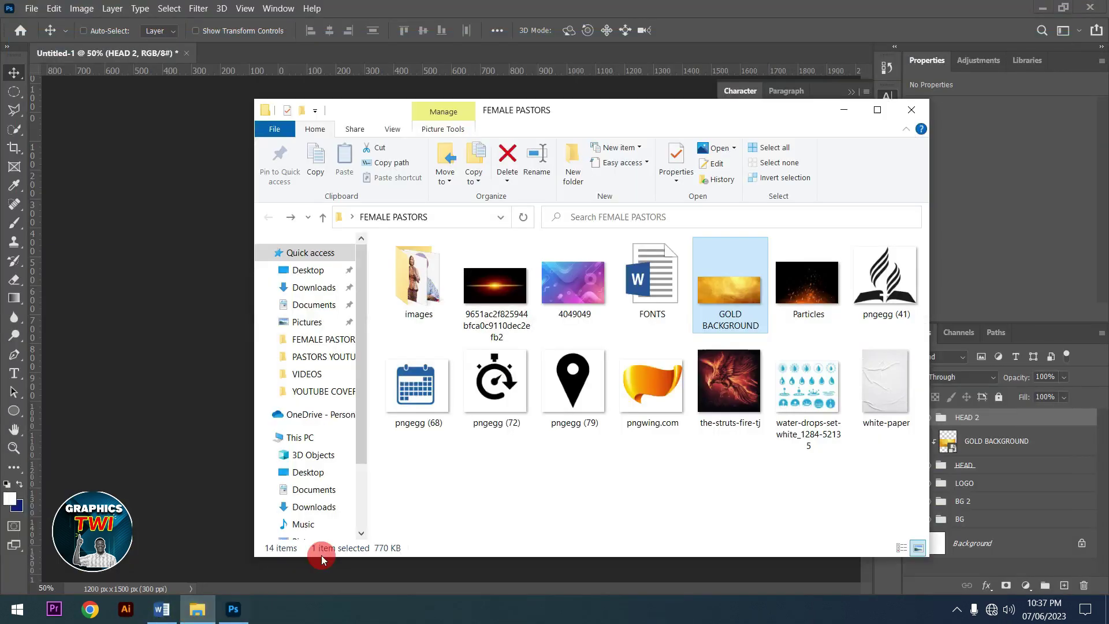
{"action": "left_click", "coordinate": [803, 286]}
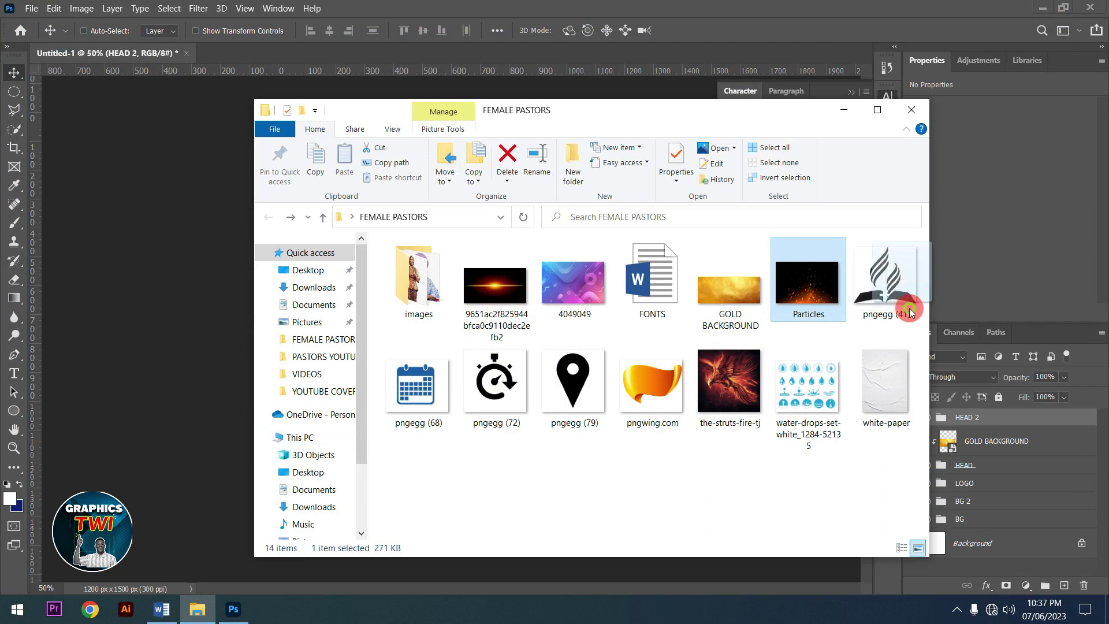
{"action": "left_click", "coordinate": [206, 455]}
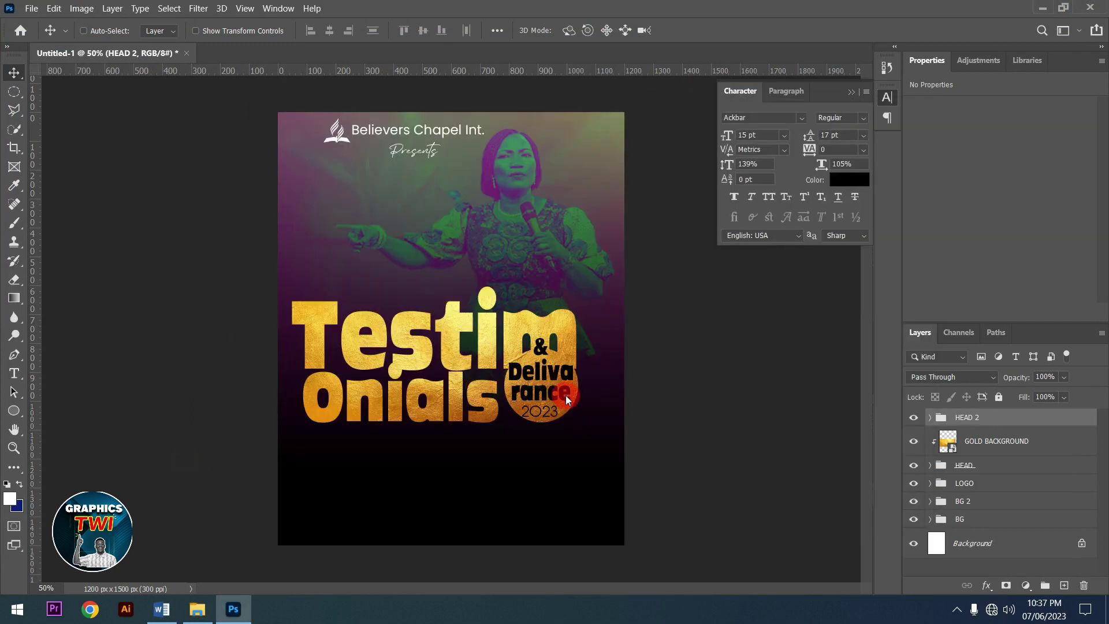
Position the Particles image over the title area and commit the placement
{"action": "mouse_move", "coordinate": [611, 366]}
{"action": "left_mouse_down"}
{"action": "mouse_move", "coordinate": [603, 327]}
{"action": "mouse_move", "coordinate": [604, 365]}
{"action": "left_mouse_up"}
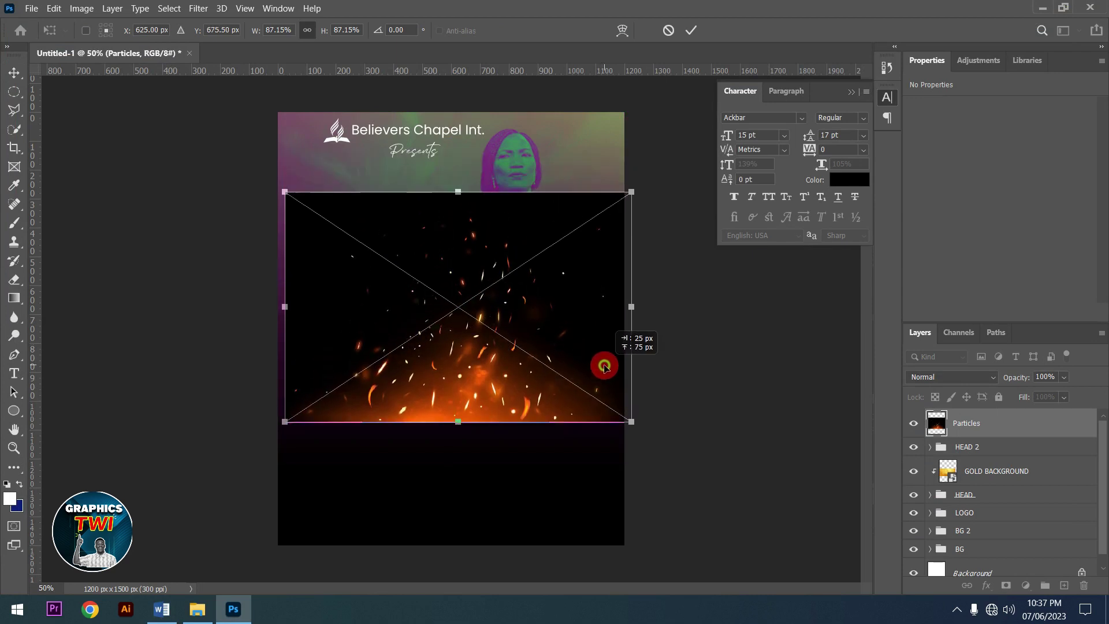
{"action": "left_click_drag", "start_coordinate": [567, 270], "coordinate": [562, 270]}
{"action": "key", "text": "Left"}
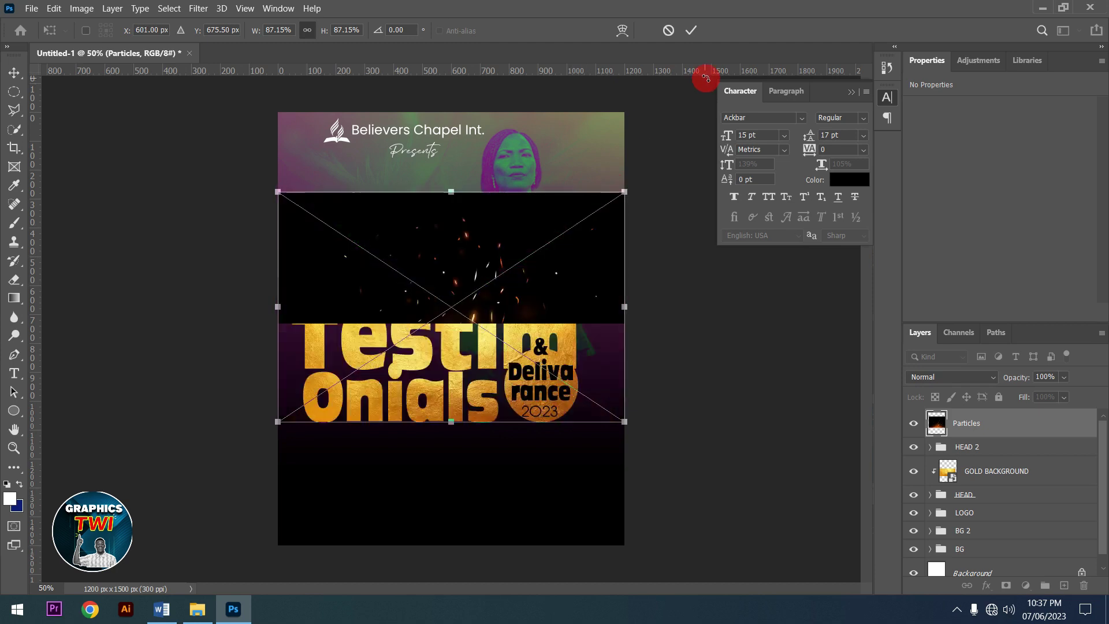
{"action": "key", "text": "Left"}
{"action": "key", "text": "Left"}
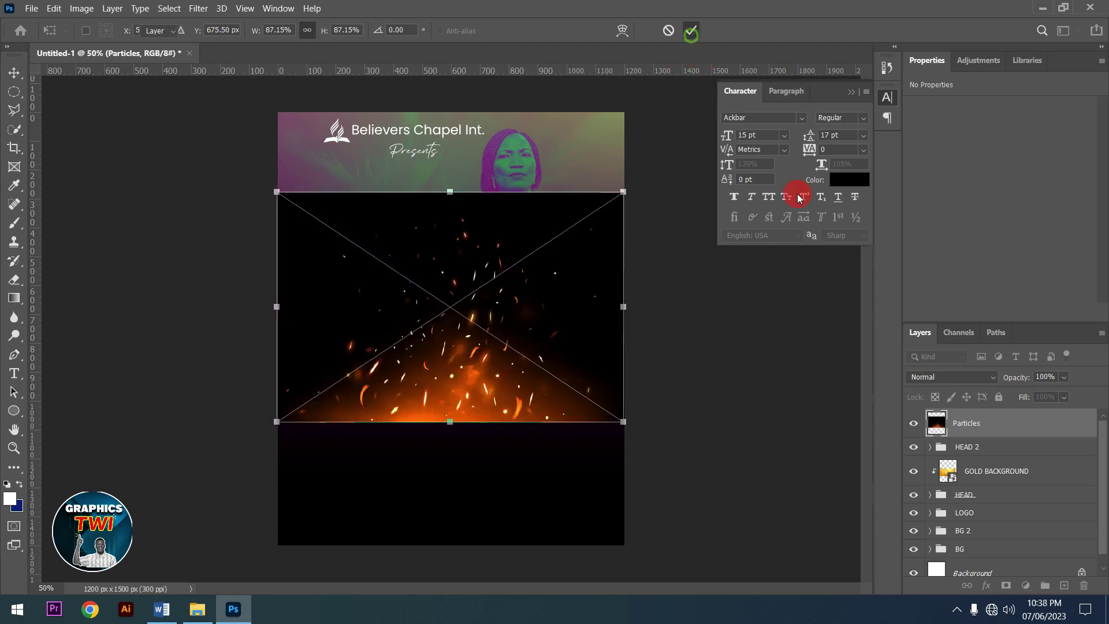
{"action": "key", "text": "Return"}
Set the Particles layer to Screen blending and rasterize it
{"action": "left_click", "coordinate": [930, 372]}
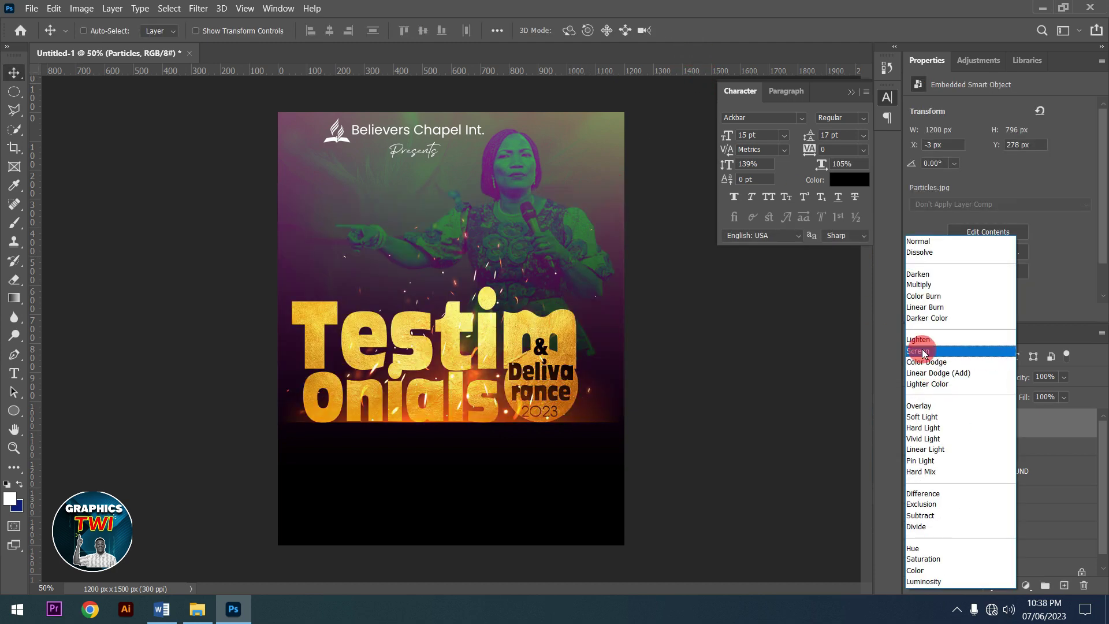
{"action": "left_click", "coordinate": [923, 353]}
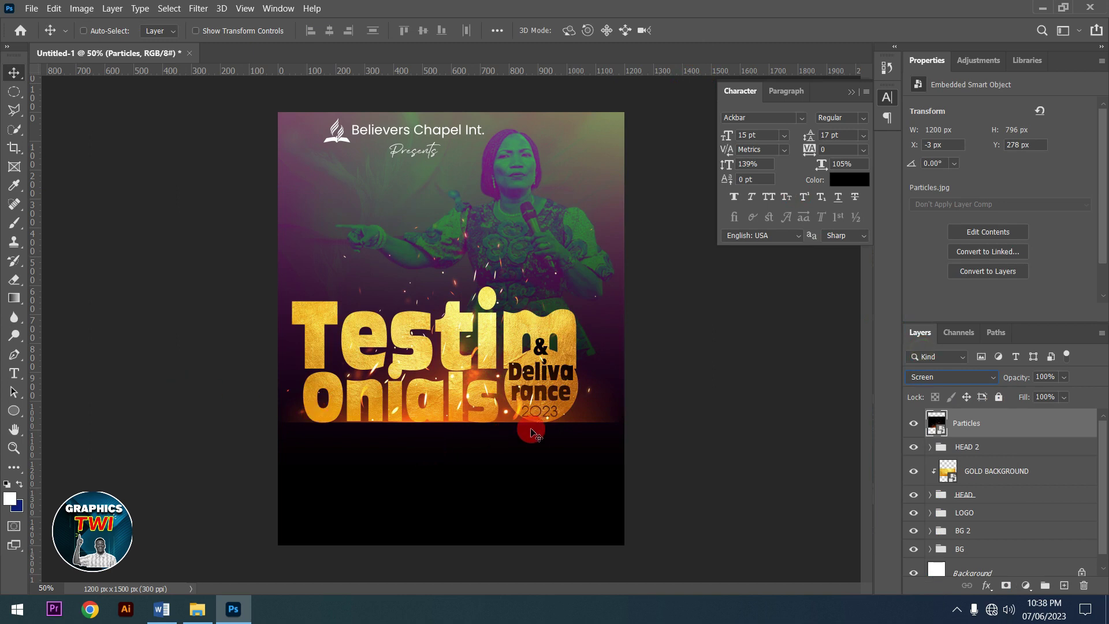
{"action": "right_click", "coordinate": [975, 425]}
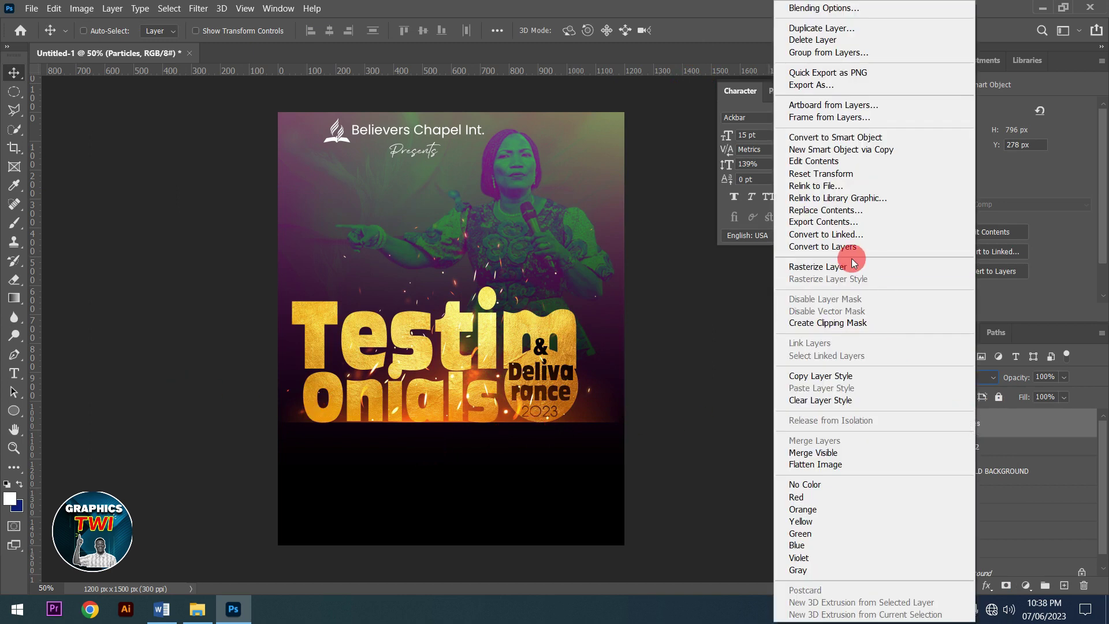
{"action": "left_click", "coordinate": [831, 267]}
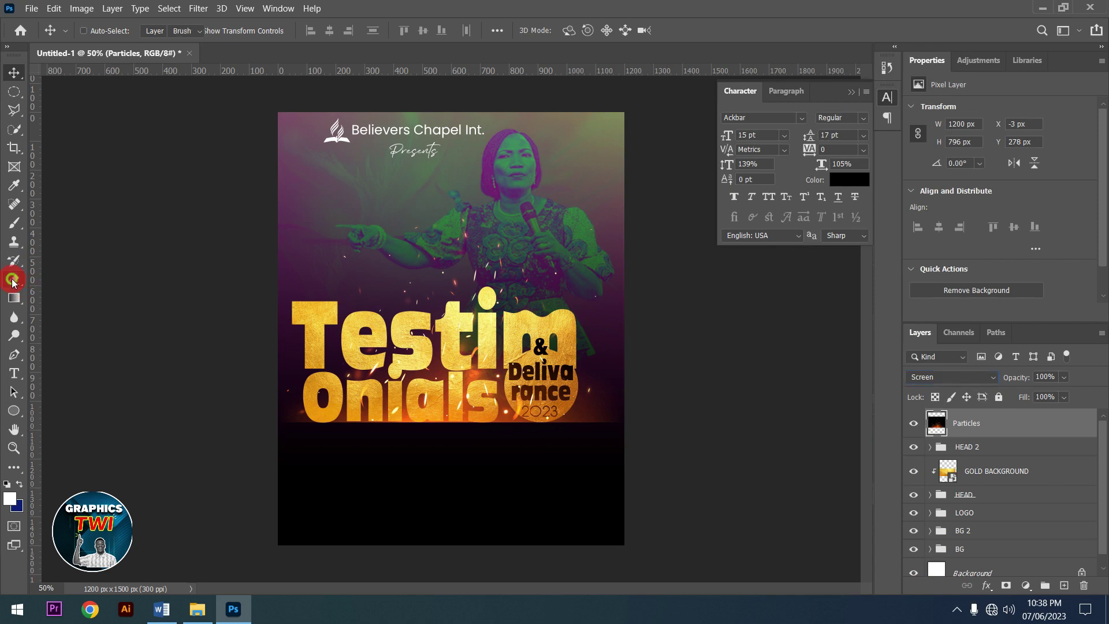
Erase the stray particle glow in the lower band and around the m and &, using a 200 px eraser
{"action": "left_click", "coordinate": [12, 281]}
{"action": "mouse_move", "coordinate": [574, 422]}
{"action": "left_mouse_down"}
{"action": "mouse_move", "coordinate": [598, 413]}
{"action": "mouse_move", "coordinate": [612, 449]}
{"action": "left_mouse_up"}
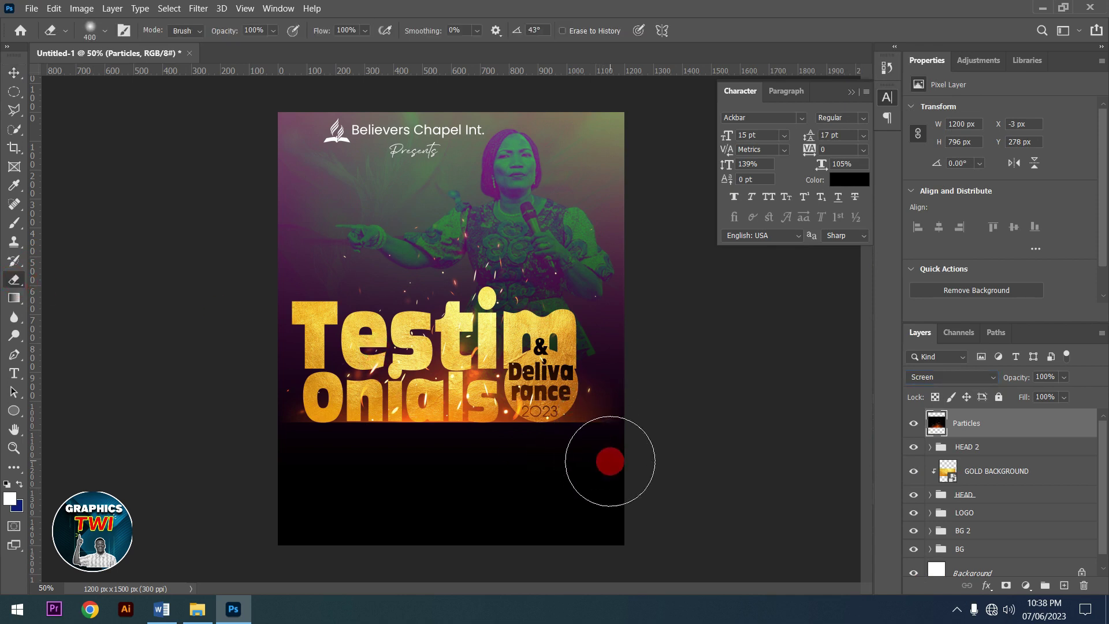
{"action": "key", "text": "bracketleft"}
{"action": "key", "text": "bracketleft"}
{"action": "key", "text": "bracketleft"}
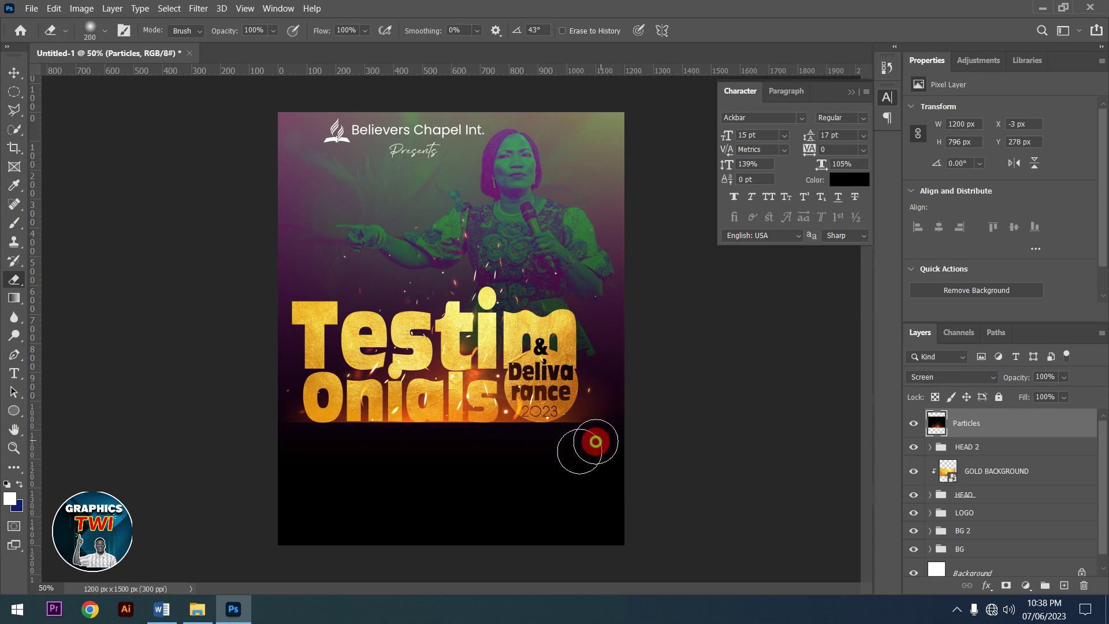
{"action": "mouse_move", "coordinate": [613, 449]}
{"action": "left_mouse_down"}
{"action": "mouse_move", "coordinate": [309, 445]}
{"action": "mouse_move", "coordinate": [578, 448]}
{"action": "mouse_move", "coordinate": [574, 460]}
{"action": "left_mouse_up"}
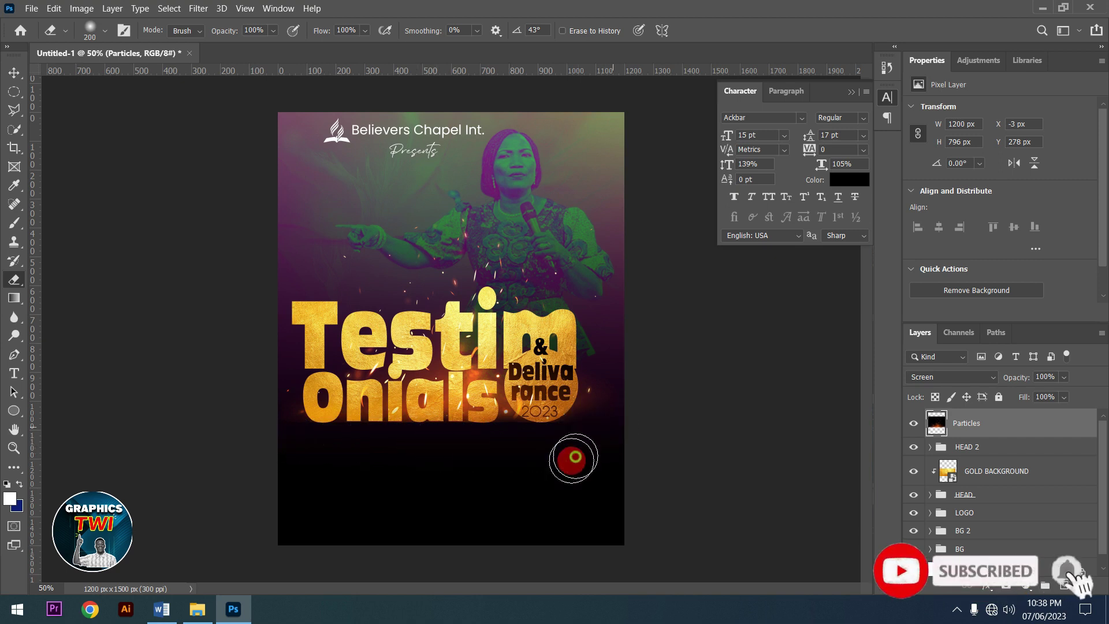
{"action": "left_click_drag", "start_coordinate": [543, 329], "coordinate": [511, 298]}
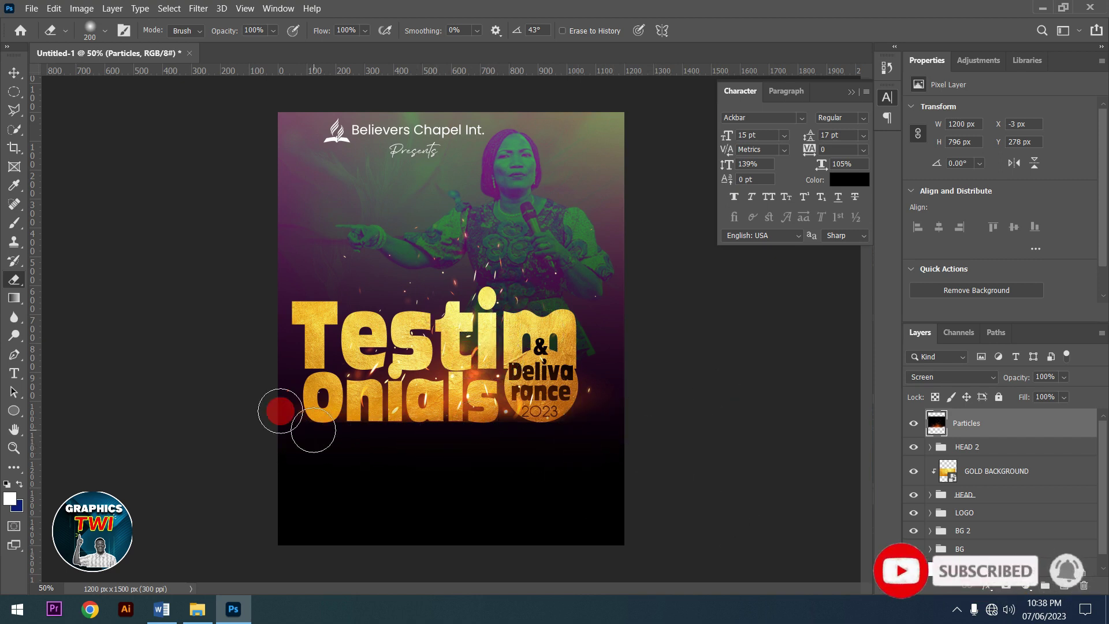
Bring the lens flare image from the FEMALE PASTORS folder into the poster
{"action": "left_click", "coordinate": [197, 609]}
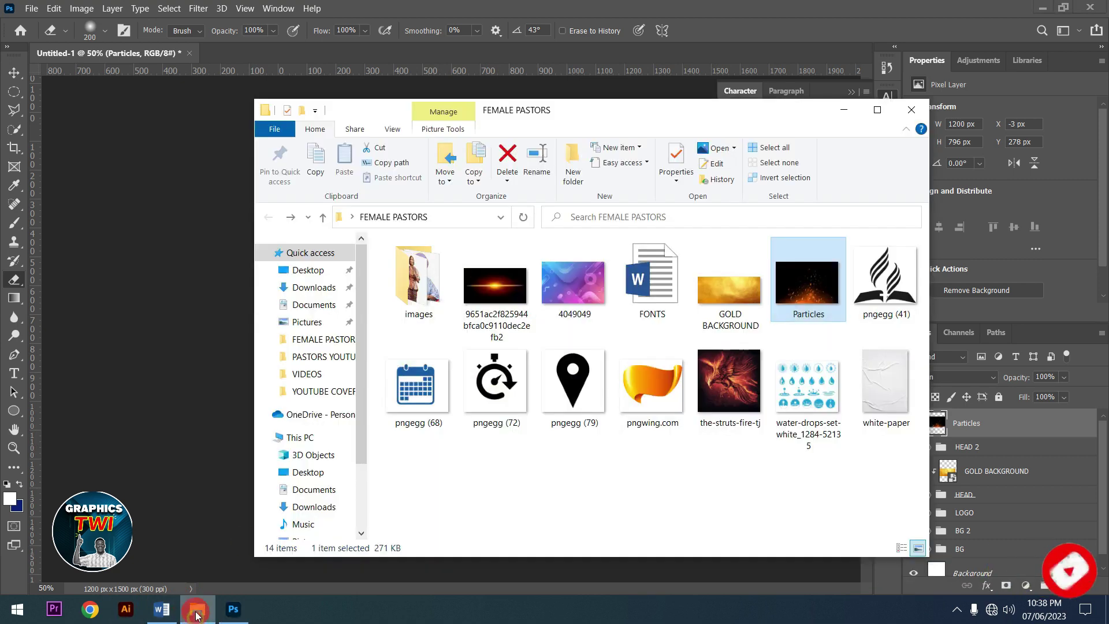
{"action": "left_click", "coordinate": [463, 323]}
{"action": "left_click", "coordinate": [199, 464]}
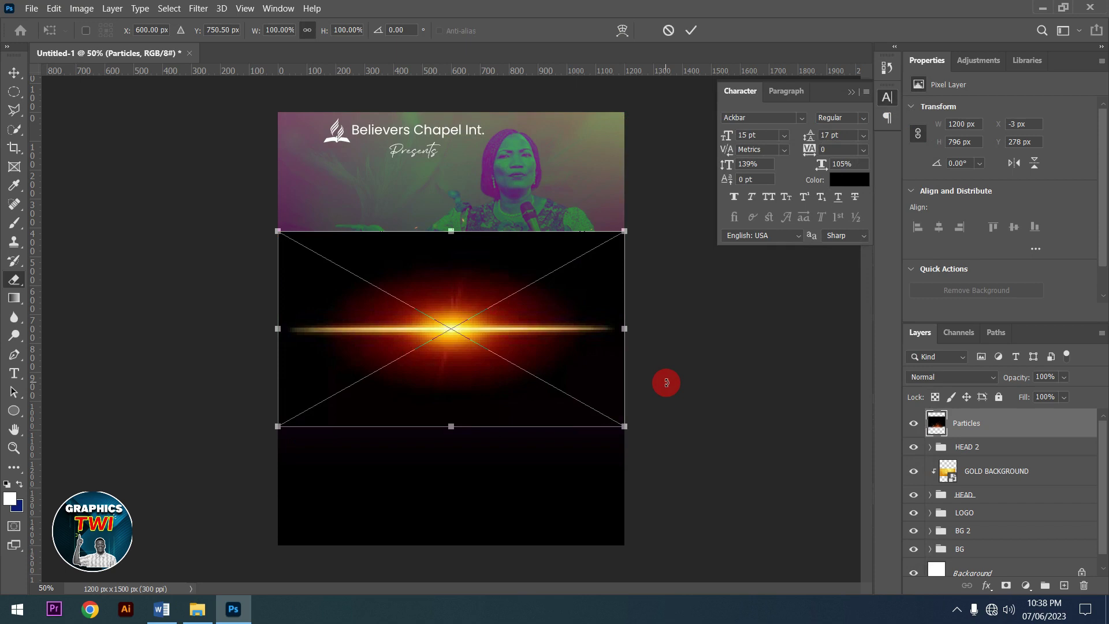
Commit the lens flare, set it to Screen blending, and erase part of it near the badge
{"action": "left_click", "coordinate": [692, 32]}
{"action": "left_click", "coordinate": [959, 377]}
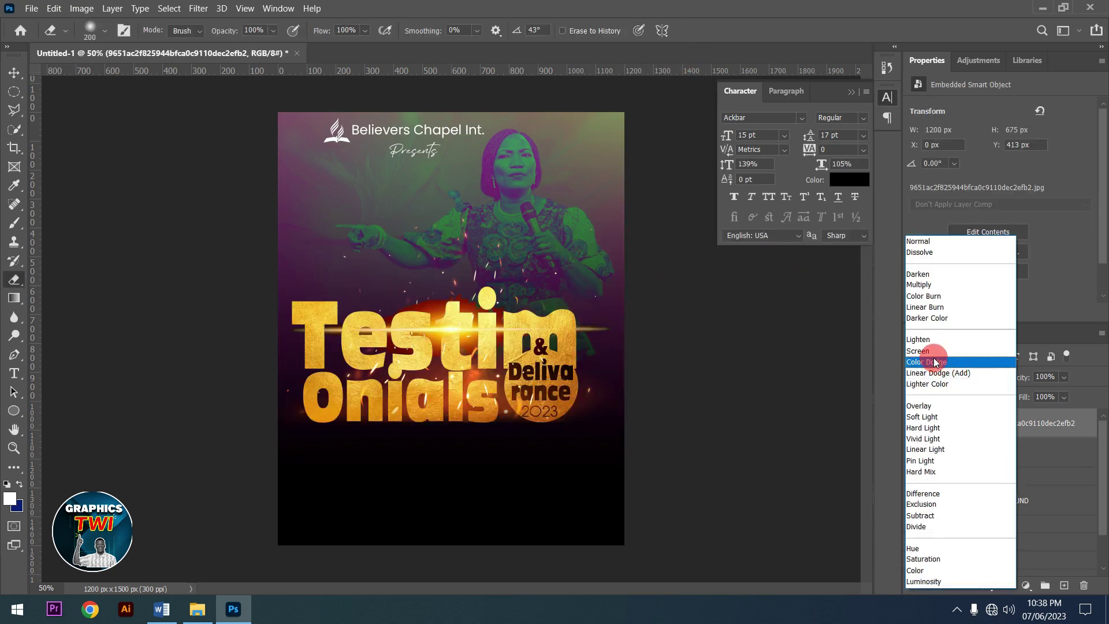
{"action": "left_click", "coordinate": [932, 350]}
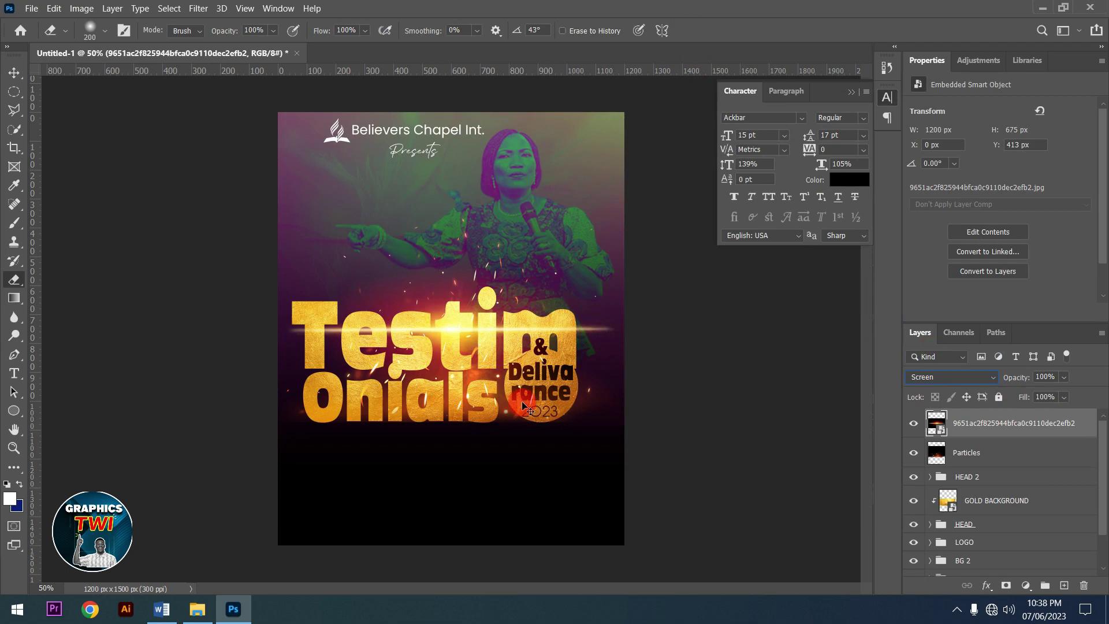
{"action": "left_click_drag", "start_coordinate": [523, 404], "coordinate": [611, 314]}
Scale the lens flare down to about 29% and place it beneath 'Onials'
{"action": "left_click", "coordinate": [9, 69]}
{"action": "left_click", "coordinate": [711, 367]}
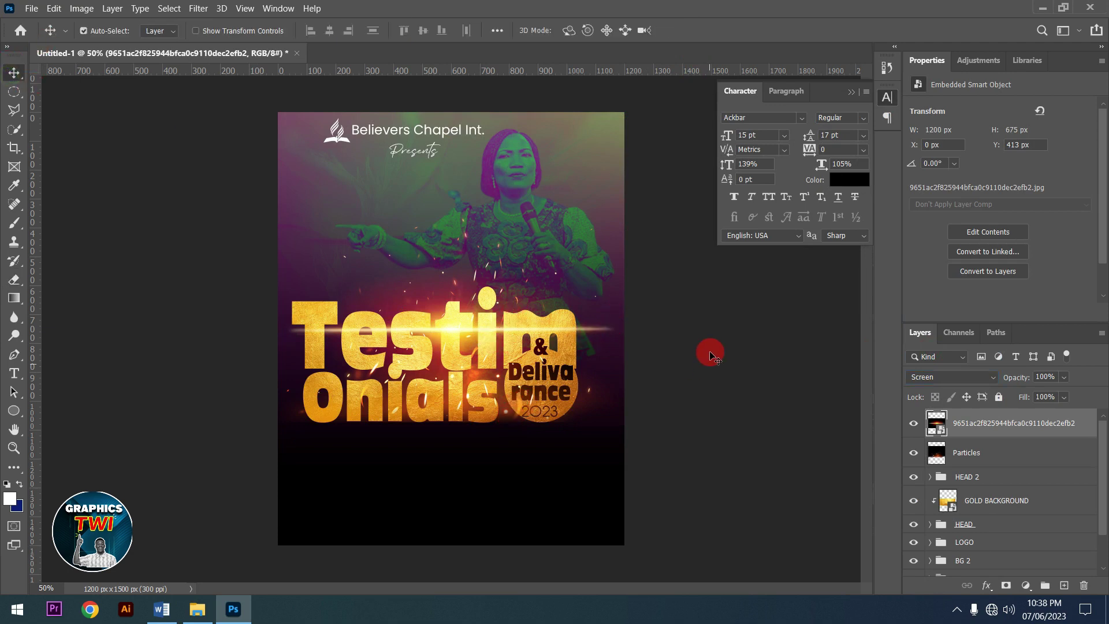
{"action": "key", "text": "ctrl+t"}
{"action": "mouse_move", "coordinate": [599, 244]}
{"action": "left_mouse_down"}
{"action": "mouse_move", "coordinate": [491, 347]}
{"action": "mouse_move", "coordinate": [440, 424]}
{"action": "mouse_move", "coordinate": [467, 403]}
{"action": "mouse_move", "coordinate": [471, 382]}
{"action": "left_mouse_up"}
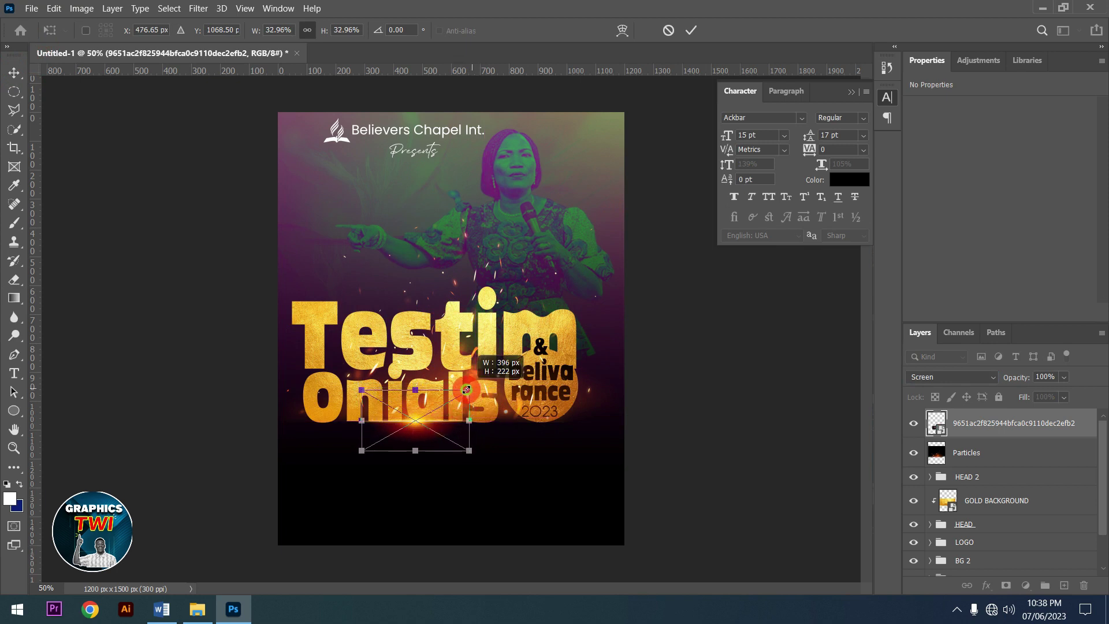
{"action": "left_click", "coordinate": [690, 32]}
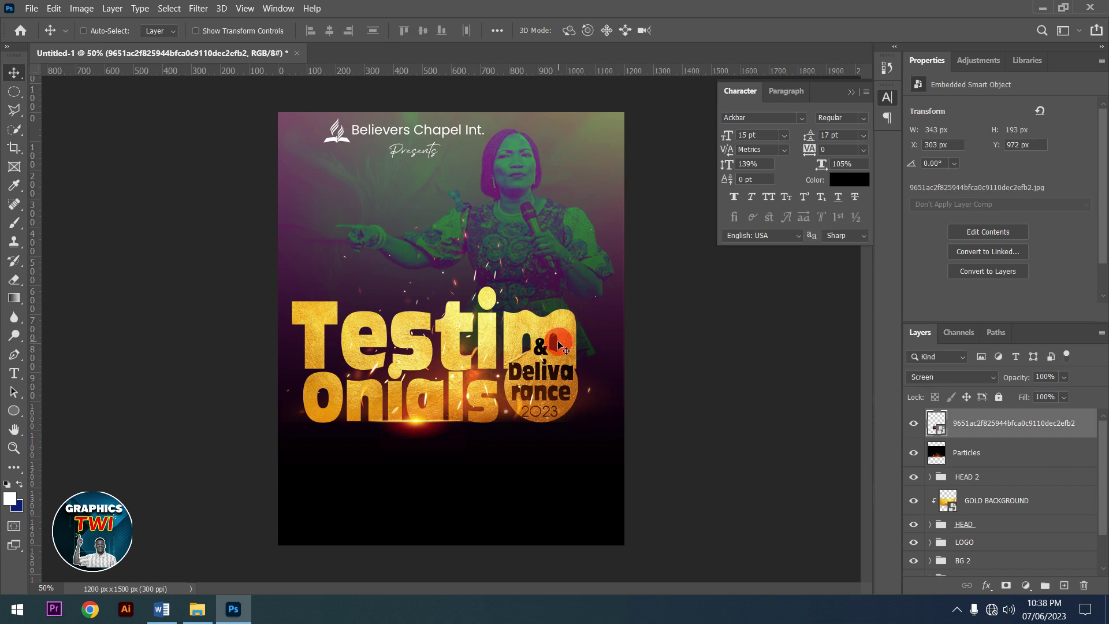
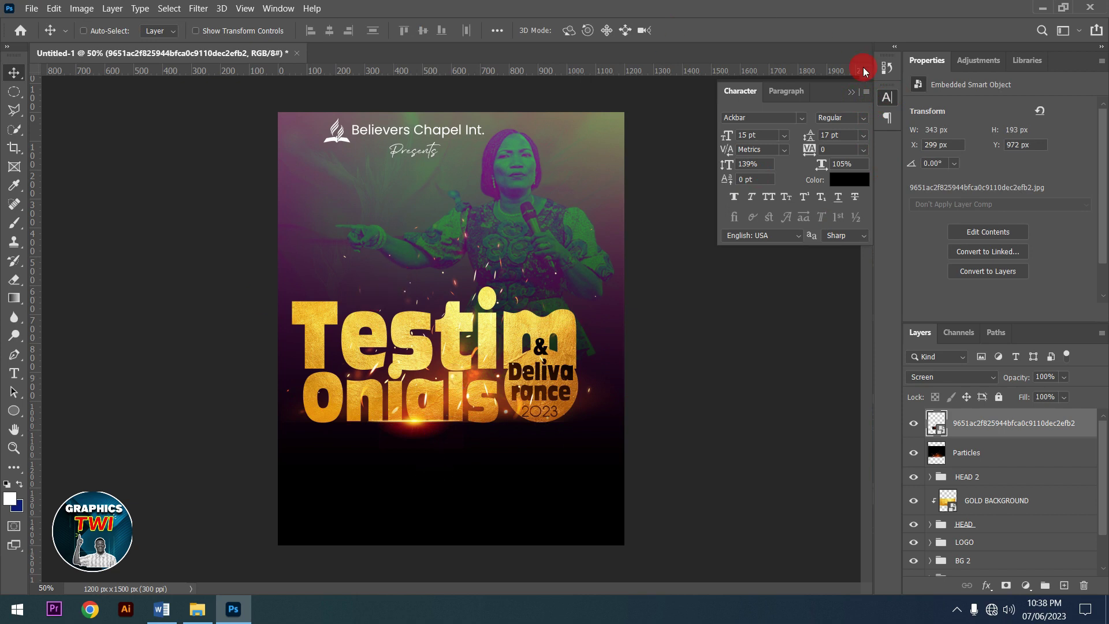
Place the pngwing.com ribbon banner image from the assets folder onto the flyer
{"action": "left_click", "coordinate": [852, 92]}
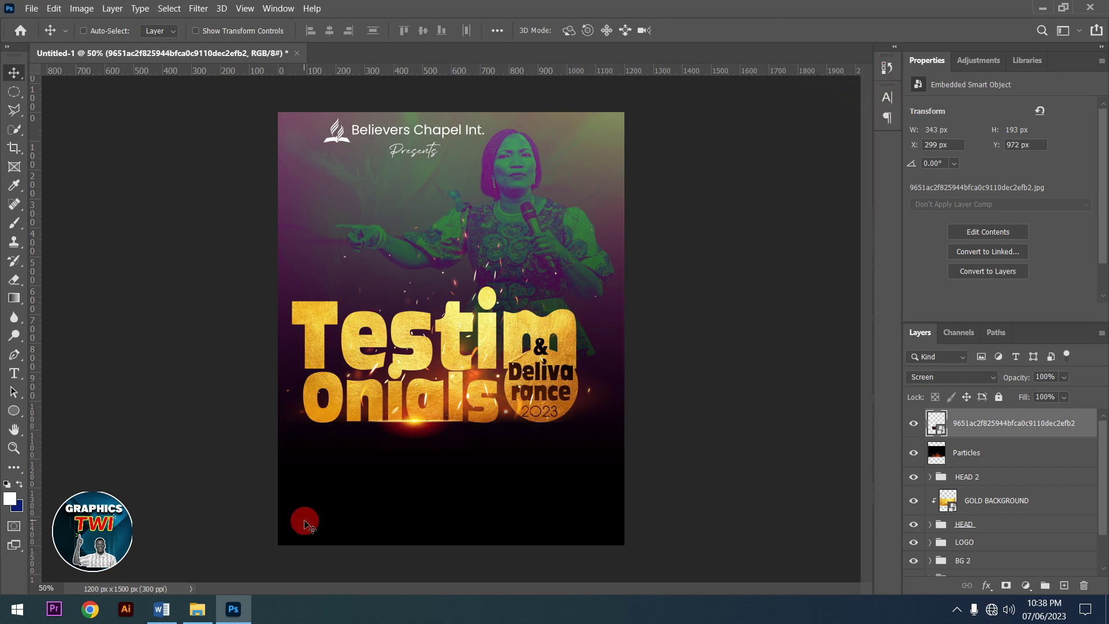
{"action": "left_click", "coordinate": [197, 608]}
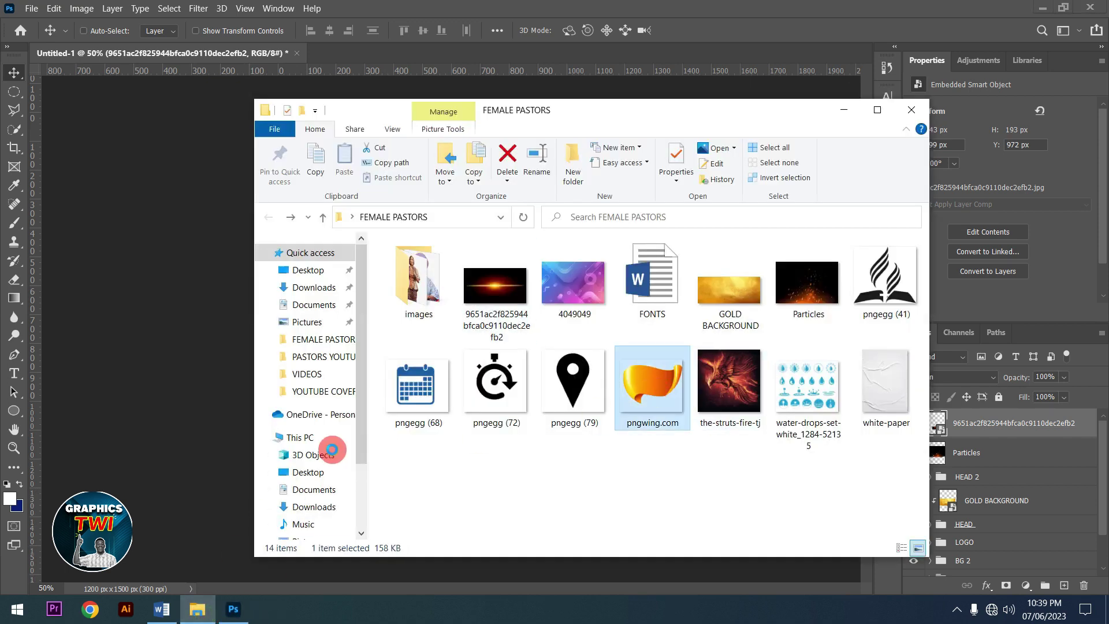
{"action": "left_click", "coordinate": [514, 566]}
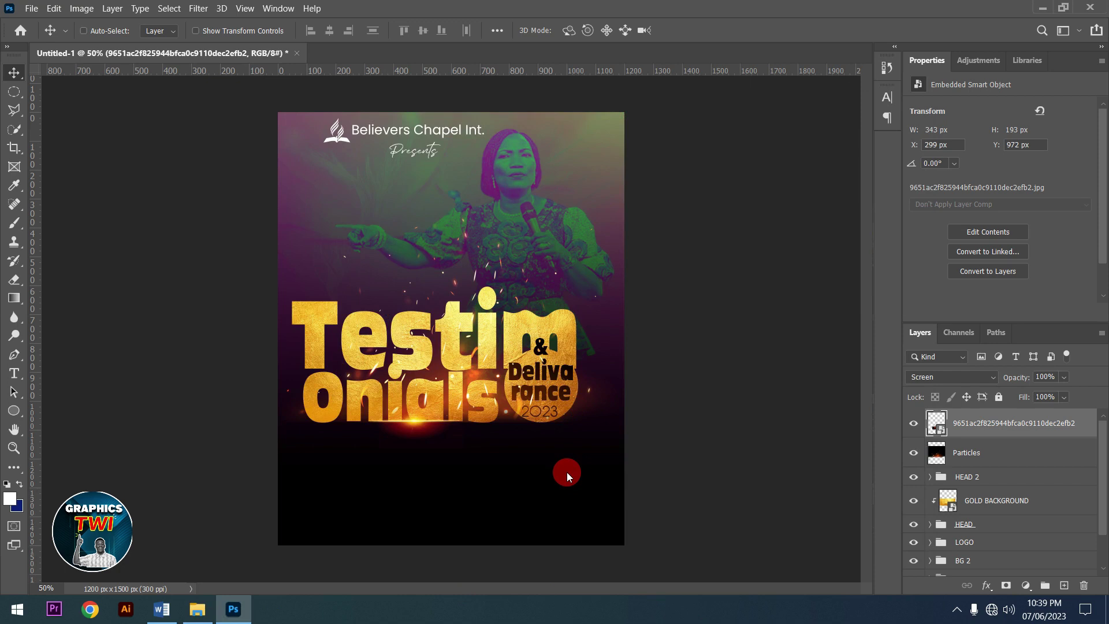
{"action": "left_click_drag", "start_coordinate": [565, 418], "coordinate": [564, 418]}
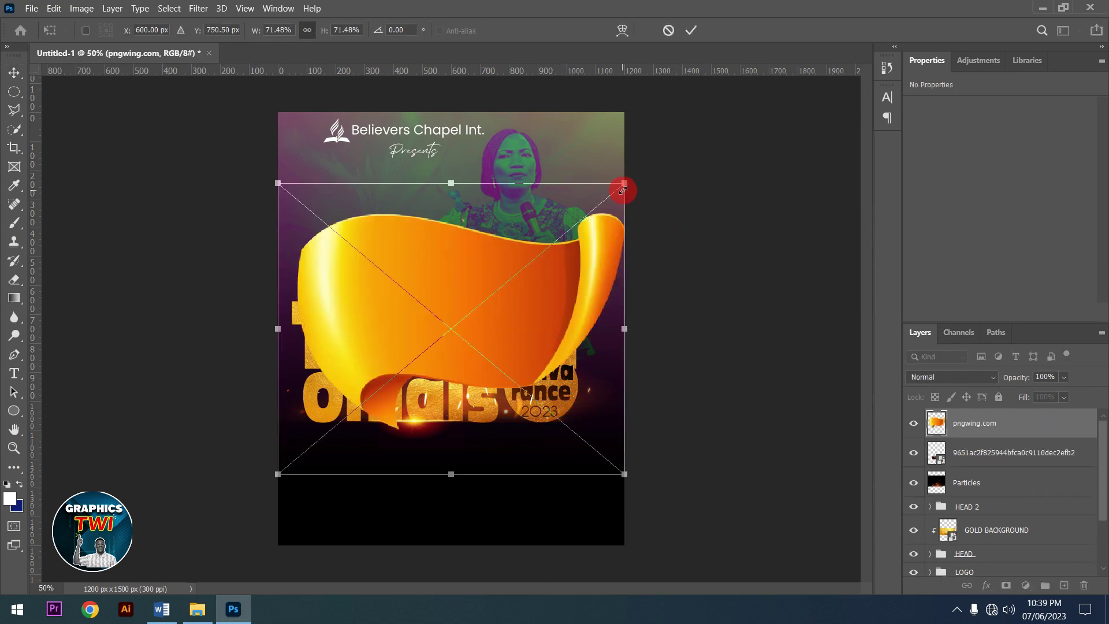
Scale the ribbon to about 30% (474 × 314 px) and position it just below the title
{"action": "left_click_drag", "start_coordinate": [621, 188], "coordinate": [557, 239]}
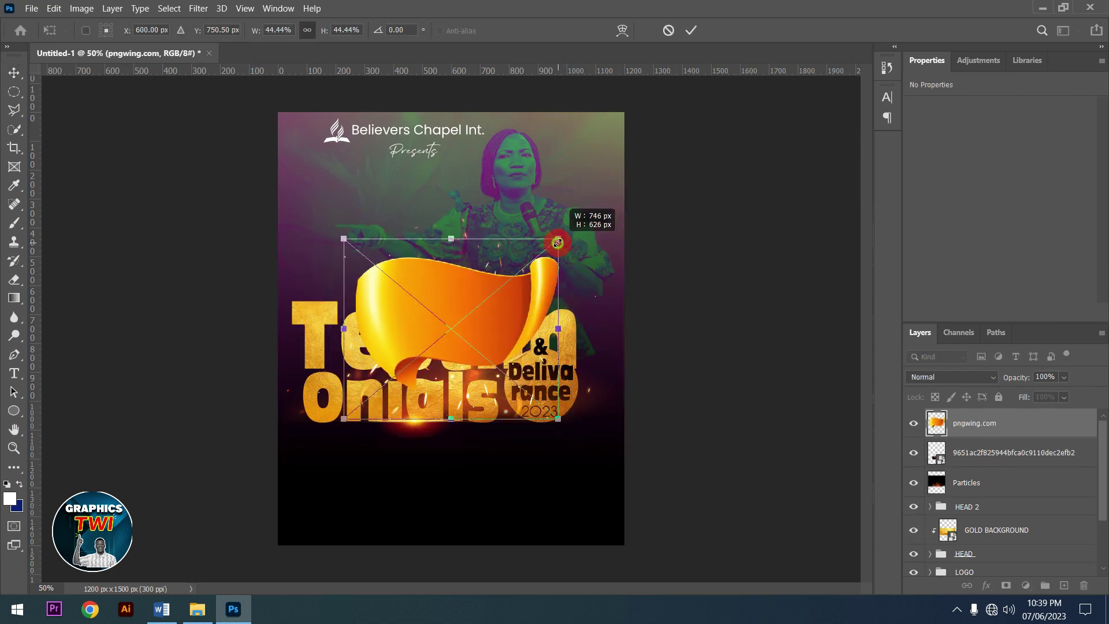
{"action": "left_click_drag", "start_coordinate": [525, 323], "coordinate": [582, 476]}
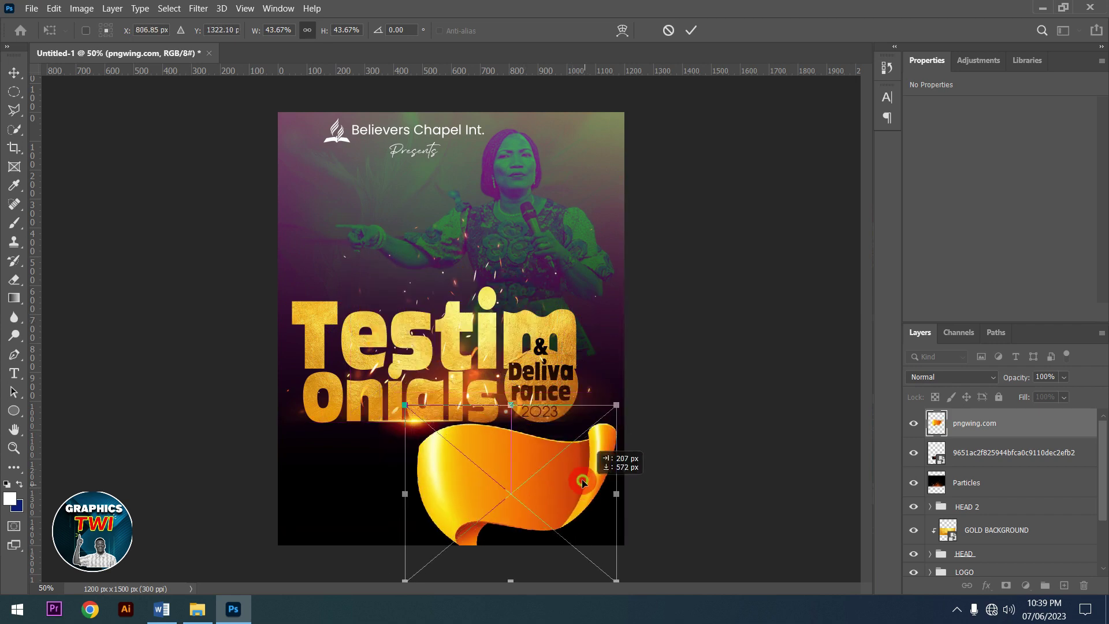
{"action": "left_click_drag", "start_coordinate": [614, 393], "coordinate": [583, 415]}
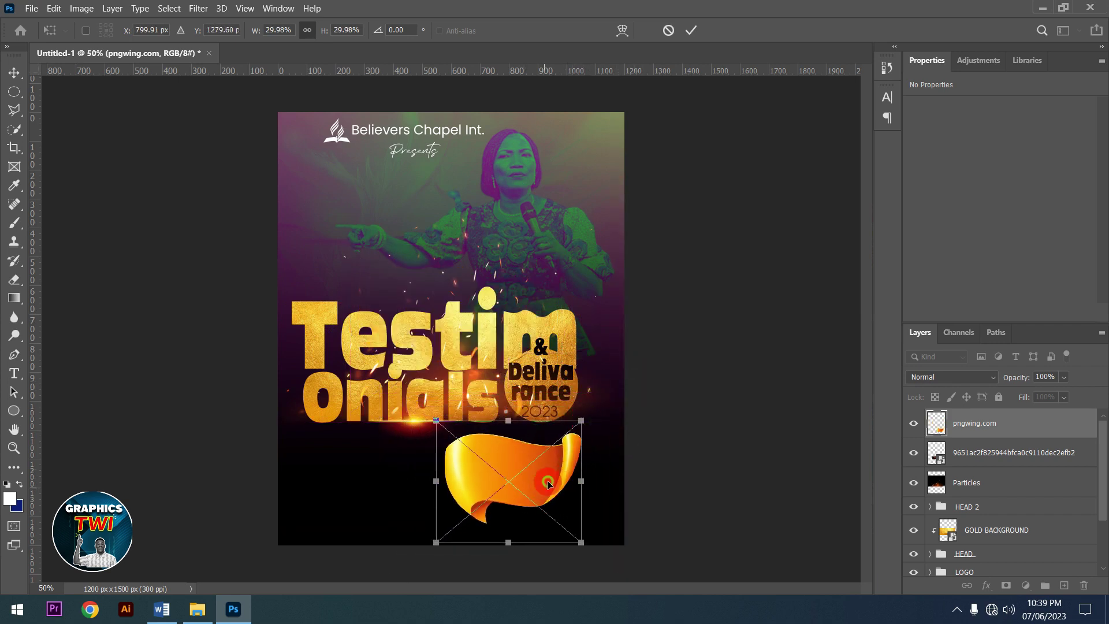
{"action": "left_click_drag", "start_coordinate": [545, 486], "coordinate": [548, 482]}
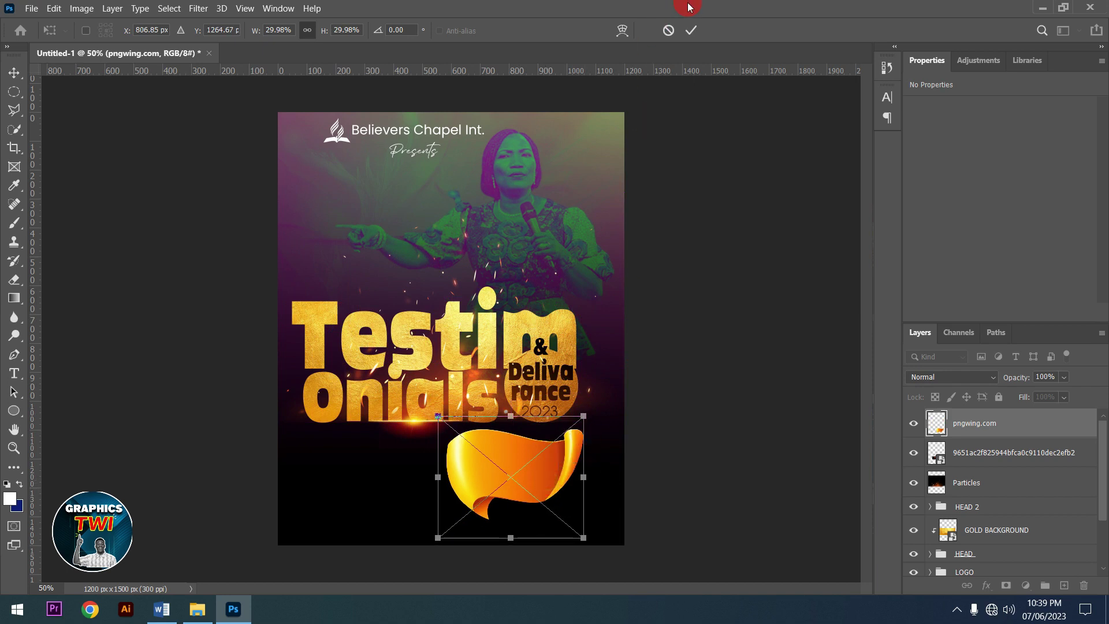
{"action": "left_click", "coordinate": [694, 34]}
{"action": "key", "text": "Up"}
{"action": "key", "text": "Up"}
{"action": "key", "text": "Up"}
{"action": "key", "text": "Up"}
{"action": "key", "text": "Up"}
{"action": "key", "text": "Up"}
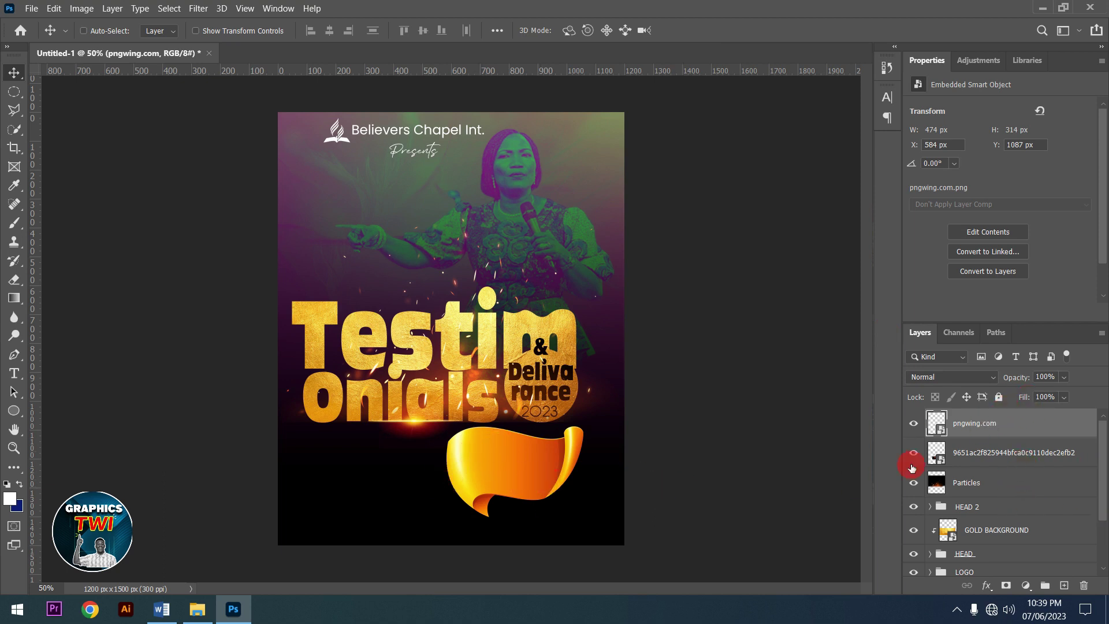
Select and copy the 03/07/2023 date line in the Word FONTS notes
{"action": "left_click", "coordinate": [161, 609]}
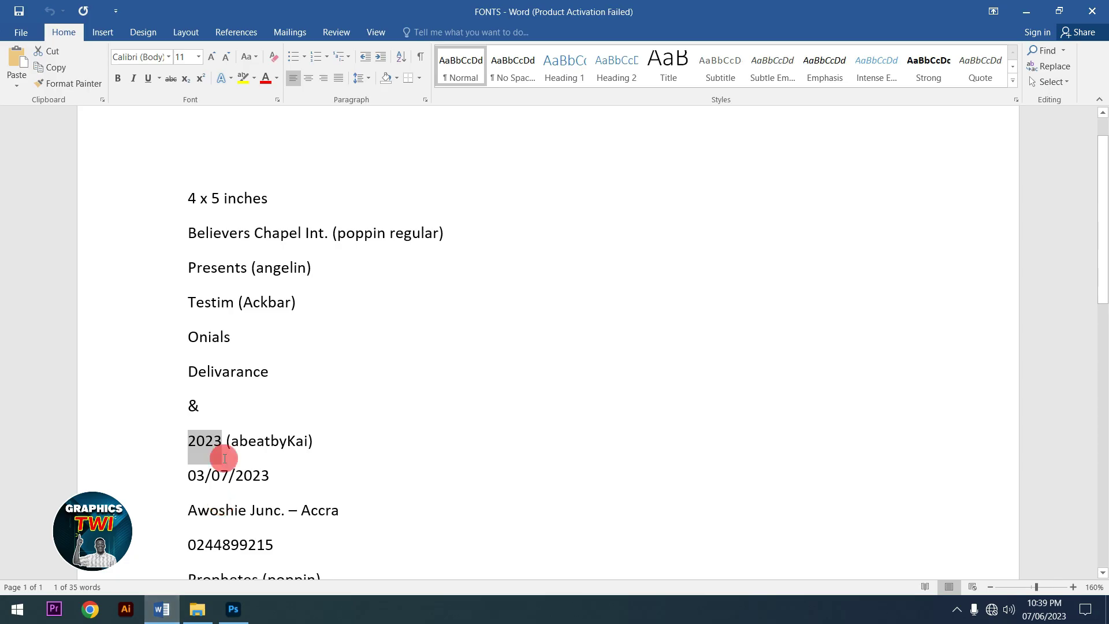
{"action": "left_click_drag", "start_coordinate": [188, 475], "coordinate": [270, 475]}
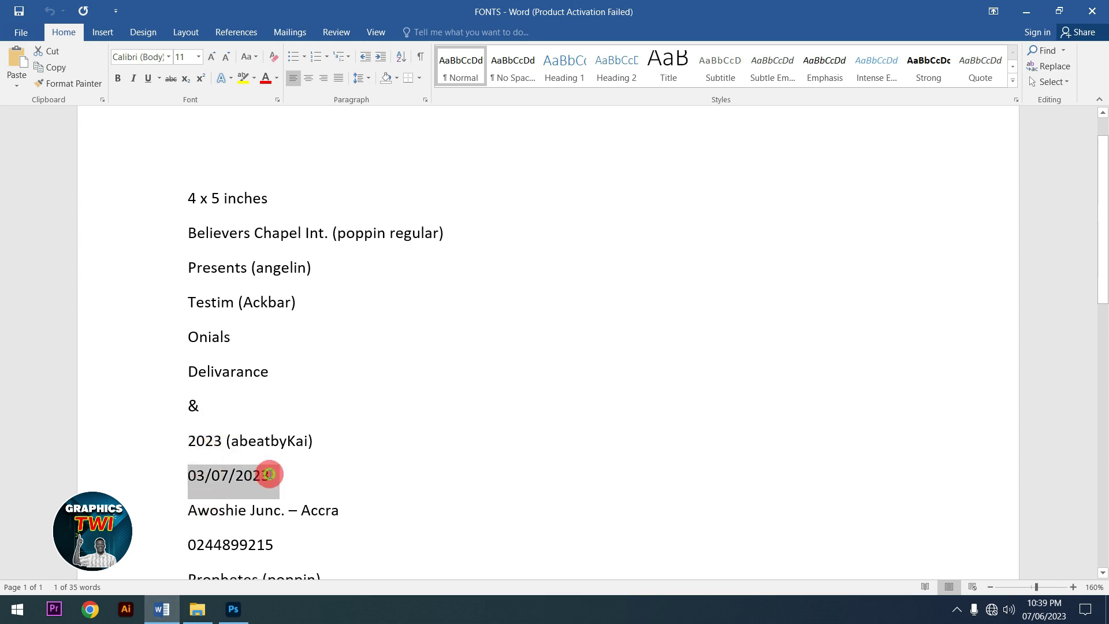
{"action": "right_click", "coordinate": [269, 475]}
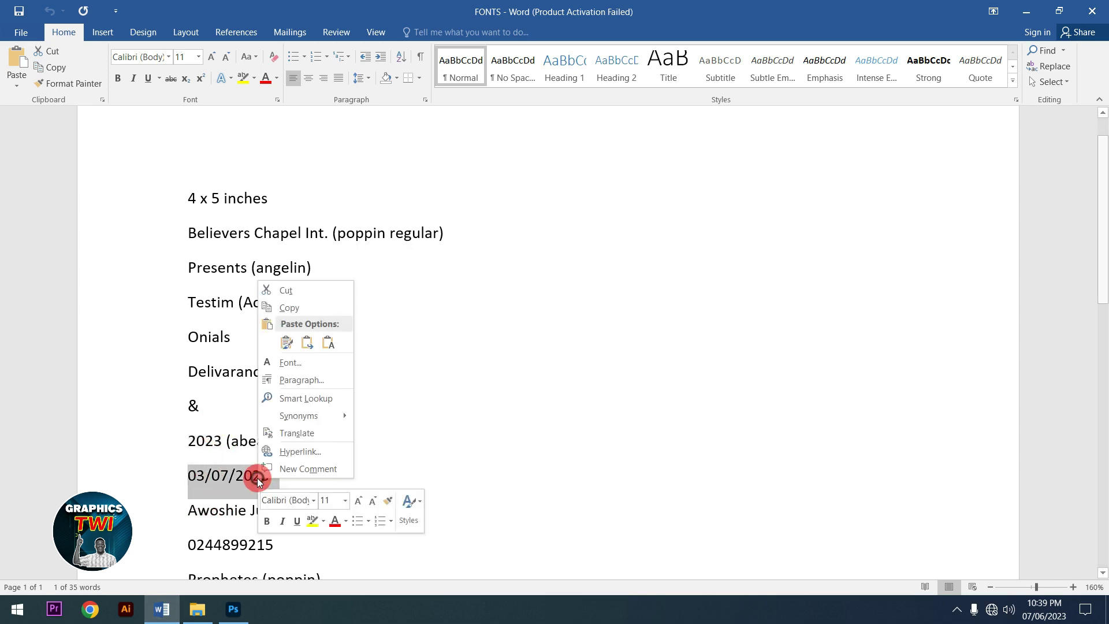
{"action": "left_click", "coordinate": [290, 307]}
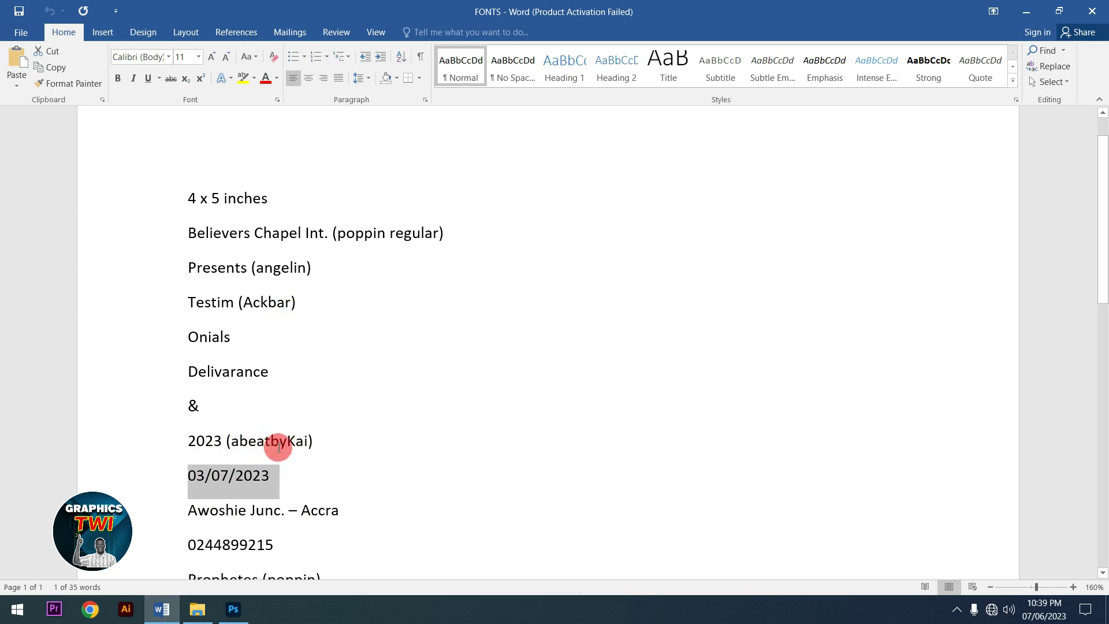
Paste 03/07/2023 into a new text layer on the flyer
{"action": "left_click", "coordinate": [233, 609]}
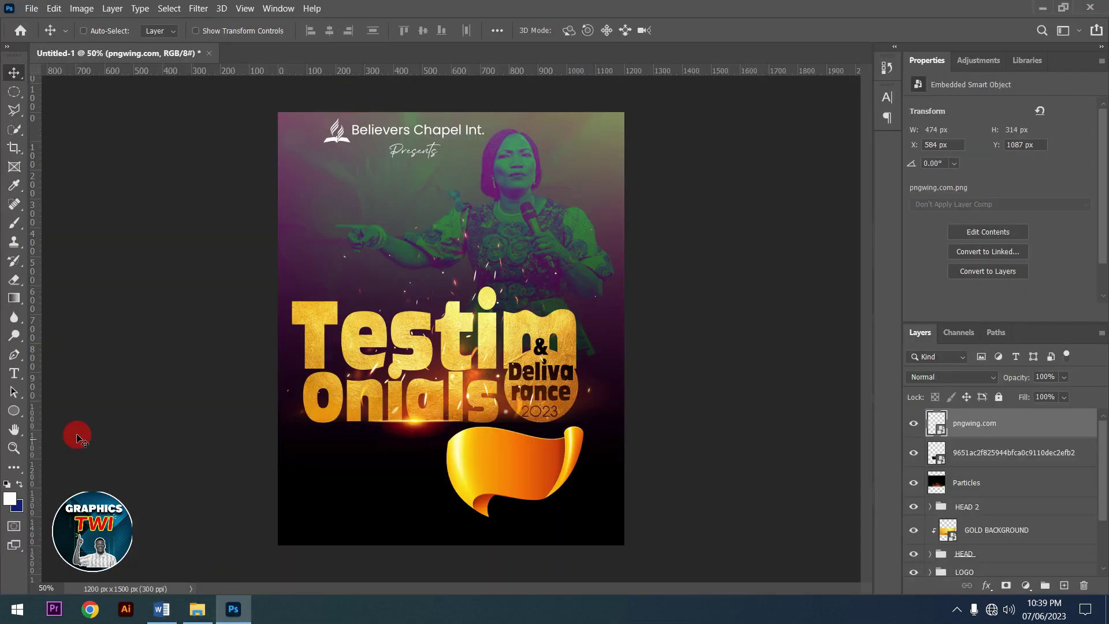
{"action": "left_click", "coordinate": [14, 372]}
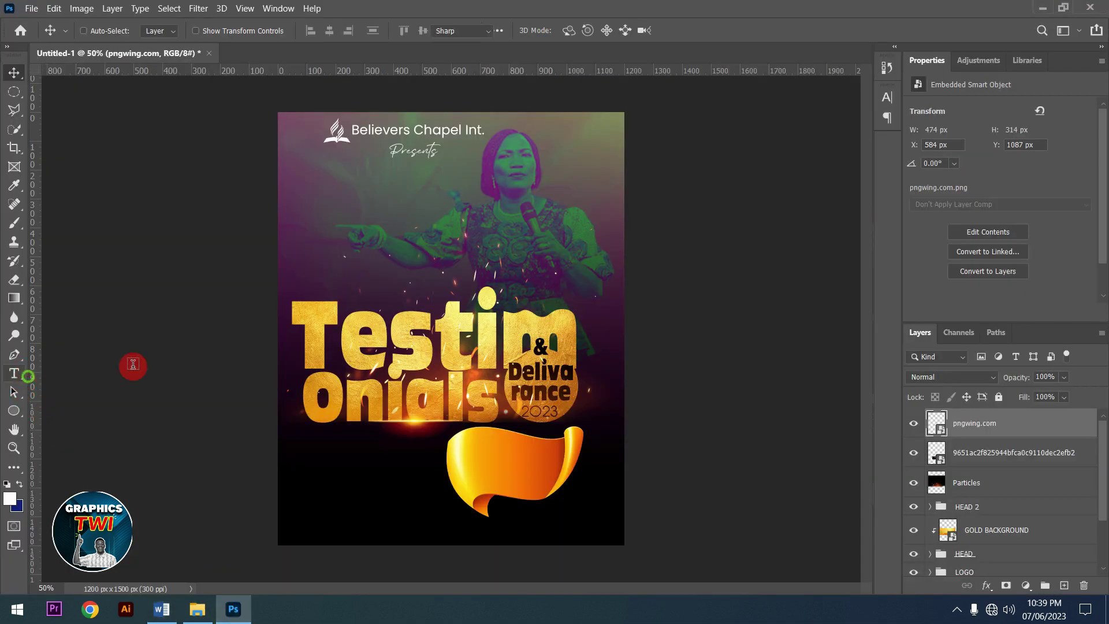
{"action": "left_click", "coordinate": [305, 223]}
{"action": "key", "text": "ctrl+v"}
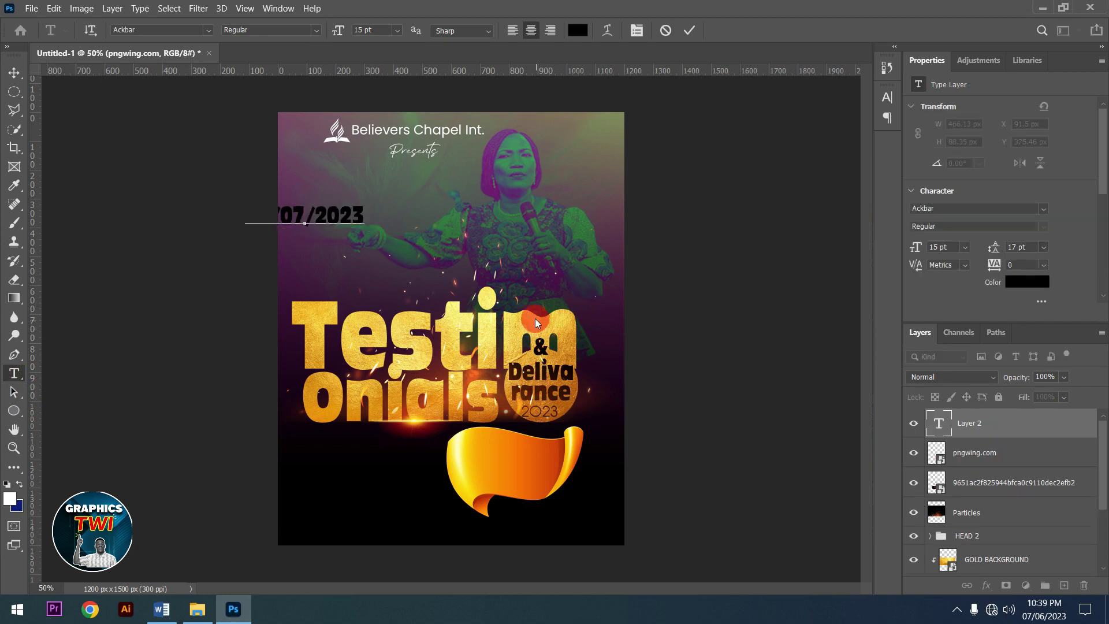
{"action": "key", "text": "ctrl+a"}
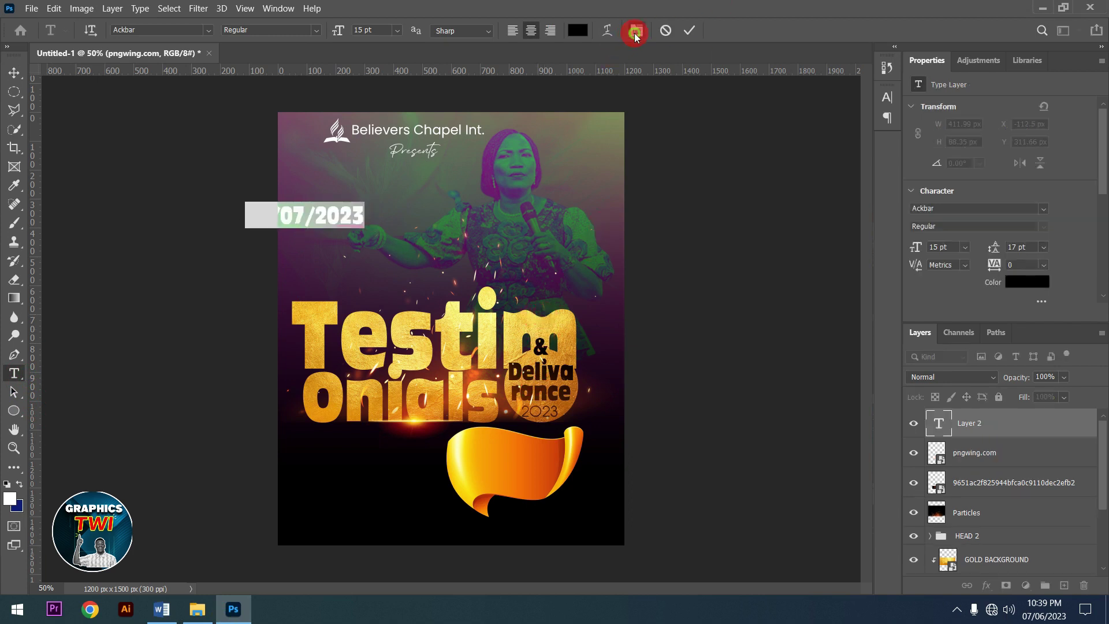
Set the date to abeatbyKai Regular at 10 pt and move it onto the gold ribbon
{"action": "left_click", "coordinate": [634, 33]}
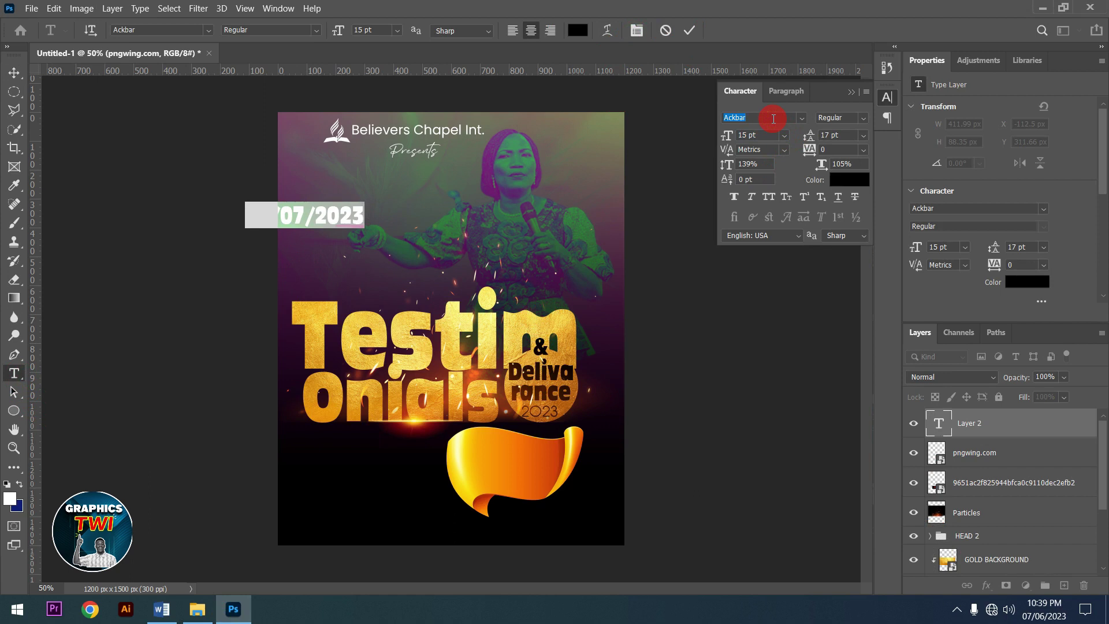
{"action": "type", "text": "abear"}
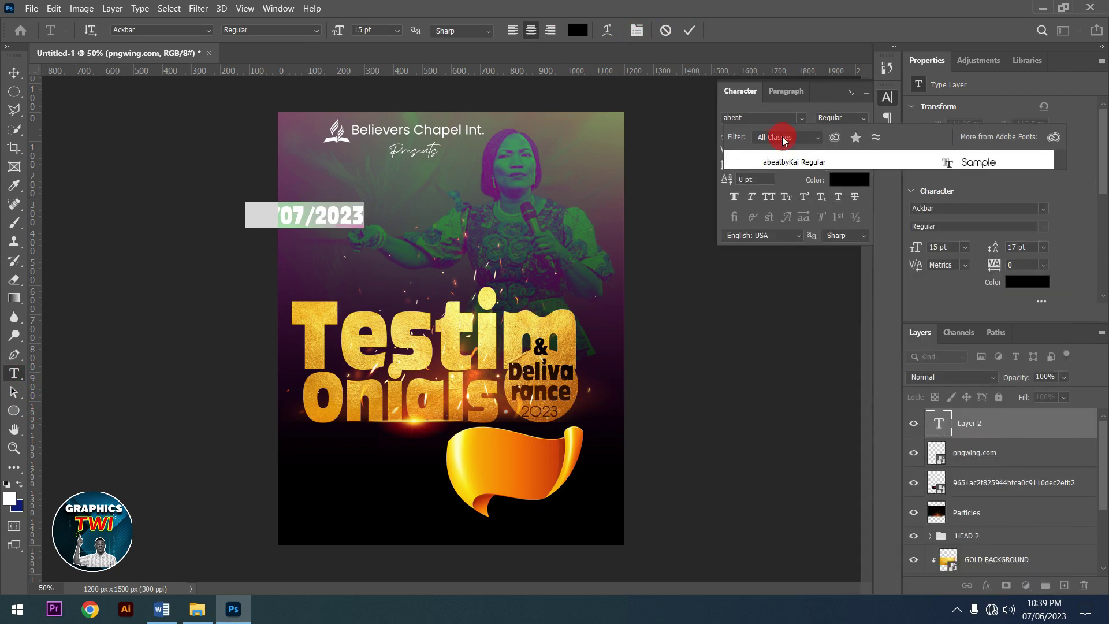
{"action": "left_click", "coordinate": [792, 164]}
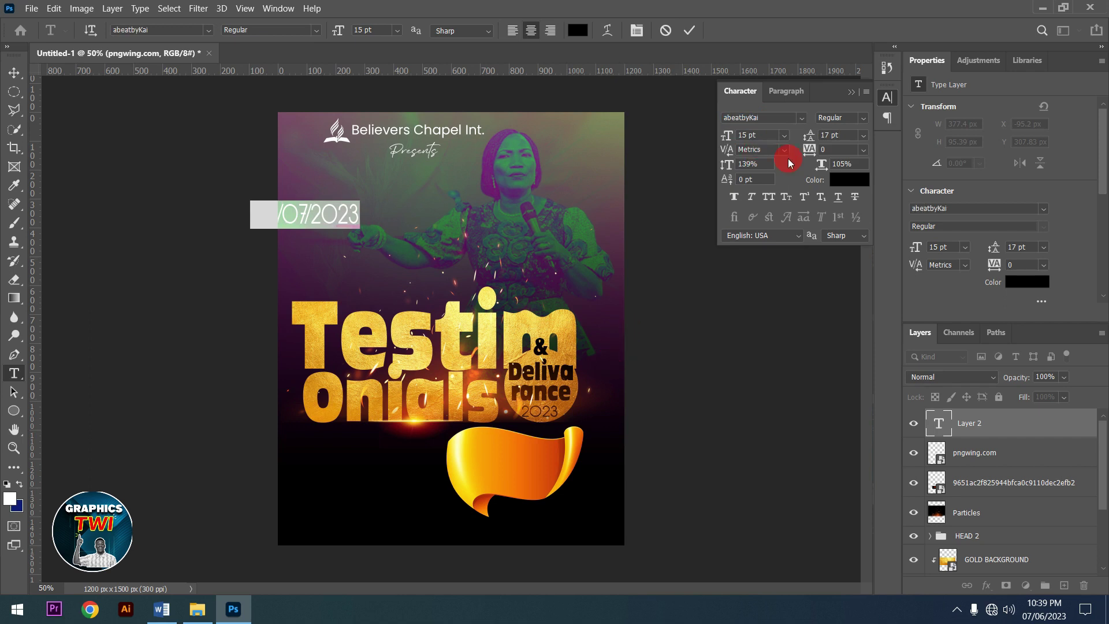
{"action": "key", "text": "Down"}
{"action": "key", "text": "Down"}
{"action": "key", "text": "Down"}
{"action": "key", "text": "Down"}
{"action": "key", "text": "Down"}
{"action": "left_click", "coordinate": [160, 124]}
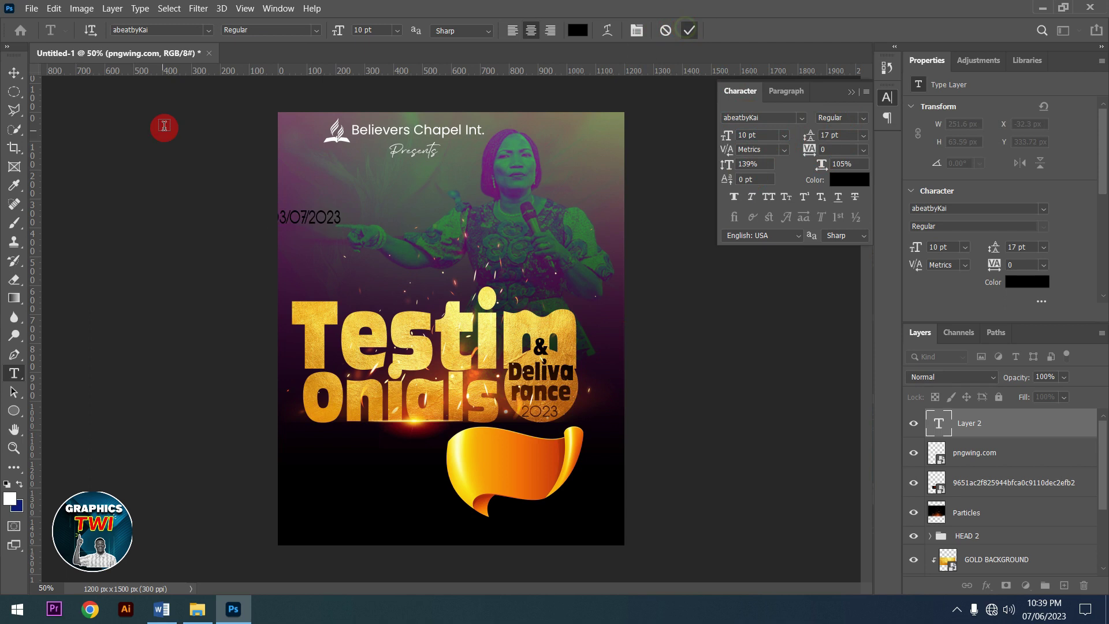
{"action": "left_click_drag", "start_coordinate": [263, 213], "coordinate": [522, 451]}
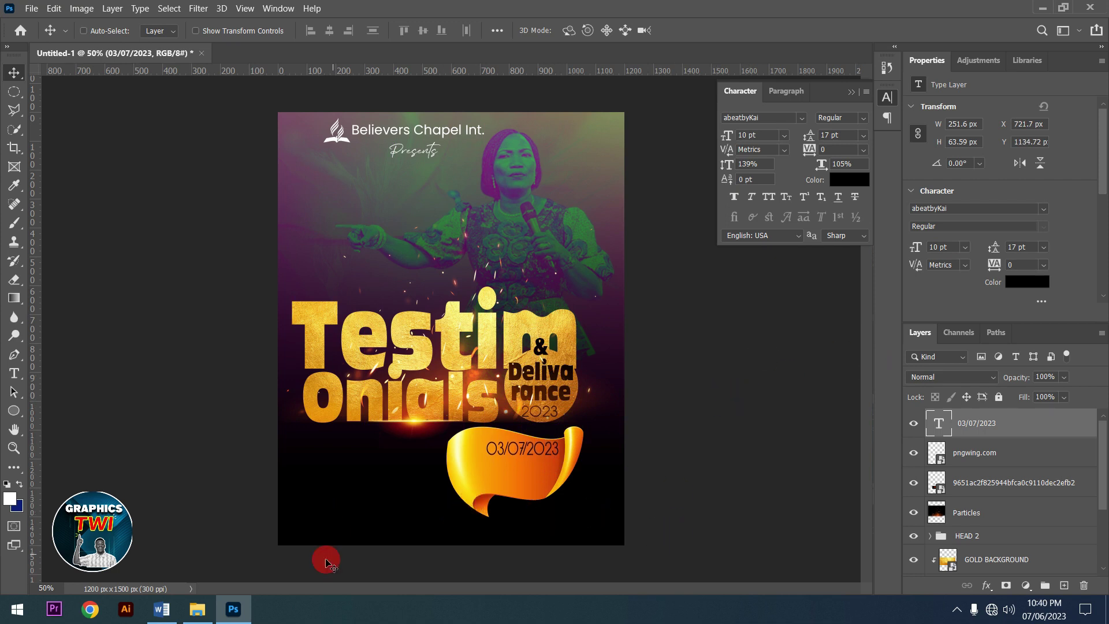
Place the pngegg (68) calendar icon on the flyer and shrink it to a tiny size
{"action": "left_click", "coordinate": [197, 609]}
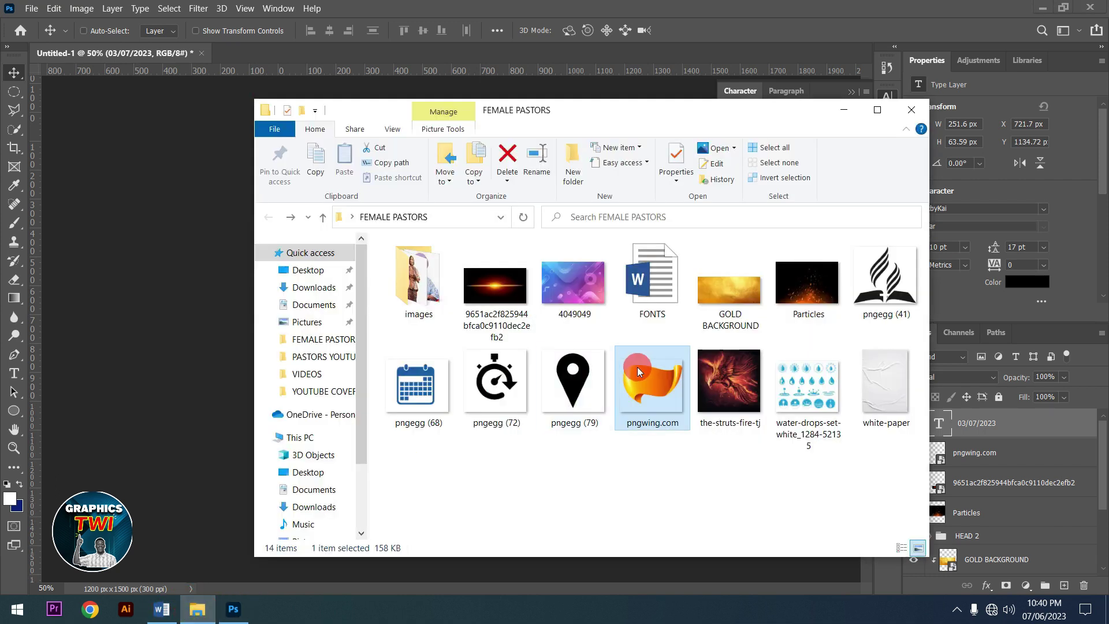
{"action": "left_click", "coordinate": [411, 378]}
{"action": "left_click", "coordinate": [241, 341]}
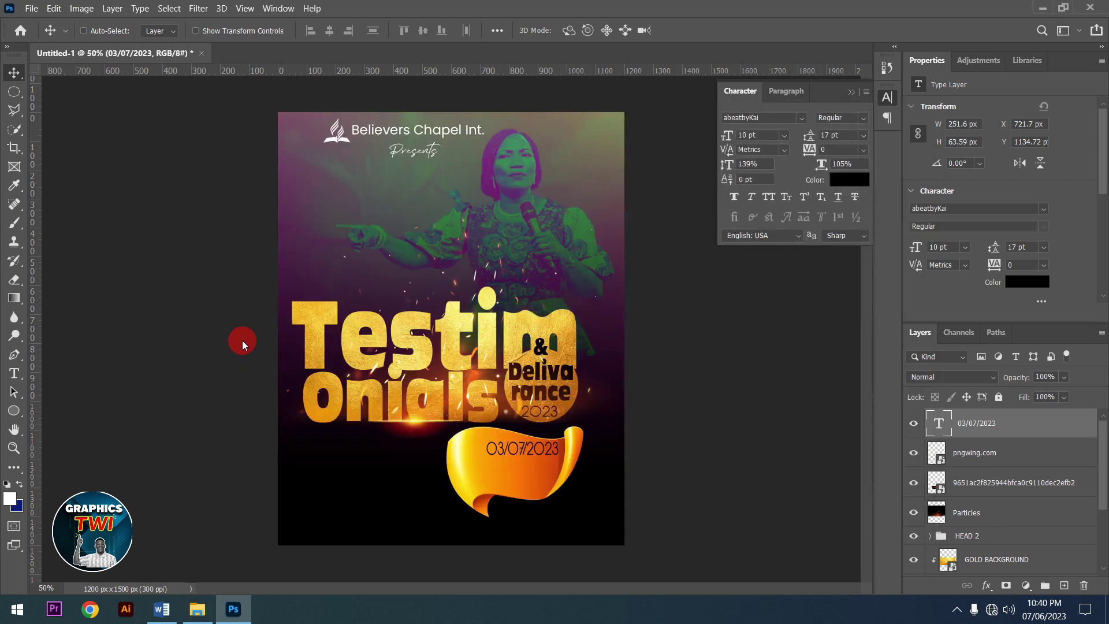
{"action": "left_click_drag", "start_coordinate": [473, 363], "coordinate": [476, 362]}
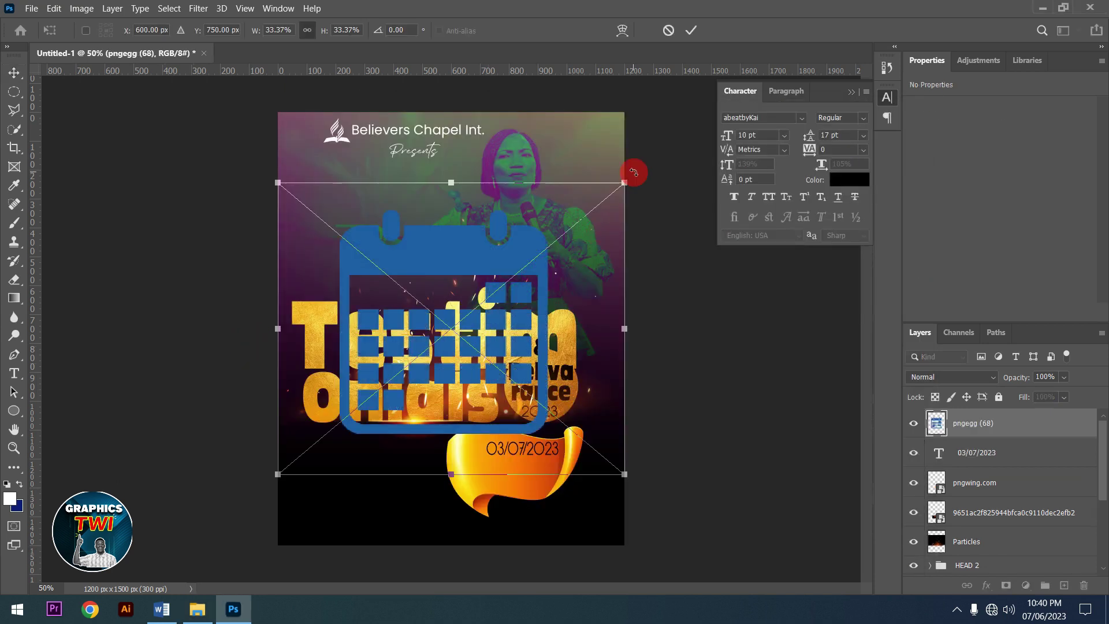
{"action": "mouse_move", "coordinate": [625, 183]}
{"action": "left_mouse_down"}
{"action": "mouse_move", "coordinate": [490, 327]}
{"action": "mouse_move", "coordinate": [468, 315]}
{"action": "left_mouse_up"}
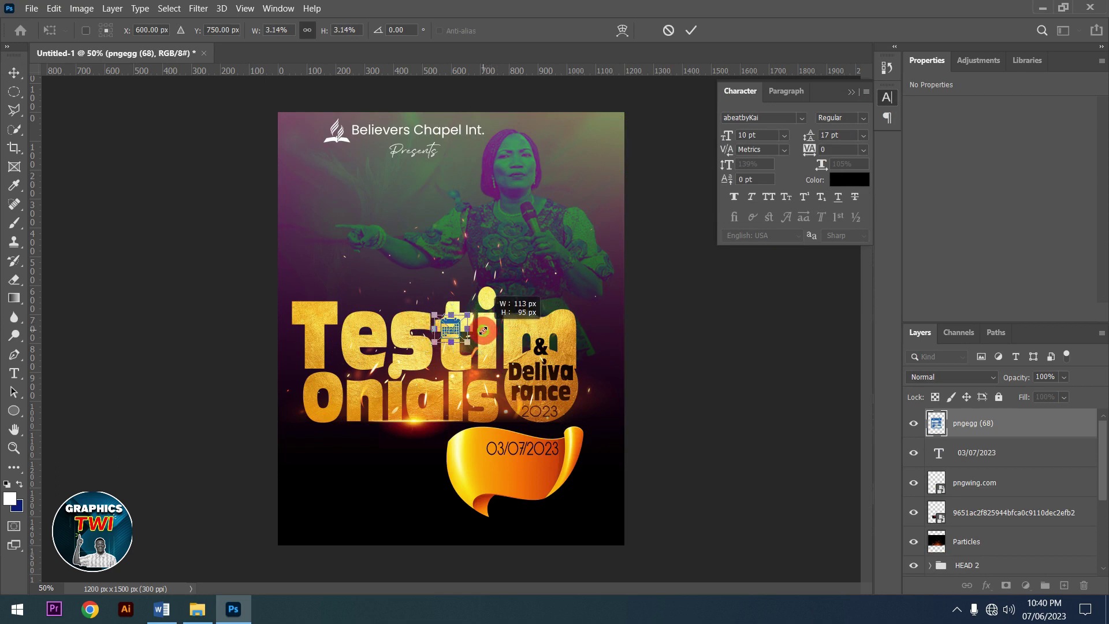
{"action": "left_click", "coordinate": [696, 34]}
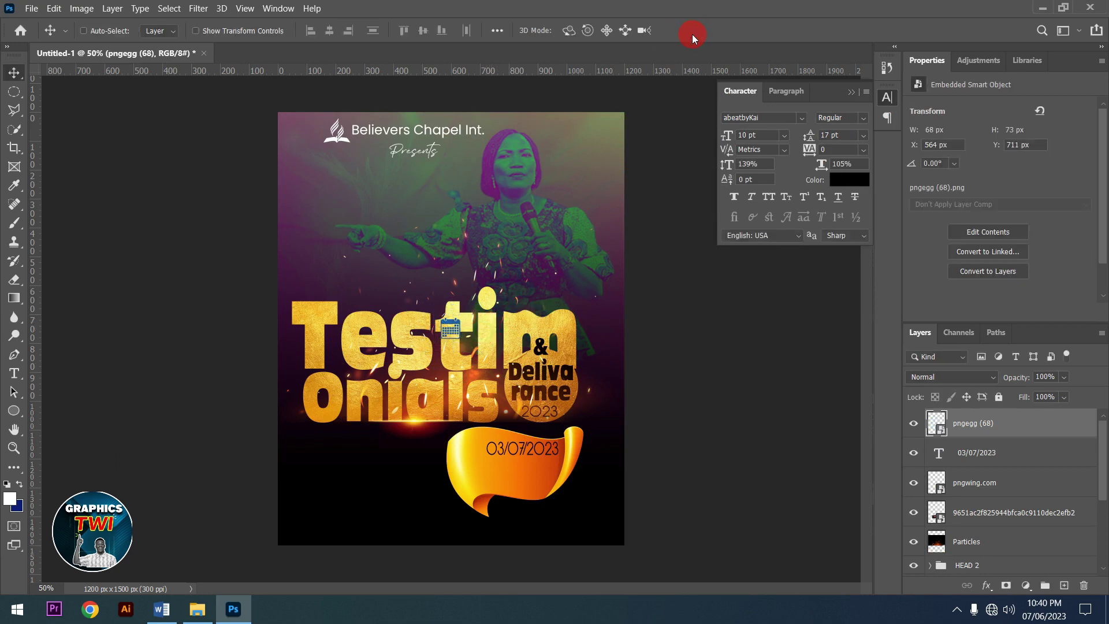
Resize the calendar icon to 52 × 55 px and position it left of the date on the ribbon
{"action": "mouse_move", "coordinate": [457, 338]}
{"action": "left_mouse_down"}
{"action": "mouse_move", "coordinate": [459, 456]}
{"action": "mouse_move", "coordinate": [472, 453]}
{"action": "left_mouse_up"}
{"action": "key", "text": "ctrl+t"}
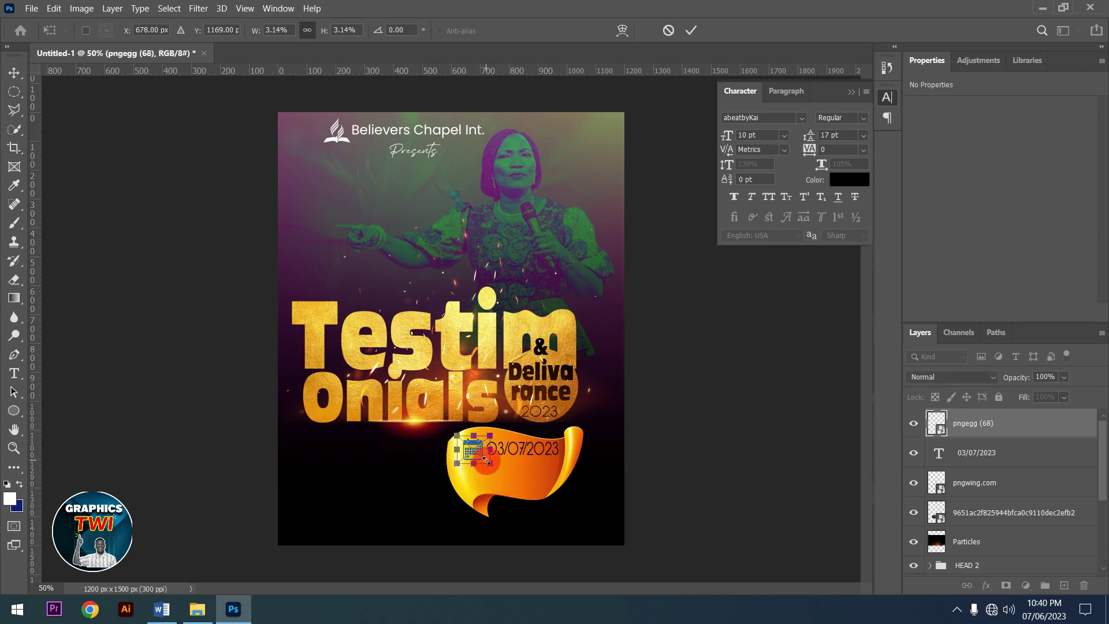
{"action": "left_click_drag", "start_coordinate": [487, 461], "coordinate": [485, 456]}
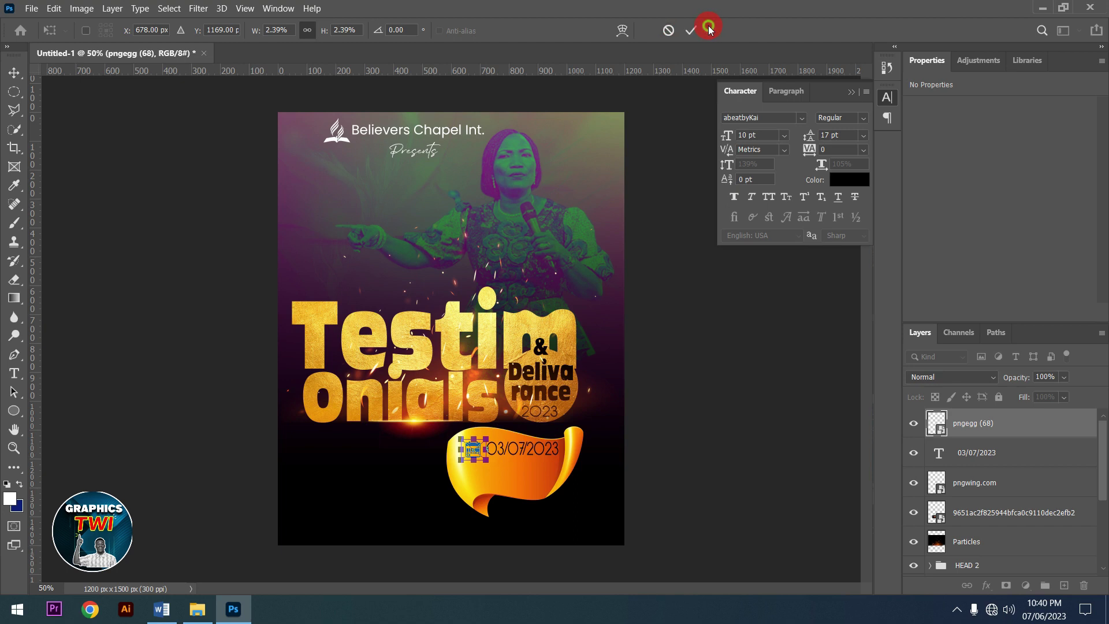
{"action": "left_click", "coordinate": [692, 30]}
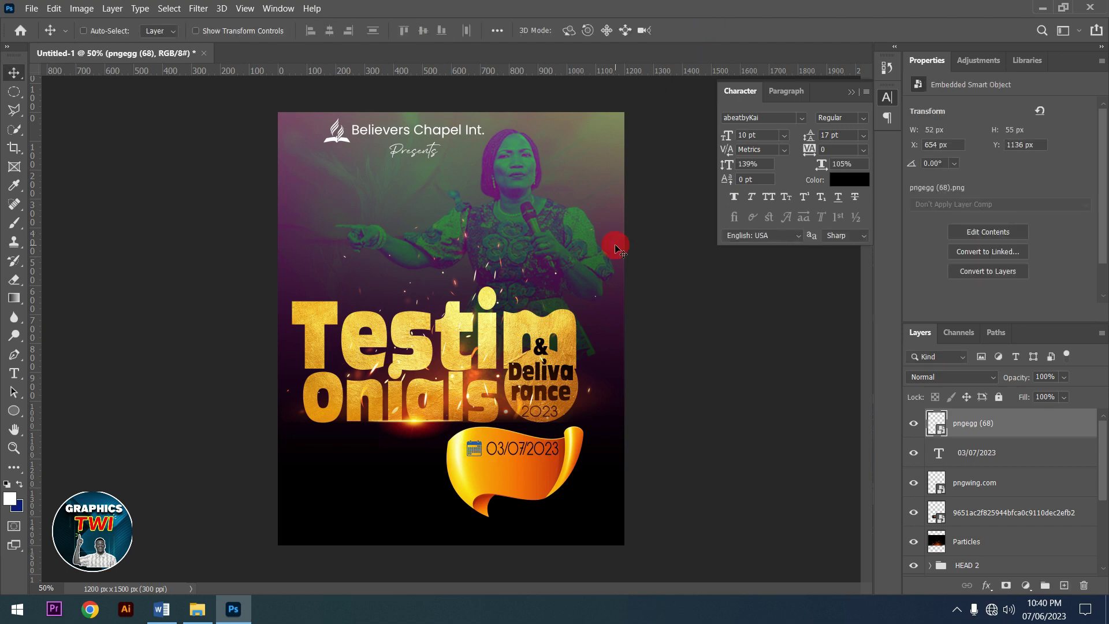
{"action": "left_click_drag", "start_coordinate": [616, 248], "coordinate": [621, 254]}
Give the pngegg (68) calendar icon a black Color Overlay layer style
{"action": "double_click", "coordinate": [1065, 431]}
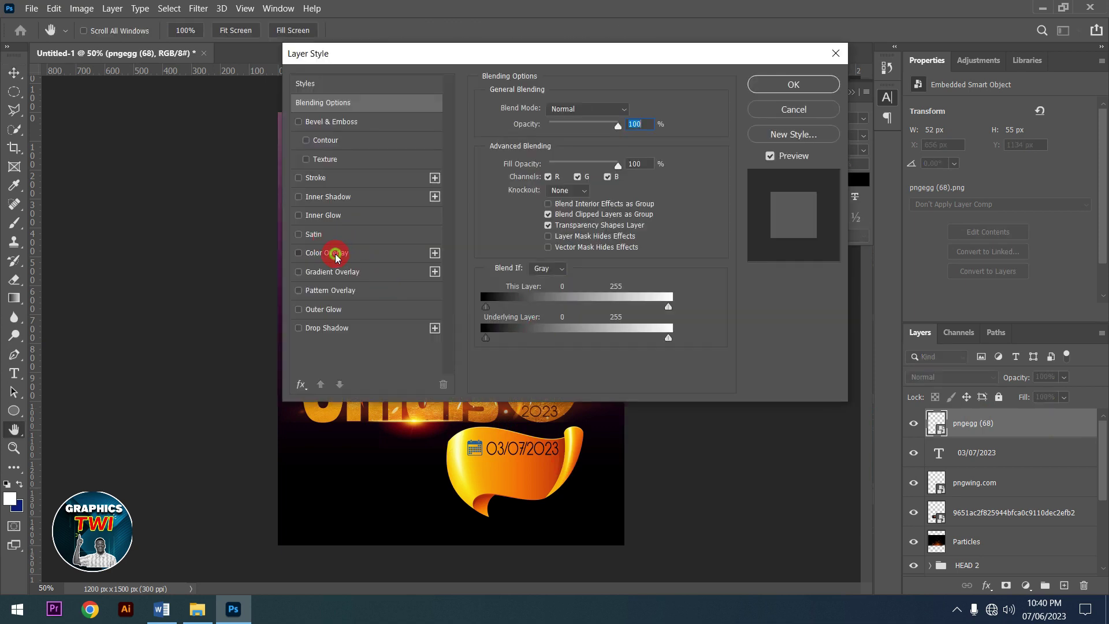
{"action": "left_click", "coordinate": [337, 254]}
{"action": "left_click", "coordinate": [630, 113]}
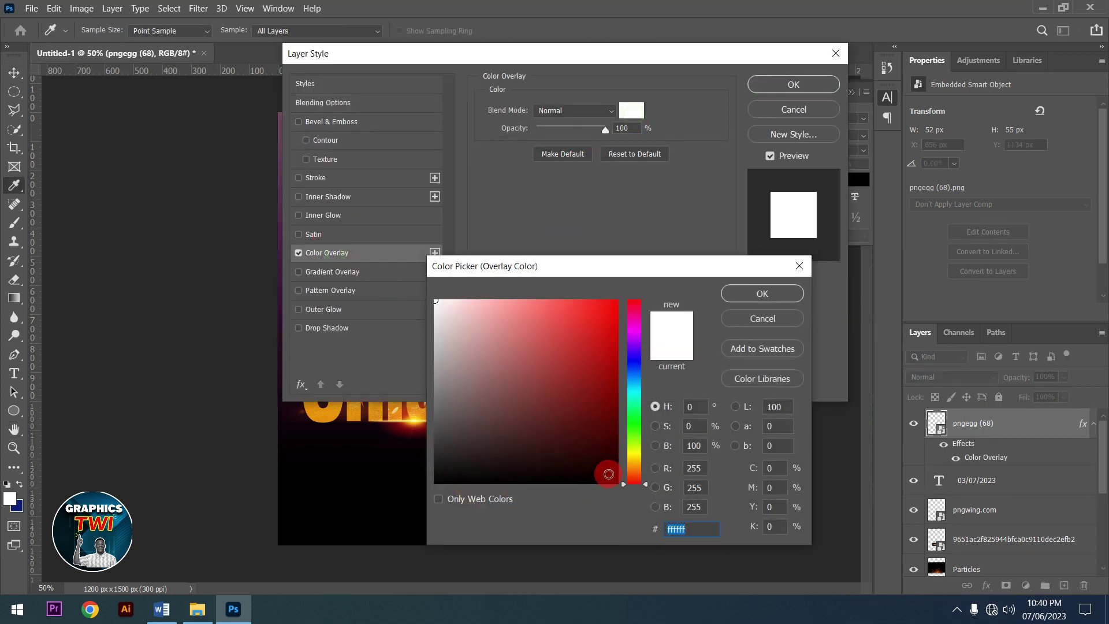
{"action": "left_click_drag", "start_coordinate": [609, 473], "coordinate": [639, 523]}
{"action": "left_click", "coordinate": [734, 294]}
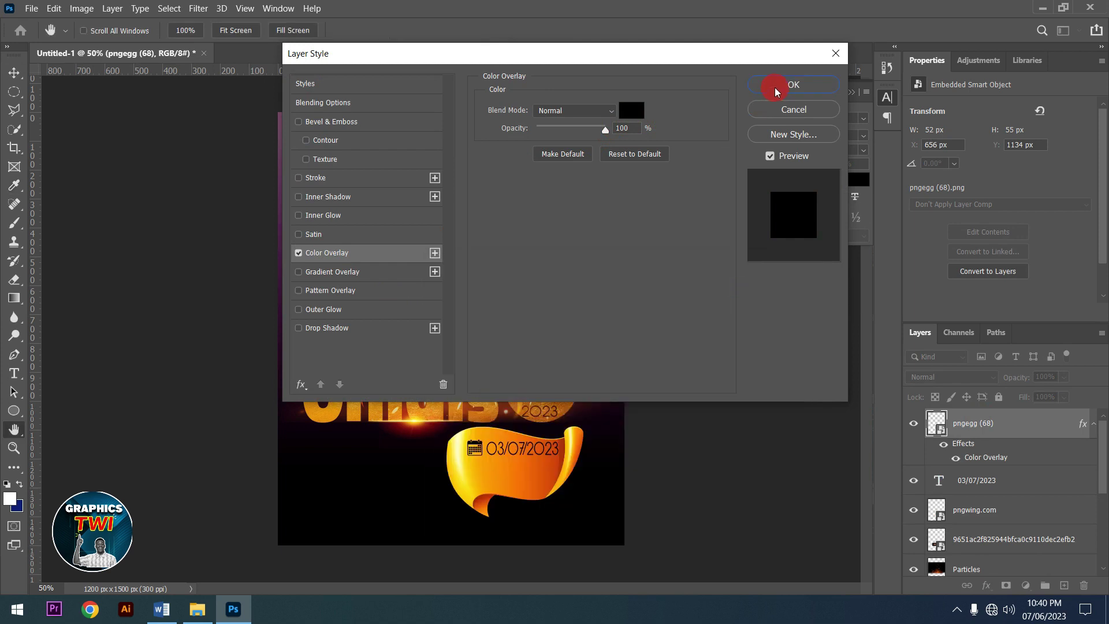
{"action": "left_click", "coordinate": [775, 87]}
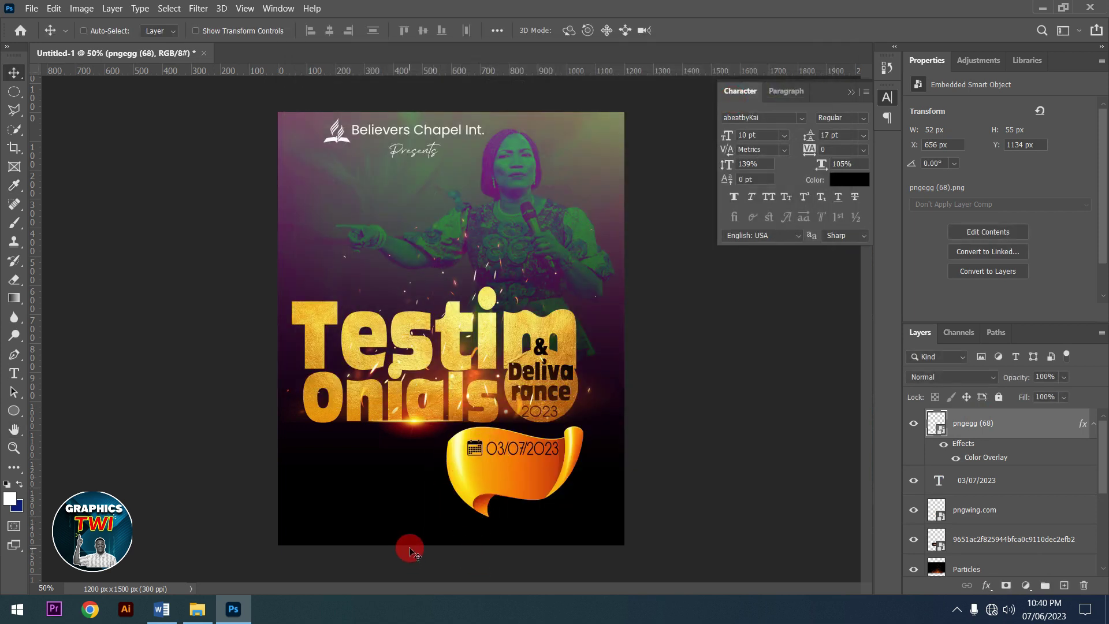
Copy the Awoshie Junc. – Accra line from the Word notes
{"action": "left_click", "coordinate": [161, 608]}
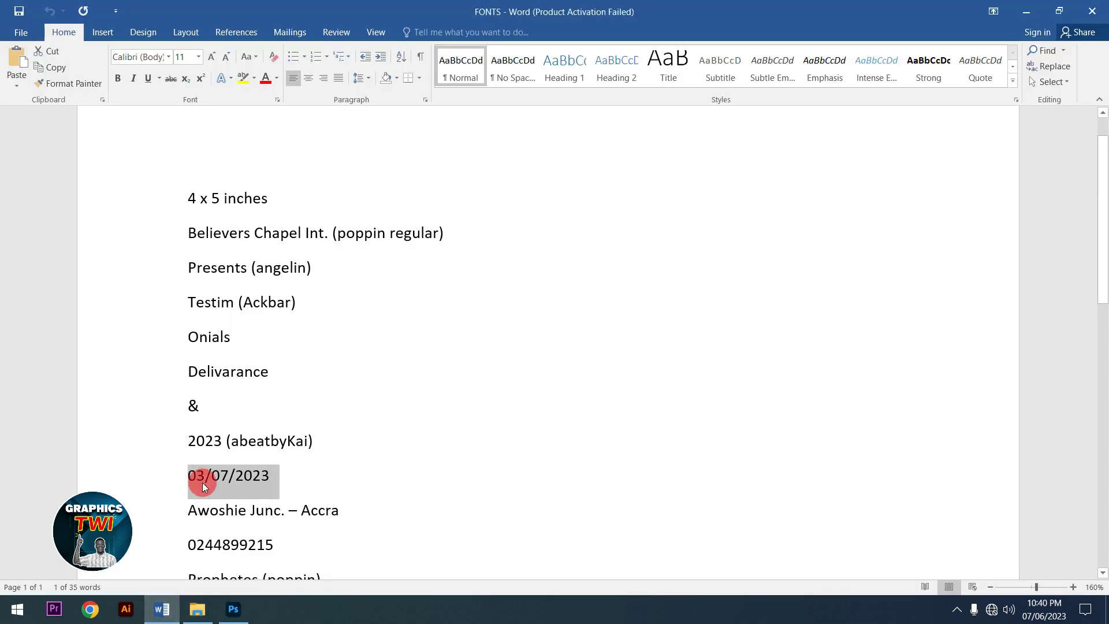
{"action": "left_click_drag", "start_coordinate": [185, 507], "coordinate": [350, 509]}
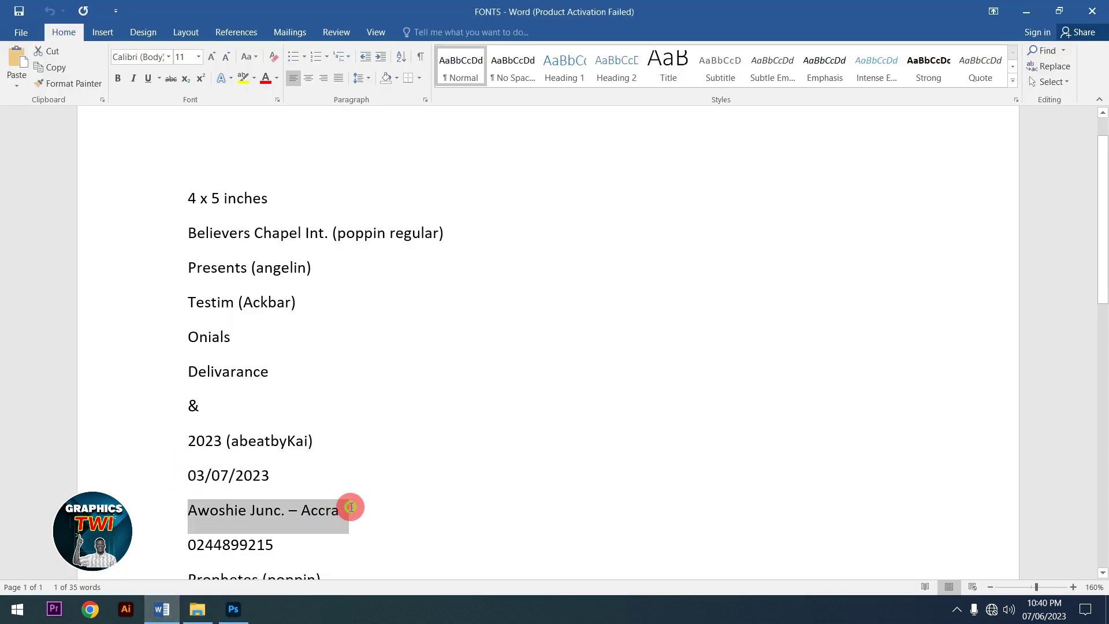
{"action": "right_click", "coordinate": [309, 509]}
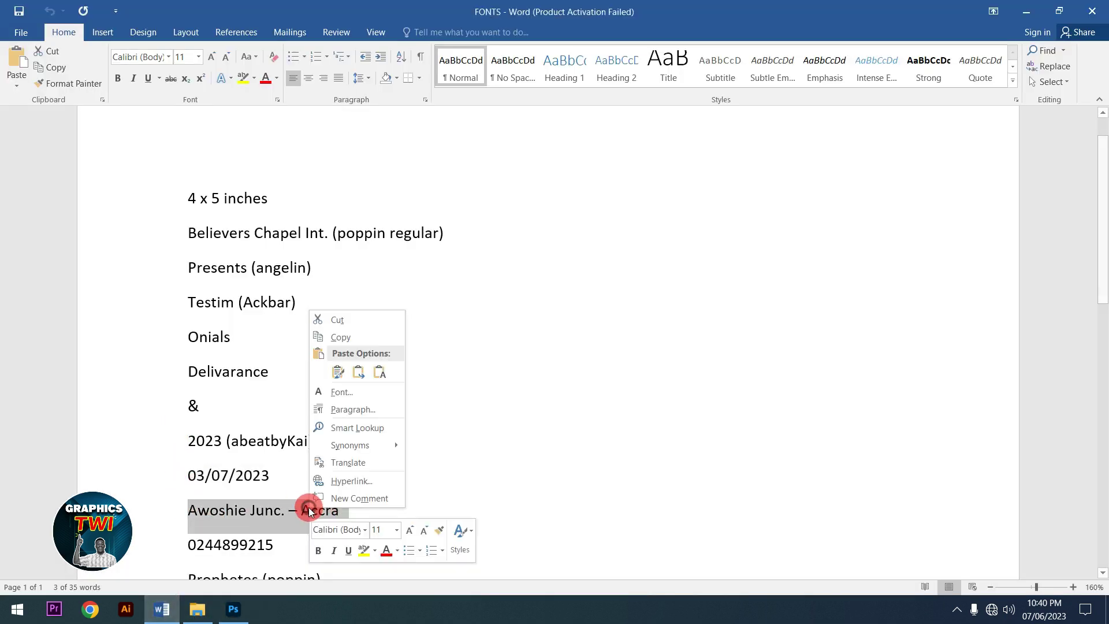
{"action": "left_click", "coordinate": [339, 337]}
Paste the Awoshie Junc. – Accra text into a new 7 pt text layer
{"action": "left_click", "coordinate": [1026, 11]}
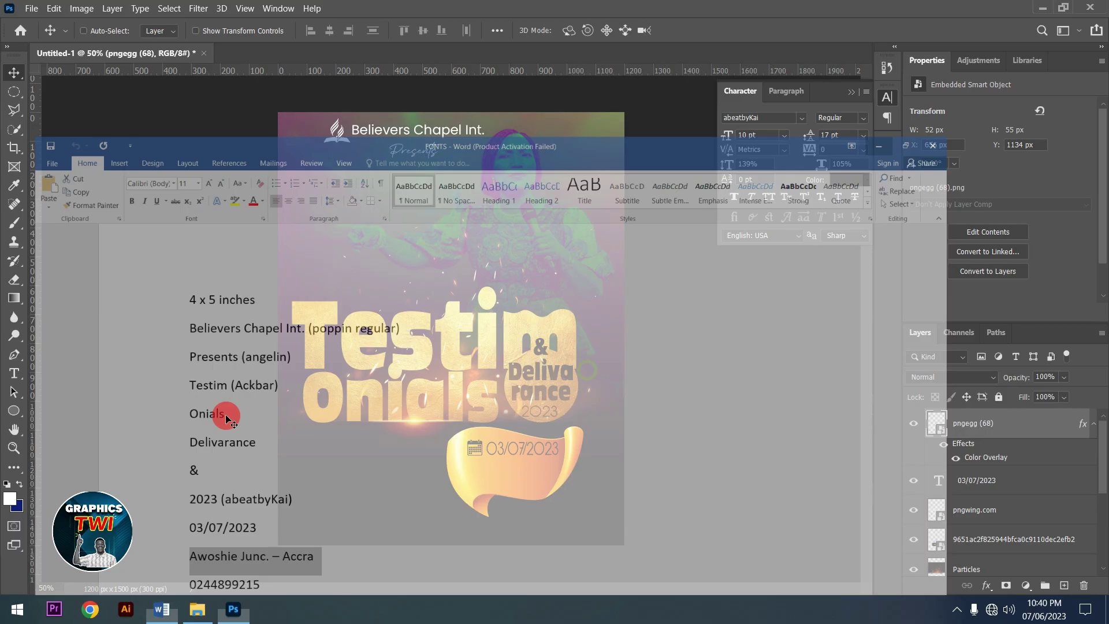
{"action": "left_click", "coordinate": [25, 384]}
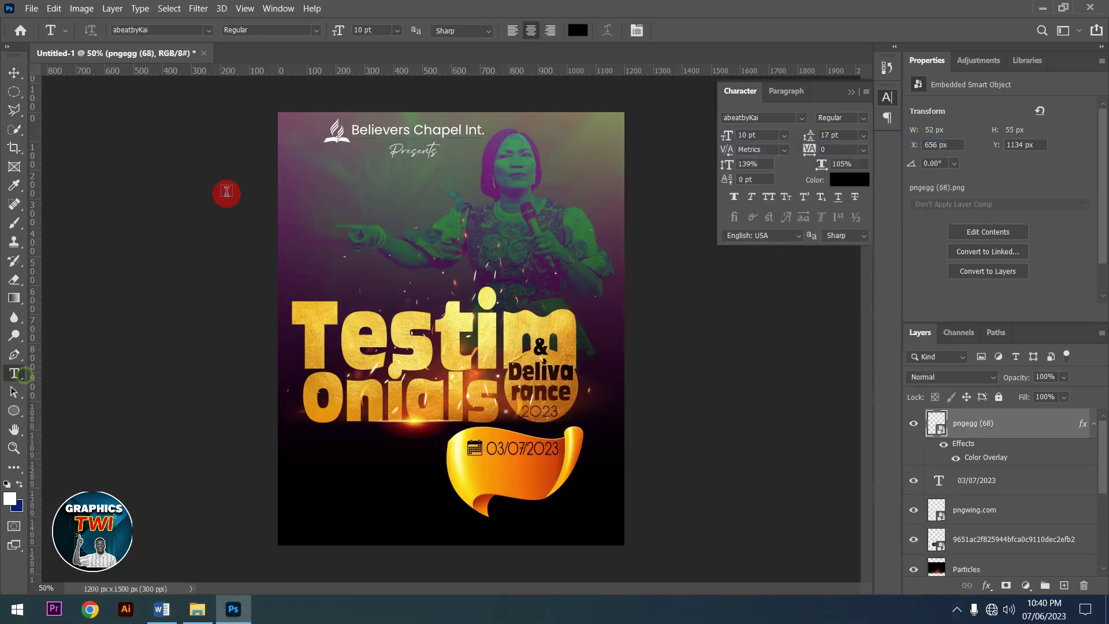
{"action": "left_click", "coordinate": [344, 196]}
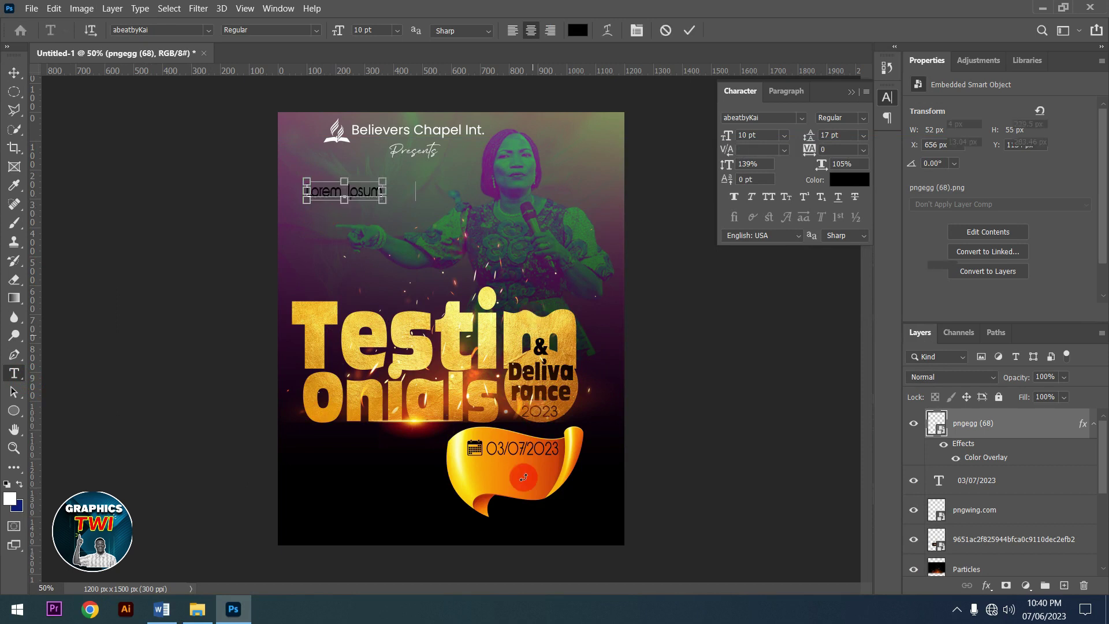
{"action": "key", "text": "ctrl+v"}
{"action": "key", "text": "ctrl+a"}
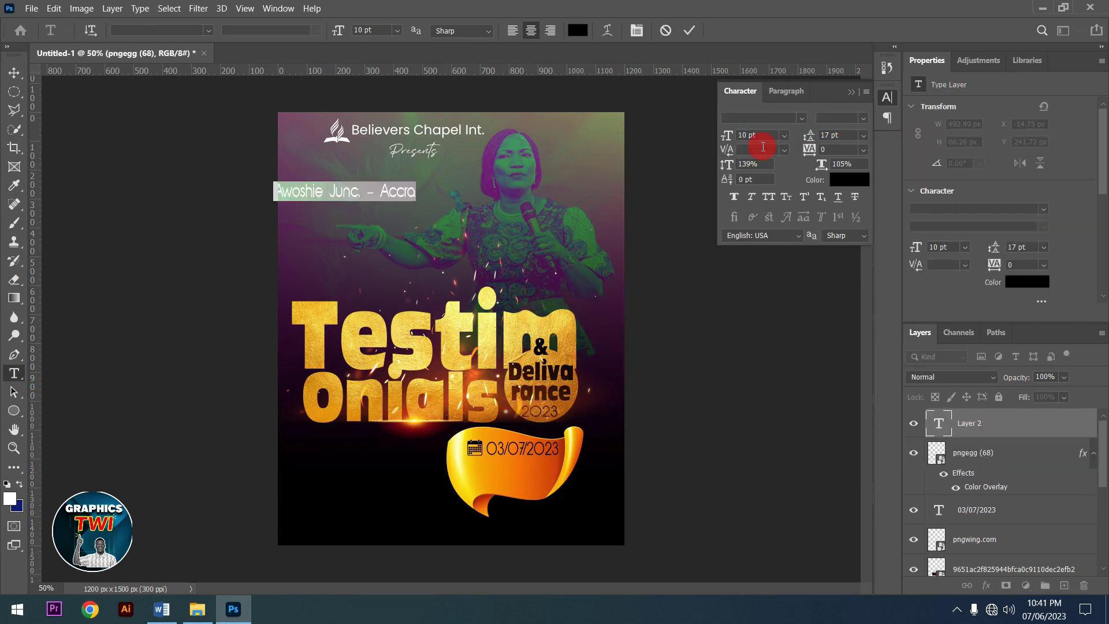
{"action": "left_click", "coordinate": [770, 138]}
{"action": "type", "text": "7"}
{"action": "key", "text": "Return"}
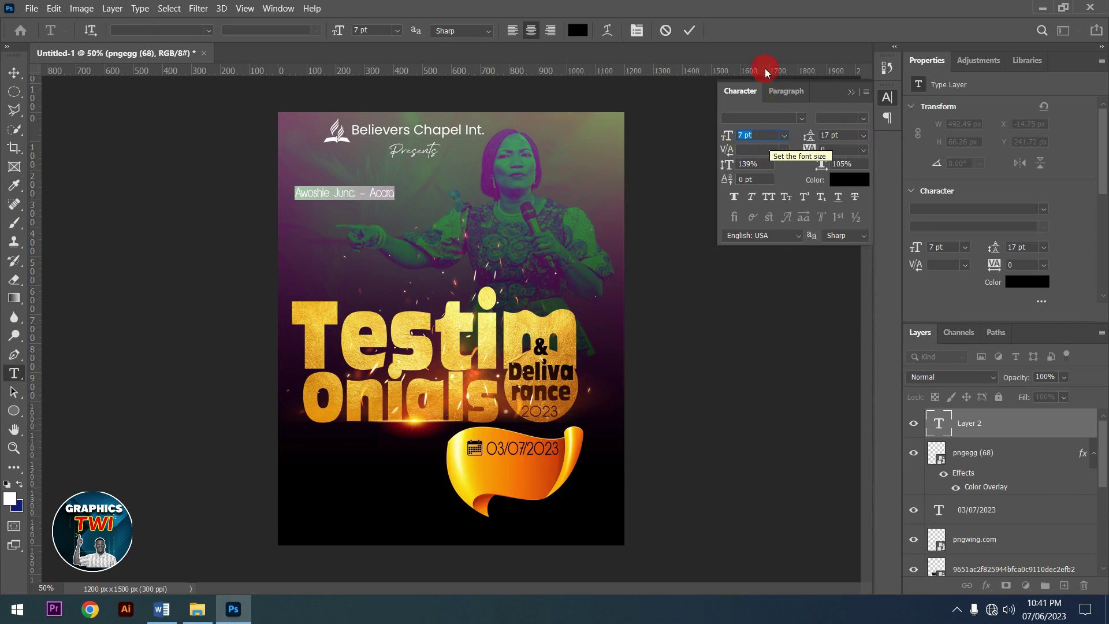
{"action": "left_click", "coordinate": [699, 36]}
Move the venue text beneath the date on the banner and reduce it to 5 pt
{"action": "left_click", "coordinate": [14, 72]}
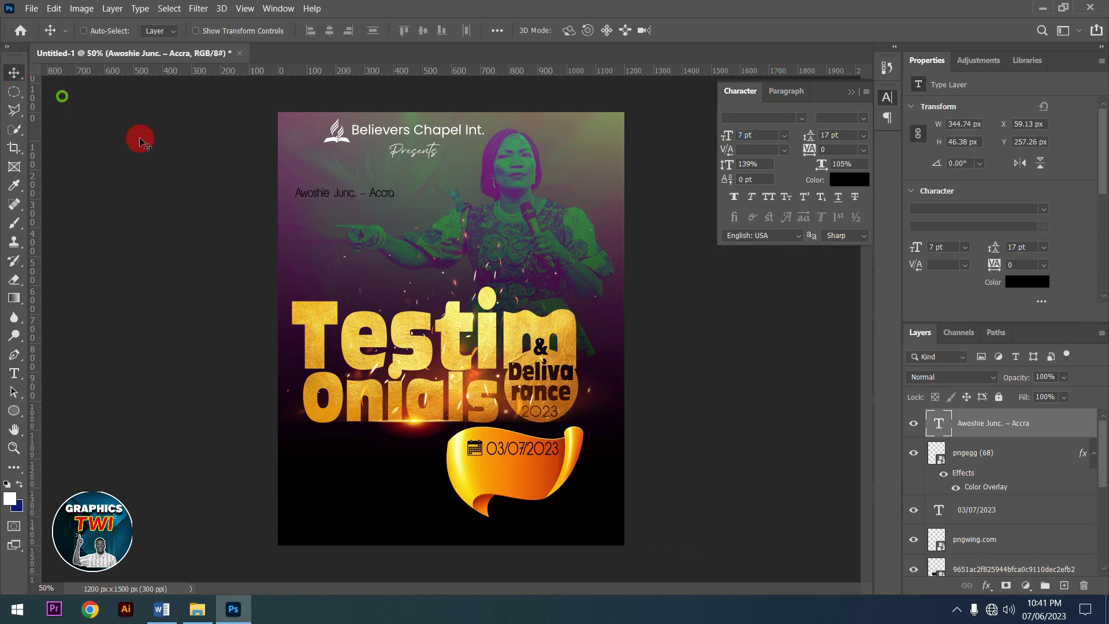
{"action": "left_click_drag", "start_coordinate": [362, 192], "coordinate": [528, 465]}
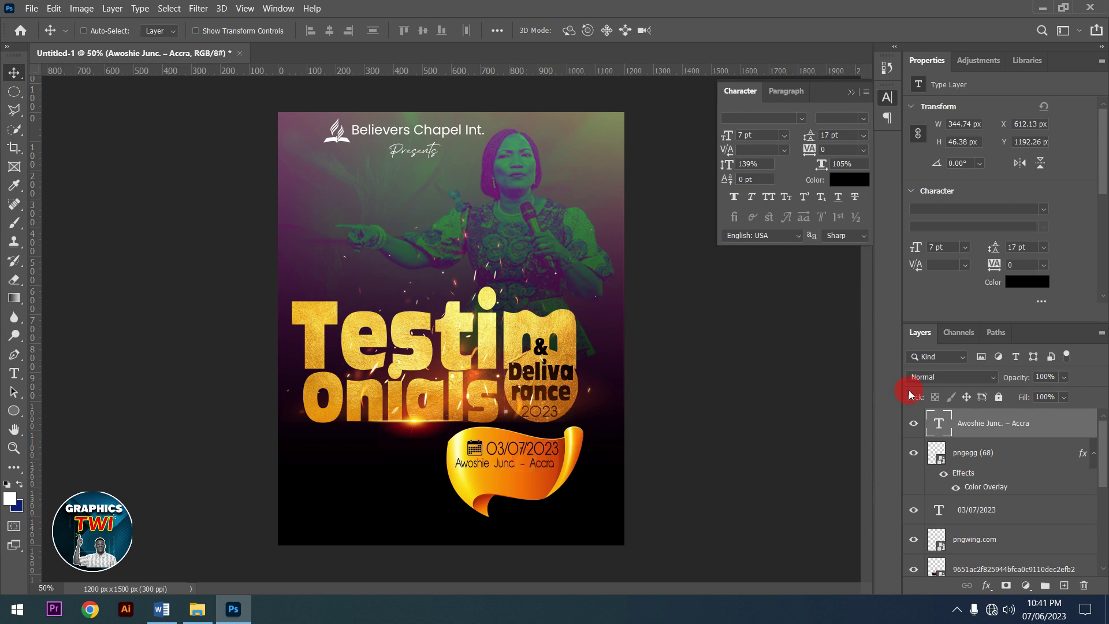
{"action": "double_click", "coordinate": [938, 423]}
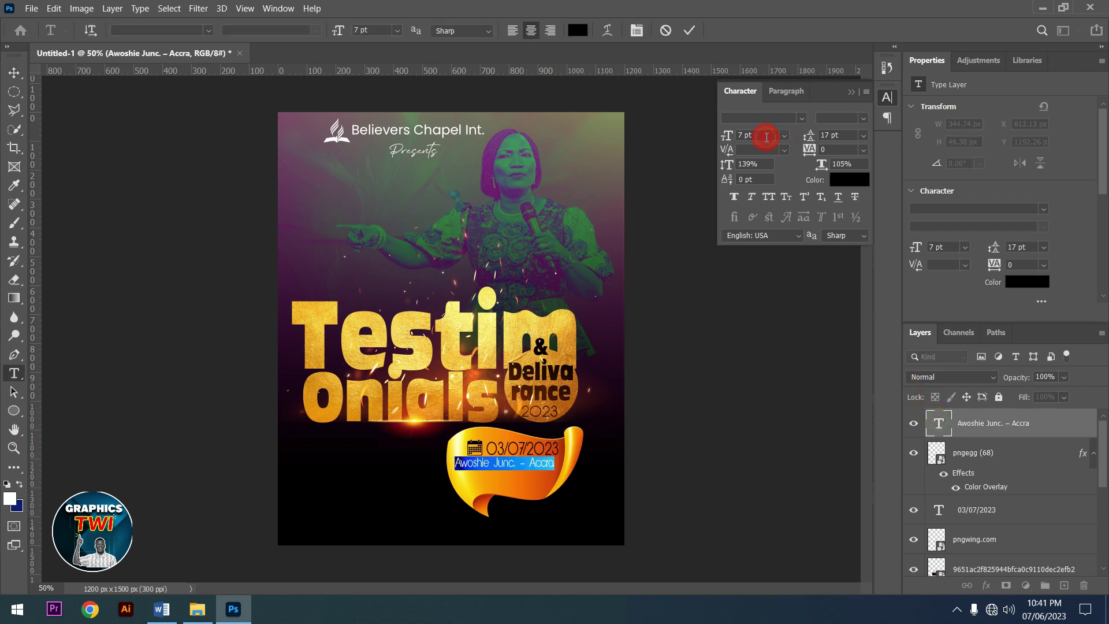
{"action": "left_click", "coordinate": [765, 137]}
{"action": "key", "text": "Down"}
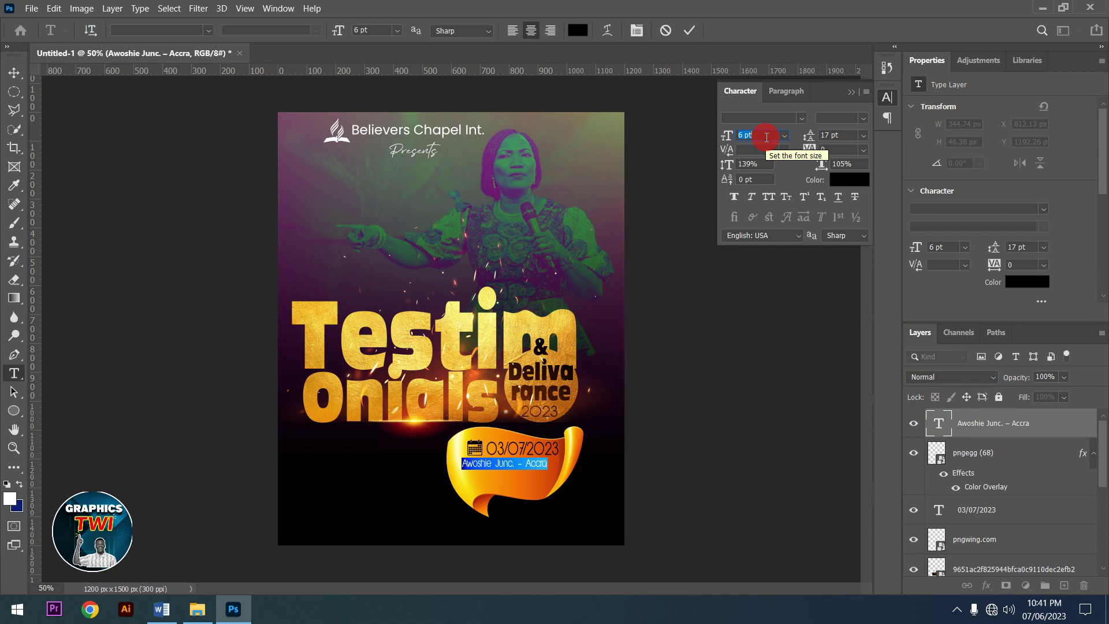
{"action": "left_click", "coordinate": [689, 29]}
{"action": "key", "text": "v"}
{"action": "left_click_drag", "start_coordinate": [543, 489], "coordinate": [556, 485]}
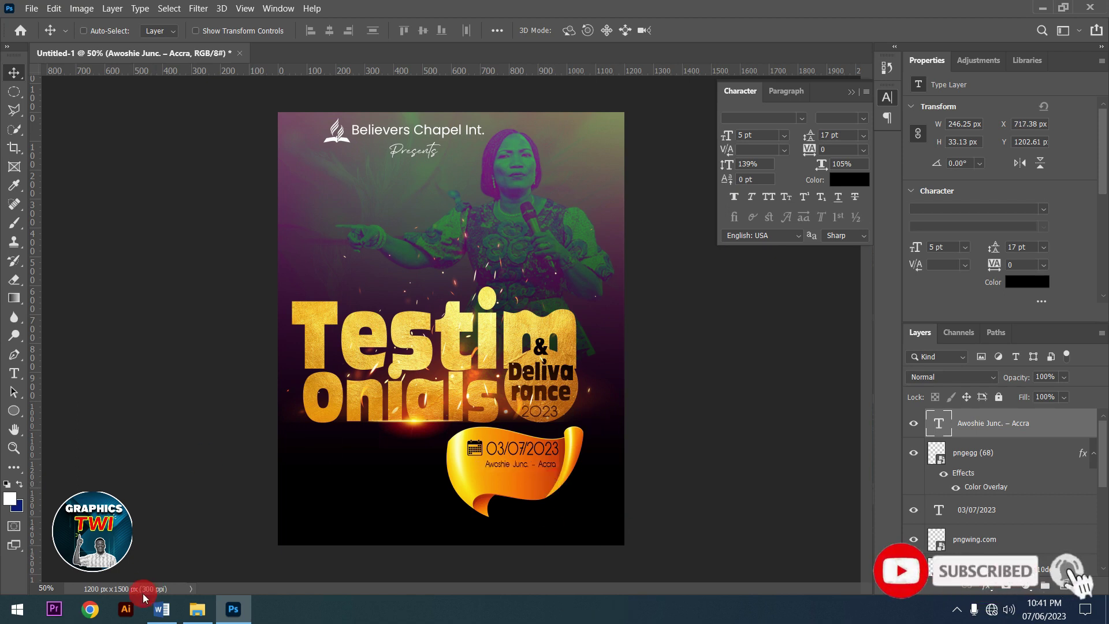
Pick the pngegg (79) location pin image from the assets folder
{"action": "left_click", "coordinate": [197, 609]}
{"action": "left_click", "coordinate": [547, 396]}
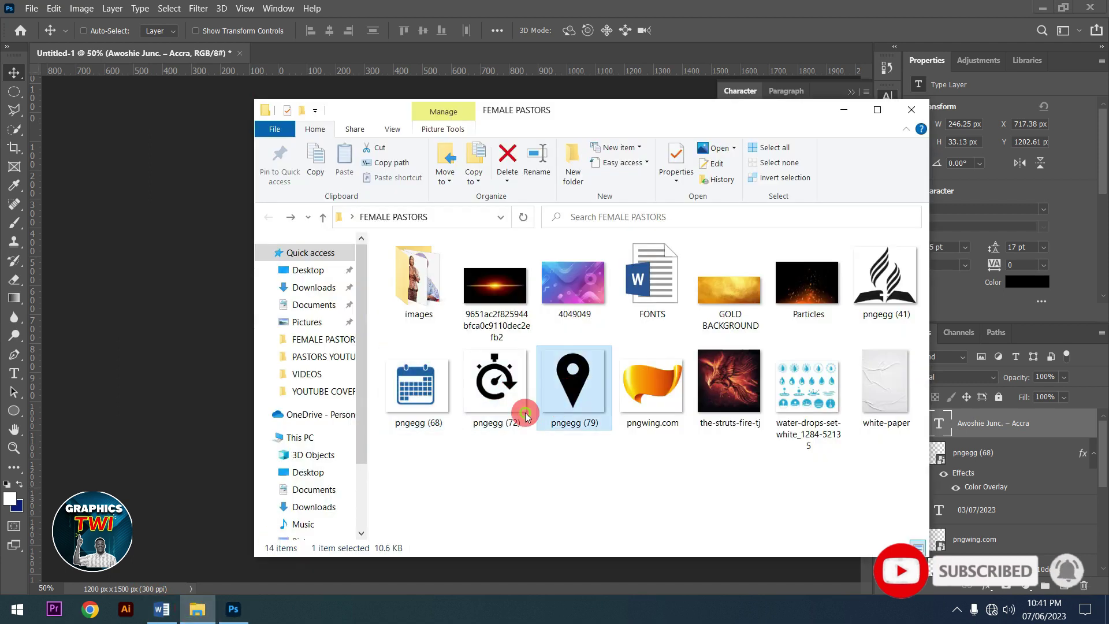
{"action": "left_click", "coordinate": [203, 425]}
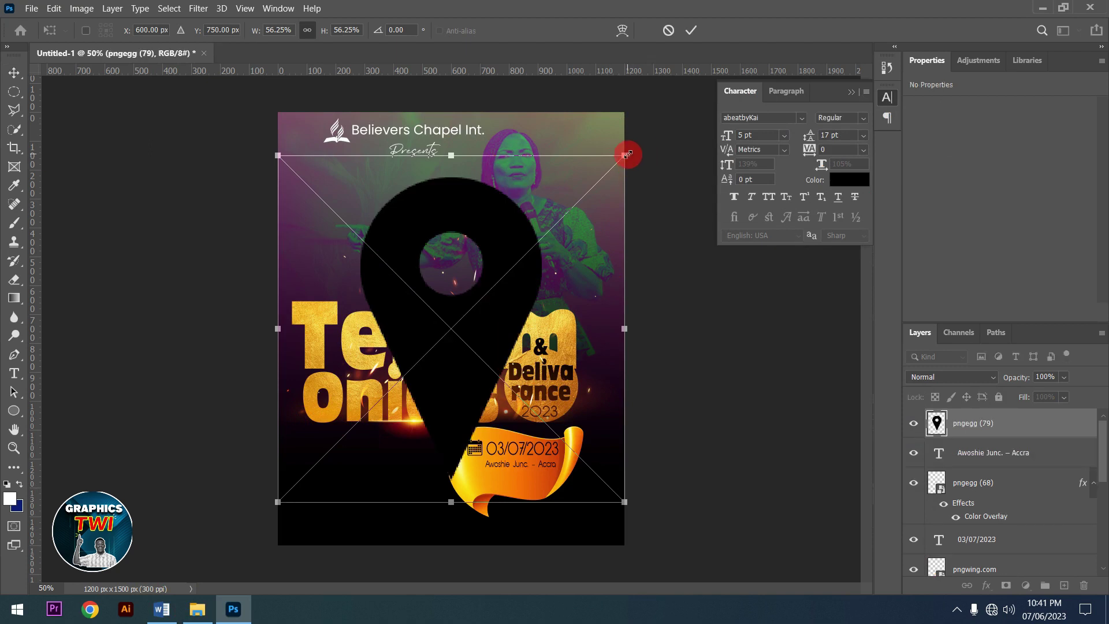
Shrink the location pin to 46 × 76 px and place it beside the Awoshie Junc. – Accra text
{"action": "left_click_drag", "start_coordinate": [628, 153], "coordinate": [524, 255]}
{"action": "left_click_drag", "start_coordinate": [468, 388], "coordinate": [342, 512]}
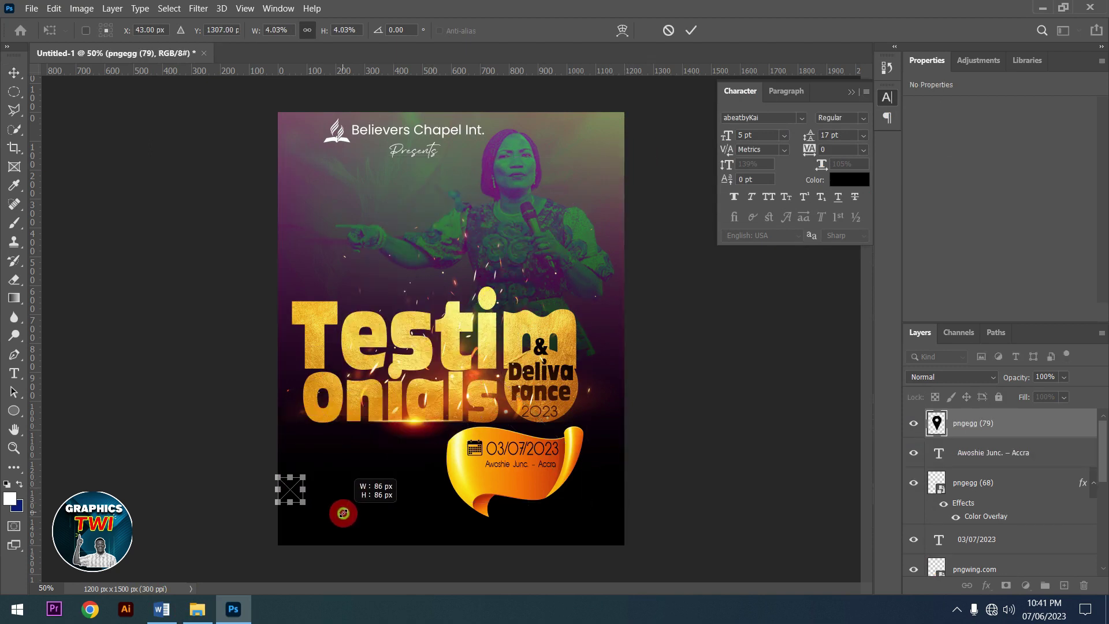
{"action": "left_click", "coordinate": [694, 29]}
{"action": "mouse_move", "coordinate": [318, 490]}
{"action": "left_mouse_down"}
{"action": "mouse_move", "coordinate": [472, 464]}
{"action": "mouse_move", "coordinate": [482, 451]}
{"action": "left_mouse_up"}
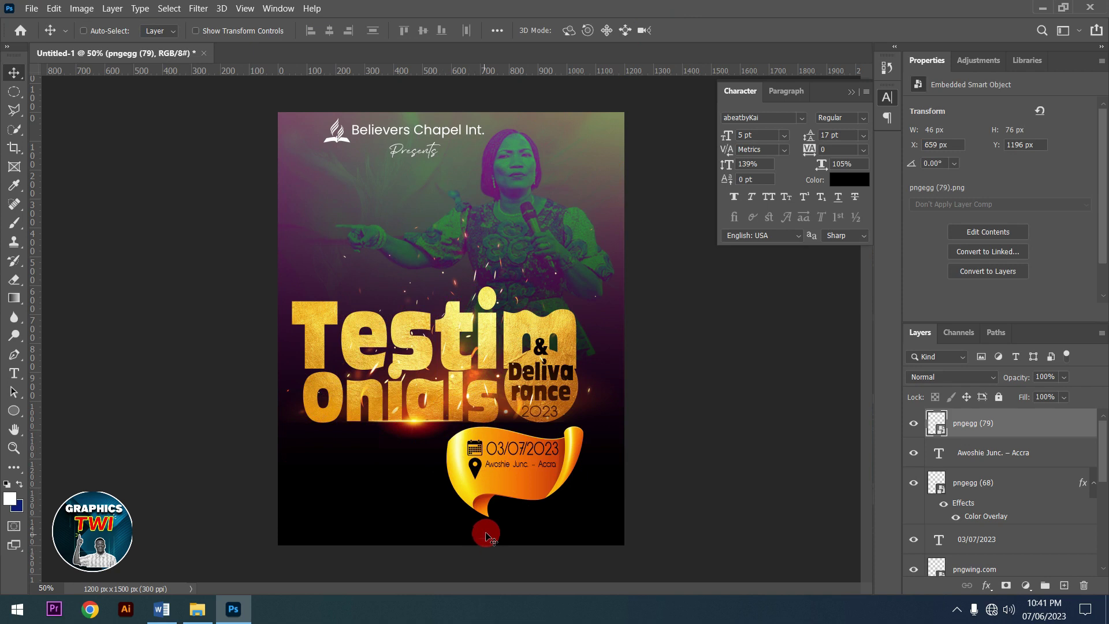
{"action": "key", "text": "Right"}
{"action": "key", "text": "Right"}
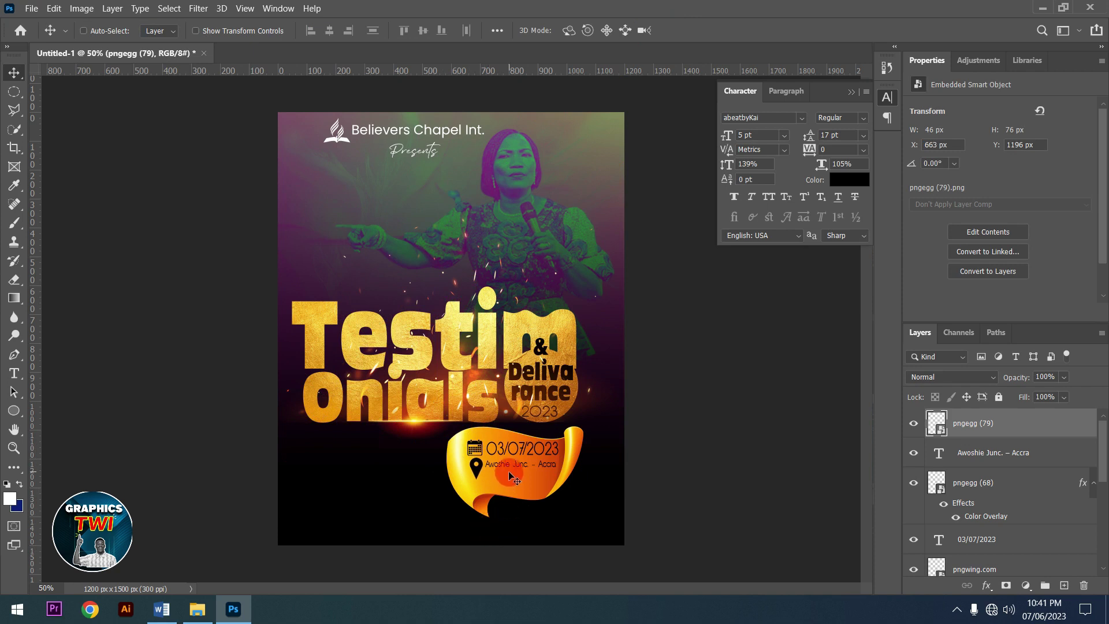
{"action": "left_click", "coordinate": [971, 455]}
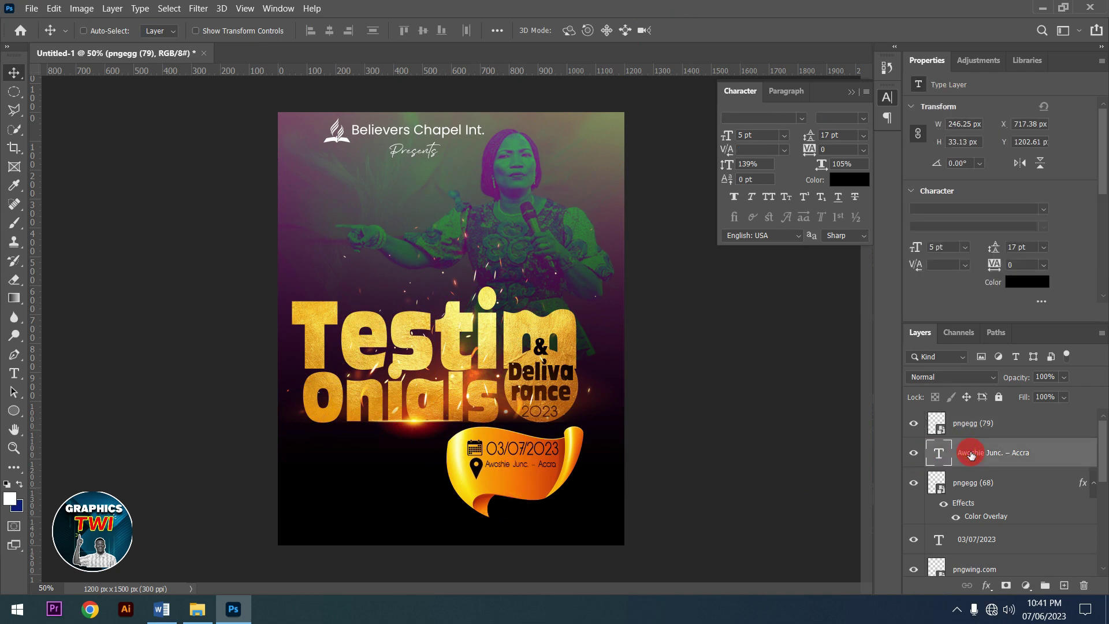
{"action": "key", "text": "Down"}
{"action": "key", "text": "Down"}
{"action": "key", "text": "Up"}
{"action": "key", "text": "Up"}
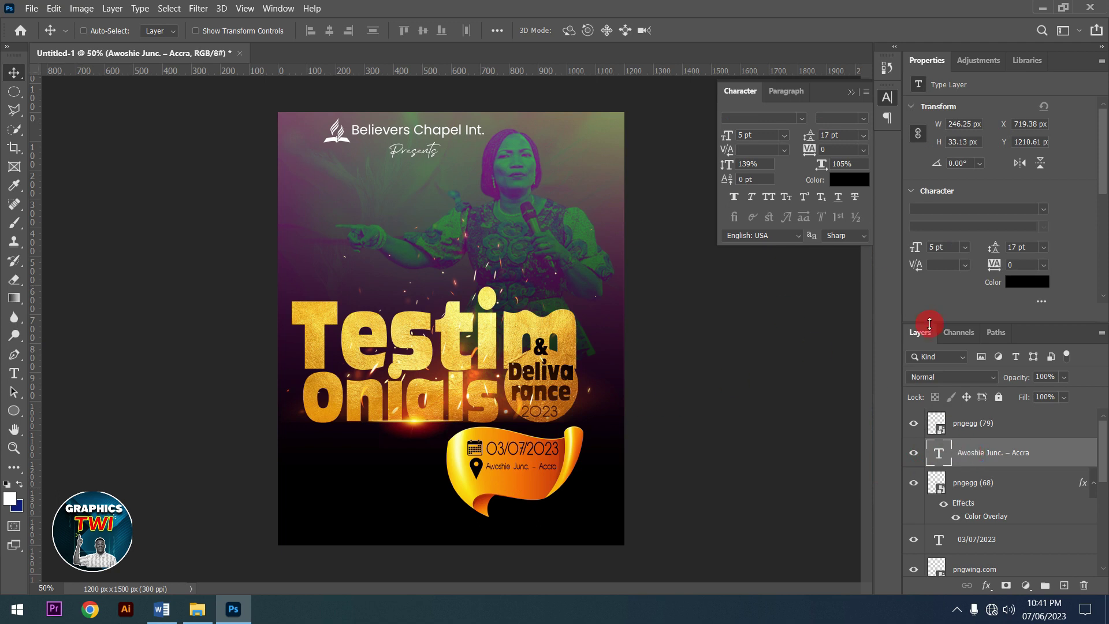
{"action": "left_click", "coordinate": [962, 425]}
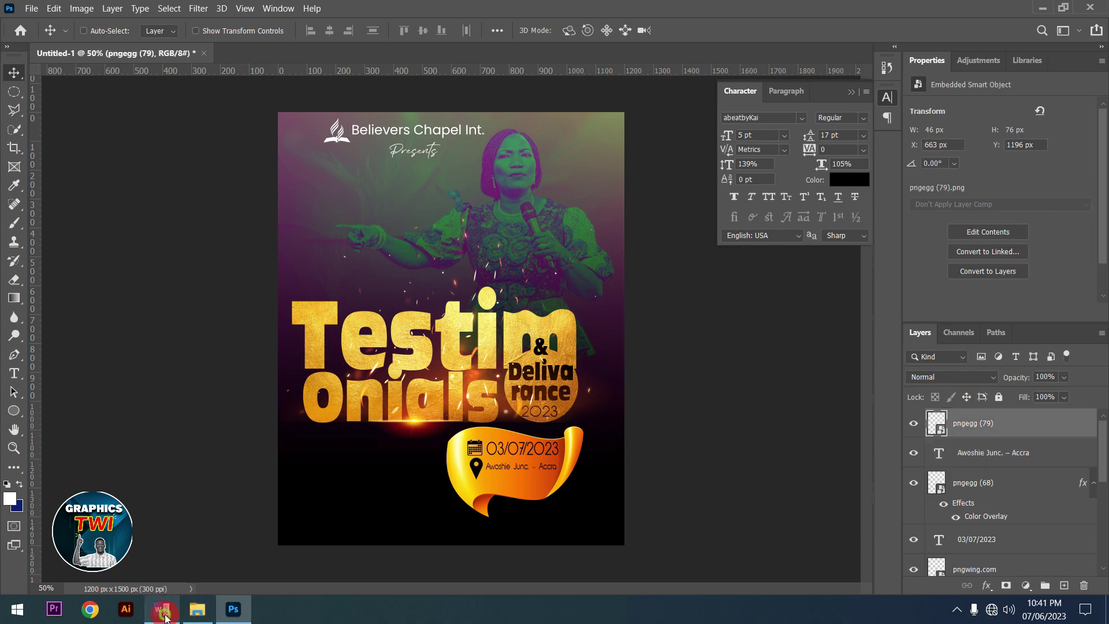
Copy the phone number line from the Word notes
{"action": "left_click", "coordinate": [162, 609]}
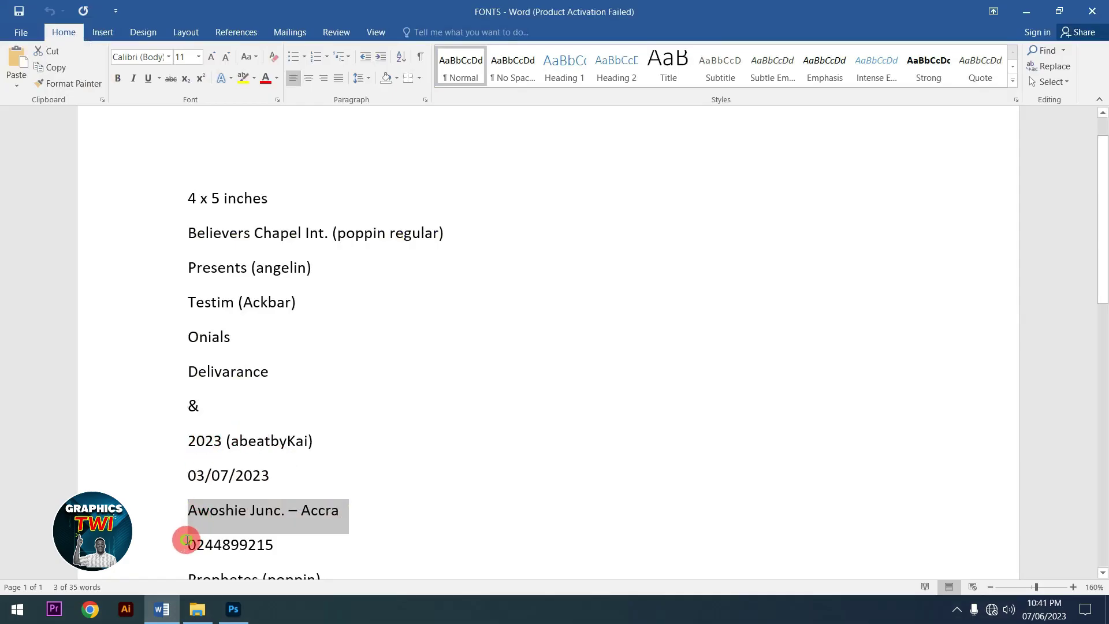
{"action": "left_click_drag", "start_coordinate": [186, 541], "coordinate": [275, 549]}
{"action": "right_click", "coordinate": [275, 550]}
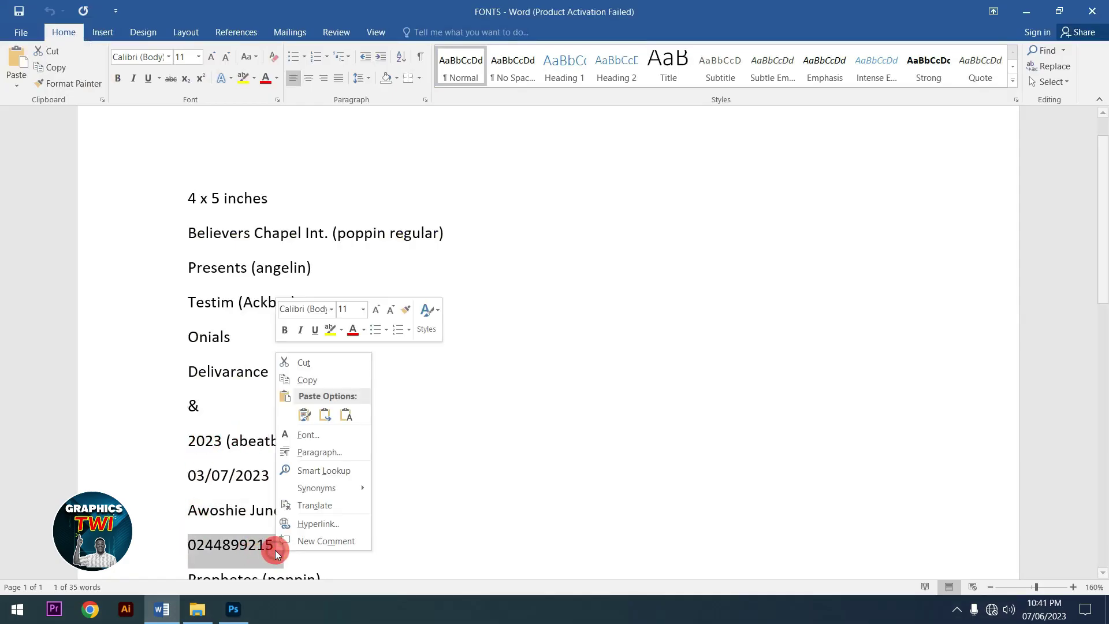
{"action": "left_click", "coordinate": [308, 379]}
Paste the phone number as white Sequel Sans Bold Head text on the flyer
{"action": "left_click", "coordinate": [1023, 11]}
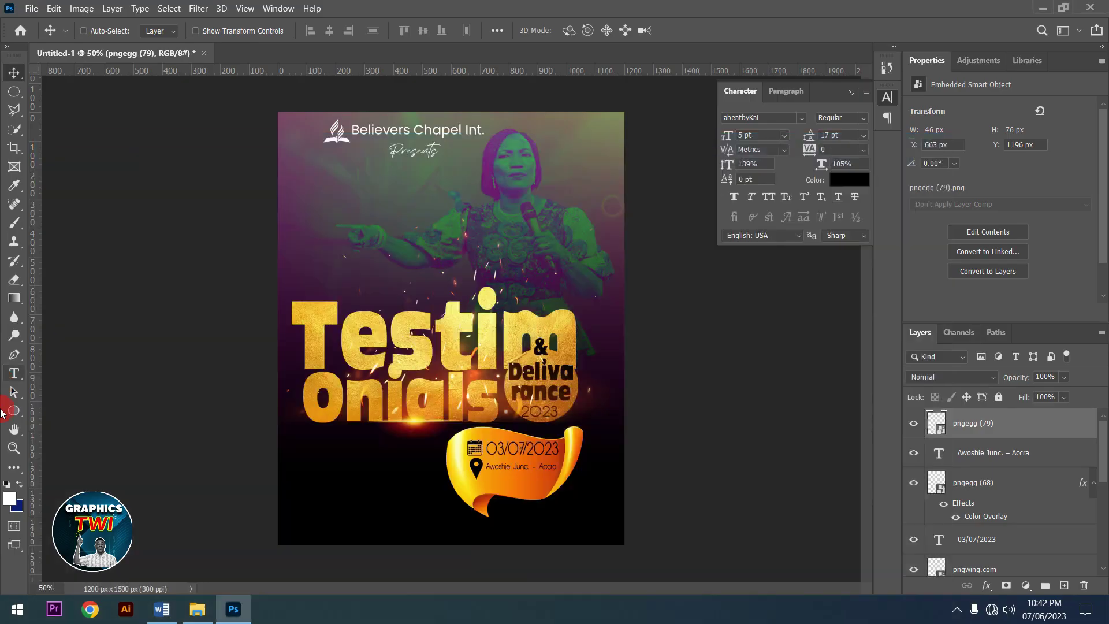
{"action": "left_click", "coordinate": [15, 373]}
{"action": "left_click", "coordinate": [318, 461]}
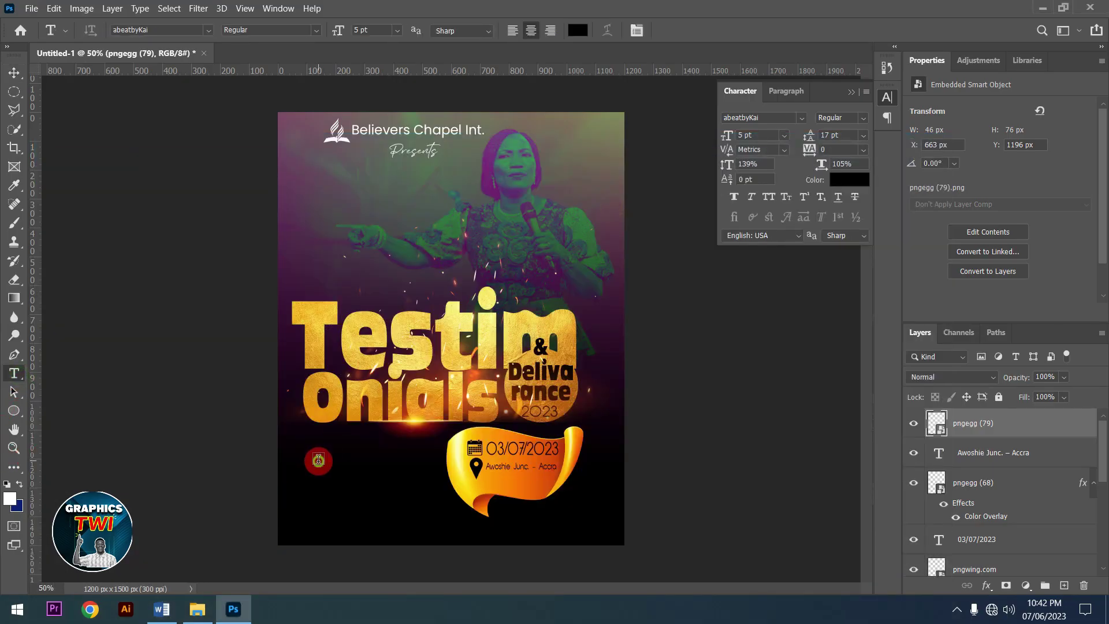
{"action": "key", "text": "ctrl+v"}
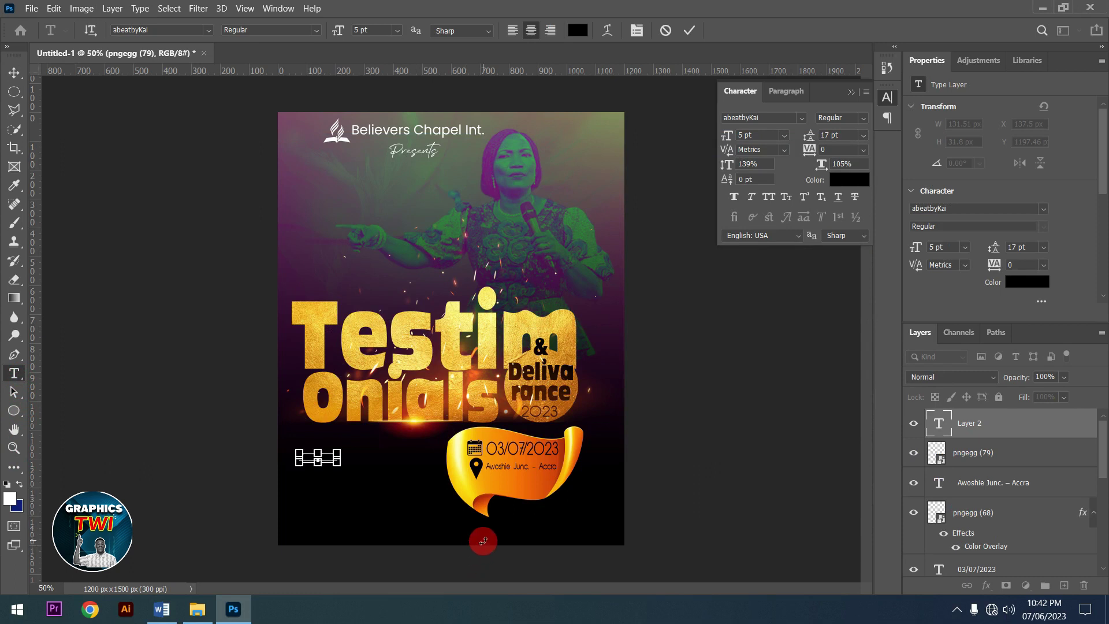
{"action": "left_click", "coordinate": [831, 182]}
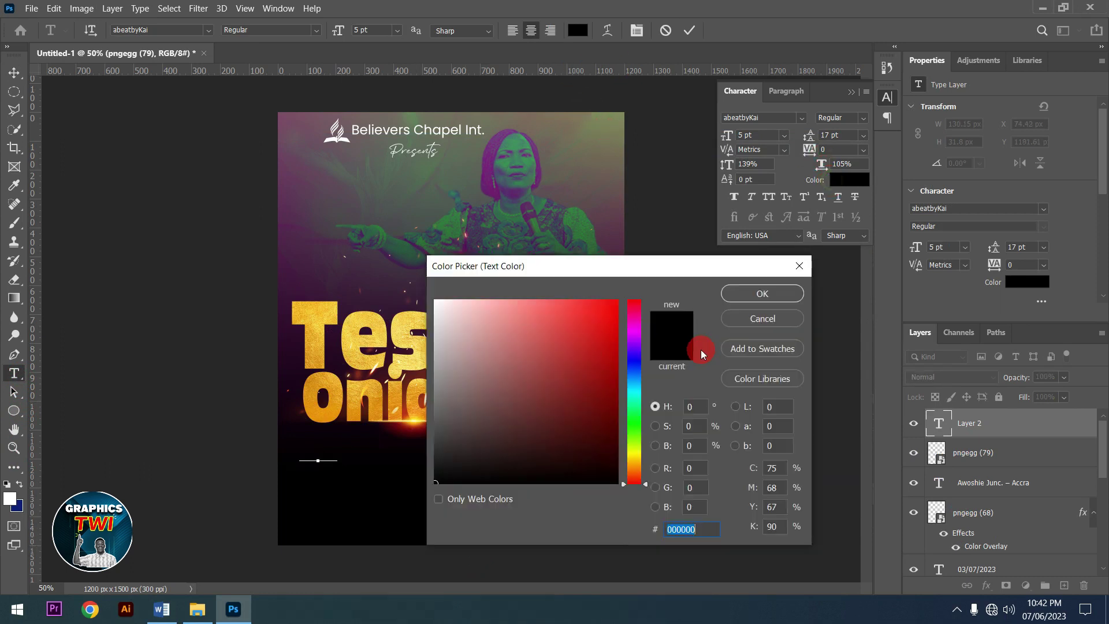
{"action": "left_click_drag", "start_coordinate": [458, 339], "coordinate": [447, 289]}
{"action": "left_click", "coordinate": [744, 304]}
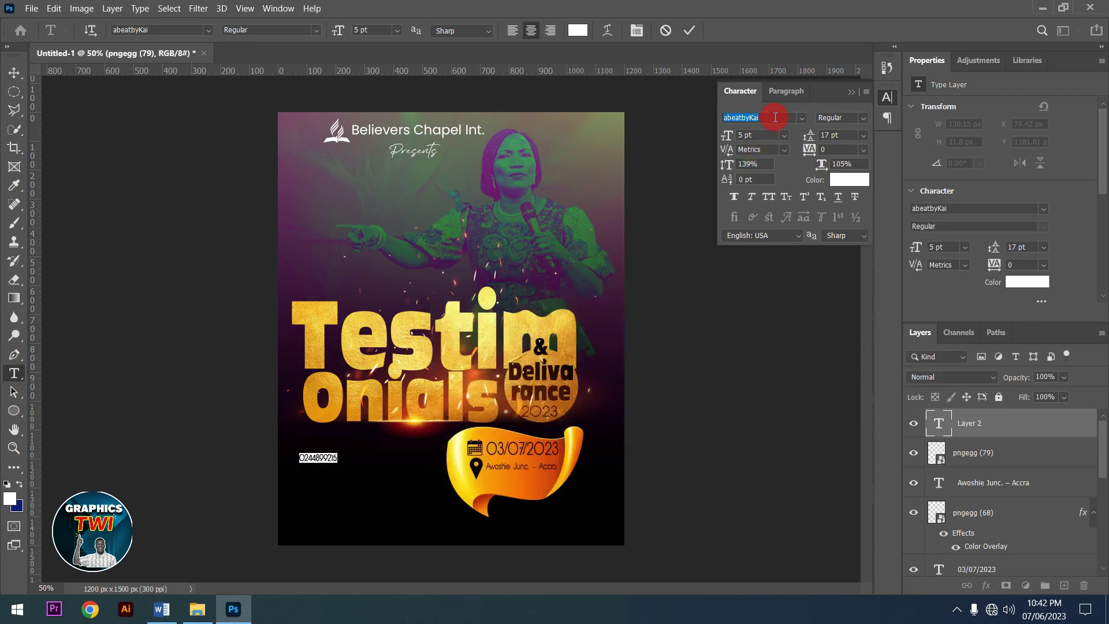
{"action": "type", "text": "sequel"}
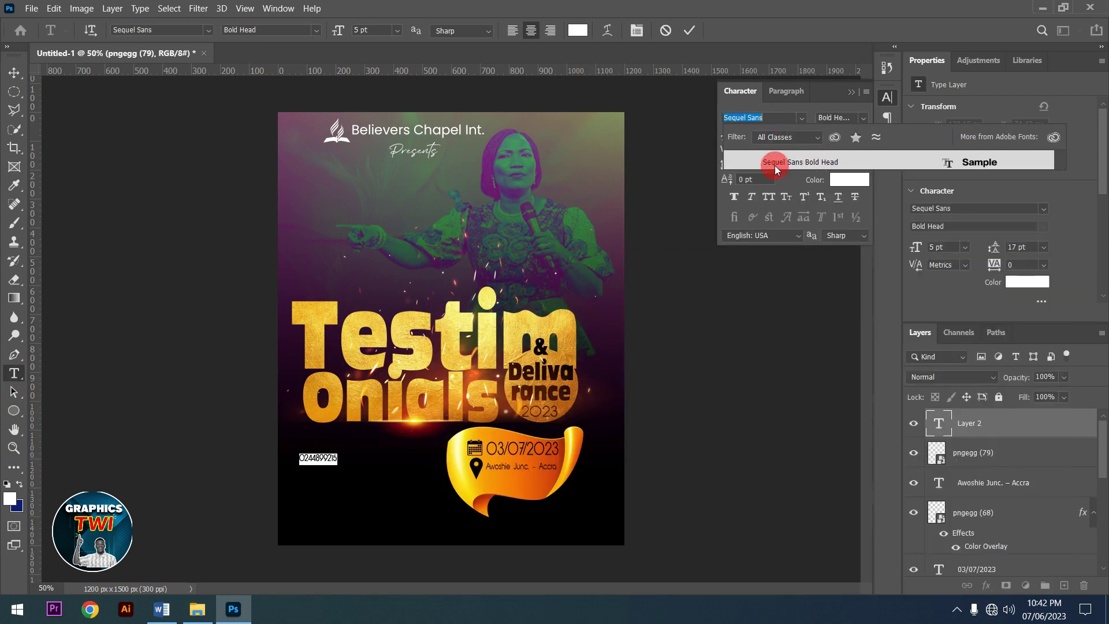
{"action": "left_click", "coordinate": [775, 165]}
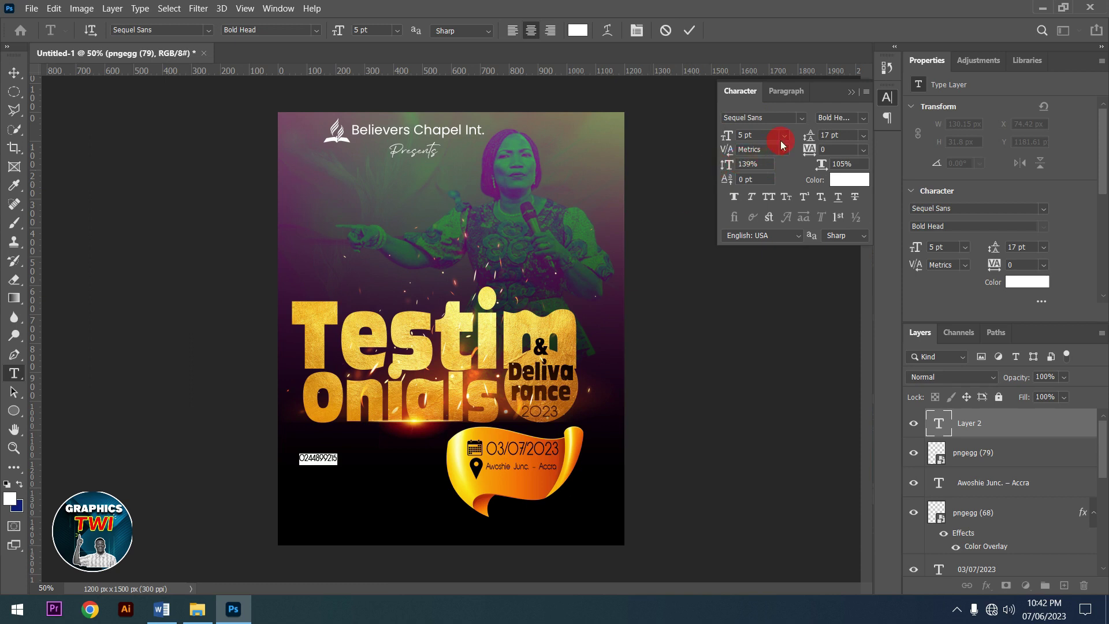
{"action": "key", "text": "Up"}
{"action": "key", "text": "Up"}
{"action": "key", "text": "Up"}
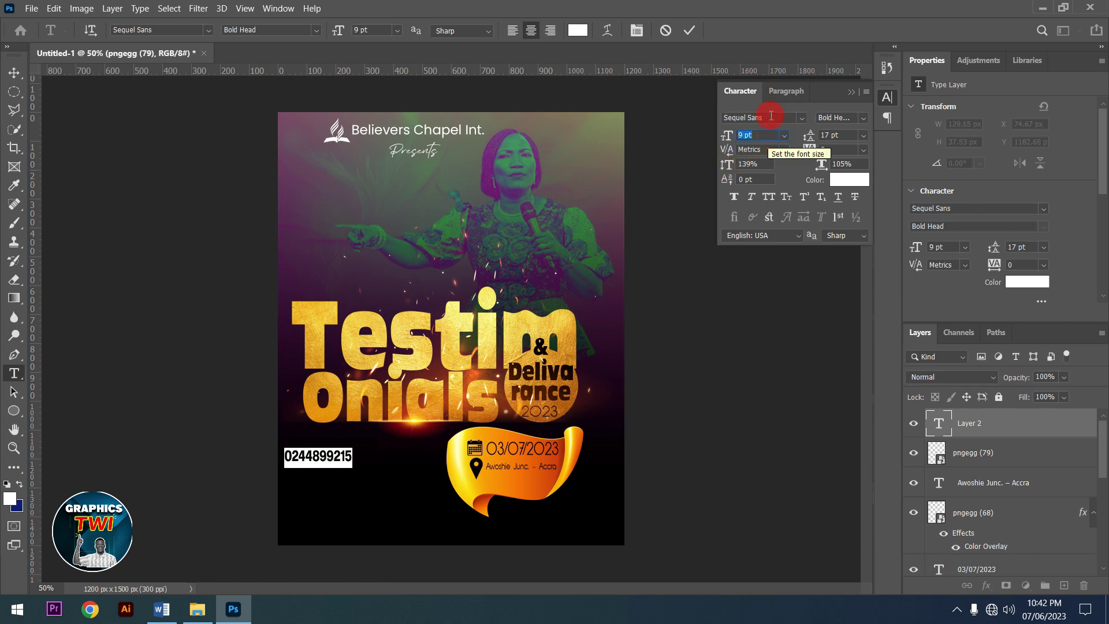
{"action": "left_click", "coordinate": [693, 35]}
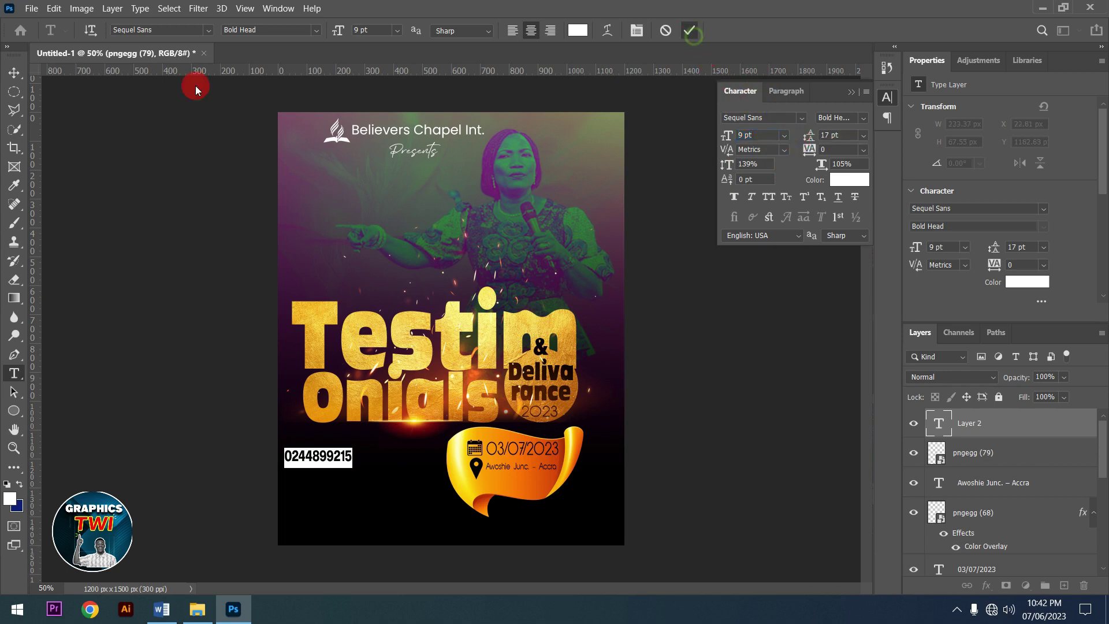
Move the phone number under the venue line on the banner at 7 pt
{"action": "left_click", "coordinate": [14, 73]}
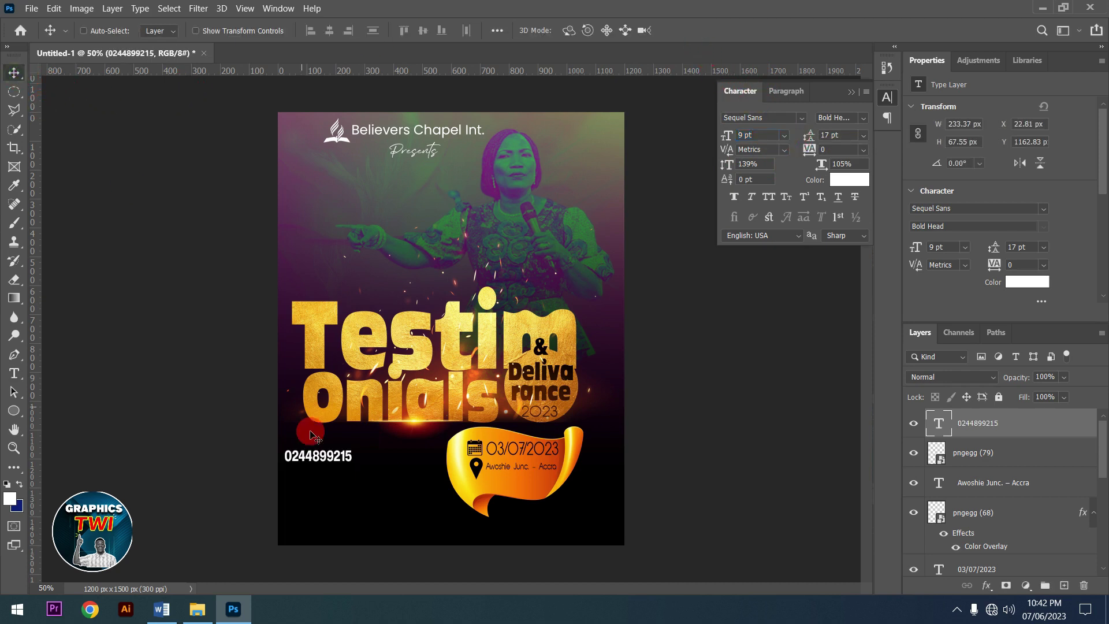
{"action": "mouse_move", "coordinate": [350, 461]}
{"action": "left_mouse_down"}
{"action": "mouse_move", "coordinate": [531, 494]}
{"action": "mouse_move", "coordinate": [534, 482]}
{"action": "left_mouse_up"}
{"action": "double_click", "coordinate": [938, 430]}
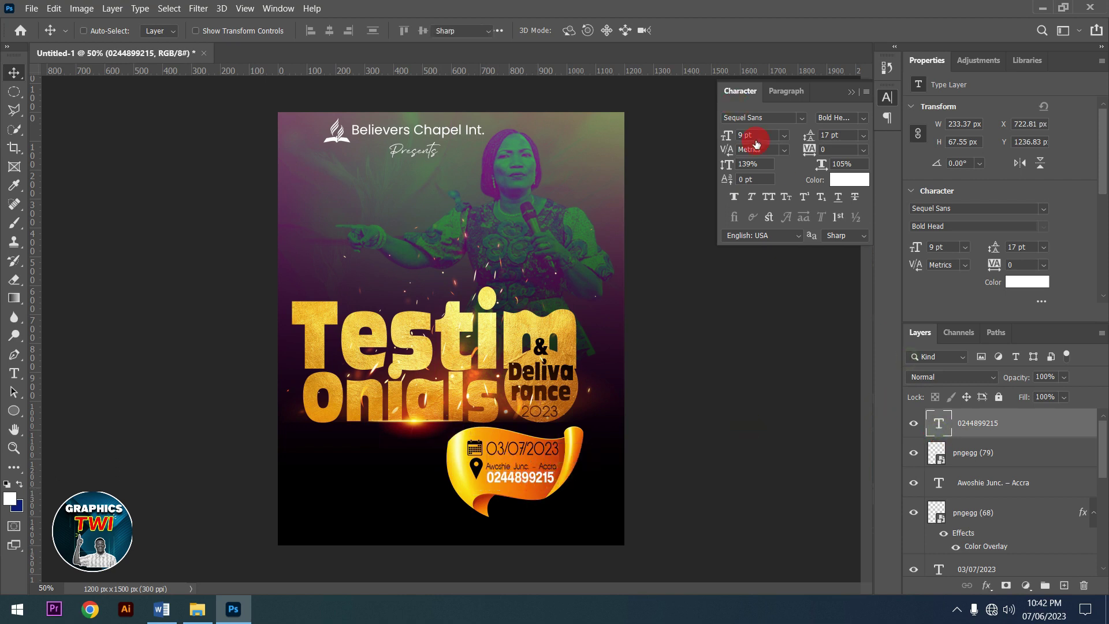
{"action": "left_click", "coordinate": [759, 134]}
{"action": "type", "text": "7"}
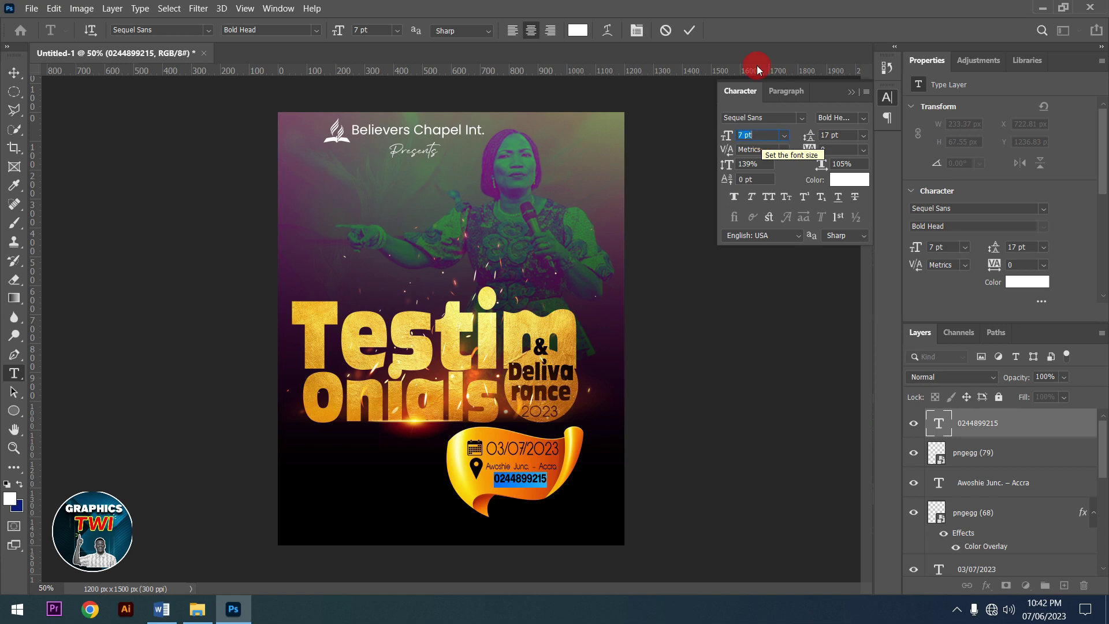
{"action": "left_click", "coordinate": [689, 30]}
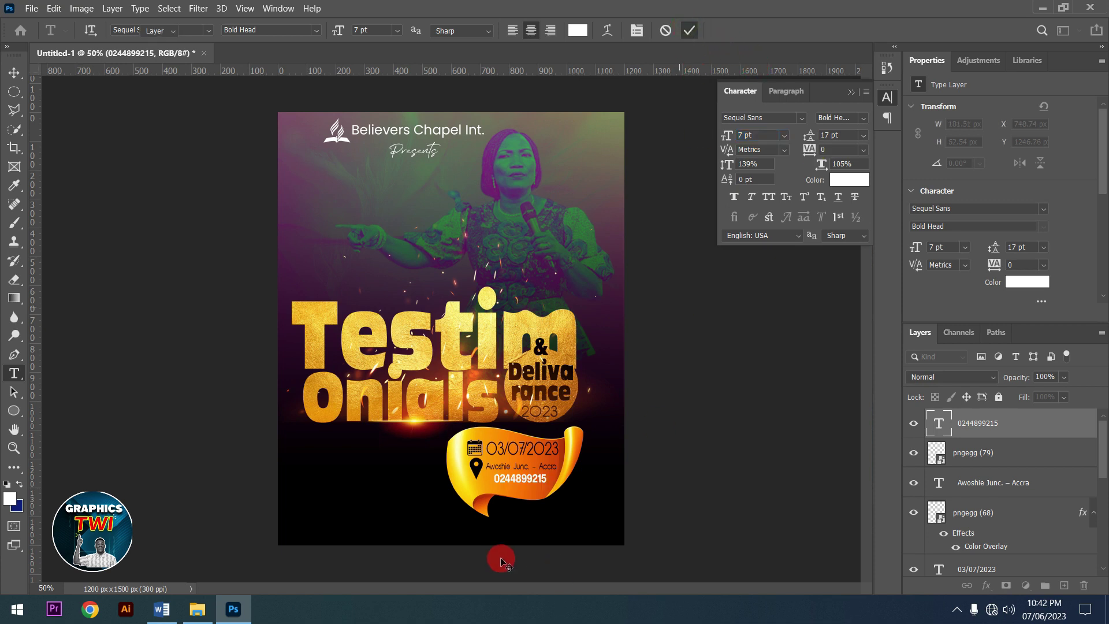
{"action": "key", "text": "v"}
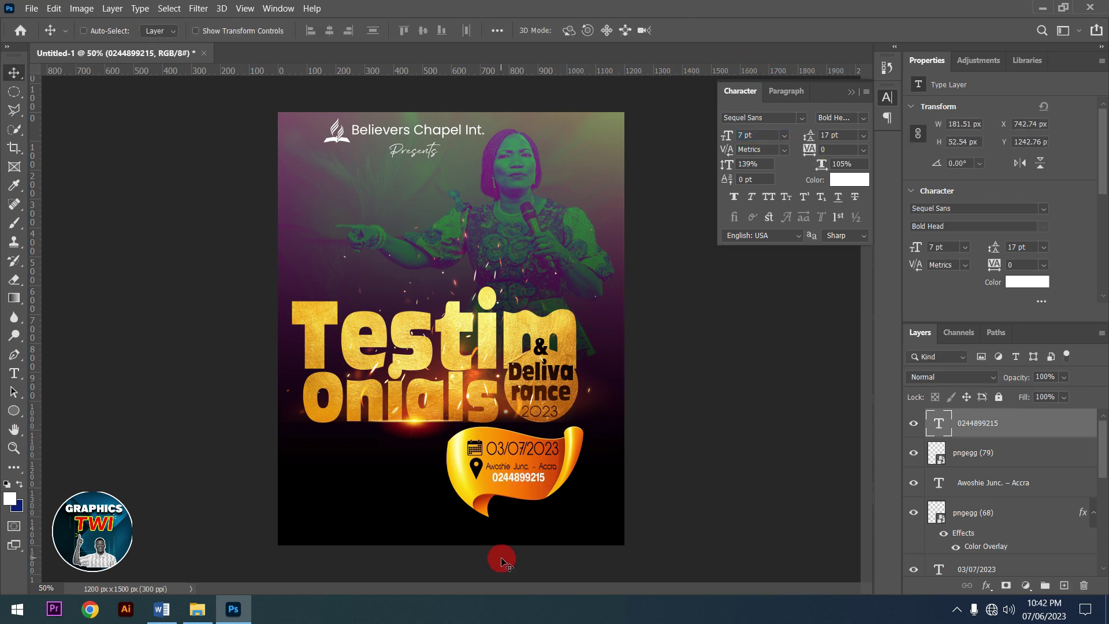
{"action": "key", "text": "Left"}
{"action": "key", "text": "Left"}
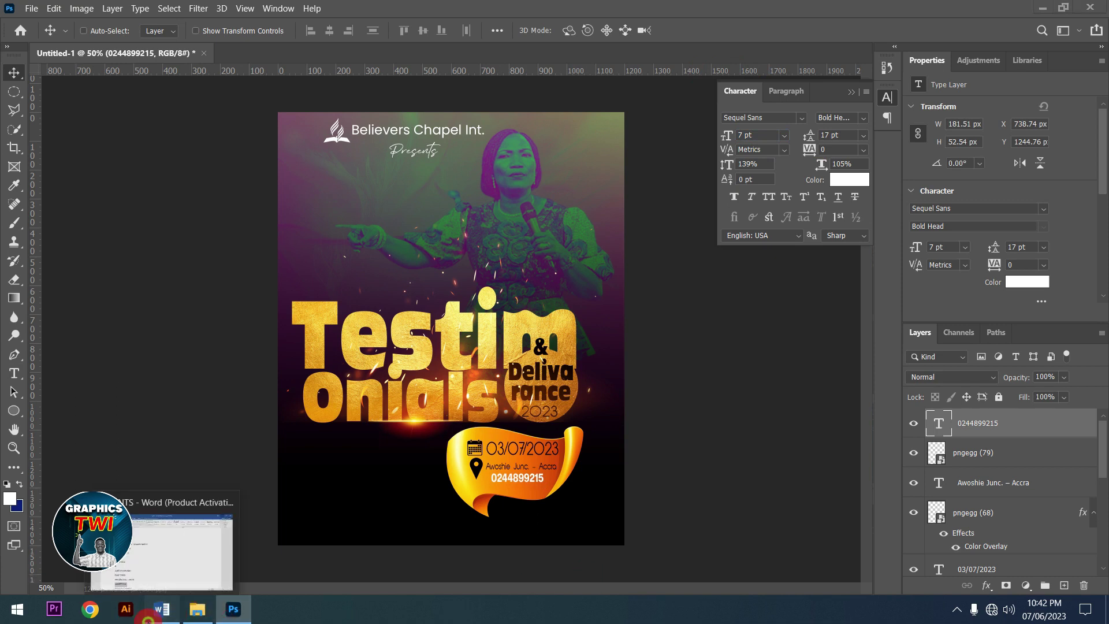
Copy the Matthew 28 line from the Word notes
{"action": "left_click", "coordinate": [162, 609]}
{"action": "scroll", "coordinate": [257, 548], "scroll_direction": "down", "scroll_amount": 2}
{"action": "scroll", "coordinate": [231, 520], "scroll_direction": "down", "scroll_amount": 3}
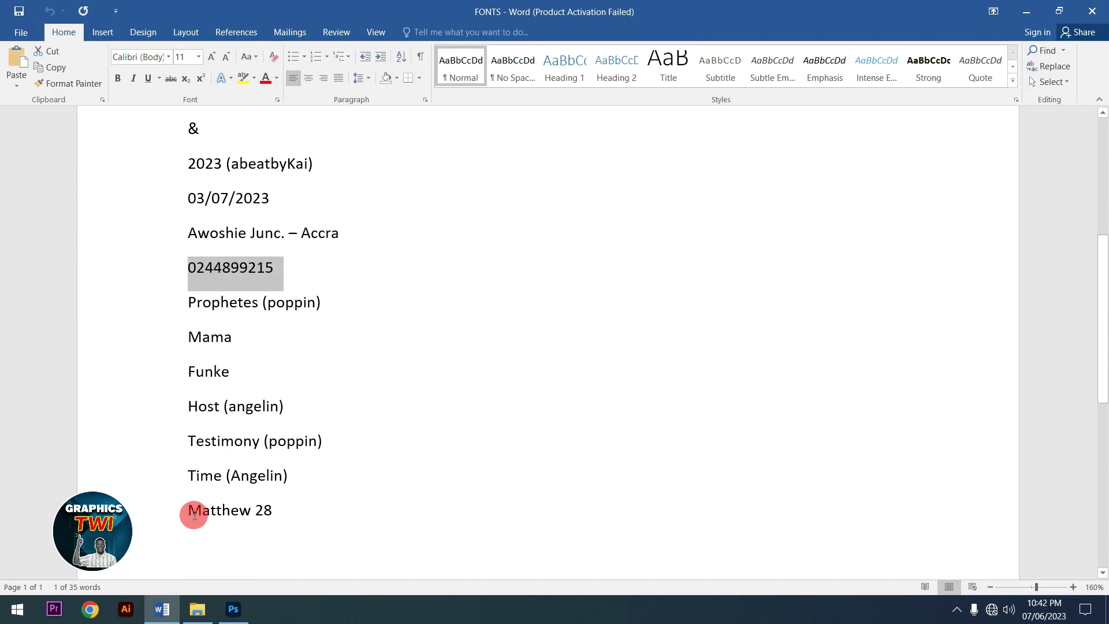
{"action": "triple_click", "coordinate": [222, 512]}
{"action": "right_click", "coordinate": [261, 513]}
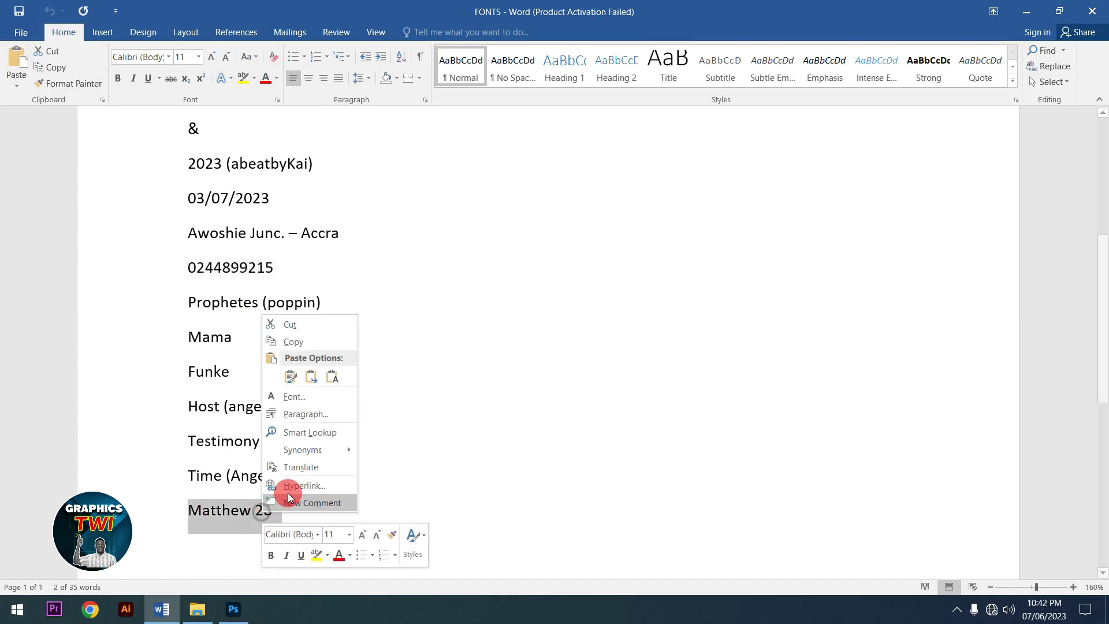
{"action": "left_click", "coordinate": [294, 342]}
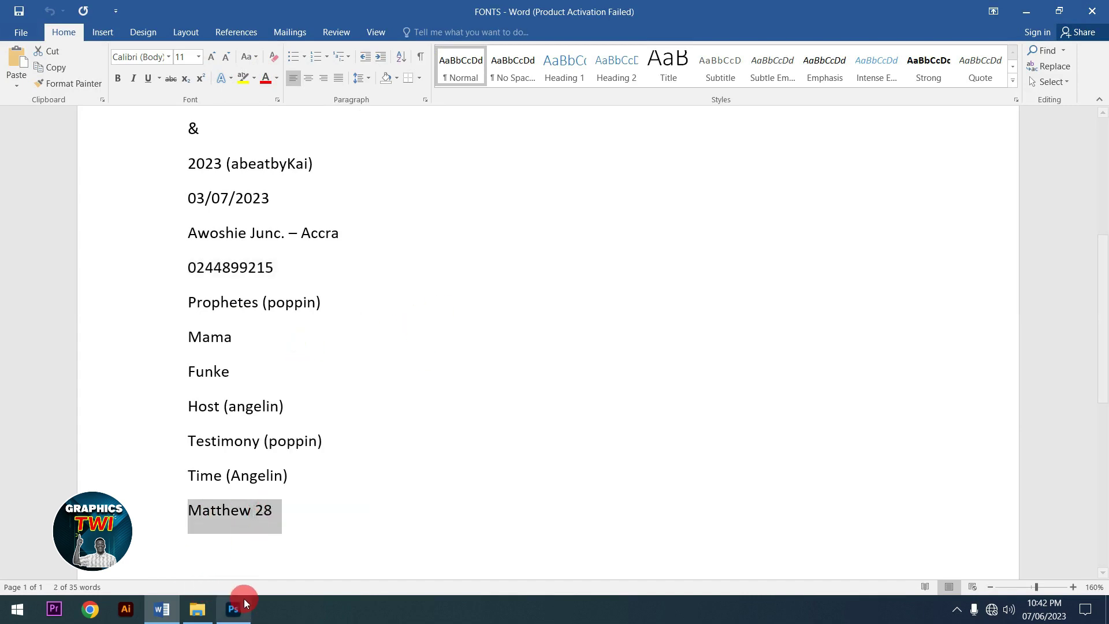
{"action": "left_click", "coordinate": [233, 608]}
Add 'Matthew 28' as 5 pt black text at the banner's bottom, beneath the phone number
{"action": "left_click", "coordinate": [18, 372]}
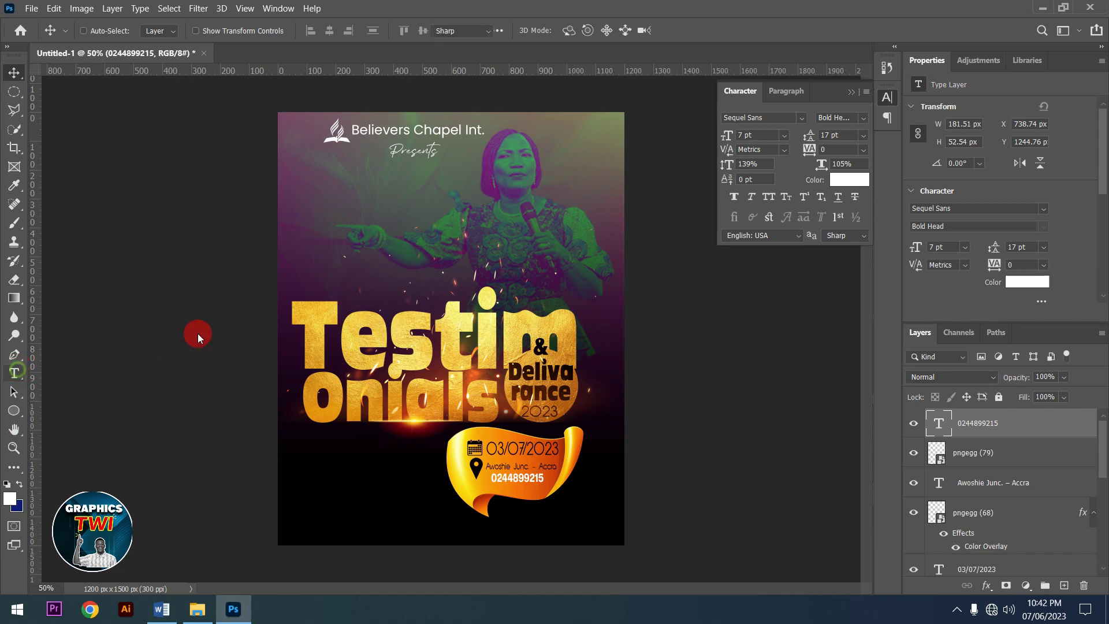
{"action": "left_click", "coordinate": [333, 208]}
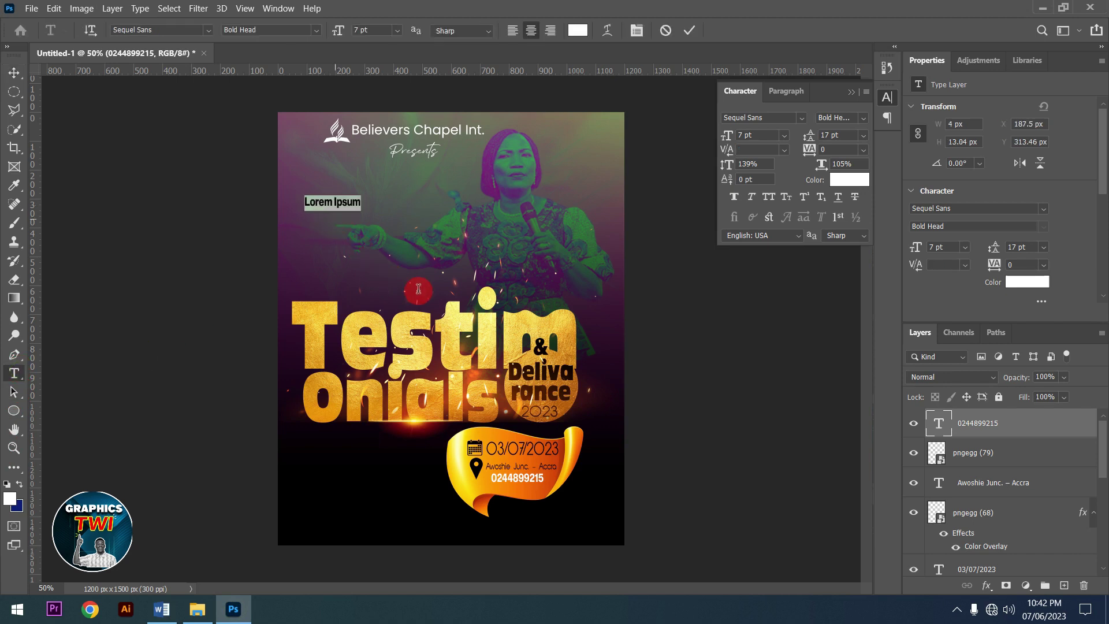
{"action": "type", "text": "Matthew 2:1"}
{"action": "key", "text": "ctrl+a"}
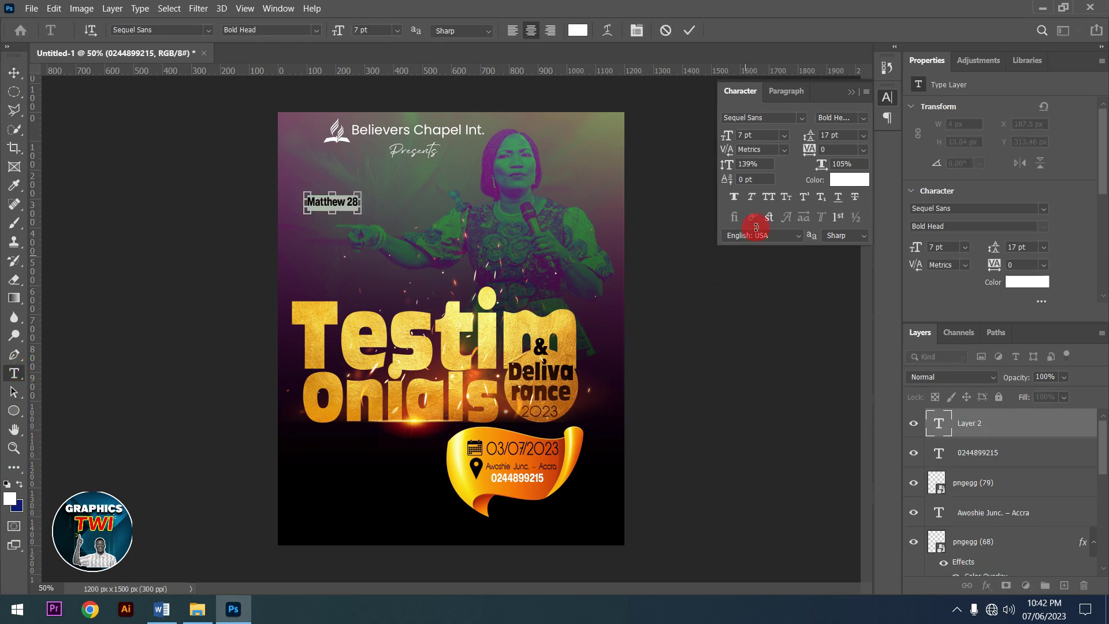
{"action": "left_click", "coordinate": [852, 189]}
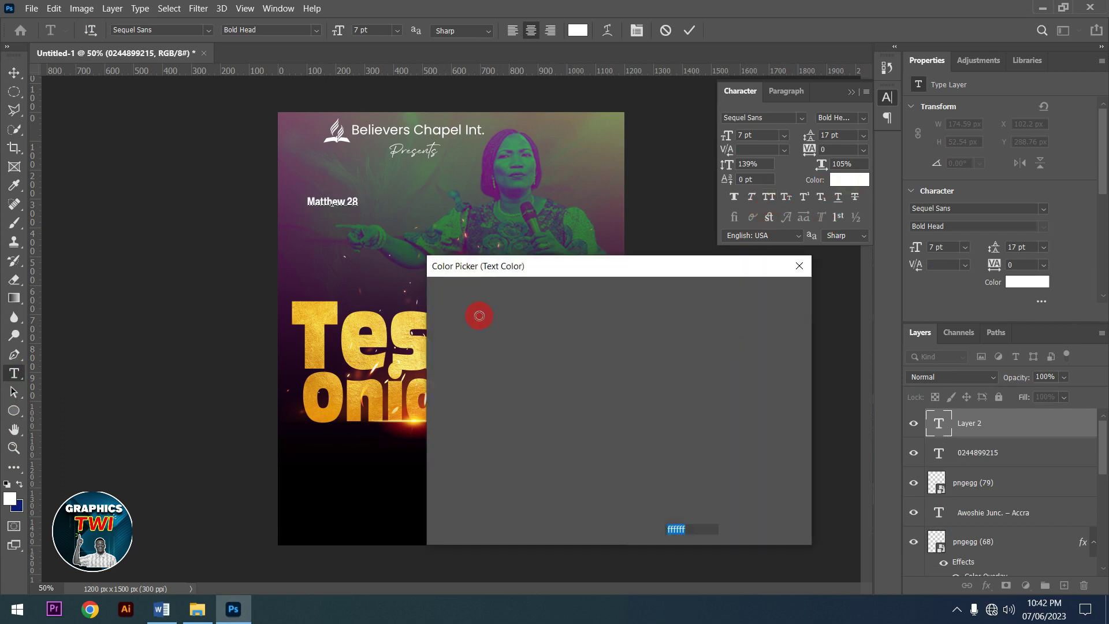
{"action": "left_click_drag", "start_coordinate": [441, 444], "coordinate": [435, 482]}
{"action": "left_click", "coordinate": [762, 293]}
{"action": "left_click", "coordinate": [766, 136]}
{"action": "type", "text": "5"}
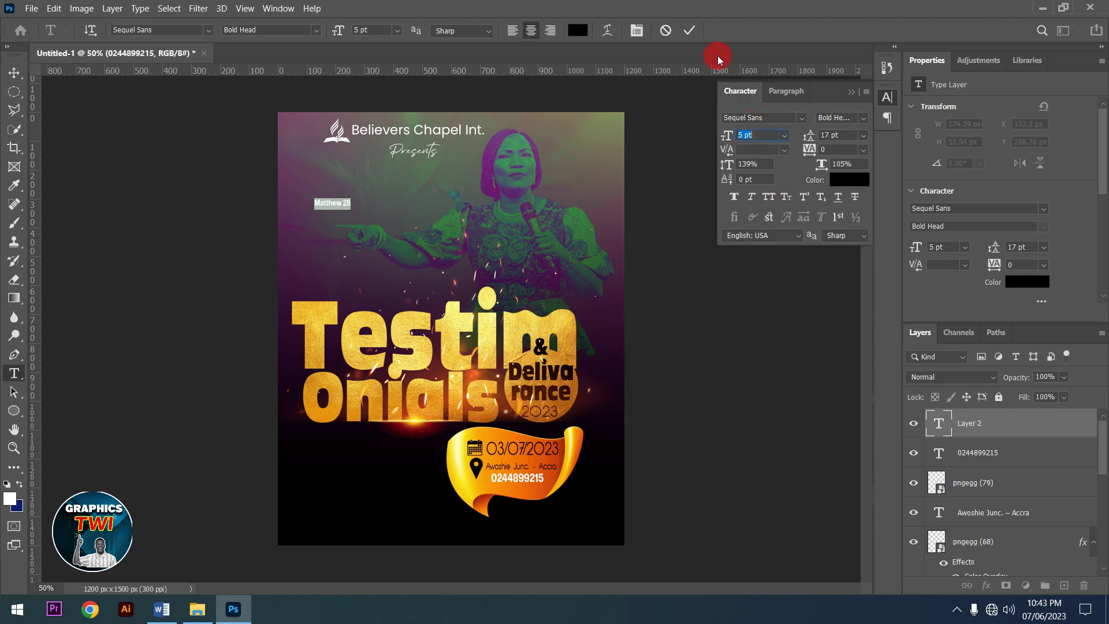
{"action": "left_click", "coordinate": [15, 75]}
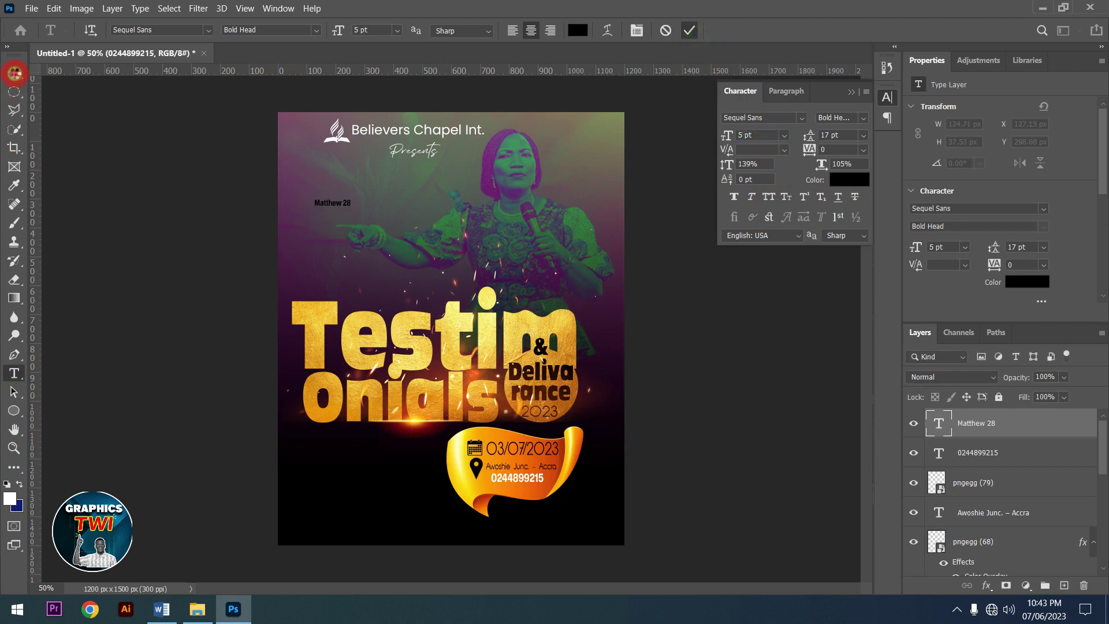
{"action": "left_click", "coordinate": [339, 201]}
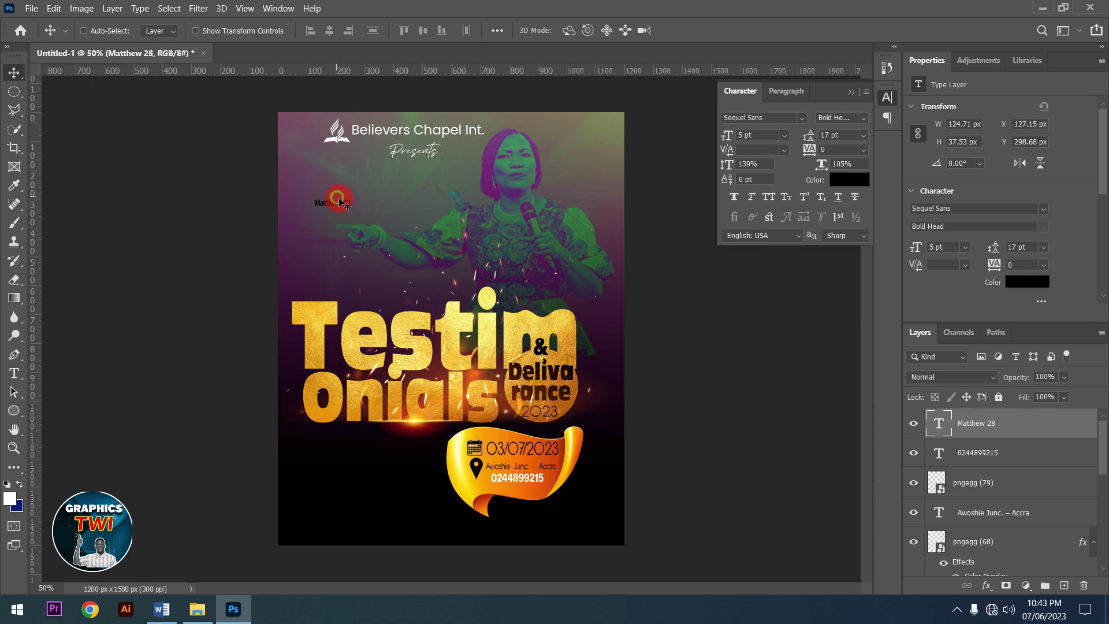
{"action": "left_click_drag", "start_coordinate": [345, 206], "coordinate": [527, 492]}
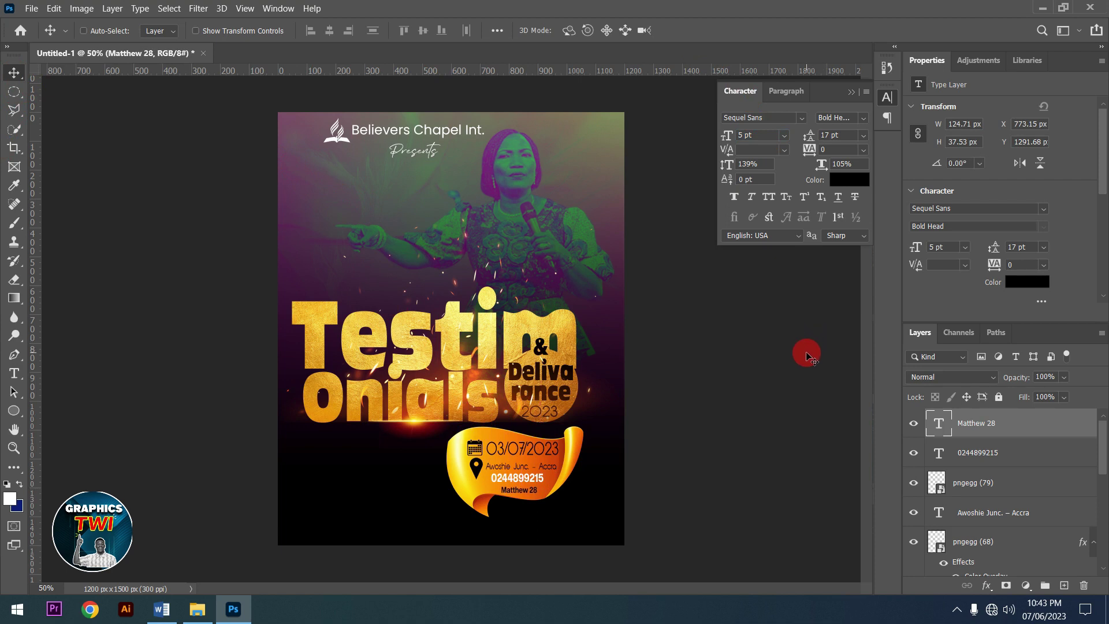
Select the banner's layers: both icons, date, venue, phone number, Matthew 28 and pngwing.com ribbon
{"action": "left_click", "coordinate": [989, 456]}
{"action": "left_click", "coordinate": [989, 486]}
{"action": "left_click", "coordinate": [988, 513]}
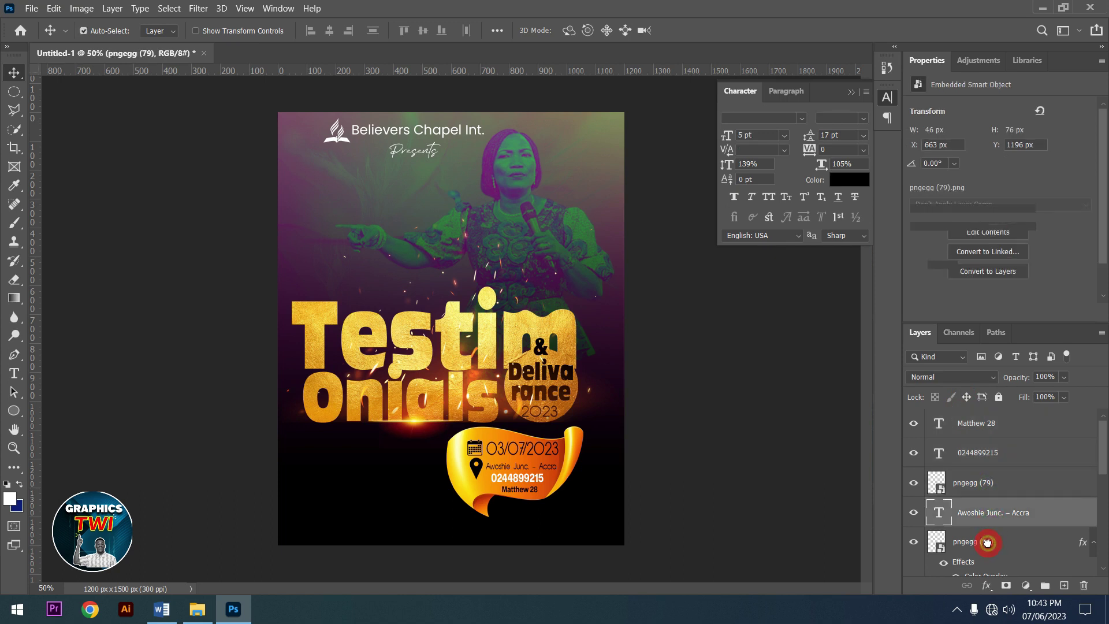
{"action": "left_click", "coordinate": [988, 539], "text": "shift"}
{"action": "left_click", "coordinate": [999, 486], "text": "shift"}
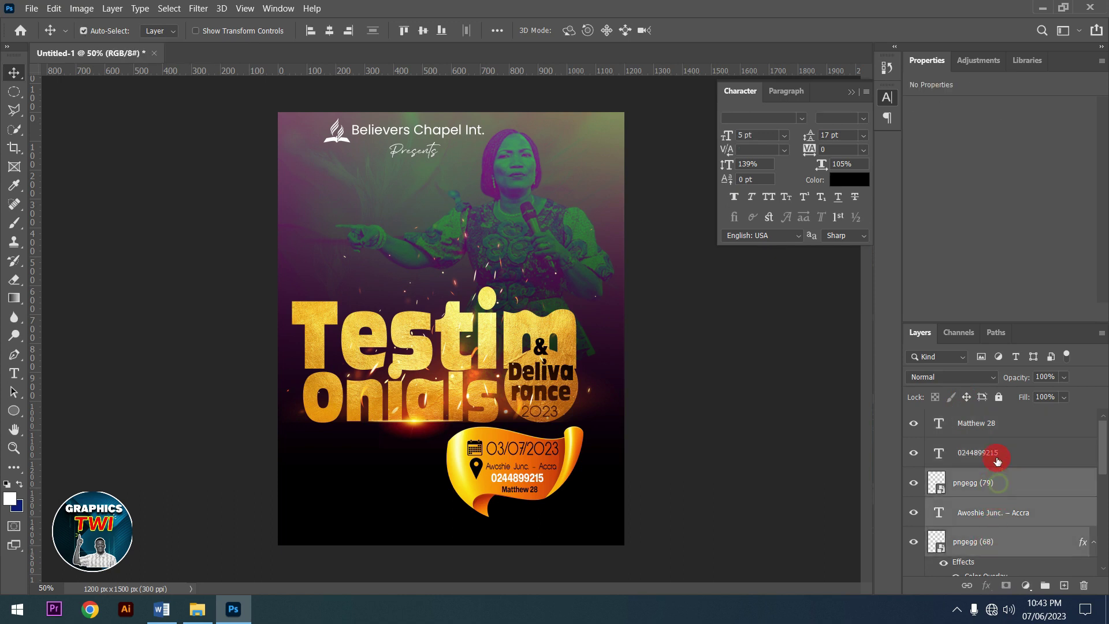
{"action": "left_click", "coordinate": [993, 456], "text": "shift"}
{"action": "left_click", "coordinate": [993, 426], "text": "shift"}
{"action": "scroll", "coordinate": [991, 504], "scroll_direction": "down", "scroll_amount": 2}
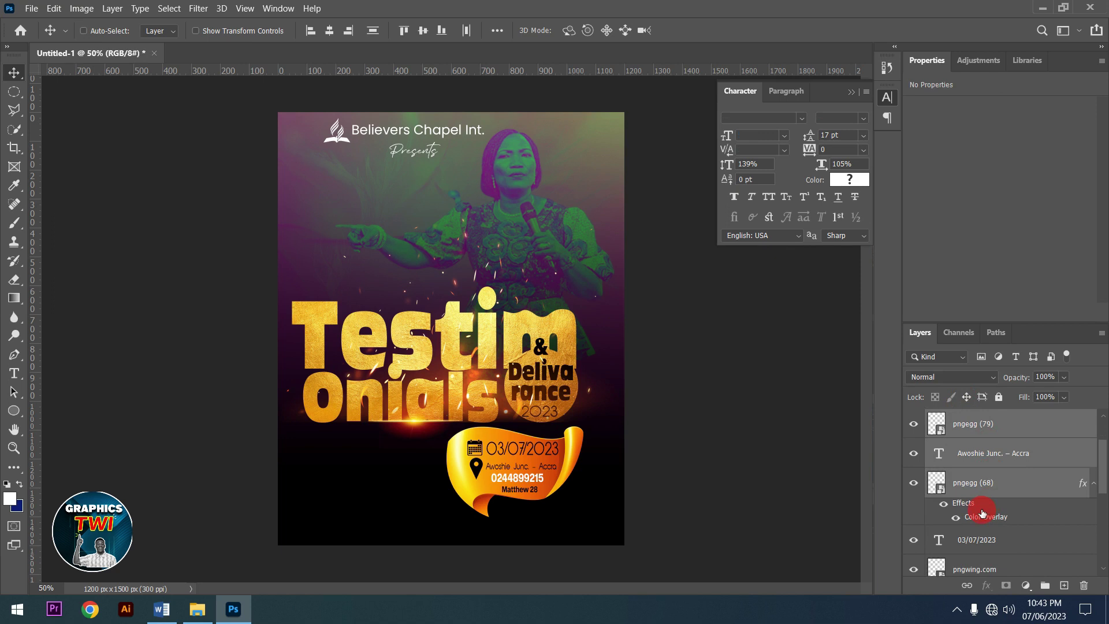
{"action": "left_click", "coordinate": [992, 540], "text": "shift"}
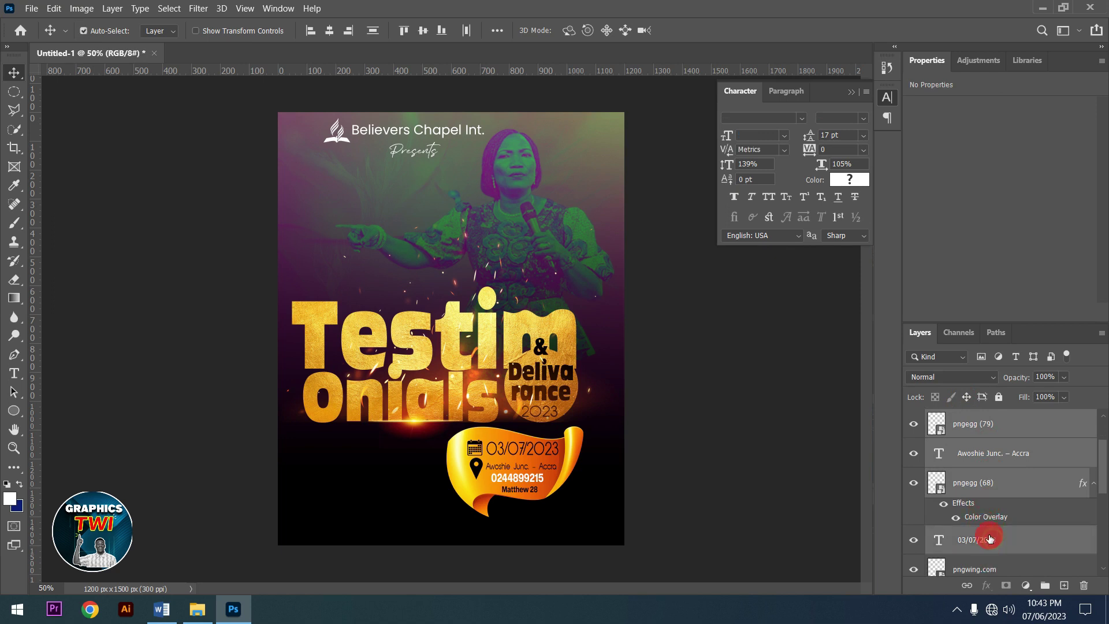
{"action": "scroll", "coordinate": [989, 531], "scroll_direction": "down", "scroll_amount": 2}
{"action": "left_click", "coordinate": [986, 512], "text": "shift"}
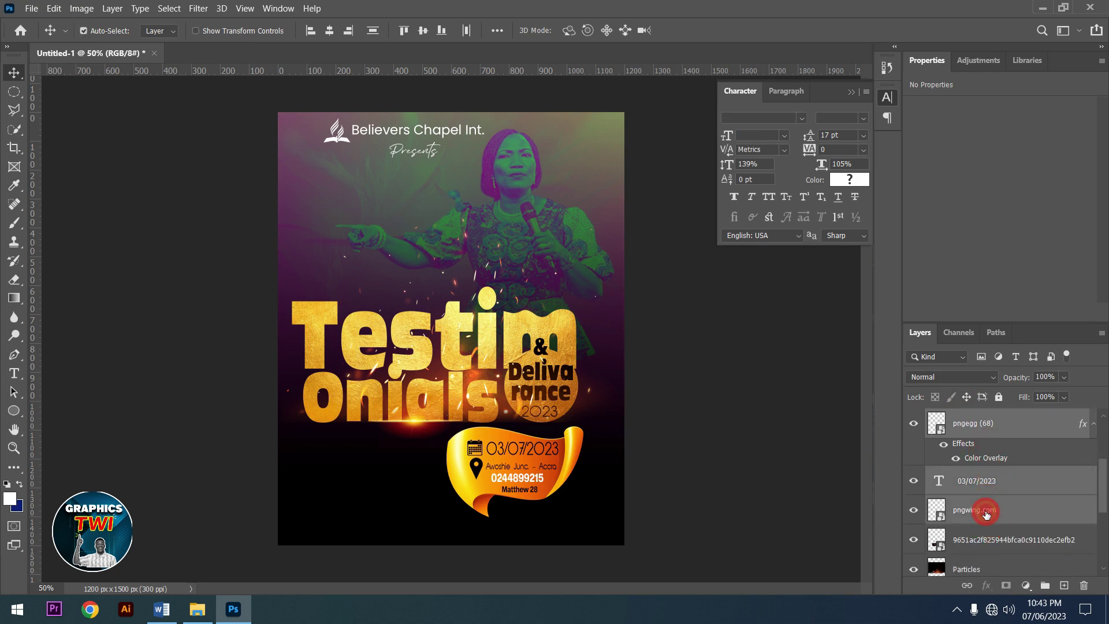
Group the selected banner layers into a folder named 'date'
{"action": "left_click", "coordinate": [912, 543]}
{"action": "left_click", "coordinate": [914, 510]}
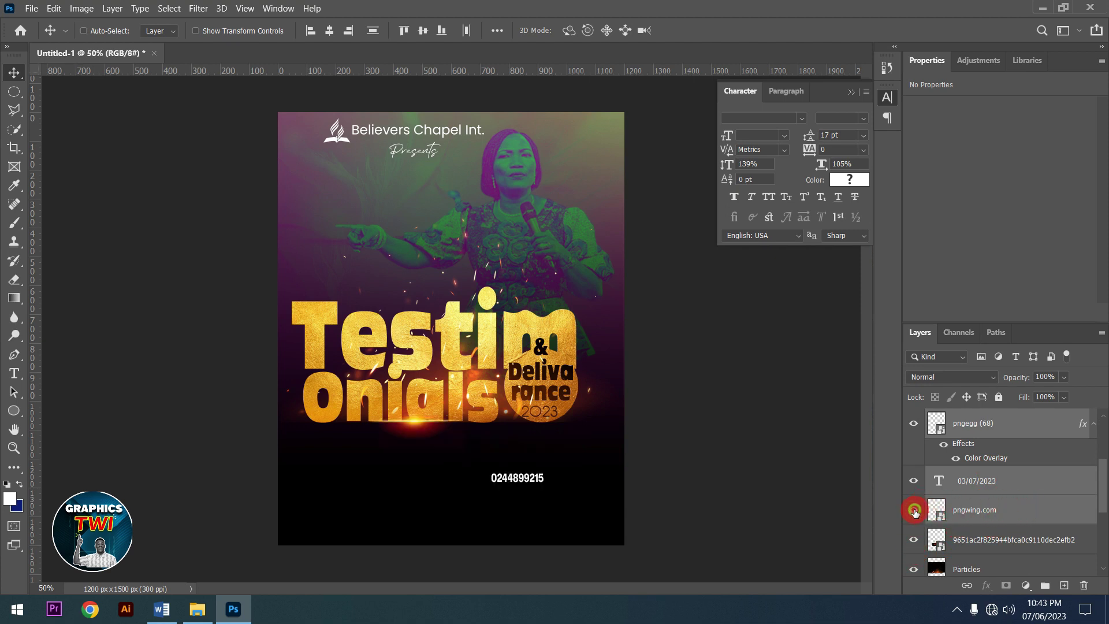
{"action": "key", "text": "ctrl+g"}
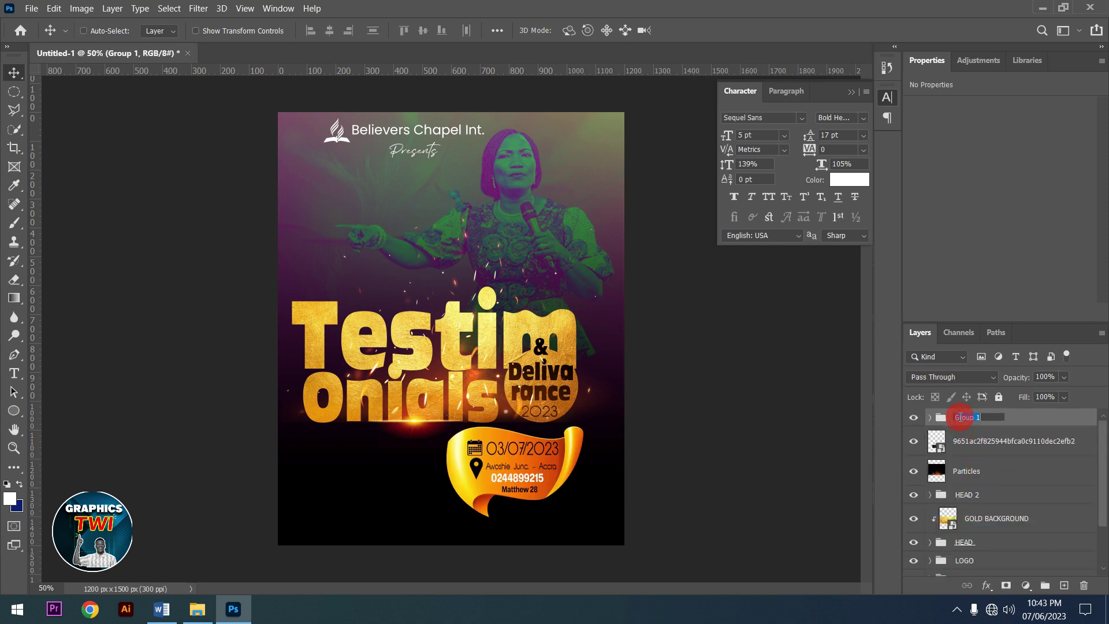
{"action": "type", "text": "date"}
{"action": "left_click", "coordinate": [1022, 423]}
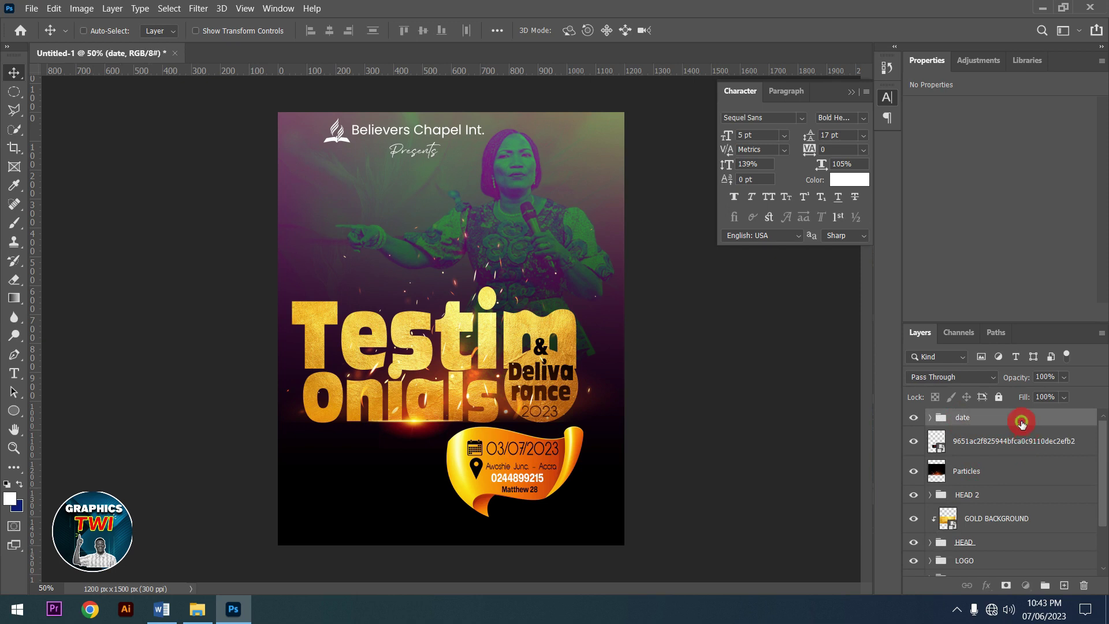
Group the Particles and glow layers into a folder named 'light'
{"action": "left_click", "coordinate": [980, 472]}
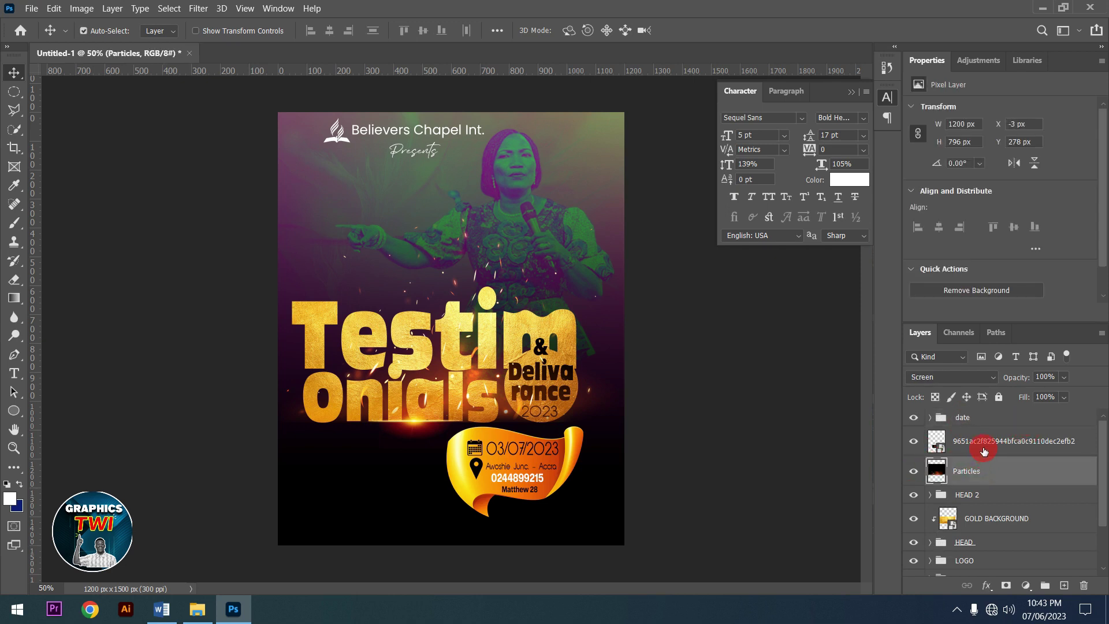
{"action": "left_click", "coordinate": [984, 451], "text": "ctrl"}
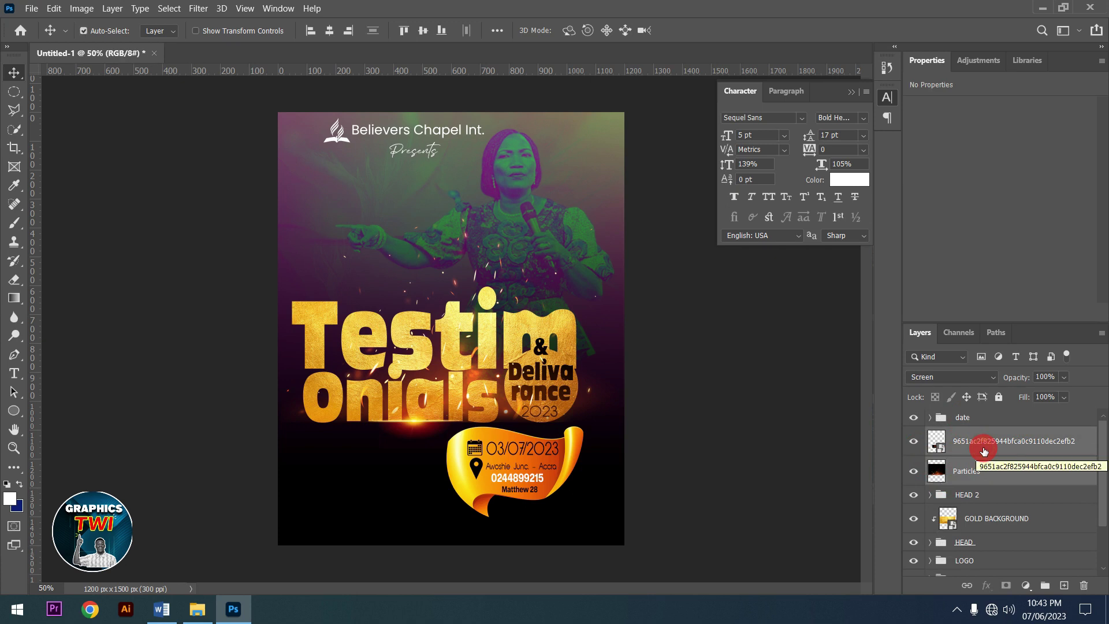
{"action": "key", "text": "ctrl+g"}
{"action": "type", "text": "light"}
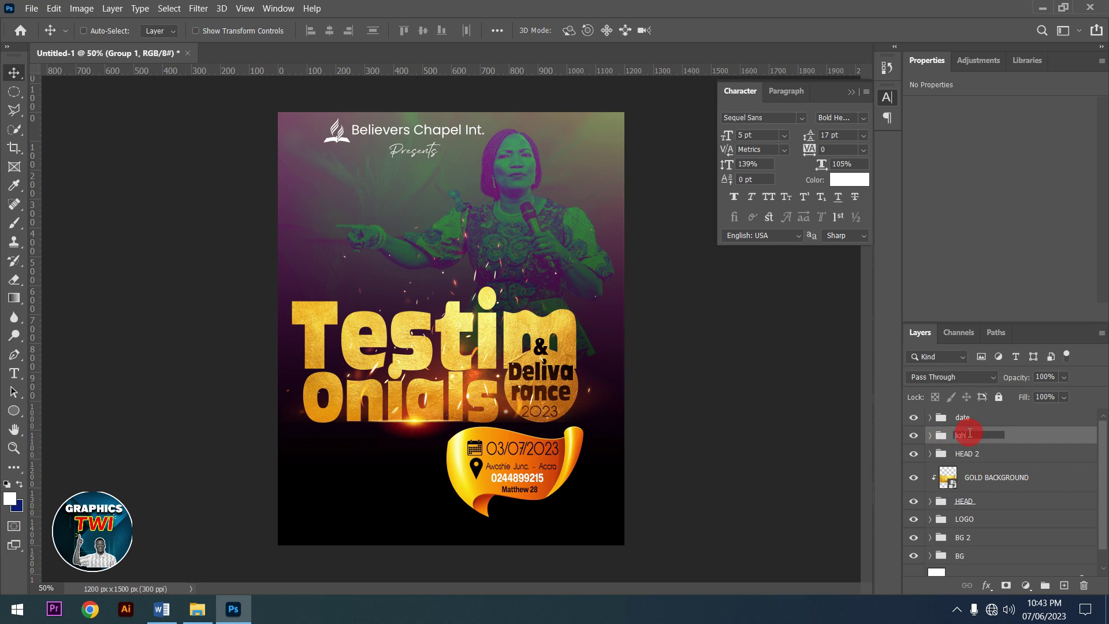
{"action": "left_click", "coordinate": [895, 398]}
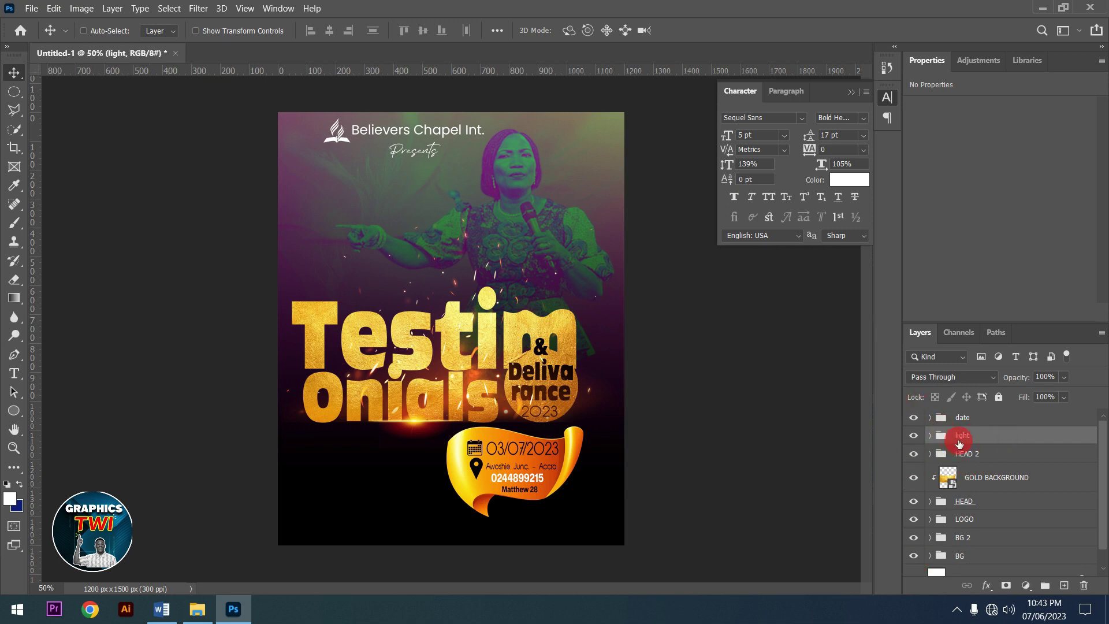
{"action": "left_click", "coordinate": [962, 417]}
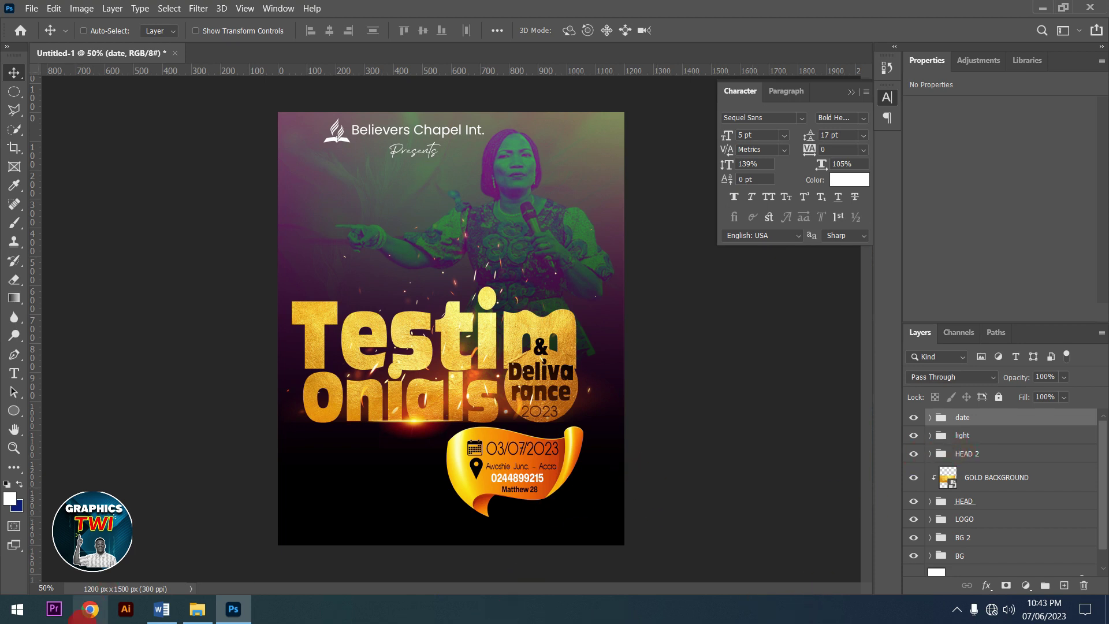
Drag the FB_IMG group photo of the girls from the images folder onto the flyer
{"action": "left_click", "coordinate": [197, 609]}
{"action": "key", "text": "Up"}
{"action": "key", "text": "Left"}
{"action": "key", "text": "Left"}
{"action": "key", "text": "Return"}
{"action": "left_click", "coordinate": [770, 325]}
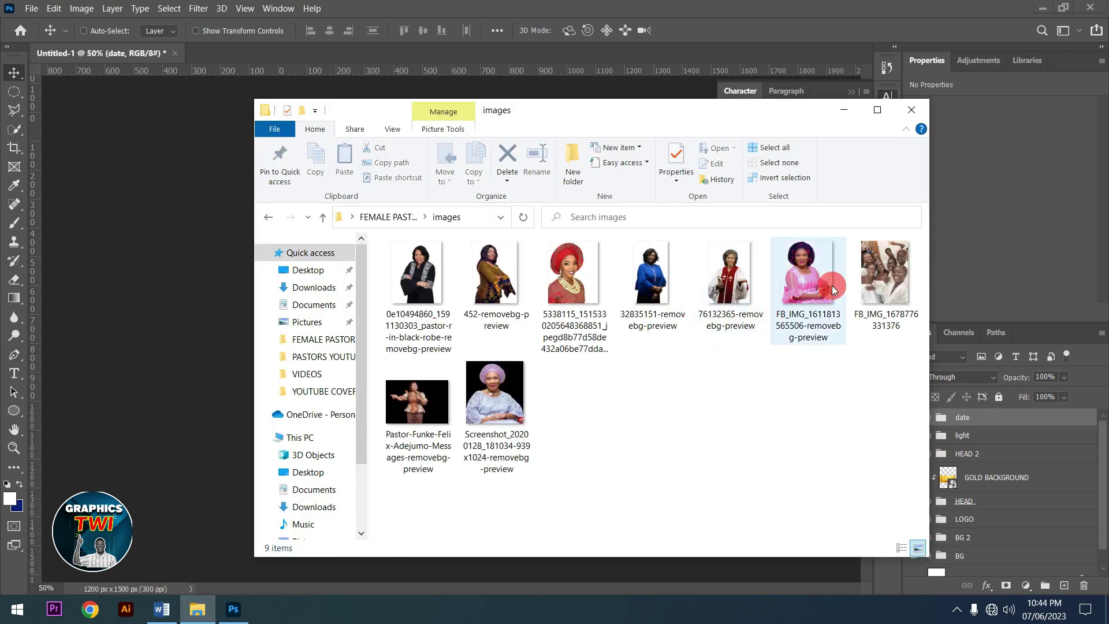
{"action": "left_click", "coordinate": [860, 275]}
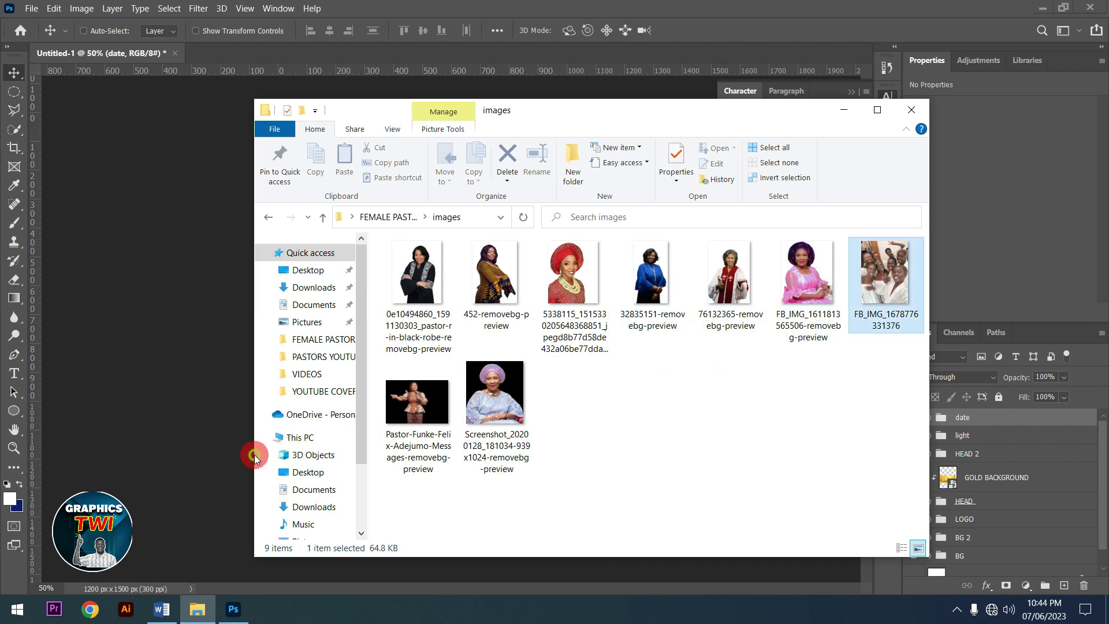
{"action": "left_click_drag", "start_coordinate": [882, 275], "coordinate": [237, 457]}
{"action": "left_click_drag", "start_coordinate": [549, 535], "coordinate": [563, 490]}
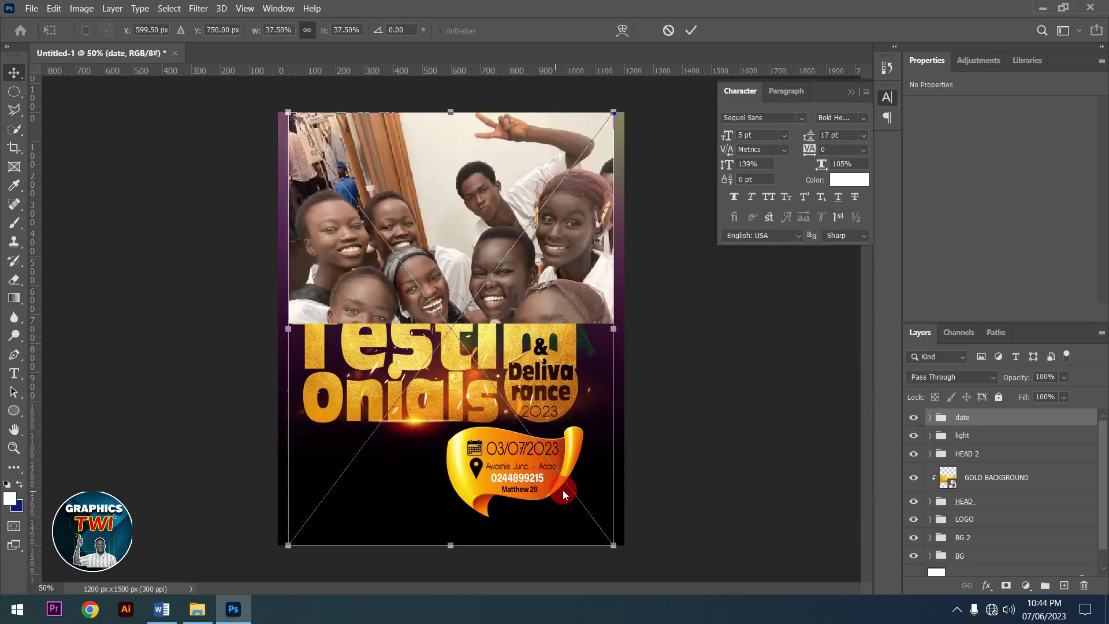
Scale the group photo down into the flyer's lower right corner and commit it
{"action": "mouse_move", "coordinate": [569, 180]}
{"action": "left_mouse_down"}
{"action": "mouse_move", "coordinate": [389, 475]}
{"action": "mouse_move", "coordinate": [610, 491]}
{"action": "left_mouse_up"}
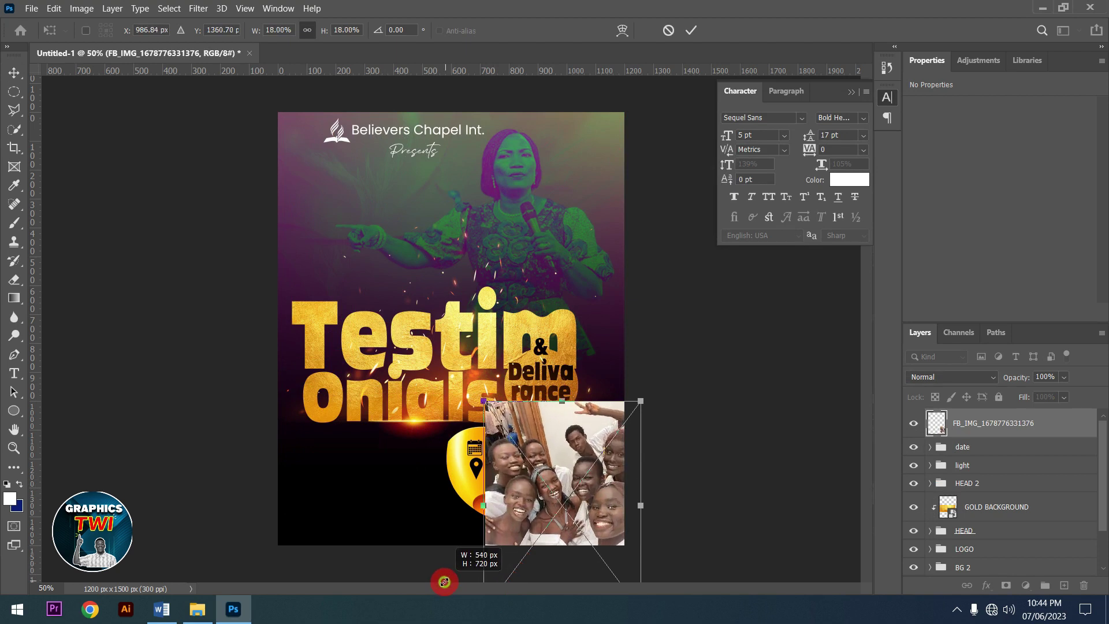
{"action": "left_click_drag", "start_coordinate": [519, 562], "coordinate": [448, 580]}
{"action": "left_click_drag", "start_coordinate": [538, 512], "coordinate": [528, 529]}
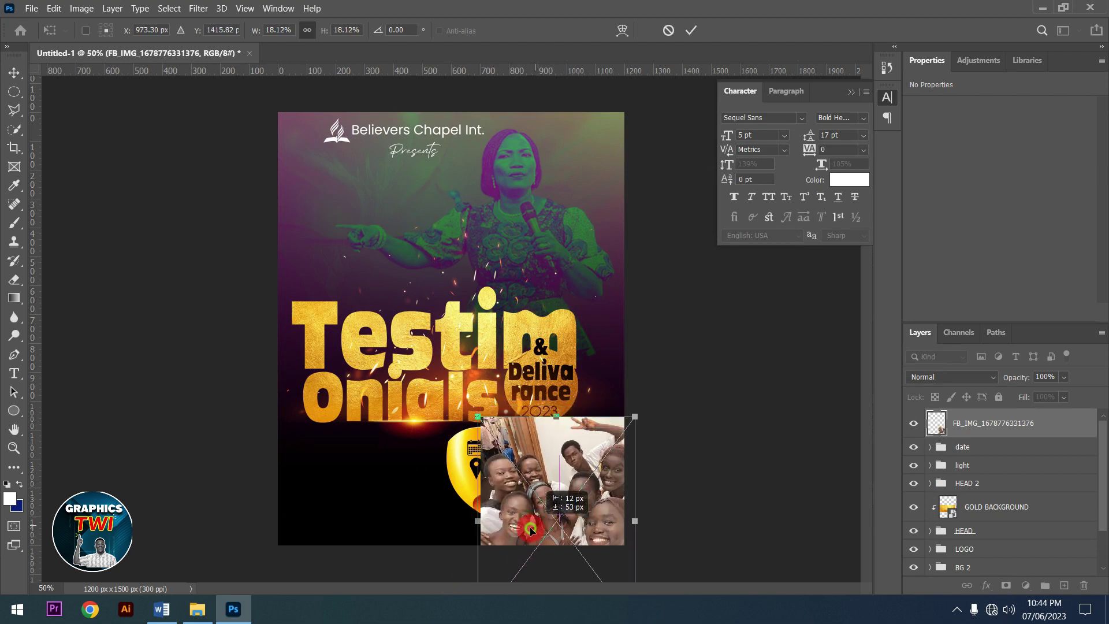
{"action": "left_click", "coordinate": [692, 41]}
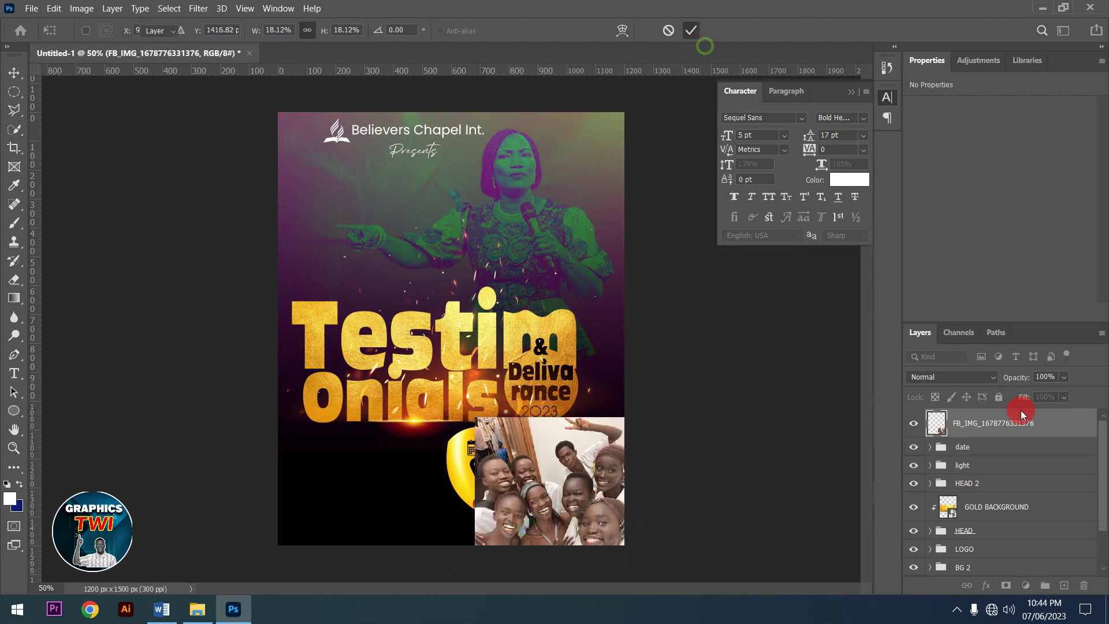
Rasterize the photo, make it black and white, and move its layer below LOGO
{"action": "right_click", "coordinate": [1010, 426]}
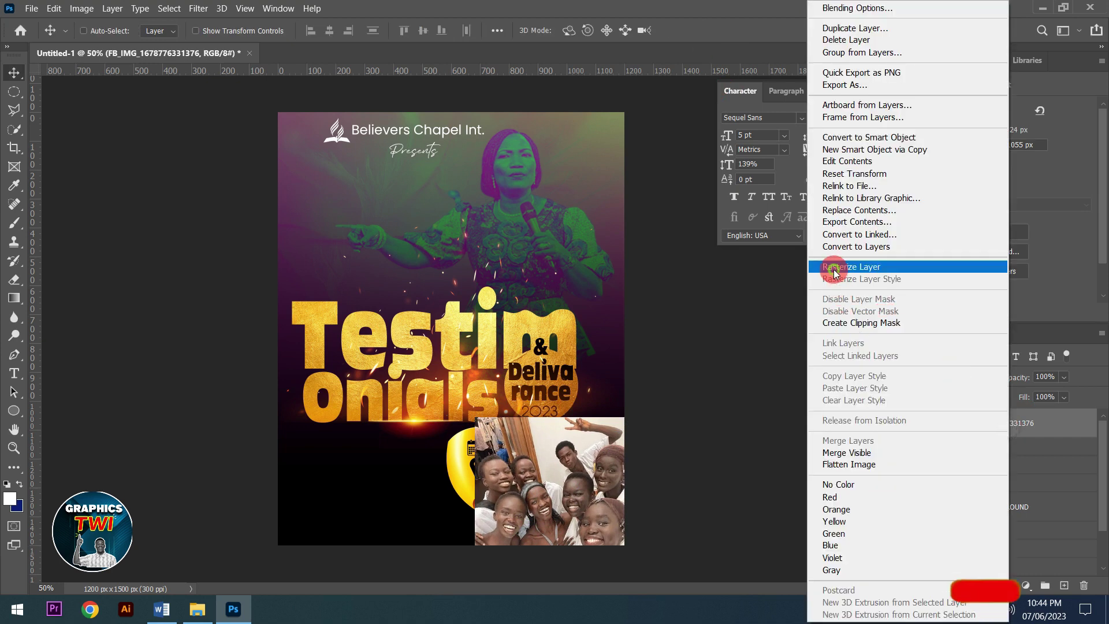
{"action": "left_click", "coordinate": [851, 266]}
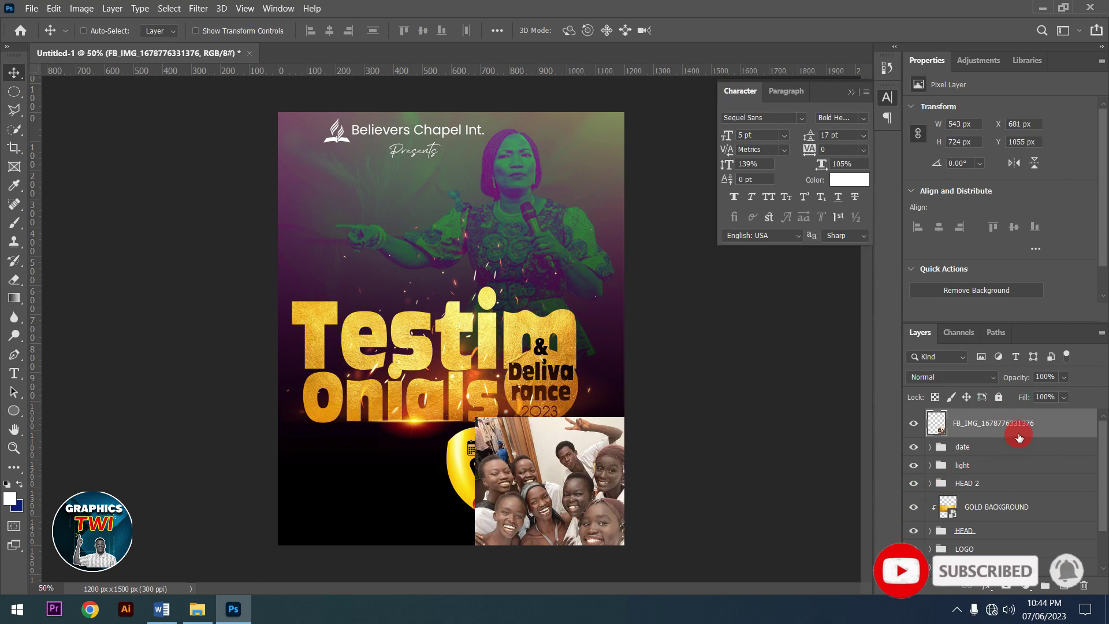
{"action": "key", "text": "ctrl+shift+u"}
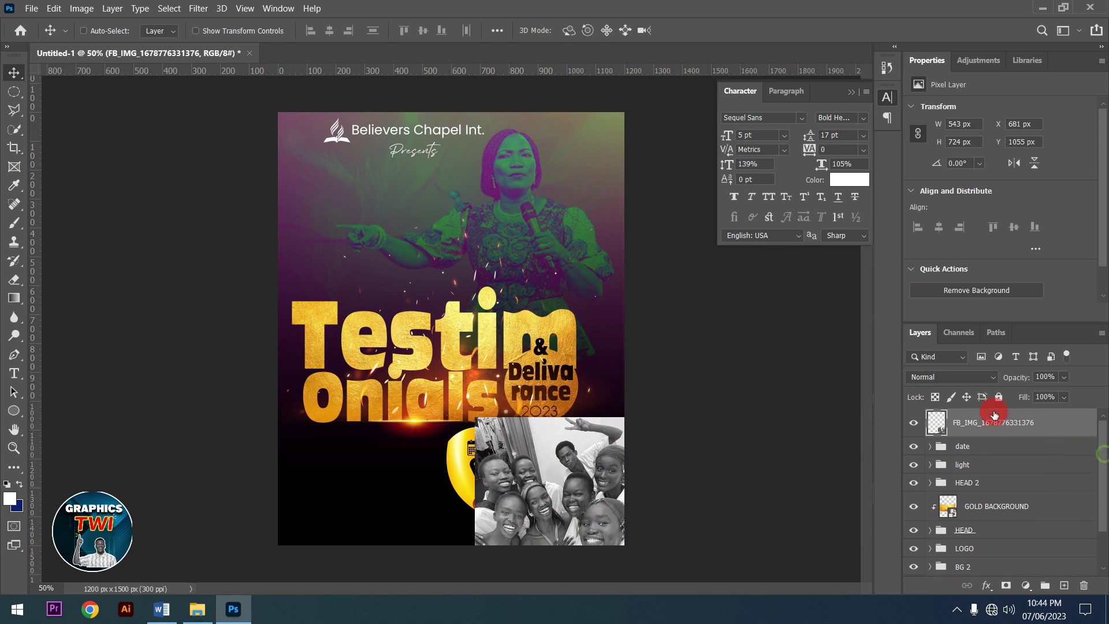
{"action": "mouse_move", "coordinate": [991, 424]}
{"action": "left_mouse_down"}
{"action": "mouse_move", "coordinate": [980, 548]}
{"action": "mouse_move", "coordinate": [969, 528]}
{"action": "mouse_move", "coordinate": [977, 482]}
{"action": "left_mouse_up"}
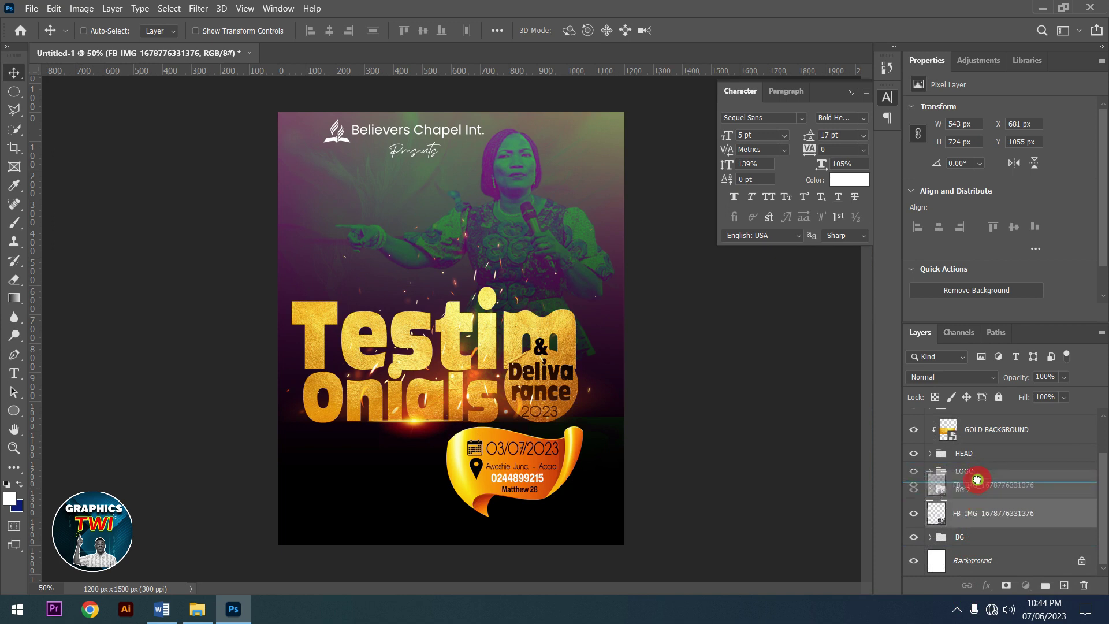
{"action": "left_click_drag", "start_coordinate": [976, 482], "coordinate": [971, 493]}
{"action": "left_click", "coordinate": [609, 488]}
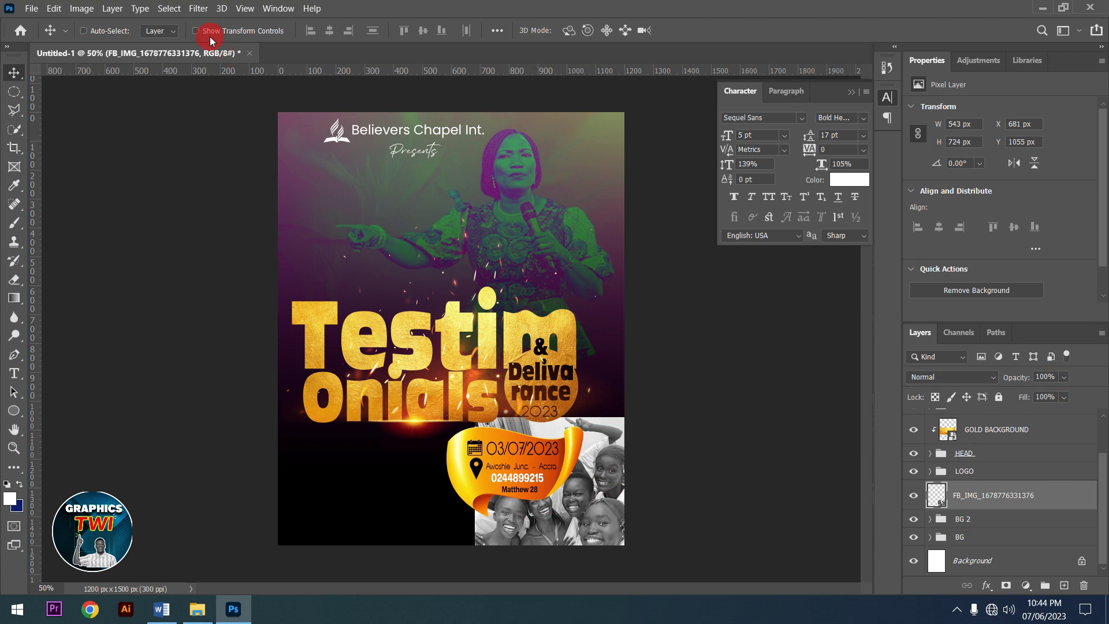
Apply a 4.1 px Gaussian Blur to the group photo and lower its opacity to 26%
{"action": "left_click", "coordinate": [198, 8]}
{"action": "mouse_move", "coordinate": [206, 180]}
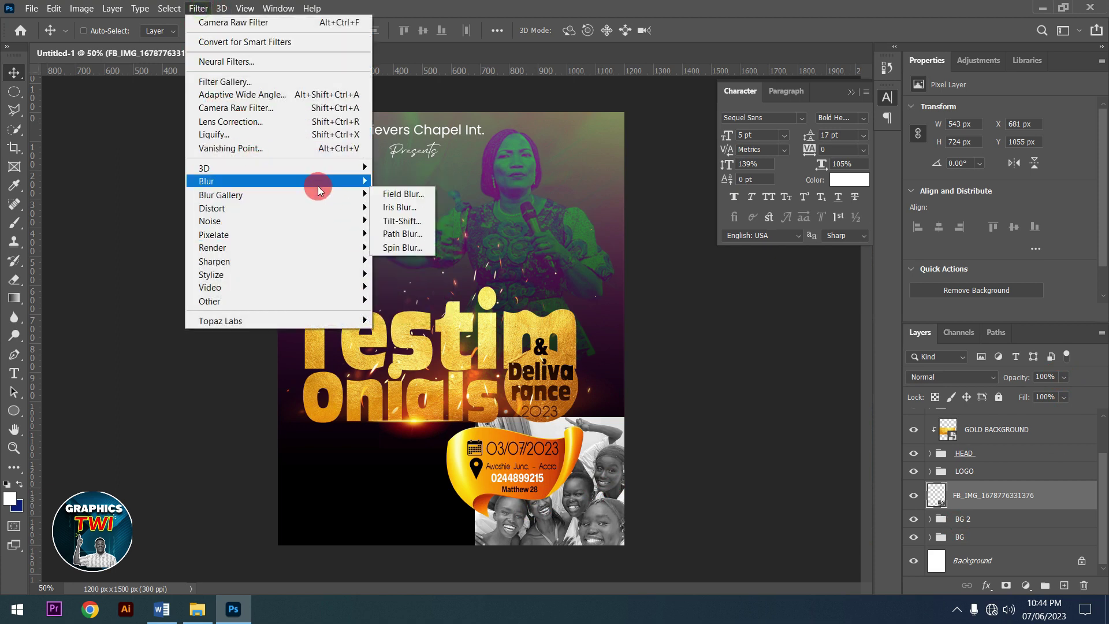
{"action": "left_click", "coordinate": [398, 234]}
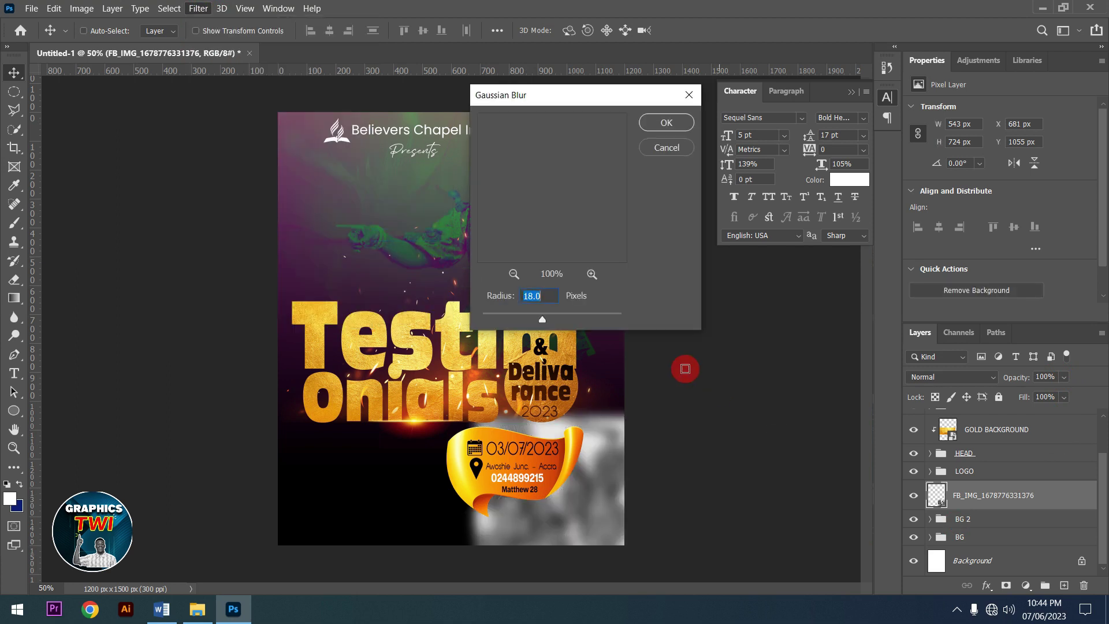
{"action": "left_click_drag", "start_coordinate": [538, 325], "coordinate": [515, 322]}
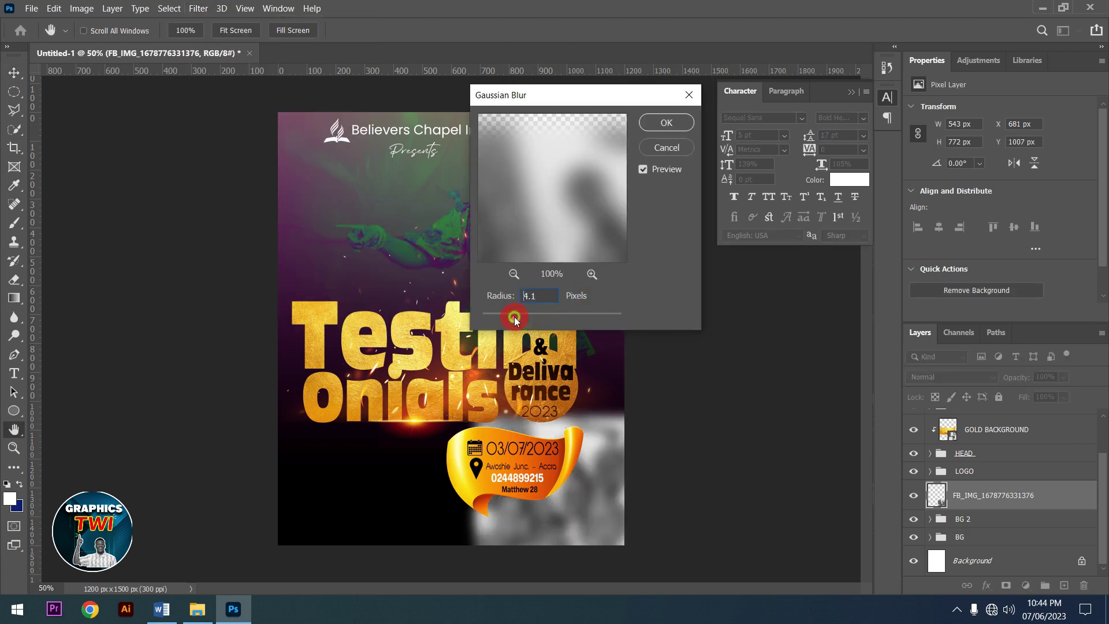
{"action": "left_click", "coordinate": [682, 147]}
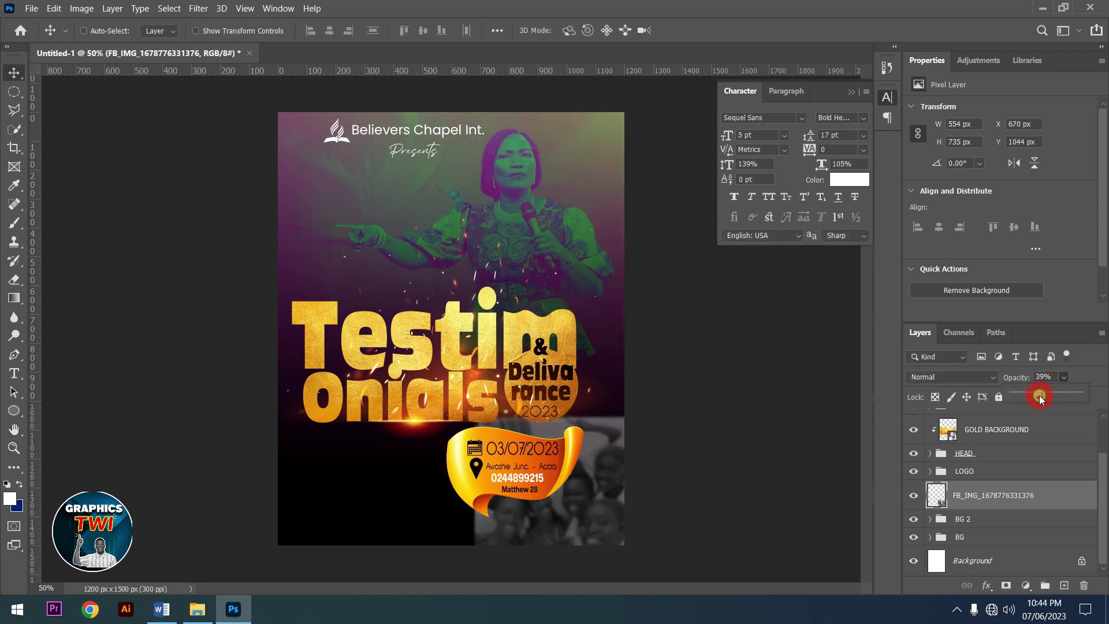
{"action": "left_click_drag", "start_coordinate": [1034, 396], "coordinate": [1031, 395]}
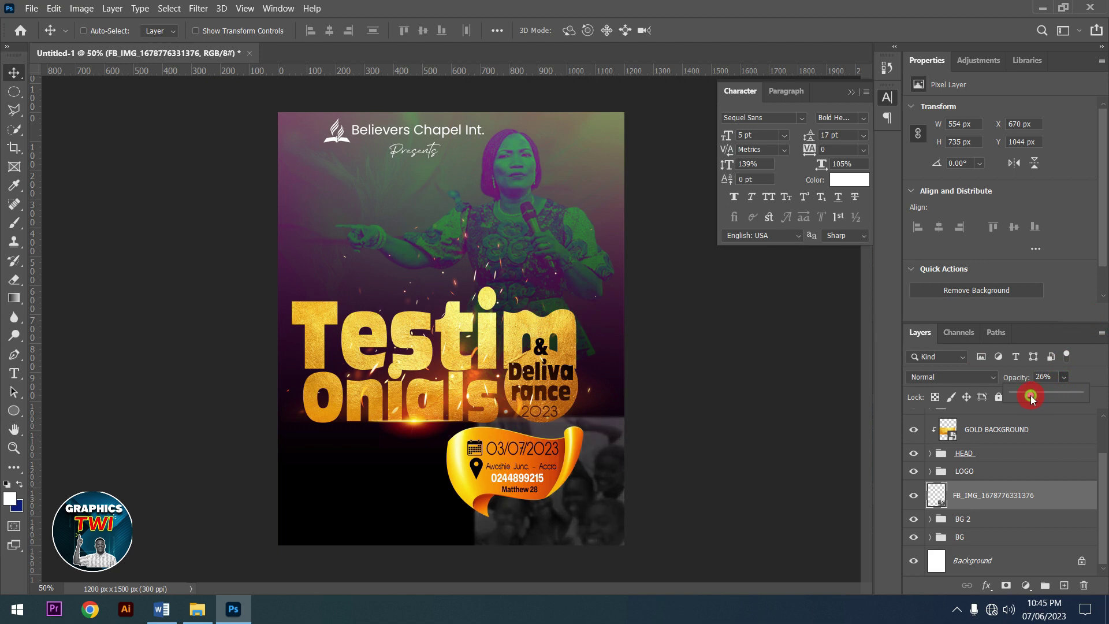
Erase the group photo from behind the Deliverance text
{"action": "left_click", "coordinate": [15, 279]}
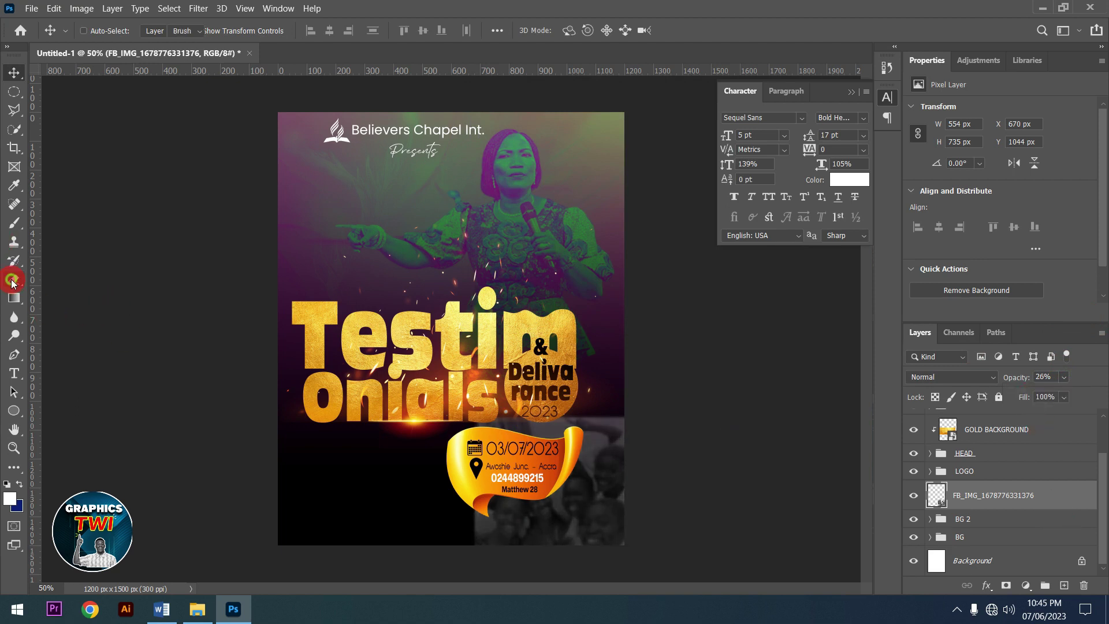
{"action": "mouse_move", "coordinate": [556, 382]}
{"action": "left_mouse_down"}
{"action": "mouse_move", "coordinate": [651, 409]}
{"action": "mouse_move", "coordinate": [433, 404]}
{"action": "mouse_move", "coordinate": [448, 492]}
{"action": "mouse_move", "coordinate": [620, 406]}
{"action": "mouse_move", "coordinate": [641, 413]}
{"action": "mouse_move", "coordinate": [557, 383]}
{"action": "mouse_move", "coordinate": [608, 391]}
{"action": "left_mouse_up"}
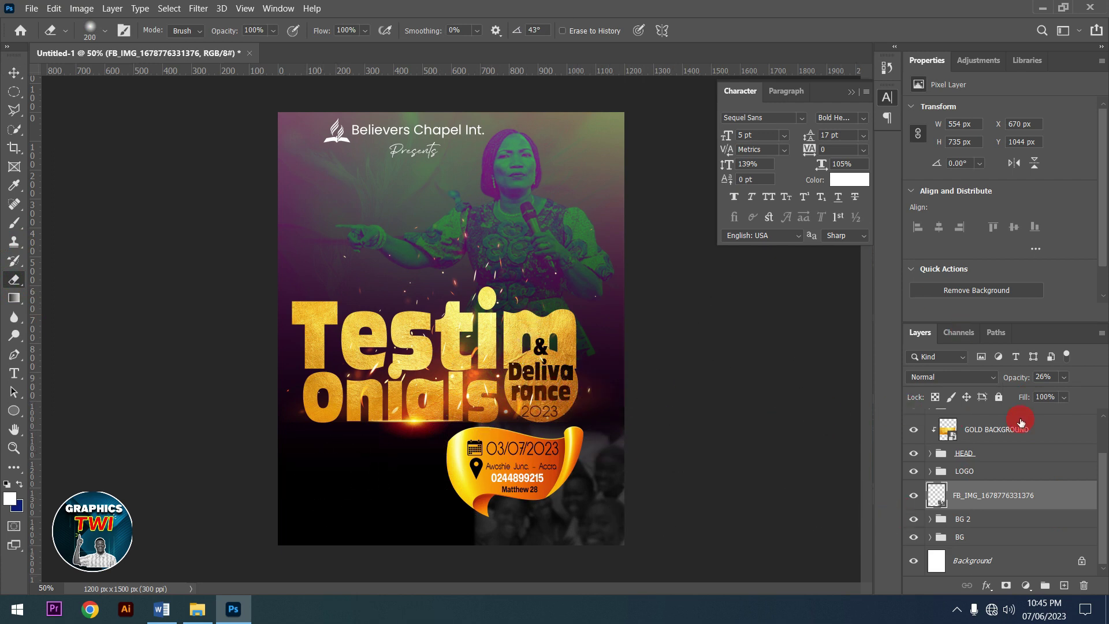
{"action": "scroll", "coordinate": [984, 442], "scroll_direction": "up", "scroll_amount": 3}
{"action": "left_click", "coordinate": [983, 426]}
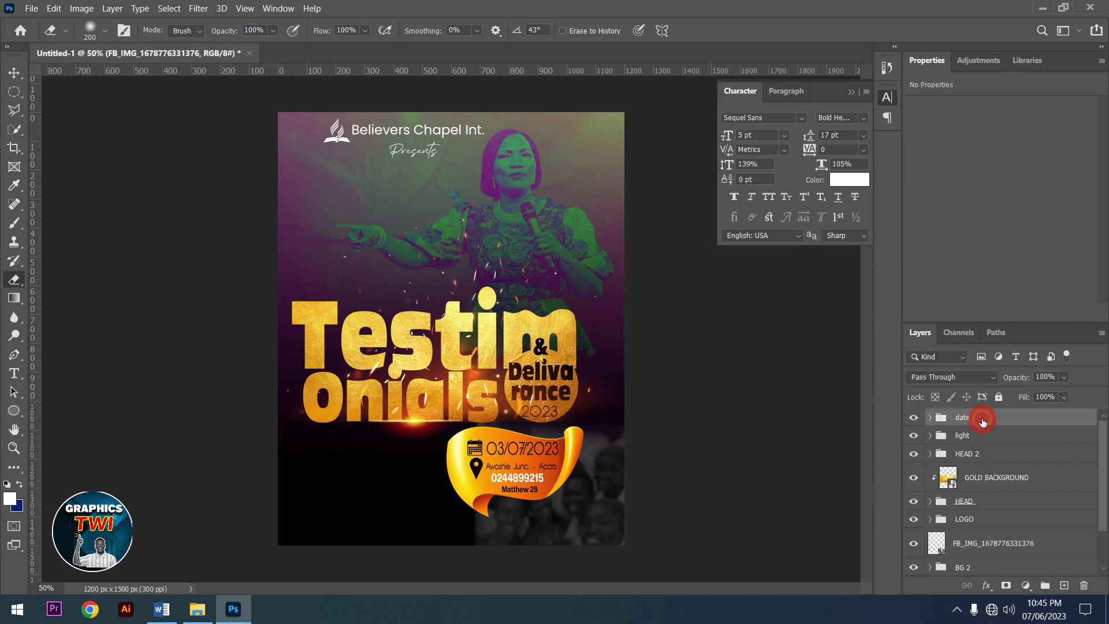
Place the image of the woman in the patterned dress onto the flyer
{"action": "left_click", "coordinate": [197, 609]}
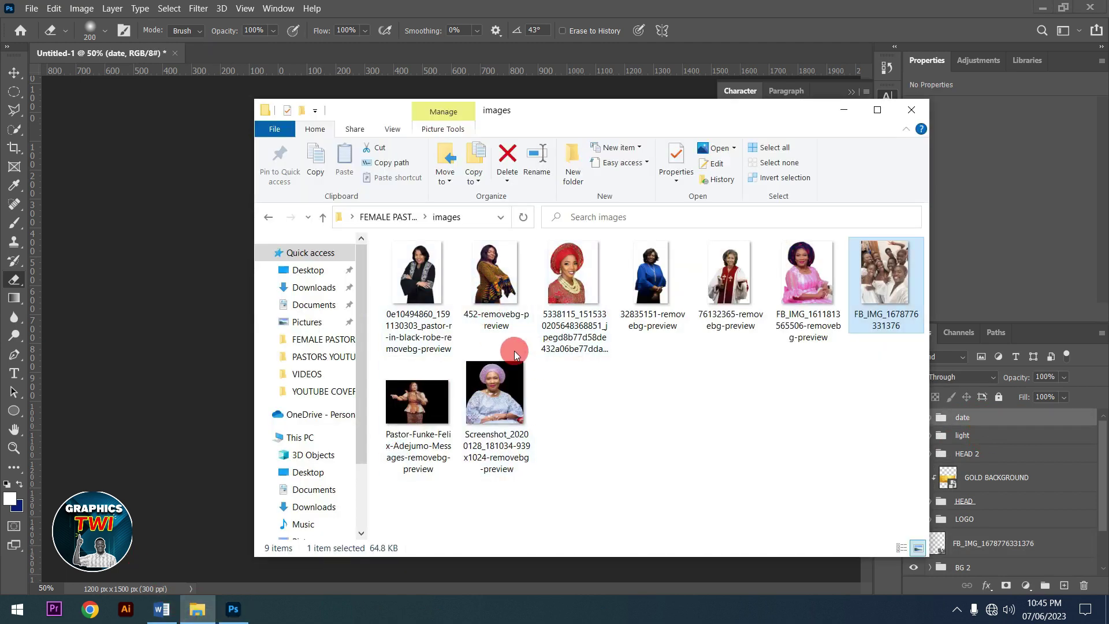
{"action": "left_click", "coordinate": [475, 254]}
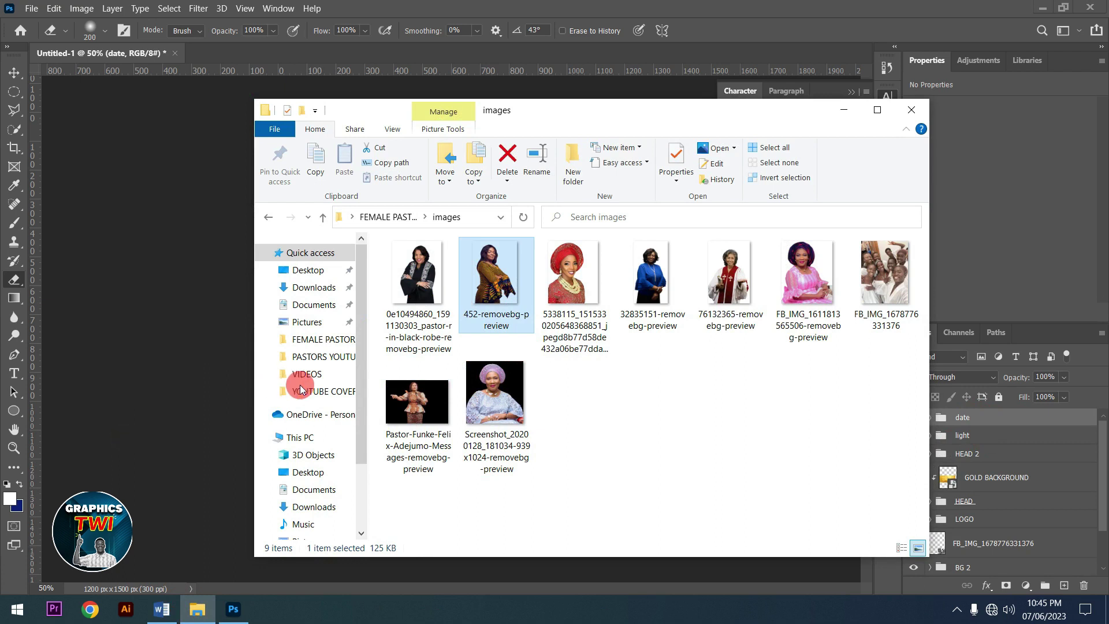
{"action": "left_click_drag", "start_coordinate": [378, 346], "coordinate": [445, 428]}
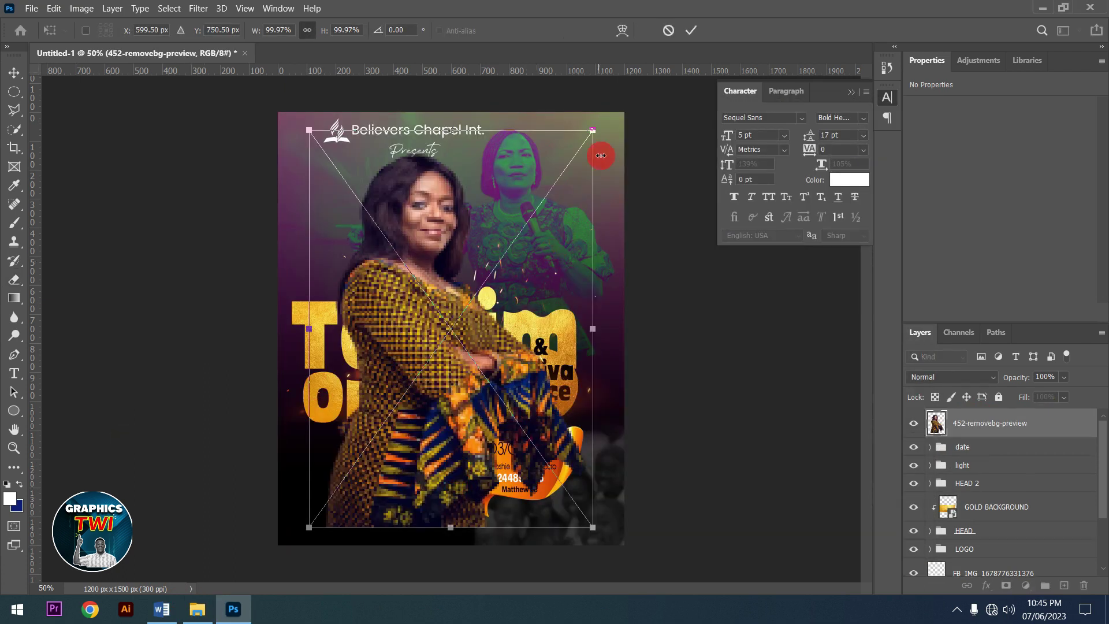
{"action": "mouse_move", "coordinate": [591, 128]}
{"action": "left_mouse_down"}
{"action": "mouse_move", "coordinate": [457, 269]}
{"action": "mouse_move", "coordinate": [405, 352]}
{"action": "left_mouse_up"}
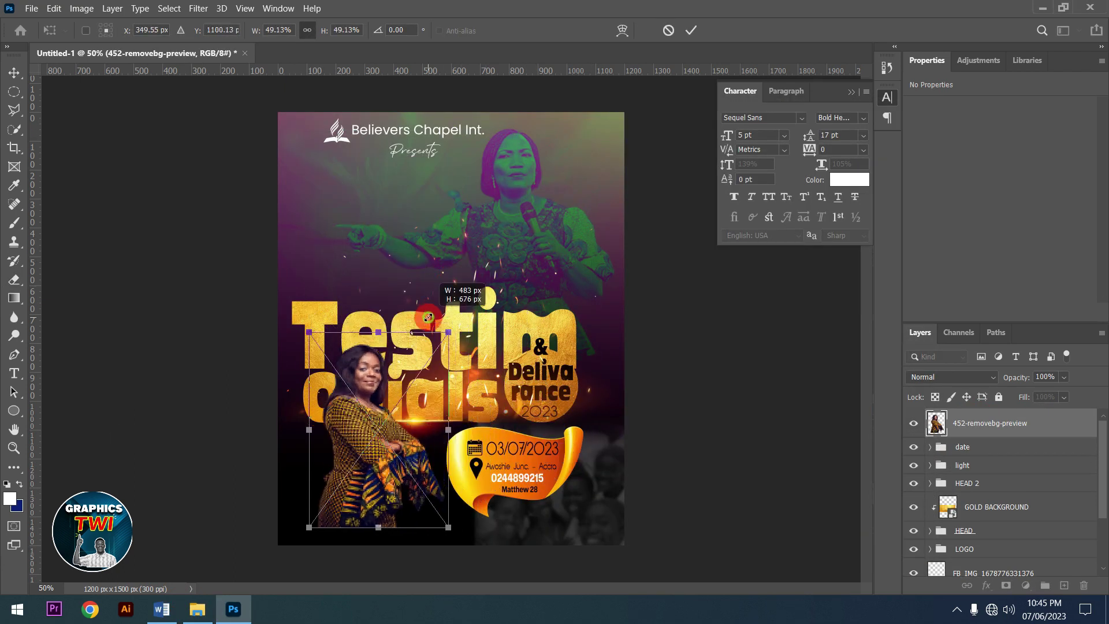
{"action": "left_click", "coordinate": [687, 34]}
Warm the woman's image with Camera Raw, rasterize it, and fade her dress's bottom edge
{"action": "left_click", "coordinate": [198, 8]}
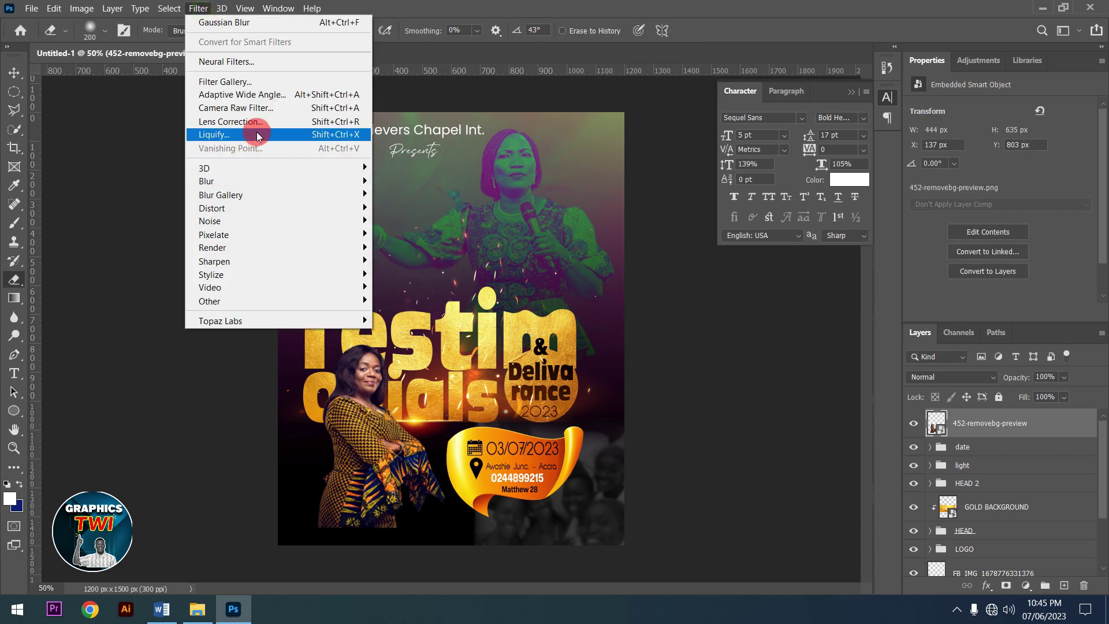
{"action": "left_click", "coordinate": [252, 109]}
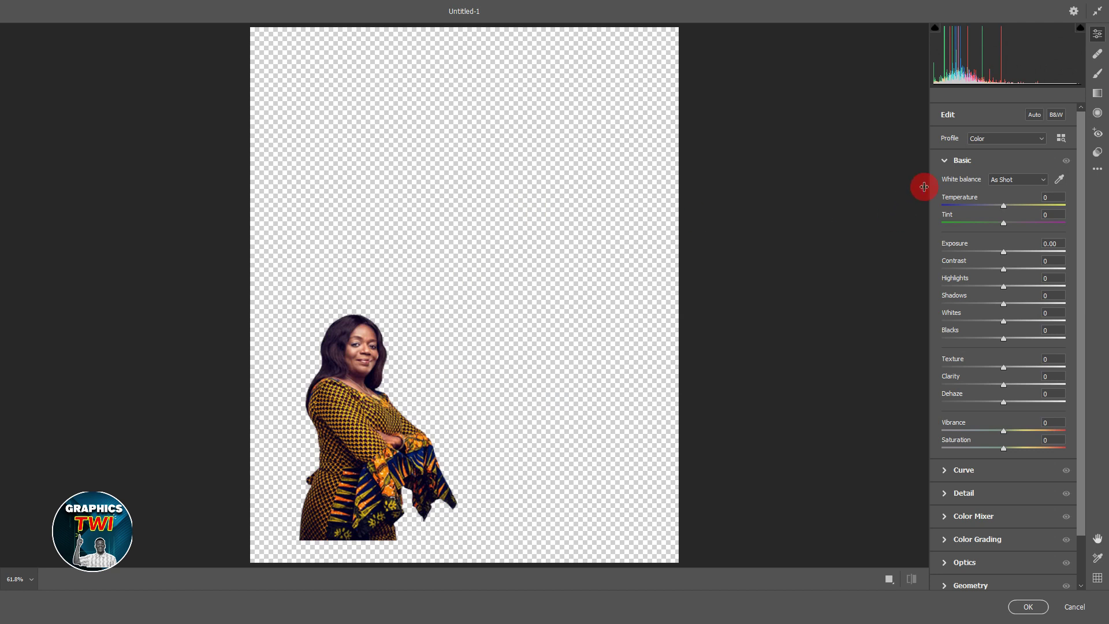
{"action": "left_click", "coordinate": [1020, 207]}
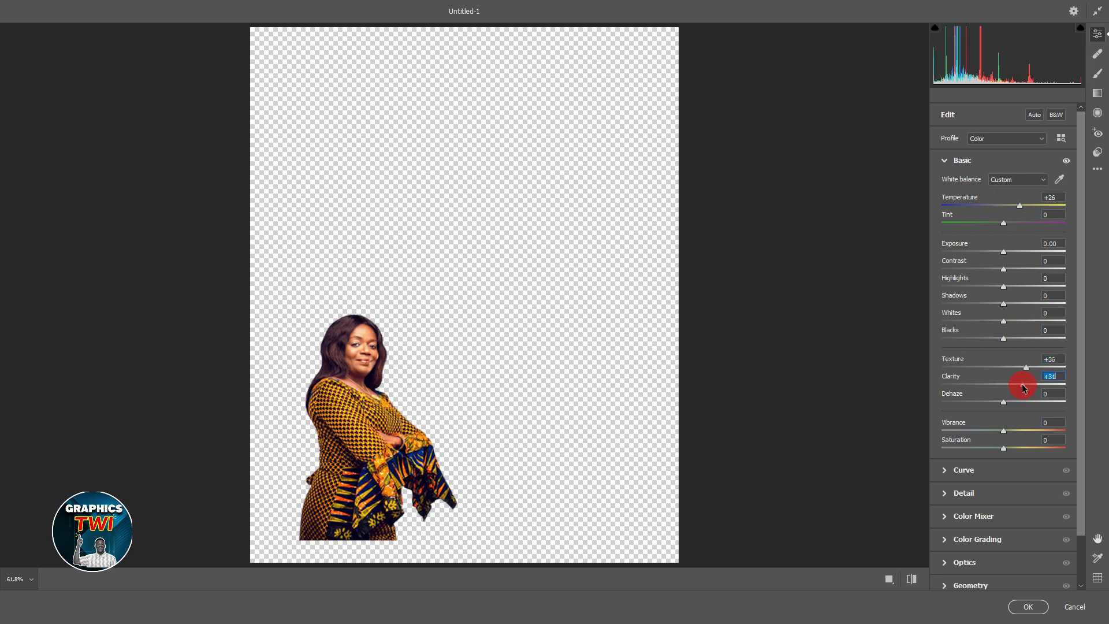
{"action": "left_click", "coordinate": [1023, 608]}
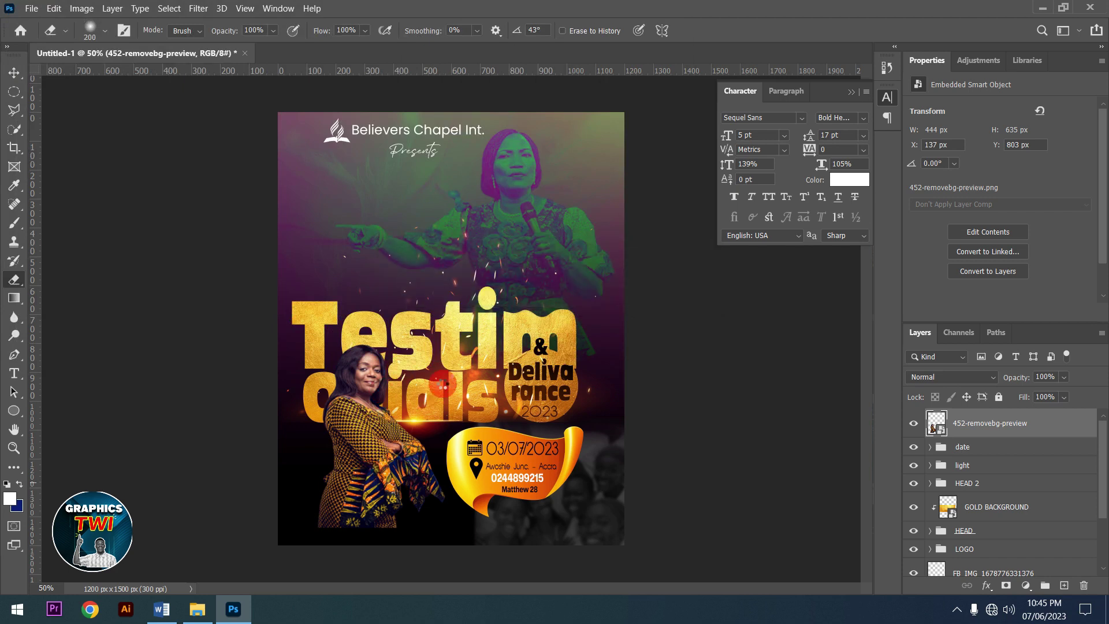
{"action": "right_click", "coordinate": [984, 423]}
{"action": "left_click", "coordinate": [816, 267]}
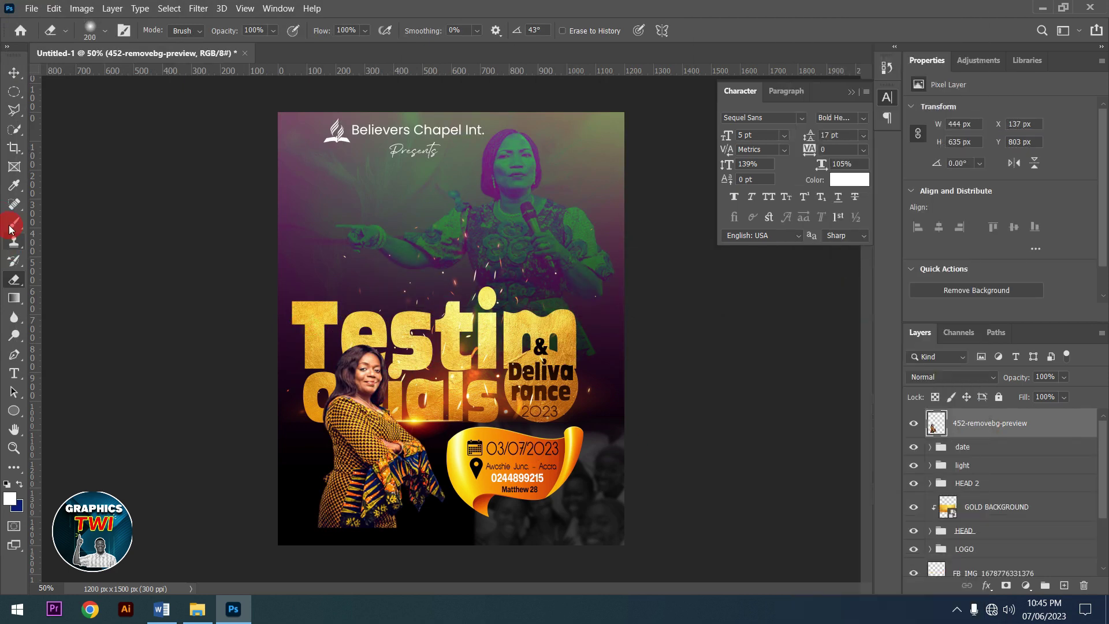
{"action": "mouse_move", "coordinate": [277, 506]}
{"action": "left_mouse_down"}
{"action": "mouse_move", "coordinate": [396, 552]}
{"action": "mouse_move", "coordinate": [272, 519]}
{"action": "left_mouse_up"}
Scale the woman's image to 66.87% and move it to the bottom-left corner
{"action": "key", "text": "v"}
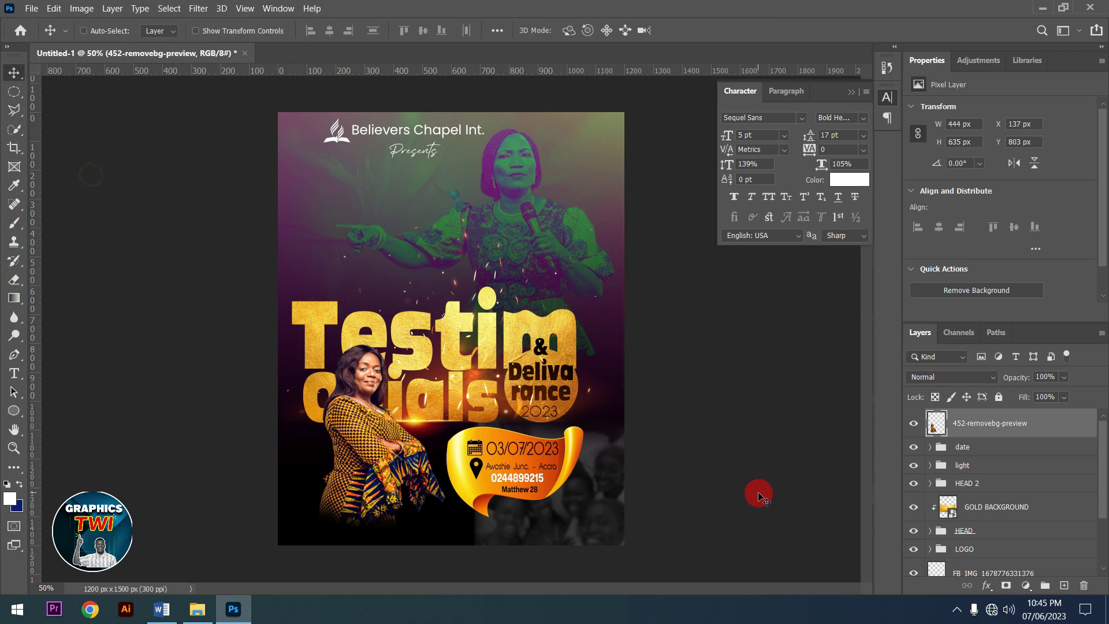
{"action": "key", "text": "ctrl+t"}
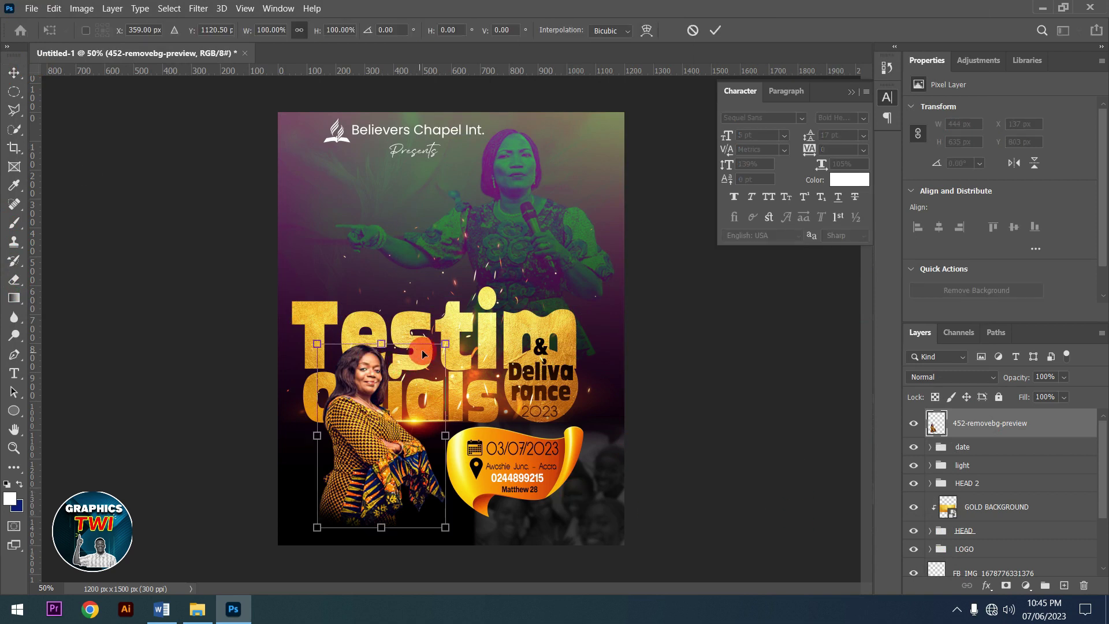
{"action": "left_click_drag", "start_coordinate": [442, 345], "coordinate": [403, 404]}
{"action": "left_click_drag", "start_coordinate": [365, 438], "coordinate": [351, 448]}
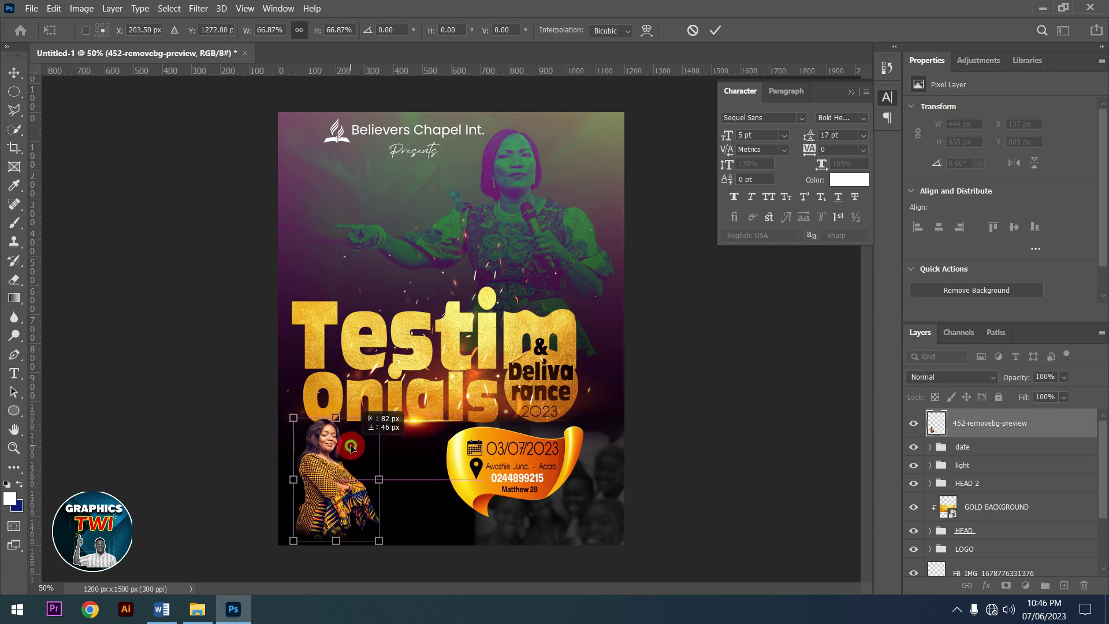
{"action": "left_click_drag", "start_coordinate": [351, 449], "coordinate": [350, 448]}
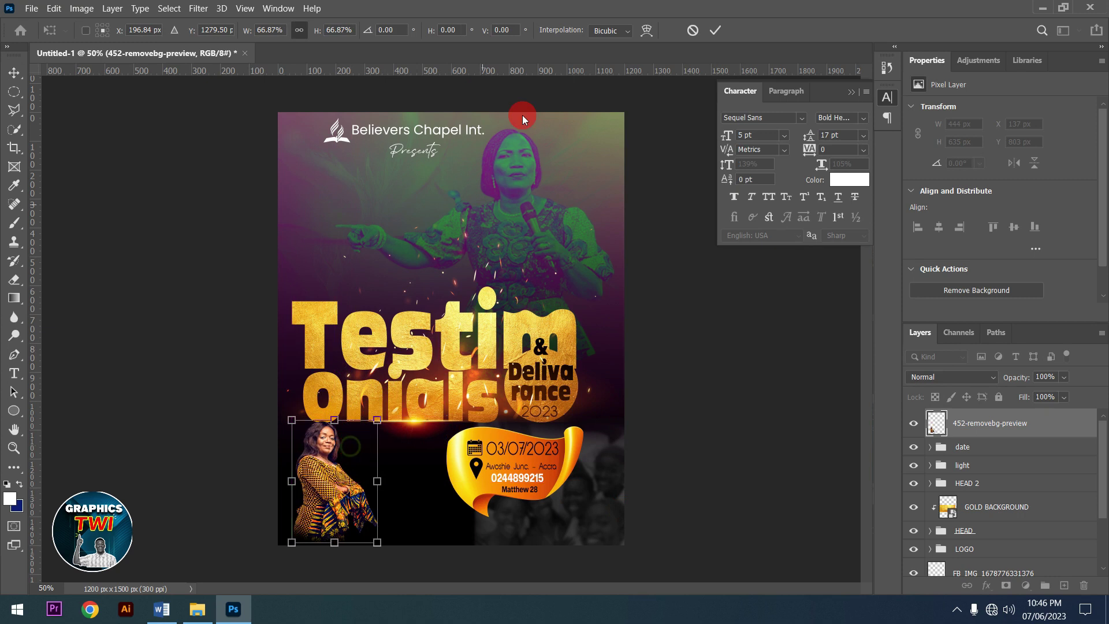
{"action": "left_click", "coordinate": [716, 33]}
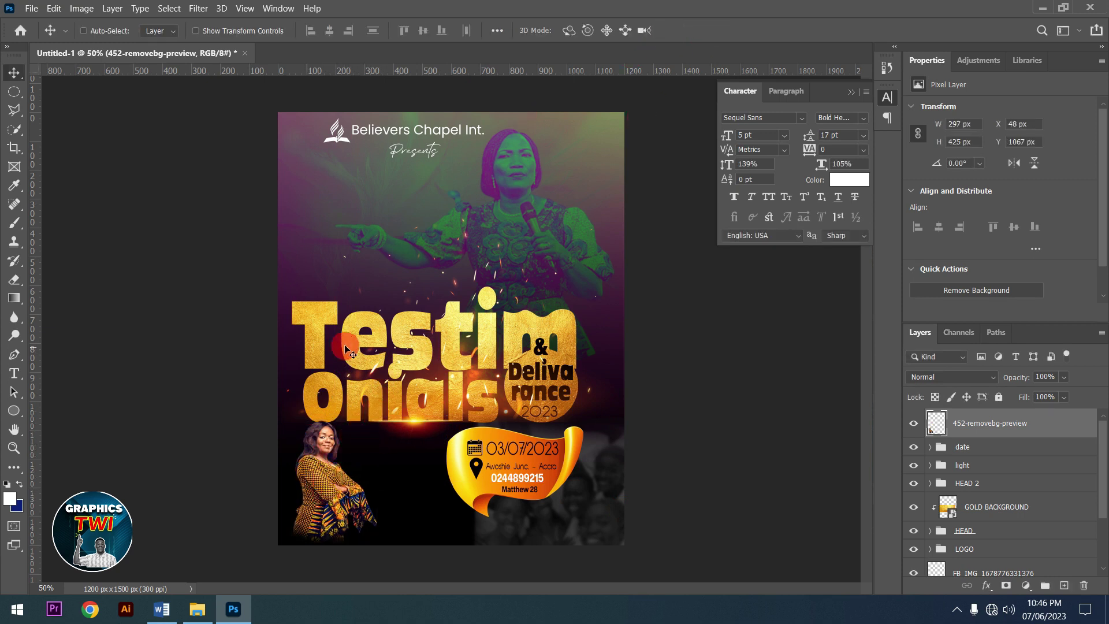
{"action": "left_click", "coordinate": [996, 333]}
{"action": "left_click", "coordinate": [430, 435]}
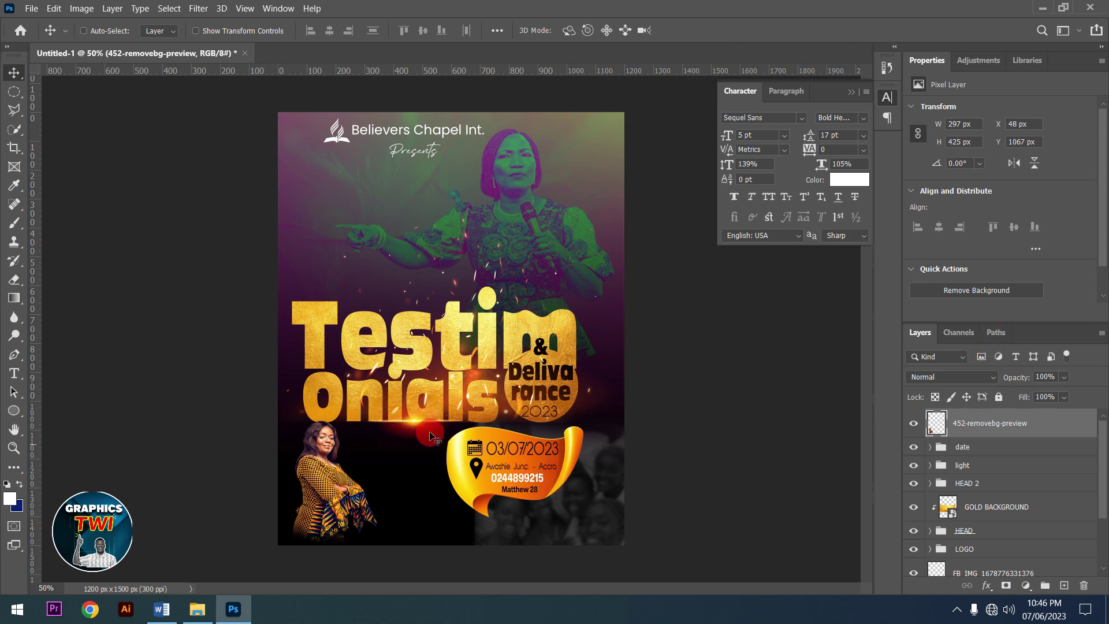
Drag the robed pastor's photo, 76132365-removebg-preview, from the folder onto the flyer
{"action": "left_click", "coordinate": [197, 609]}
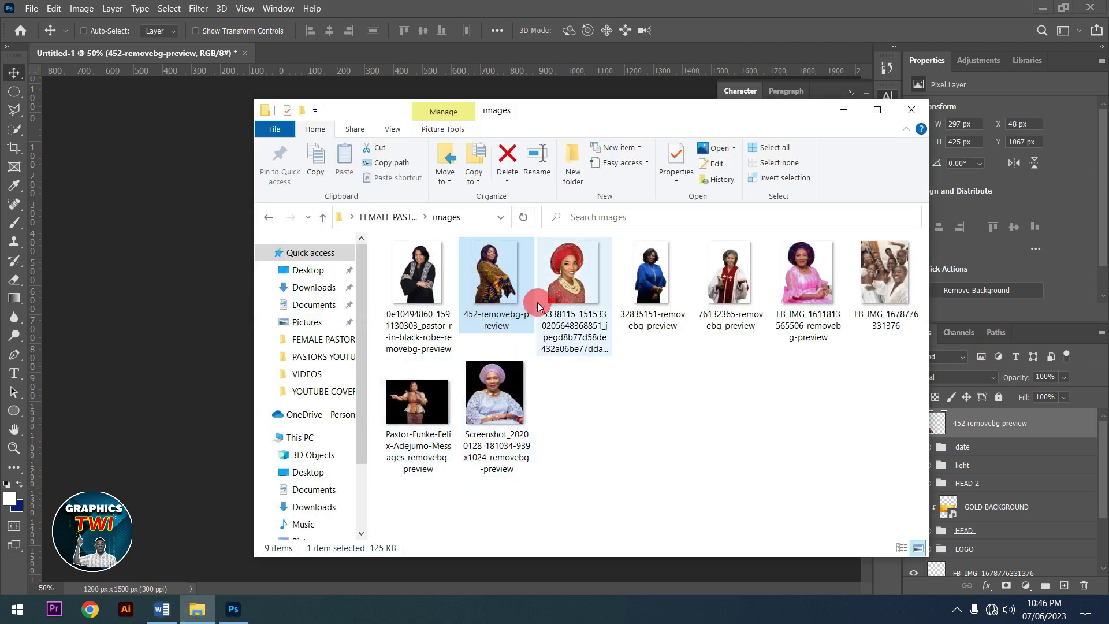
{"action": "left_click_drag", "start_coordinate": [751, 289], "coordinate": [143, 391]}
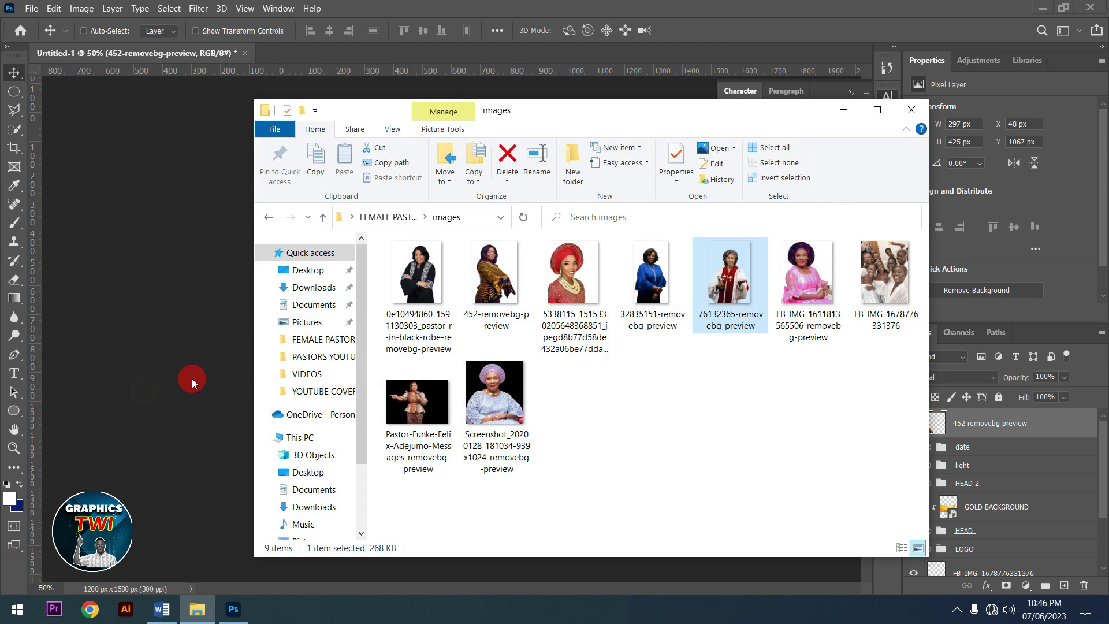
{"action": "left_click", "coordinate": [192, 379]}
{"action": "left_click_drag", "start_coordinate": [411, 472], "coordinate": [411, 471]}
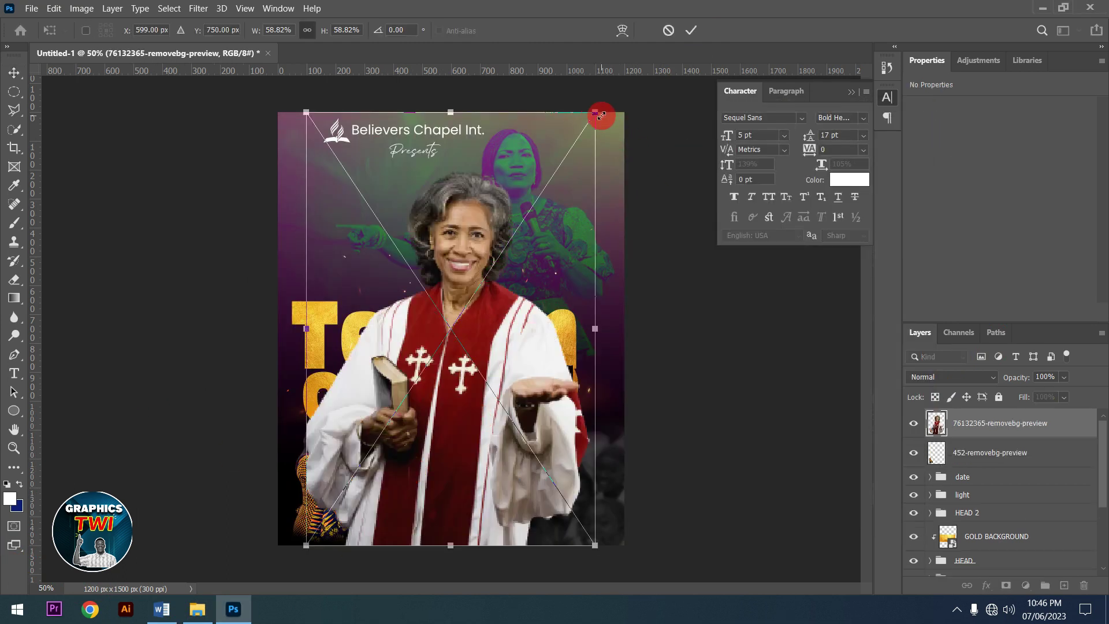
Scale the robed pastor's photo to about 18% and set it beside the woman
{"action": "left_click_drag", "start_coordinate": [594, 114], "coordinate": [553, 147]}
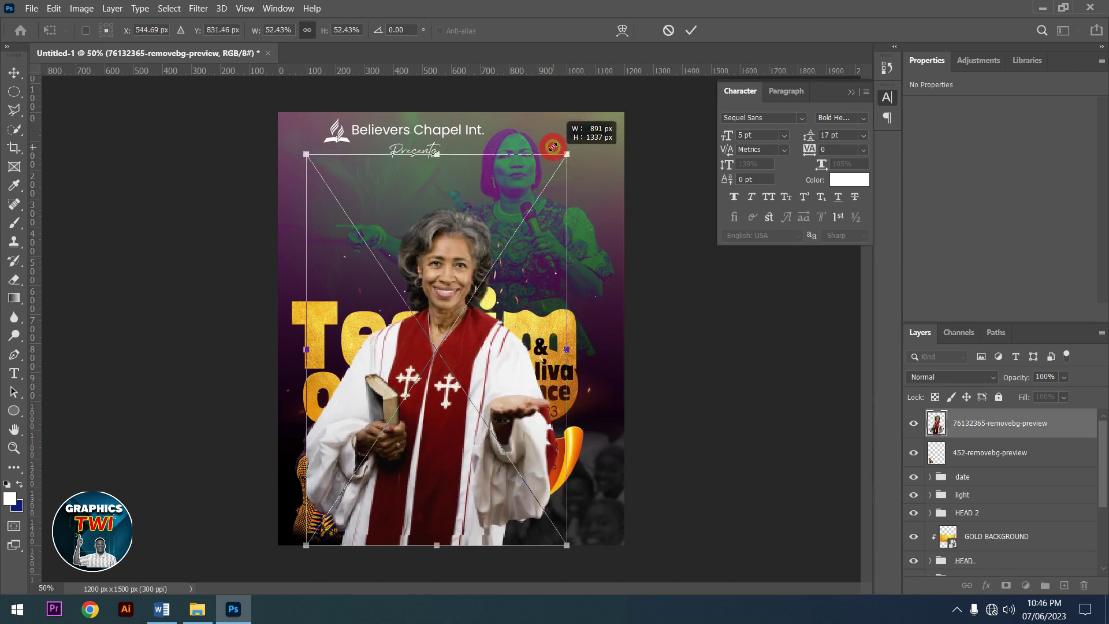
{"action": "left_click_drag", "start_coordinate": [566, 152], "coordinate": [448, 420]}
{"action": "left_click_drag", "start_coordinate": [392, 471], "coordinate": [402, 470]}
{"action": "left_click", "coordinate": [416, 401]}
{"action": "left_click_drag", "start_coordinate": [418, 395], "coordinate": [404, 413]}
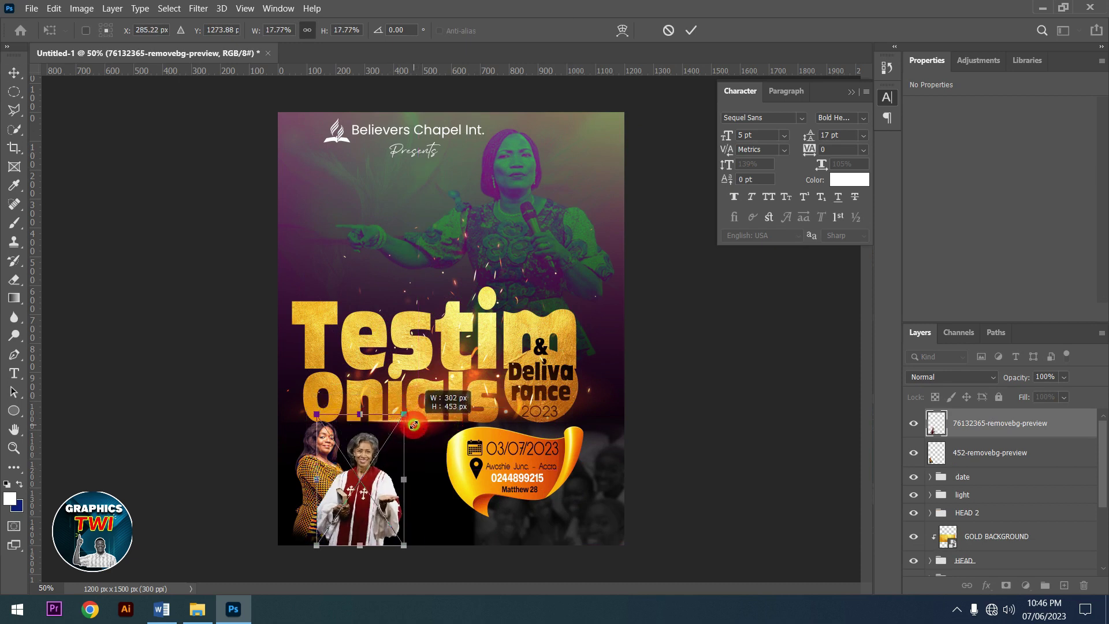
{"action": "left_click", "coordinate": [684, 33]}
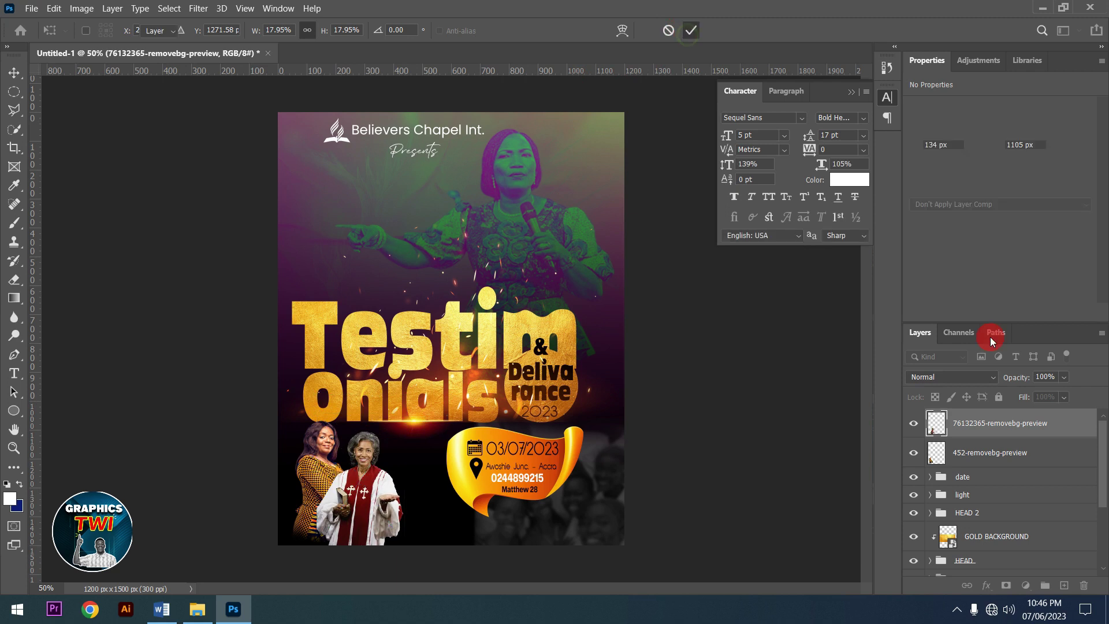
Rasterize the pastor's photo and give it Camera Raw Temperature +25 and Texture +31
{"action": "left_click", "coordinate": [979, 432]}
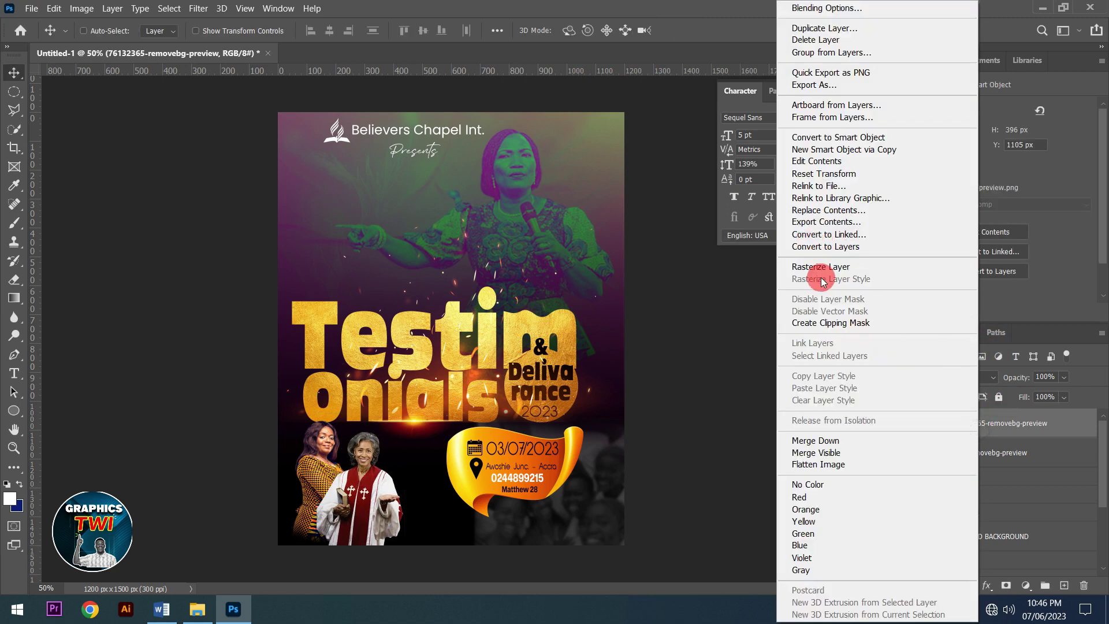
{"action": "left_click", "coordinate": [826, 266]}
{"action": "left_click", "coordinate": [194, 9]}
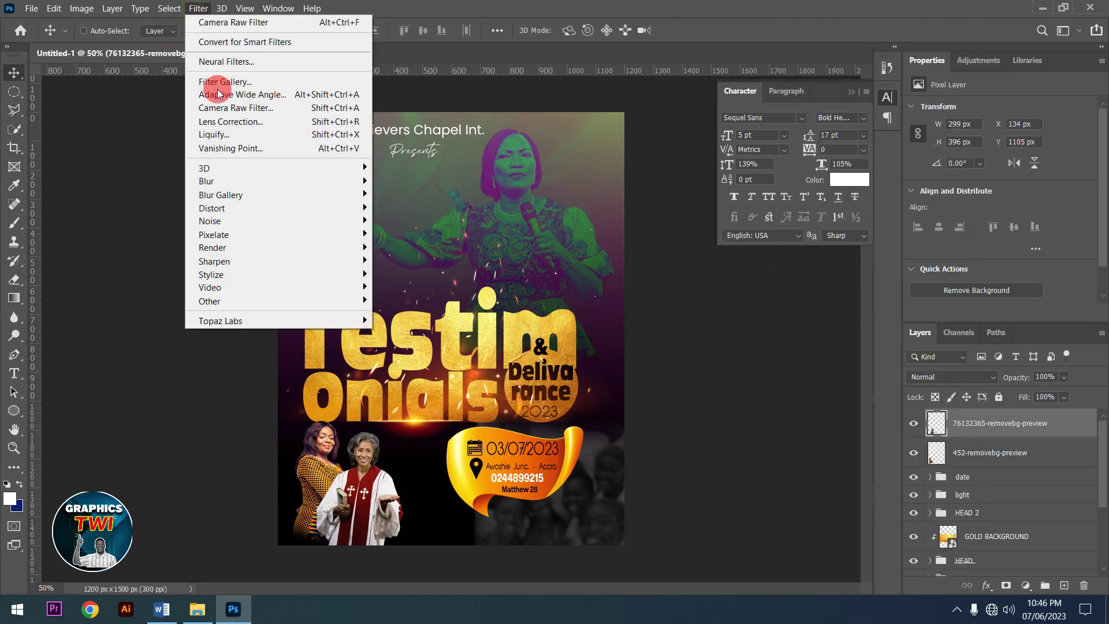
{"action": "left_click", "coordinate": [228, 108]}
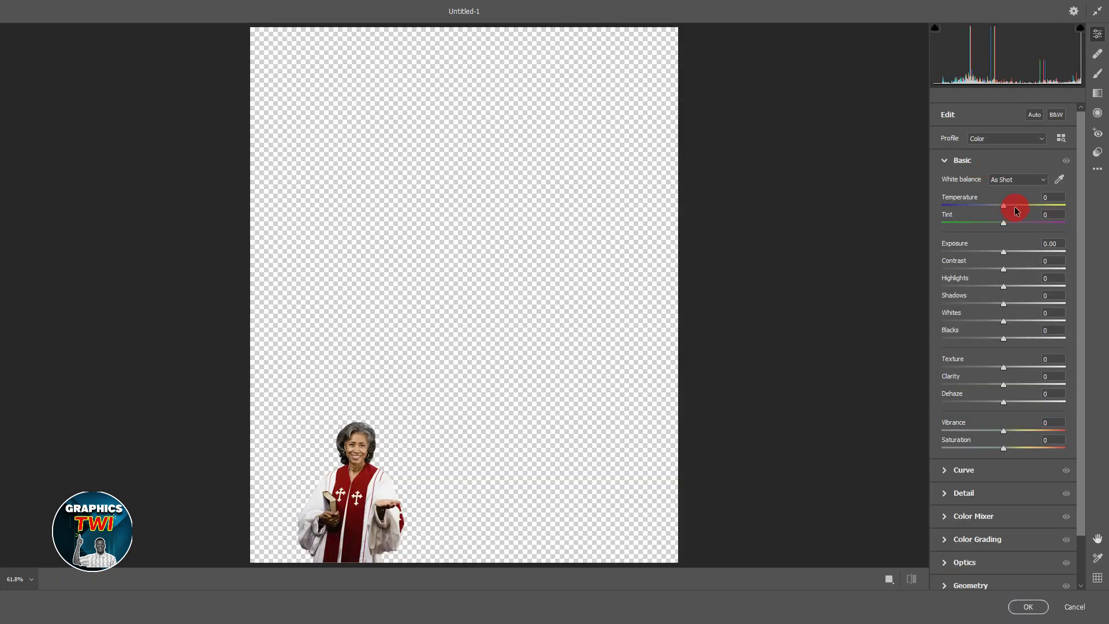
{"action": "left_click_drag", "start_coordinate": [1017, 210], "coordinate": [1020, 210]}
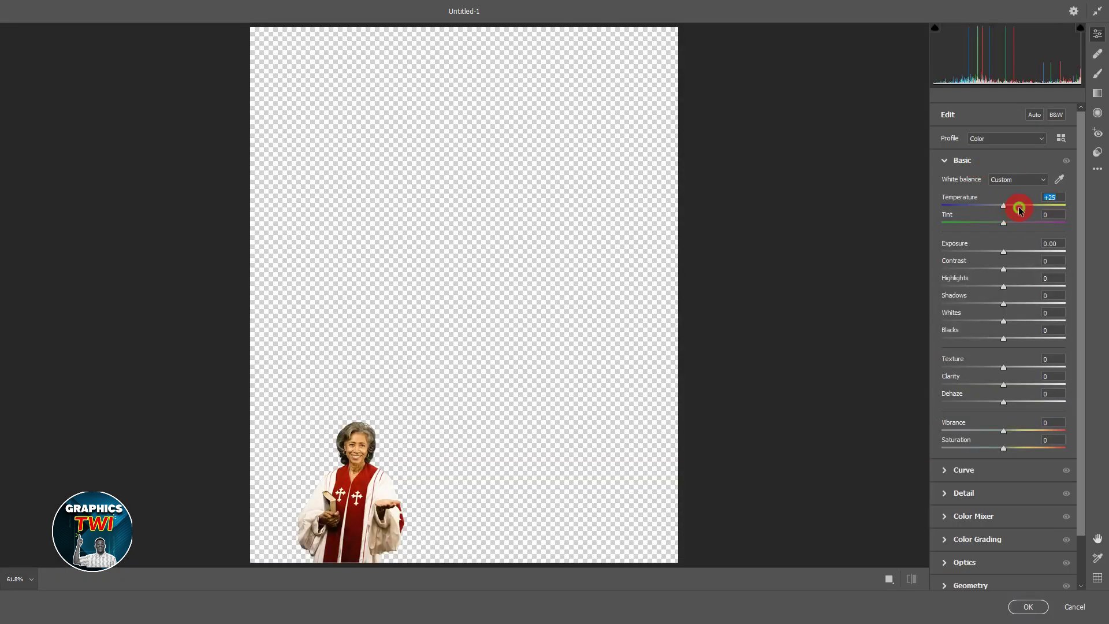
{"action": "left_click", "coordinate": [1023, 363]}
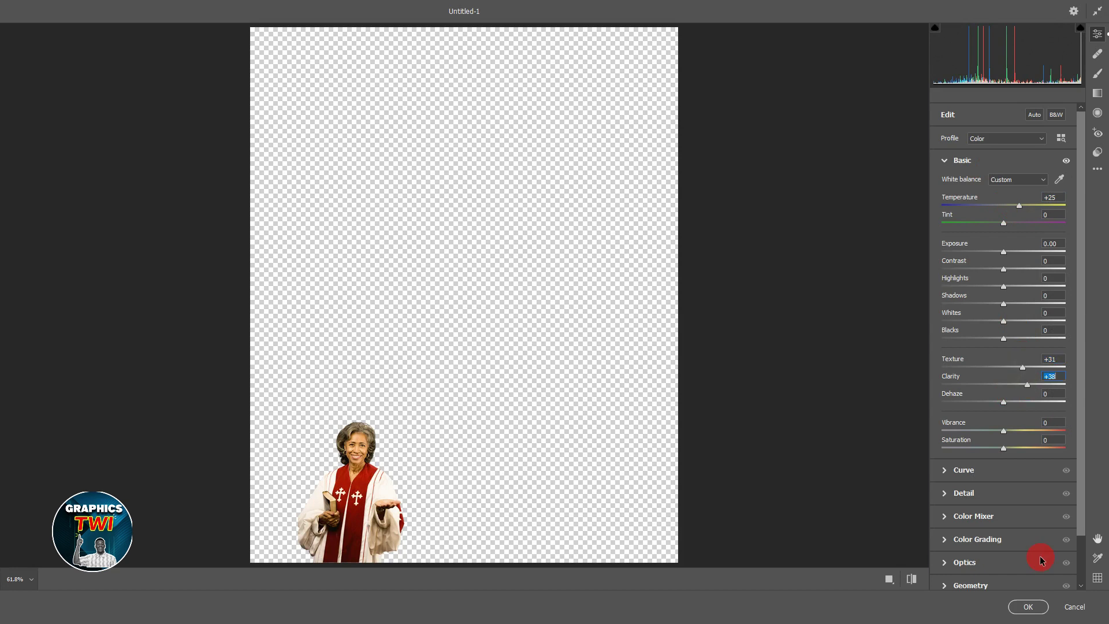
{"action": "left_click", "coordinate": [1028, 608]}
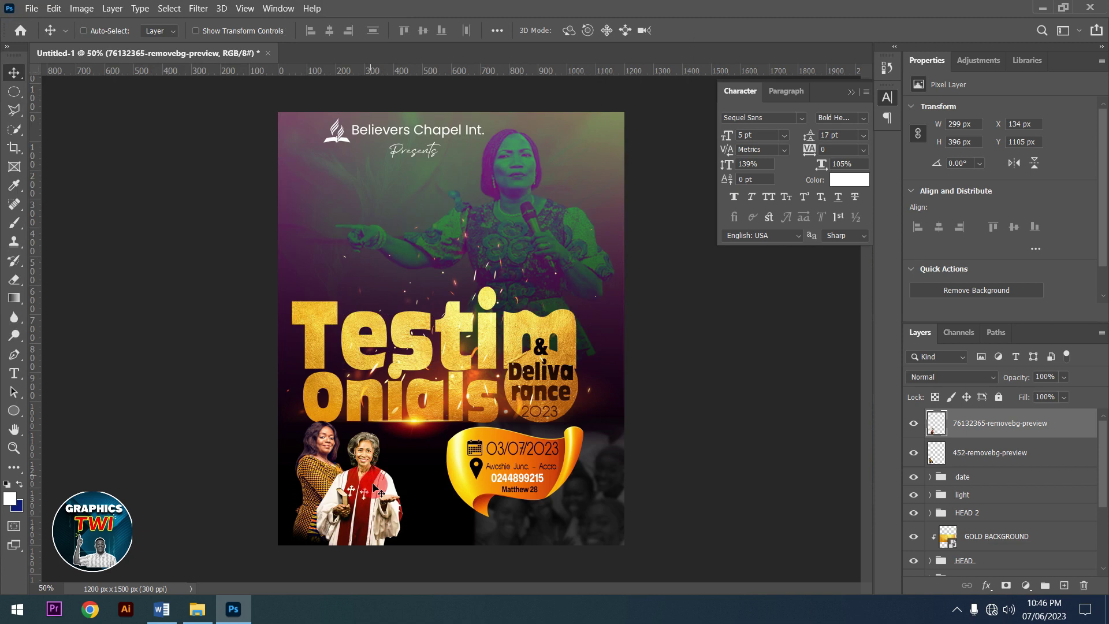
Erase the pastor photo's lower edge, nudge it down, and drag in the red-headwrap woman's photo
{"action": "left_click", "coordinate": [12, 278]}
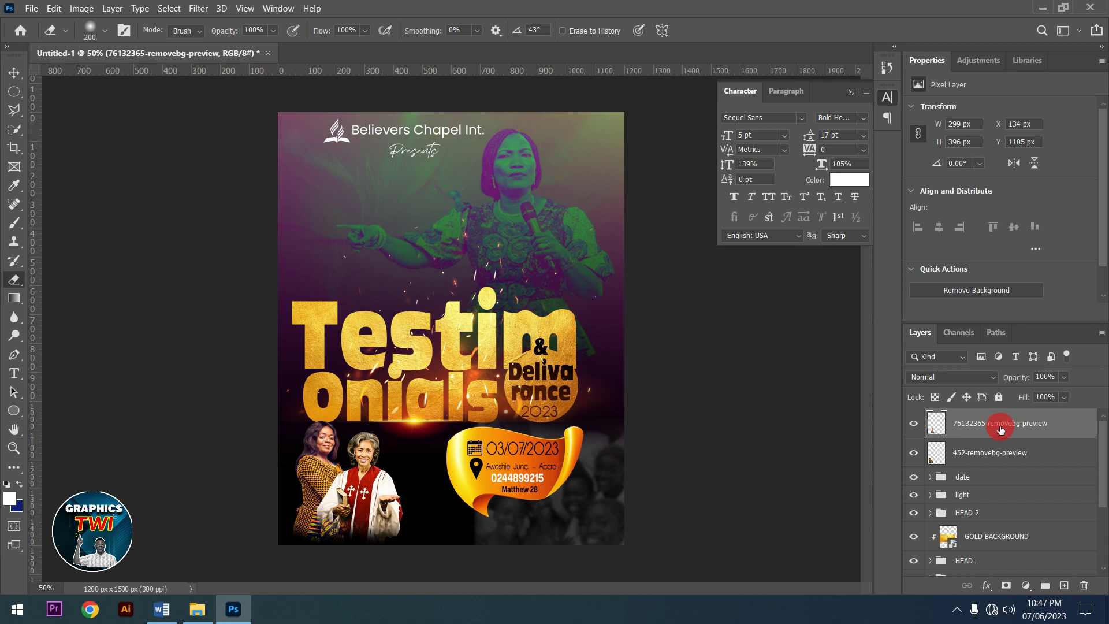
{"action": "left_click", "coordinate": [10, 78]}
{"action": "key", "text": "Down"}
{"action": "key", "text": "Down"}
{"action": "key", "text": "Down"}
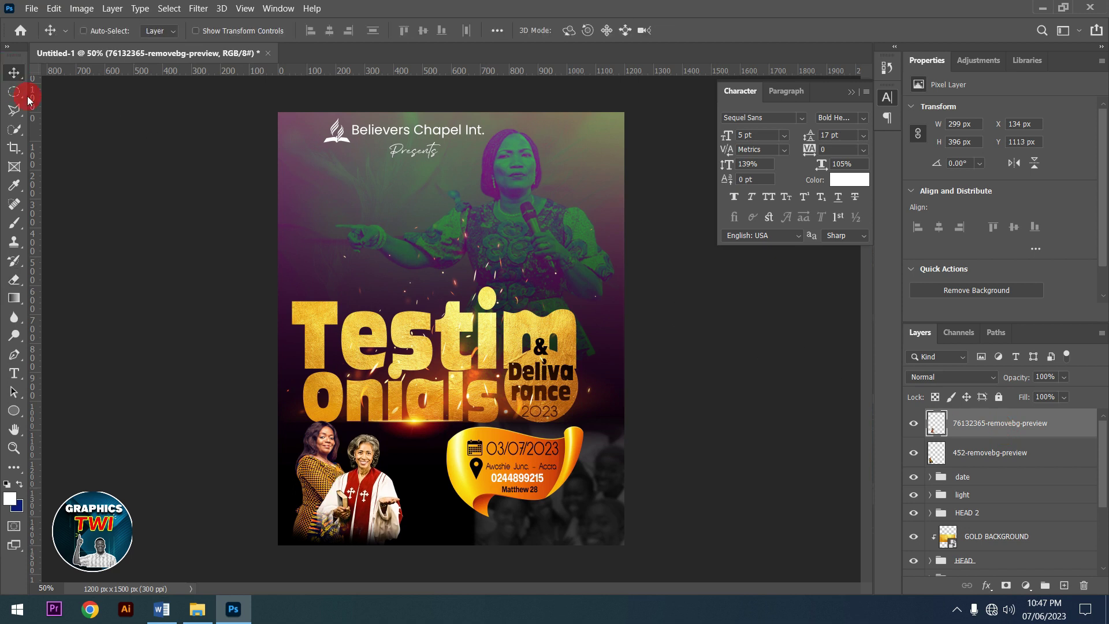
{"action": "left_click", "coordinate": [197, 609]}
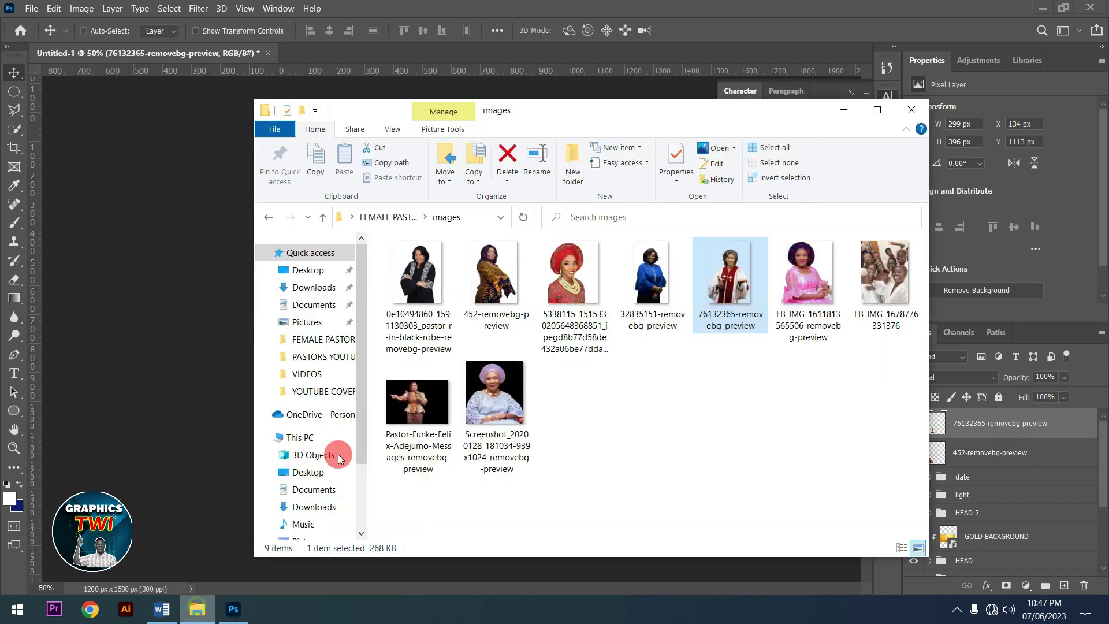
{"action": "left_click_drag", "start_coordinate": [573, 282], "coordinate": [211, 396]}
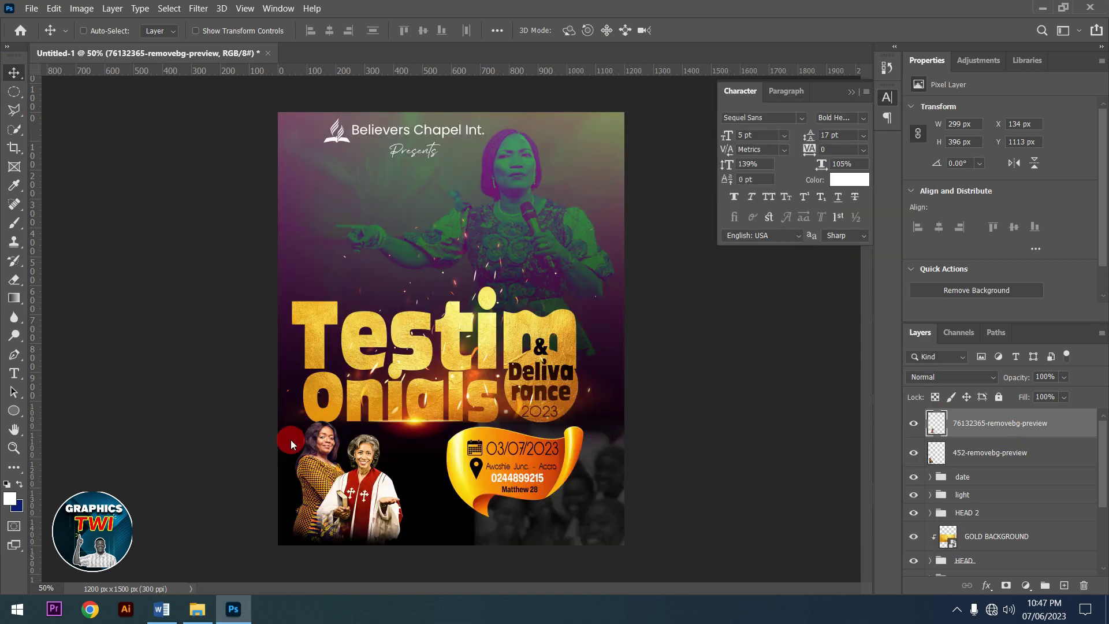
Drop the red-headwrap woman's photo, scale it to about 17%, and place it right of the pastor
{"action": "left_click_drag", "start_coordinate": [290, 438], "coordinate": [291, 439]}
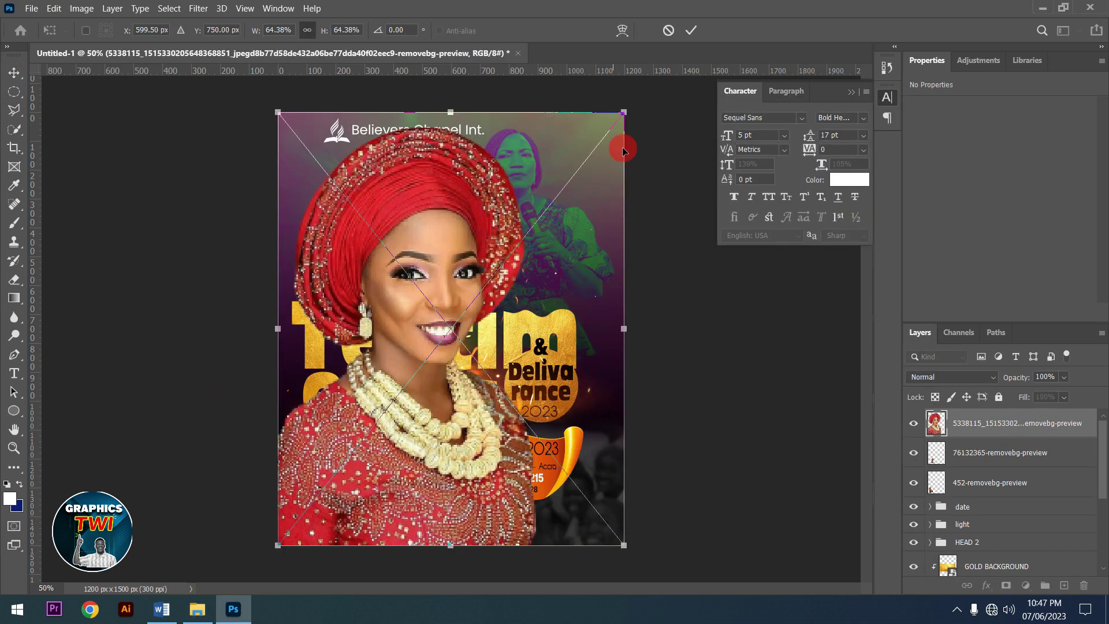
{"action": "mouse_move", "coordinate": [623, 113]}
{"action": "left_mouse_down"}
{"action": "mouse_move", "coordinate": [416, 342]}
{"action": "mouse_move", "coordinate": [375, 413]}
{"action": "left_mouse_up"}
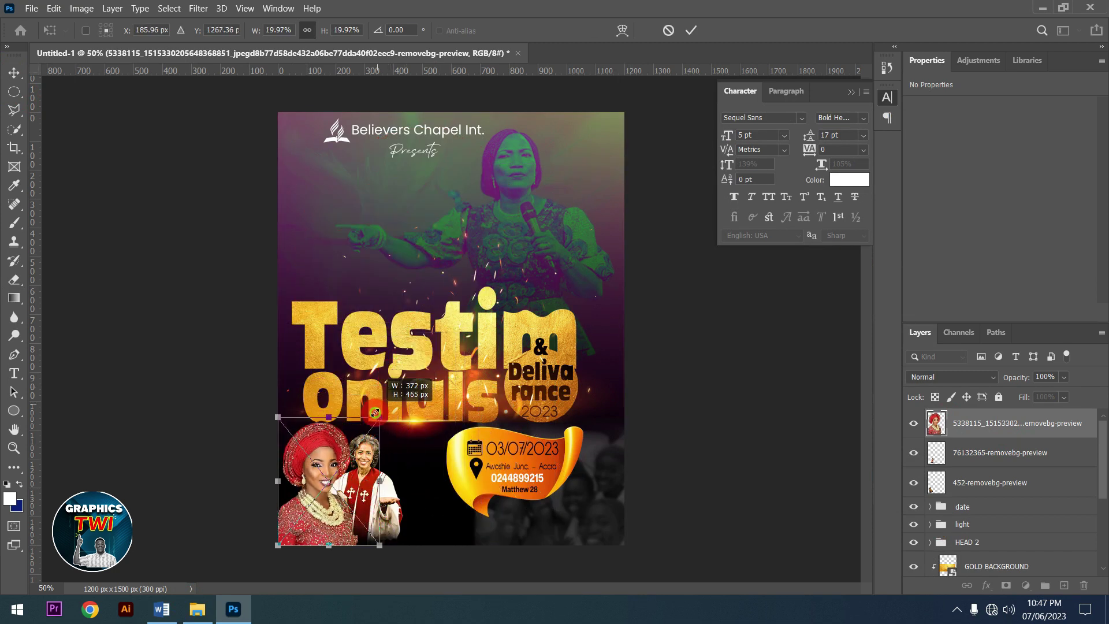
{"action": "left_click_drag", "start_coordinate": [375, 413], "coordinate": [363, 427]}
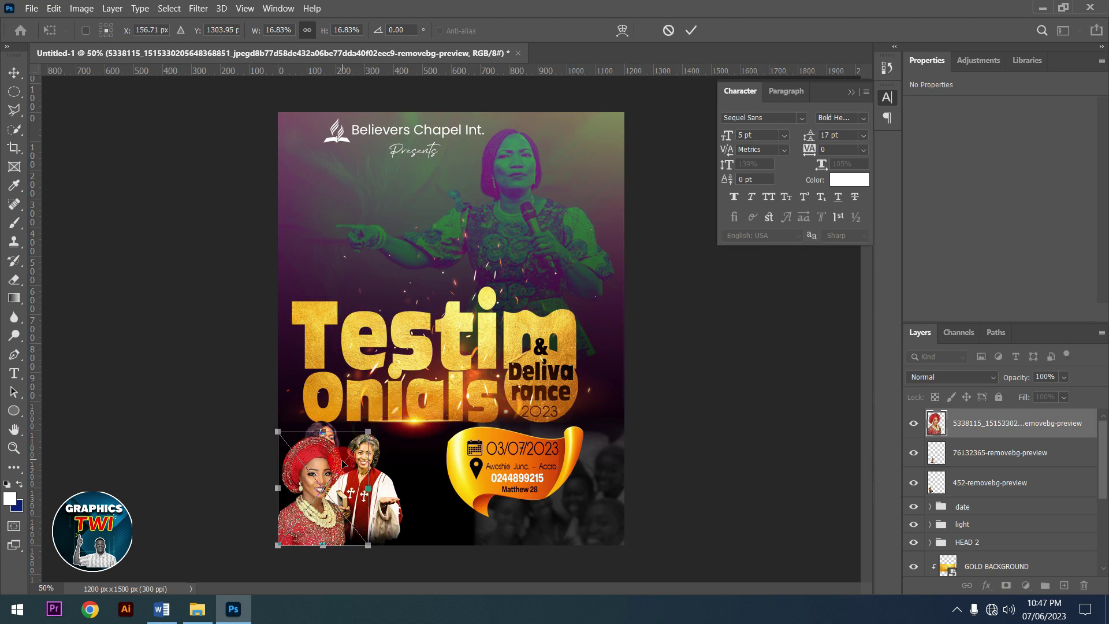
{"action": "left_click_drag", "start_coordinate": [320, 467], "coordinate": [446, 469]}
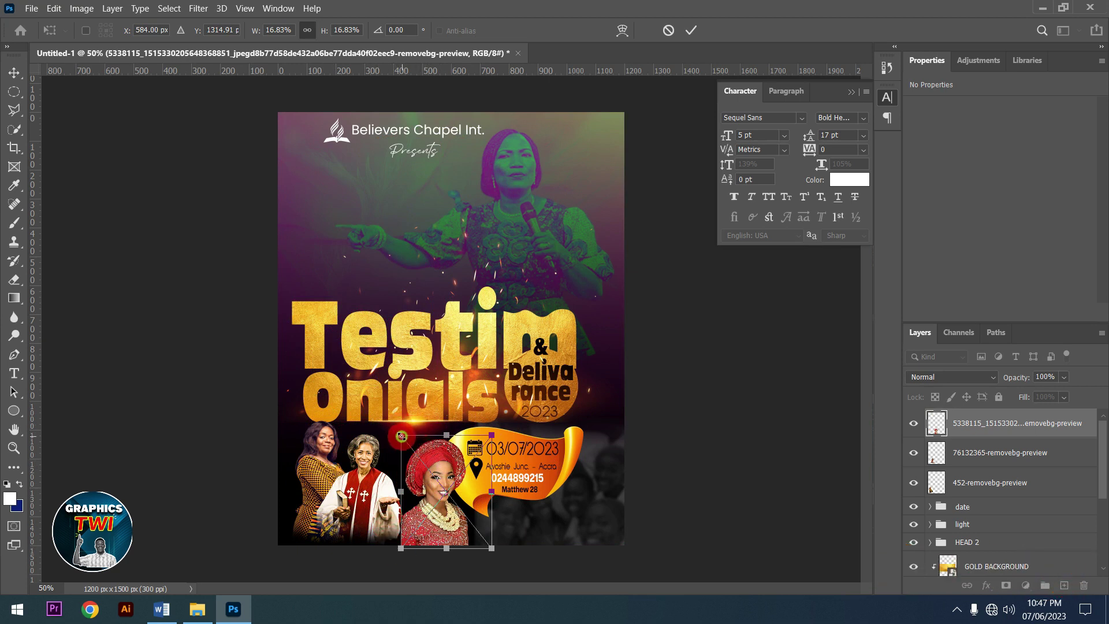
{"action": "left_click_drag", "start_coordinate": [402, 435], "coordinate": [399, 432]}
{"action": "left_click", "coordinate": [692, 31]}
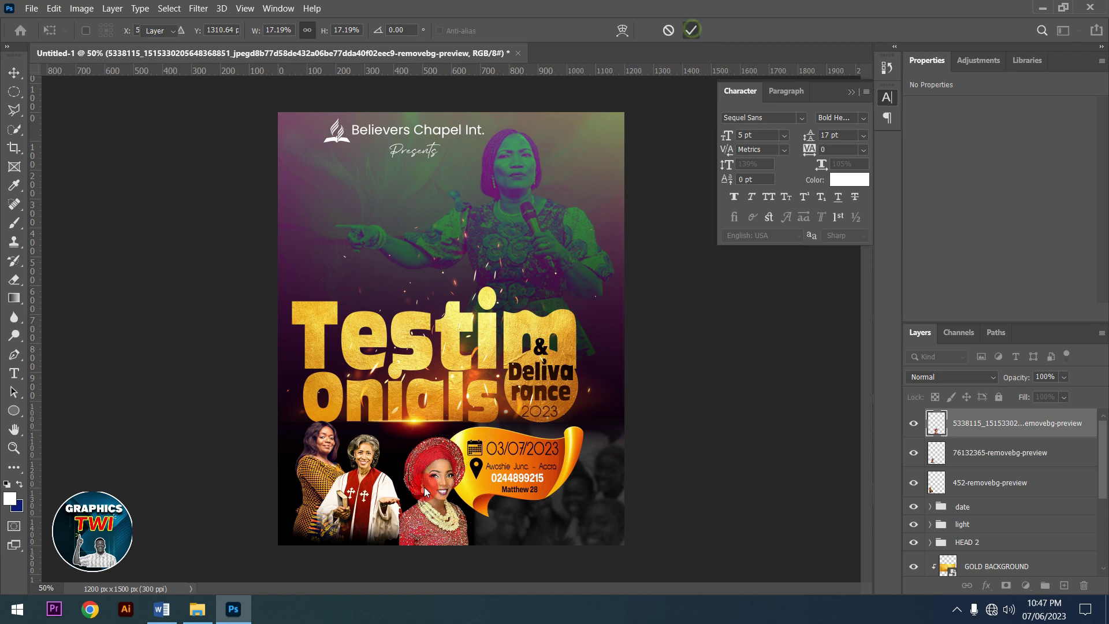
{"action": "left_click", "coordinate": [989, 458]}
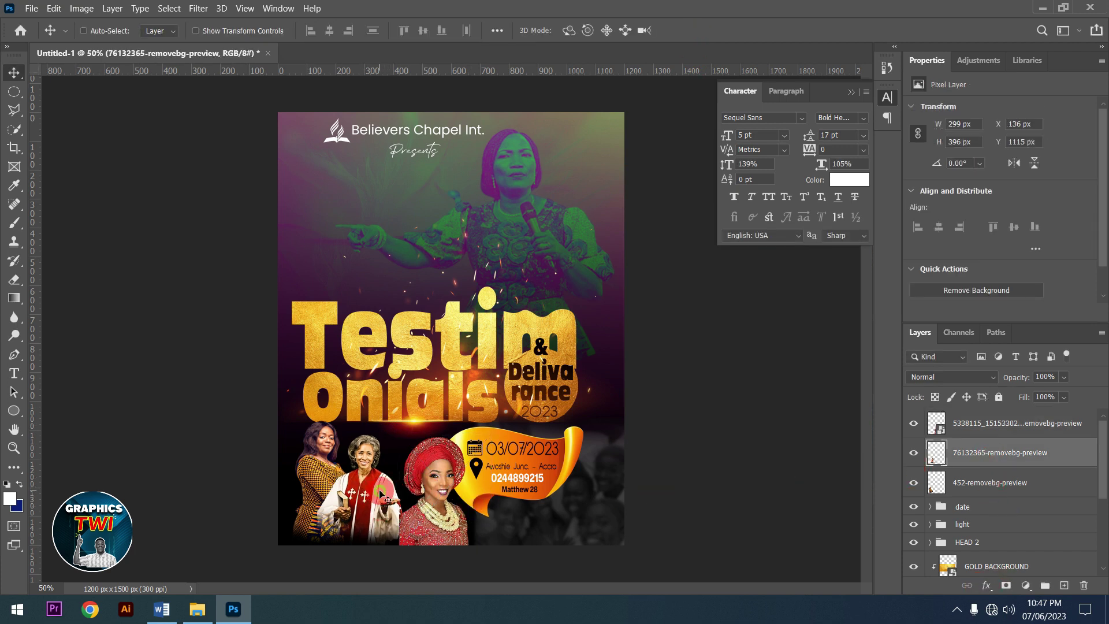
Nudge the pastor slightly, rasterize the red-headwrap photo, and shift it left and up
{"action": "left_click_drag", "start_coordinate": [388, 497], "coordinate": [394, 500]}
{"action": "left_click", "coordinate": [937, 432]}
{"action": "right_click", "coordinate": [979, 428]}
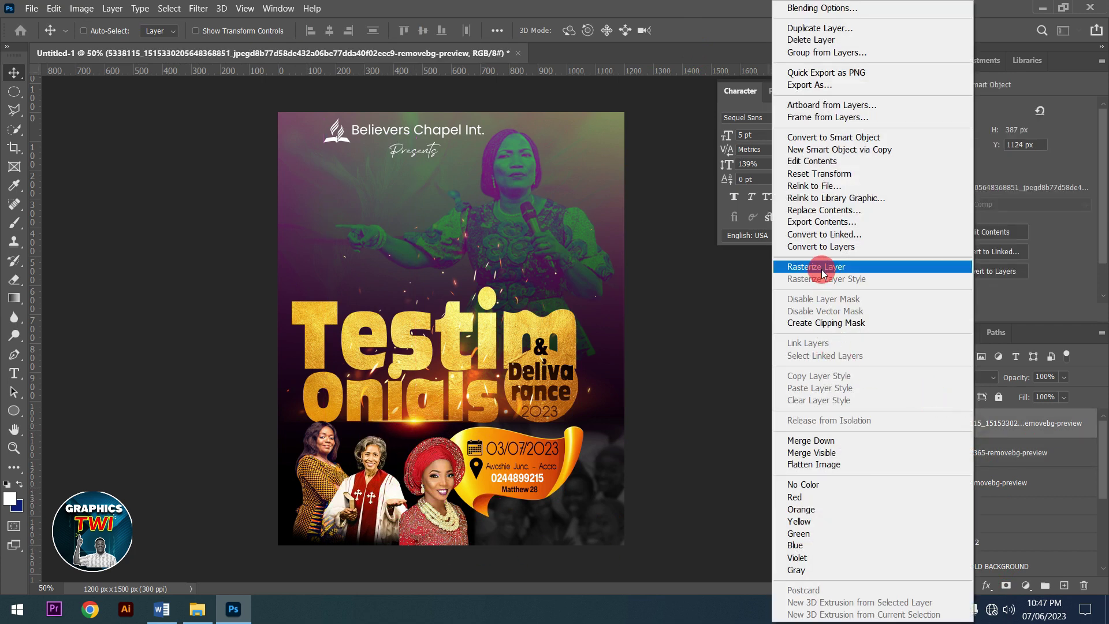
{"action": "left_click", "coordinate": [823, 269]}
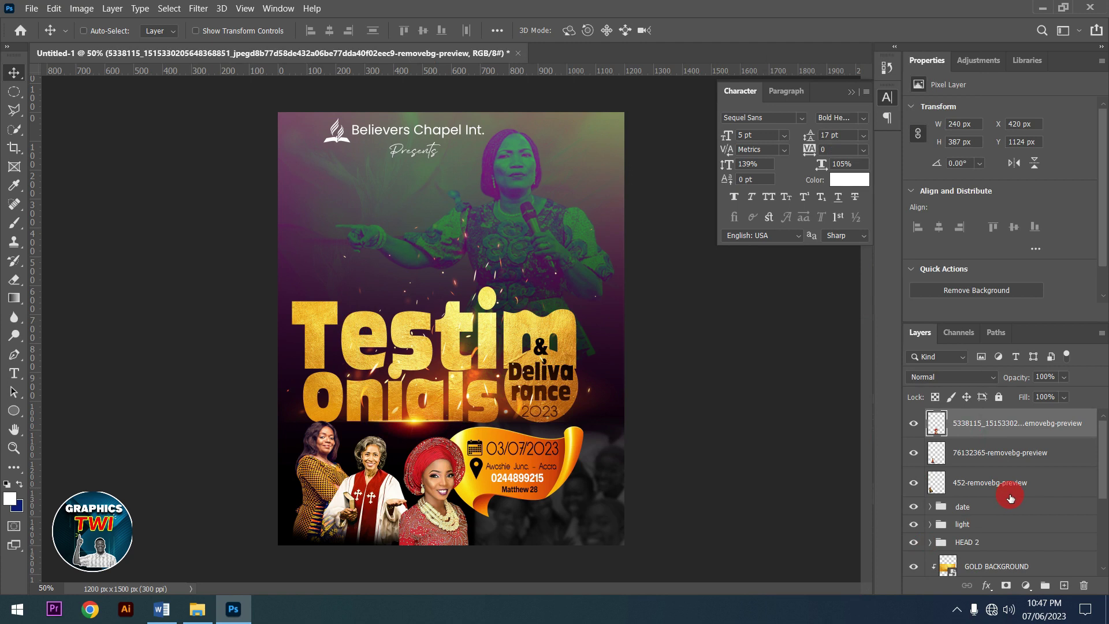
{"action": "key", "text": "Left"}
{"action": "key", "text": "Left"}
{"action": "key", "text": "Left"}
{"action": "key", "text": "Up"}
{"action": "key", "text": "Up"}
{"action": "key", "text": "Up"}
{"action": "key", "text": "Left"}
{"action": "key", "text": "Left"}
{"action": "key", "text": "Left"}
{"action": "key", "text": "Left"}
{"action": "key", "text": "Left"}
{"action": "key", "text": "Left"}
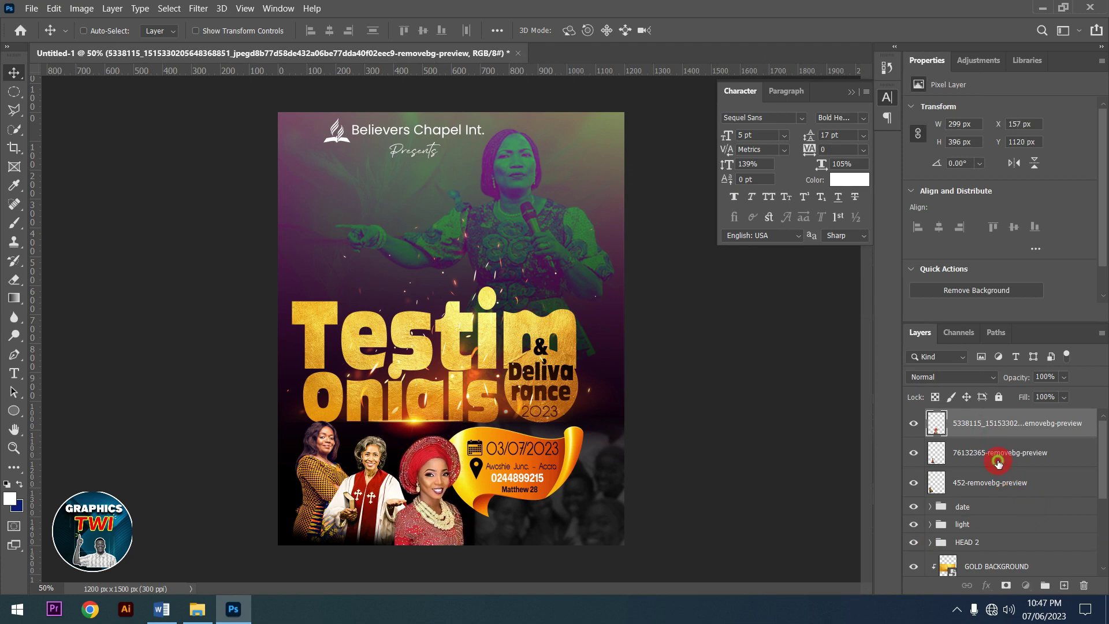
{"action": "left_click", "coordinate": [998, 462]}
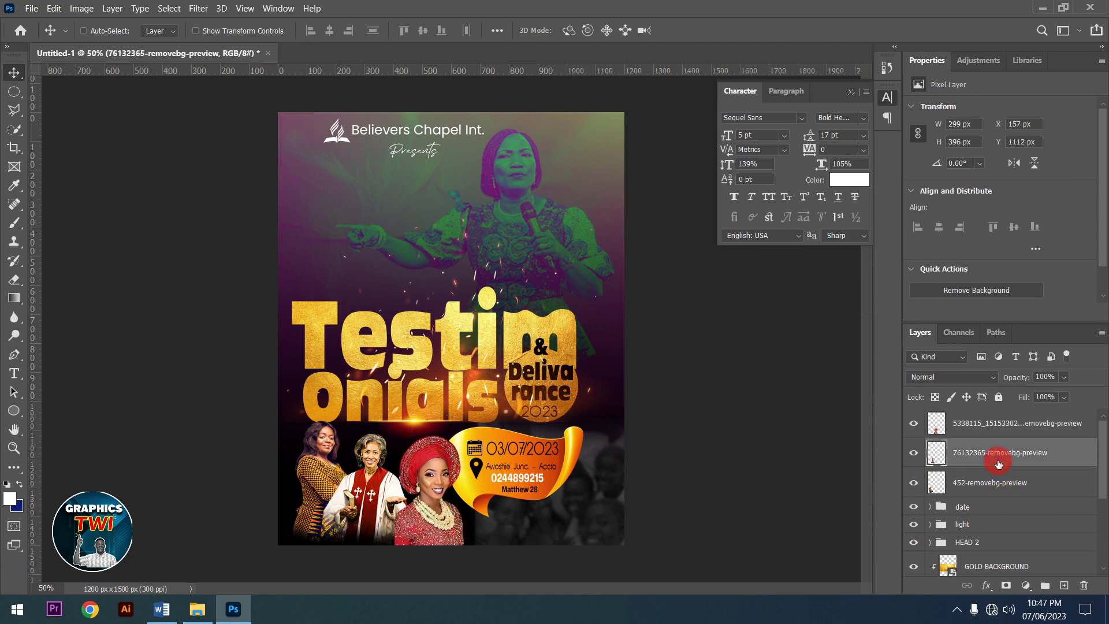
{"action": "left_click", "coordinate": [989, 428]}
Raise the red-headwrap photo's Clarity to +30, erase its lower edge, and nudge it left
{"action": "left_click", "coordinate": [198, 9]}
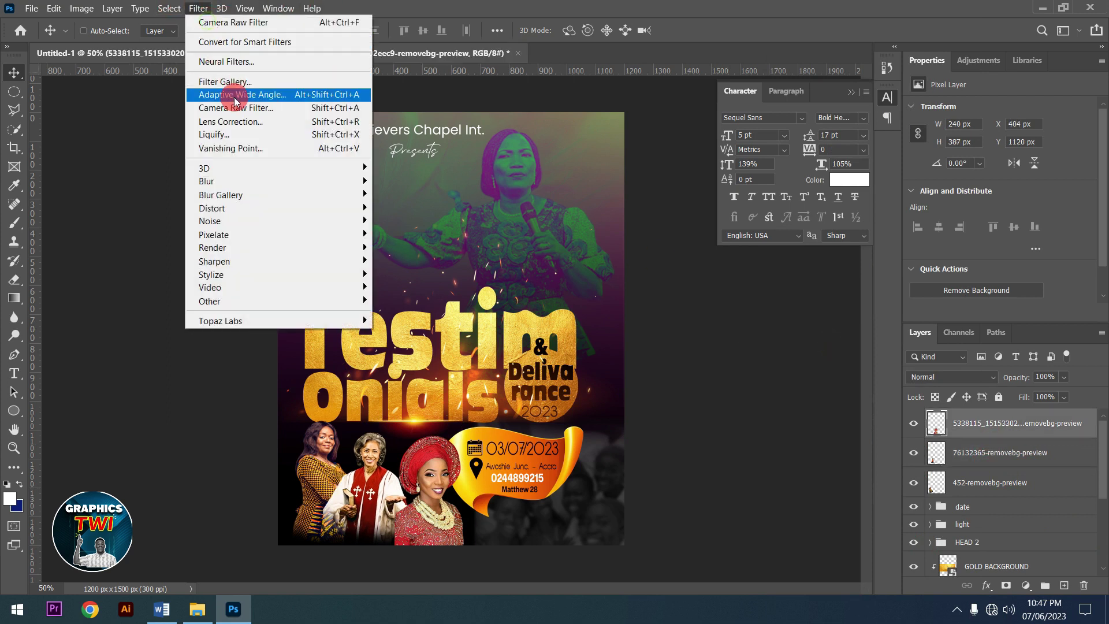
{"action": "key", "text": "Escape"}
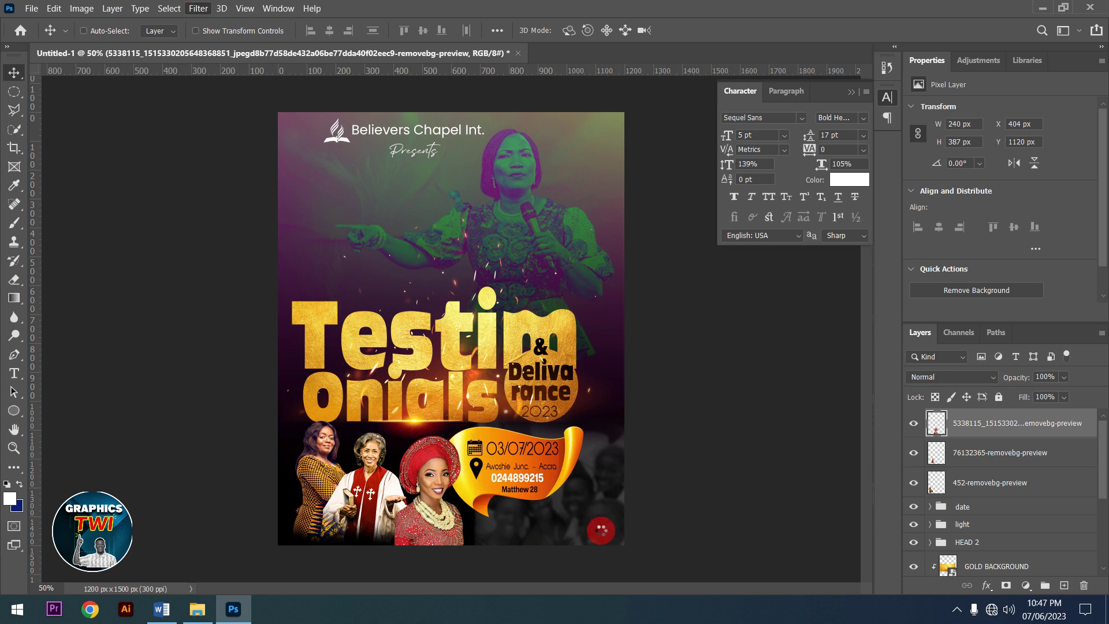
{"action": "key", "text": "ctrl+shift+a"}
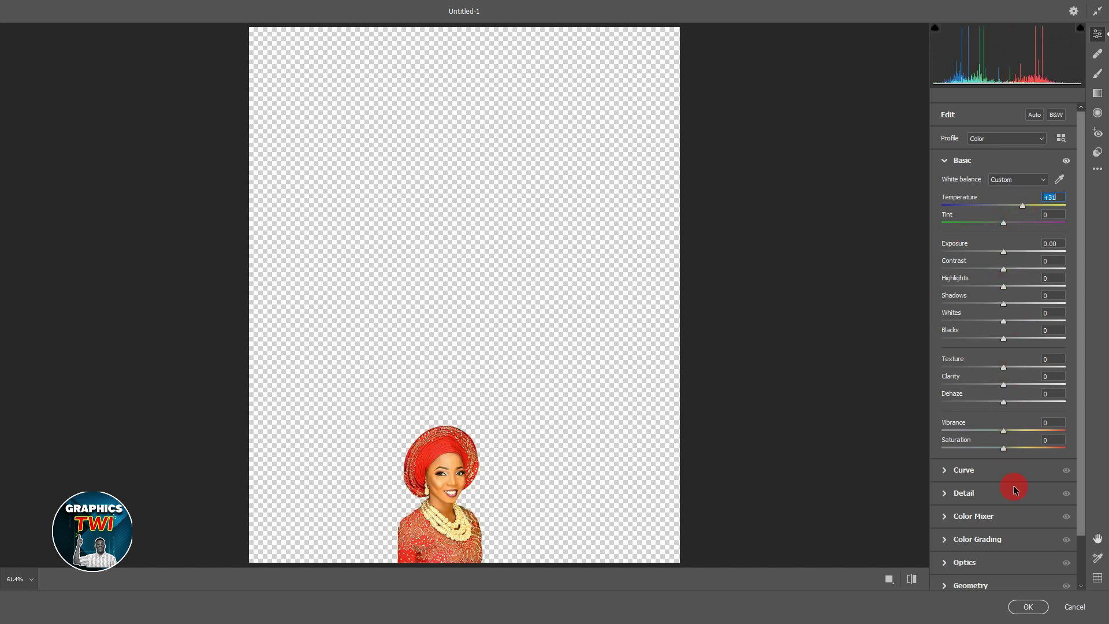
{"action": "left_click", "coordinate": [1022, 384]}
{"action": "left_click", "coordinate": [1042, 611]}
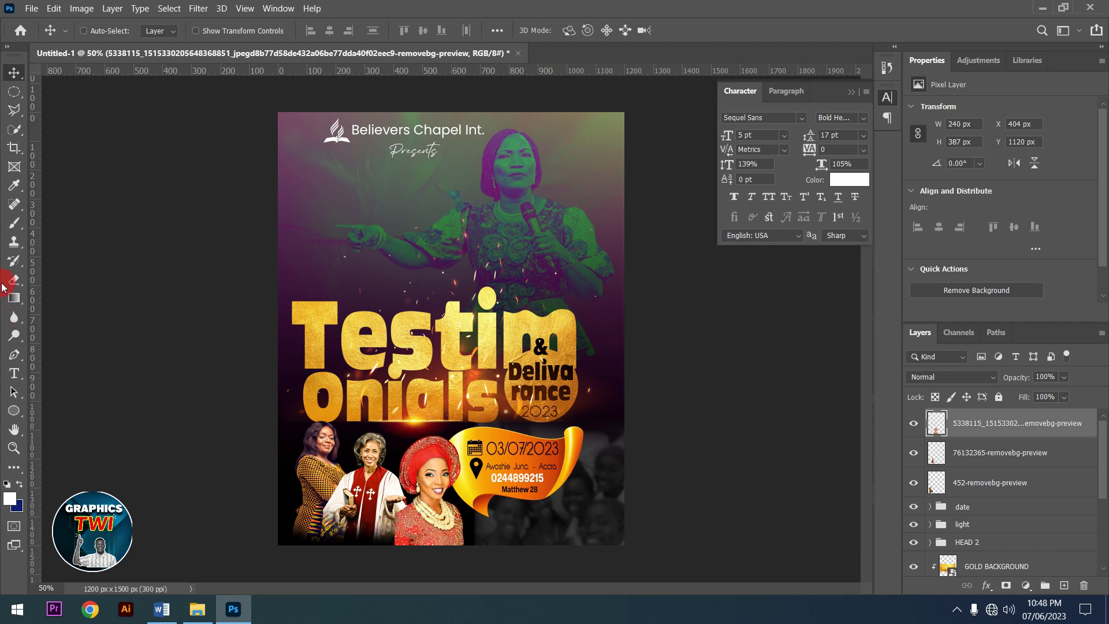
{"action": "left_click", "coordinate": [14, 279]}
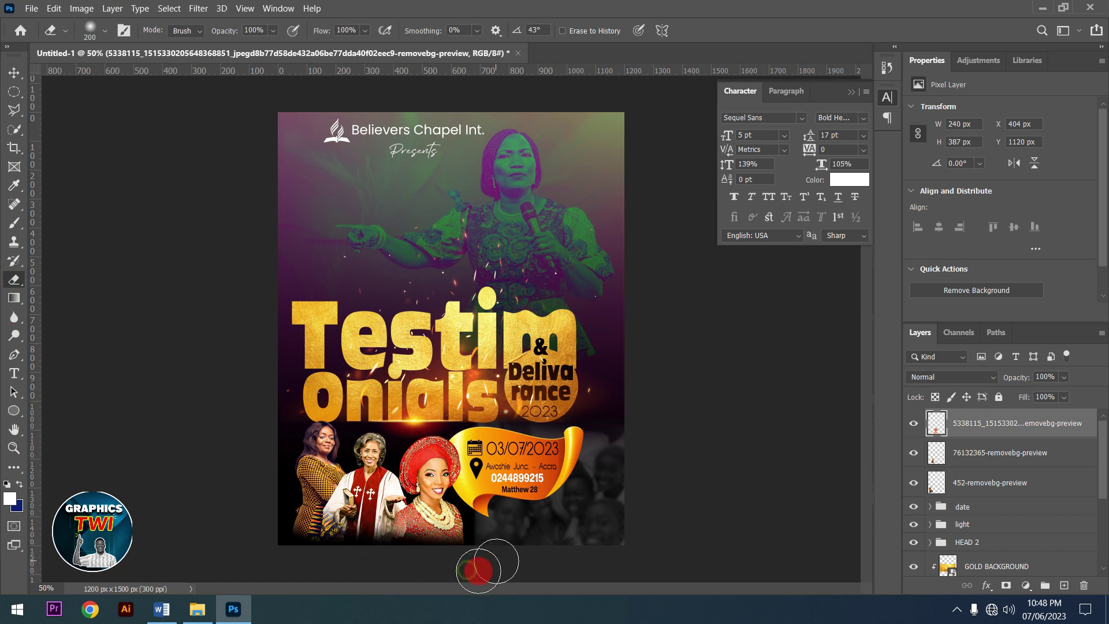
{"action": "left_click", "coordinate": [14, 70]}
{"action": "key", "text": "Left"}
{"action": "key", "text": "Left"}
{"action": "key", "text": "Left"}
{"action": "key", "text": "Left"}
{"action": "key", "text": "Left"}
{"action": "key", "text": "Left"}
{"action": "key", "text": "Left"}
{"action": "key", "text": "Left"}
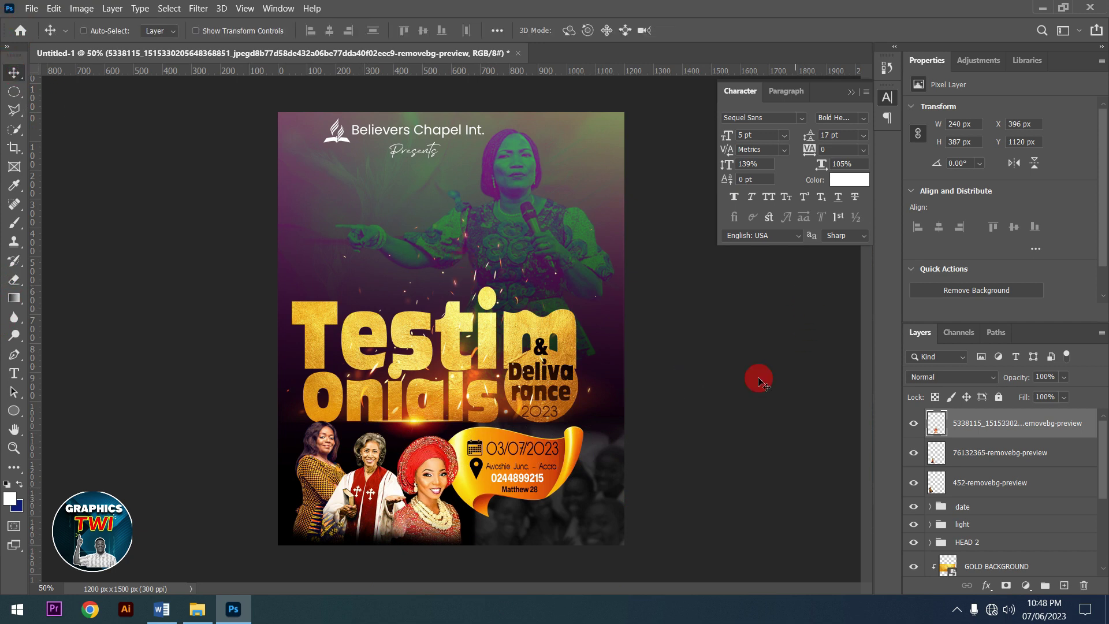
Select the woman, pastor and red-headwrap layers and group them into a 'ladies' folder
{"action": "left_click", "coordinate": [974, 460], "text": "shift"}
{"action": "left_click", "coordinate": [968, 488], "text": "shift"}
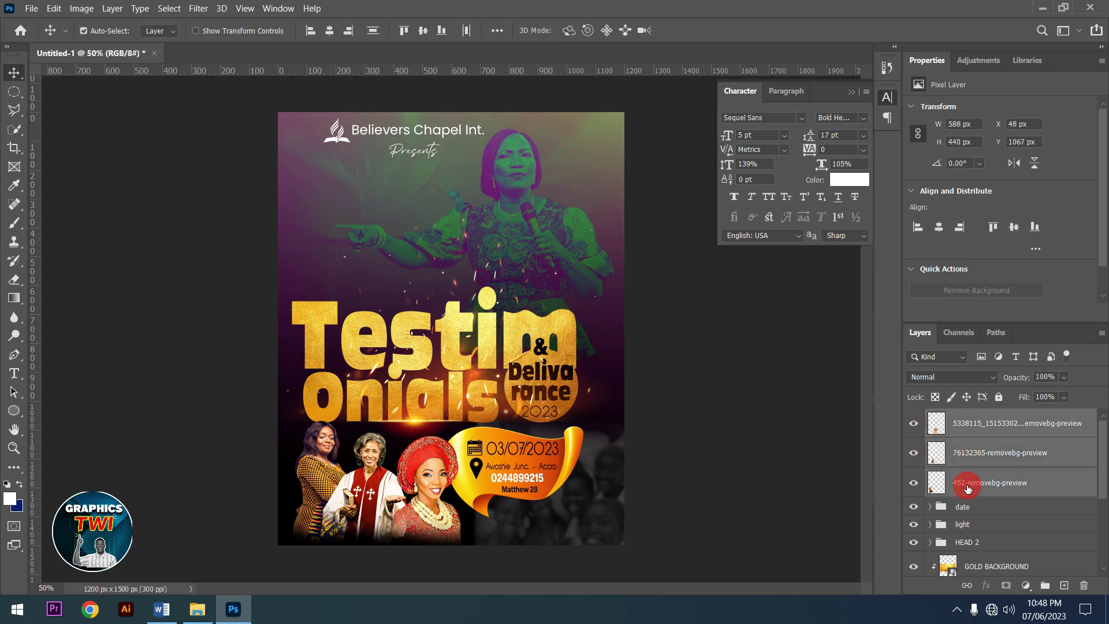
{"action": "key", "text": "ctrl+g"}
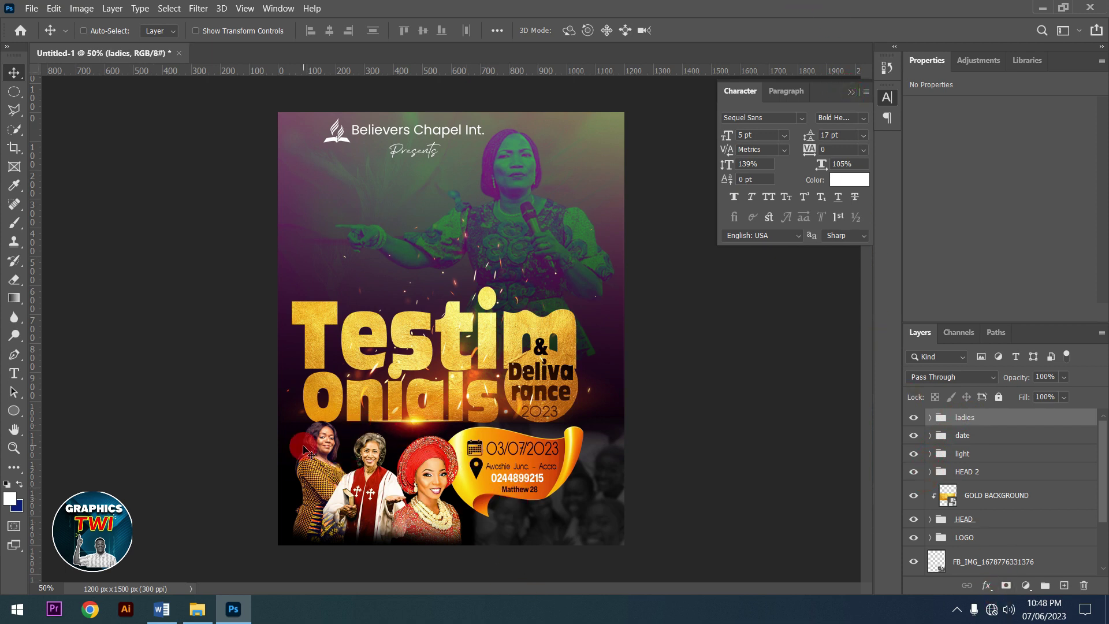
{"action": "type", "text": "ladies"}
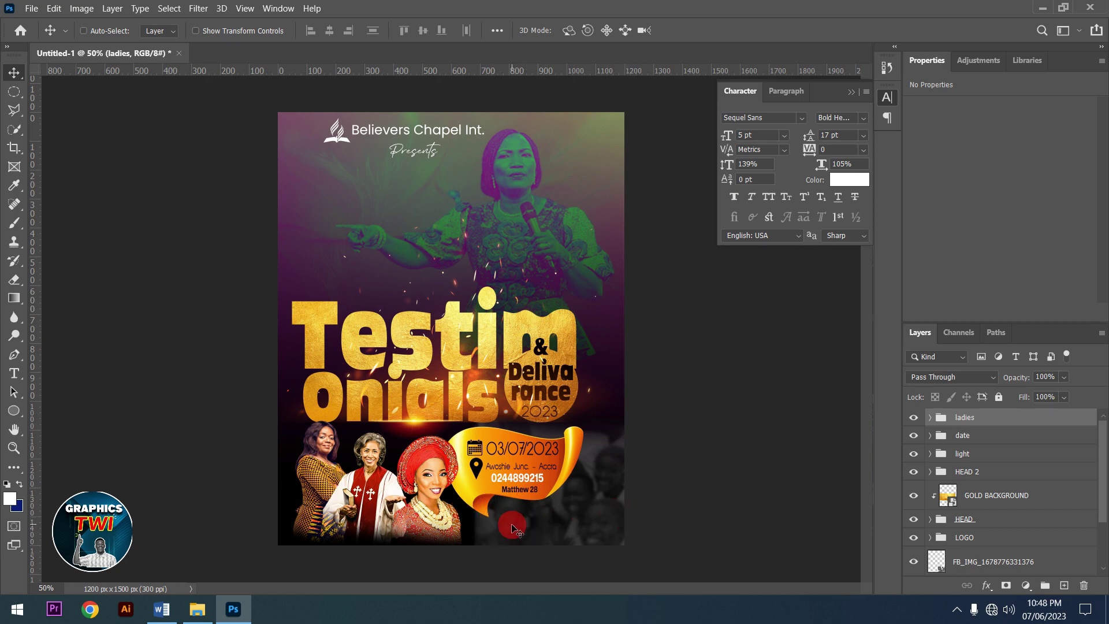
Copy 'Testimony' from the Word FONTS notes and return to the Photoshop flyer
{"action": "left_click", "coordinate": [161, 609]}
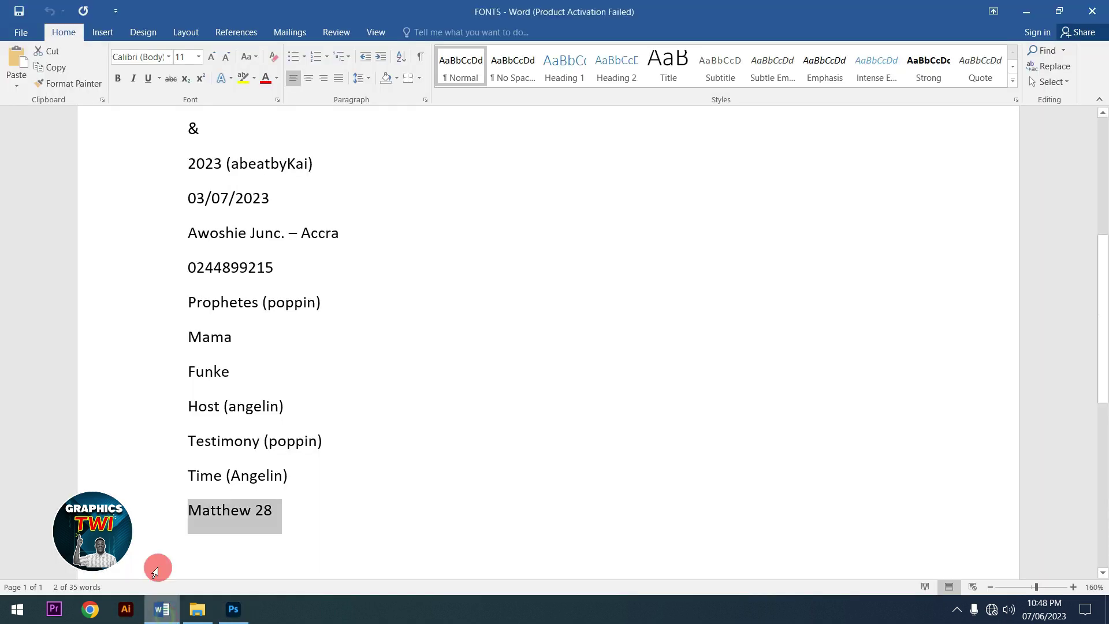
{"action": "left_click_drag", "start_coordinate": [184, 440], "coordinate": [250, 444]}
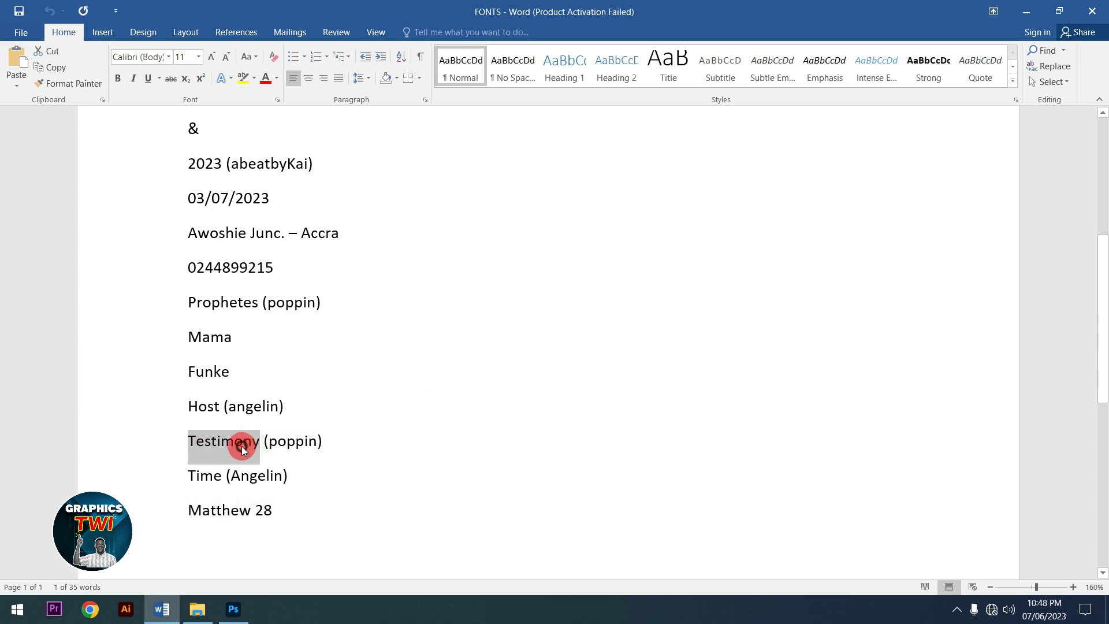
{"action": "right_click", "coordinate": [241, 446]}
{"action": "left_click", "coordinate": [279, 280]}
{"action": "left_click", "coordinate": [232, 609]}
{"action": "left_click", "coordinate": [15, 372]}
Paste 'Testimony' as a text layer set in Poppins Regular 8 pt
{"action": "left_click", "coordinate": [289, 261]}
{"action": "left_click", "coordinate": [325, 252]}
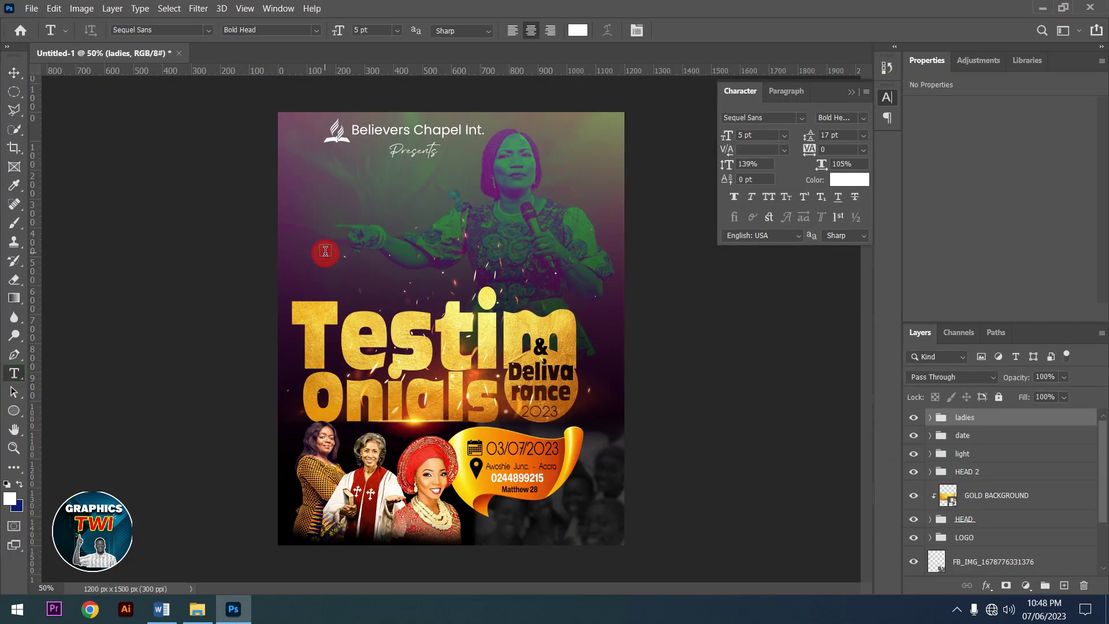
{"action": "key", "text": "ctrl+v"}
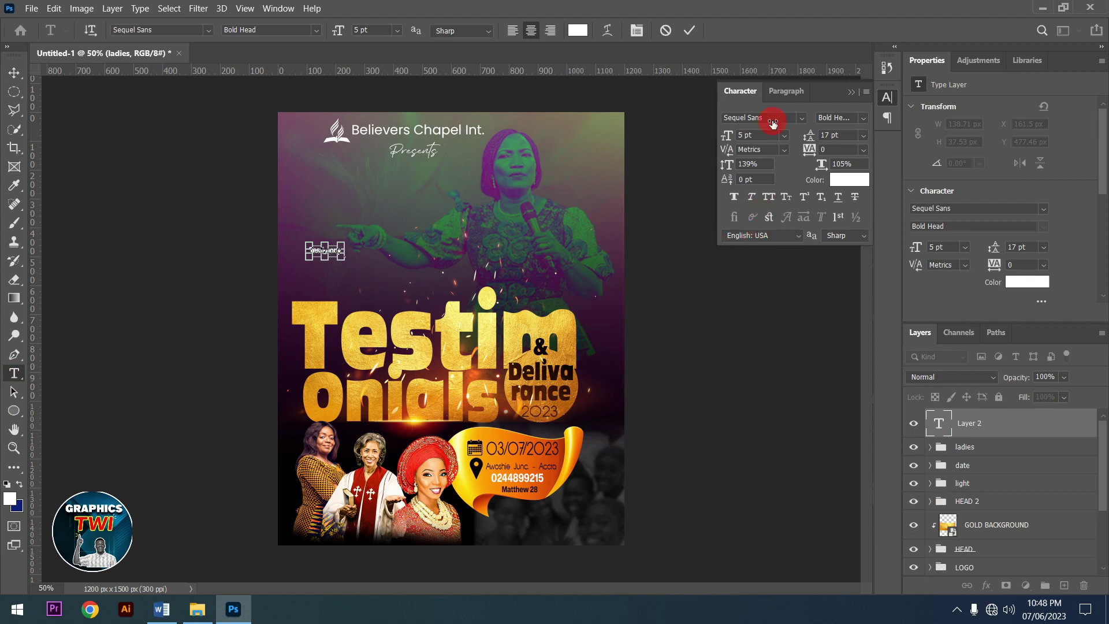
{"action": "left_click", "coordinate": [771, 118]}
{"action": "type", "text": "Poppins"}
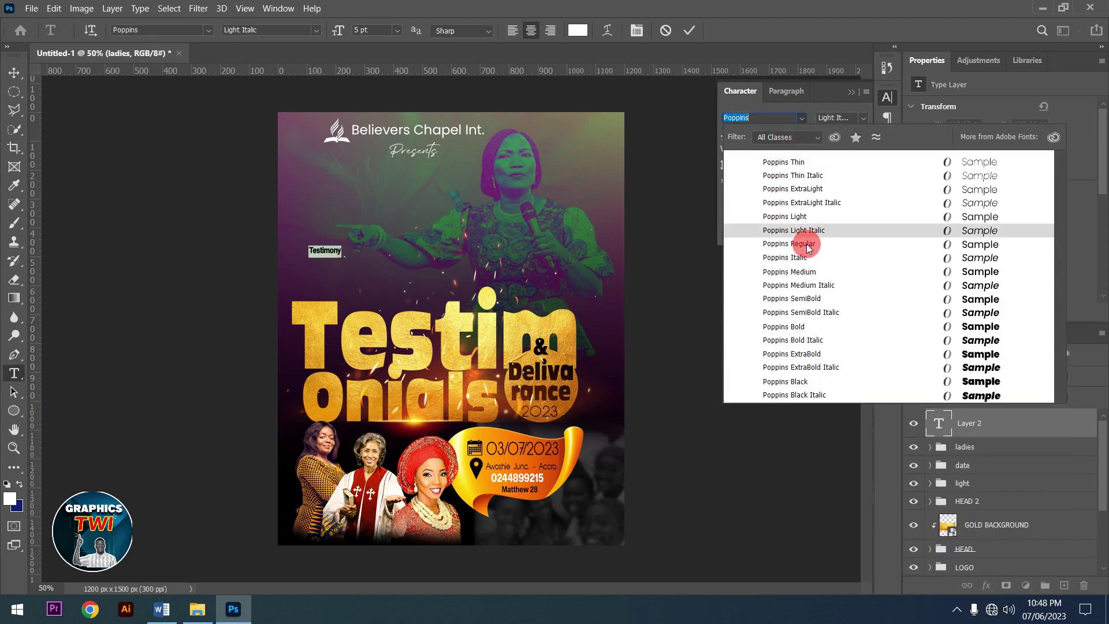
{"action": "left_click", "coordinate": [804, 244]}
{"action": "left_click", "coordinate": [759, 134]}
{"action": "key", "text": "Up"}
{"action": "key", "text": "Up"}
{"action": "key", "text": "Up"}
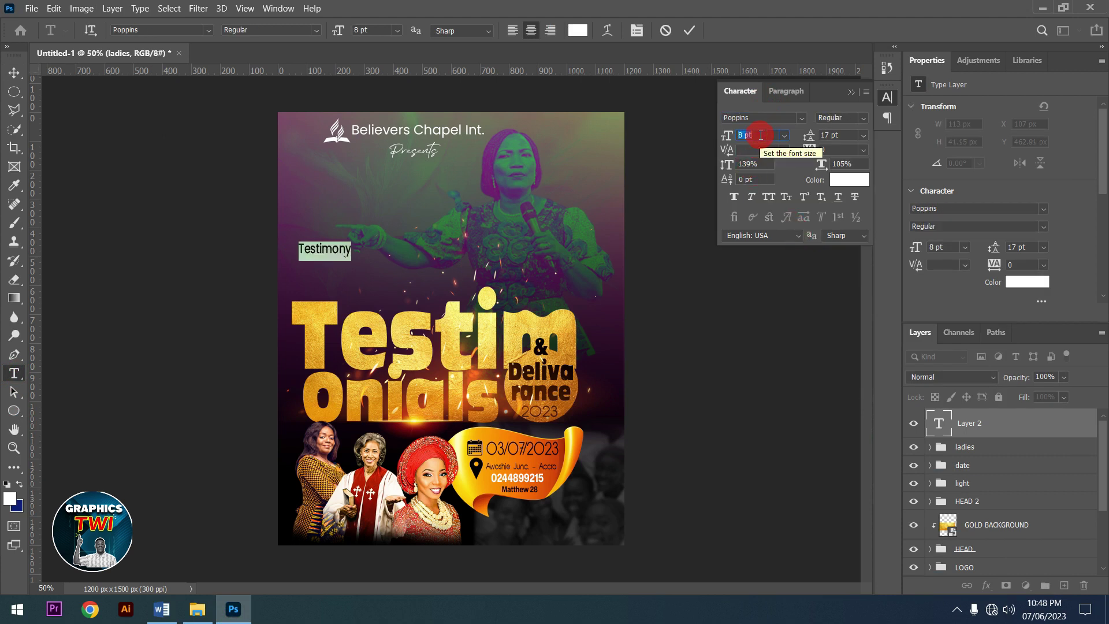
{"action": "left_click", "coordinate": [690, 37]}
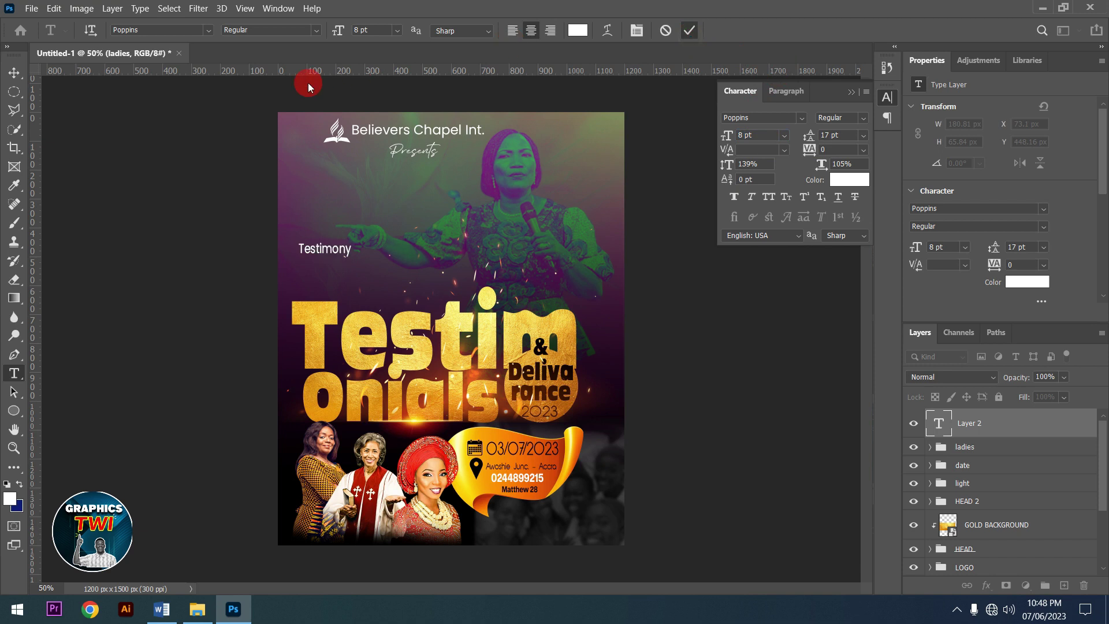
Move the Testimony label beneath the gold date banner near the flyer's bottom
{"action": "left_click", "coordinate": [14, 77]}
{"action": "left_click_drag", "start_coordinate": [335, 254], "coordinate": [552, 518]}
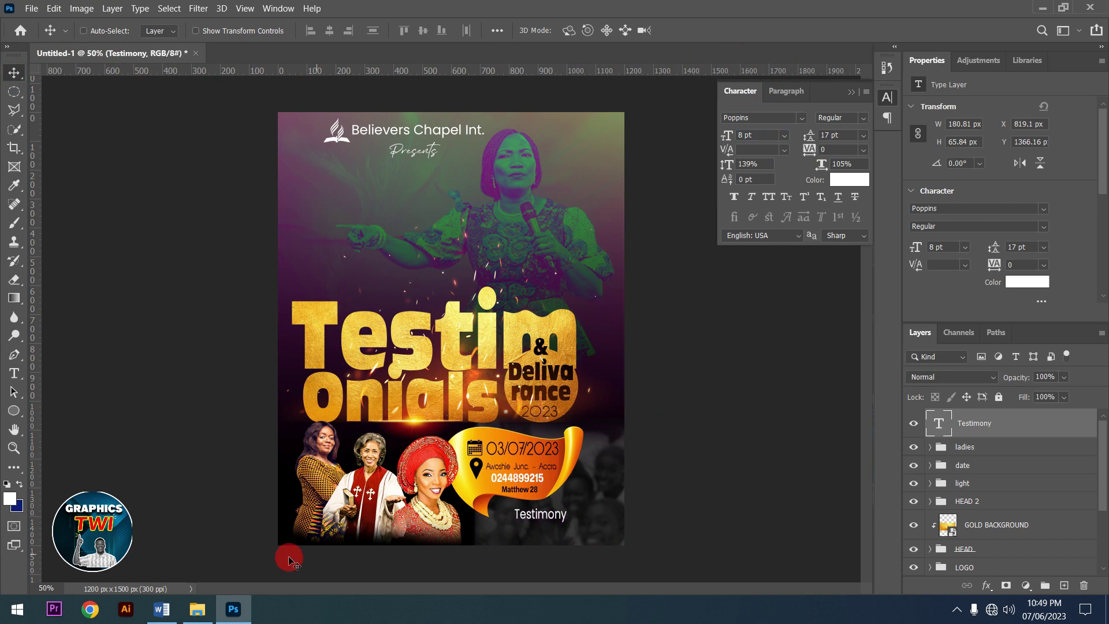
{"action": "left_click", "coordinate": [197, 609]}
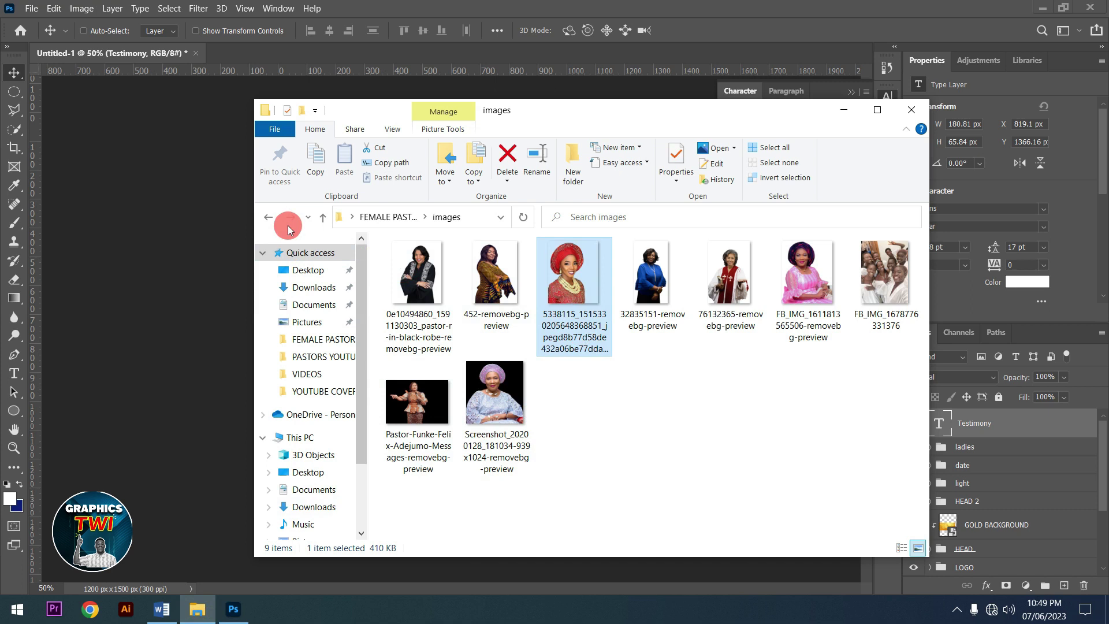
Drag the pngegg (72) timer icon from FEMALE PASTORS into the flyer, scaled to 40%
{"action": "key", "text": "alt+Left"}
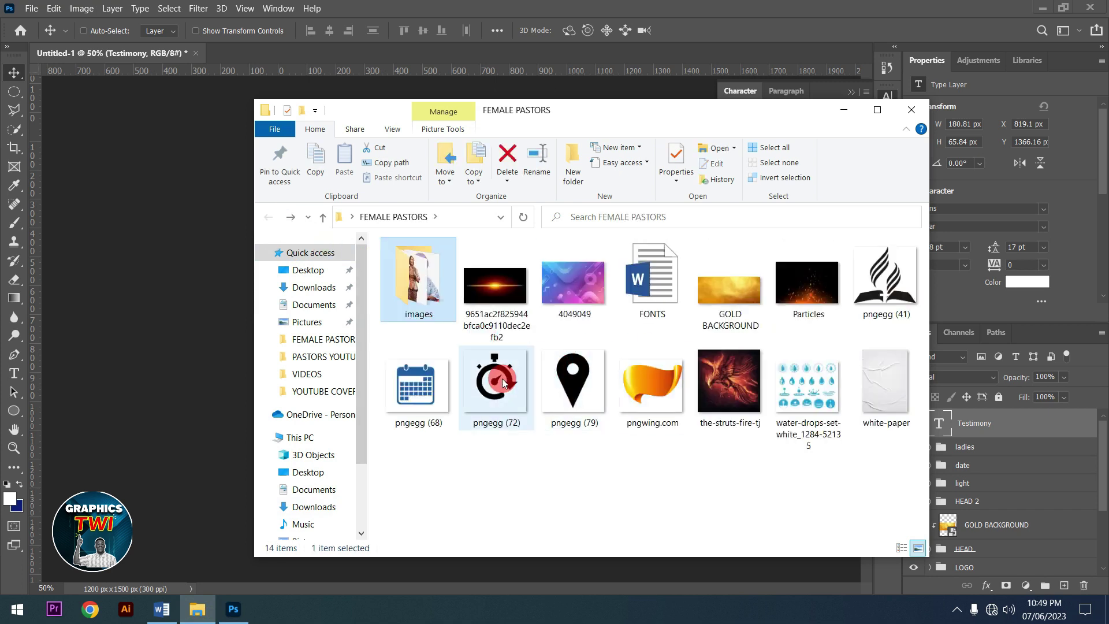
{"action": "left_click", "coordinate": [495, 379]}
{"action": "left_click", "coordinate": [245, 374]}
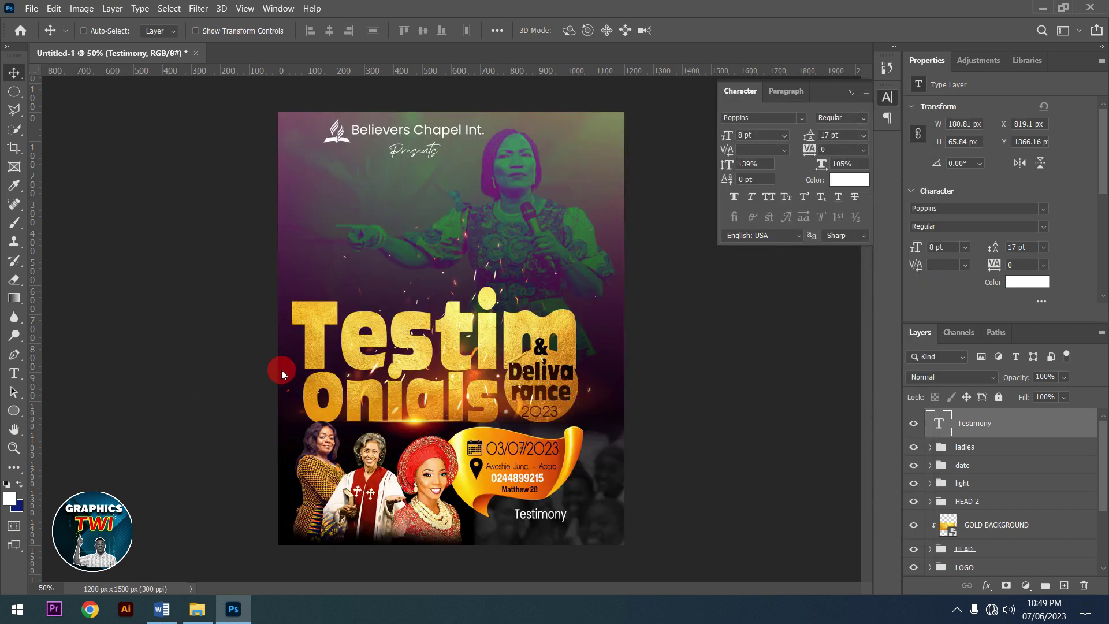
{"action": "left_click_drag", "start_coordinate": [319, 384], "coordinate": [571, 307]}
{"action": "mouse_move", "coordinate": [626, 157]}
{"action": "left_mouse_down"}
{"action": "mouse_move", "coordinate": [446, 341]}
{"action": "mouse_move", "coordinate": [304, 451]}
{"action": "mouse_move", "coordinate": [295, 484]}
{"action": "mouse_move", "coordinate": [485, 511]}
{"action": "mouse_move", "coordinate": [485, 552]}
{"action": "left_mouse_up"}
{"action": "left_click", "coordinate": [694, 29]}
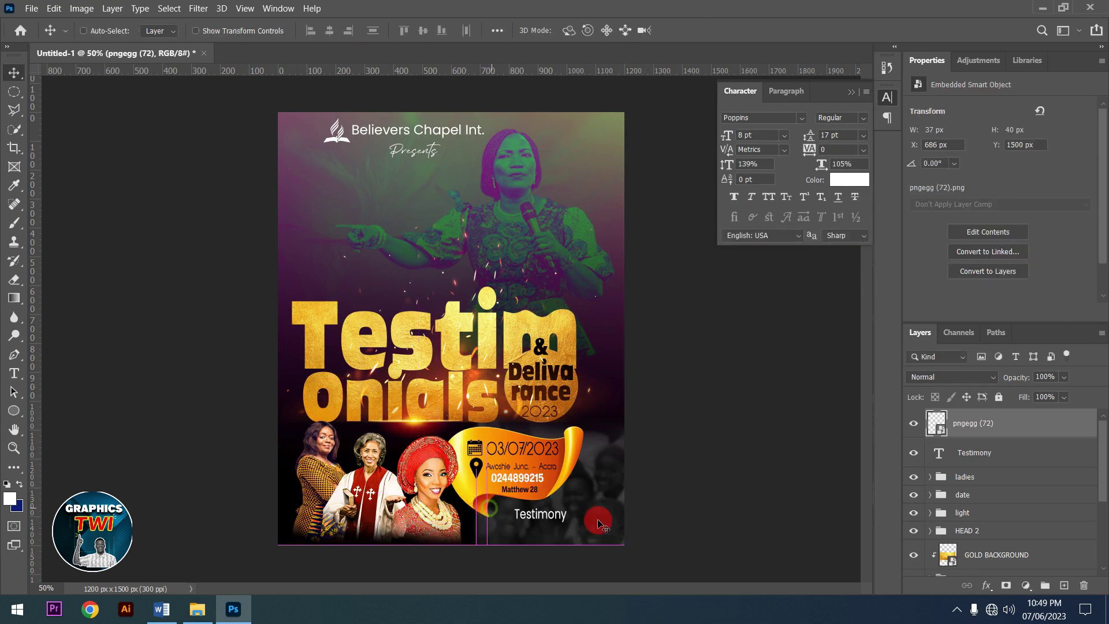
Give the pngegg (72) icon a gold #ffcc00 Color Overlay and move it just below Testimony
{"action": "double_click", "coordinate": [1066, 427]}
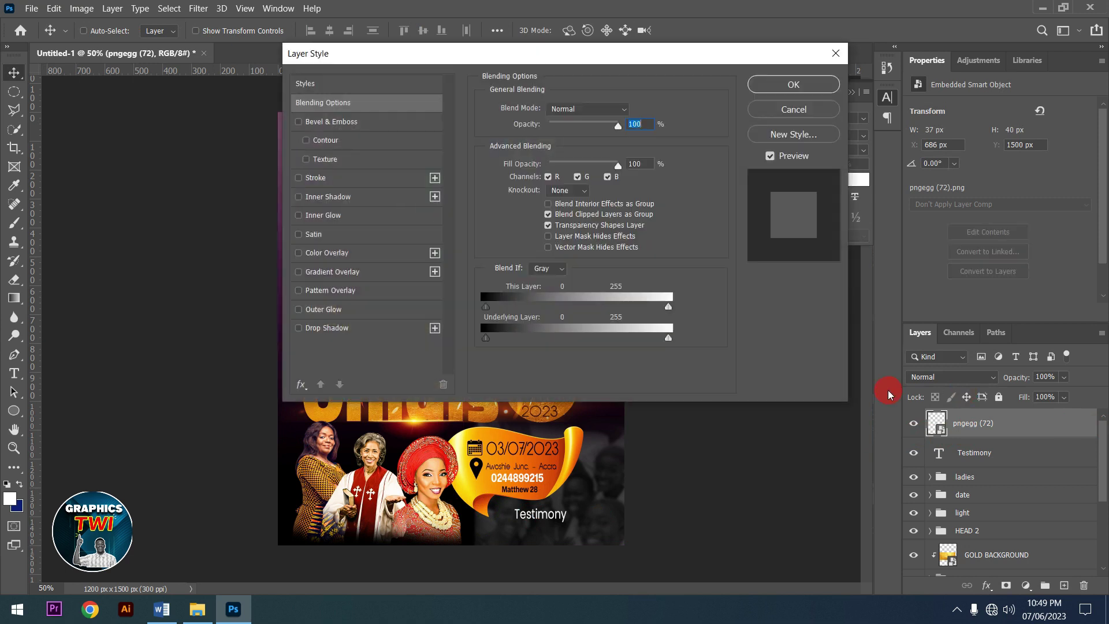
{"action": "left_click", "coordinate": [338, 254]}
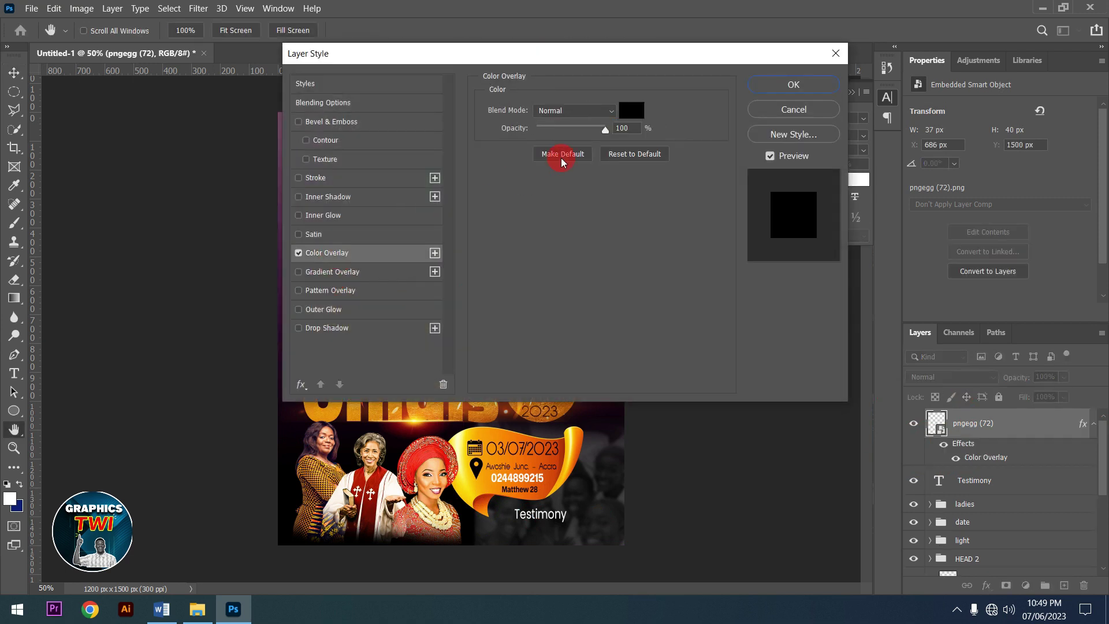
{"action": "left_click", "coordinate": [626, 110]}
{"action": "left_click_drag", "start_coordinate": [650, 469], "coordinate": [630, 456]}
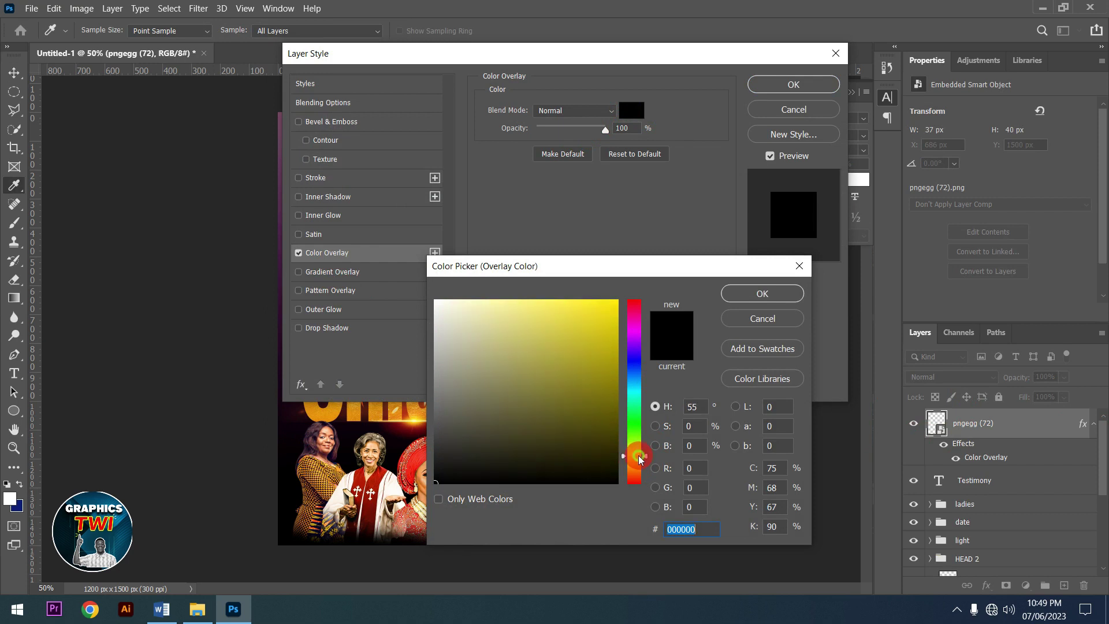
{"action": "left_click", "coordinate": [616, 301]}
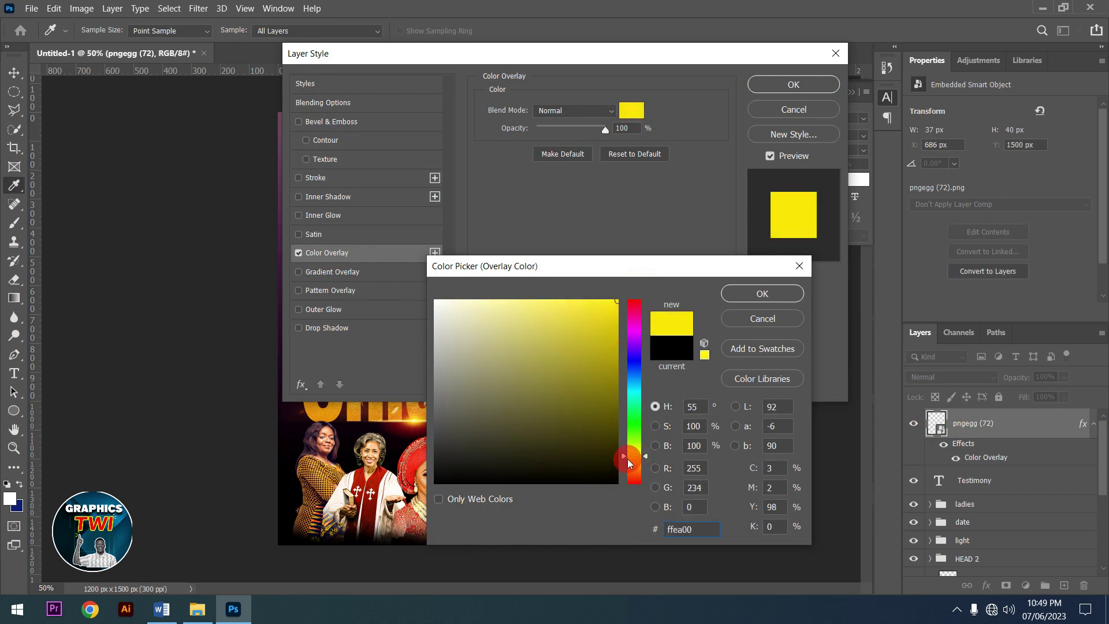
{"action": "left_click_drag", "start_coordinate": [630, 460], "coordinate": [644, 461]}
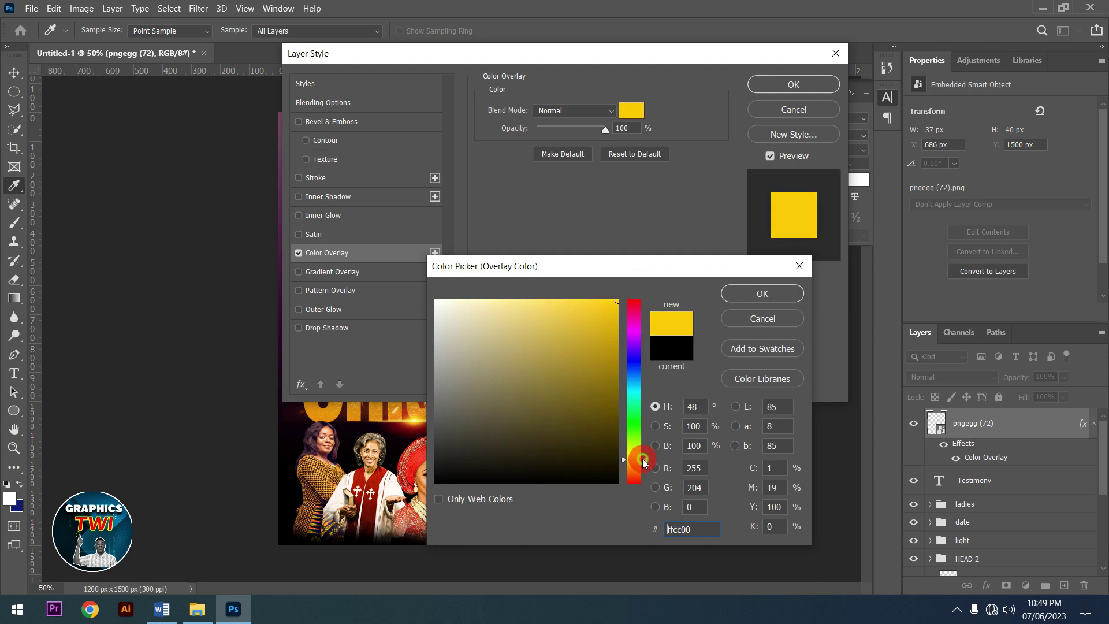
{"action": "left_click", "coordinate": [781, 293]}
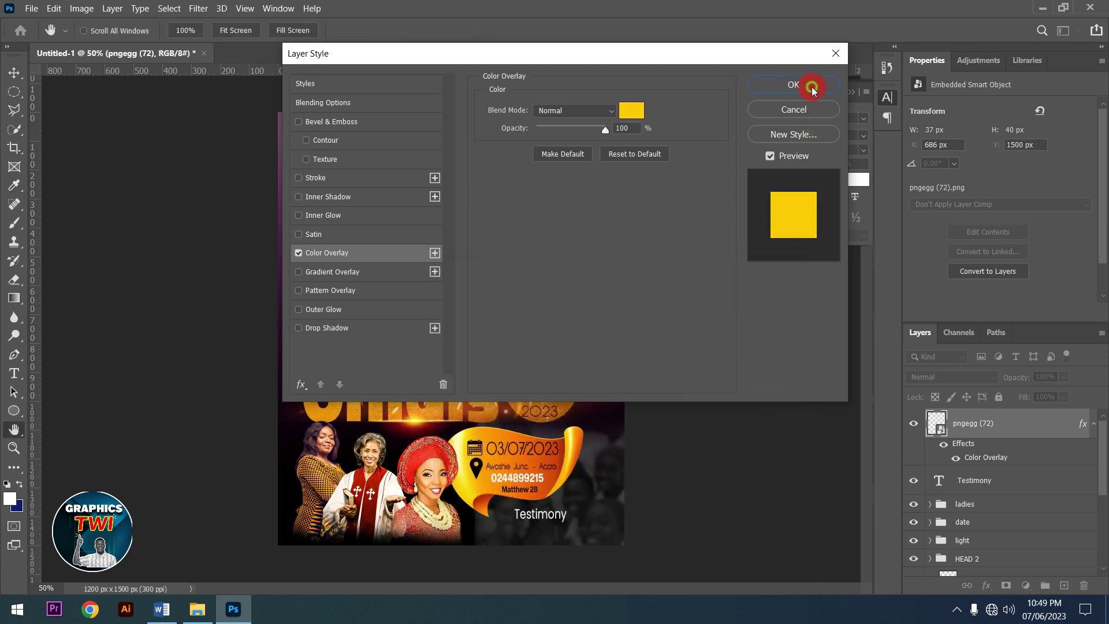
{"action": "left_click", "coordinate": [811, 86]}
{"action": "mouse_move", "coordinate": [477, 499]}
{"action": "left_mouse_down"}
{"action": "mouse_move", "coordinate": [506, 532]}
{"action": "mouse_move", "coordinate": [529, 490]}
{"action": "mouse_move", "coordinate": [554, 505]}
{"action": "left_mouse_up"}
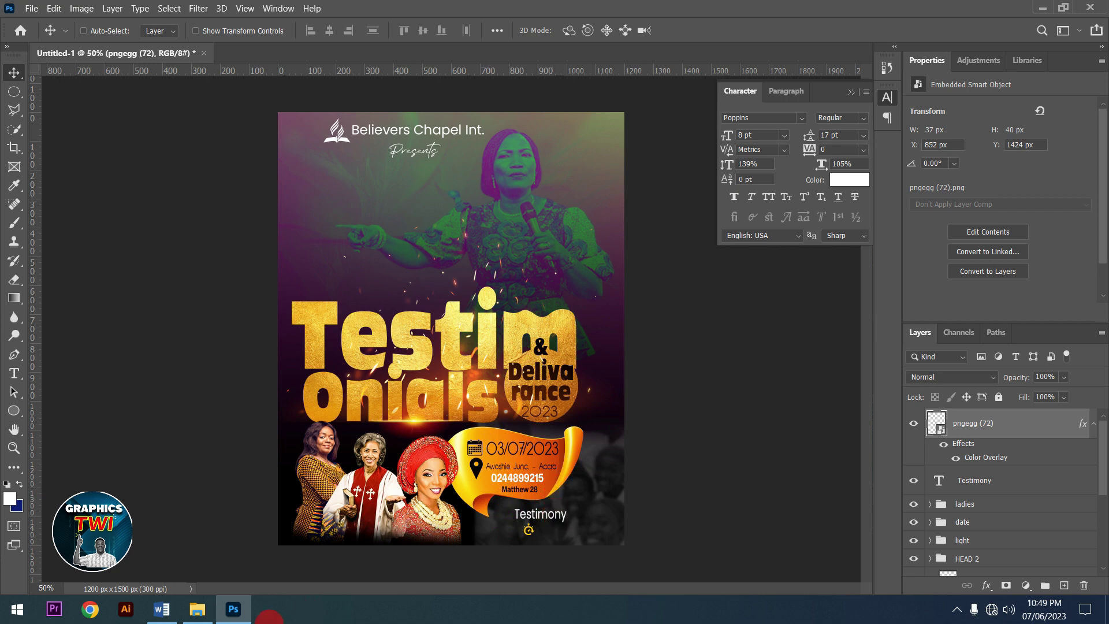
Copy the word 'Time' from the Word FONTS notes and return to Photoshop
{"action": "left_click", "coordinate": [162, 609]}
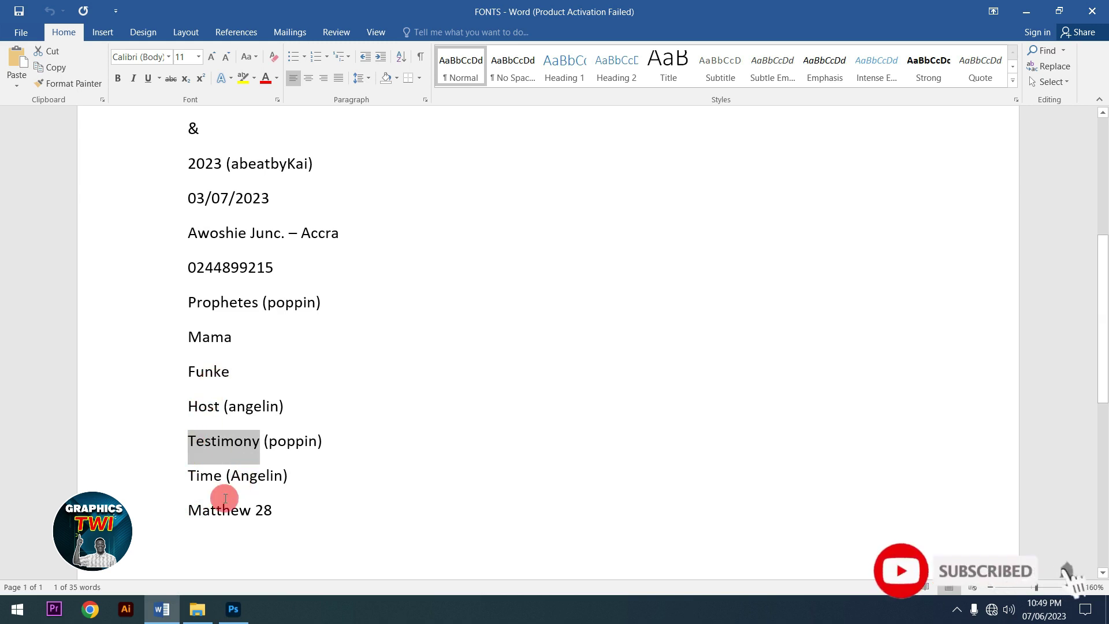
{"action": "left_click_drag", "start_coordinate": [215, 475], "coordinate": [220, 473]}
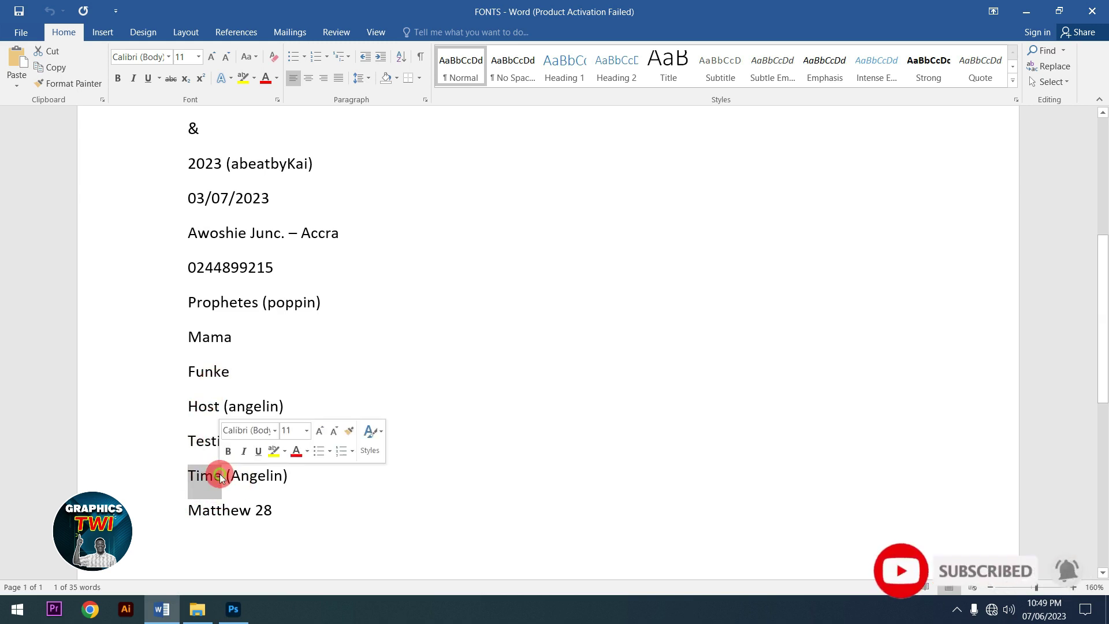
{"action": "right_click", "coordinate": [220, 474]}
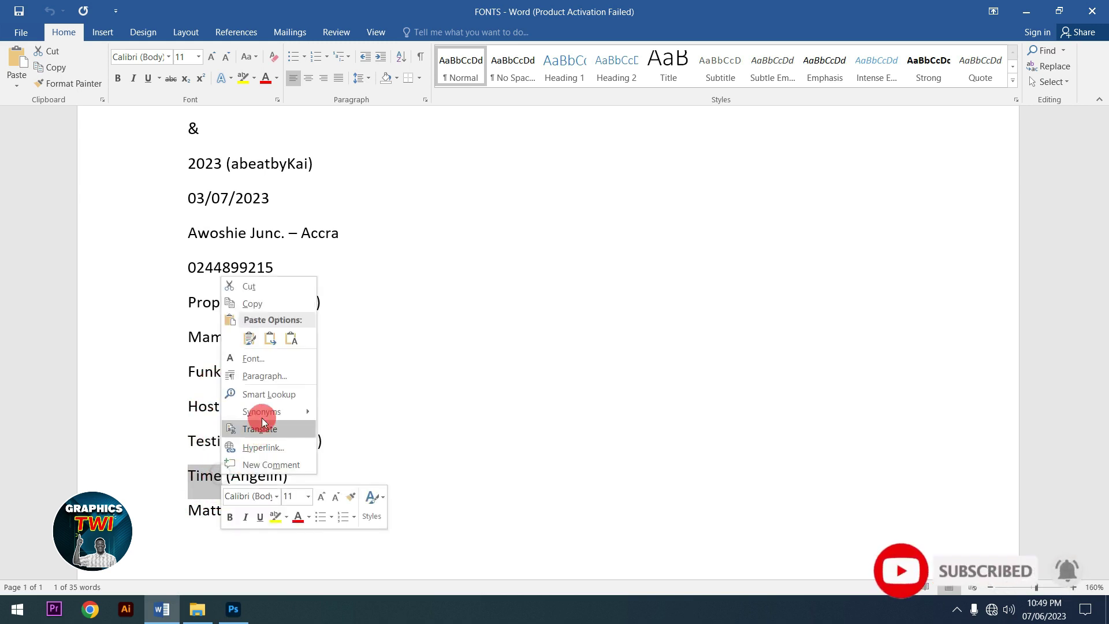
{"action": "left_click", "coordinate": [265, 303]}
{"action": "left_click", "coordinate": [231, 611]}
{"action": "left_click", "coordinate": [14, 373]}
Paste 'Time' as a new text layer in Angelin and move it beside Testimony
{"action": "left_click", "coordinate": [327, 219]}
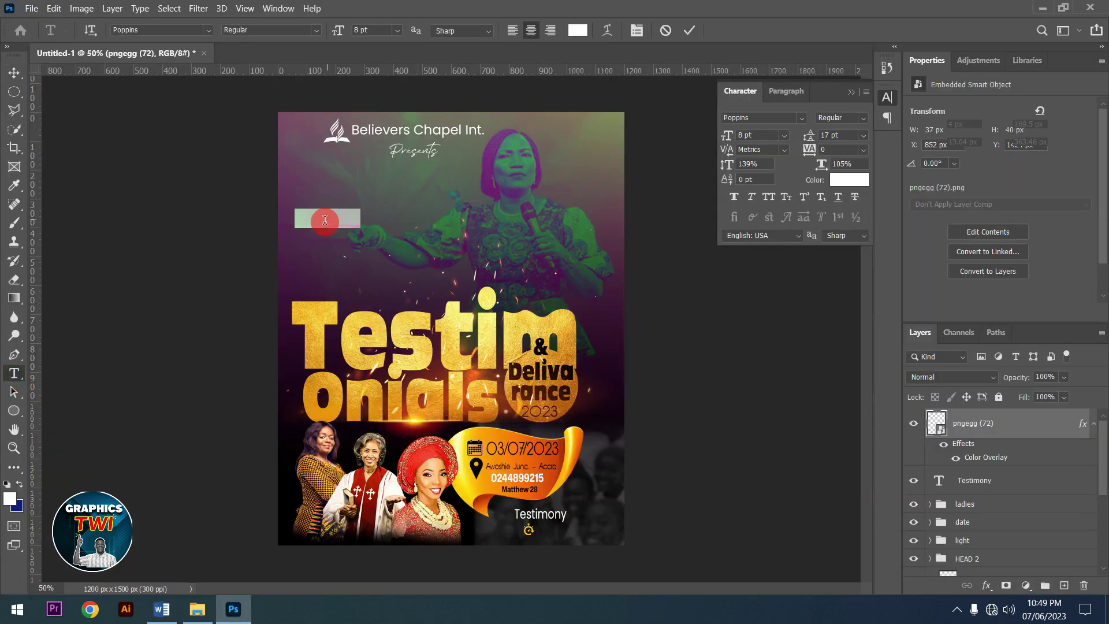
{"action": "key", "text": "ctrl+v"}
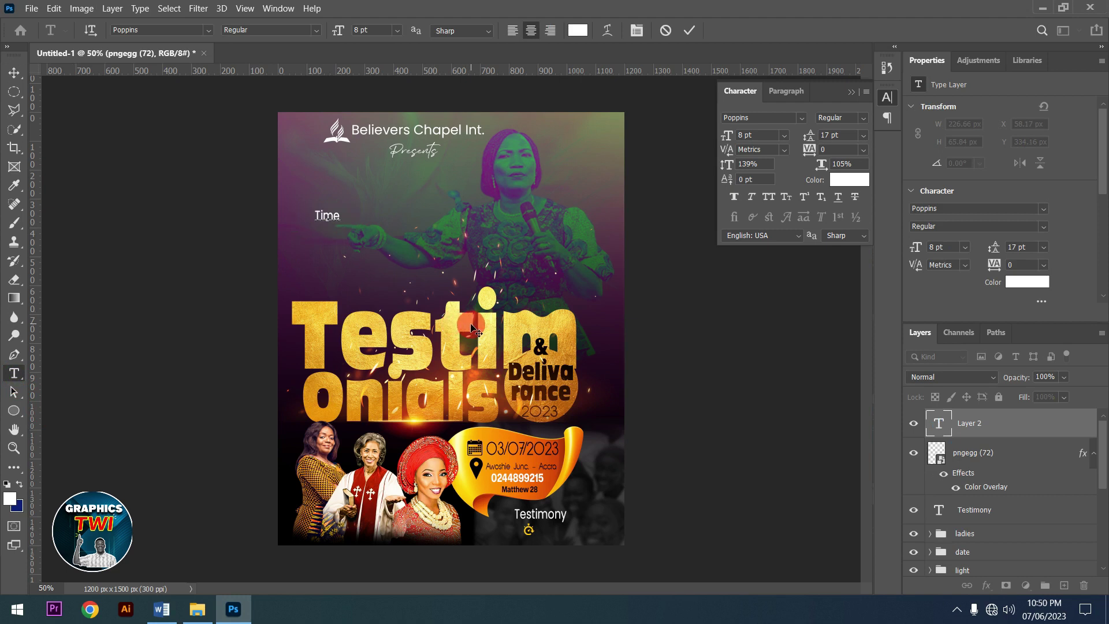
{"action": "key", "text": "ctrl+a"}
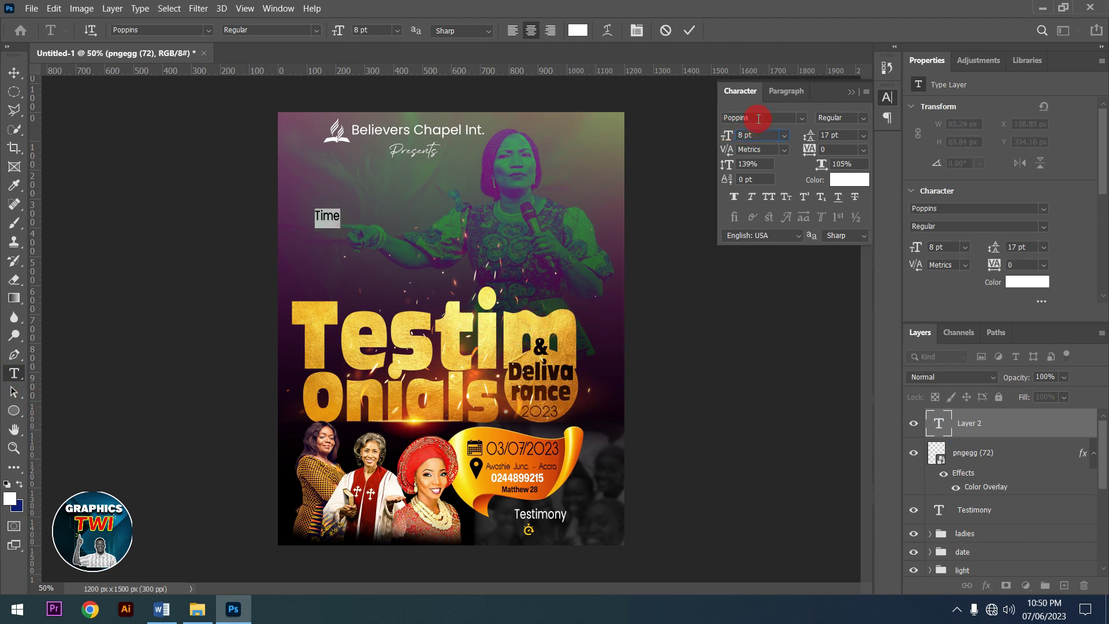
{"action": "type", "text": "ang"}
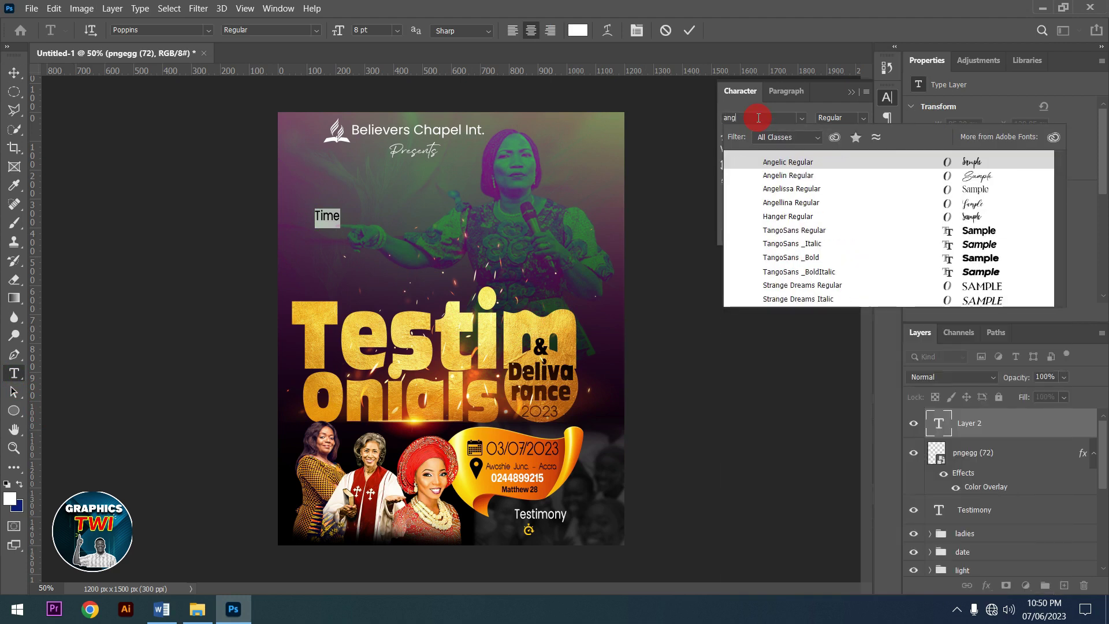
{"action": "type", "text": "elin"}
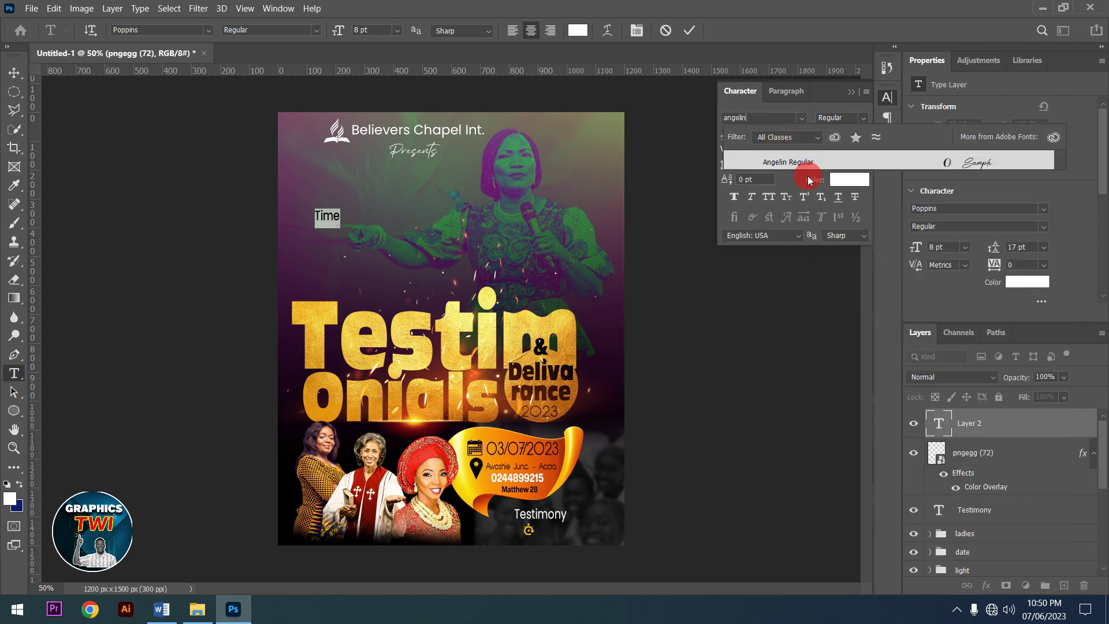
{"action": "left_click", "coordinate": [797, 175]}
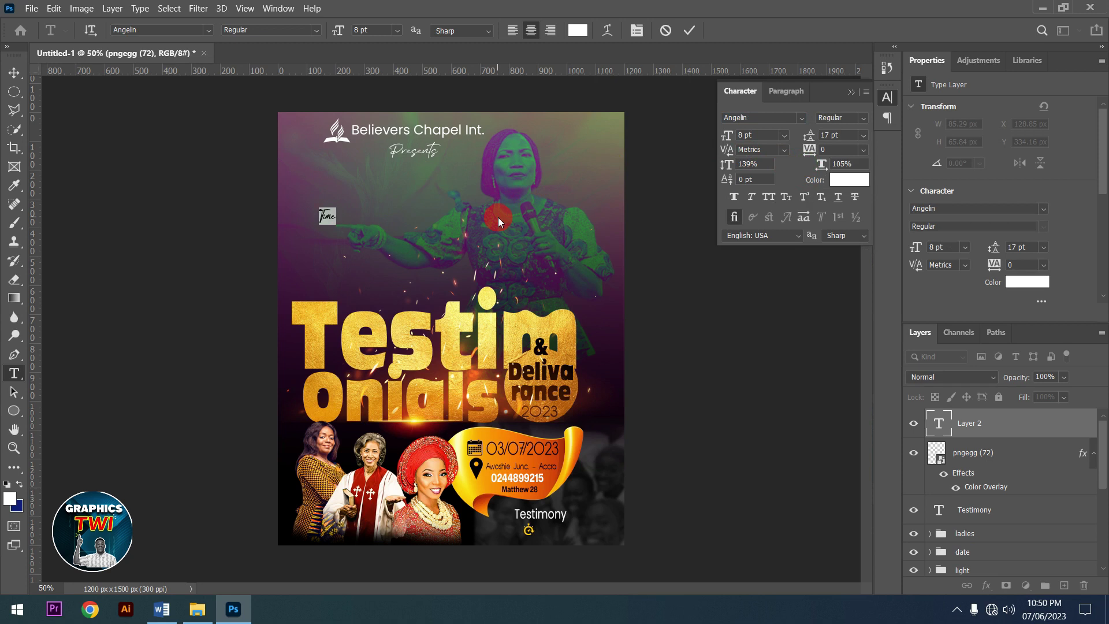
{"action": "left_click", "coordinate": [687, 30]}
{"action": "key", "text": "v"}
{"action": "left_click", "coordinate": [319, 221]}
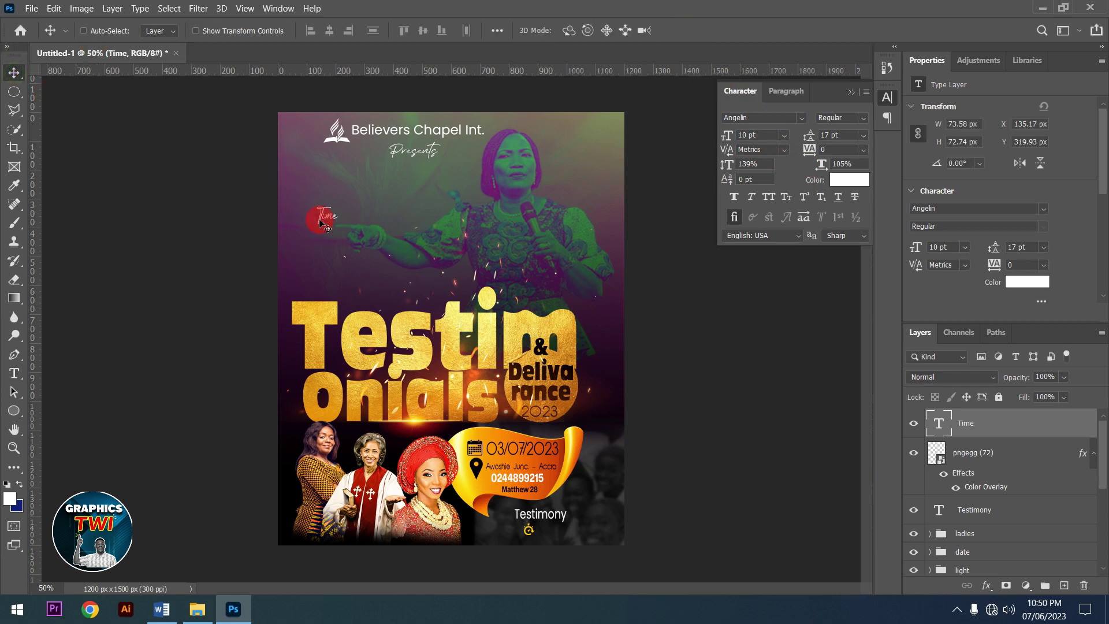
{"action": "left_click_drag", "start_coordinate": [342, 252], "coordinate": [539, 534]}
Group the Time, pngegg (72) and Testimony layers into a group named 'time'
{"action": "left_click", "coordinate": [853, 92]}
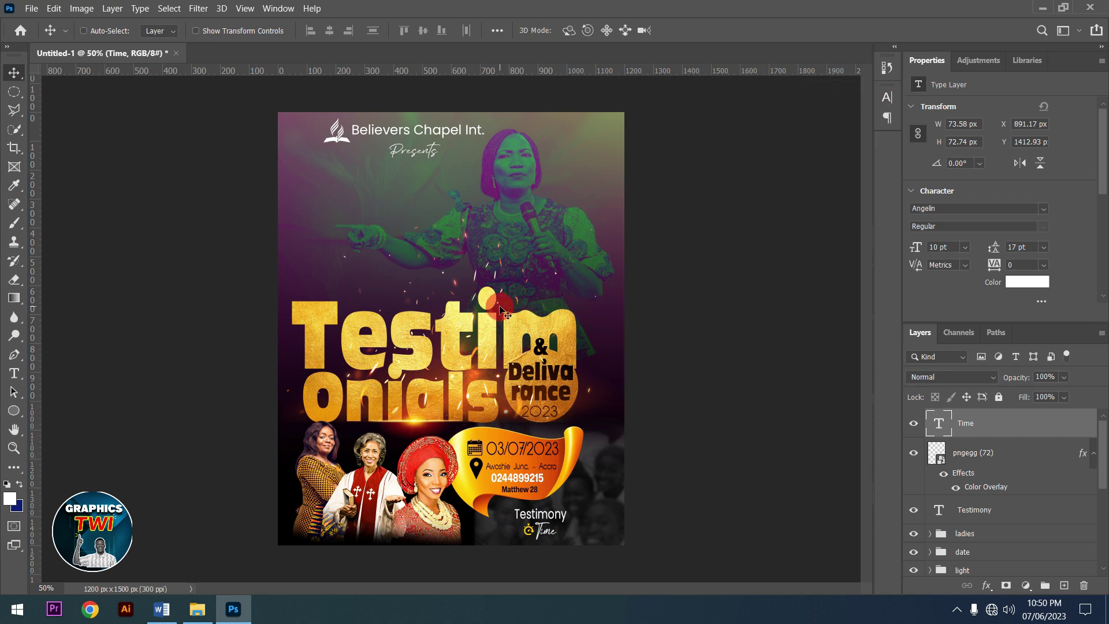
{"action": "left_click", "coordinate": [906, 472]}
{"action": "left_click", "coordinate": [999, 459], "text": "ctrl"}
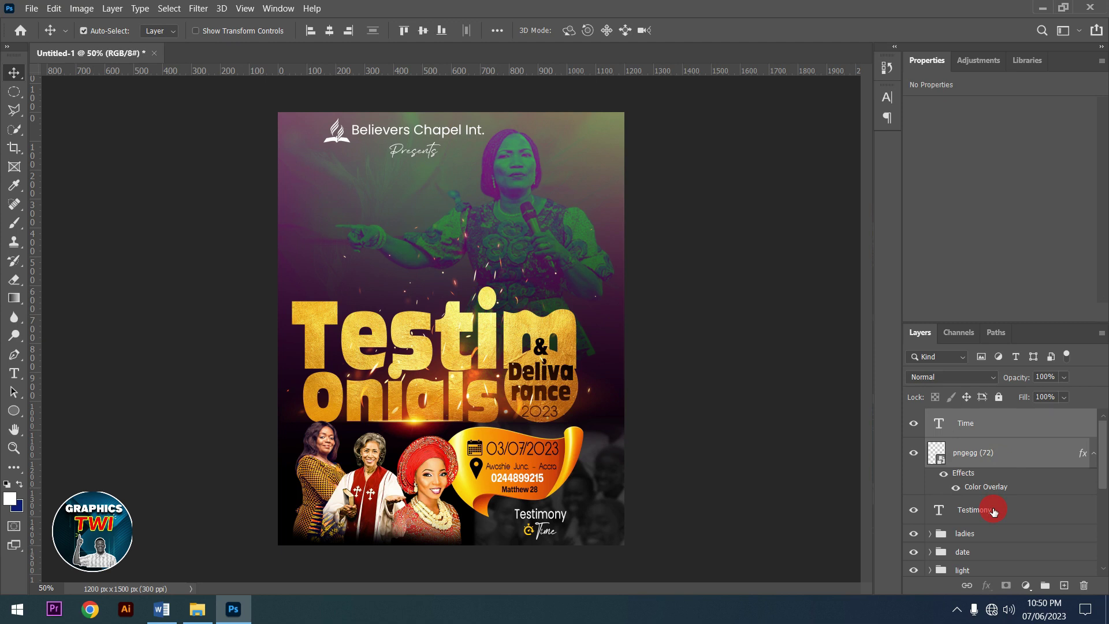
{"action": "left_click", "coordinate": [993, 512], "text": "ctrl"}
{"action": "key", "text": "ctrl+g"}
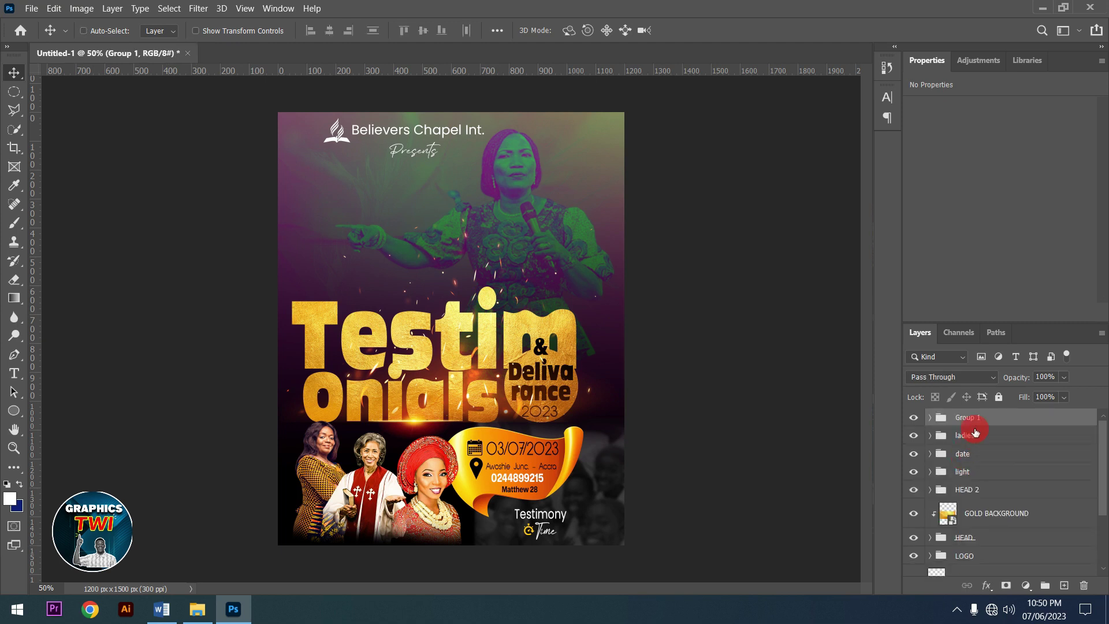
{"action": "type", "text": "time"}
{"action": "left_click", "coordinate": [1020, 419]}
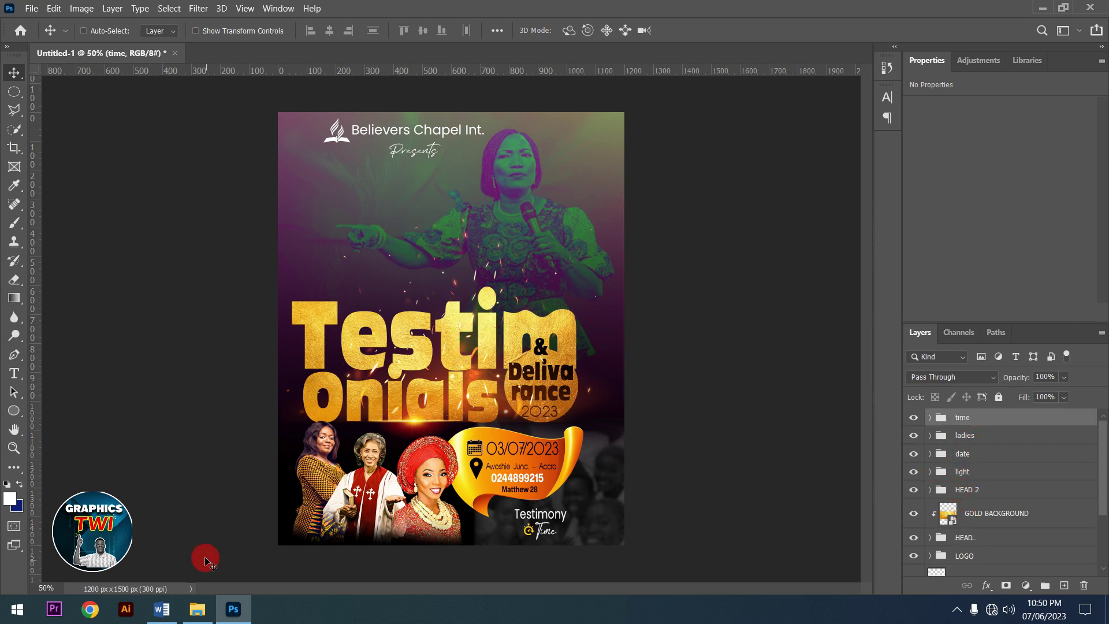
Place the water-drops image from FEMALE PASTORS onto the poster and rasterize its layer
{"action": "left_click", "coordinate": [188, 615]}
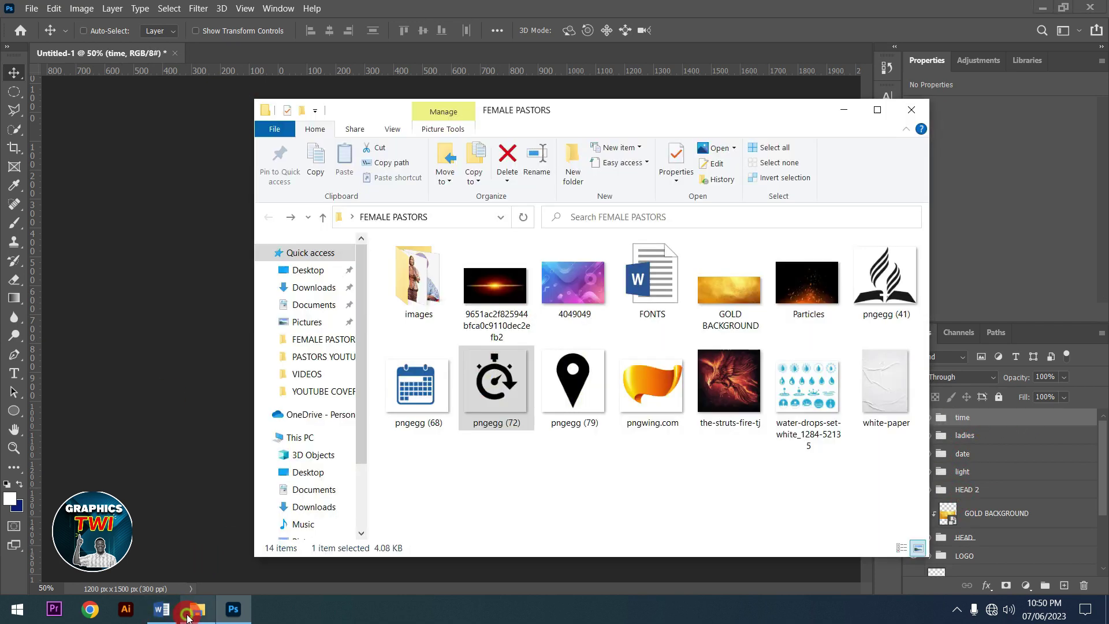
{"action": "left_click", "coordinate": [800, 408]}
{"action": "left_click", "coordinate": [226, 457]}
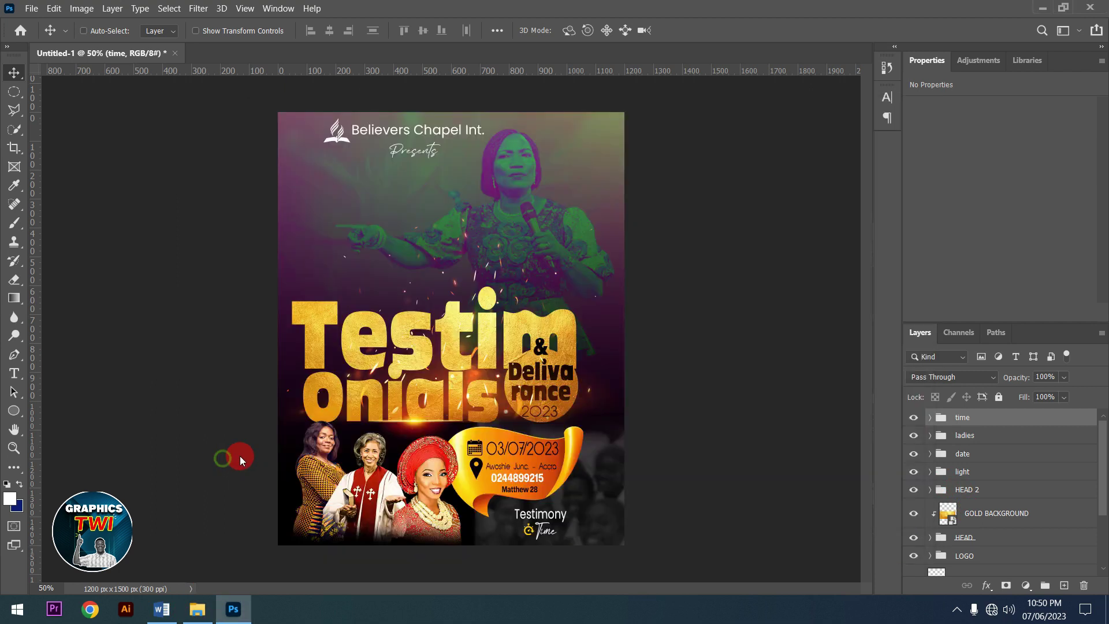
{"action": "left_click_drag", "start_coordinate": [547, 487], "coordinate": [547, 487]}
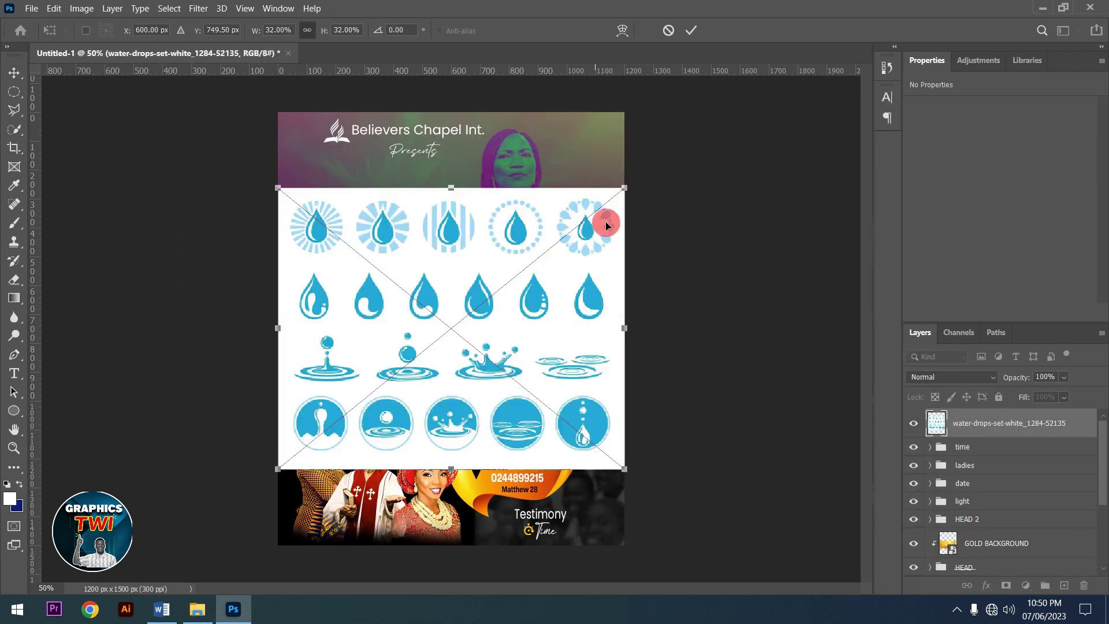
{"action": "left_click", "coordinate": [689, 33]}
{"action": "right_click", "coordinate": [1016, 423]}
{"action": "left_click", "coordinate": [834, 266]}
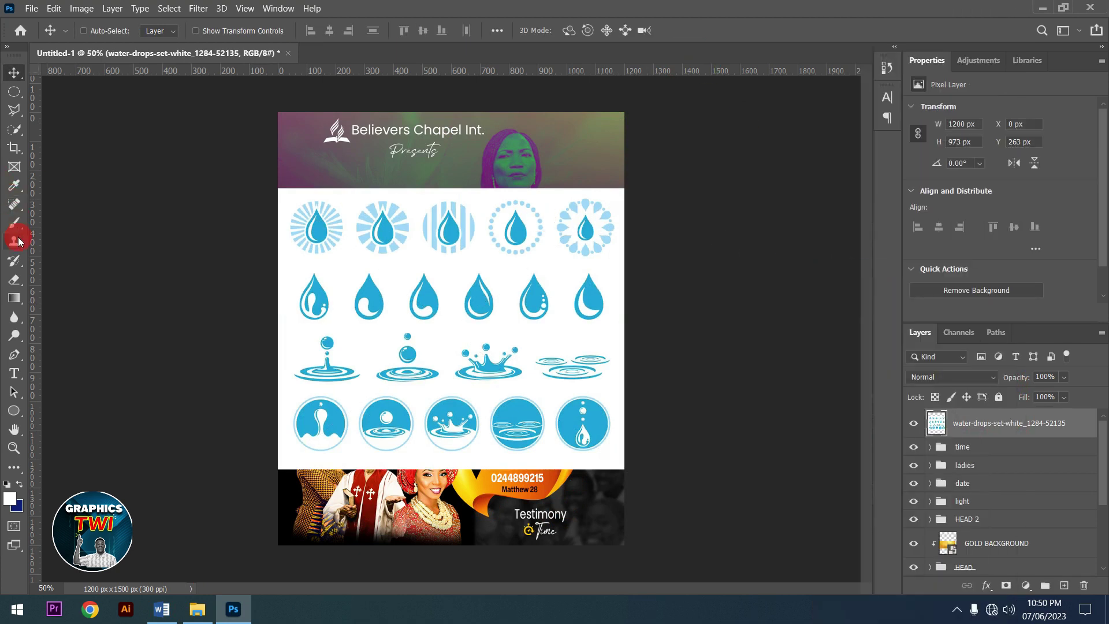
Remove the white background around the drops with the Magic Eraser
{"action": "left_click", "coordinate": [15, 281]}
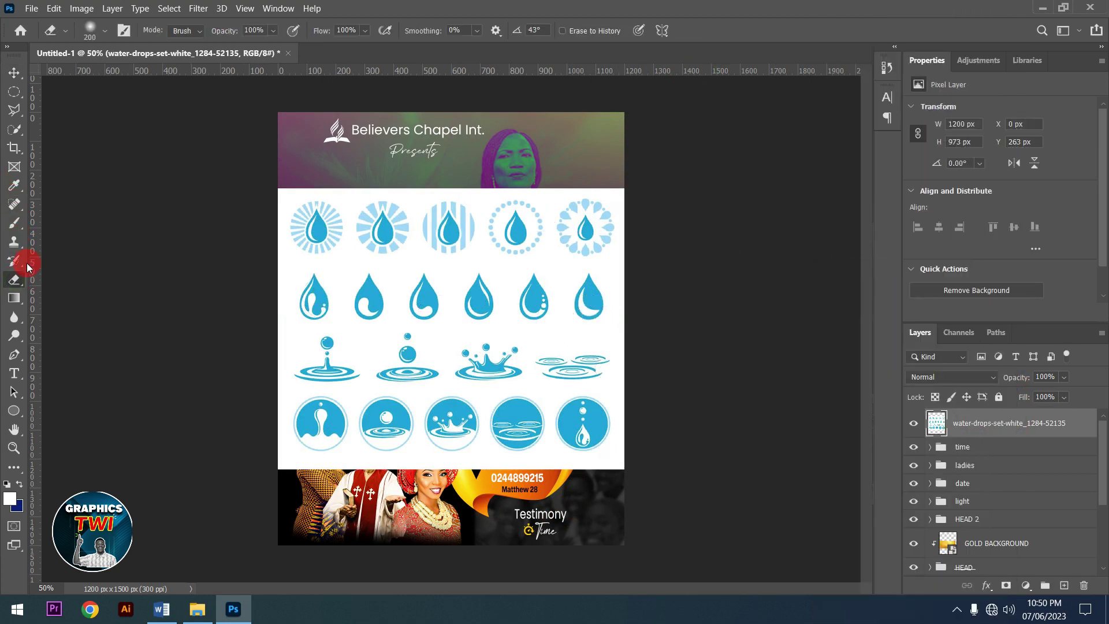
{"action": "left_click_drag", "start_coordinate": [15, 283], "coordinate": [67, 311]}
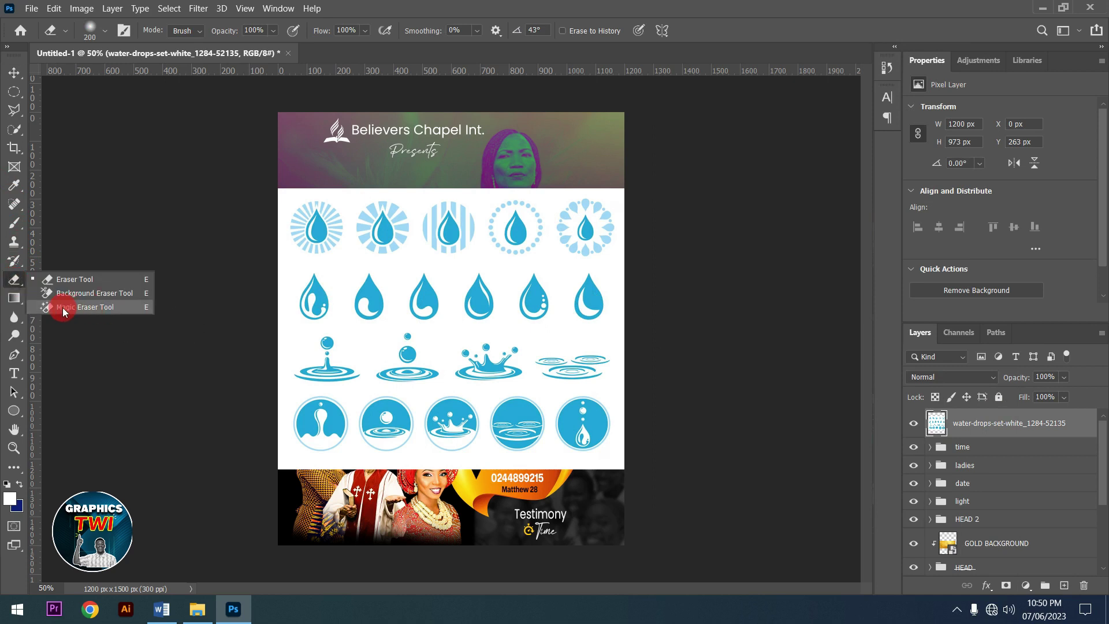
{"action": "left_click", "coordinate": [85, 308]}
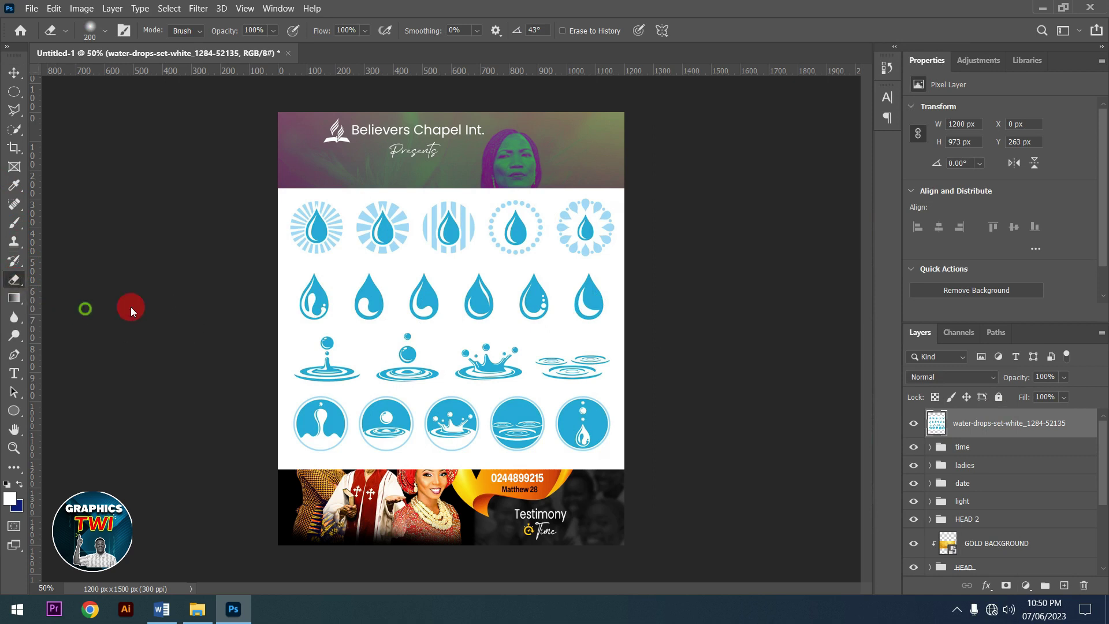
{"action": "left_click", "coordinate": [444, 331]}
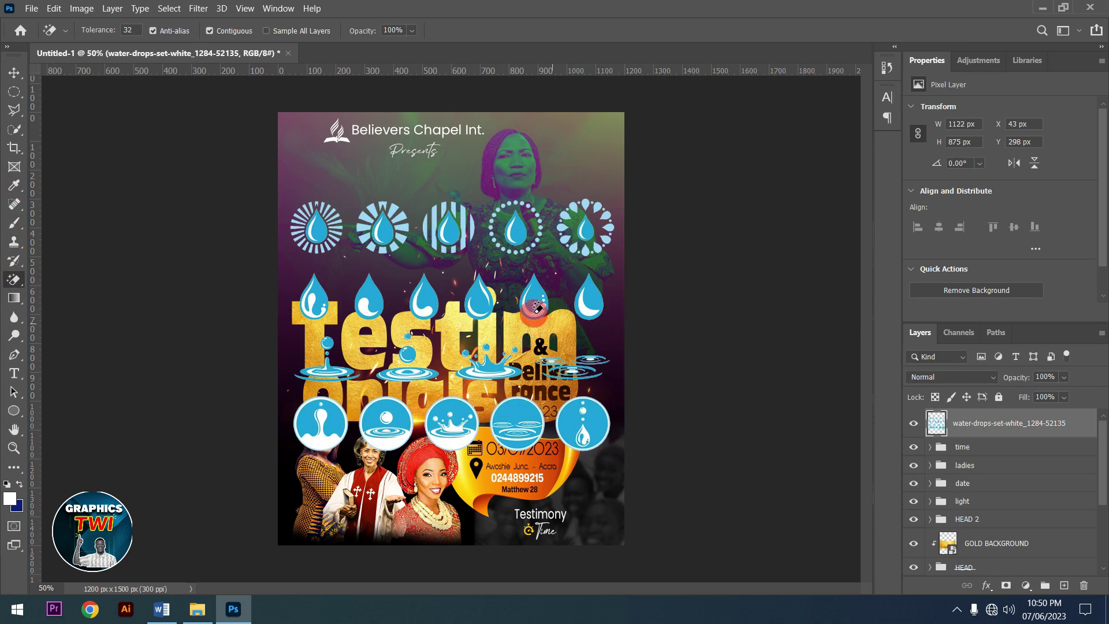
Outline the drop above the title with the Polygonal Lasso
{"action": "left_click", "coordinate": [3, 112]}
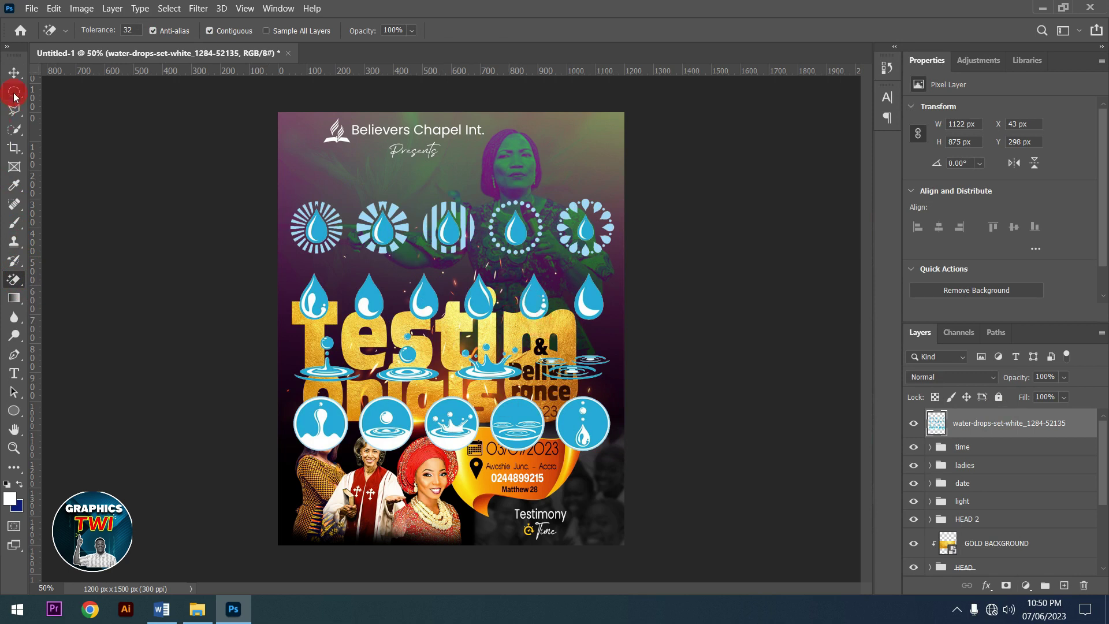
{"action": "left_click", "coordinate": [14, 93]}
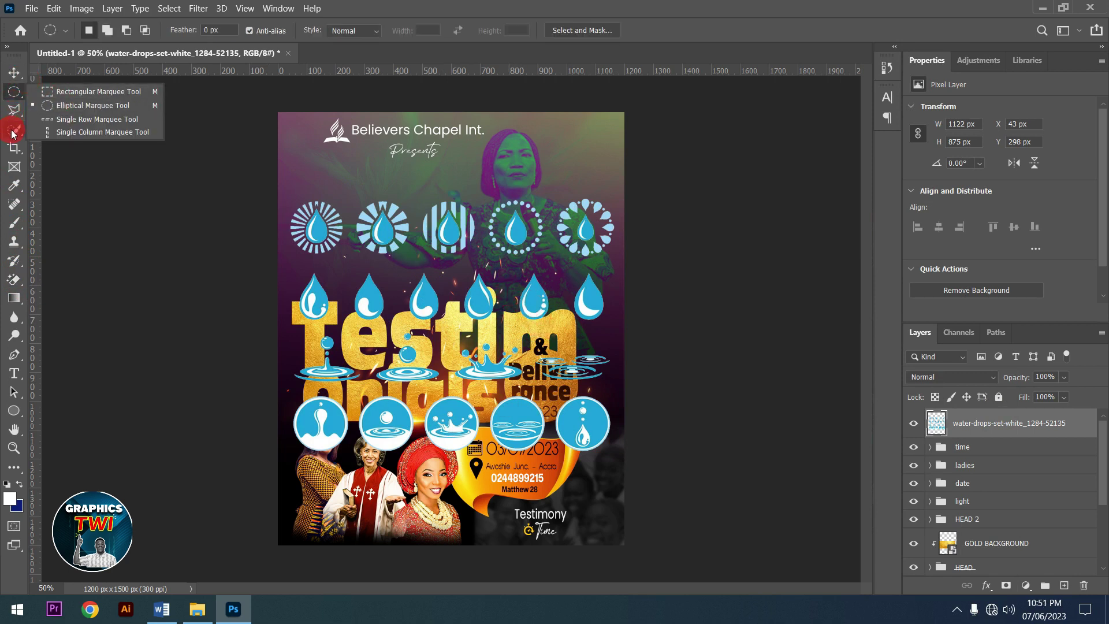
{"action": "left_click", "coordinate": [16, 106]}
{"action": "left_click", "coordinate": [514, 322]}
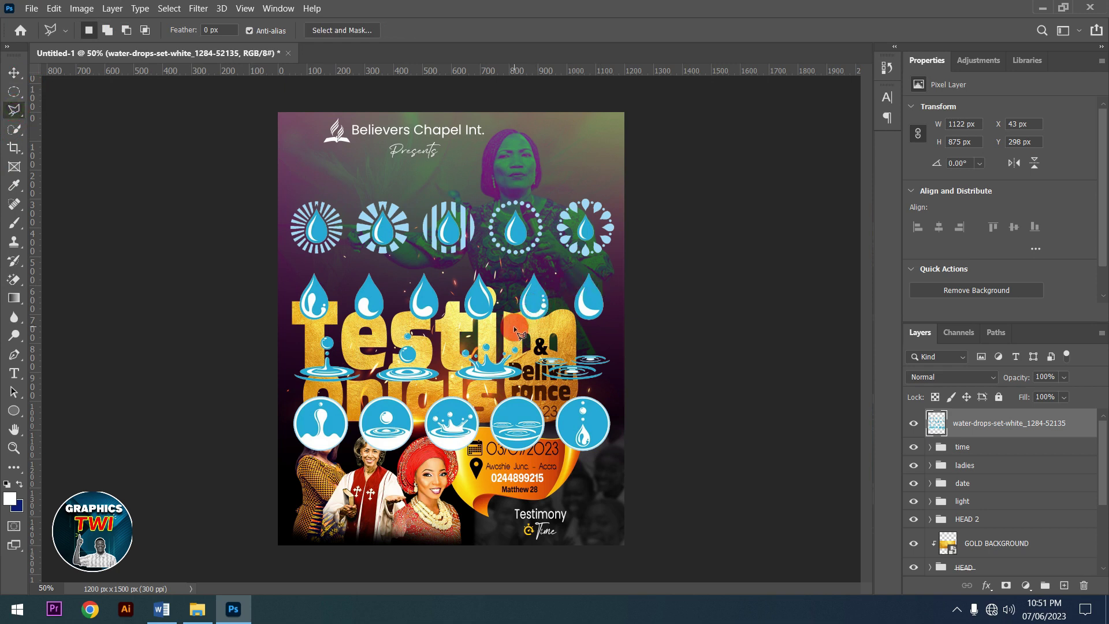
{"action": "left_click", "coordinate": [540, 265]}
{"action": "left_click", "coordinate": [555, 282]}
{"action": "left_click", "coordinate": [554, 311]}
{"action": "left_click", "coordinate": [534, 328]}
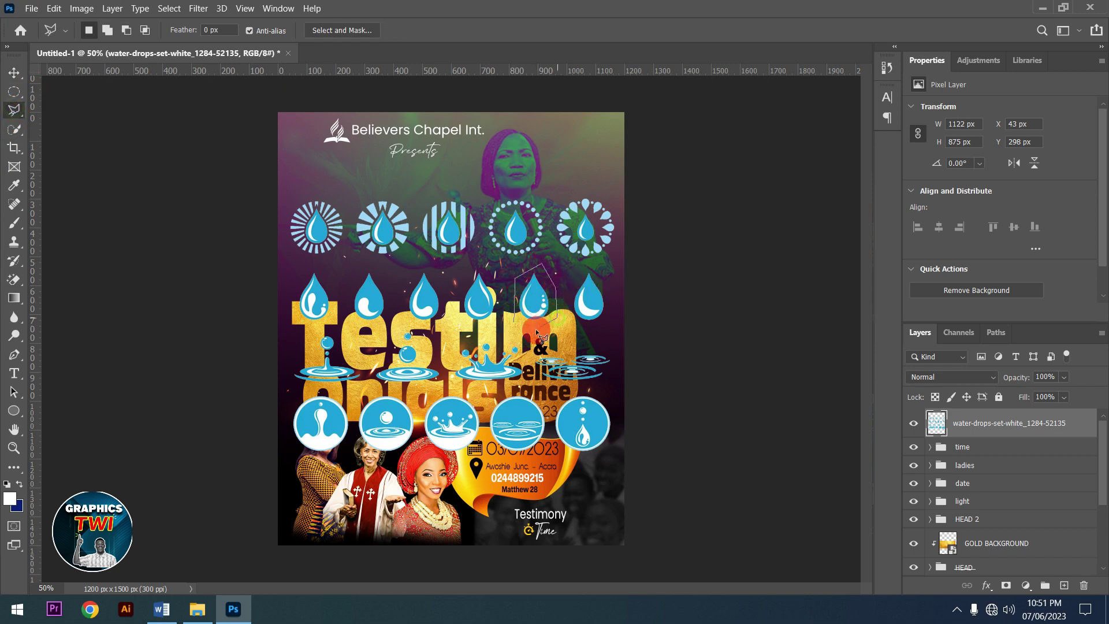
Copy the outlined drop to Layer 2, delete the water-drops set, and centre the drop above the title
{"action": "left_click", "coordinate": [519, 325]}
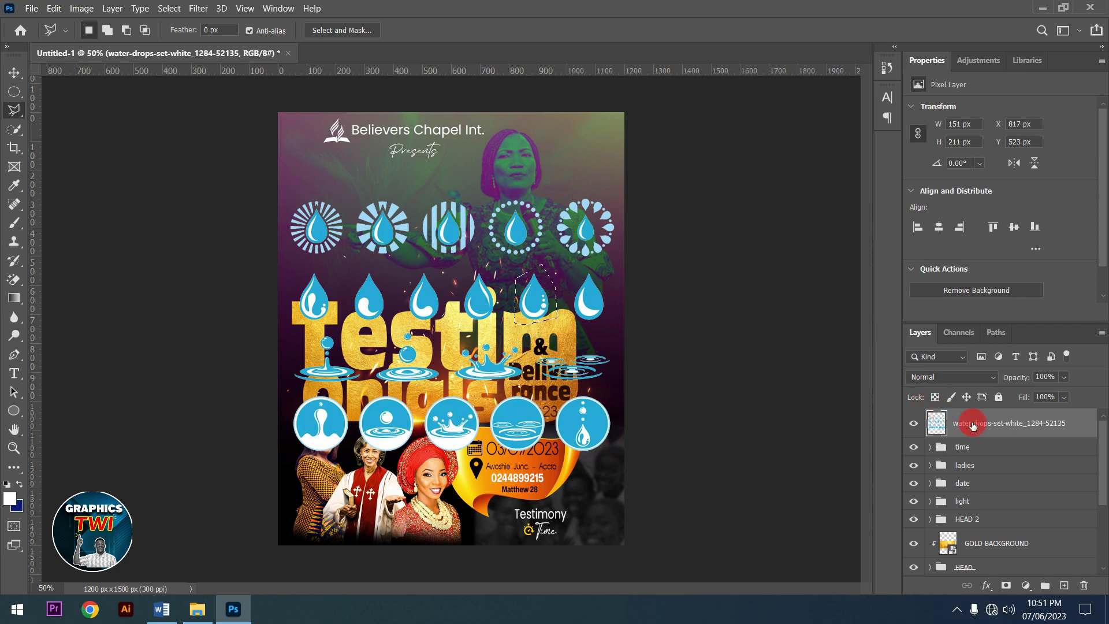
{"action": "key", "text": "ctrl+j"}
{"action": "left_click", "coordinate": [987, 461]}
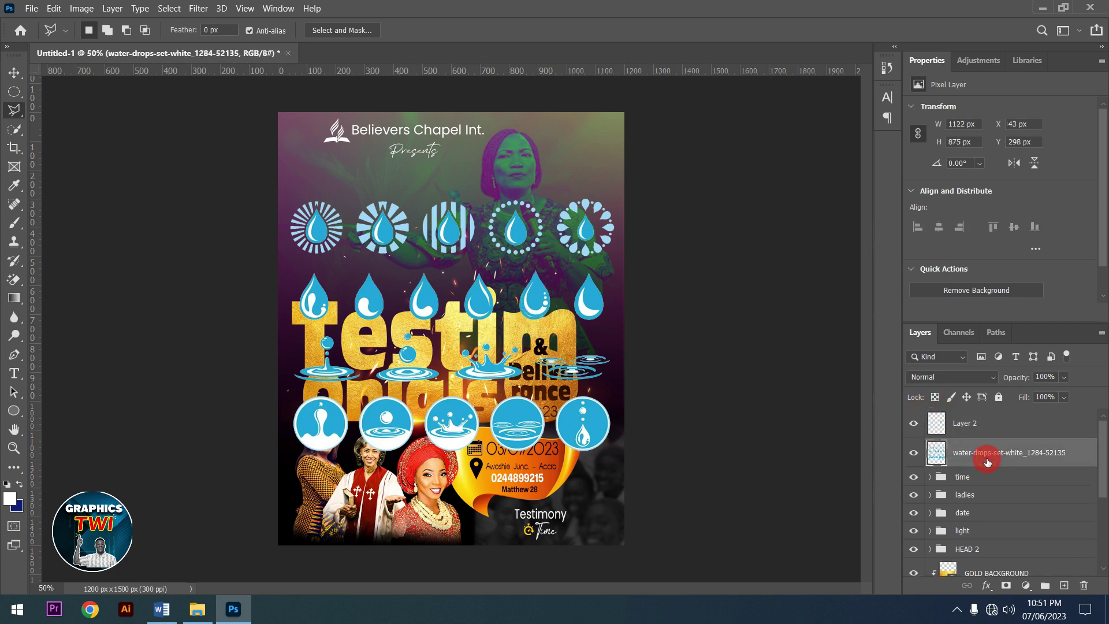
{"action": "key", "text": "Delete"}
{"action": "left_click", "coordinate": [980, 423]}
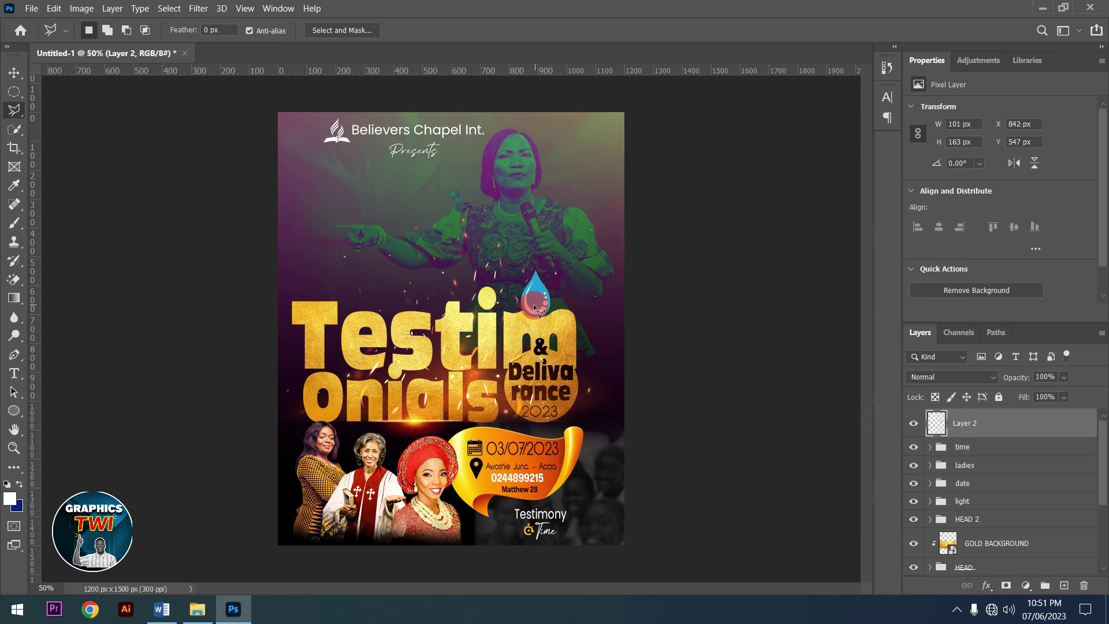
{"action": "left_click", "coordinate": [14, 73]}
{"action": "left_click_drag", "start_coordinate": [526, 297], "coordinate": [485, 295]}
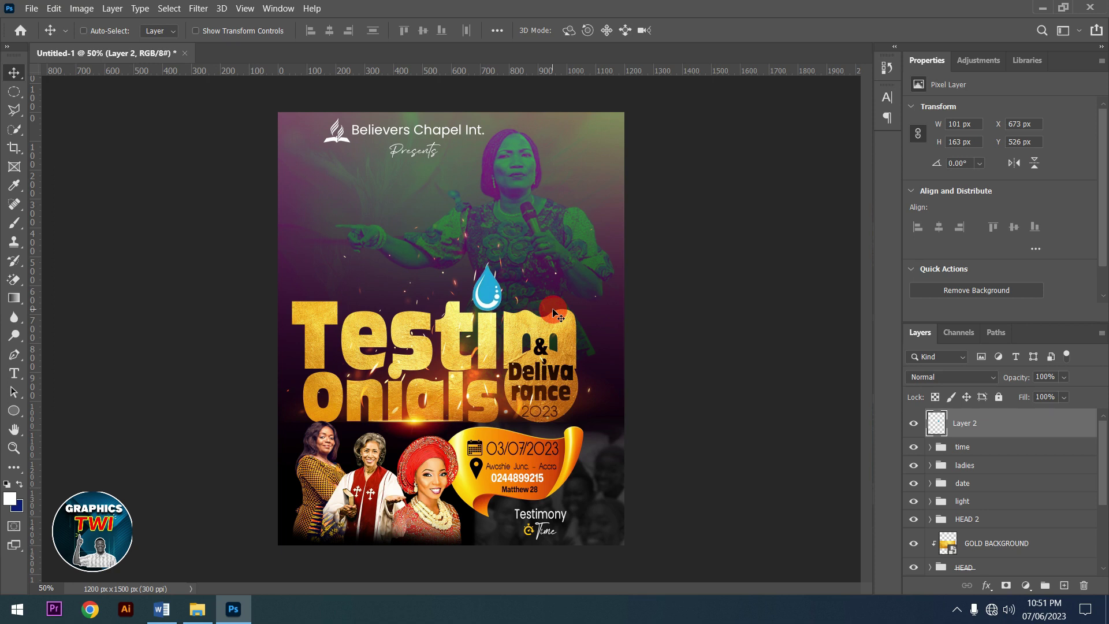
{"action": "left_click", "coordinate": [197, 610]}
Clip a shrunken GOLD BACKGROUND image to the drop and group them as 'drop'
{"action": "left_click", "coordinate": [716, 315]}
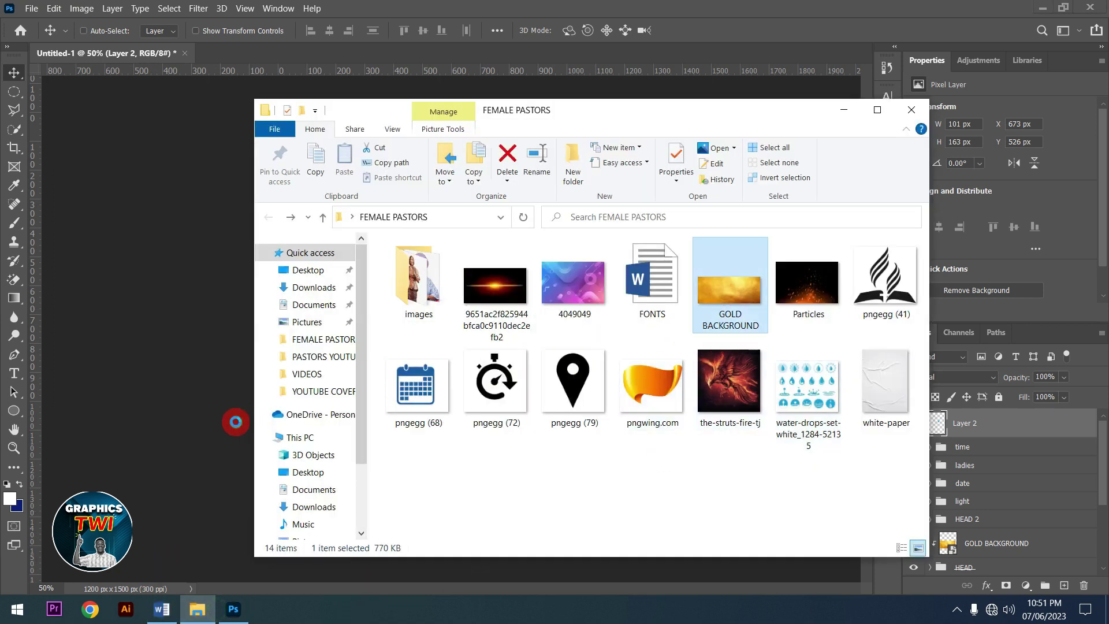
{"action": "left_click", "coordinate": [236, 421]}
{"action": "key", "text": "ctrl+t"}
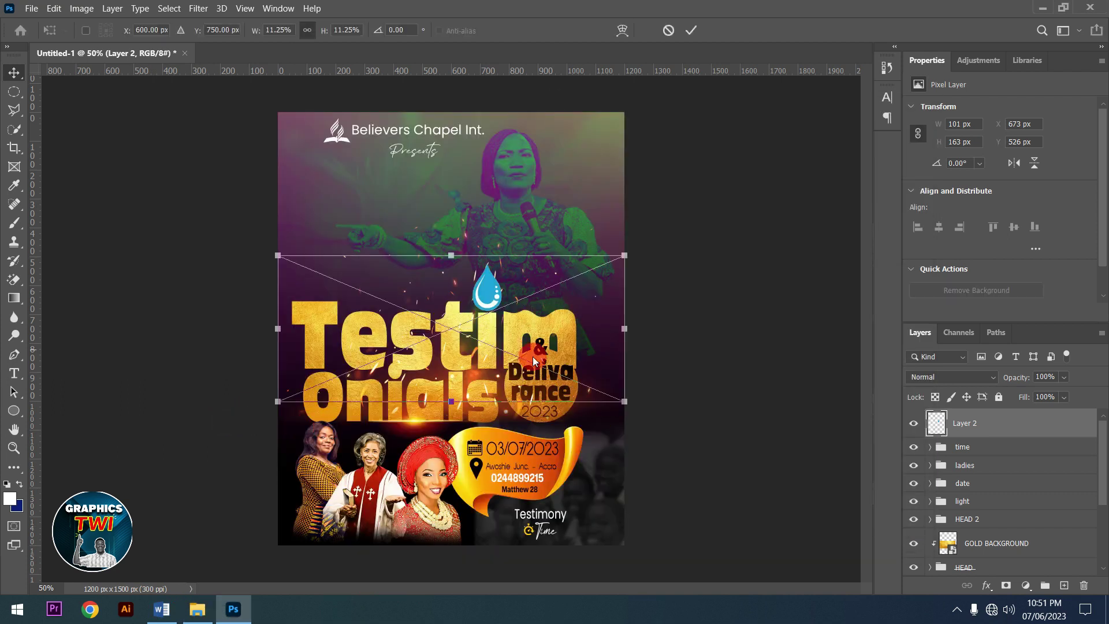
{"action": "mouse_move", "coordinate": [625, 254]}
{"action": "left_mouse_down"}
{"action": "mouse_move", "coordinate": [490, 331]}
{"action": "mouse_move", "coordinate": [544, 261]}
{"action": "left_mouse_up"}
{"action": "left_click", "coordinate": [688, 33]}
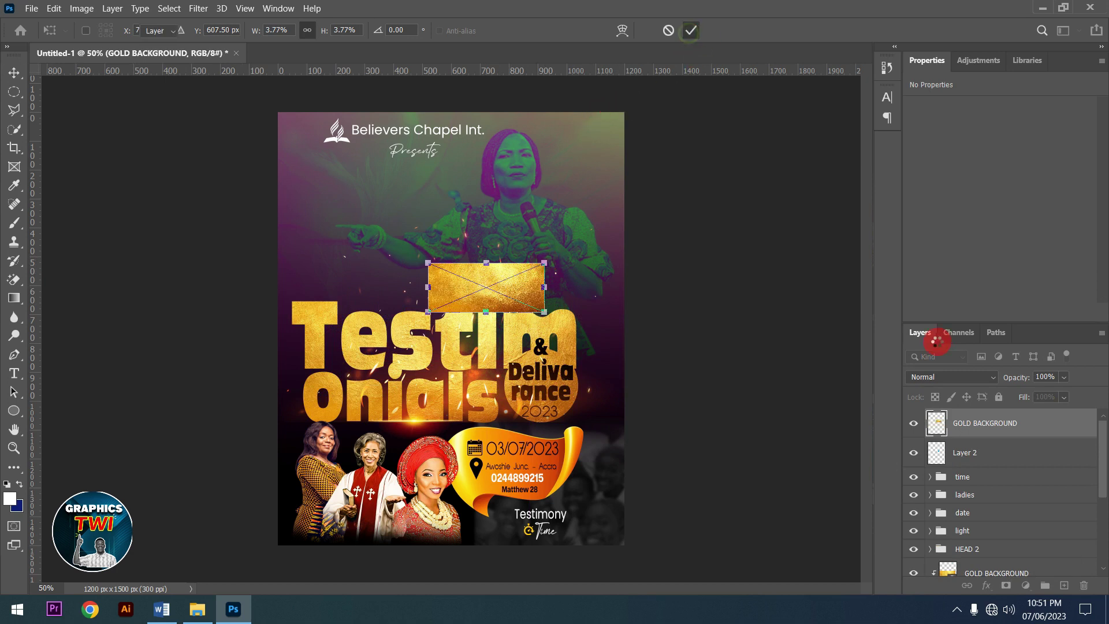
{"action": "right_click", "coordinate": [937, 366]}
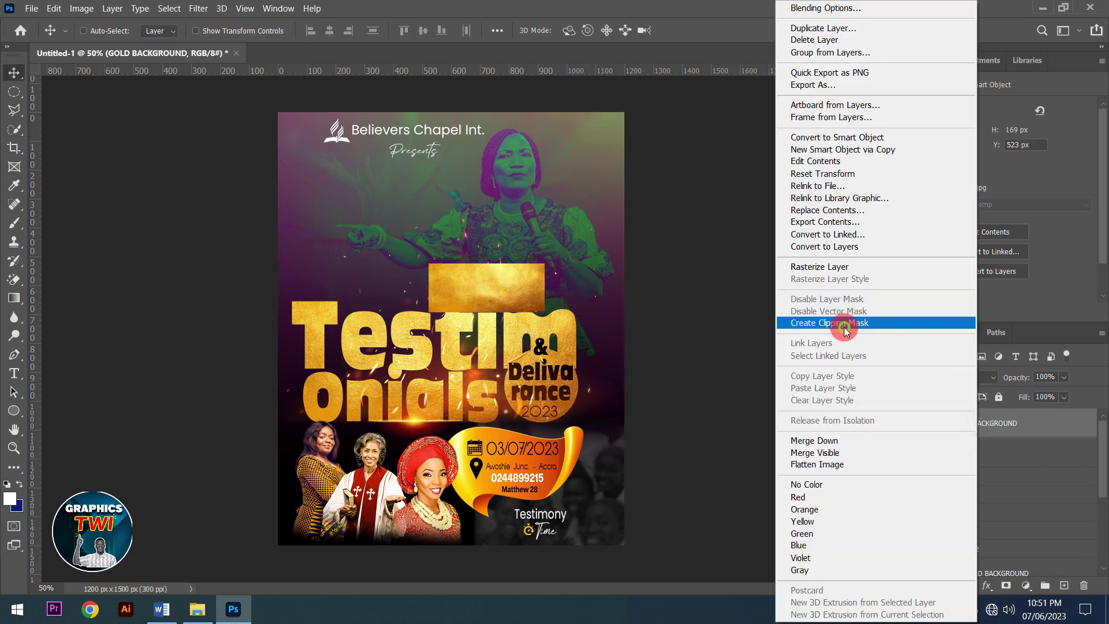
{"action": "left_click", "coordinate": [842, 323]}
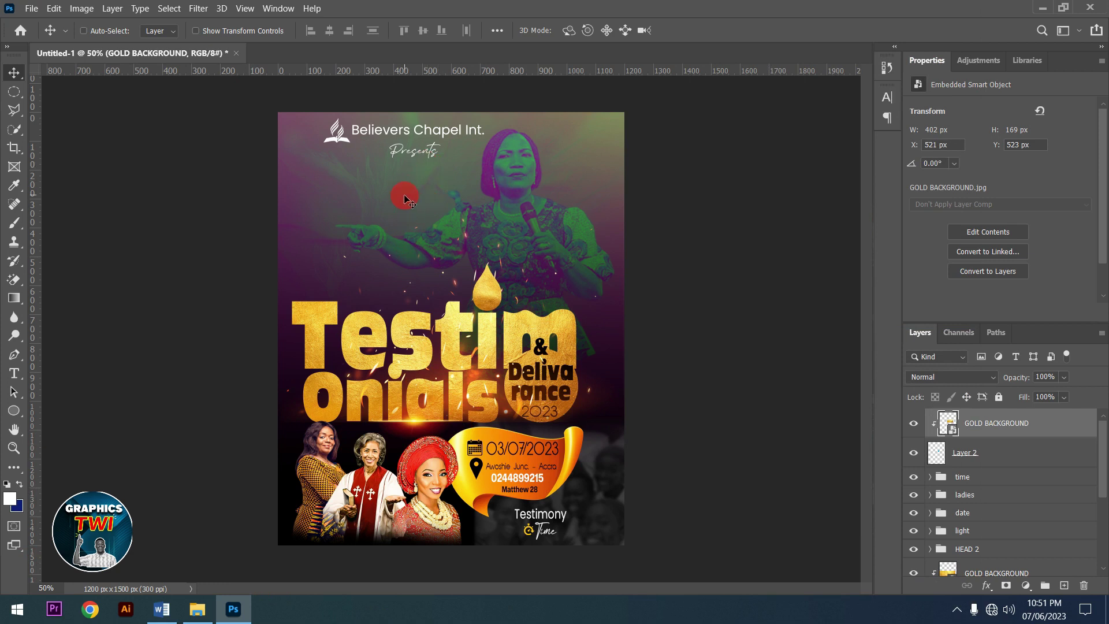
{"action": "left_click", "coordinate": [1049, 466], "text": "ctrl"}
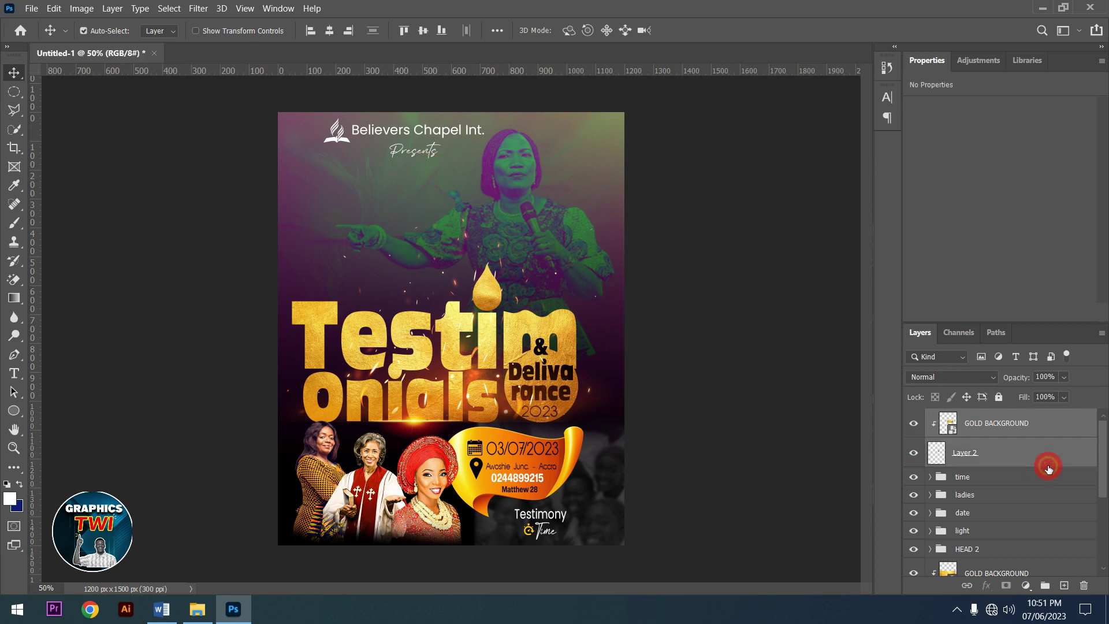
{"action": "key", "text": "ctrl+g"}
{"action": "type", "text": "drop"}
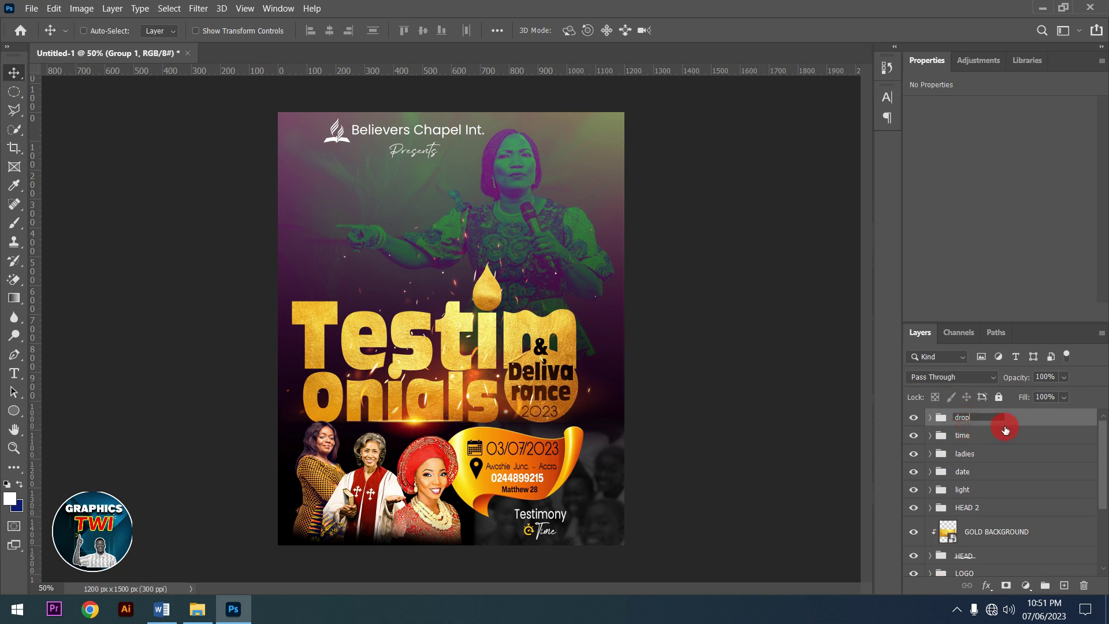
{"action": "key", "text": "Return"}
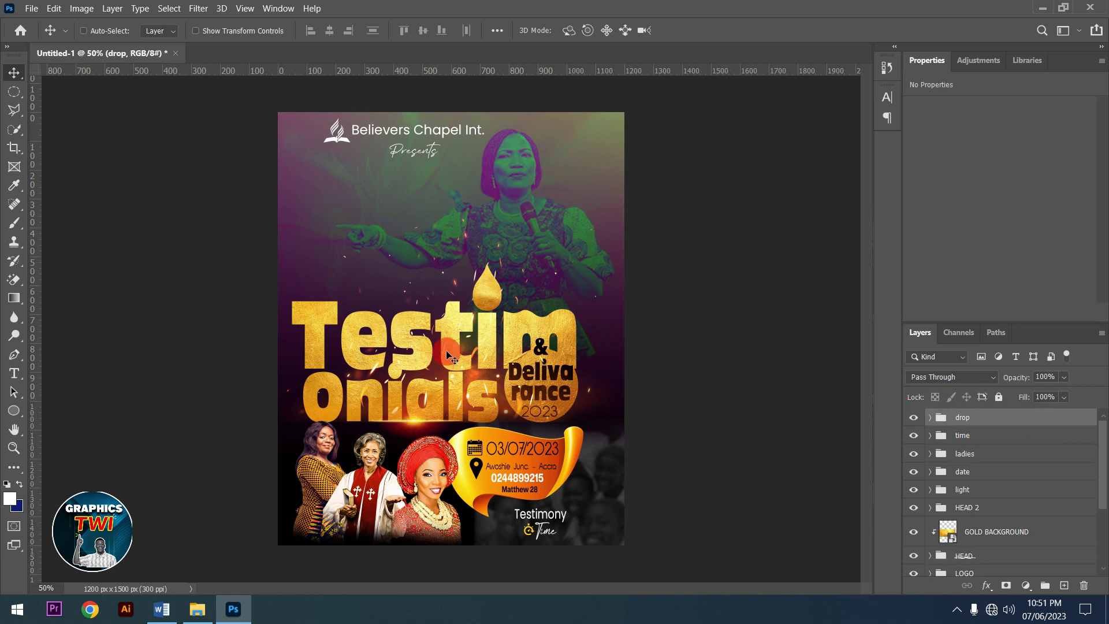
Copy the name 'Prophetes' from the Word FONTS notes and return to Photoshop
{"action": "left_click", "coordinate": [162, 609]}
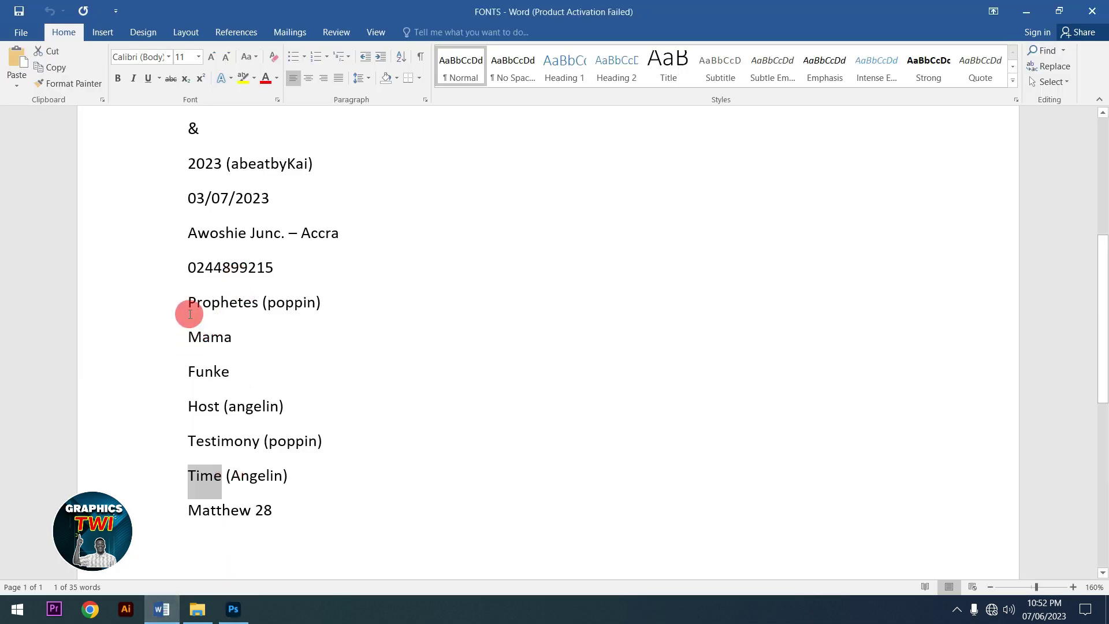
{"action": "left_click_drag", "start_coordinate": [189, 306], "coordinate": [258, 304]}
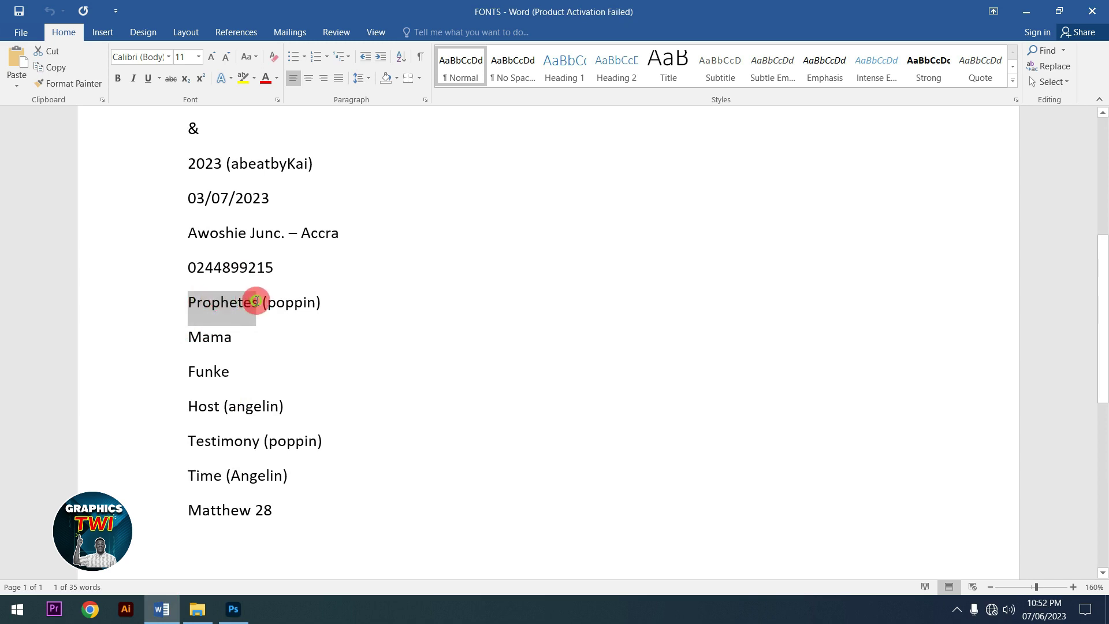
{"action": "right_click", "coordinate": [259, 304]}
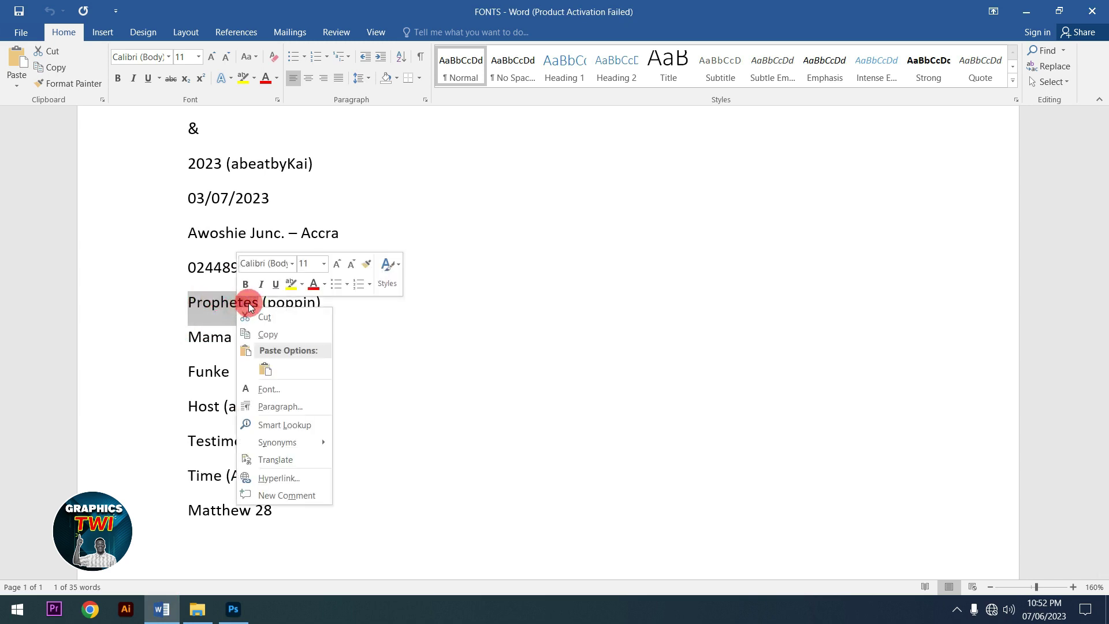
{"action": "left_click", "coordinate": [265, 336]}
{"action": "left_click", "coordinate": [233, 608]}
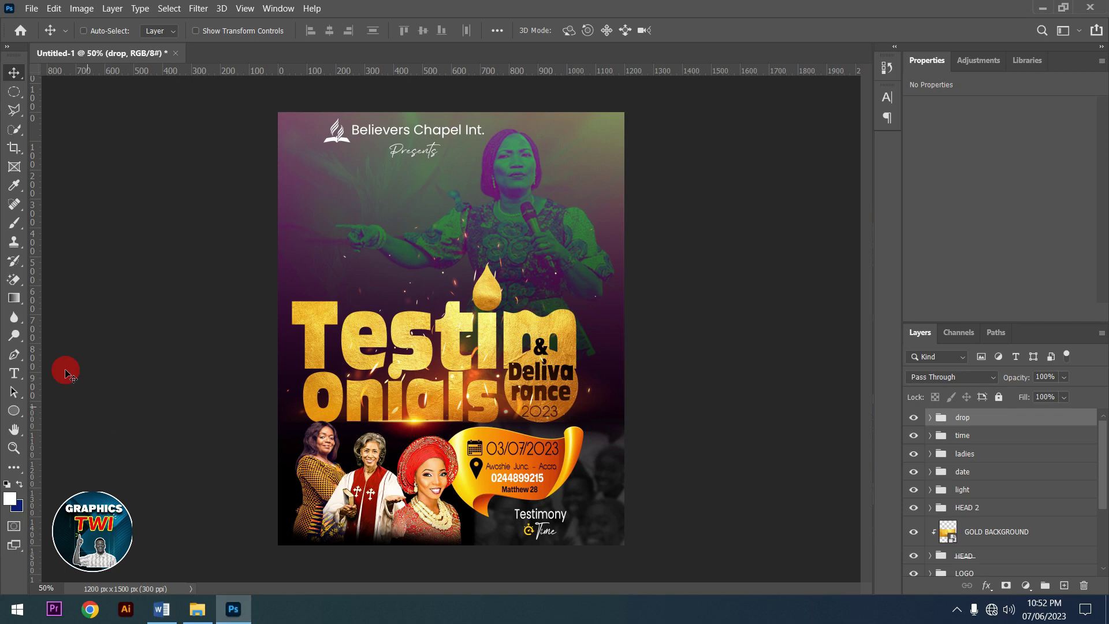
Set the foreground colour to the gold sampled from the Testimonials title
{"action": "left_click", "coordinate": [16, 372]}
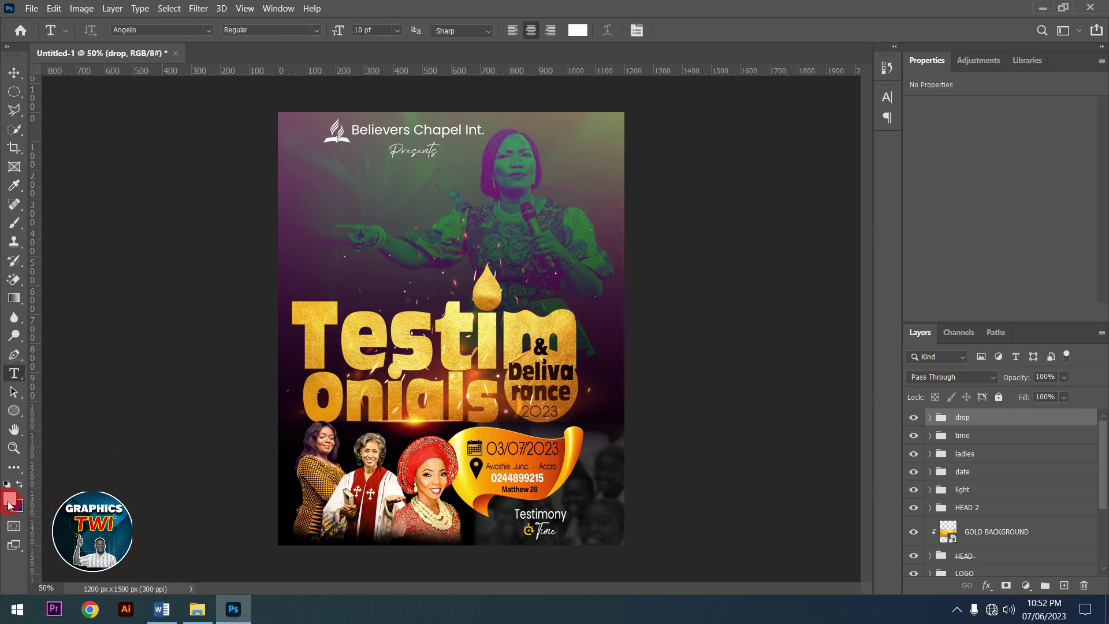
{"action": "left_click", "coordinate": [9, 503]}
{"action": "left_click", "coordinate": [361, 341]}
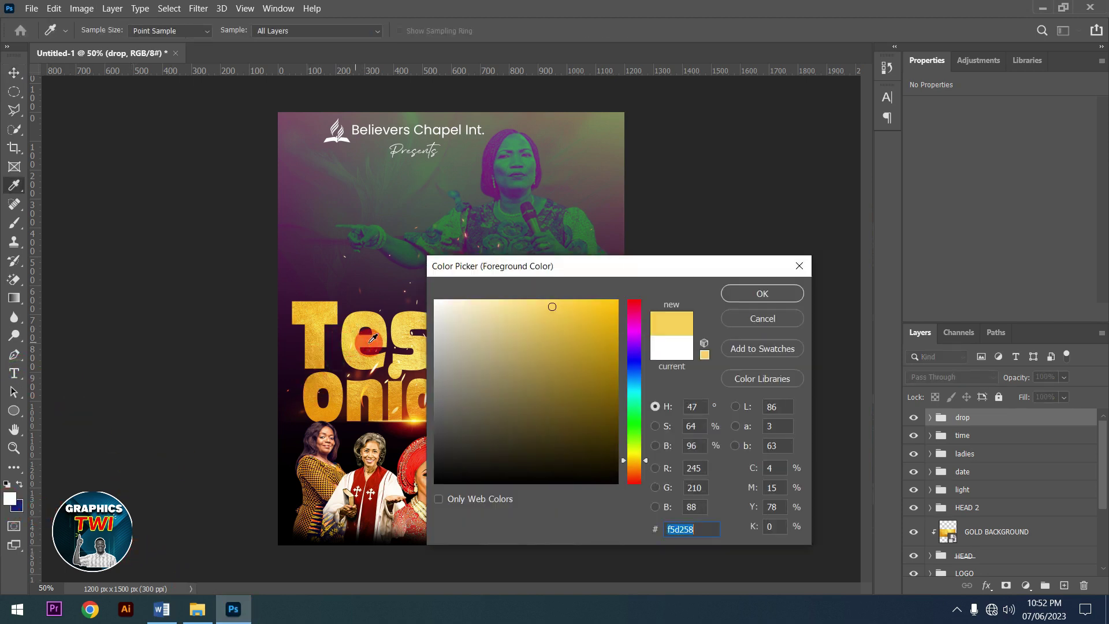
{"action": "left_click", "coordinate": [751, 292]}
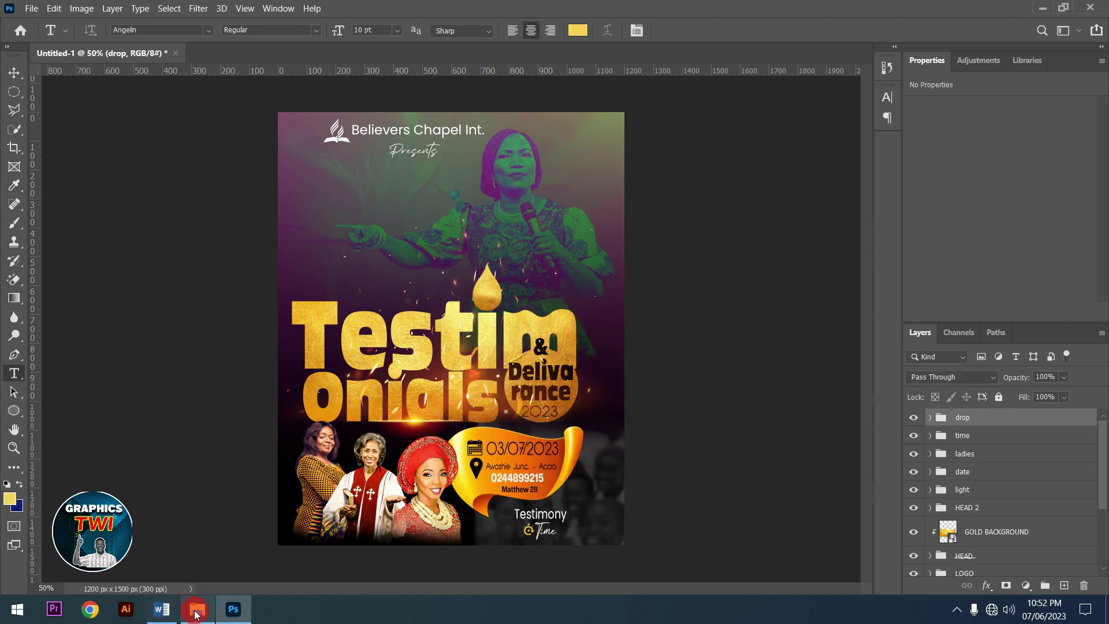
{"action": "left_click", "coordinate": [161, 609]}
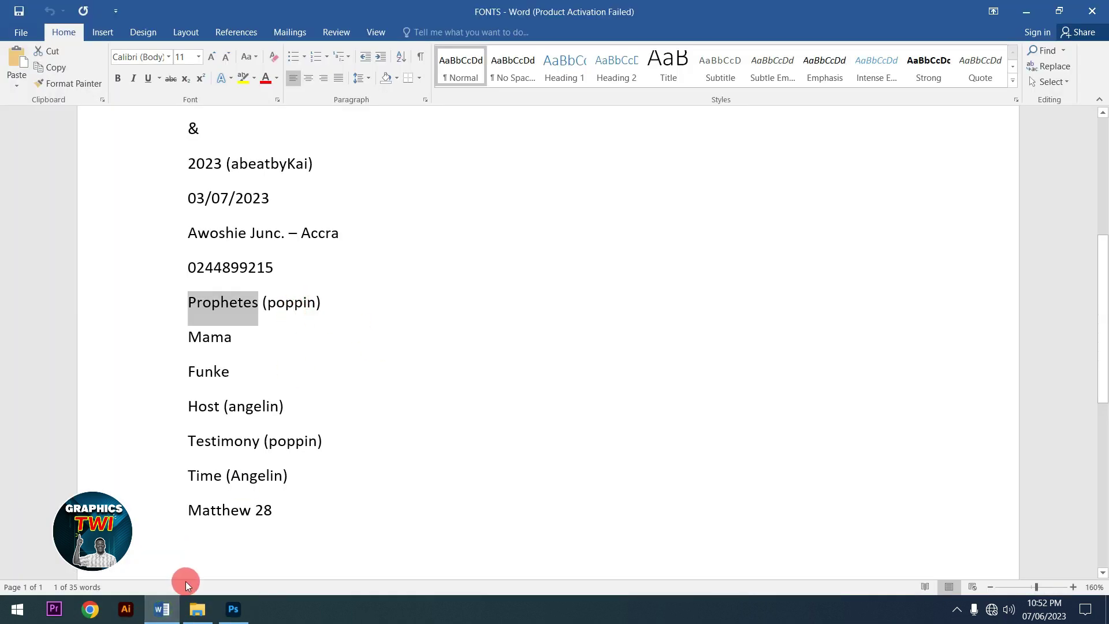
{"action": "left_click", "coordinate": [1026, 12]}
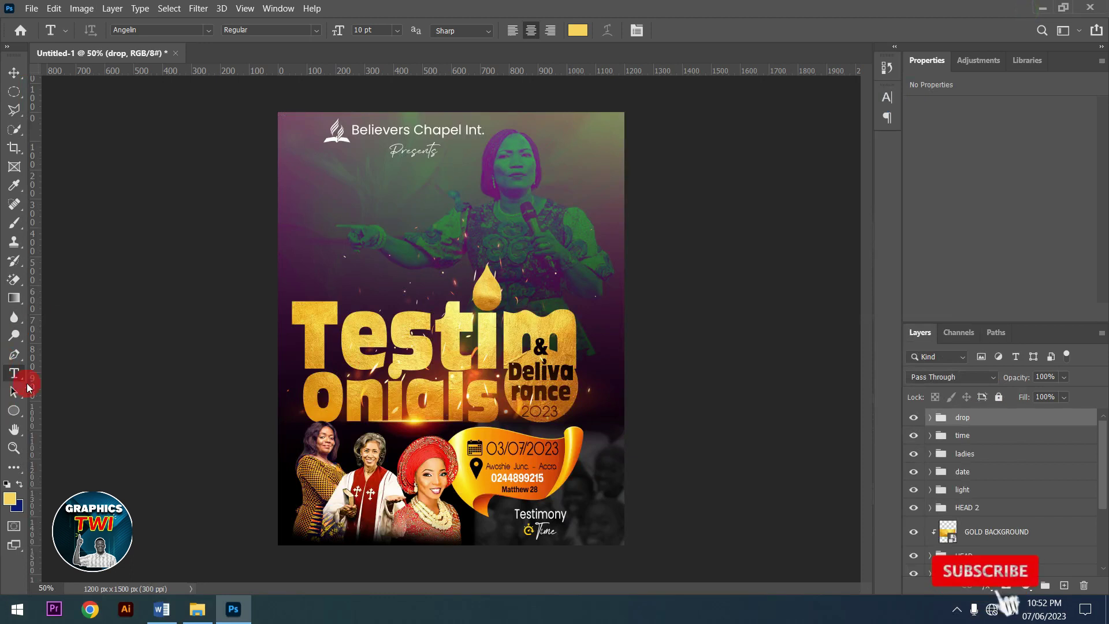
Type 'Prophetes' on the upper left in Poppins Regular at 7 pt
{"action": "left_click", "coordinate": [334, 196]}
{"action": "type", "text": "Prophetes"}
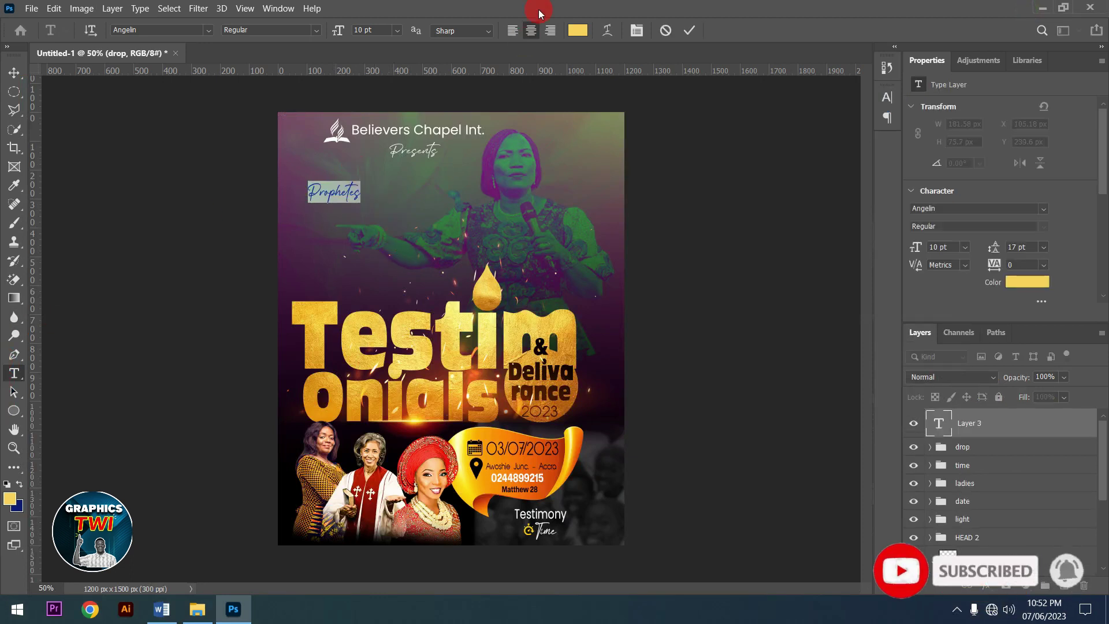
{"action": "left_click", "coordinate": [634, 32]}
{"action": "left_click", "coordinate": [770, 118]}
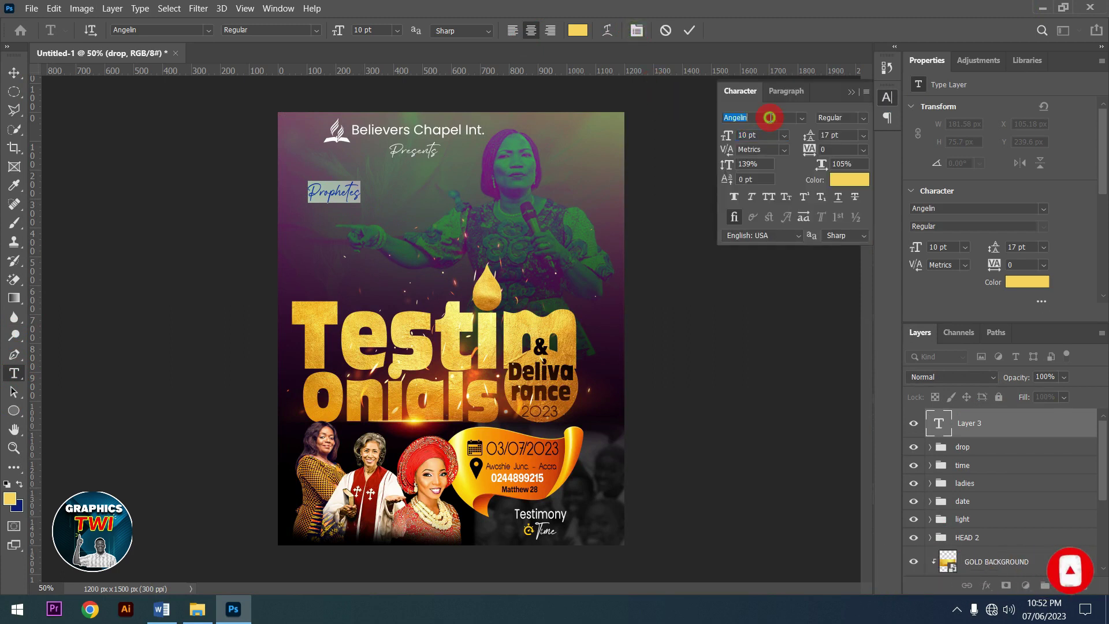
{"action": "type", "text": "Poppins"}
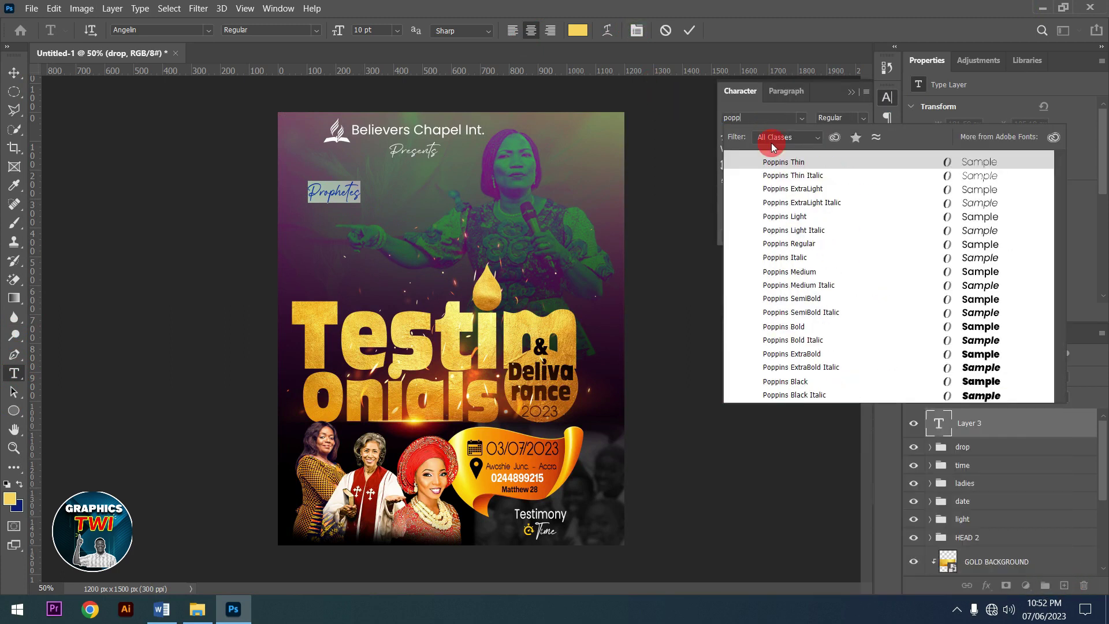
{"action": "left_click", "coordinate": [774, 243]}
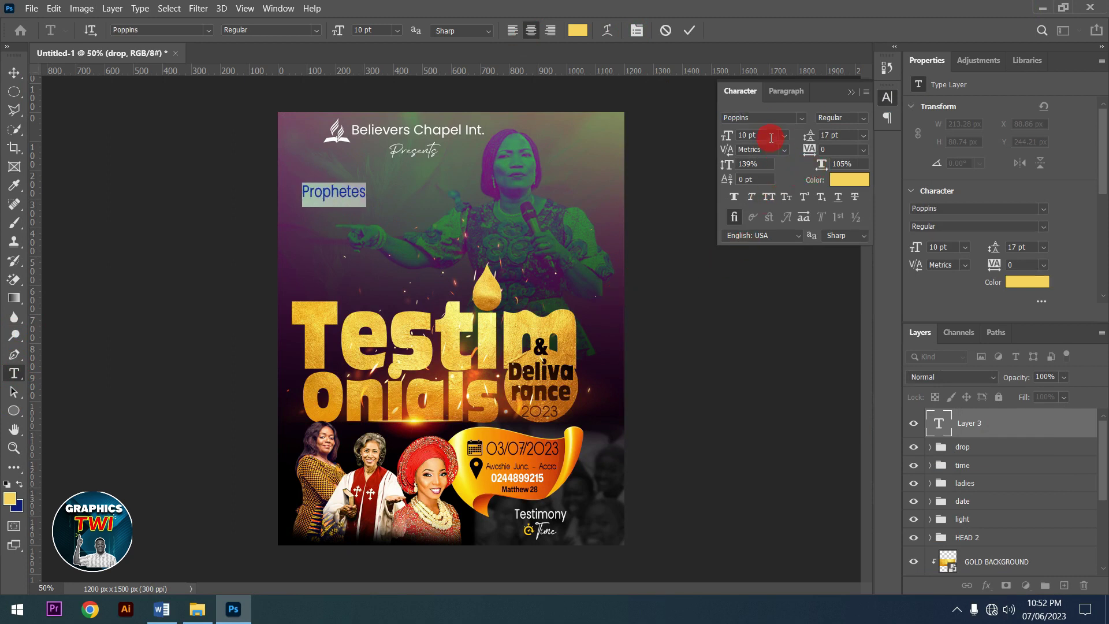
{"action": "key", "text": "Down"}
{"action": "key", "text": "Down"}
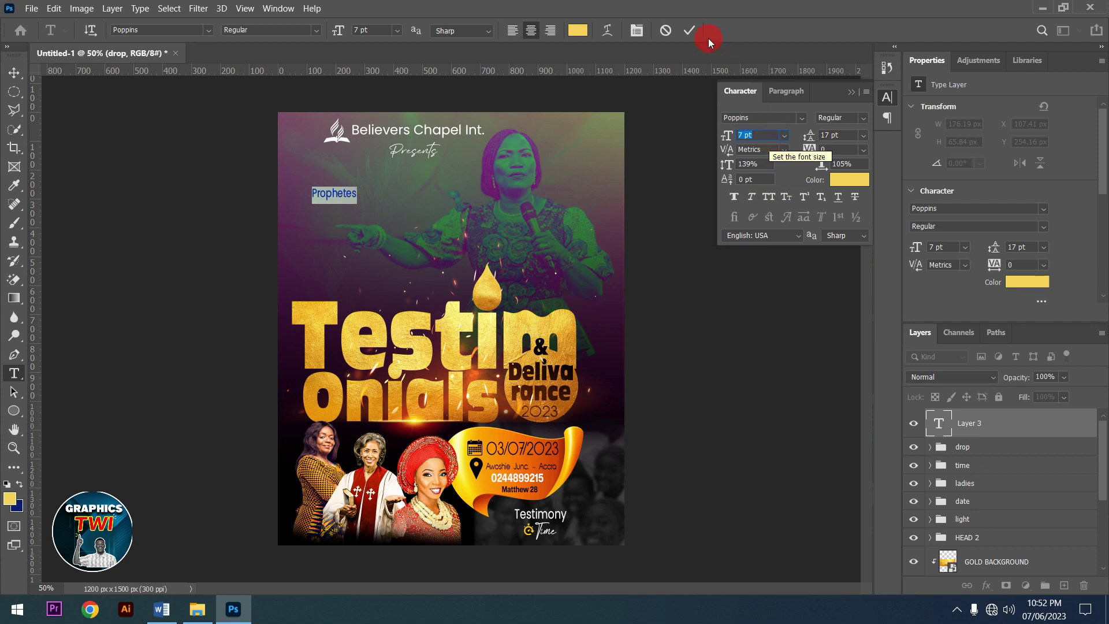
{"action": "left_click", "coordinate": [689, 30]}
{"action": "left_click", "coordinate": [851, 91]}
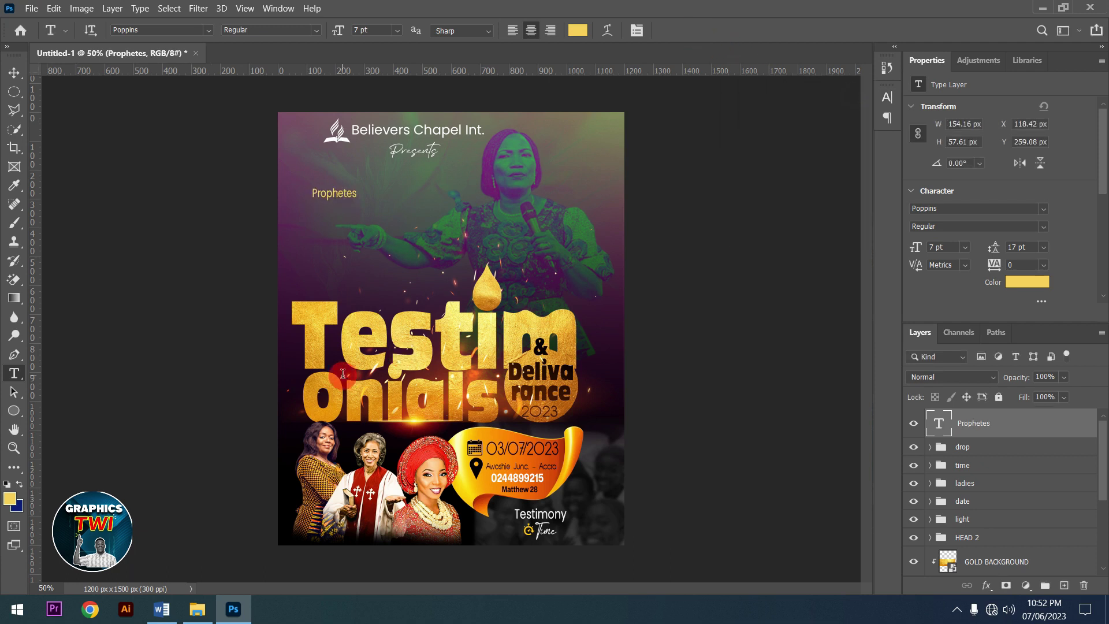
Rotate Prophetes 90° counter-clockwise, shrink it slightly, and place it below the Presents script
{"action": "key", "text": "ctrl+t"}
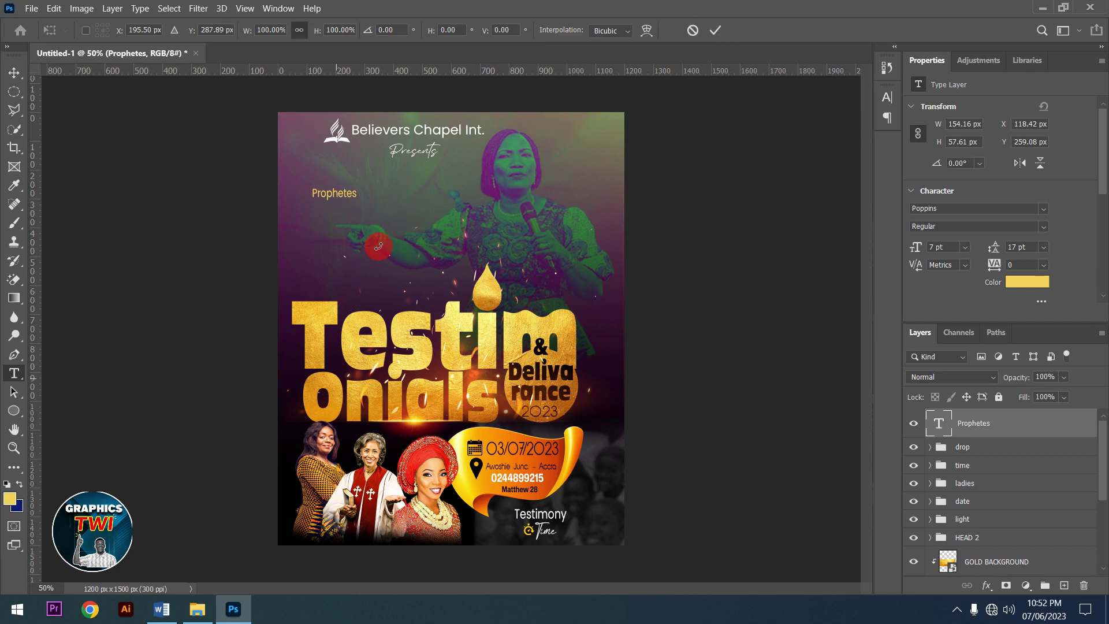
{"action": "right_click", "coordinate": [326, 201]}
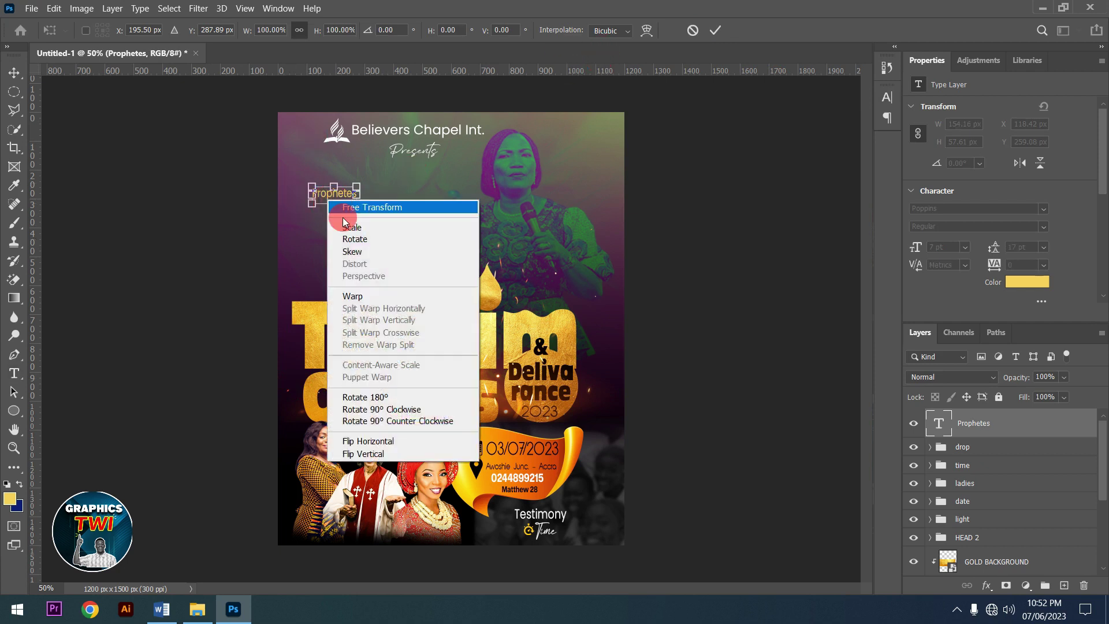
{"action": "left_click", "coordinate": [398, 421]}
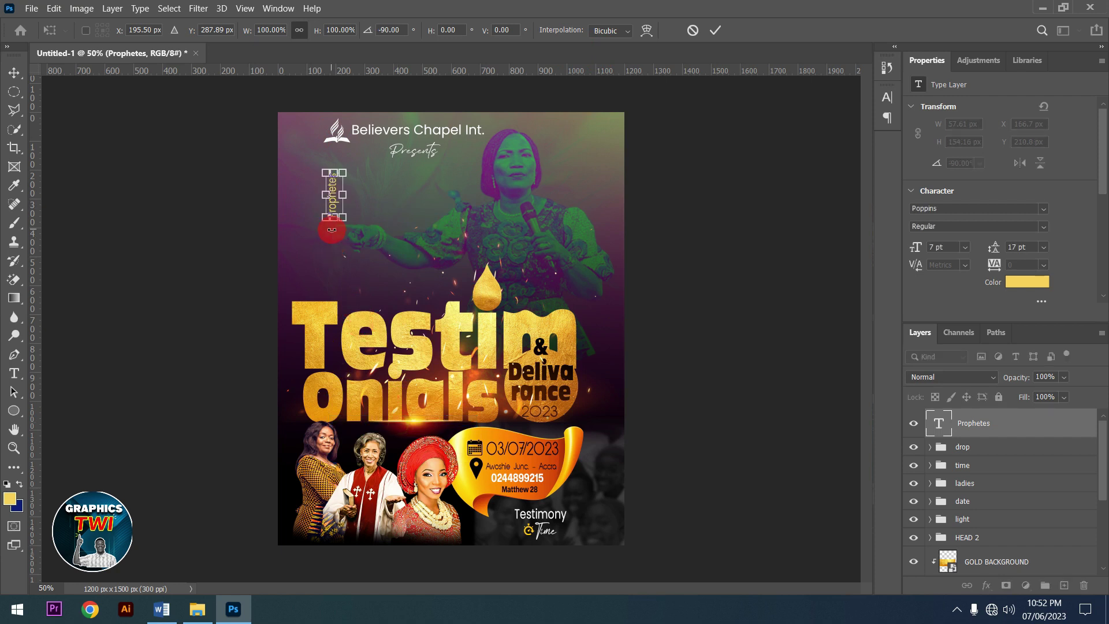
{"action": "left_click_drag", "start_coordinate": [335, 191], "coordinate": [388, 197]}
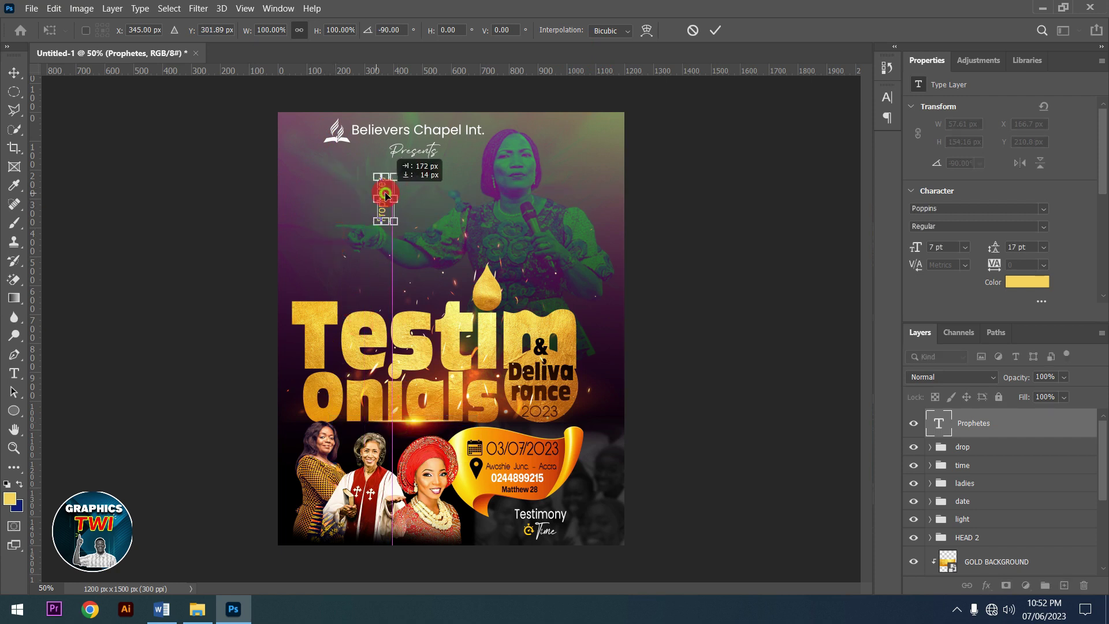
{"action": "left_click_drag", "start_coordinate": [388, 197], "coordinate": [399, 184]}
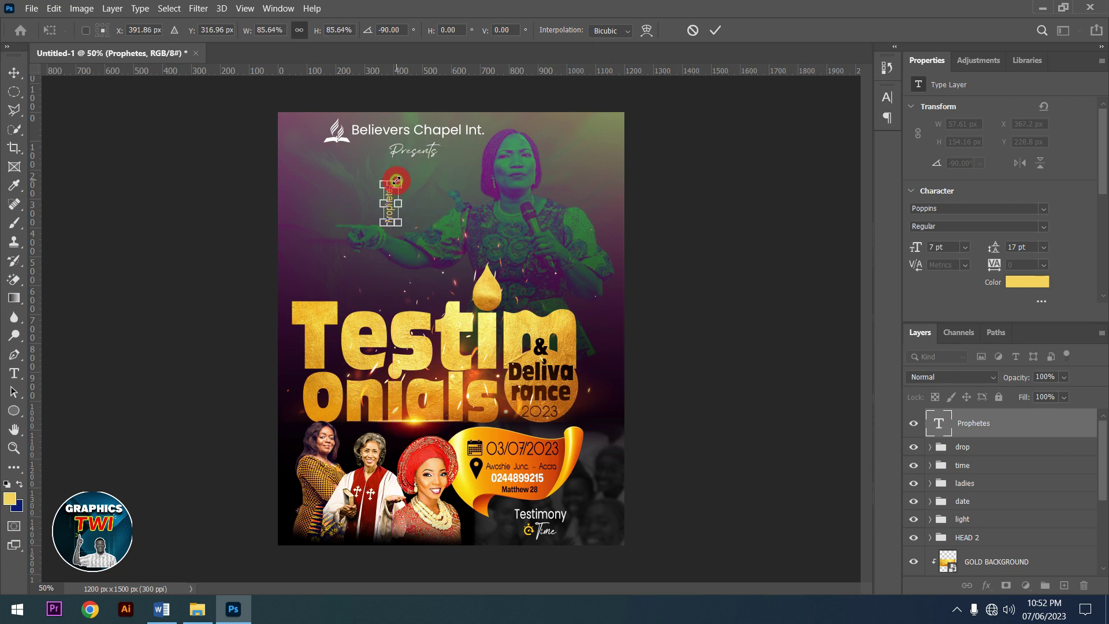
{"action": "left_click", "coordinate": [719, 25]}
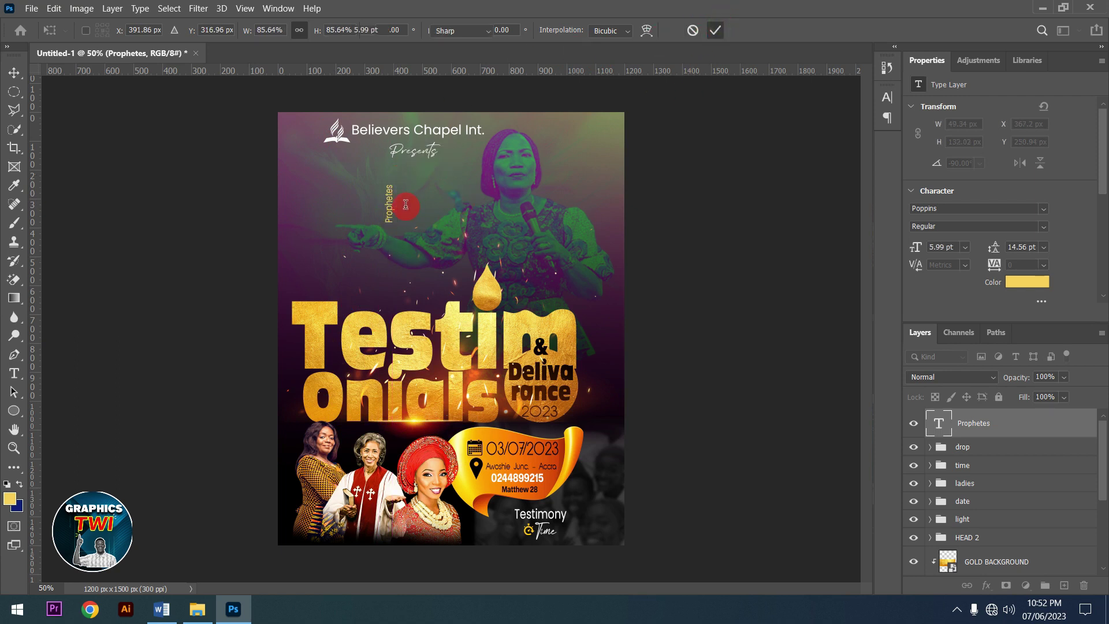
{"action": "left_click", "coordinate": [12, 78]}
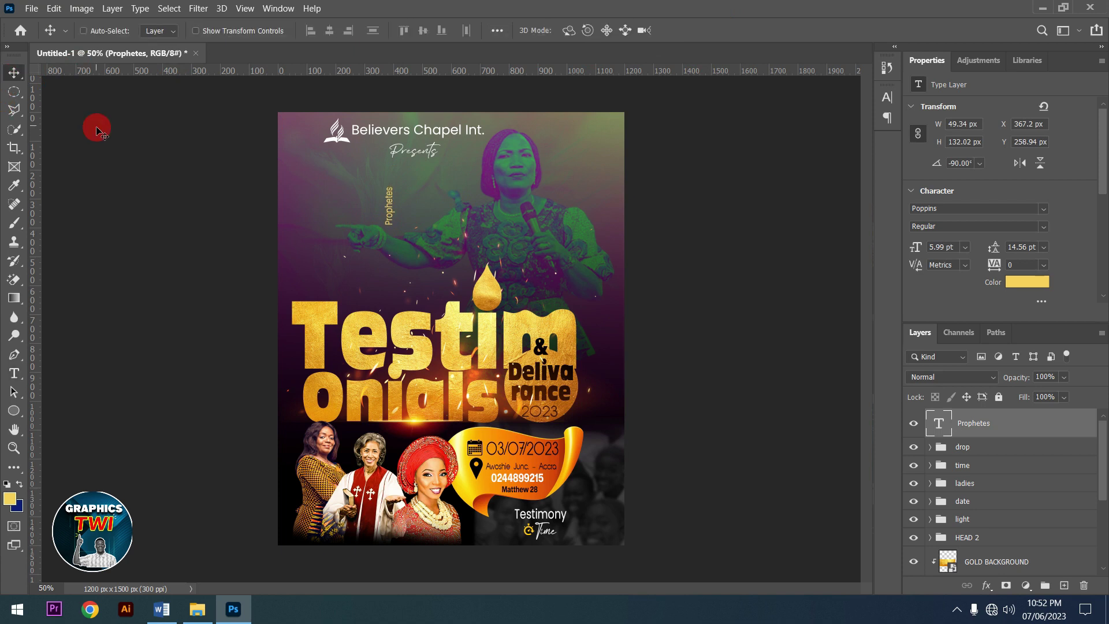
{"action": "left_click_drag", "start_coordinate": [389, 205], "coordinate": [403, 228]}
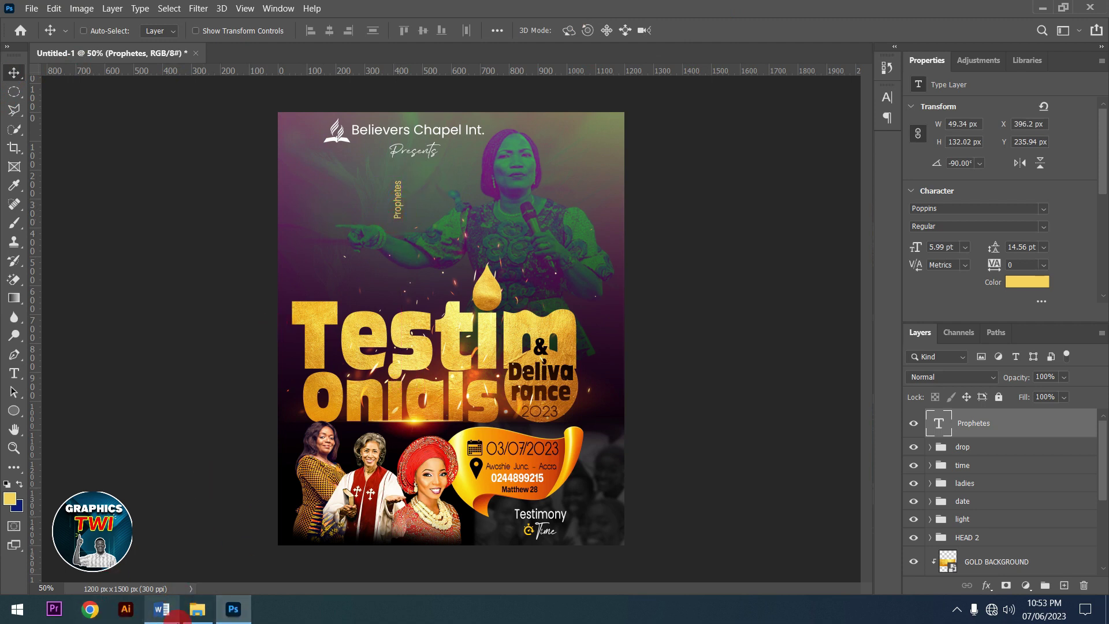
Copy the name 'Mama' from the Word font notes and return to the Photoshop flyer
{"action": "left_click", "coordinate": [178, 551]}
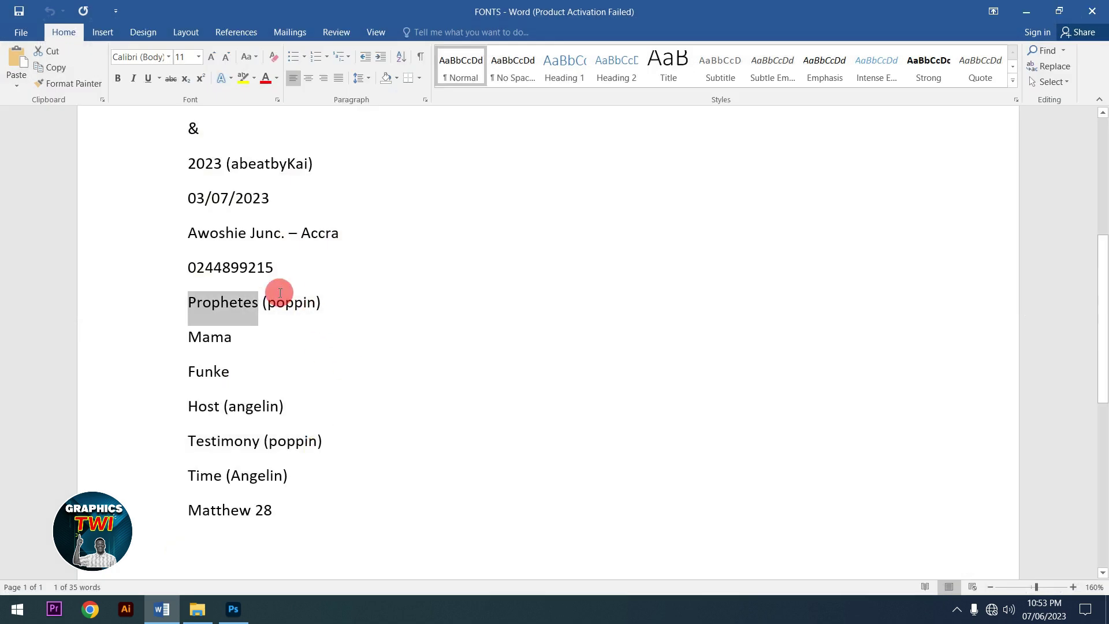
{"action": "left_click_drag", "start_coordinate": [190, 335], "coordinate": [235, 334]}
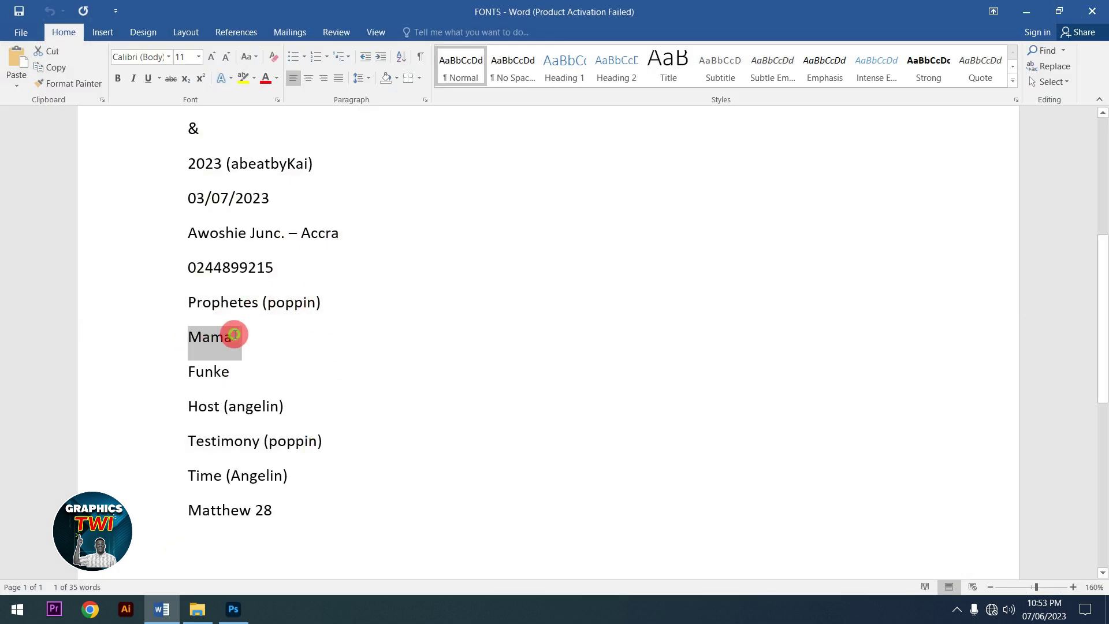
{"action": "right_click", "coordinate": [221, 339]}
{"action": "left_click", "coordinate": [245, 365]}
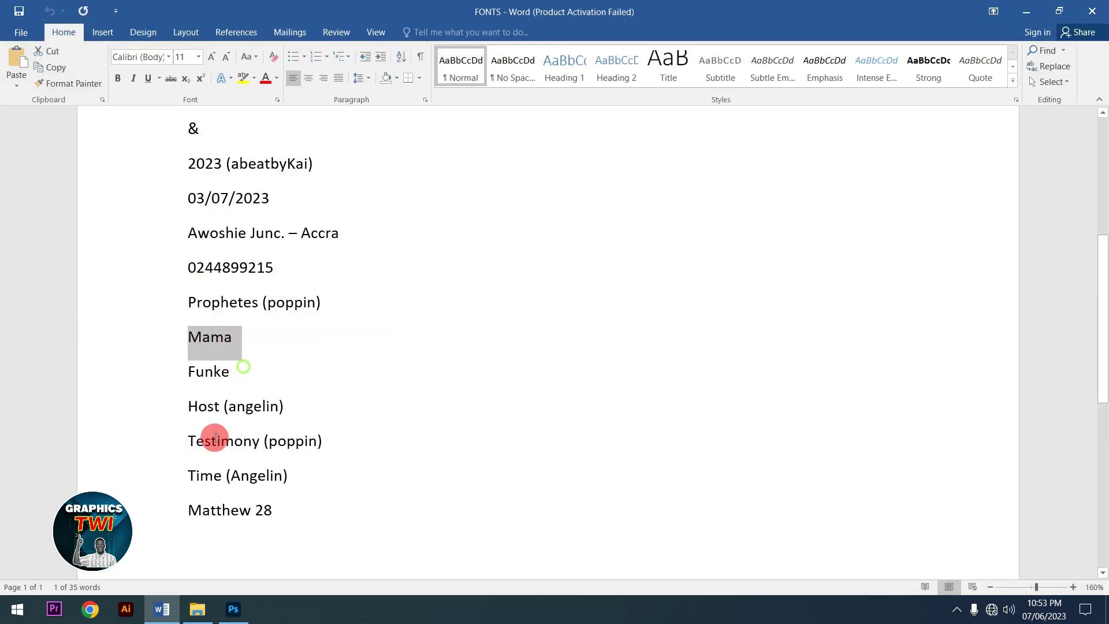
{"action": "left_click", "coordinate": [232, 609]}
{"action": "left_click", "coordinate": [14, 373]}
Add a 7 pt gold Poppins 'Mama' text layer and drag it just right of the vertical Prophetes label
{"action": "left_click", "coordinate": [322, 243]}
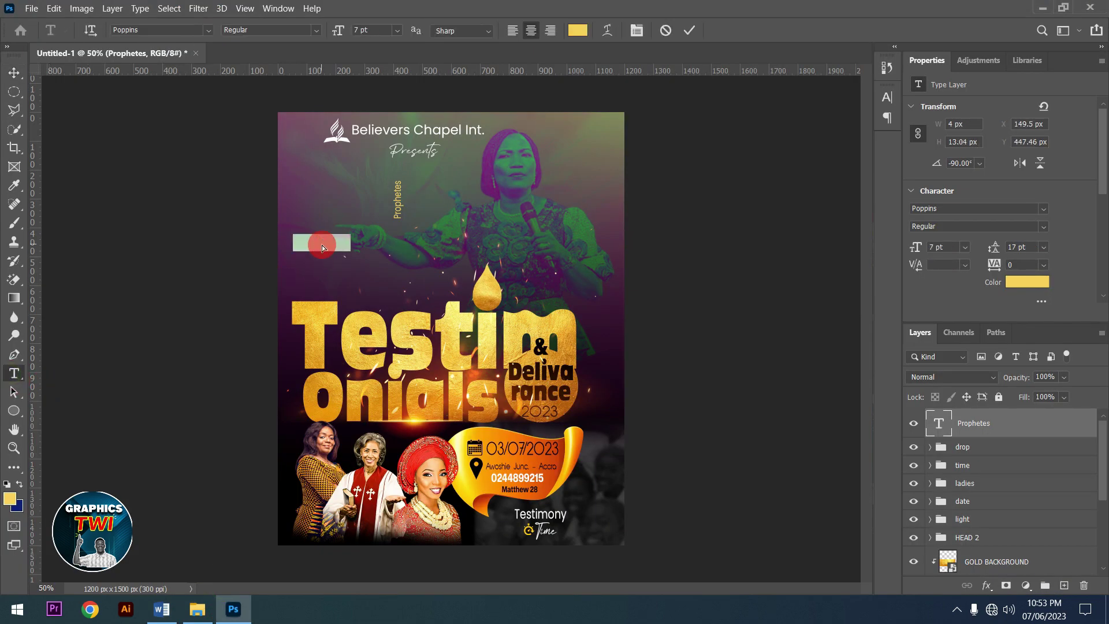
{"action": "type", "text": "Mama"}
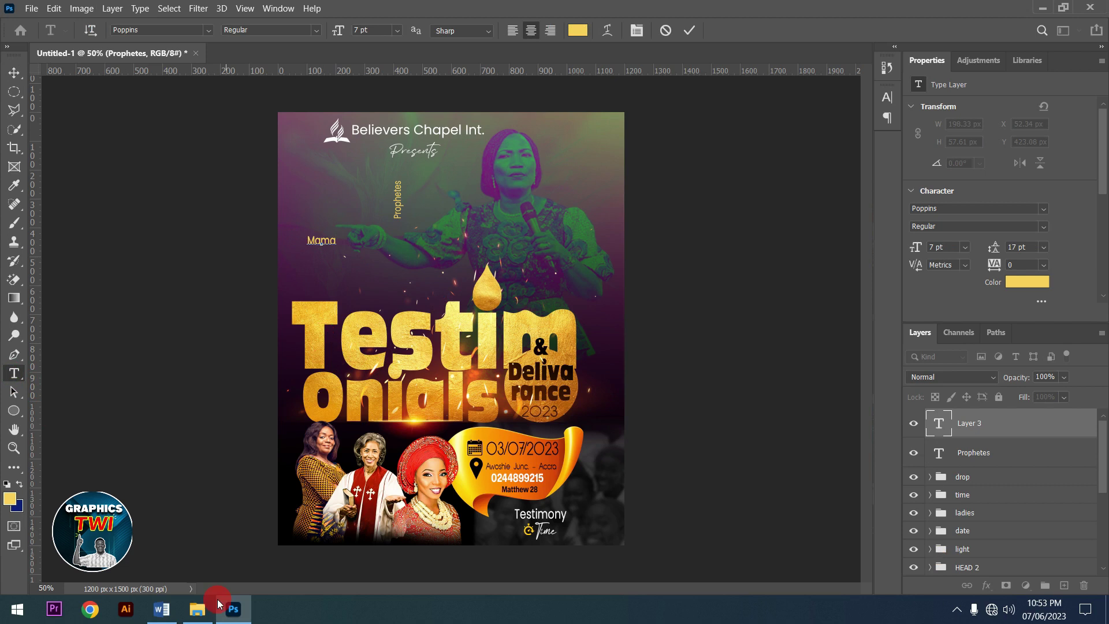
{"action": "left_click", "coordinate": [686, 31]}
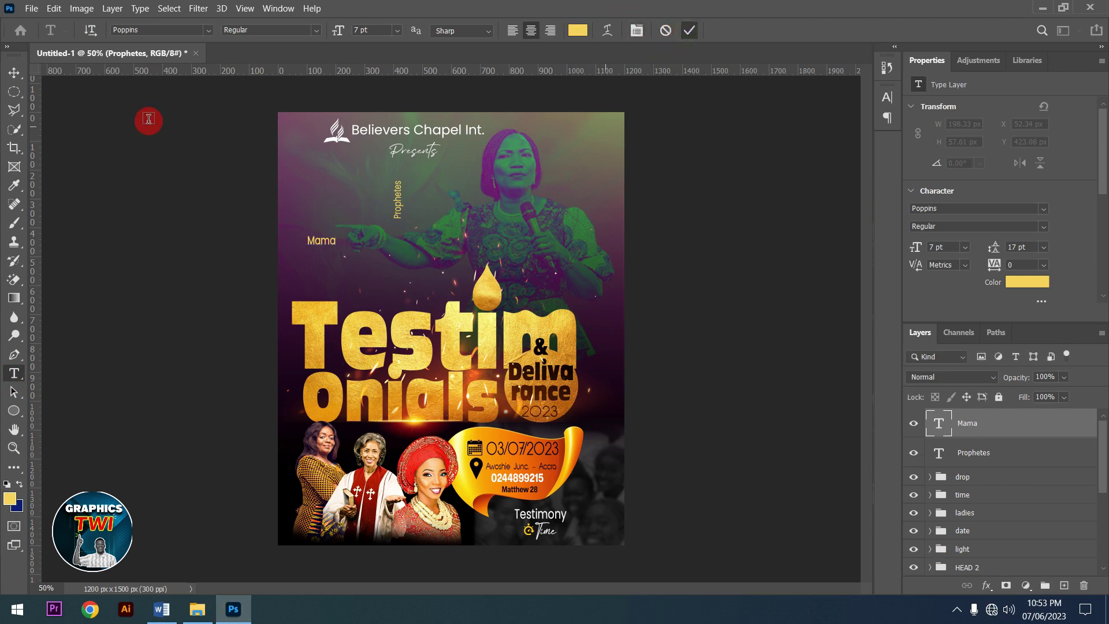
{"action": "left_click", "coordinate": [14, 73]}
{"action": "left_click_drag", "start_coordinate": [325, 222], "coordinate": [422, 188]}
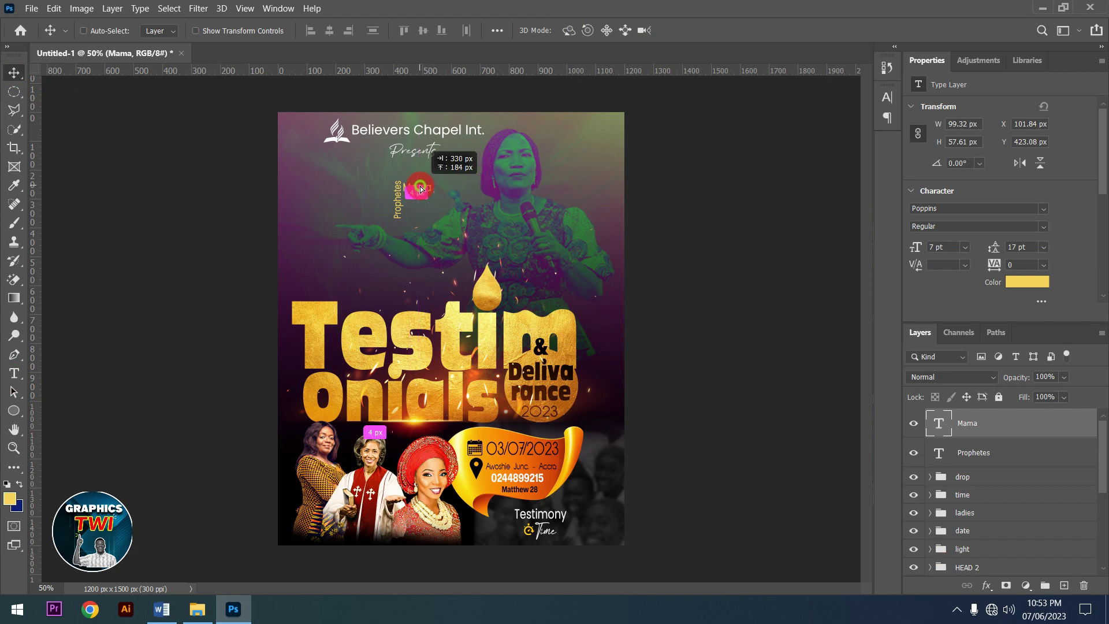
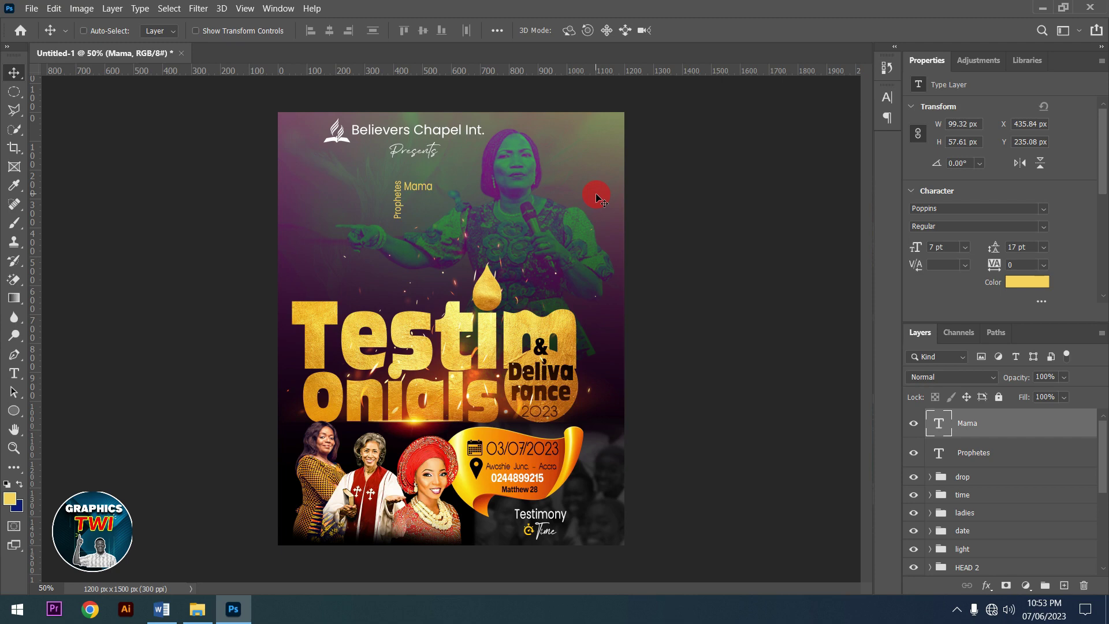
Copy the speaker's name from the Word font list, then minimize Word to return to the flyer
{"action": "left_click", "coordinate": [177, 611]}
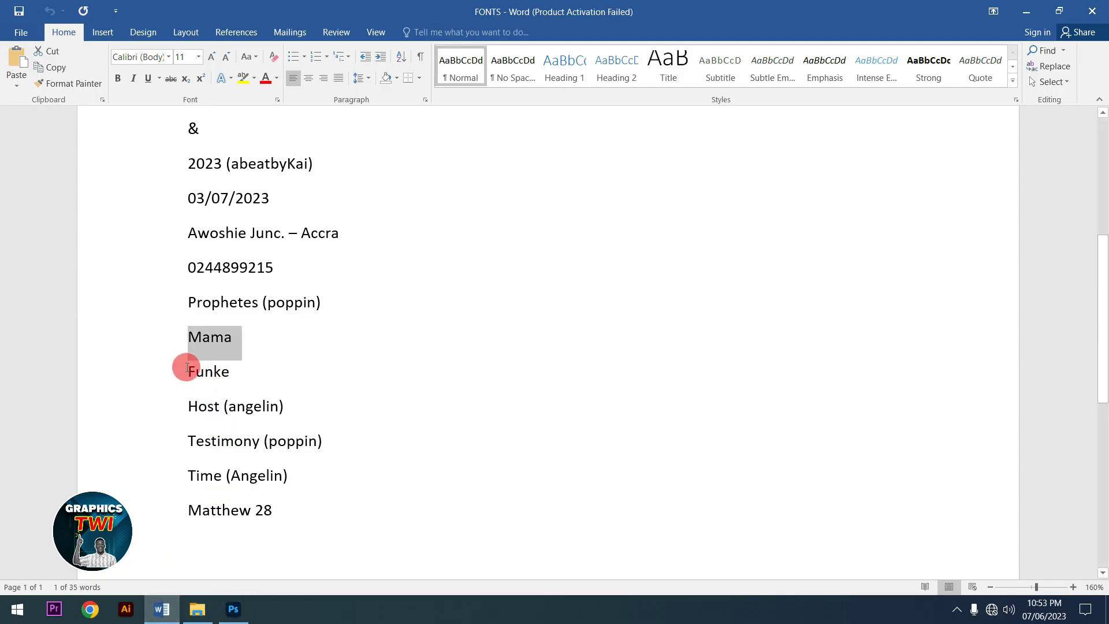
{"action": "left_click_drag", "start_coordinate": [187, 370], "coordinate": [237, 368]}
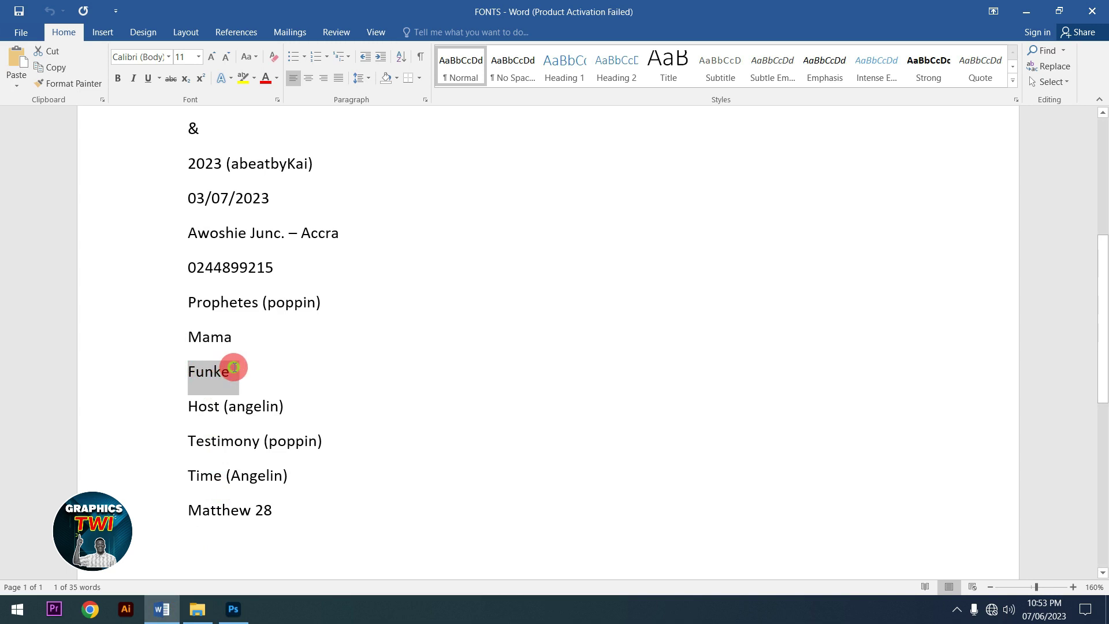
{"action": "right_click", "coordinate": [202, 374]}
{"action": "left_click", "coordinate": [224, 391]}
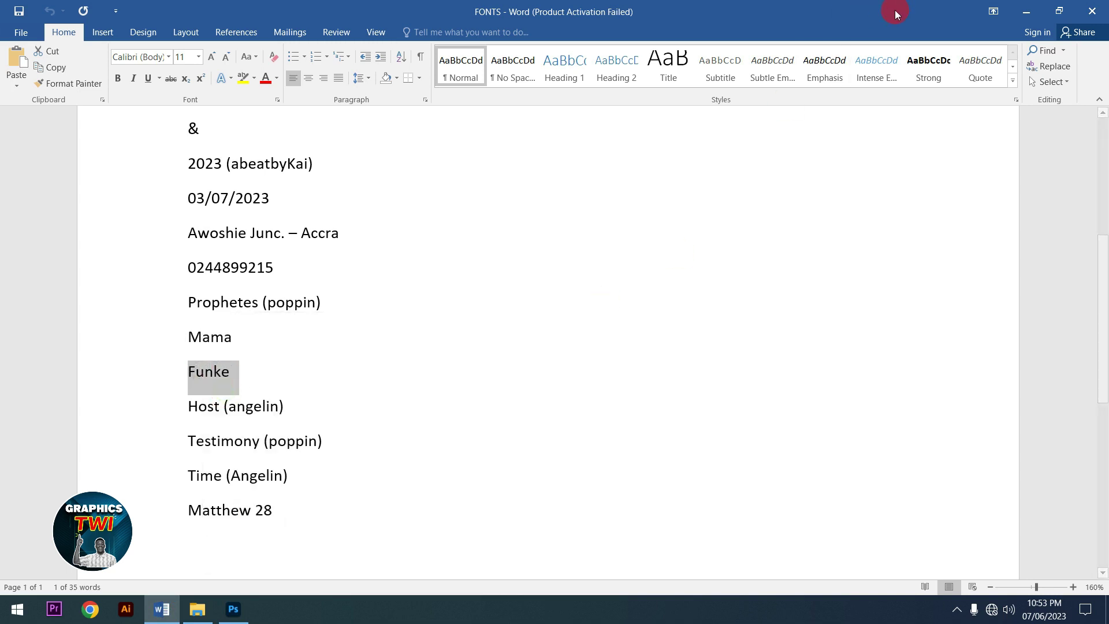
{"action": "left_click", "coordinate": [1027, 13]}
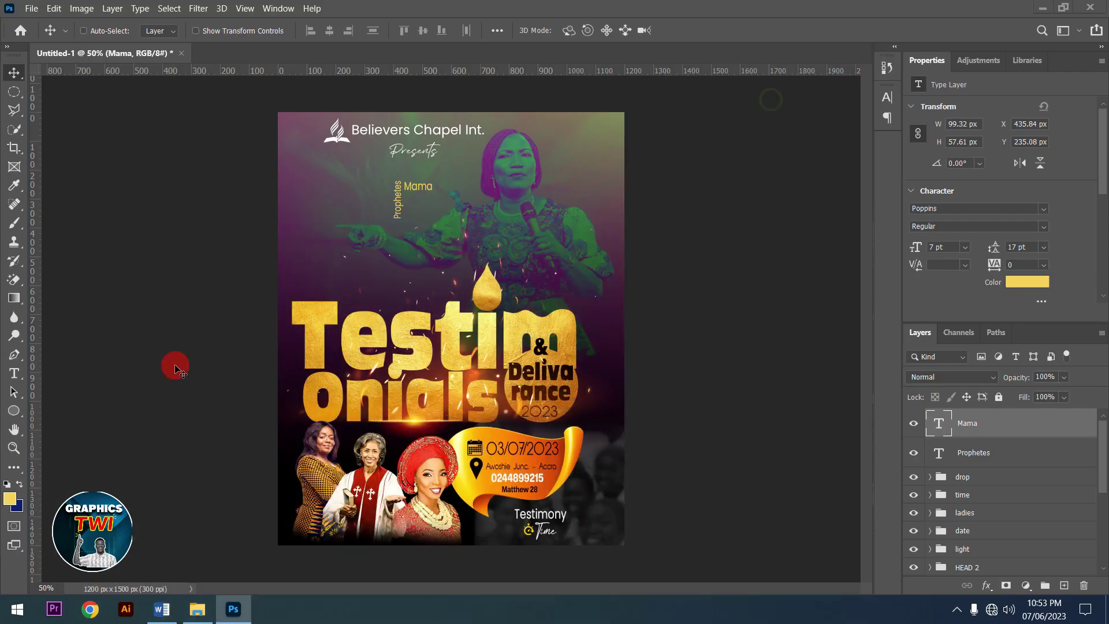
Add the copied name as a new Poppins 11 pt text layer on the flyer
{"action": "left_click", "coordinate": [10, 378]}
{"action": "left_click", "coordinate": [326, 242]}
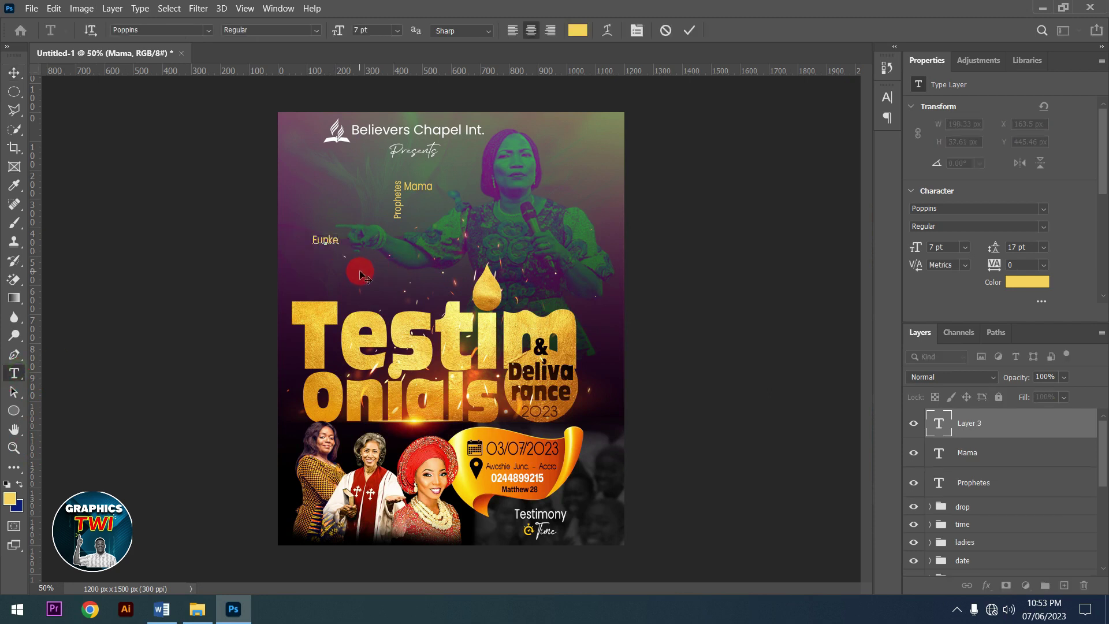
{"action": "key", "text": "ctrl+a"}
{"action": "left_click", "coordinate": [648, 5]}
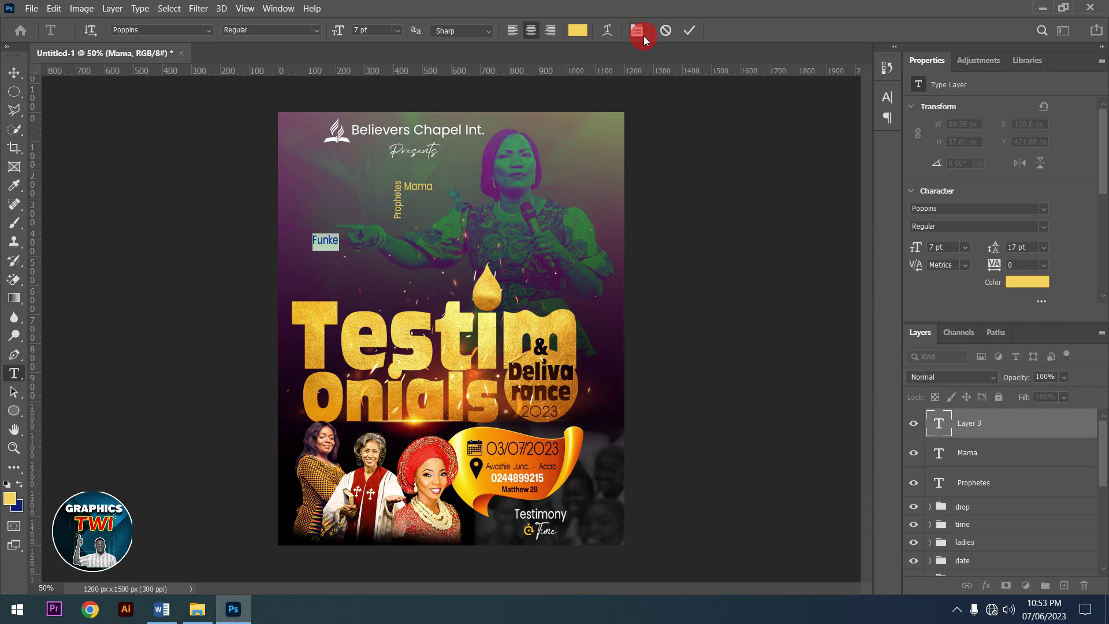
{"action": "left_click", "coordinate": [640, 33]}
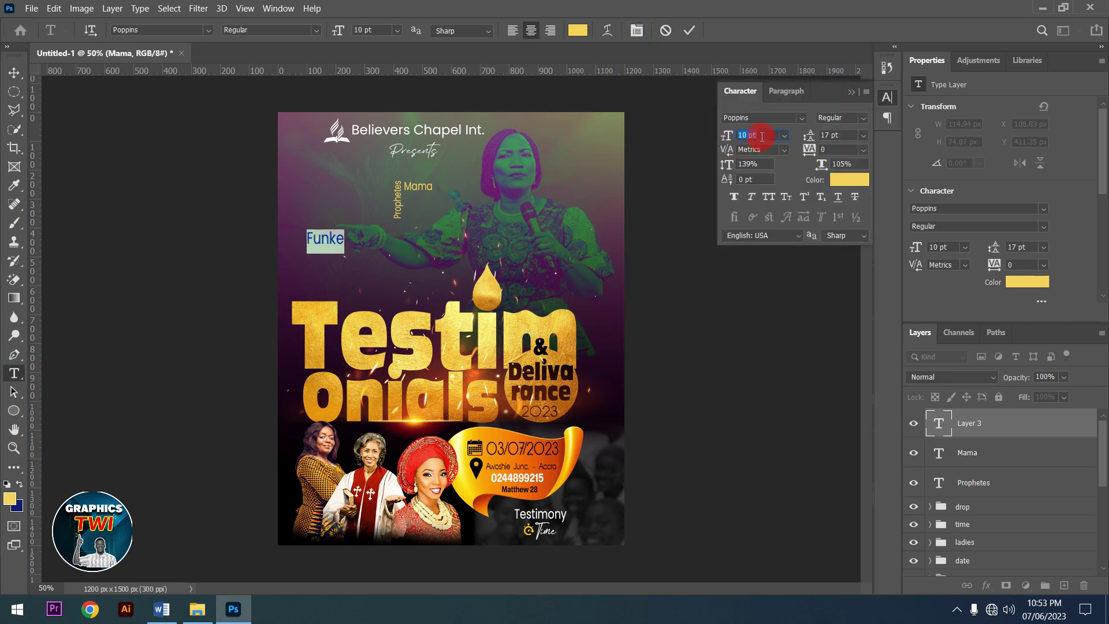
{"action": "left_click", "coordinate": [691, 31]}
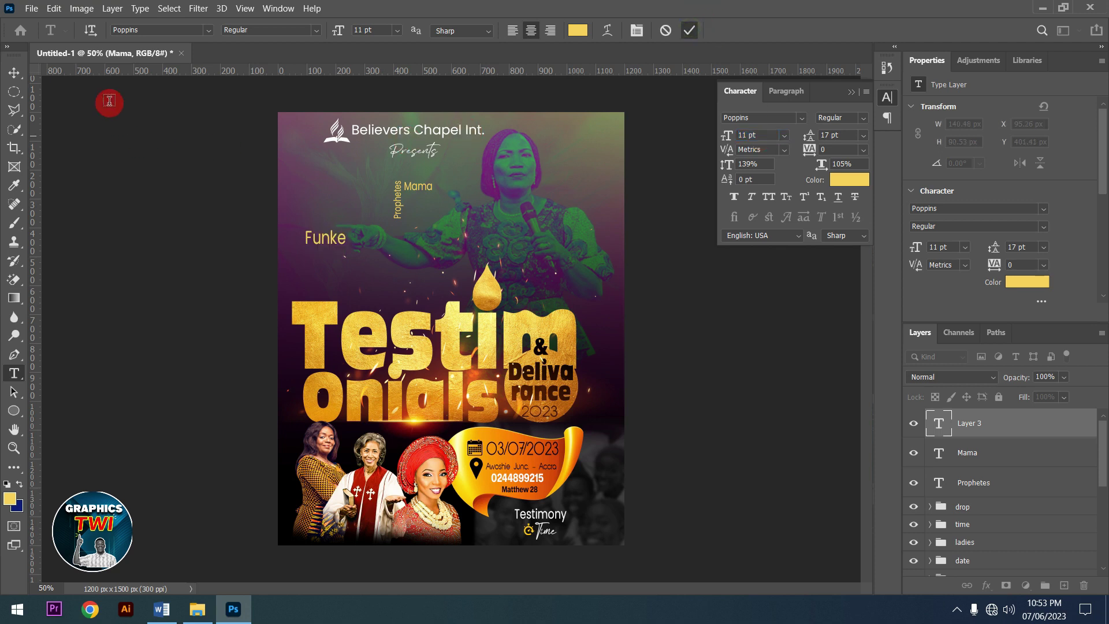
Move the name text just beneath 'Mama' and change its colour to white
{"action": "left_click", "coordinate": [15, 74]}
{"action": "left_click_drag", "start_coordinate": [325, 240], "coordinate": [423, 208]}
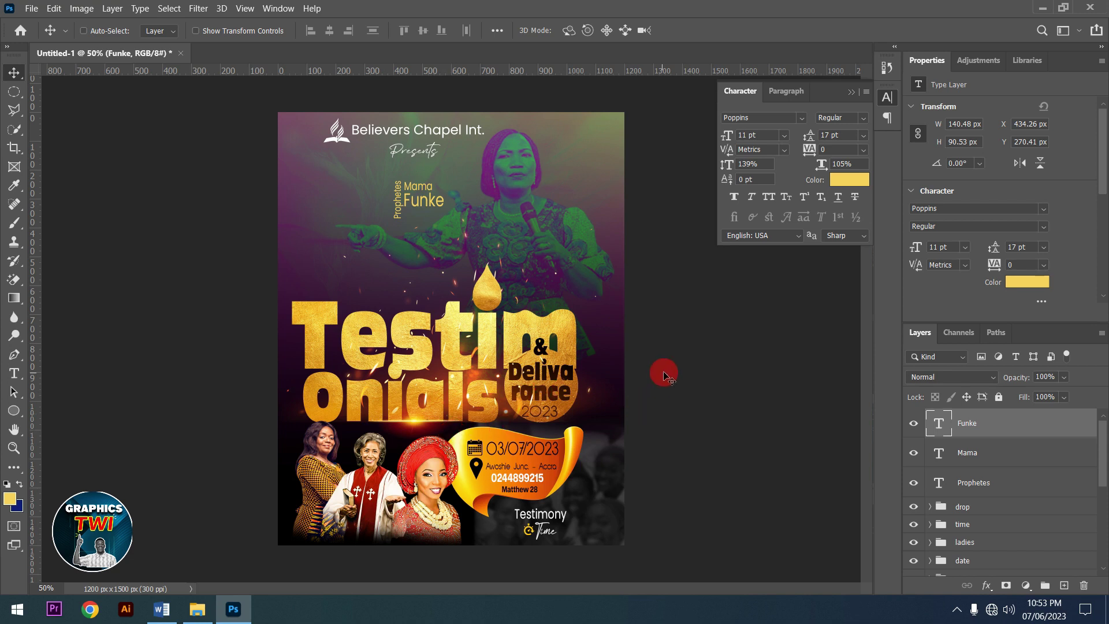
{"action": "left_click", "coordinate": [845, 183]}
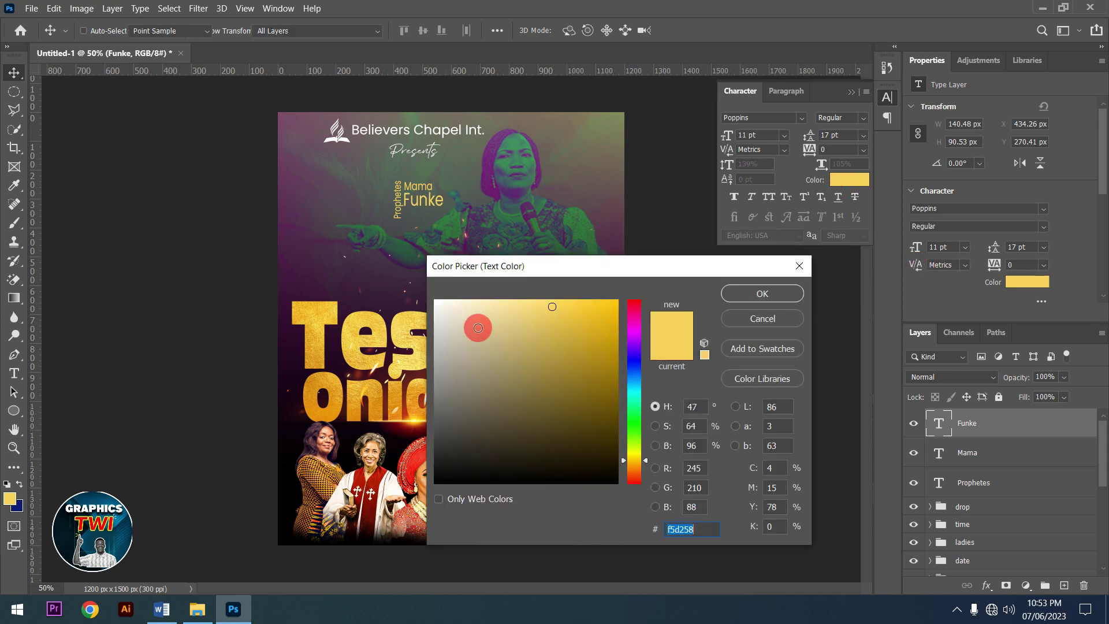
{"action": "left_click_drag", "start_coordinate": [475, 322], "coordinate": [291, 230]}
{"action": "left_click", "coordinate": [762, 294]}
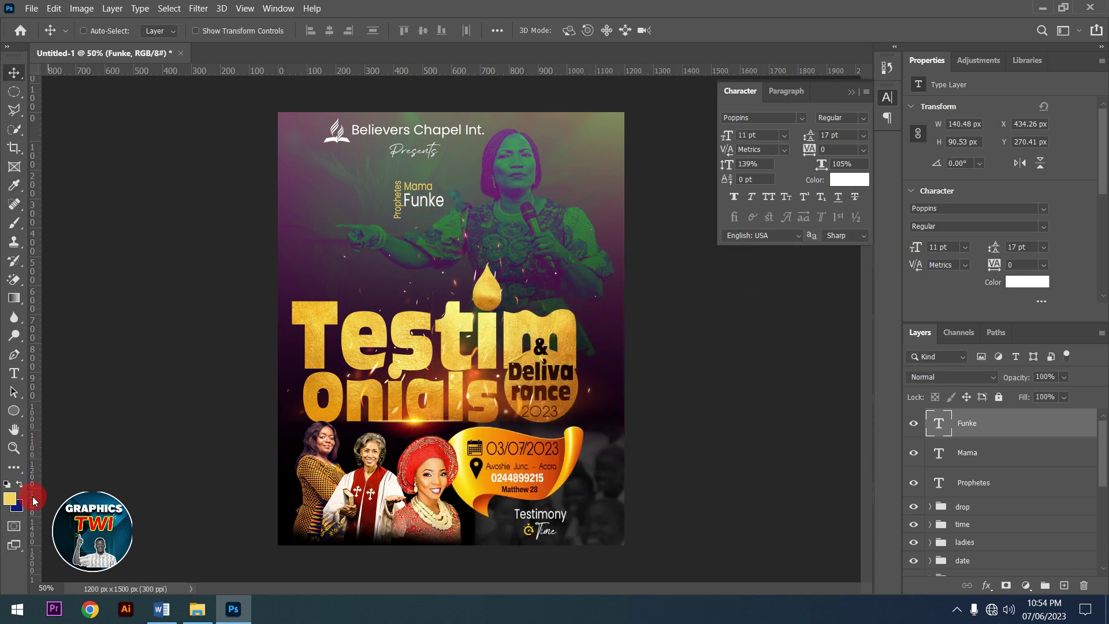
Select the word 'Host' in the Word fonts list and copy it
{"action": "left_click", "coordinate": [162, 609]}
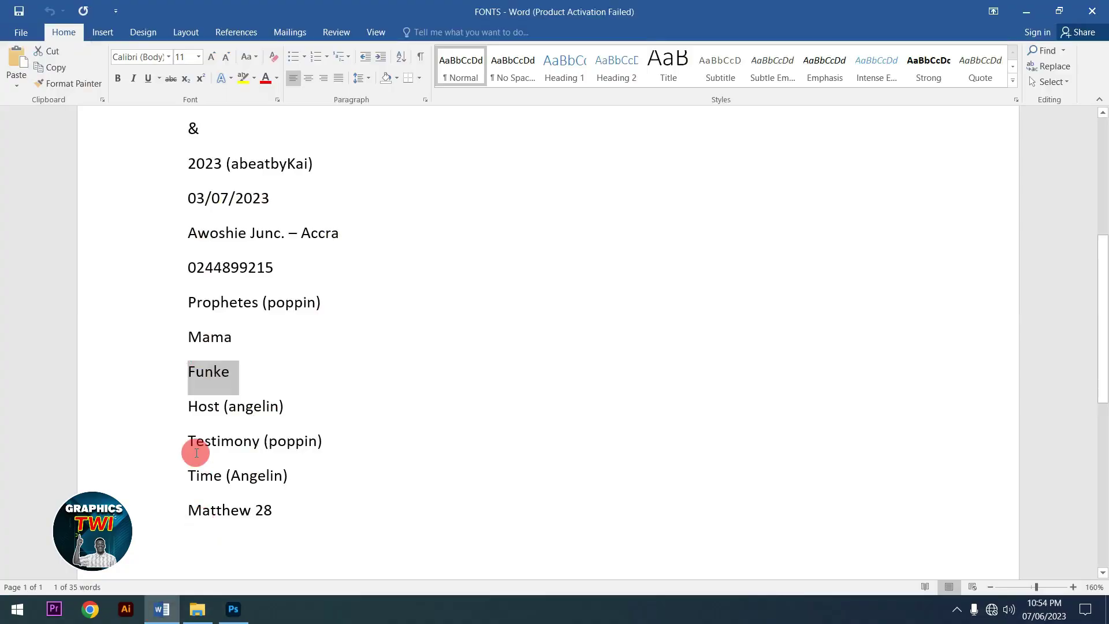
{"action": "left_click_drag", "start_coordinate": [190, 405], "coordinate": [216, 406]}
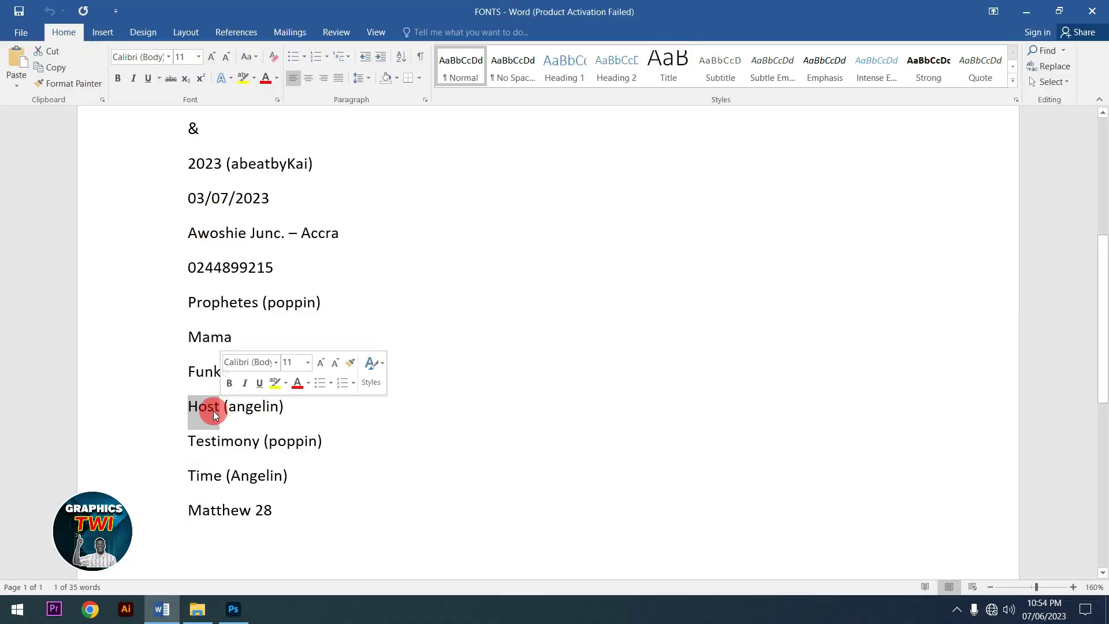
{"action": "right_click", "coordinate": [213, 411]}
{"action": "left_click", "coordinate": [255, 241]}
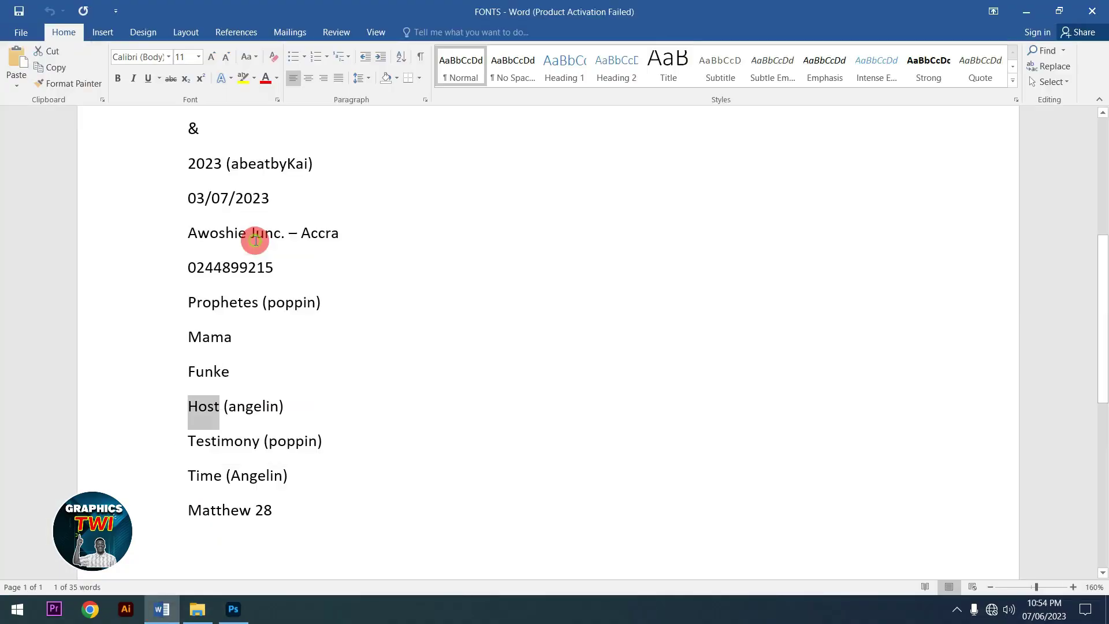
{"action": "right_click", "coordinate": [206, 410]}
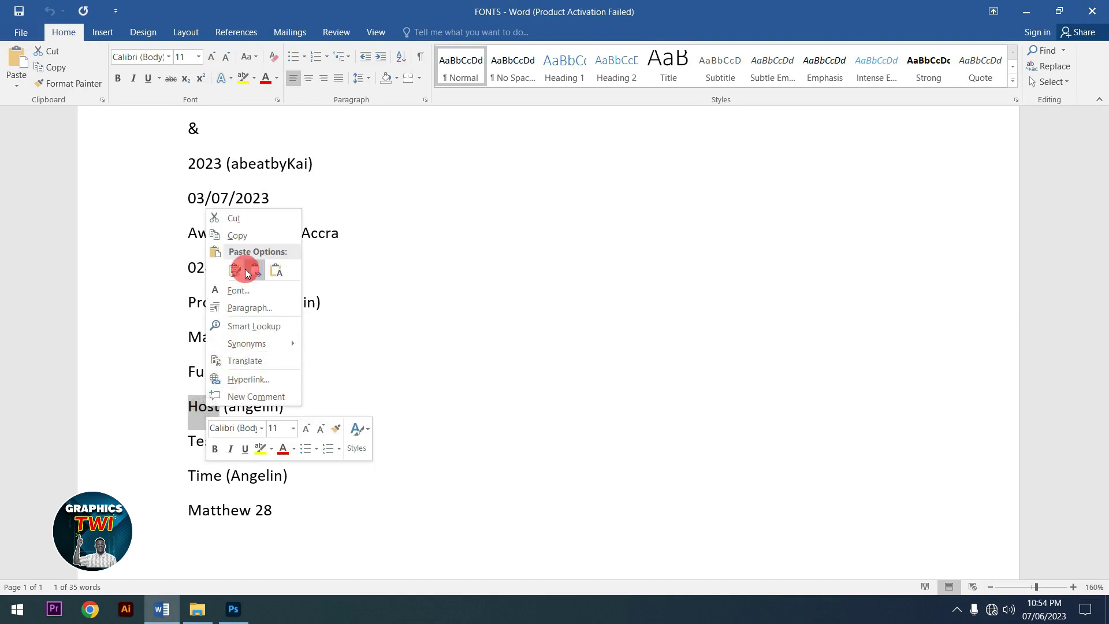
{"action": "left_click", "coordinate": [243, 241]}
Paste 'Host' as a new text layer in the Angelin font at 9 pt
{"action": "left_click", "coordinate": [233, 608]}
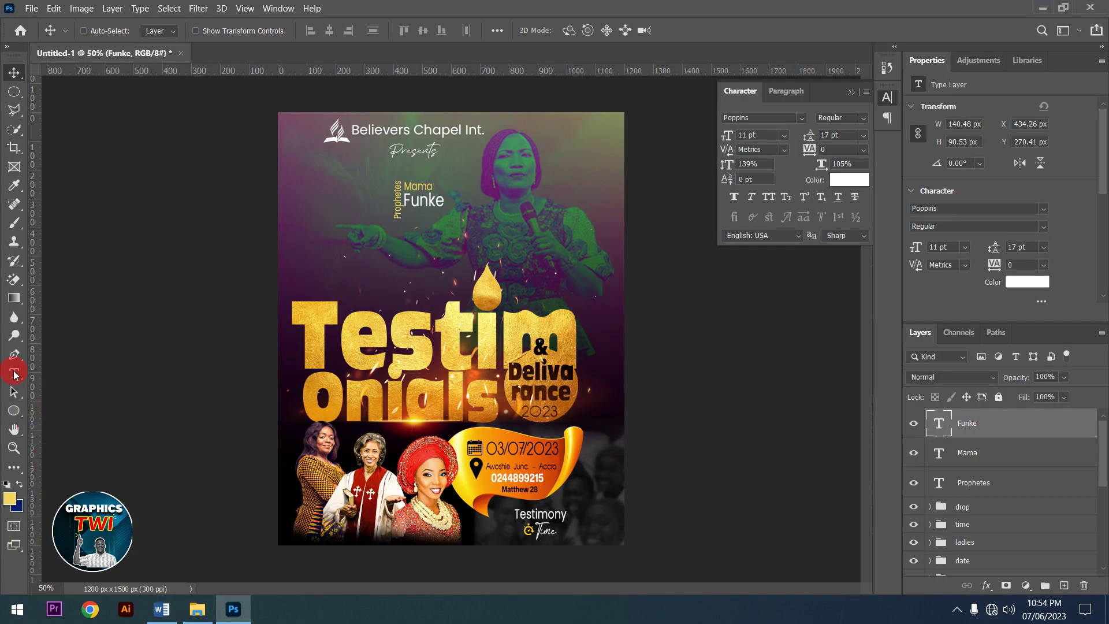
{"action": "left_click", "coordinate": [14, 371]}
{"action": "left_click", "coordinate": [323, 256]}
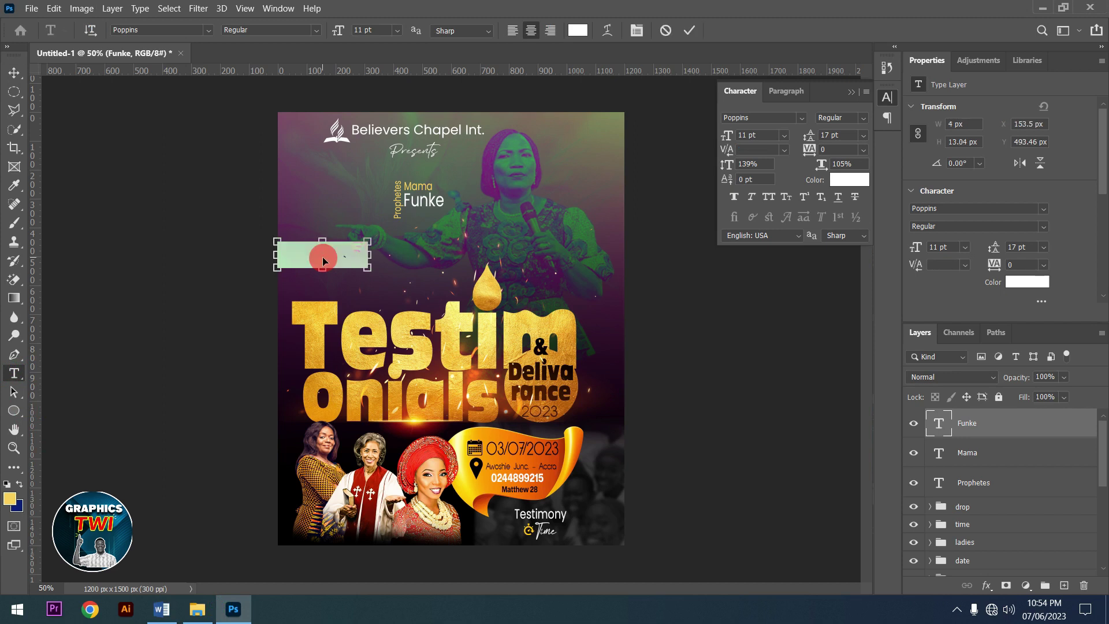
{"action": "key", "text": "ctrl+v"}
{"action": "key", "text": "ctrl+a"}
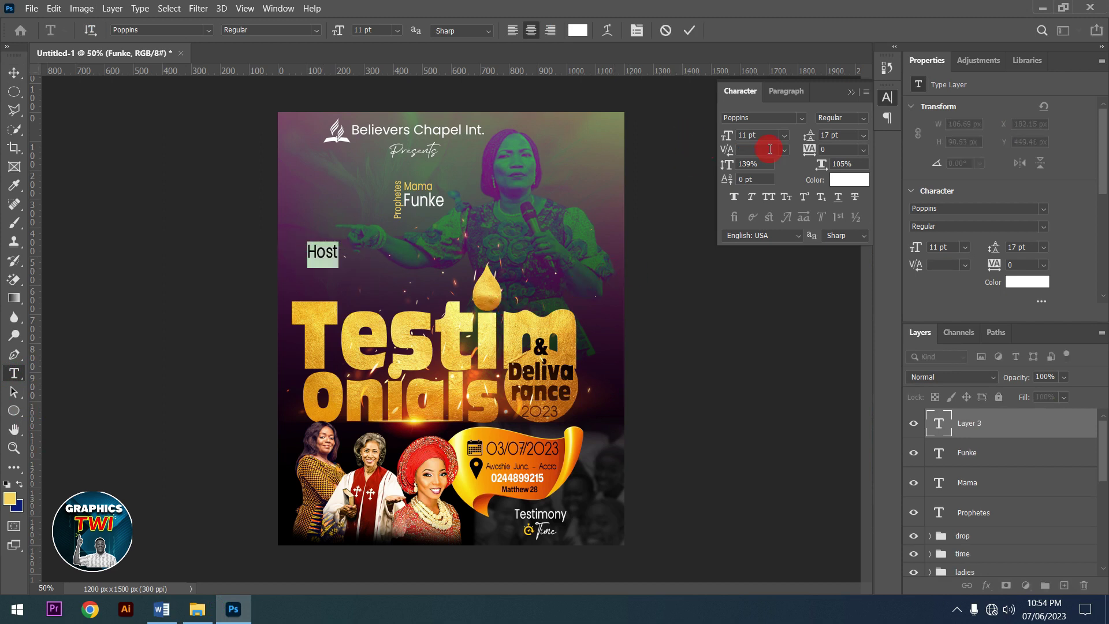
{"action": "type", "text": "an"}
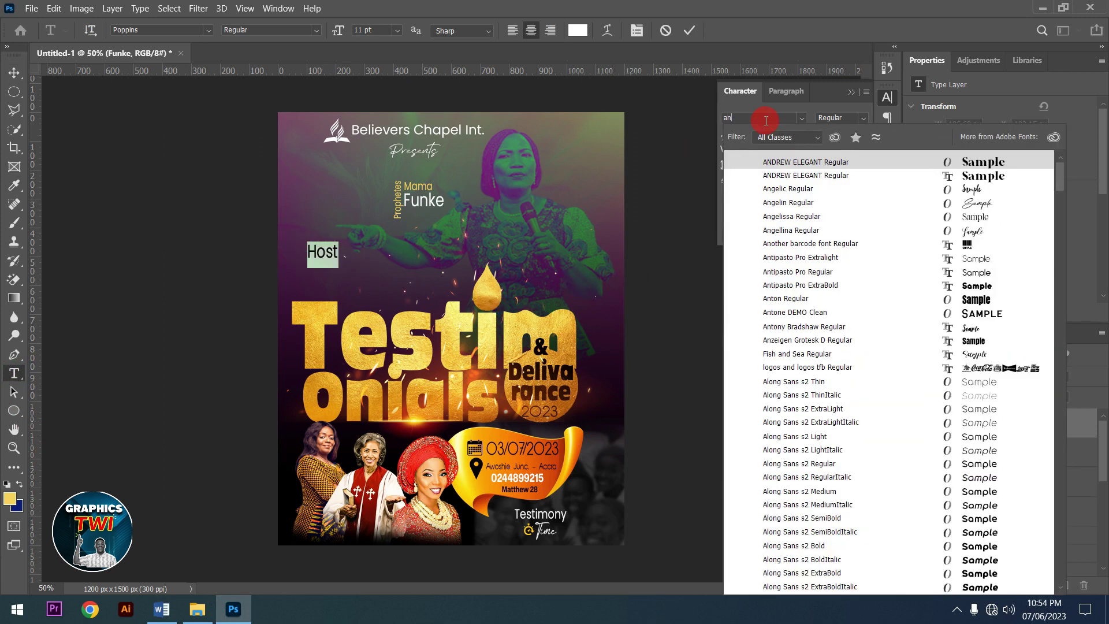
{"action": "type", "text": "gelin"}
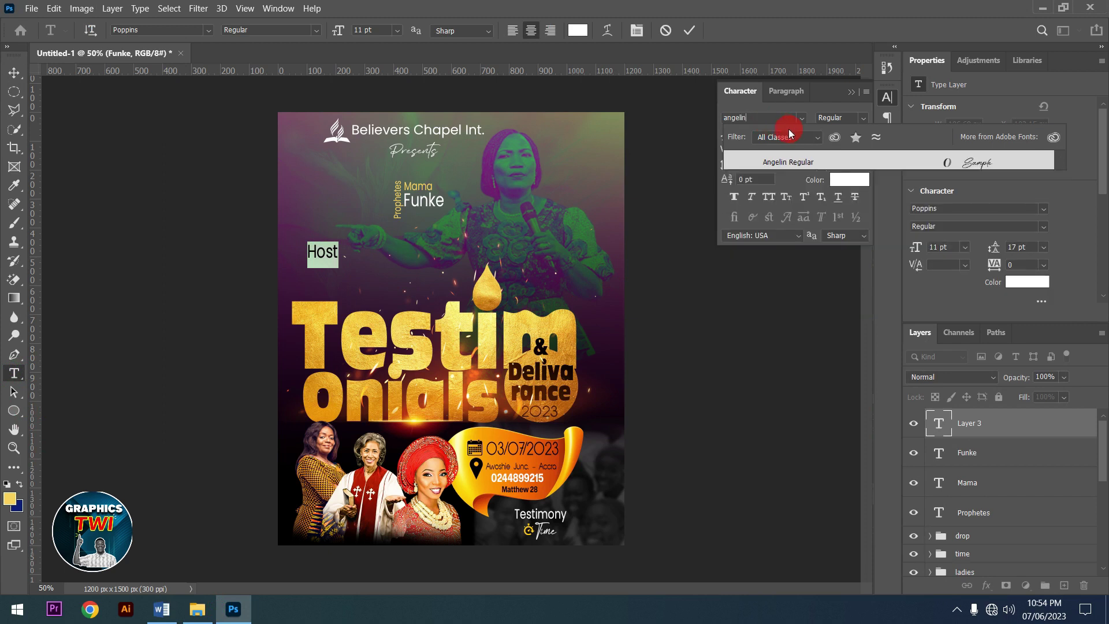
{"action": "left_click", "coordinate": [777, 156]}
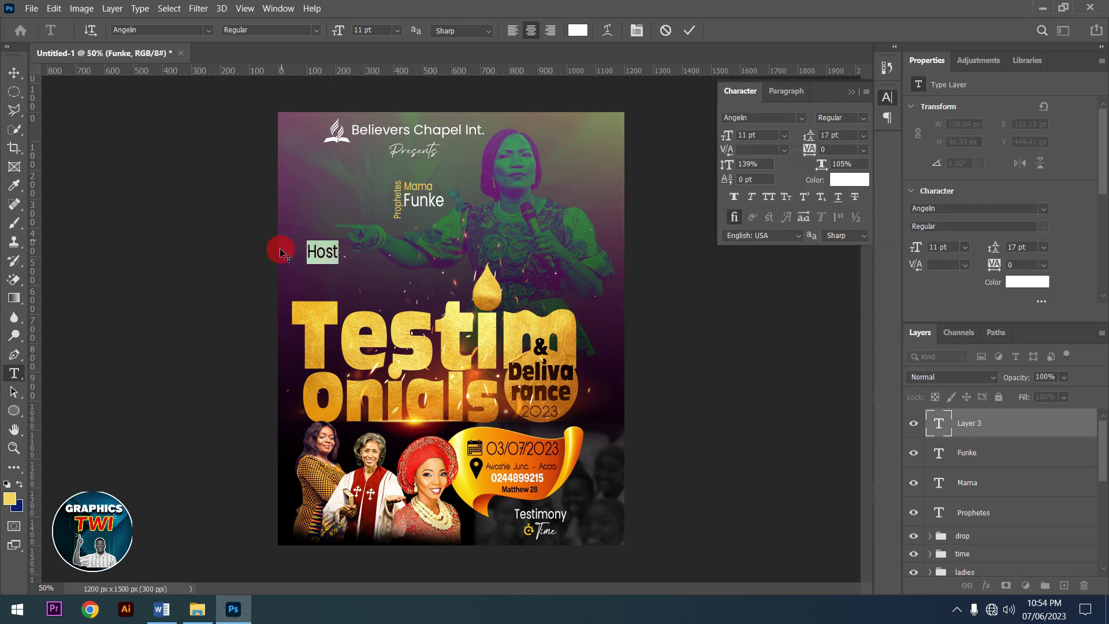
{"action": "left_click", "coordinate": [689, 32]}
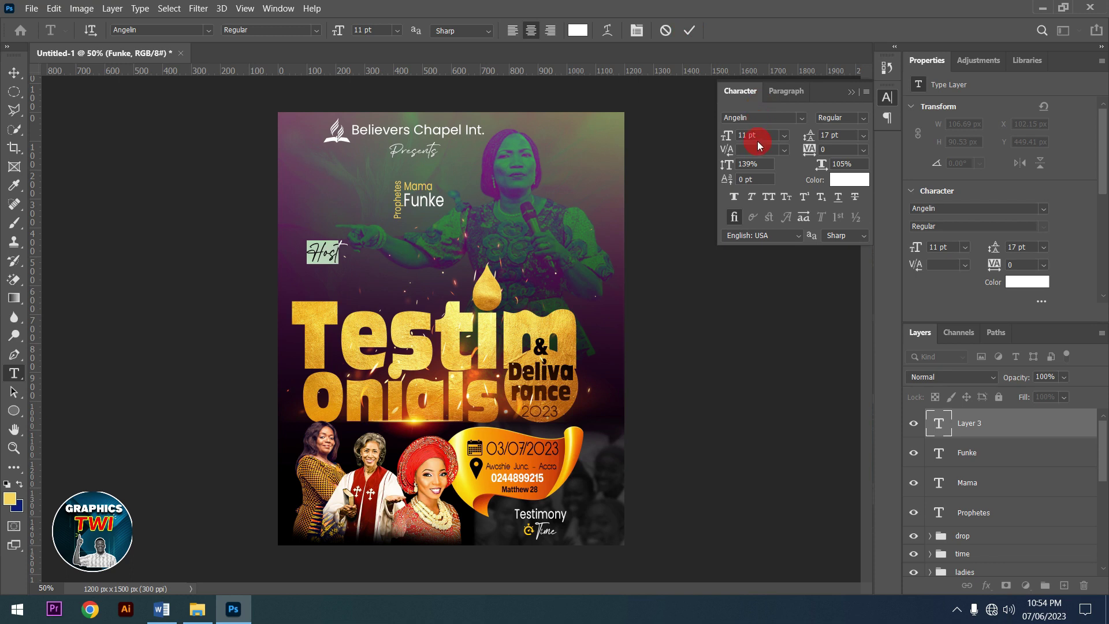
{"action": "key", "text": "Down"}
{"action": "key", "text": "Down"}
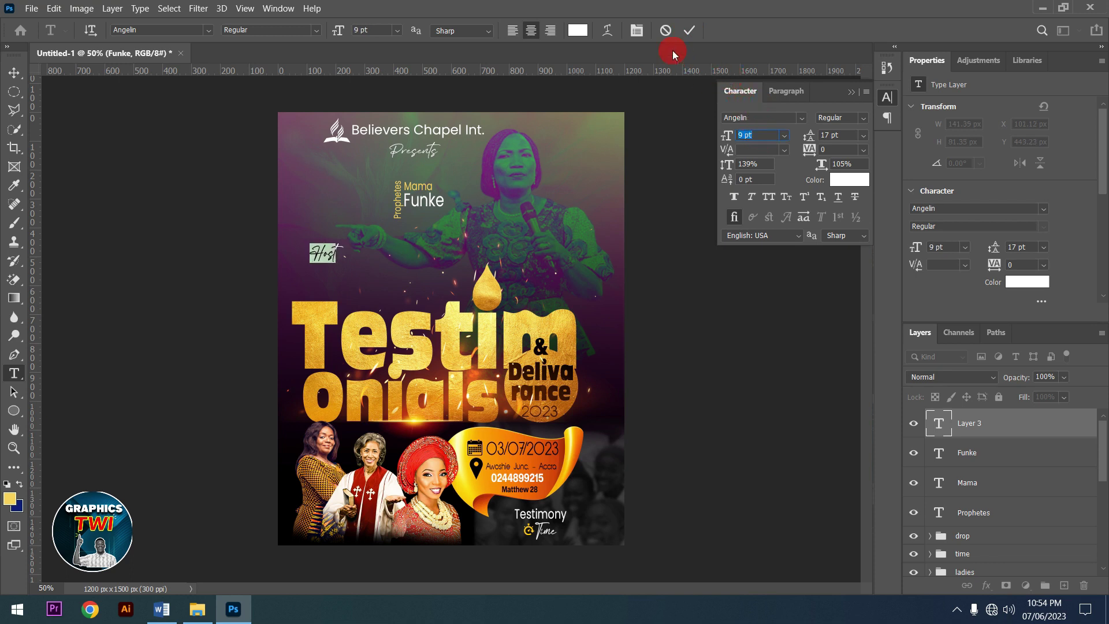
{"action": "left_click", "coordinate": [685, 34]}
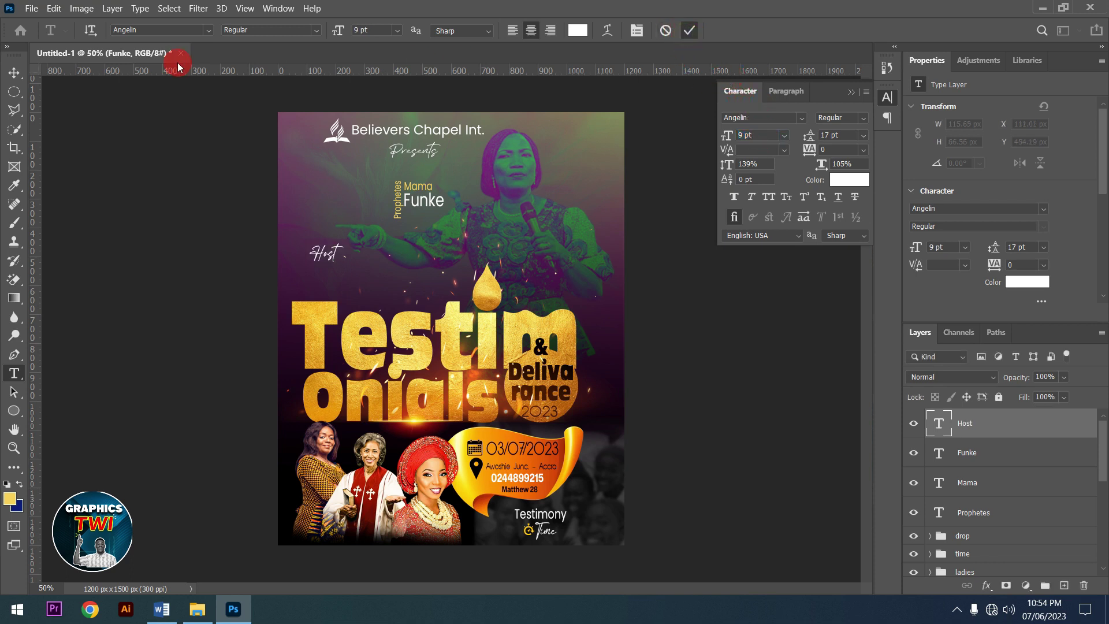
Place Host under the name, then group it with the name, Mama and Prophetes layers as 'host'
{"action": "left_click", "coordinate": [14, 73]}
{"action": "left_click_drag", "start_coordinate": [319, 252], "coordinate": [415, 220]}
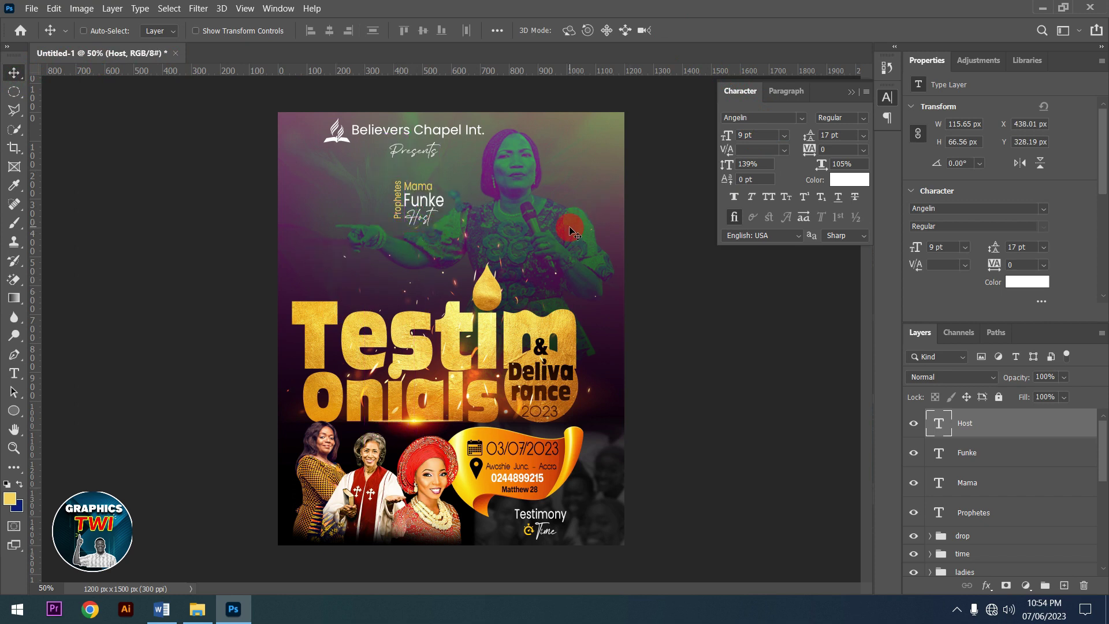
{"action": "key", "text": "Left"}
{"action": "key", "text": "Left"}
{"action": "key", "text": "Left"}
{"action": "left_click", "coordinate": [967, 460], "text": "ctrl"}
{"action": "left_click", "coordinate": [967, 484], "text": "ctrl"}
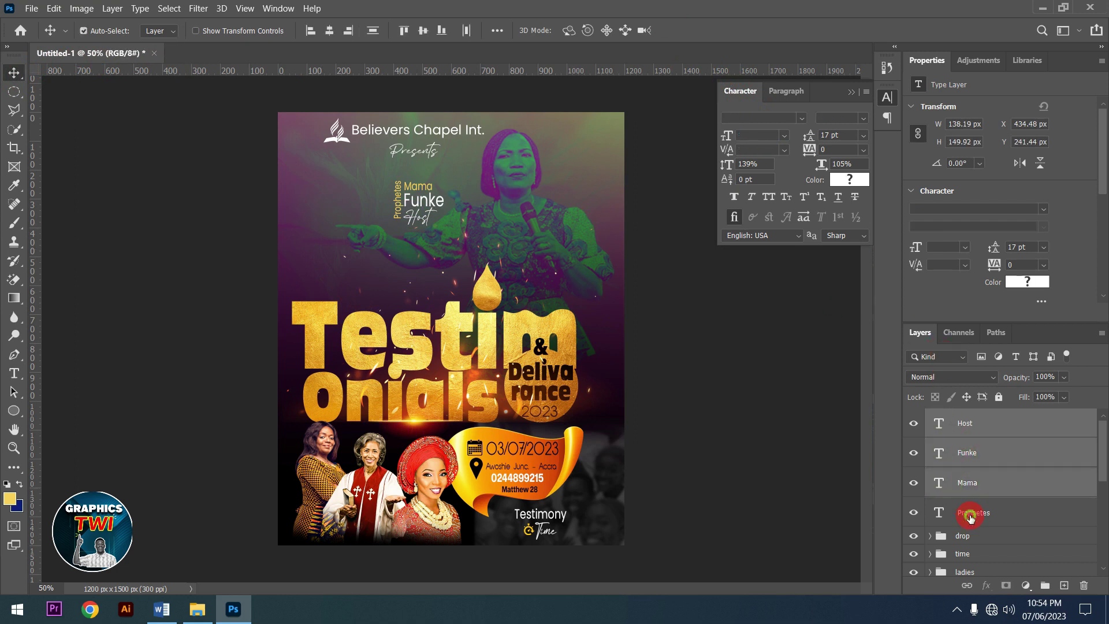
{"action": "left_click", "coordinate": [970, 514], "text": "ctrl"}
{"action": "key", "text": "ctrl+g"}
{"action": "left_click", "coordinate": [968, 421]}
{"action": "type", "text": "host"}
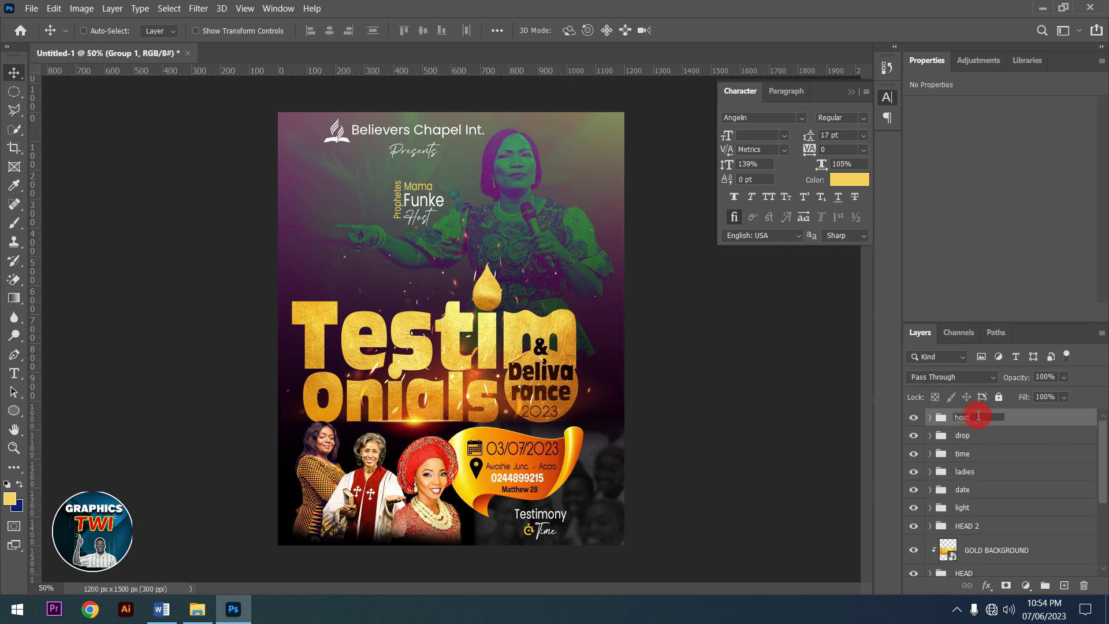
{"action": "key", "text": "Return"}
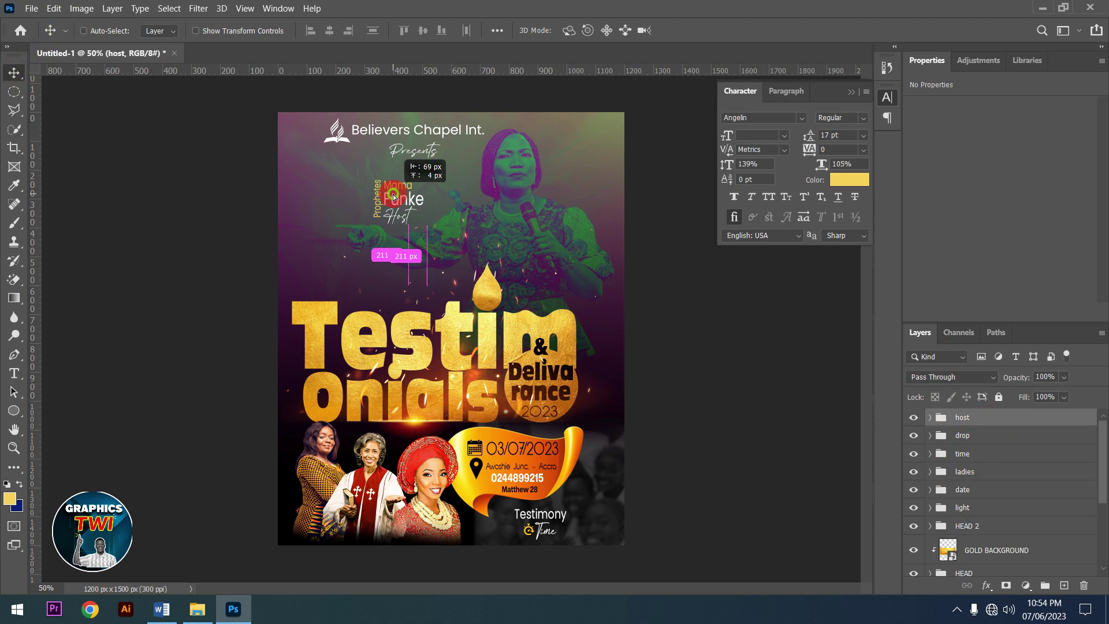
{"action": "left_click_drag", "start_coordinate": [410, 197], "coordinate": [401, 192]}
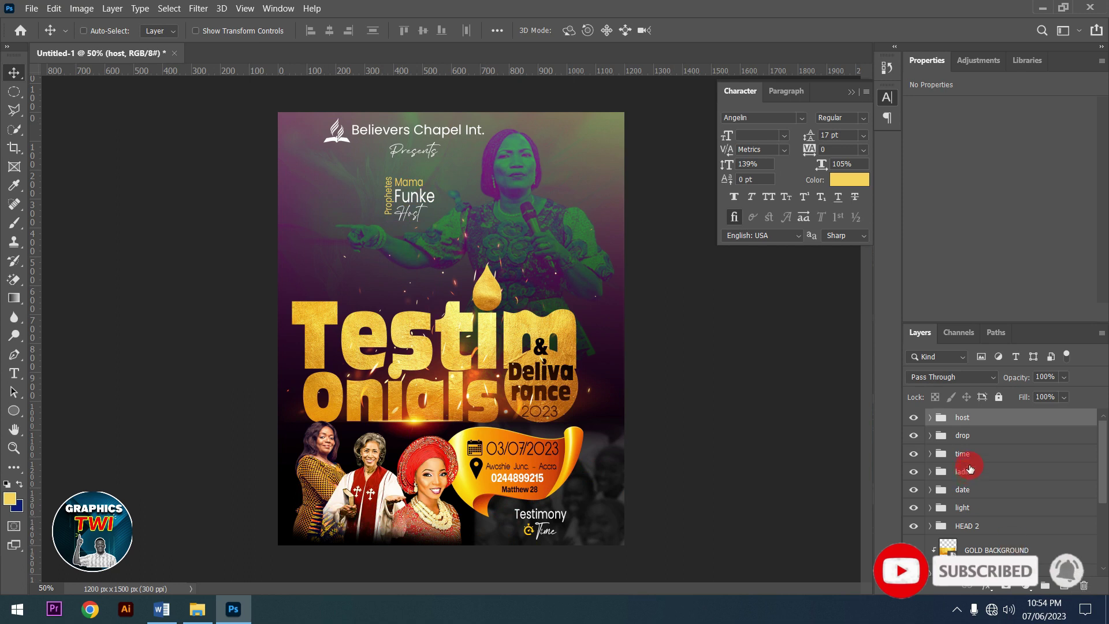
Draw a small dark purple (#680d5a) rectangle bar below the first woman
{"action": "left_click", "coordinate": [13, 527]}
{"action": "left_click", "coordinate": [20, 501]}
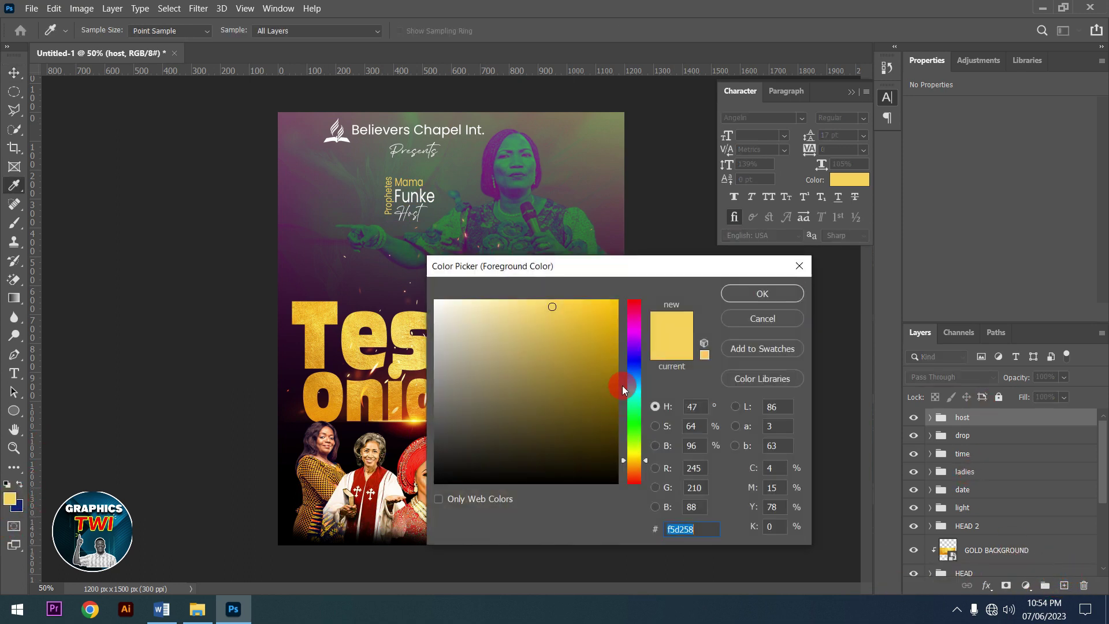
{"action": "left_click_drag", "start_coordinate": [636, 341], "coordinate": [634, 326]}
{"action": "left_click", "coordinate": [595, 409]}
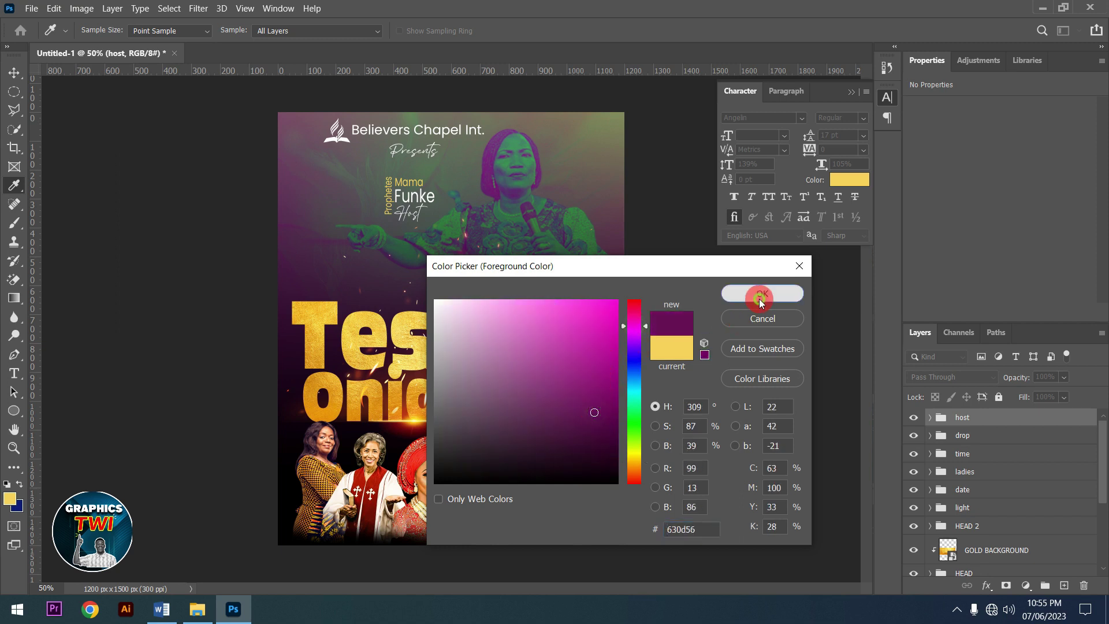
{"action": "left_click", "coordinate": [755, 295]}
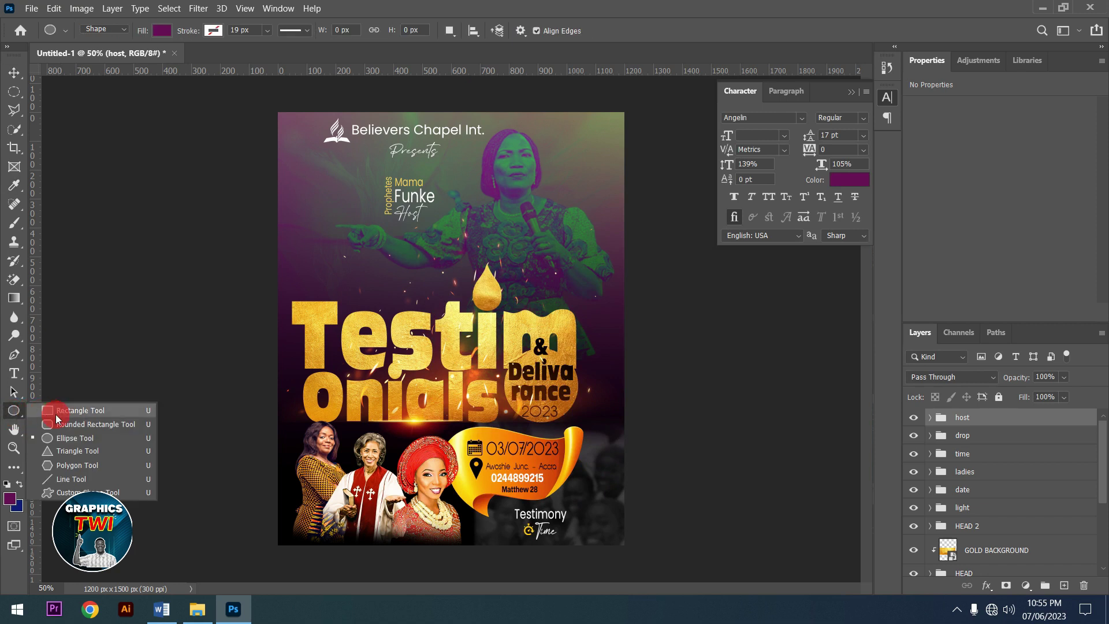
{"action": "left_click_drag", "start_coordinate": [14, 415], "coordinate": [52, 409]}
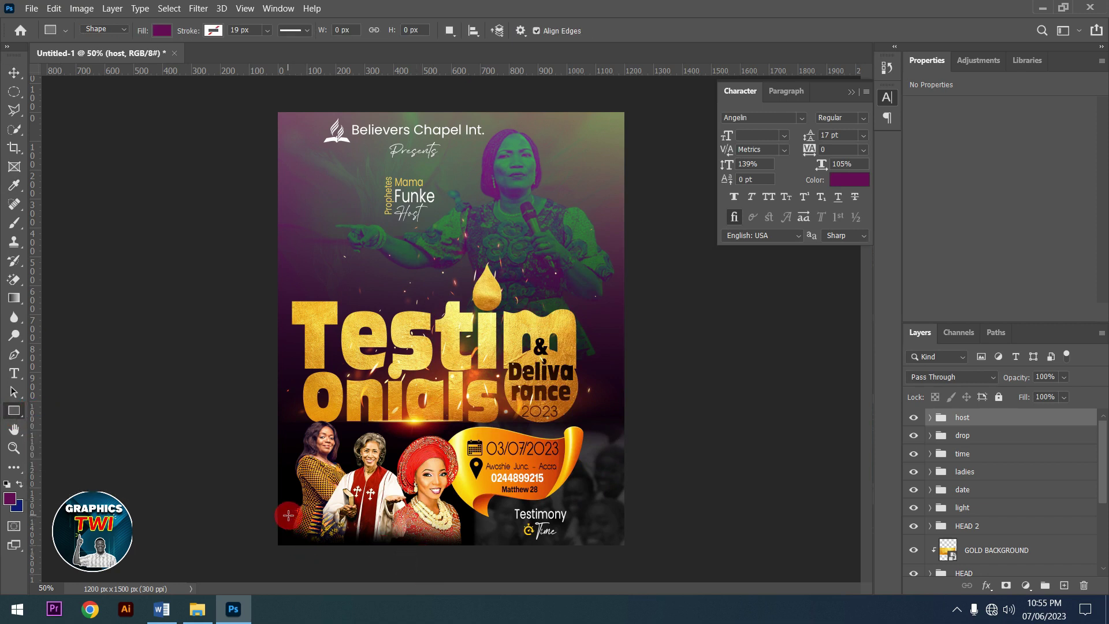
{"action": "left_click_drag", "start_coordinate": [289, 514], "coordinate": [326, 524]}
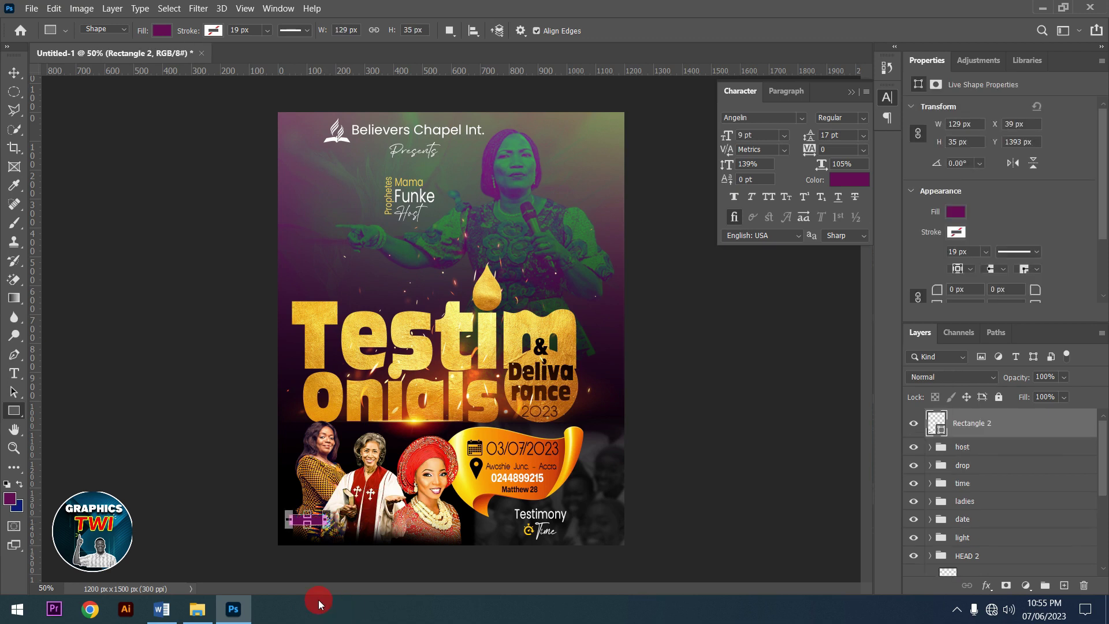
{"action": "left_click", "coordinate": [21, 79]}
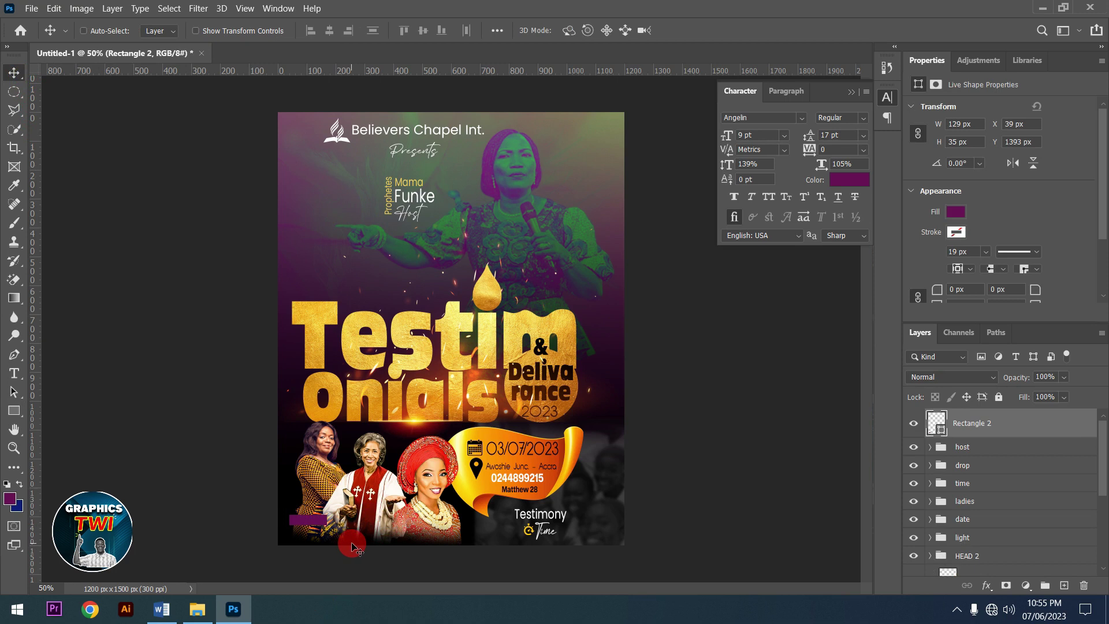
{"action": "key", "text": "ctrl+plus"}
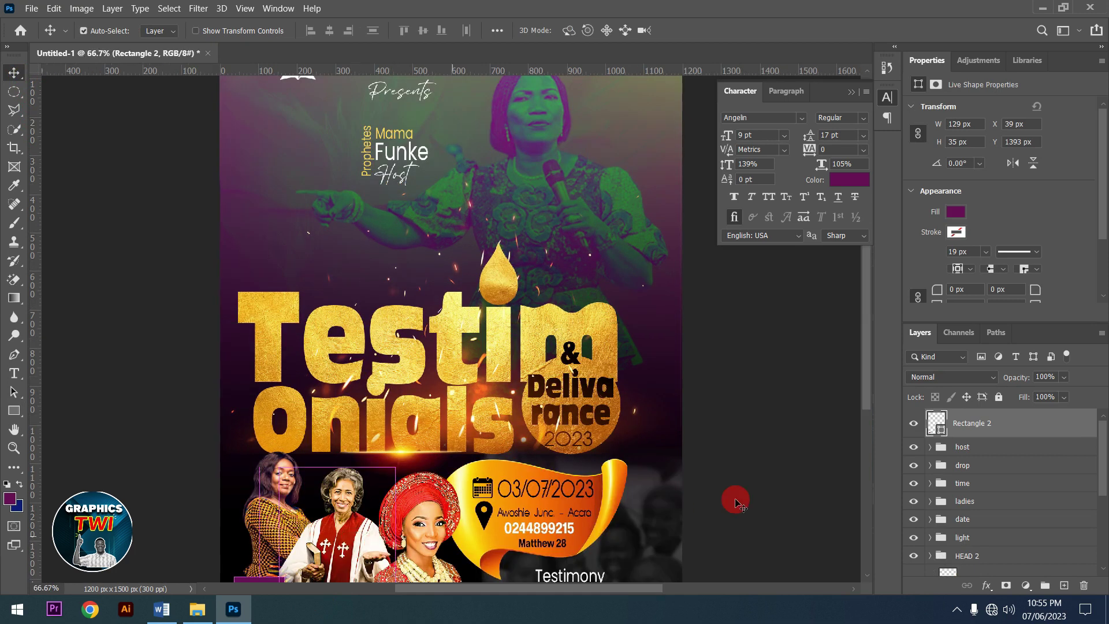
{"action": "left_click_drag", "start_coordinate": [867, 386], "coordinate": [865, 459]}
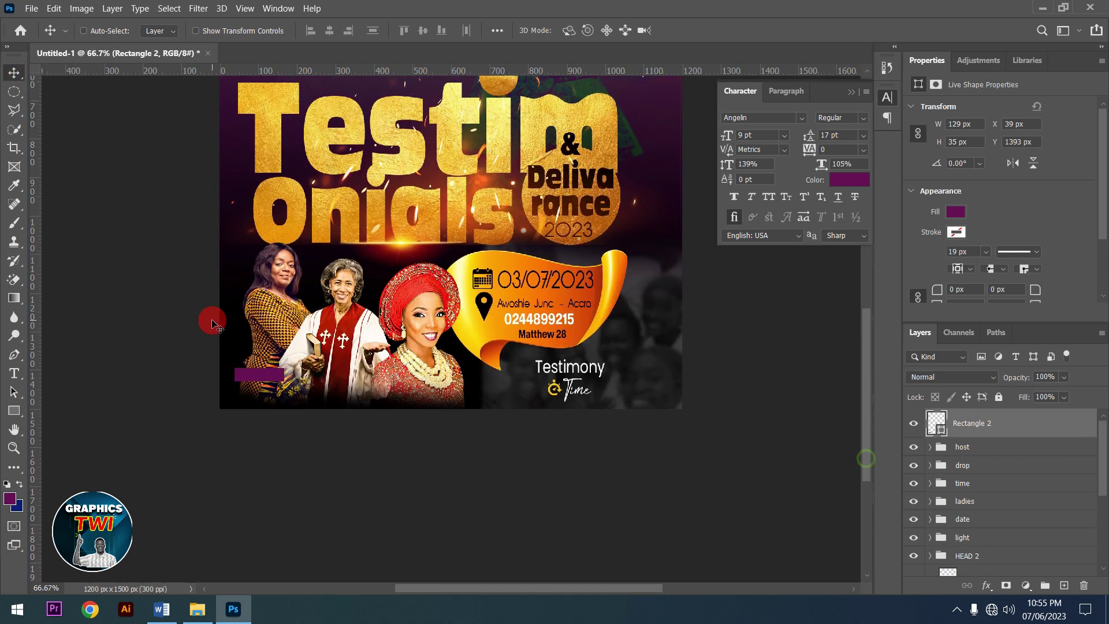
Type the first woman's name in white (#ffffff) Poppins Regular, reduced to 5 pt
{"action": "left_click", "coordinate": [14, 373]}
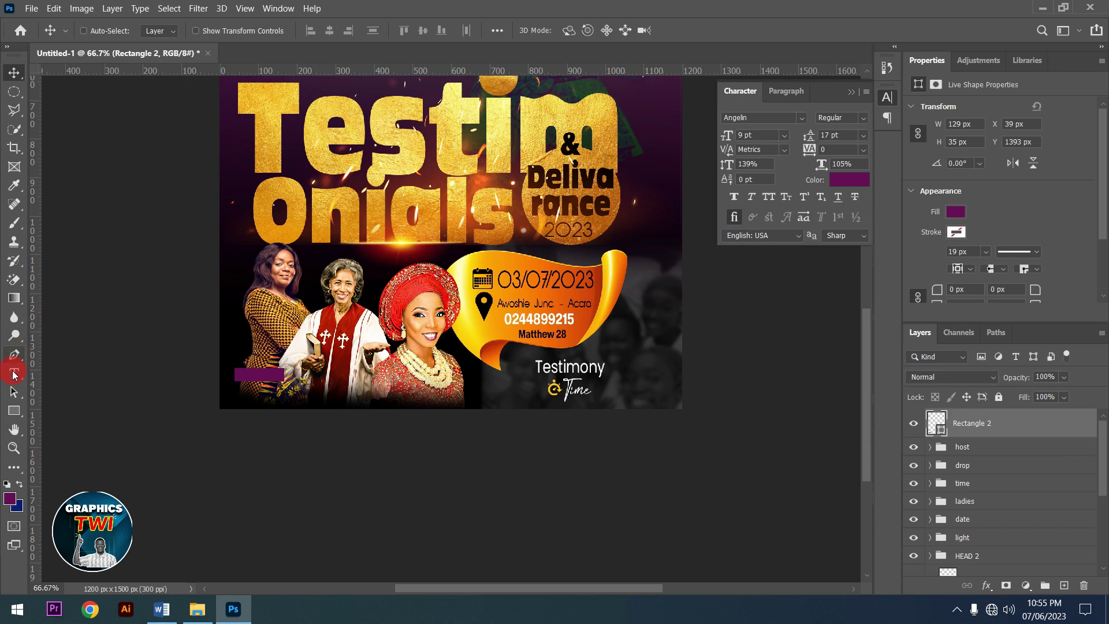
{"action": "left_click", "coordinate": [235, 260]}
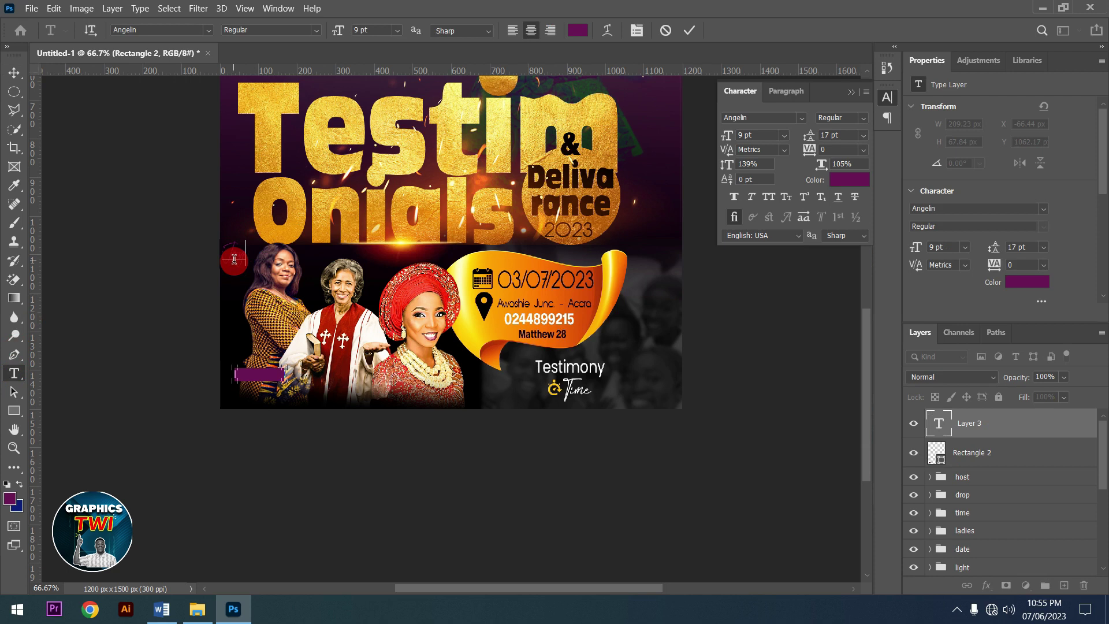
{"action": "type", "text": "Joyce"}
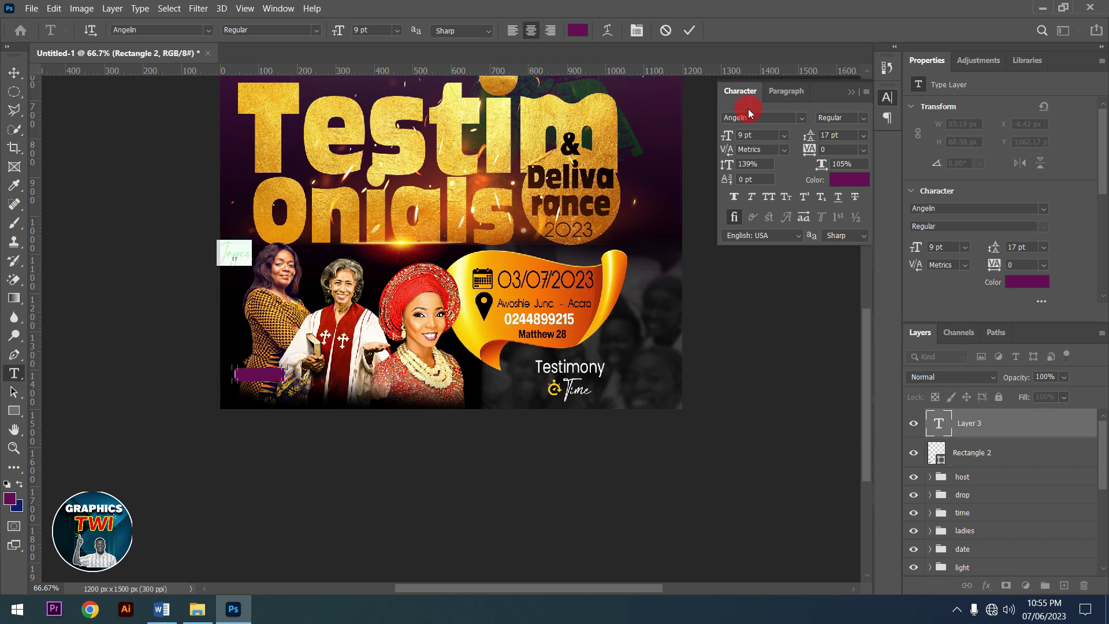
{"action": "left_click", "coordinate": [850, 189]}
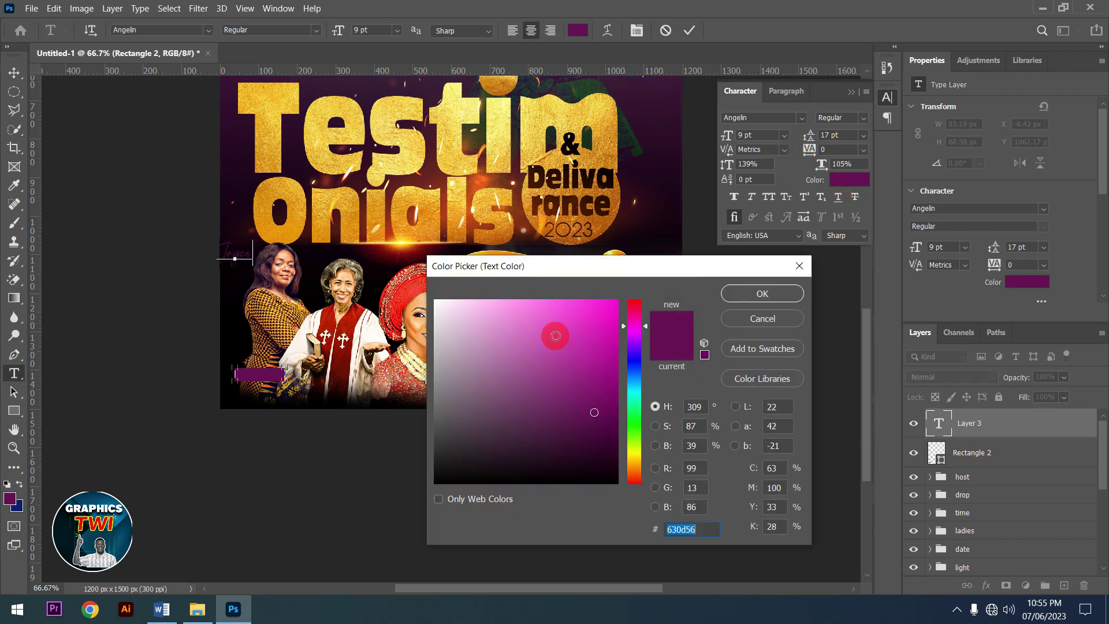
{"action": "type", "text": "ffffff"}
{"action": "left_click", "coordinate": [762, 294]}
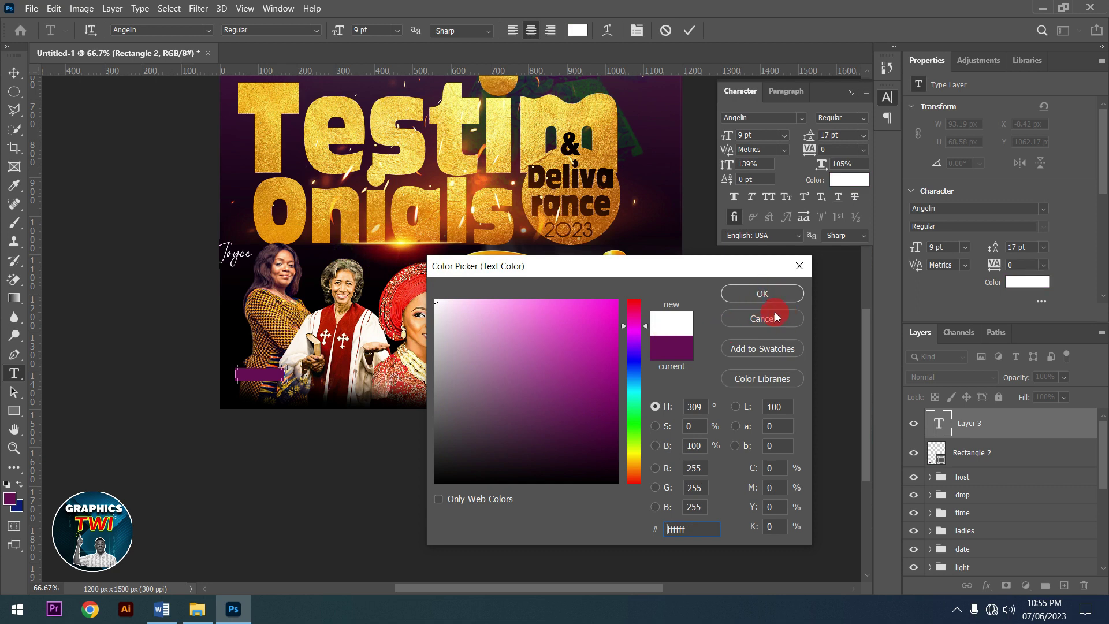
{"action": "left_click", "coordinate": [776, 293]}
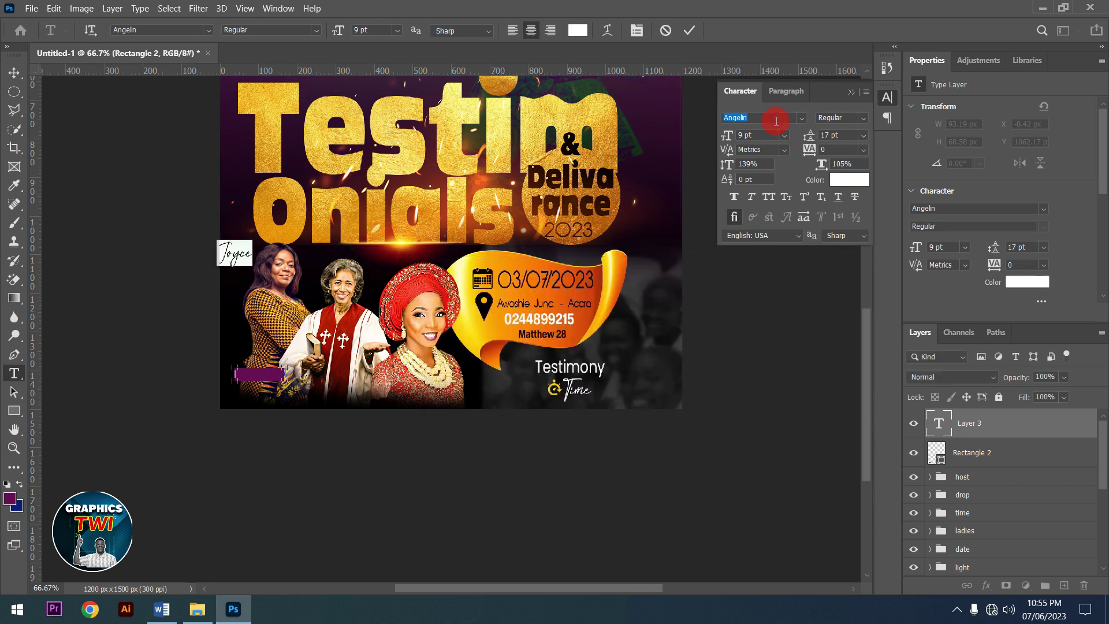
{"action": "type", "text": "Poppins"}
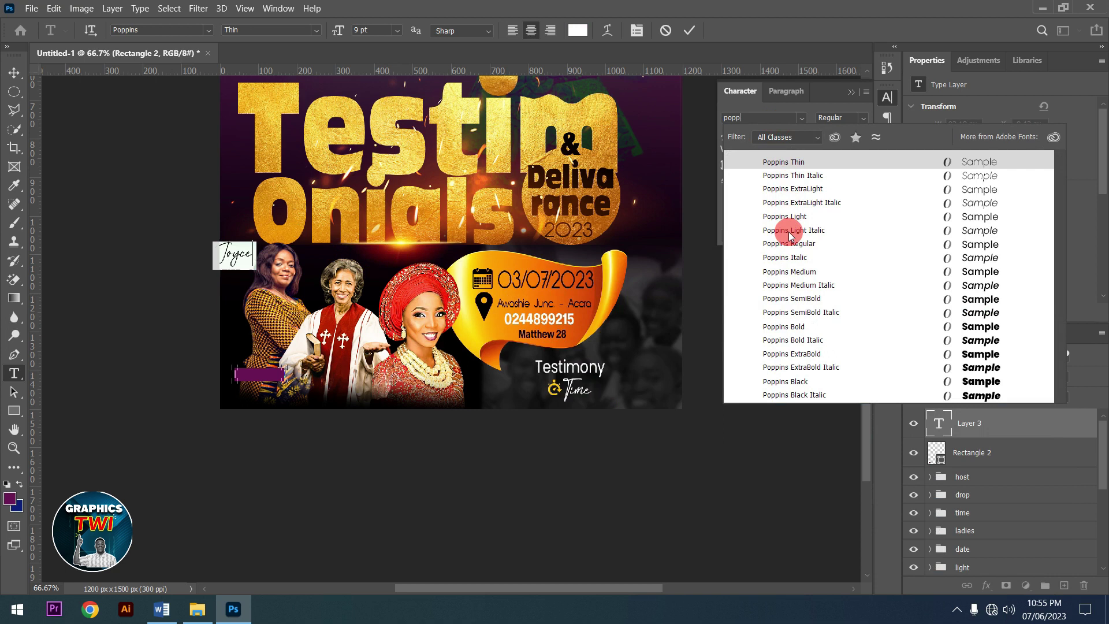
{"action": "left_click", "coordinate": [798, 248]}
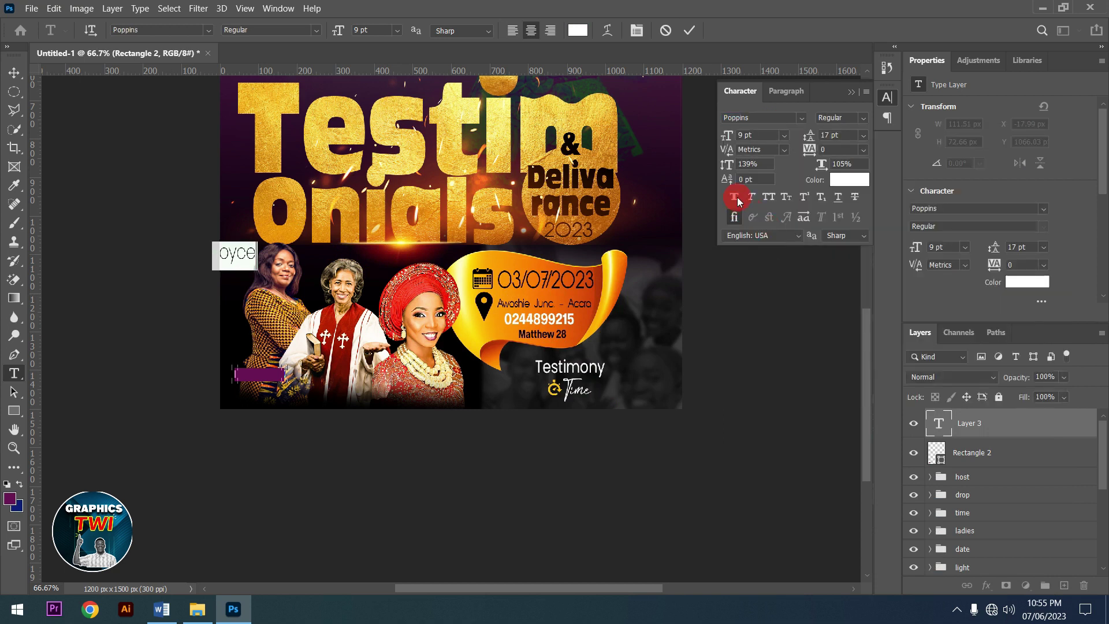
{"action": "key", "text": "Down"}
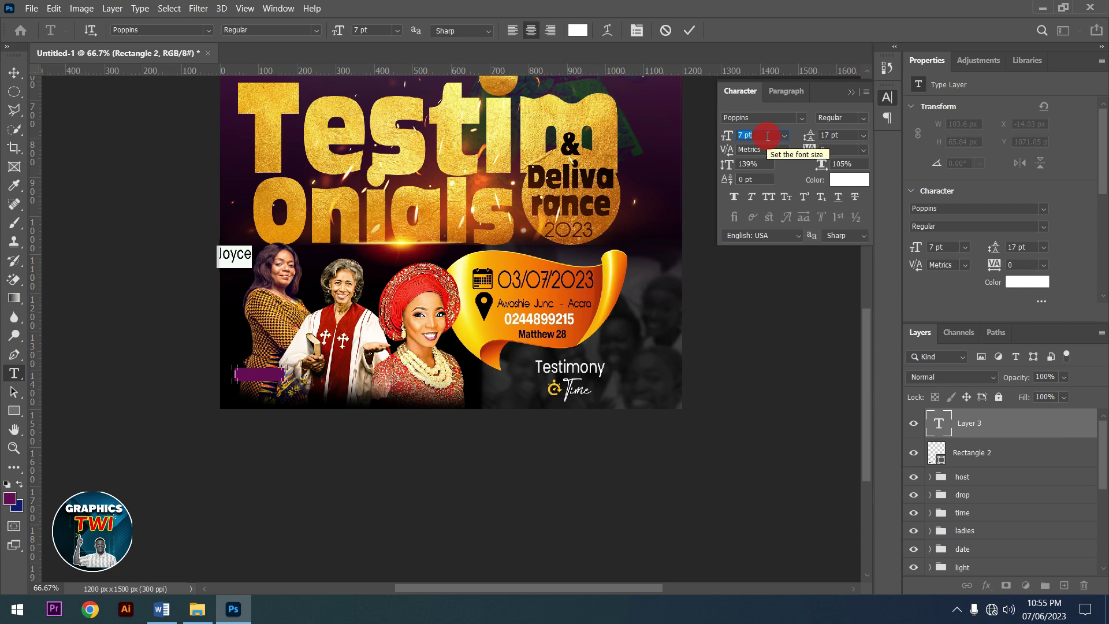
{"action": "type", "text": "5"}
{"action": "left_click", "coordinate": [690, 31]}
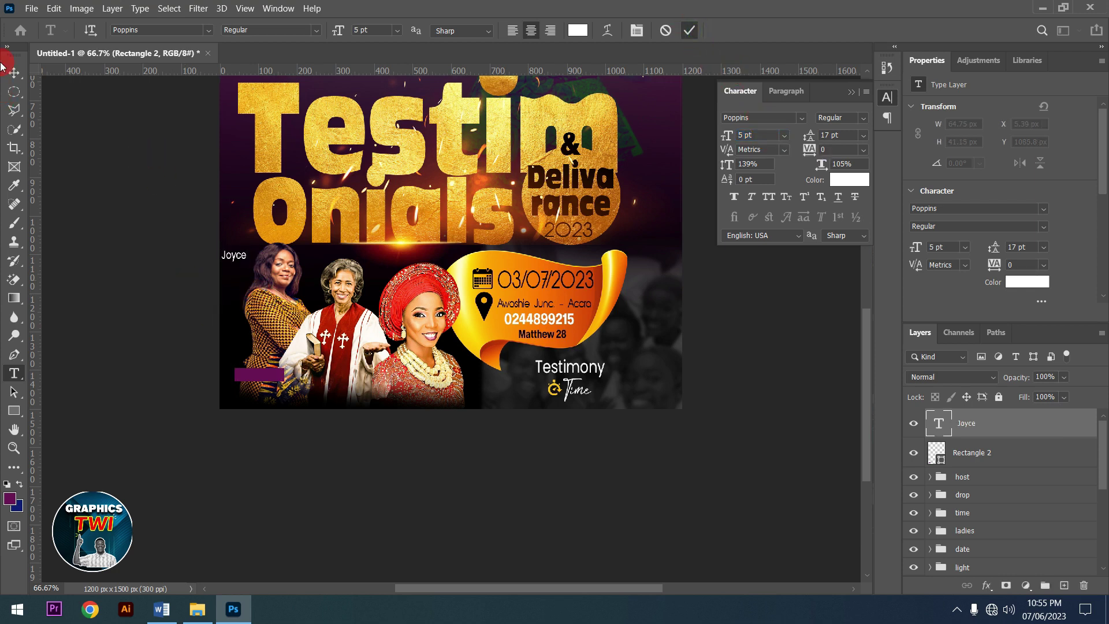
Move the name text onto the purple bar, centred
{"action": "left_click", "coordinate": [14, 72]}
{"action": "left_click", "coordinate": [236, 250]}
{"action": "left_click_drag", "start_coordinate": [236, 250], "coordinate": [261, 373]}
{"action": "left_click", "coordinate": [1091, 417]}
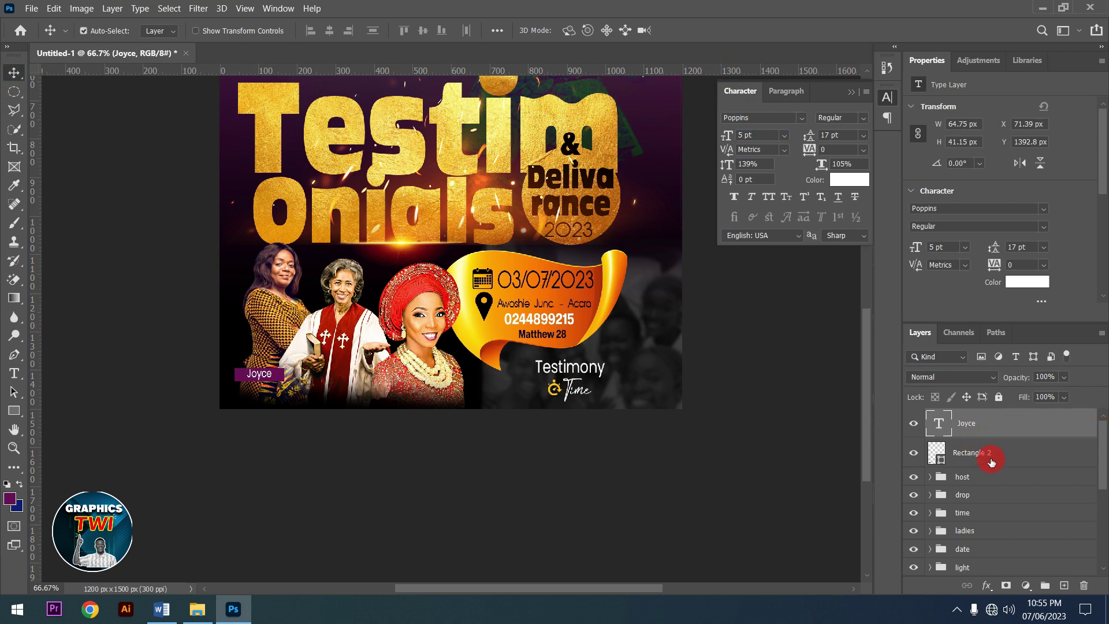
Group the purple bar with its name, duplicate the group, and move the copy under the second woman
{"action": "left_click", "coordinate": [991, 462], "text": "shift"}
{"action": "key", "text": "ctrl+g"}
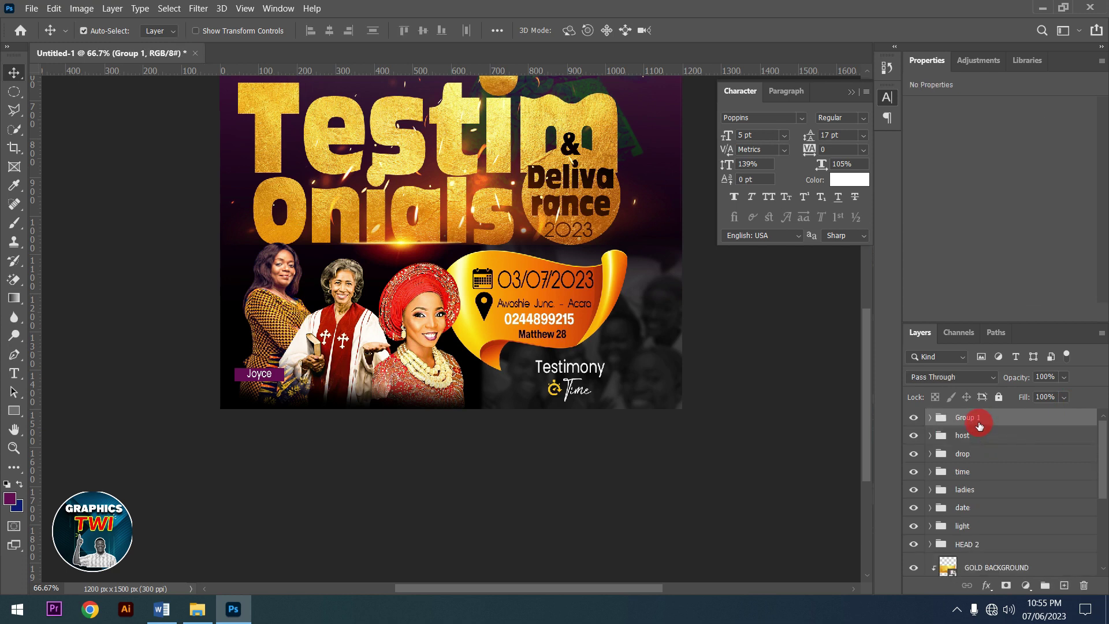
{"action": "right_click", "coordinate": [970, 422]}
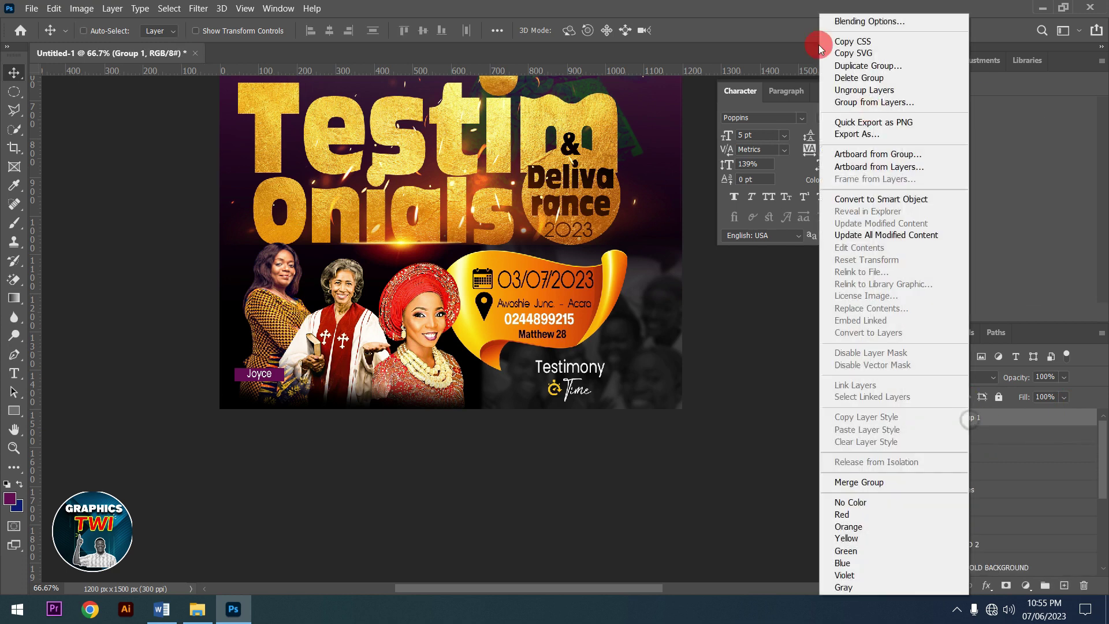
{"action": "left_click", "coordinate": [849, 75]}
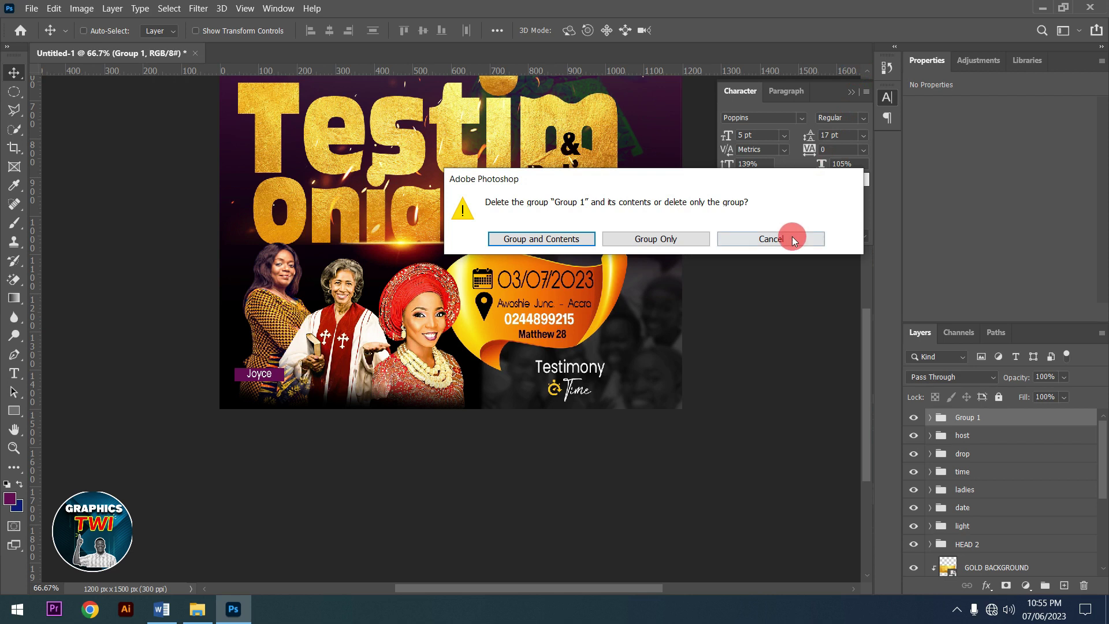
{"action": "left_click", "coordinate": [789, 239]}
{"action": "right_click", "coordinate": [981, 416]}
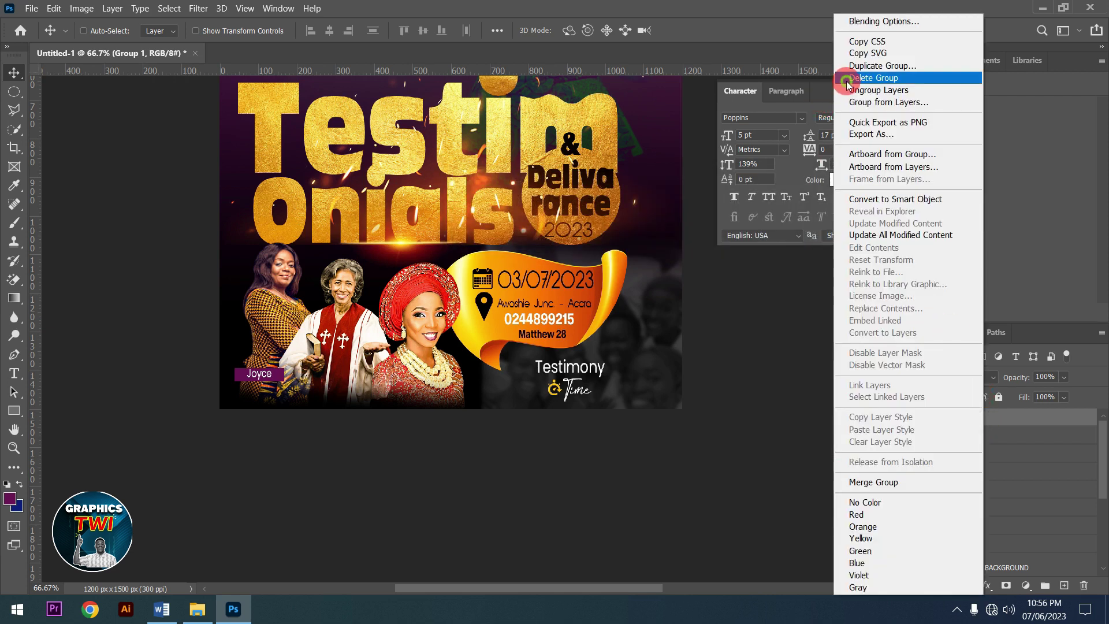
{"action": "left_click", "coordinate": [861, 66]}
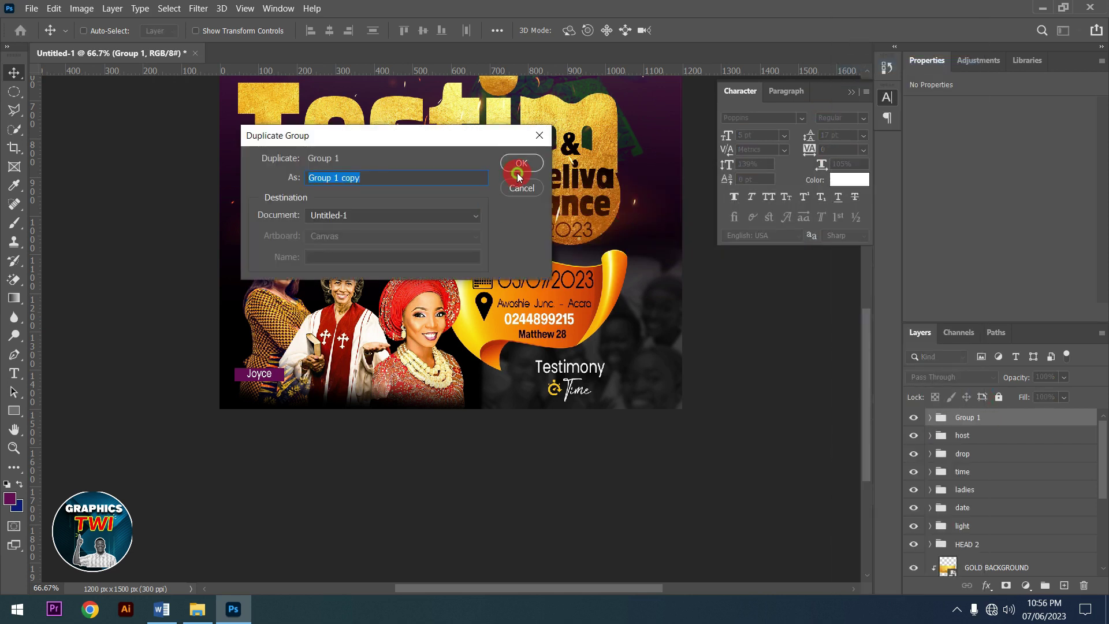
{"action": "left_click", "coordinate": [521, 163]}
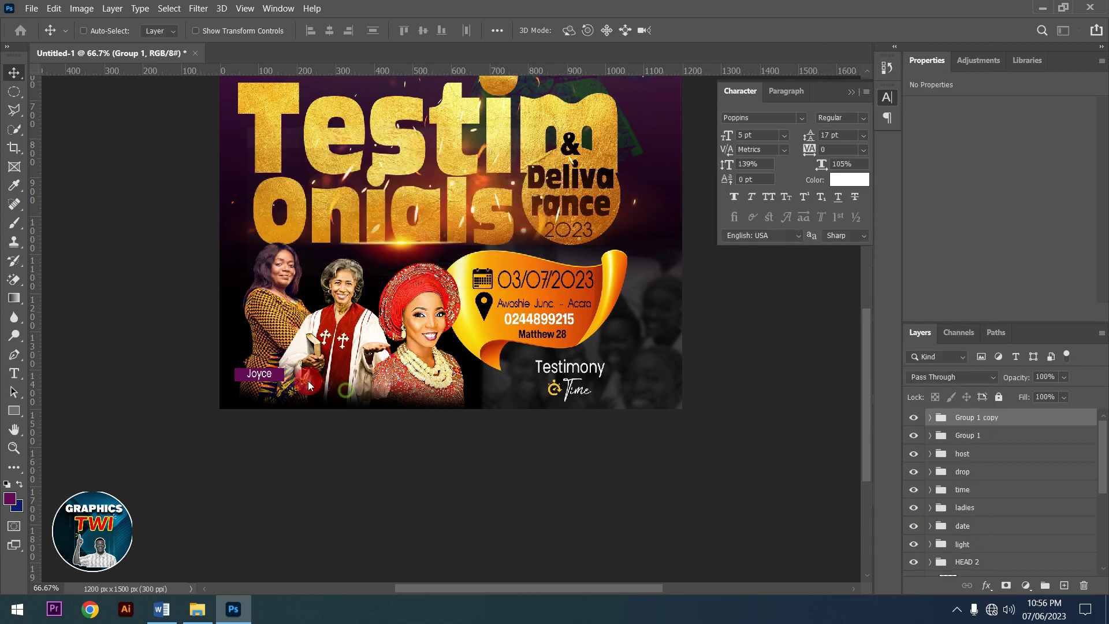
{"action": "left_click_drag", "start_coordinate": [277, 379], "coordinate": [356, 380]}
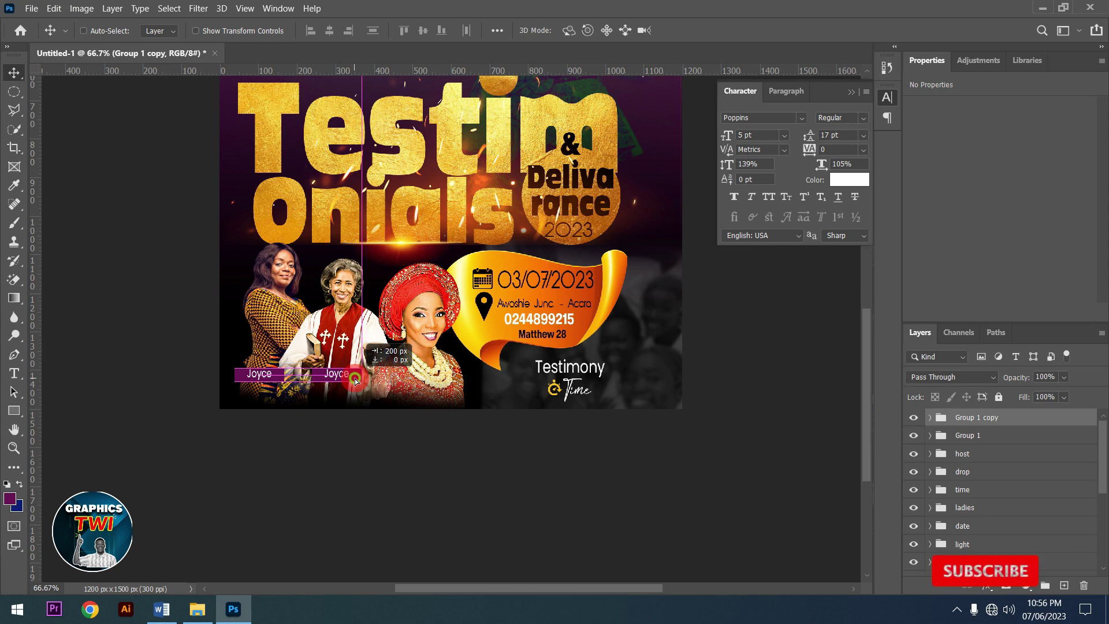
Retype the copied label with the second woman's name and select the label group
{"action": "left_click", "coordinate": [13, 373]}
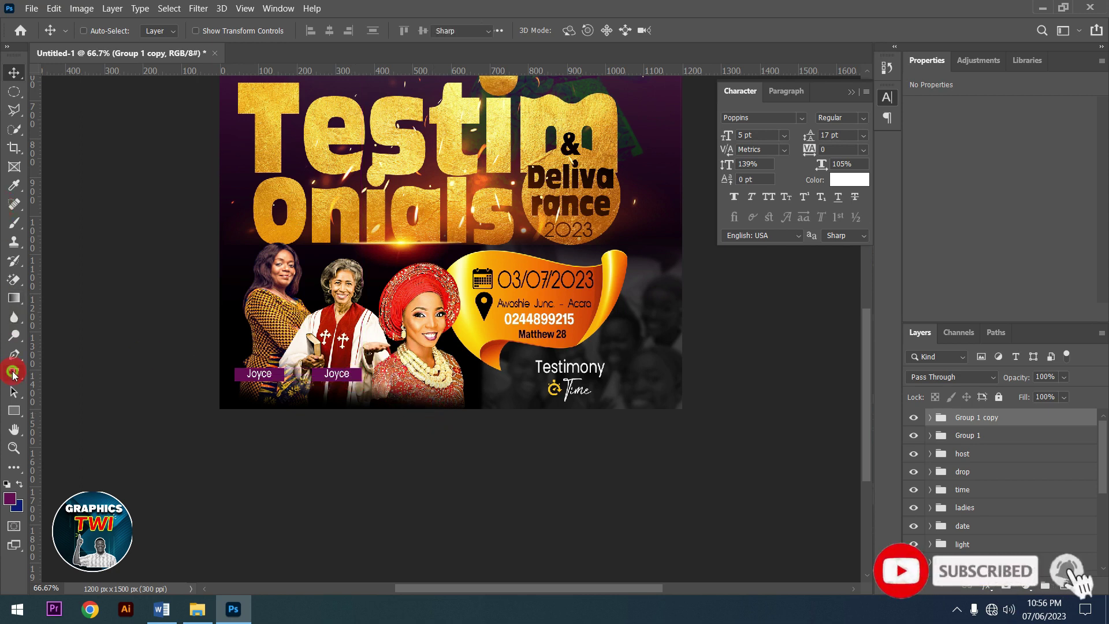
{"action": "left_click_drag", "start_coordinate": [324, 374], "coordinate": [361, 369]}
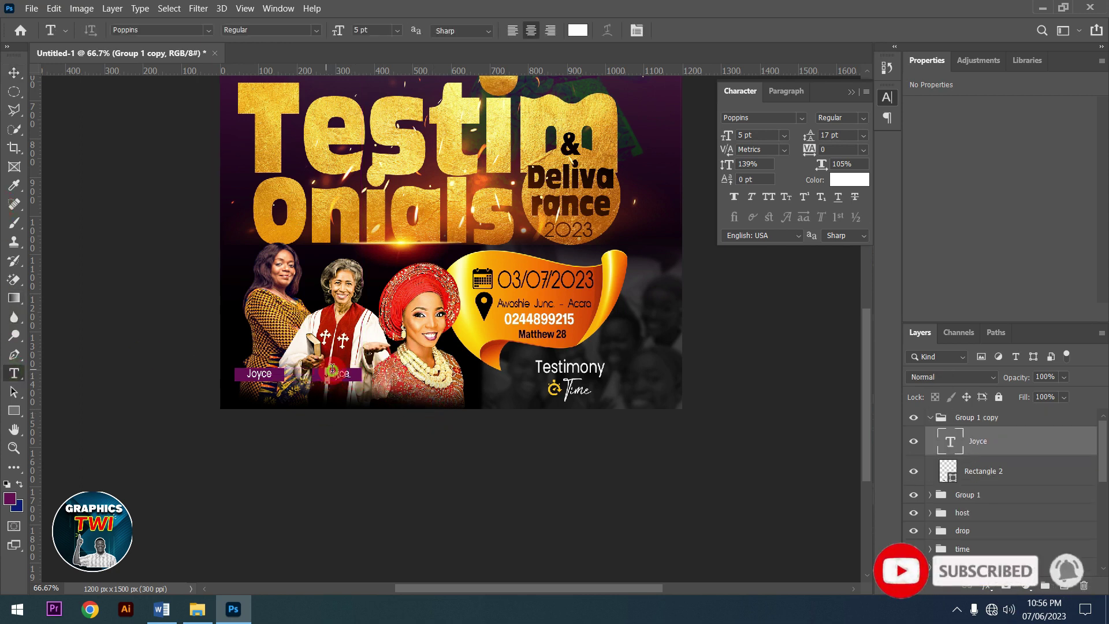
{"action": "left_click", "coordinate": [364, 373]}
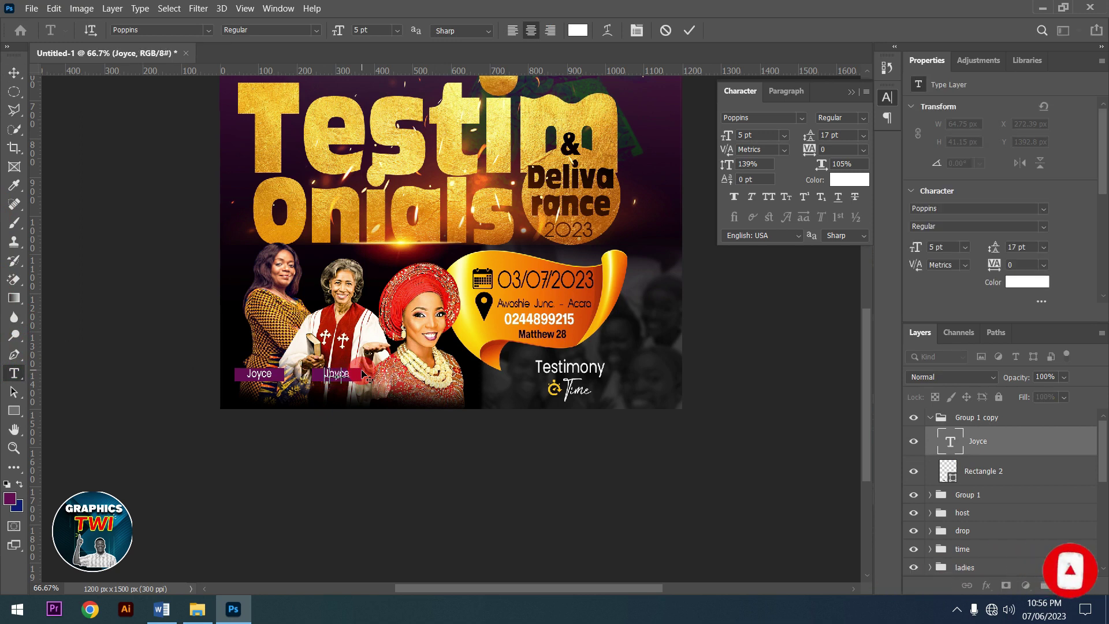
{"action": "type", "text": "Mary"}
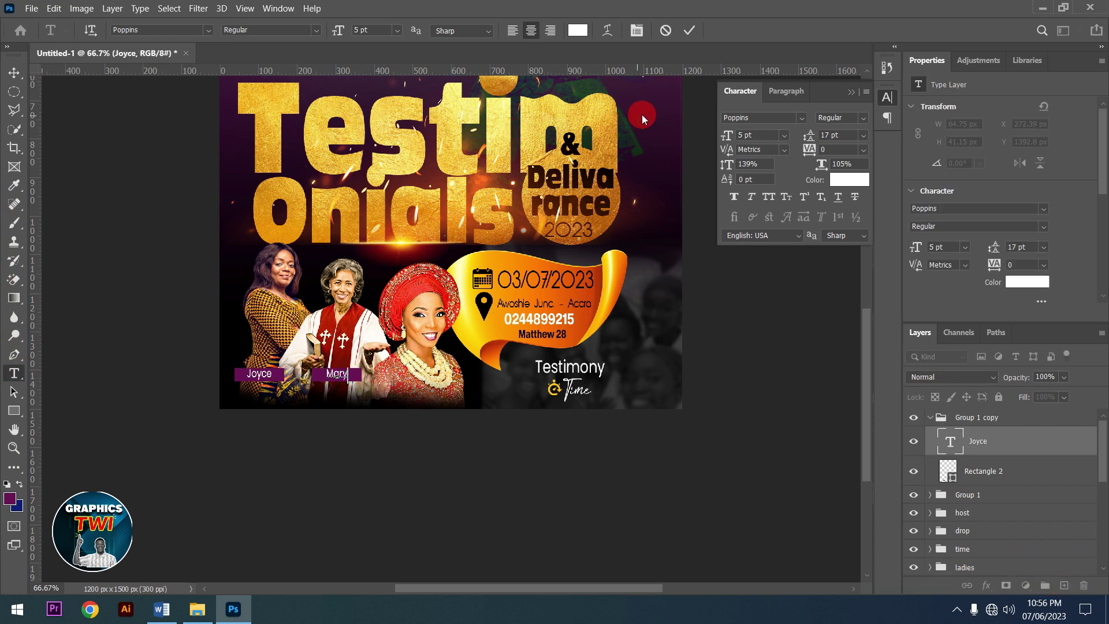
{"action": "left_click", "coordinate": [697, 39]}
{"action": "left_click", "coordinate": [982, 442]}
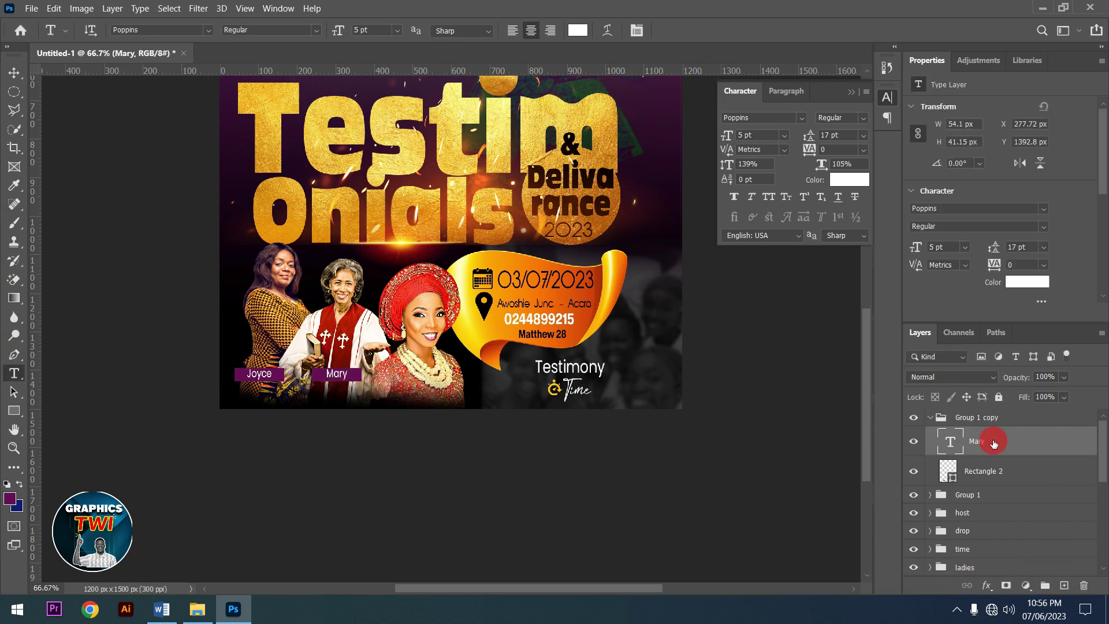
{"action": "left_click_drag", "start_coordinate": [986, 446], "coordinate": [962, 418]}
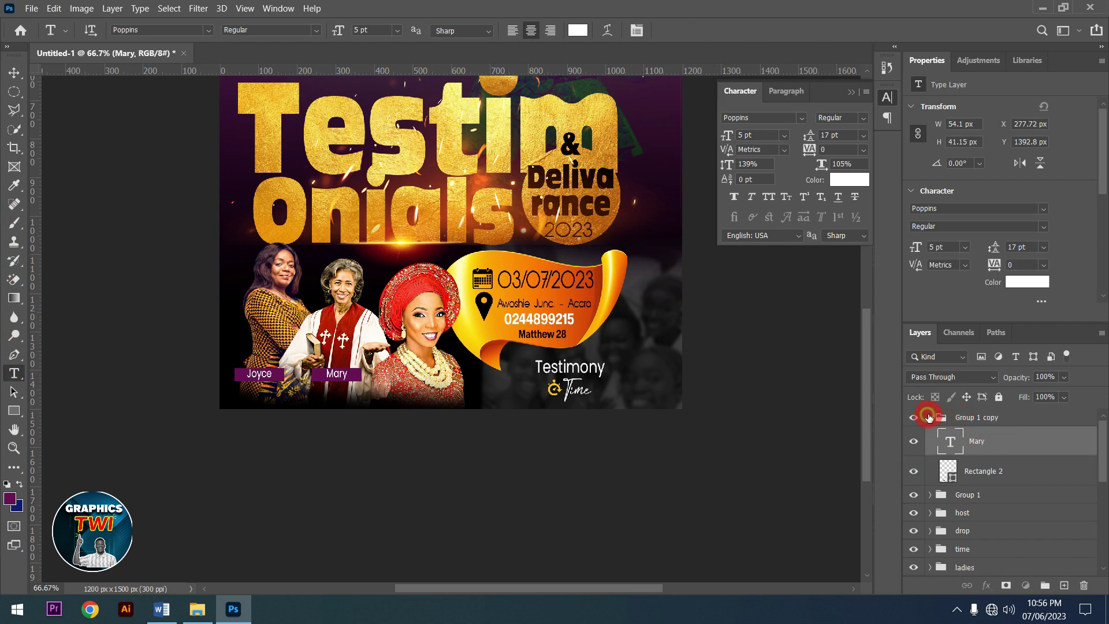
{"action": "left_click", "coordinate": [929, 417]}
Duplicate the label group and move the copy beneath the woman in the red head wrap
{"action": "right_click", "coordinate": [970, 426]}
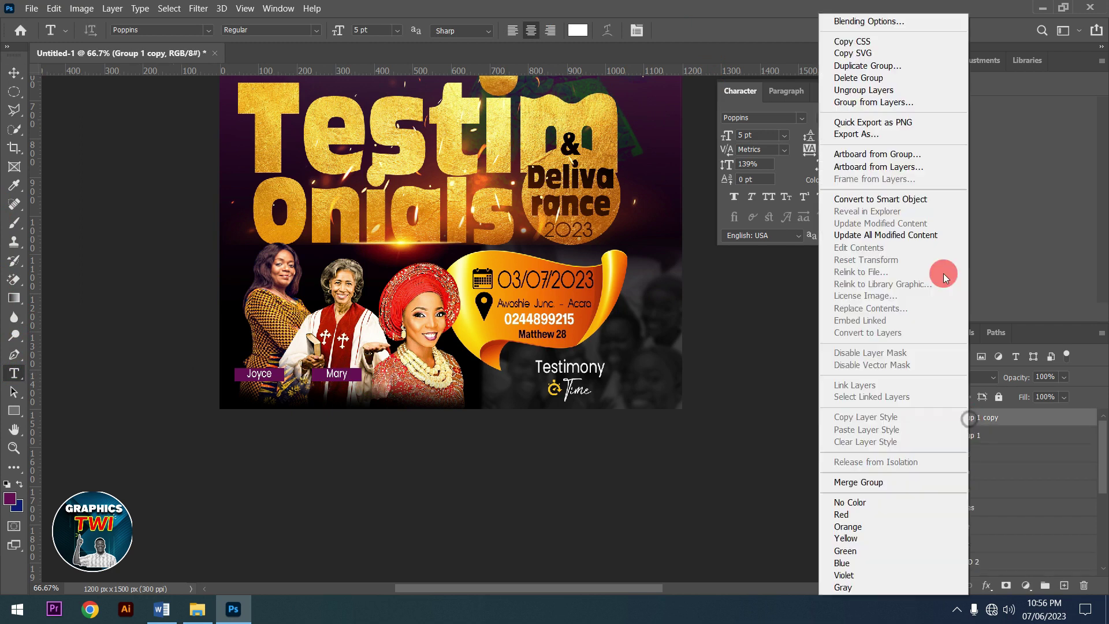
{"action": "left_click", "coordinate": [864, 66]}
{"action": "left_click", "coordinate": [520, 166]}
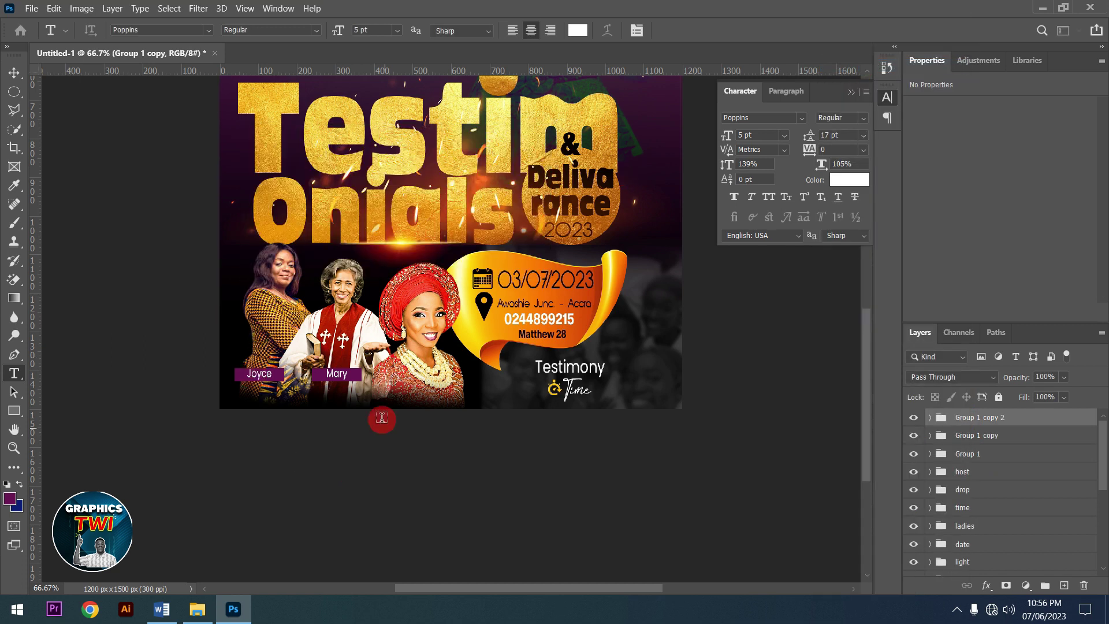
{"action": "left_click", "coordinate": [13, 73]}
{"action": "left_click", "coordinate": [331, 289]}
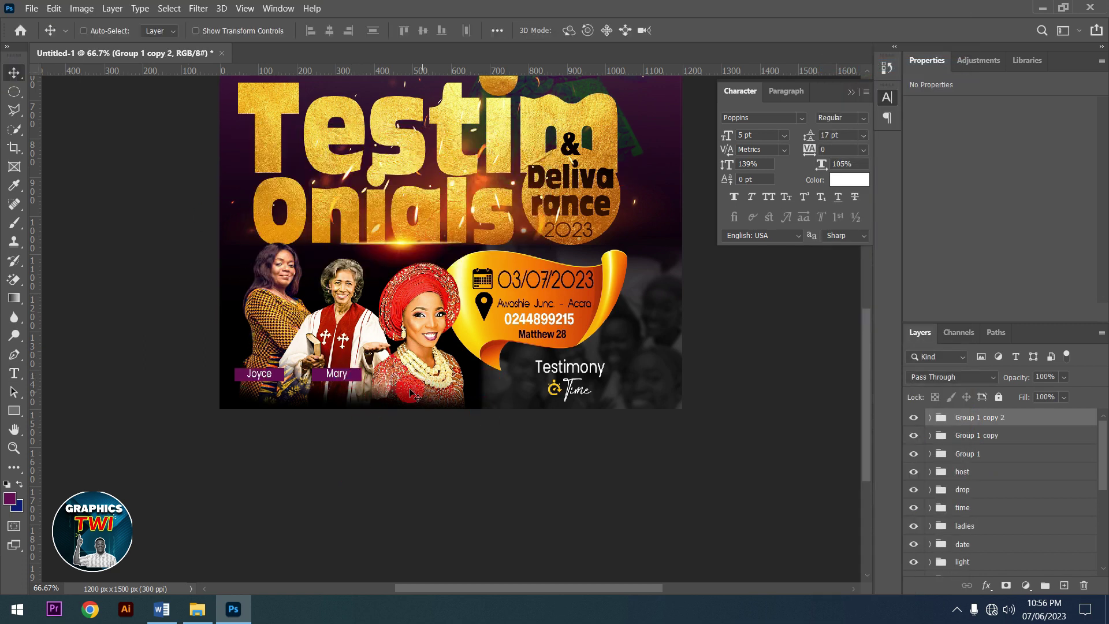
{"action": "left_click_drag", "start_coordinate": [366, 378], "coordinate": [438, 392]}
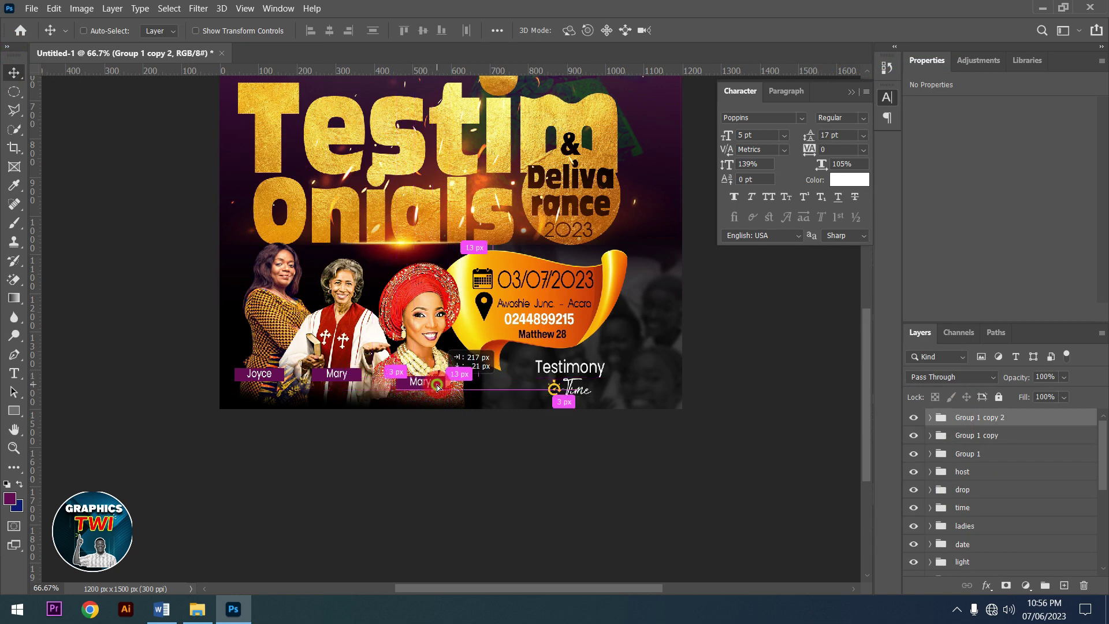
{"action": "left_click_drag", "start_coordinate": [440, 386], "coordinate": [450, 384]}
Retype the third label with her name, nudge it left, and zoom out
{"action": "left_click", "coordinate": [14, 374]}
{"action": "left_click", "coordinate": [421, 374]}
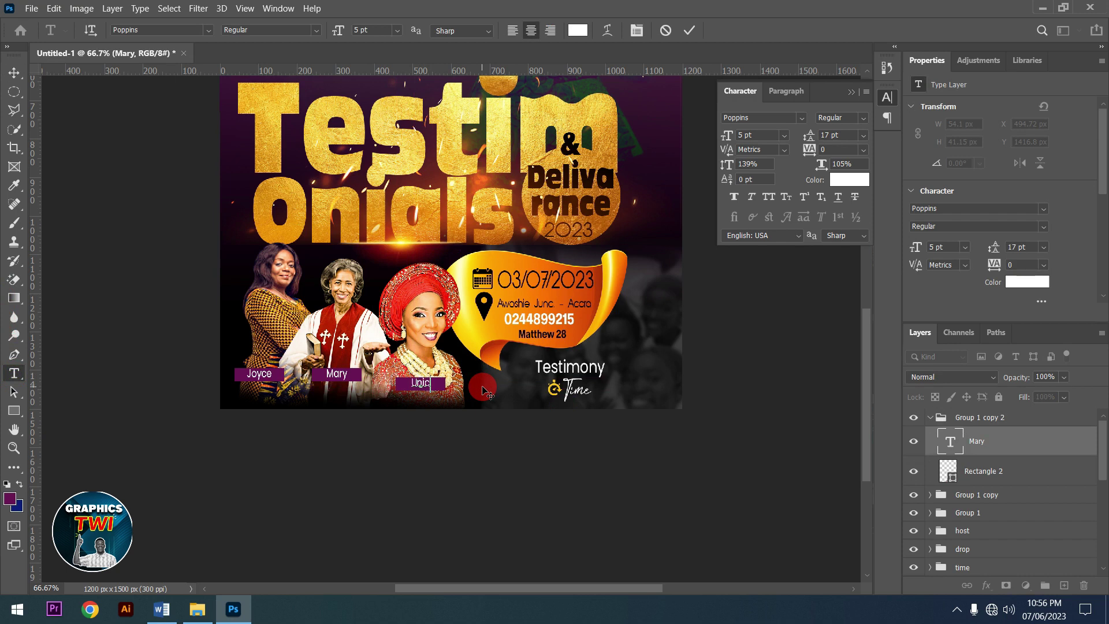
{"action": "type", "text": "e"}
{"action": "left_click", "coordinate": [694, 30]}
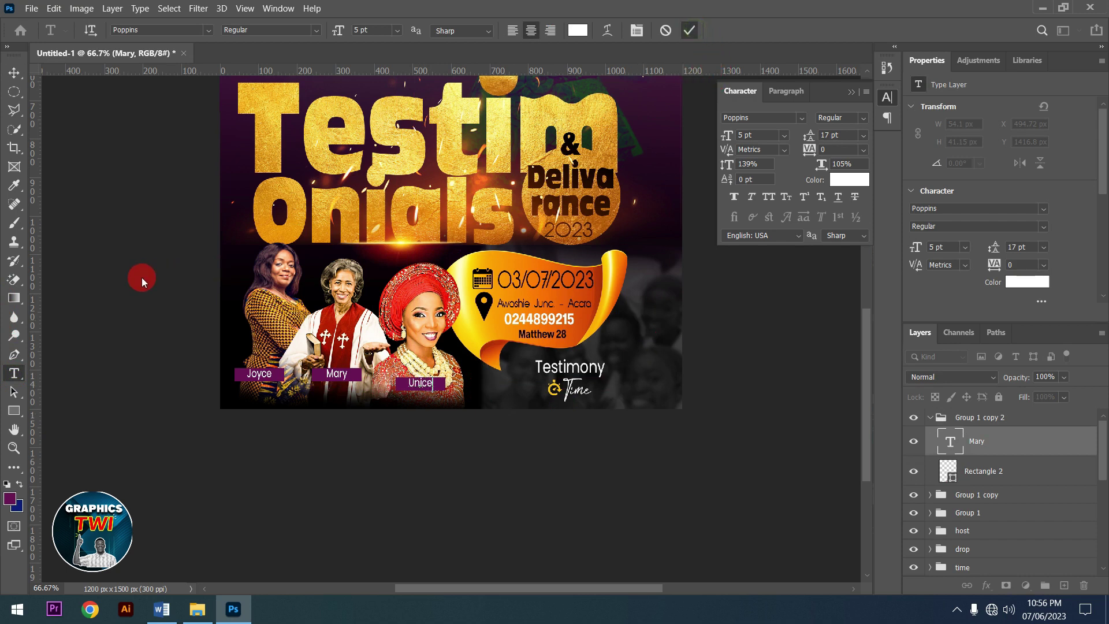
{"action": "left_click", "coordinate": [9, 74]}
{"action": "key", "text": "Left"}
{"action": "key", "text": "Left"}
{"action": "key", "text": "Left"}
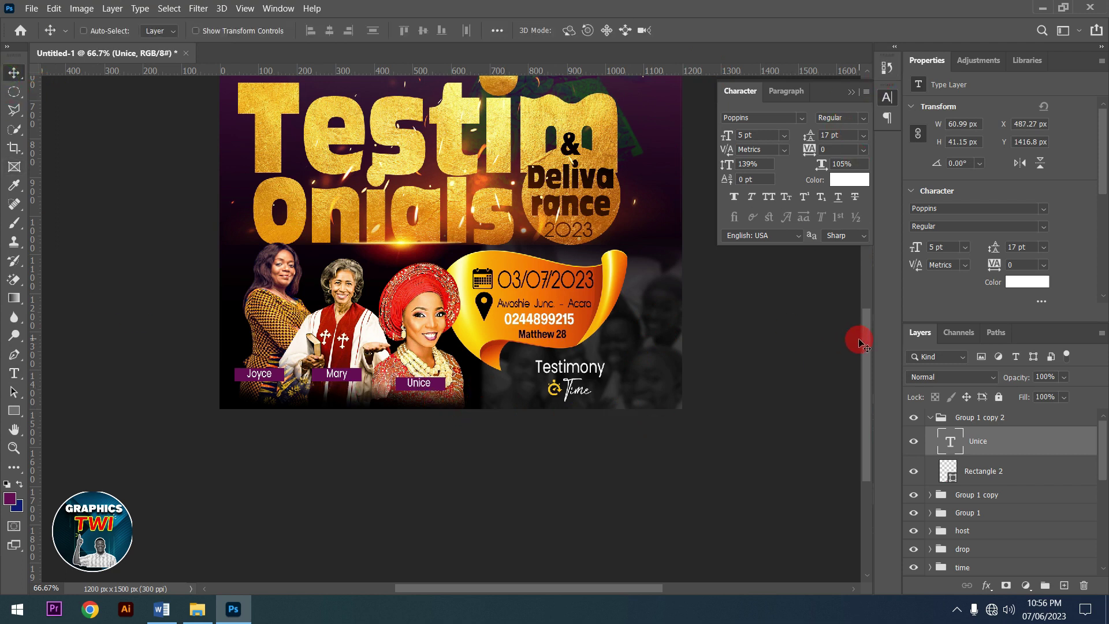
{"action": "key", "text": "ctrl+minus"}
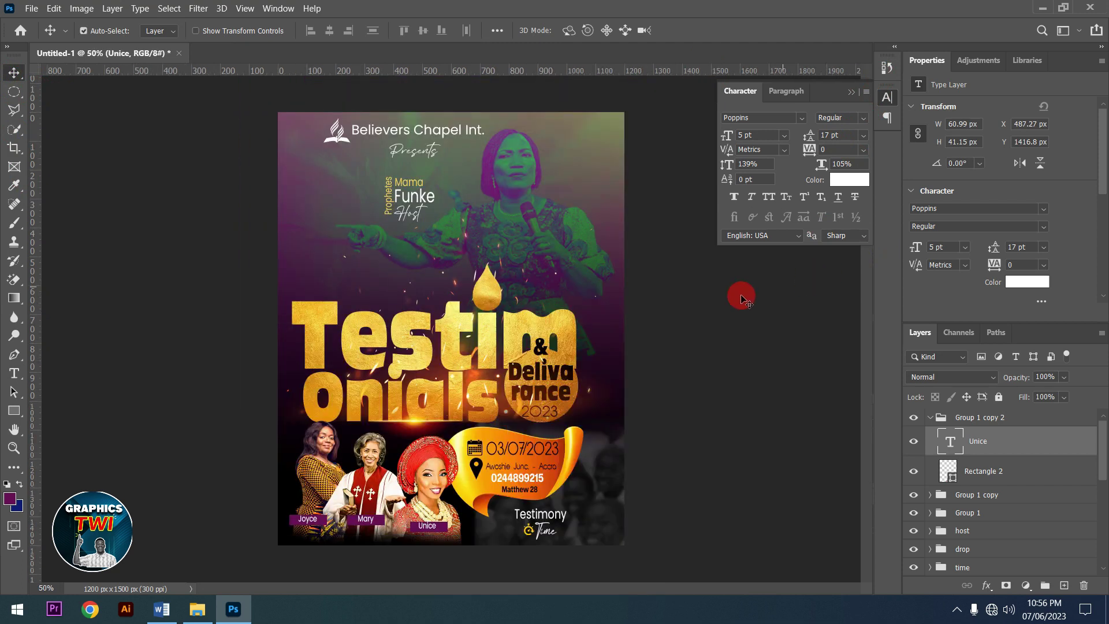
Select the white-paper image in the FEMALE PASTORS folder and drag it onto the flyer
{"action": "left_click", "coordinate": [195, 615]}
{"action": "left_click", "coordinate": [802, 298]}
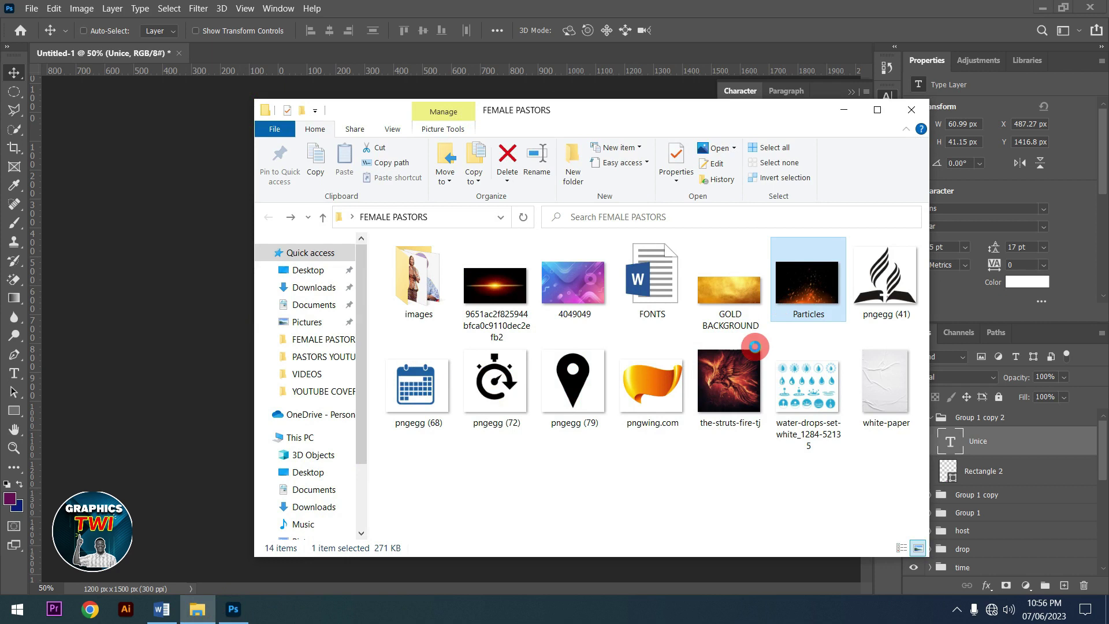
{"action": "mouse_move", "coordinate": [808, 283]}
{"action": "left_mouse_down"}
{"action": "mouse_move", "coordinate": [720, 365]}
{"action": "mouse_move", "coordinate": [809, 289]}
{"action": "left_mouse_up"}
{"action": "left_click", "coordinate": [901, 386]}
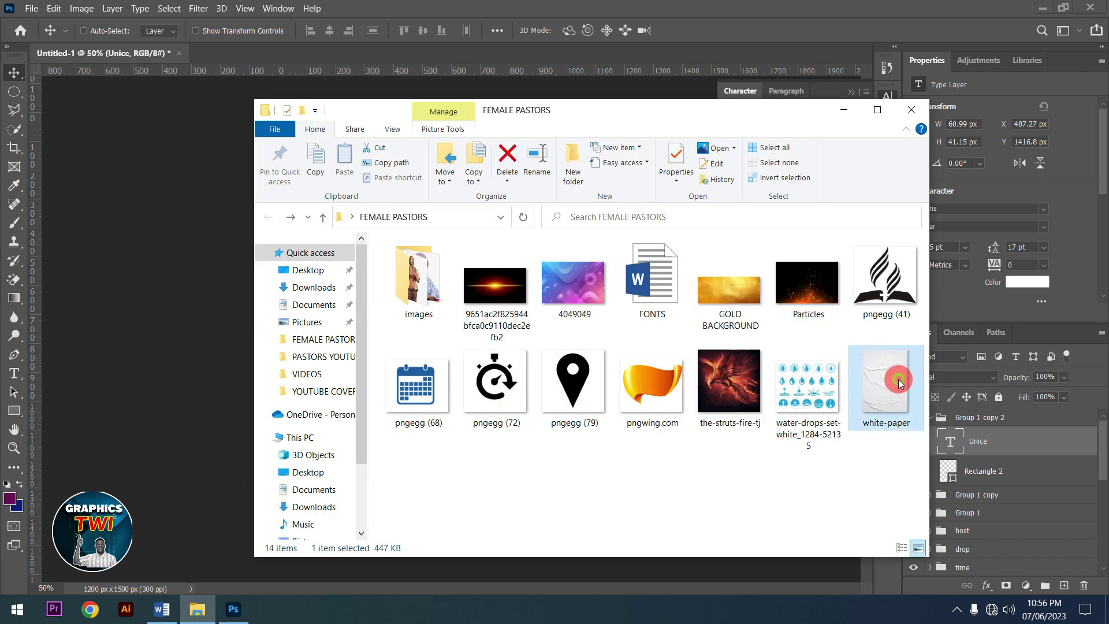
{"action": "left_click", "coordinate": [201, 492]}
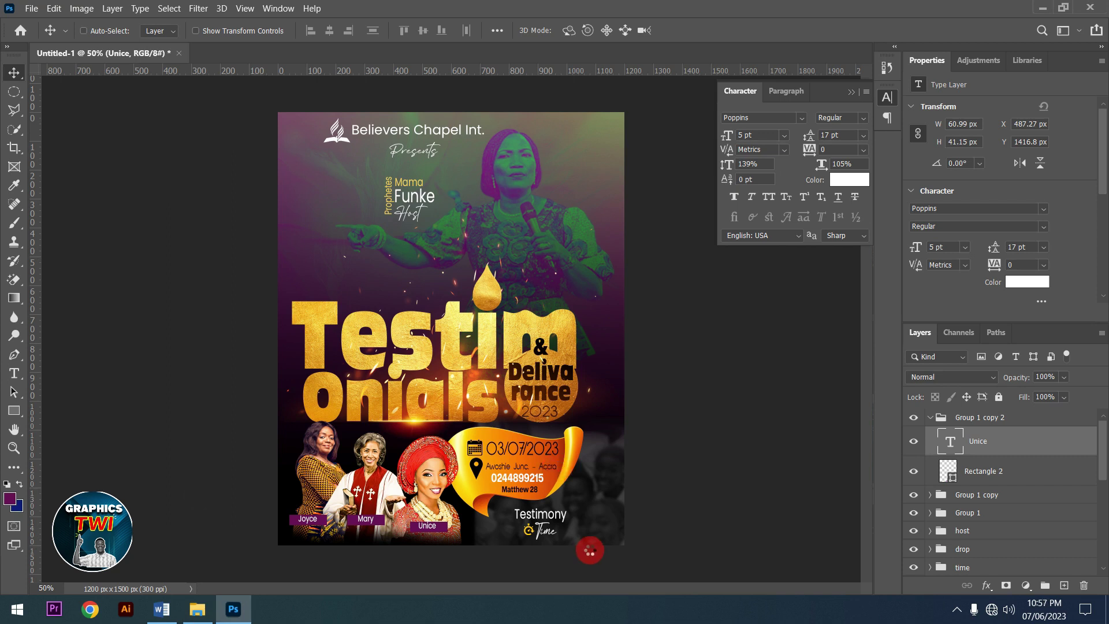
{"action": "left_click_drag", "start_coordinate": [590, 550], "coordinate": [570, 510]}
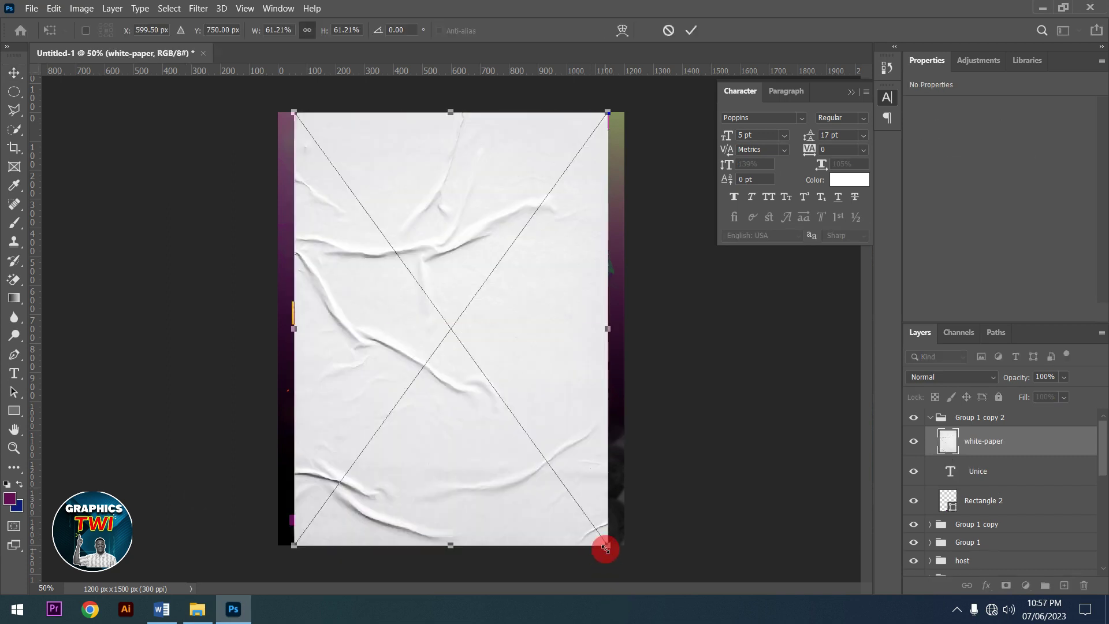
Scale the paper texture to cover the flyer, move it to the top layer, and set Multiply blending
{"action": "left_click_drag", "start_coordinate": [608, 547], "coordinate": [635, 576]}
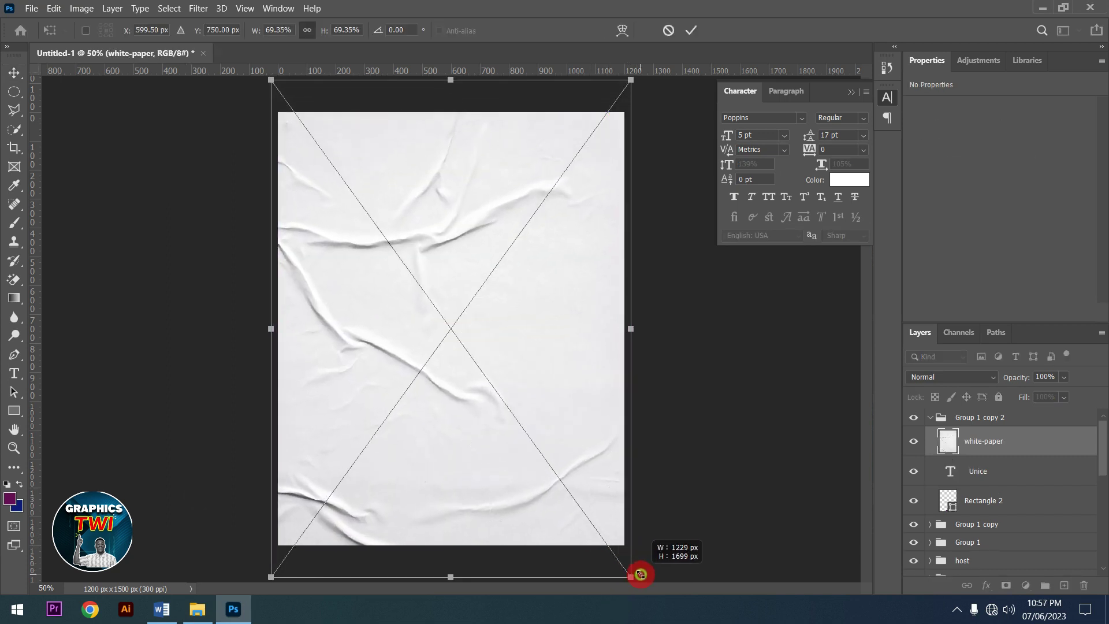
{"action": "left_click", "coordinate": [693, 33]}
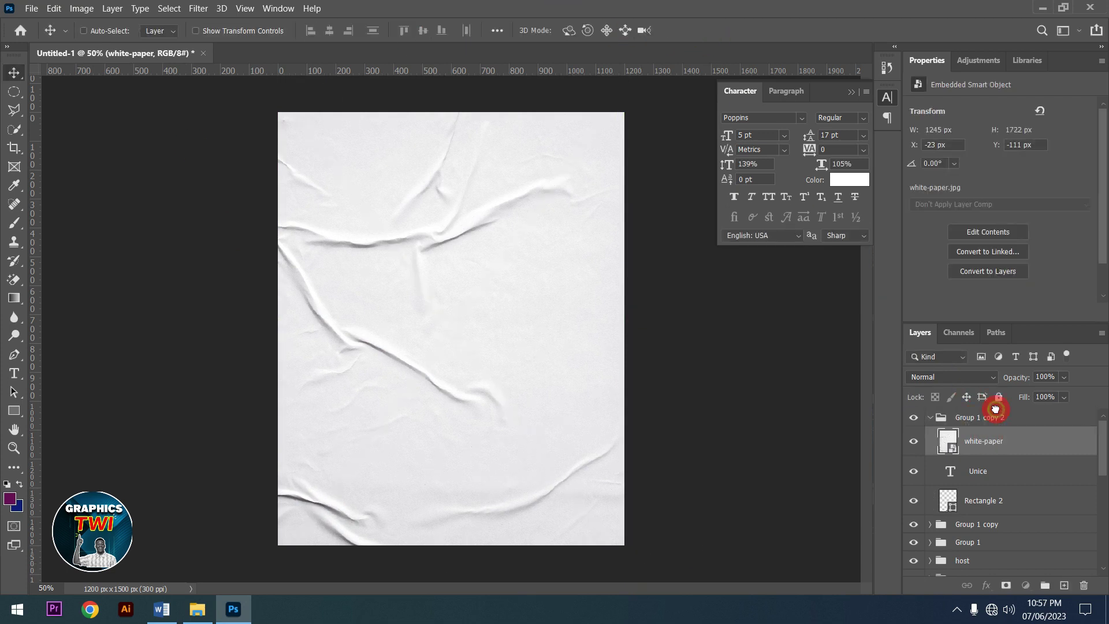
{"action": "left_click_drag", "start_coordinate": [995, 408], "coordinate": [992, 409]}
{"action": "left_click", "coordinate": [928, 448]}
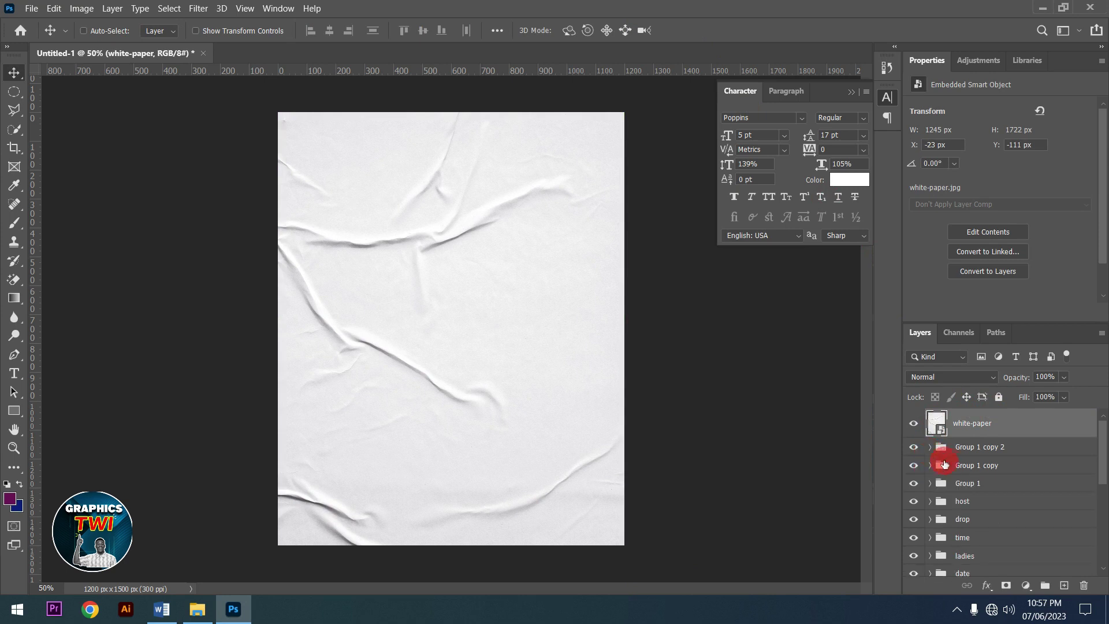
{"action": "left_click", "coordinate": [955, 373]}
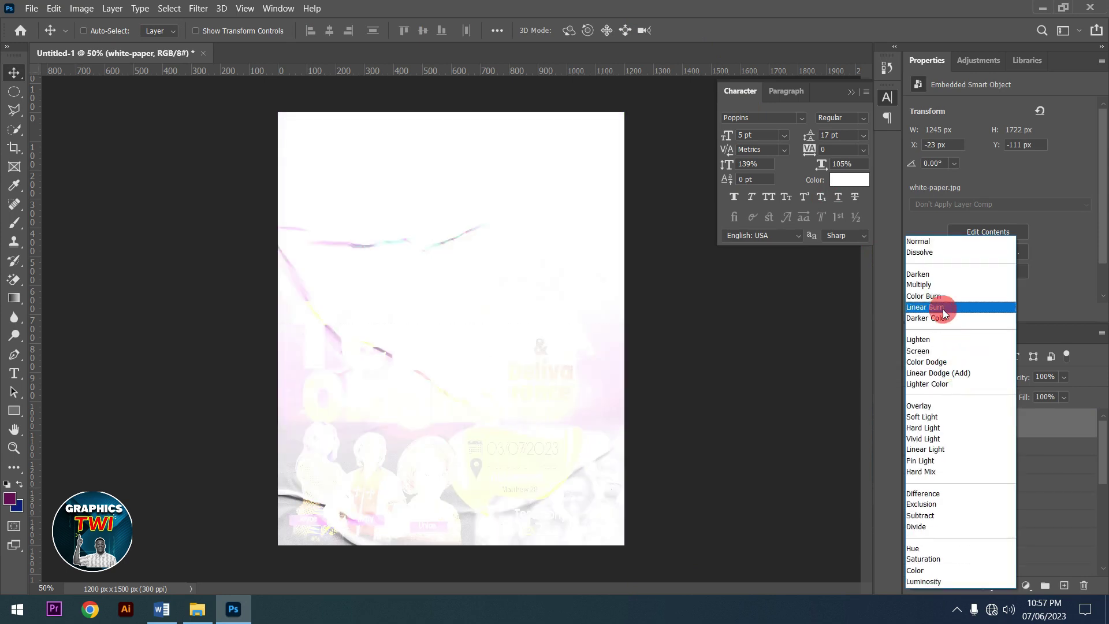
{"action": "left_click", "coordinate": [935, 285]}
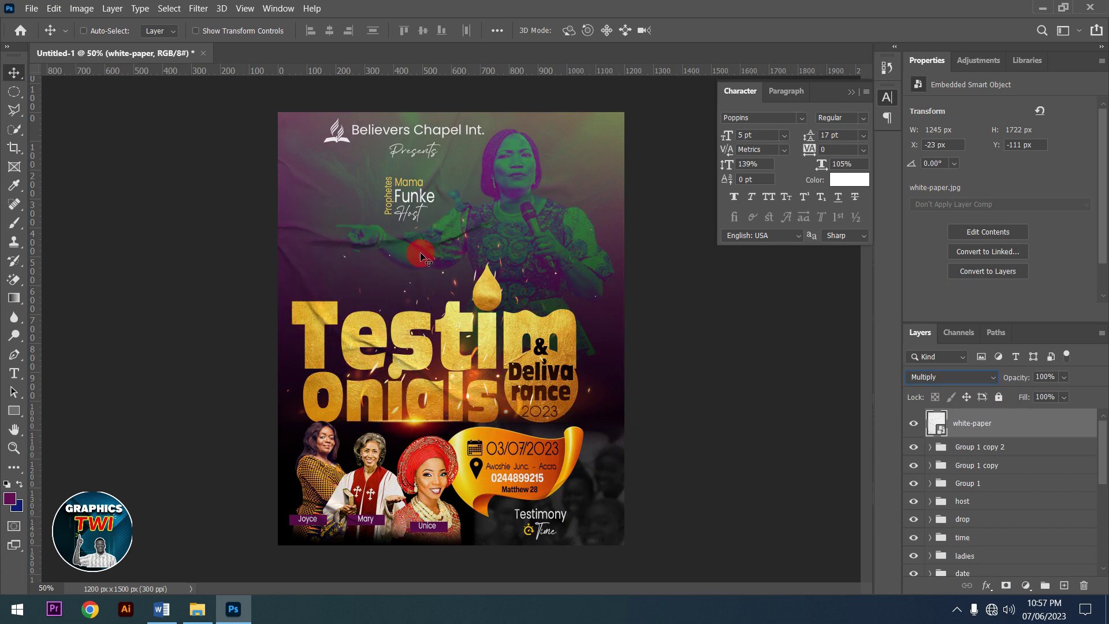
Rasterize the white-paper layer and erase the texture over the host's figure
{"action": "right_click", "coordinate": [1002, 425]}
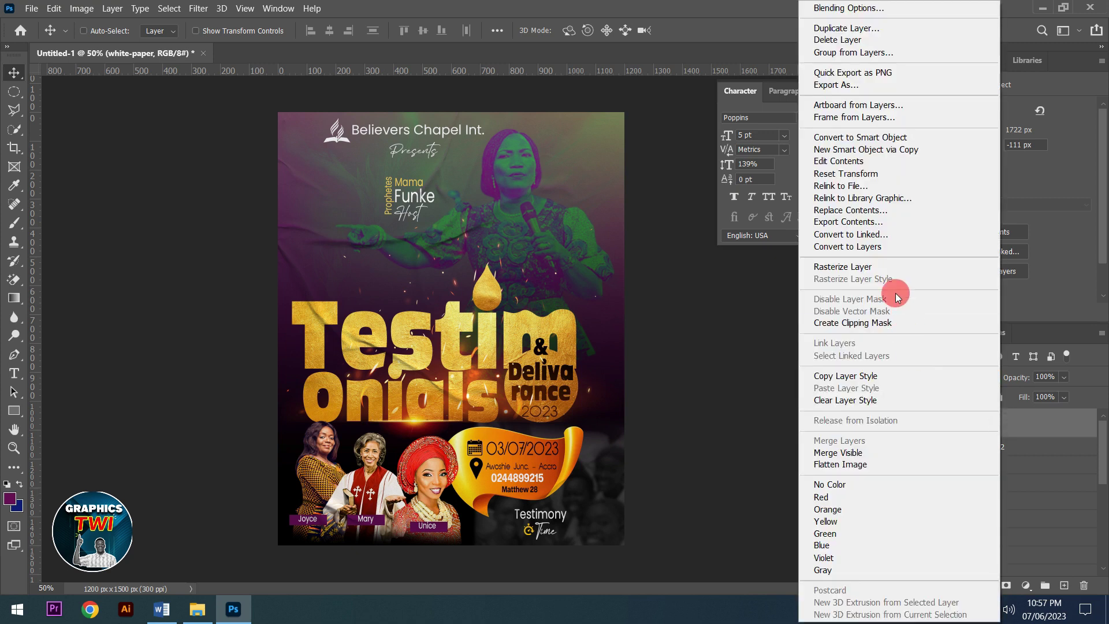
{"action": "left_click", "coordinate": [896, 262]}
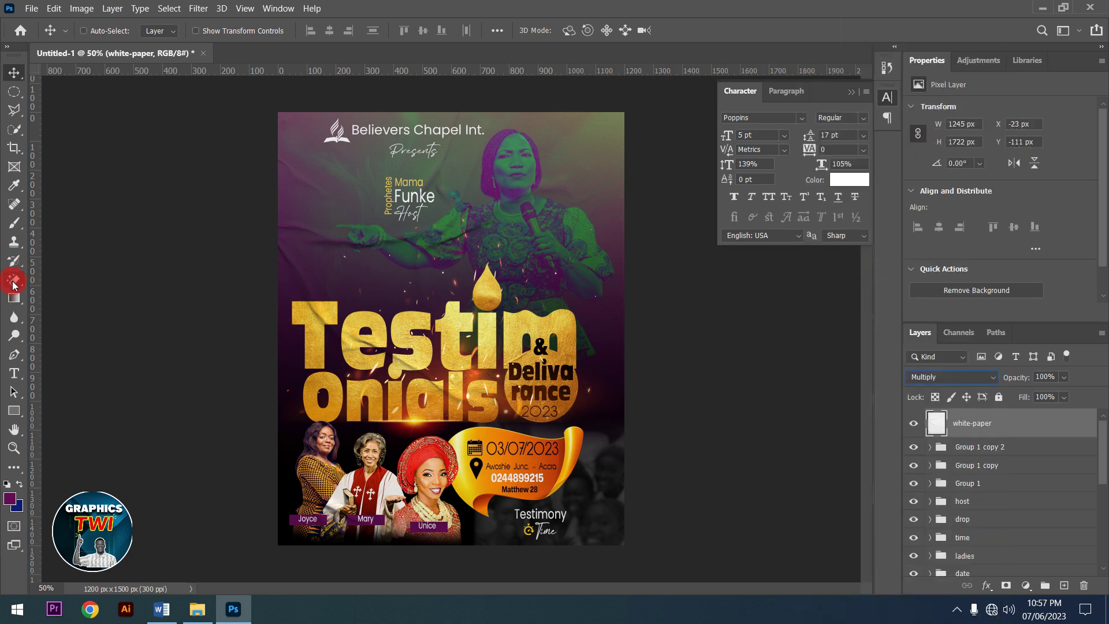
{"action": "left_click", "coordinate": [14, 282]}
{"action": "left_click", "coordinate": [61, 282]}
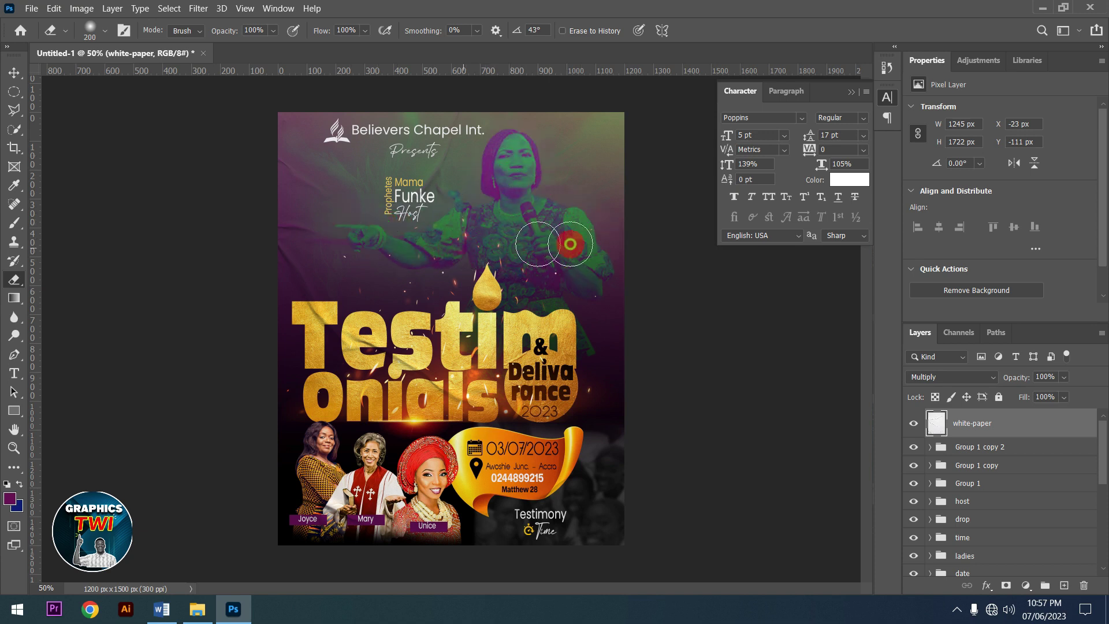
{"action": "mouse_move", "coordinate": [398, 224]}
{"action": "left_mouse_down"}
{"action": "mouse_move", "coordinate": [327, 237]}
{"action": "mouse_move", "coordinate": [528, 422]}
{"action": "mouse_move", "coordinate": [196, 579]}
{"action": "left_mouse_up"}
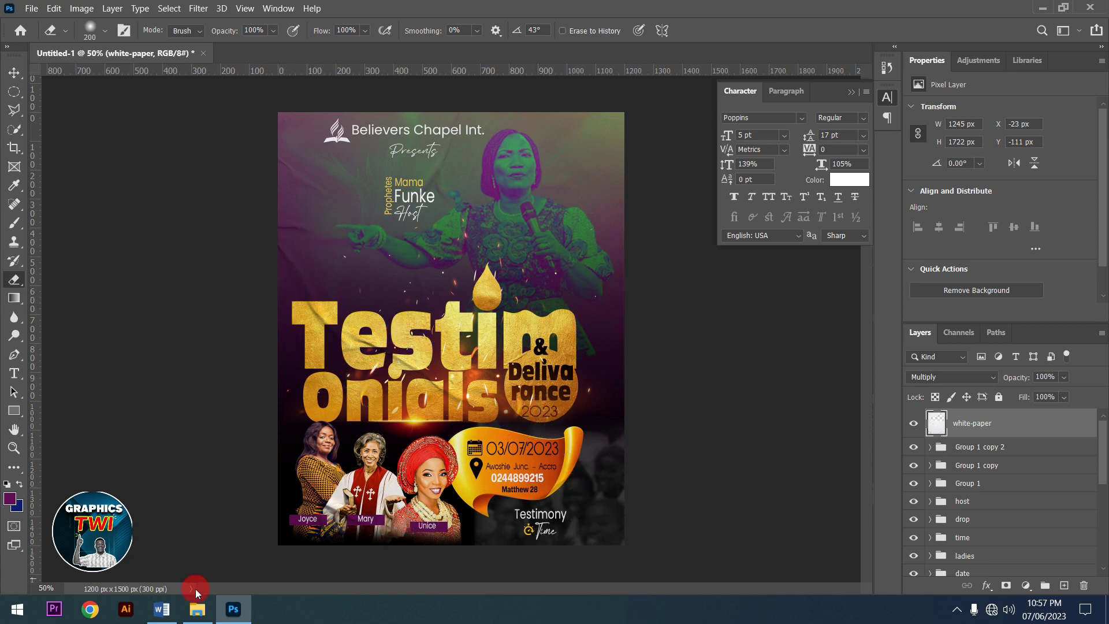
Place the Particles image from File Explorer over the lower flyer, in Screen mode at 47% opacity
{"action": "left_click", "coordinate": [198, 611]}
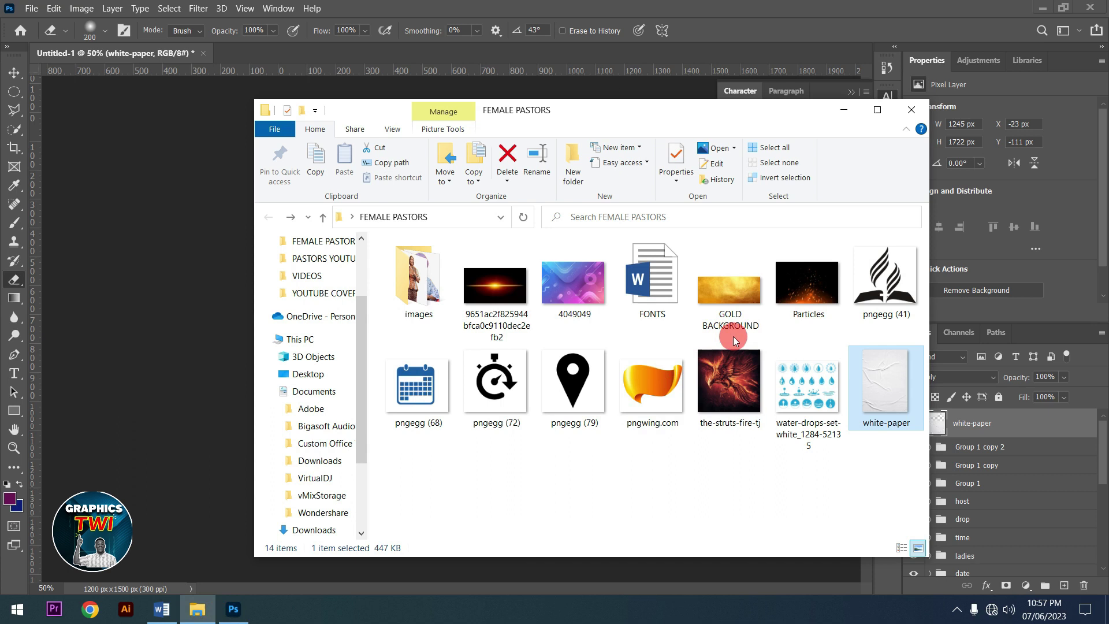
{"action": "mouse_move", "coordinate": [805, 281]}
{"action": "left_mouse_down"}
{"action": "mouse_move", "coordinate": [745, 337]}
{"action": "mouse_move", "coordinate": [225, 420]}
{"action": "mouse_move", "coordinate": [301, 412]}
{"action": "left_mouse_up"}
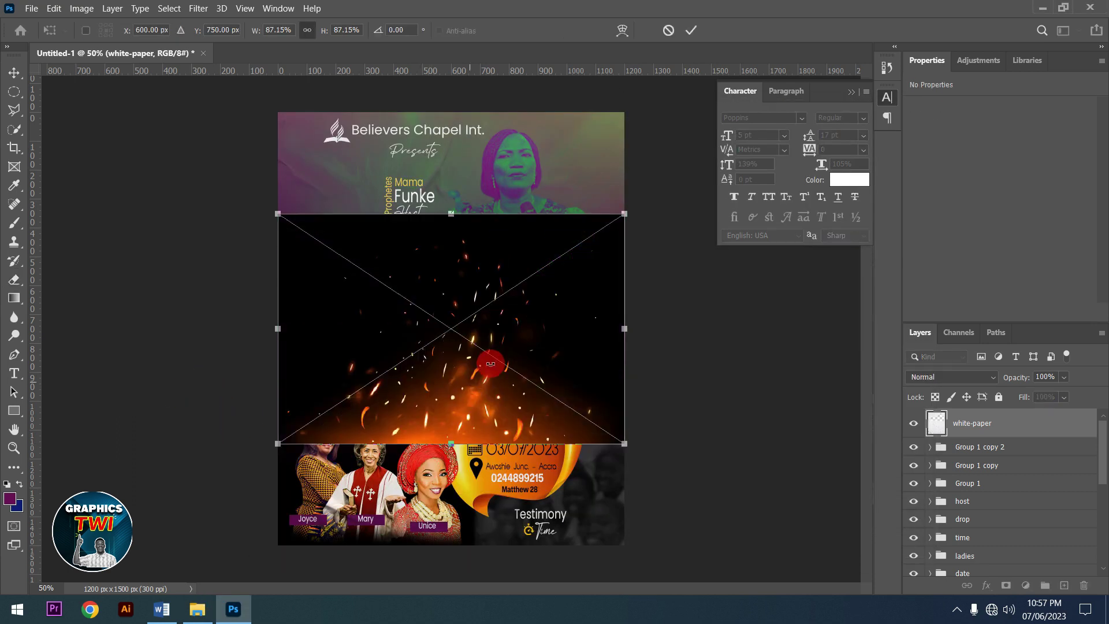
{"action": "left_click_drag", "start_coordinate": [511, 370], "coordinate": [505, 486]}
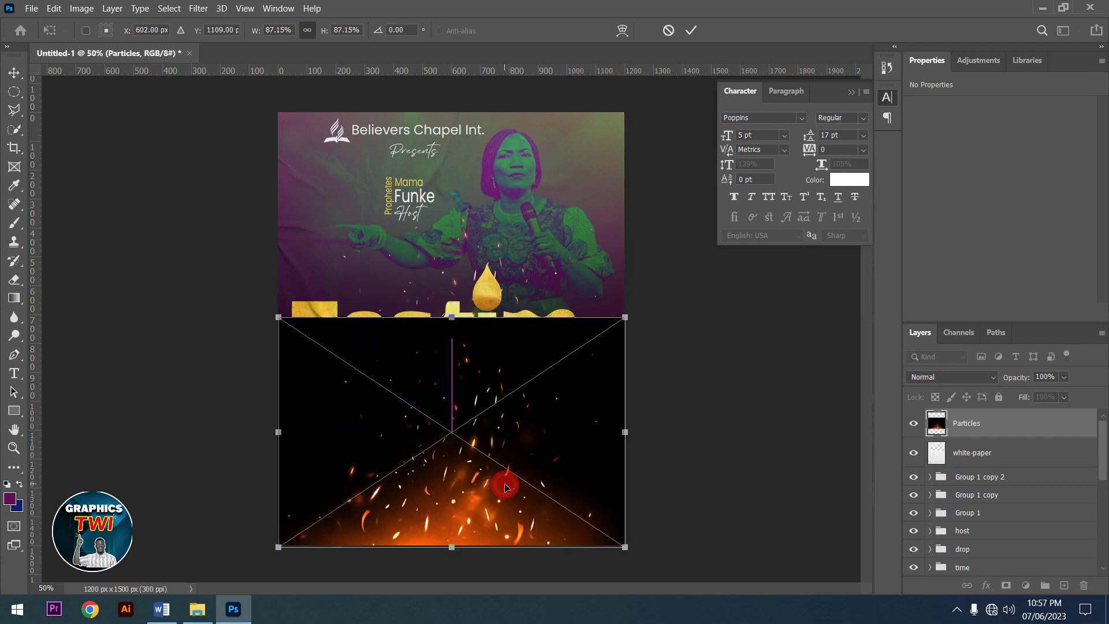
{"action": "left_click", "coordinate": [692, 31]}
{"action": "left_click", "coordinate": [966, 377]}
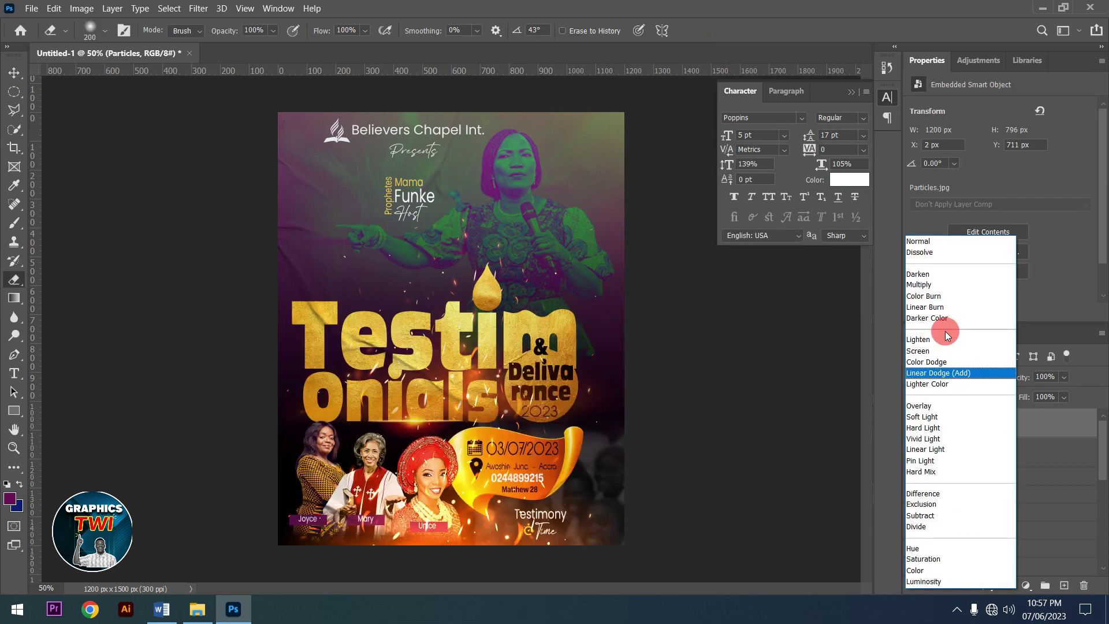
{"action": "left_click", "coordinate": [938, 352]}
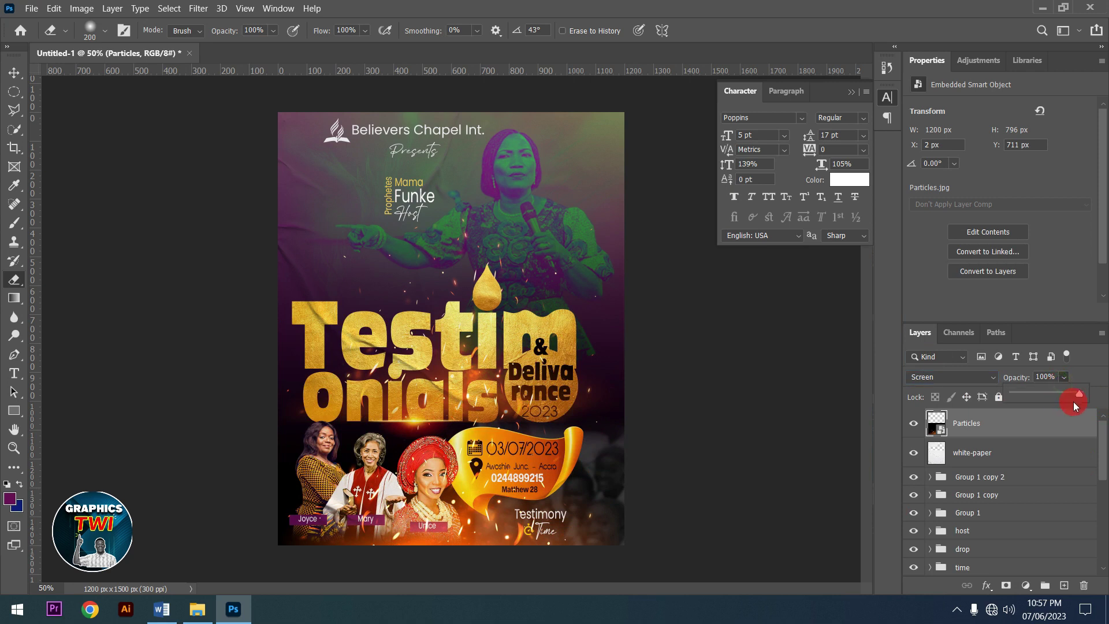
{"action": "left_click_drag", "start_coordinate": [1038, 397], "coordinate": [1038, 397]}
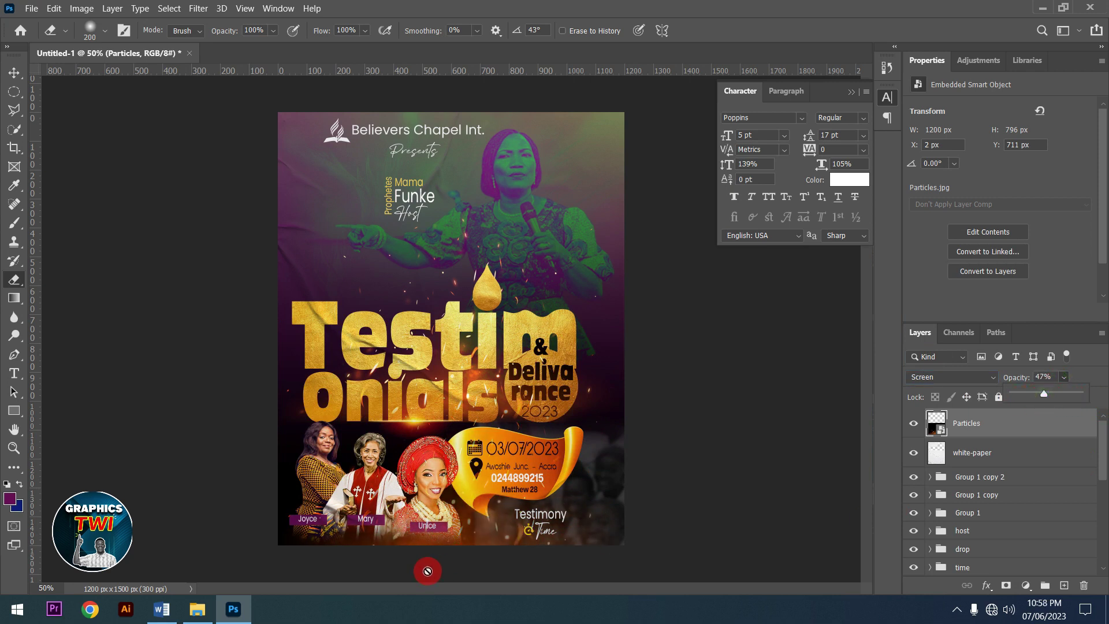
{"action": "left_click", "coordinate": [853, 93]}
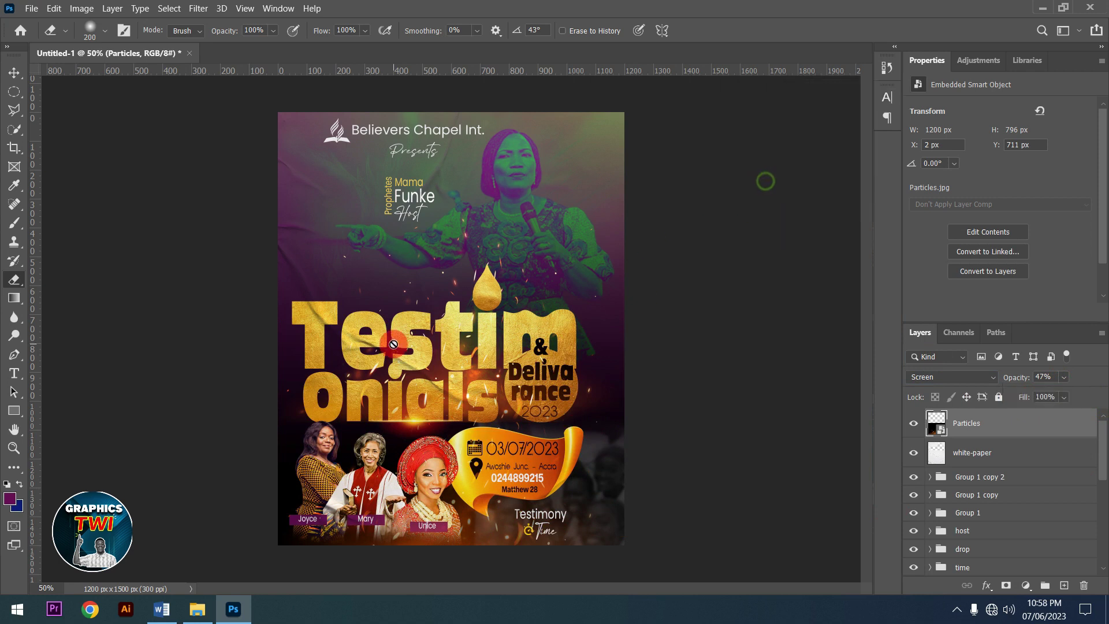